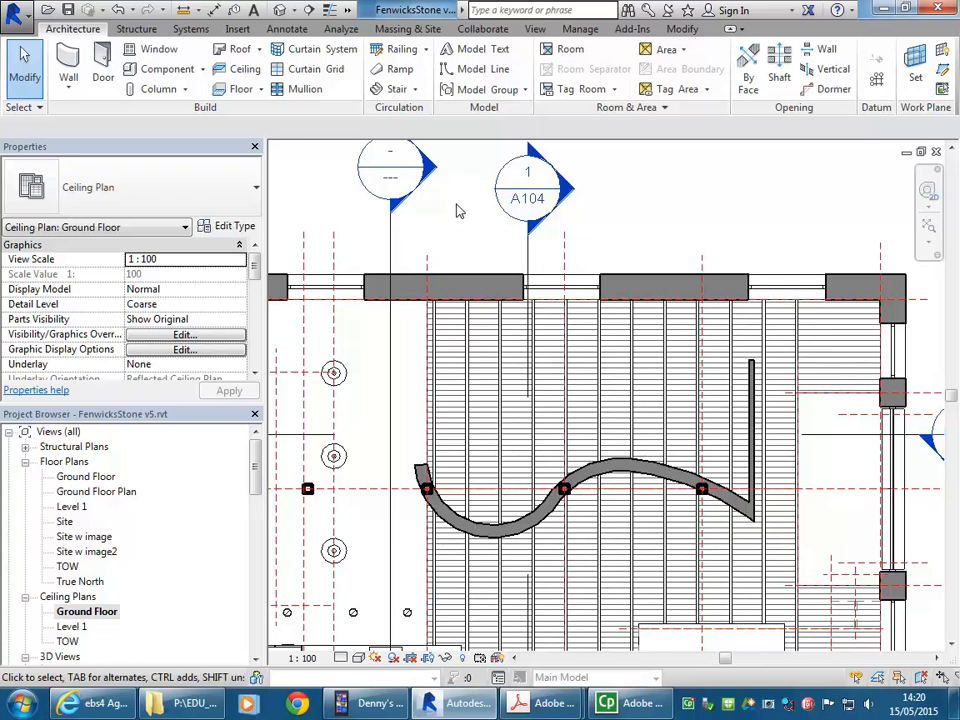
- Open the Level 1 ceiling plan and select the raked ceiling to examine its extent
middle_click_drag(458, 246, 459, 225)
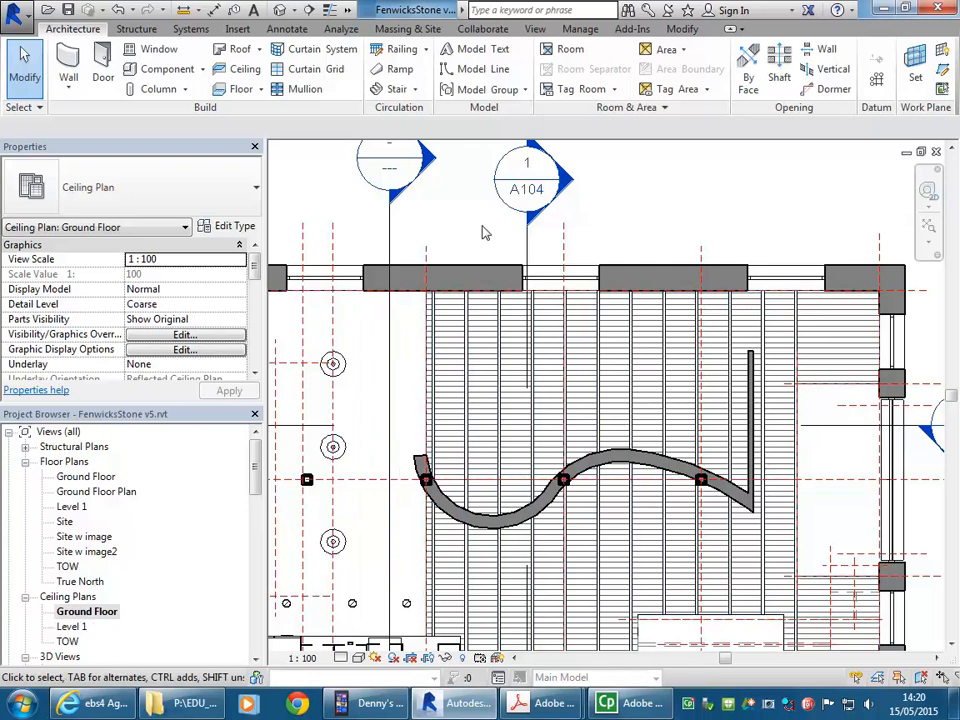
double_click(72, 626)
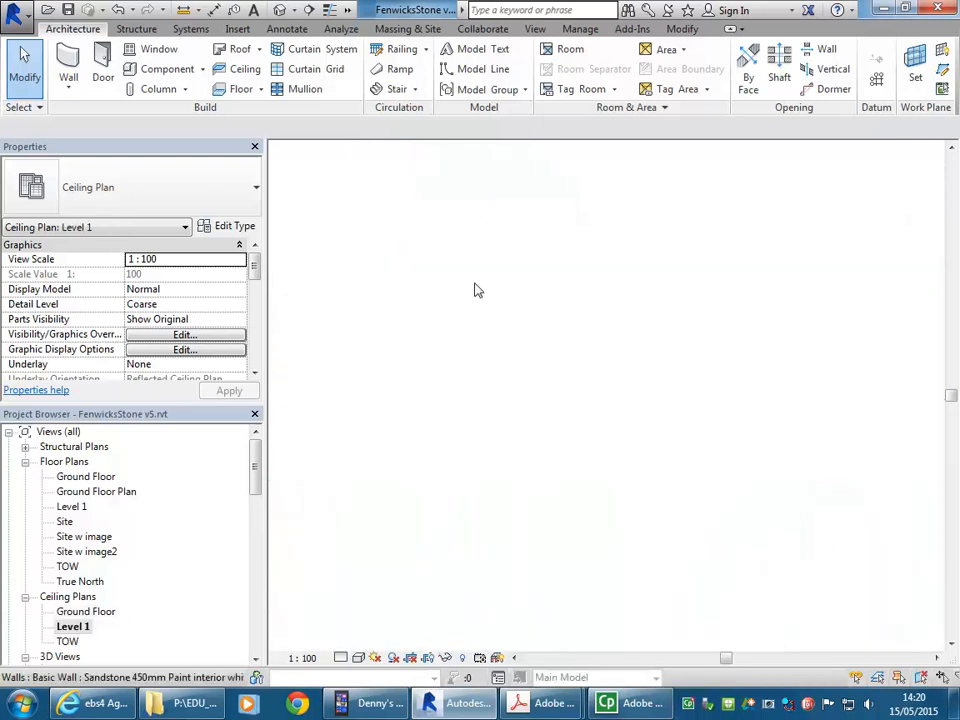
scroll(476, 285, "down", 3)
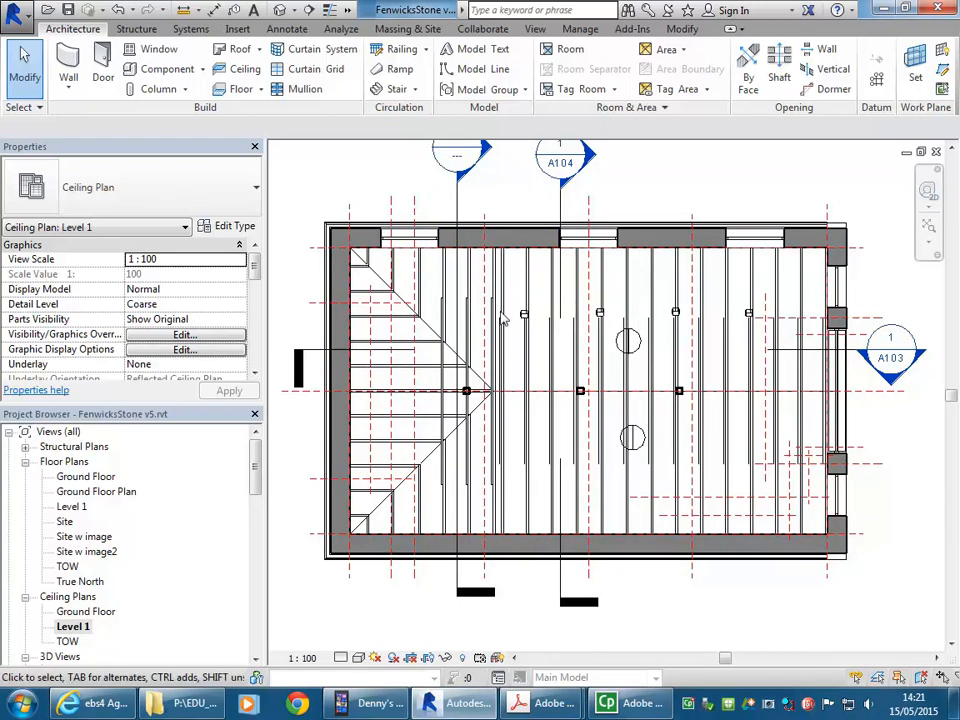
scroll(504, 317, "up", 3)
scroll(504, 317, "down", 2)
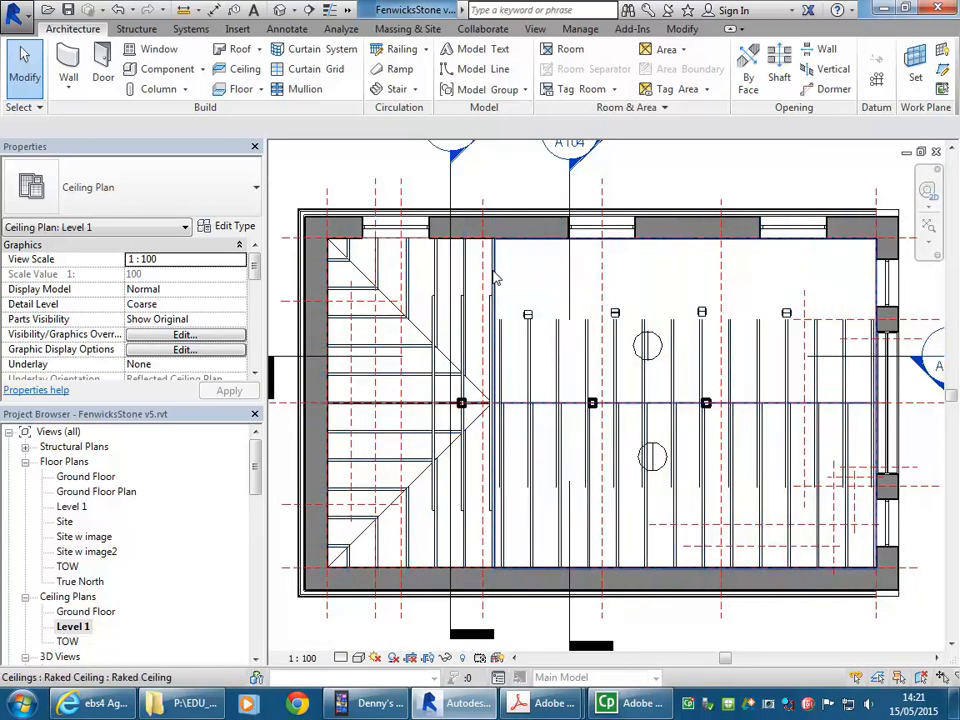
scroll(499, 277, "up", 3)
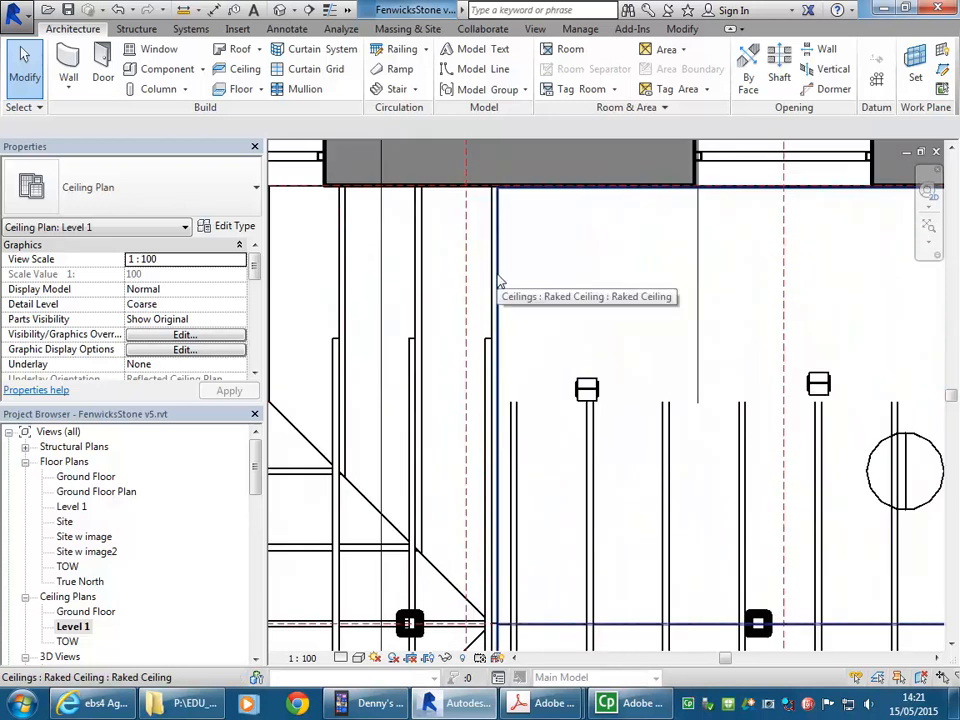
left_click(499, 280)
scroll(530, 350, "down", 4)
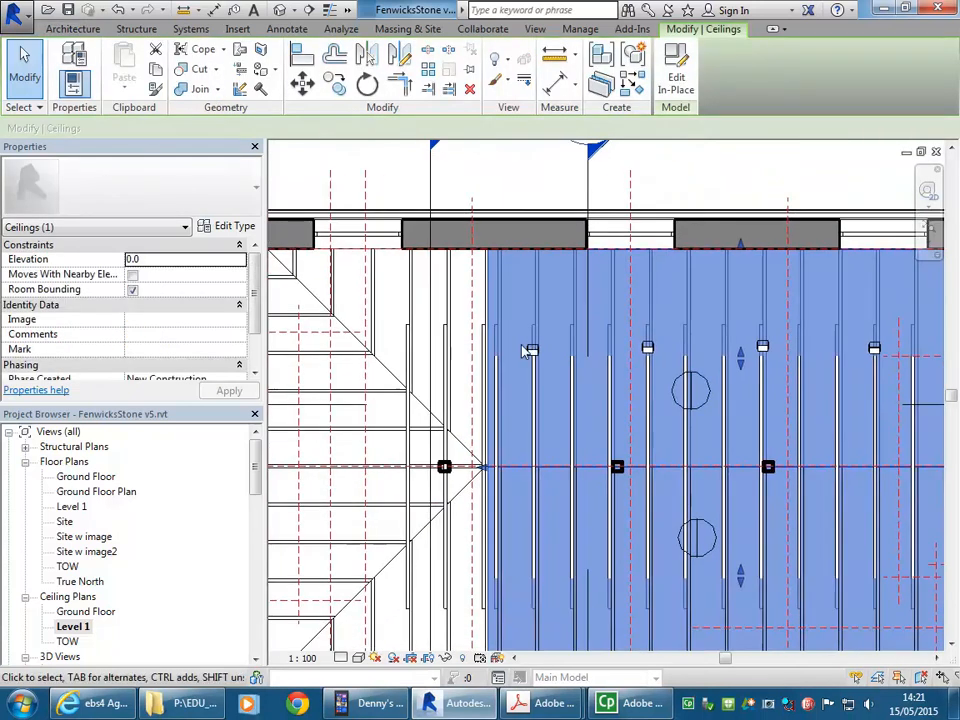
middle_click_drag(525, 350, 500, 328)
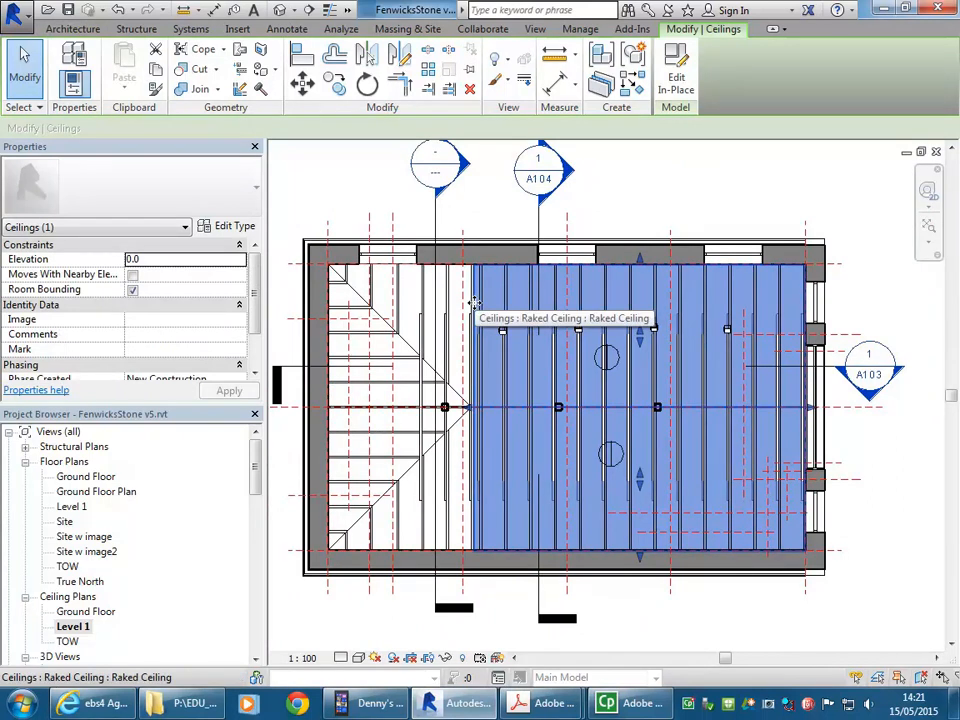
- Open the Ground Floor ceiling plan and inspect the Generic basic ceiling over the kitchen end of the building
left_click(90, 614)
double_click(92, 614)
left_click(677, 198)
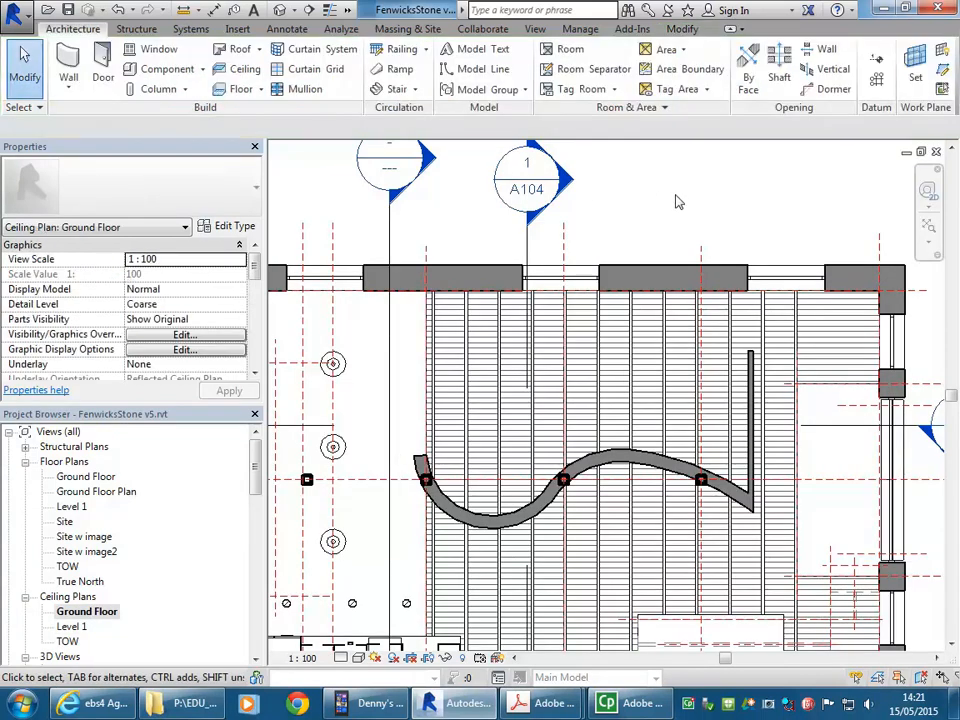
scroll(677, 197, "down", 2)
mouse_move(687, 210)
middle_mouse_down()
mouse_move(666, 206)
mouse_move(681, 199)
middle_mouse_up()
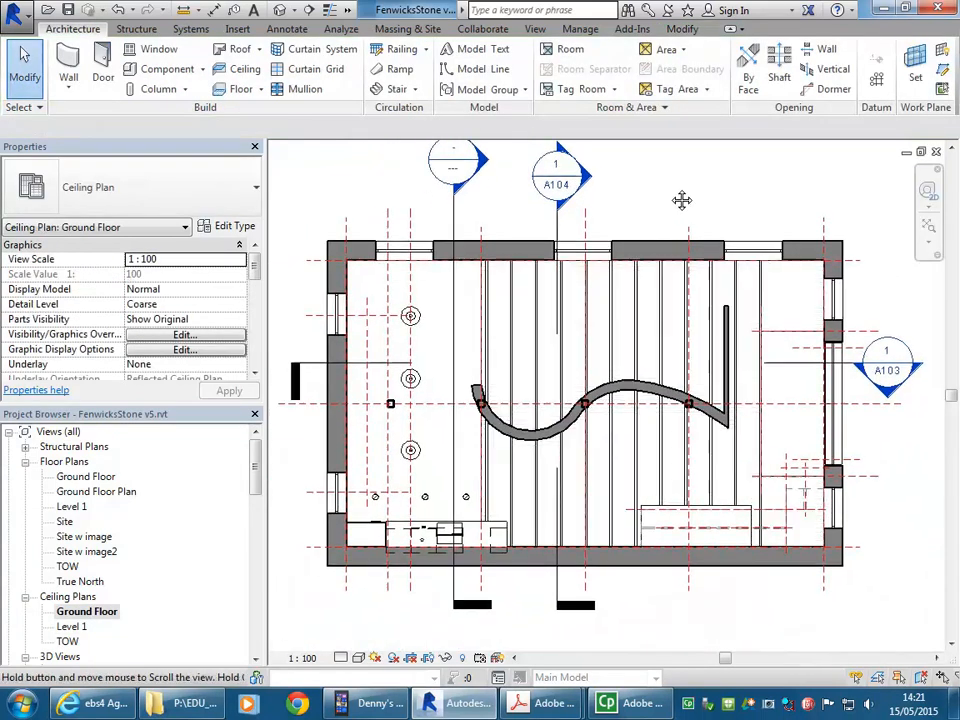
scroll(671, 197, "up", 1)
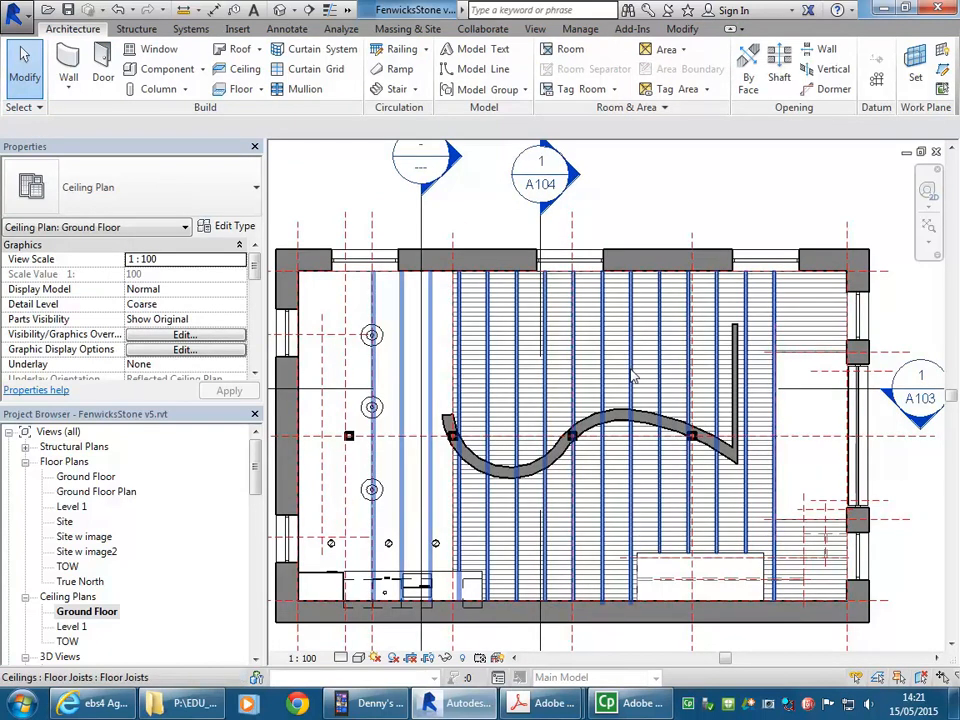
left_click(453, 333)
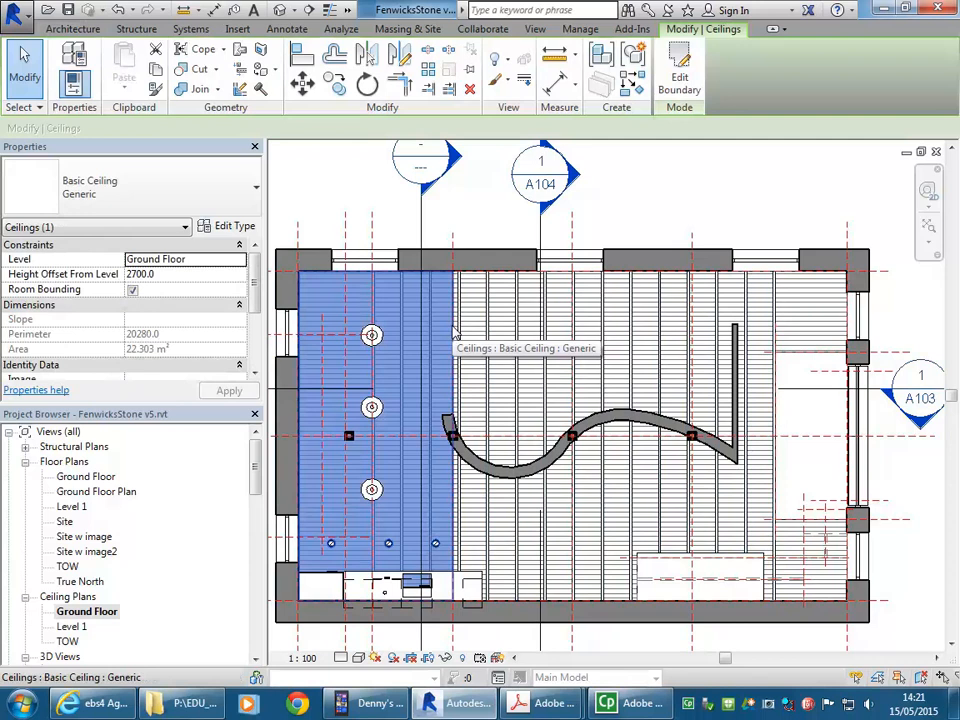
left_click(487, 195)
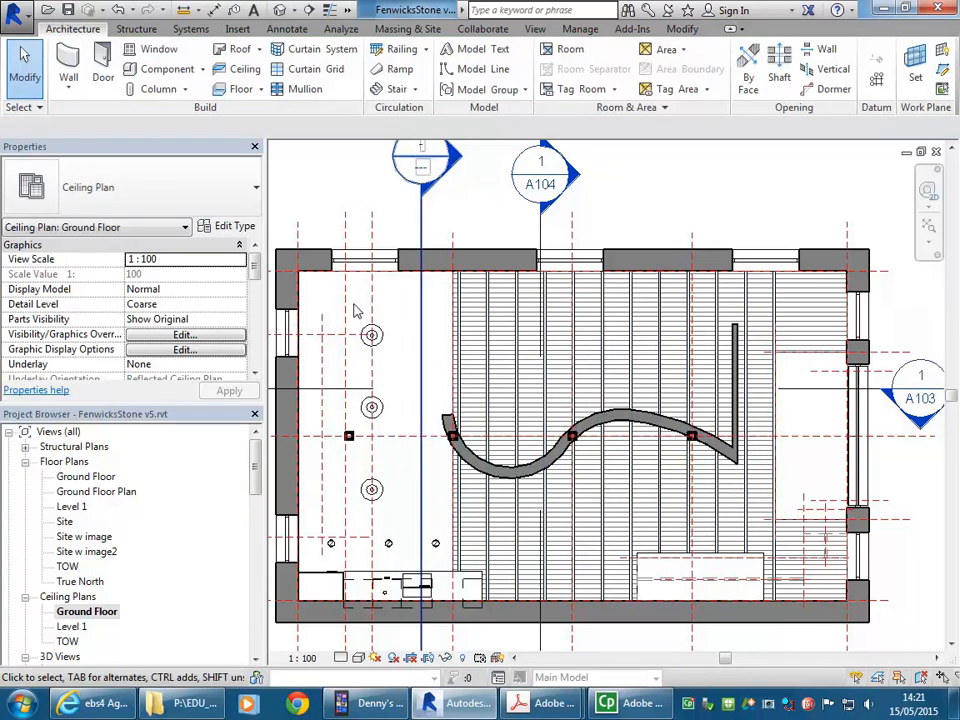
- In the Level 1 ceiling plan, set the view range's Top and View Depth to Level Above (TOW)
left_click(74, 628)
double_click(72, 627)
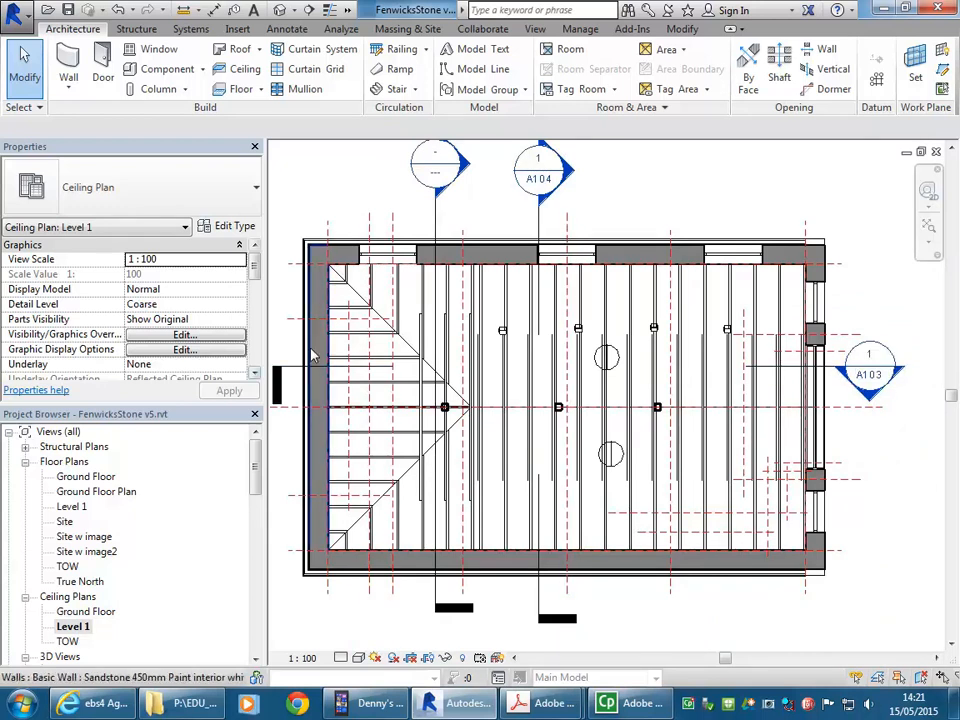
left_click_drag(256, 265, 253, 336)
left_click(160, 321)
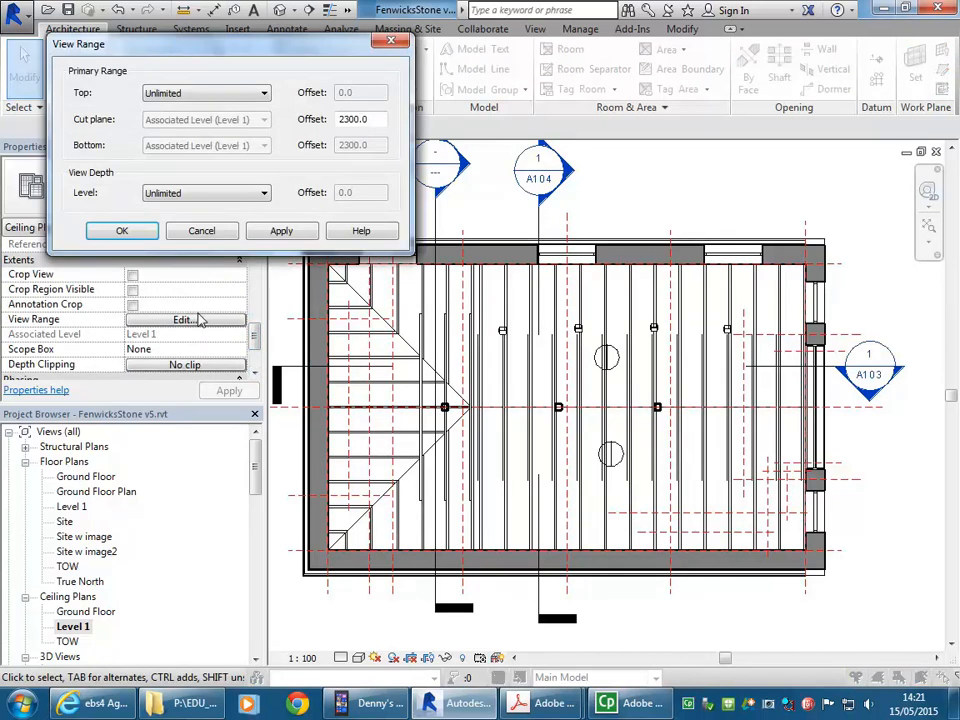
left_click(193, 95)
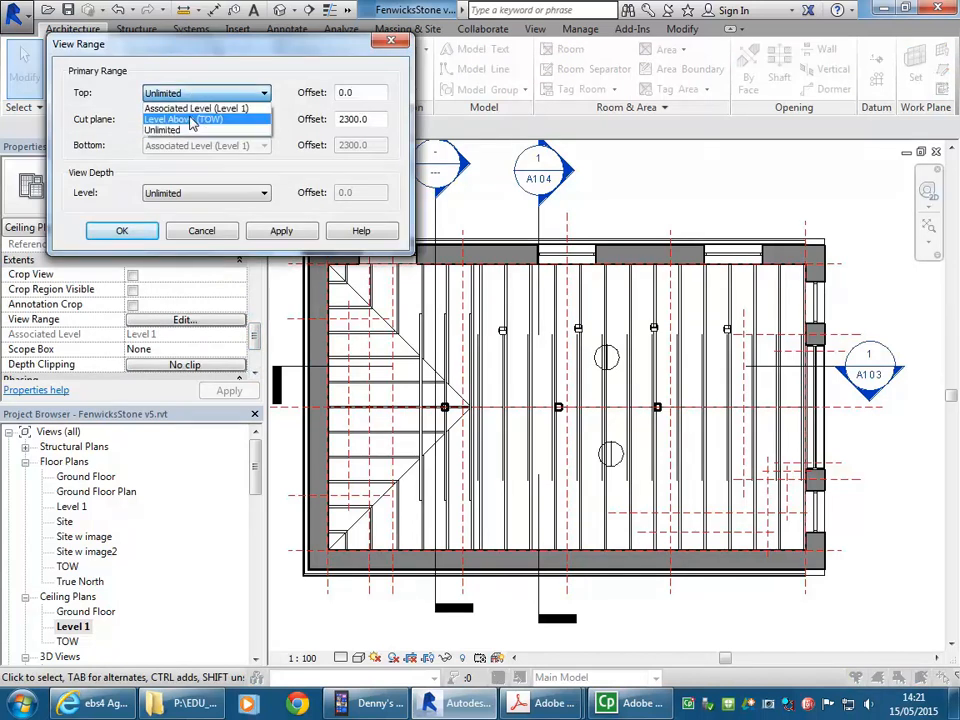
left_click(192, 121)
left_click(200, 193)
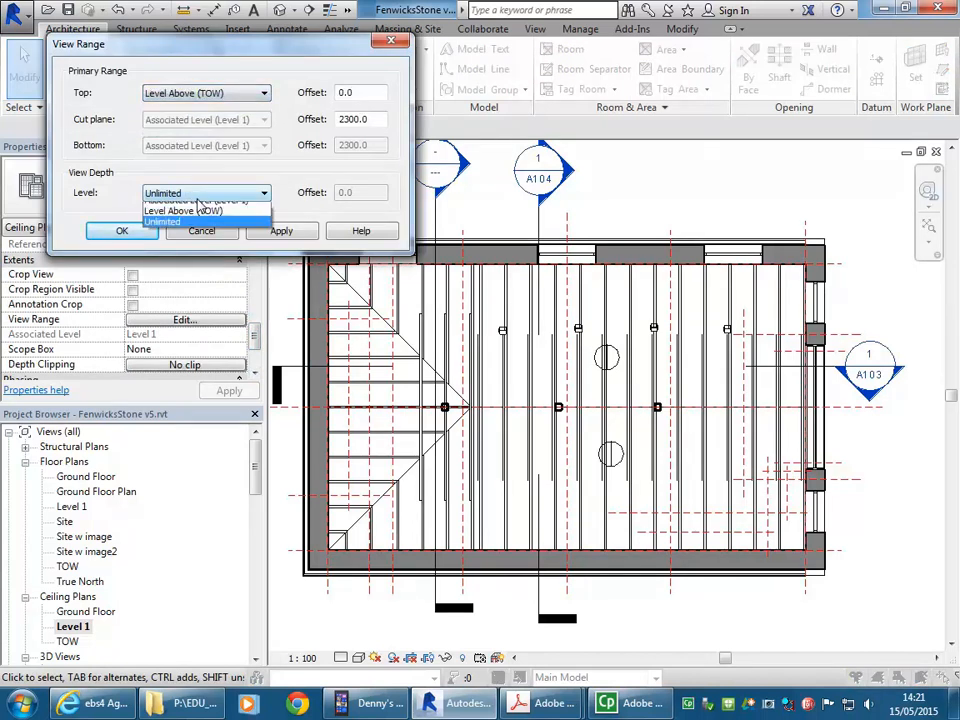
left_click(190, 218)
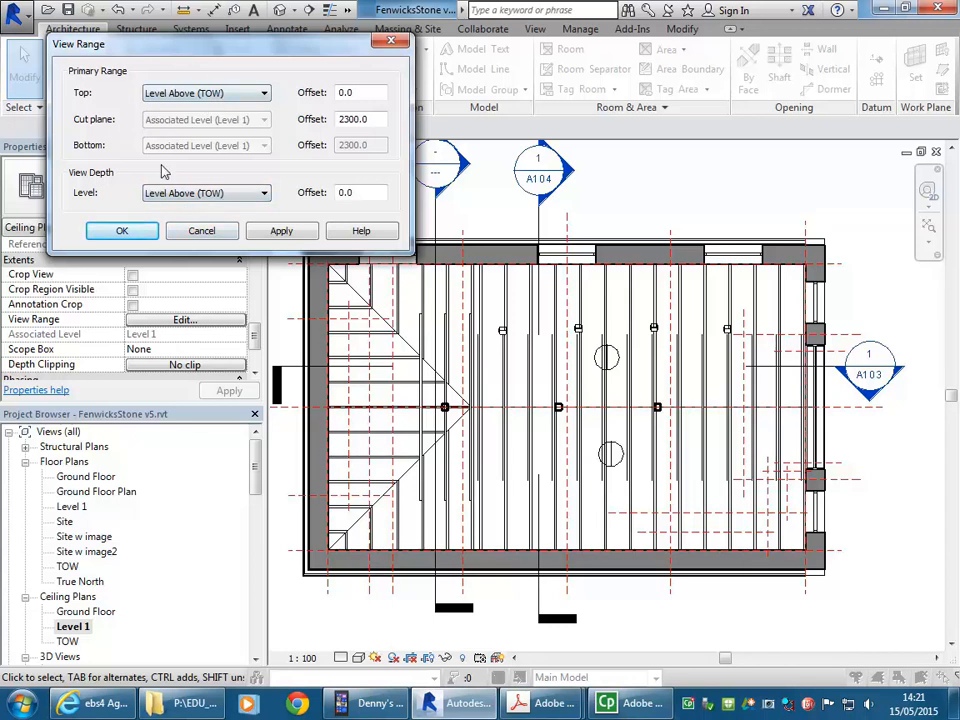
left_click(122, 230)
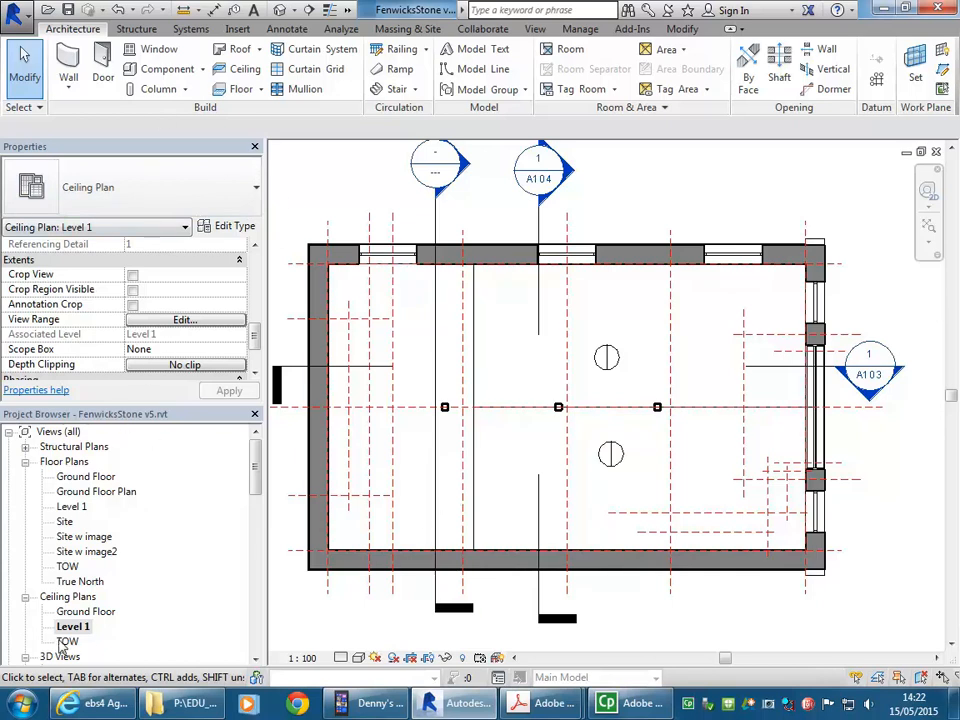
- Set the Level 1 ceiling plan's view range Top and View Depth back to Unlimited
mouse_move(255, 333)
left_mouse_down()
mouse_move(255, 274)
mouse_move(253, 337)
left_mouse_up()
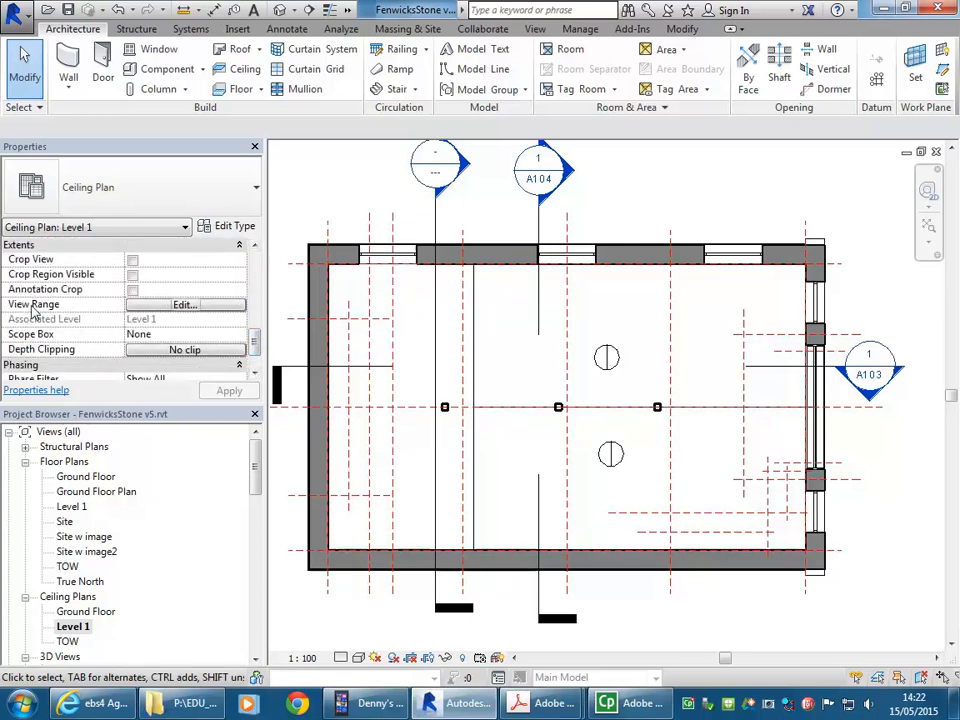
left_click(197, 308)
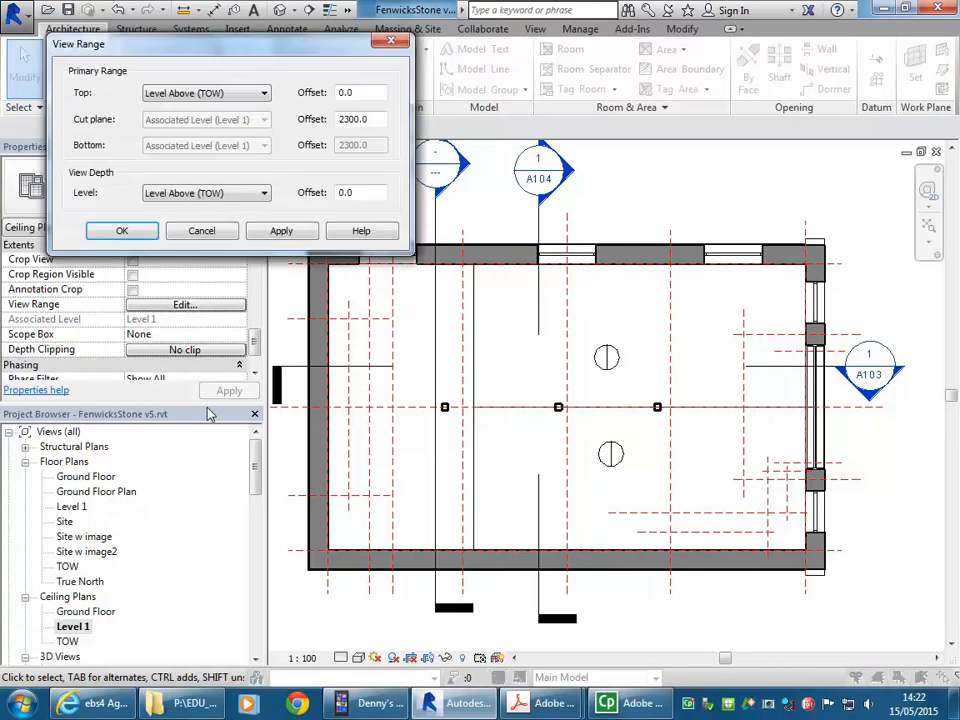
left_click(219, 93)
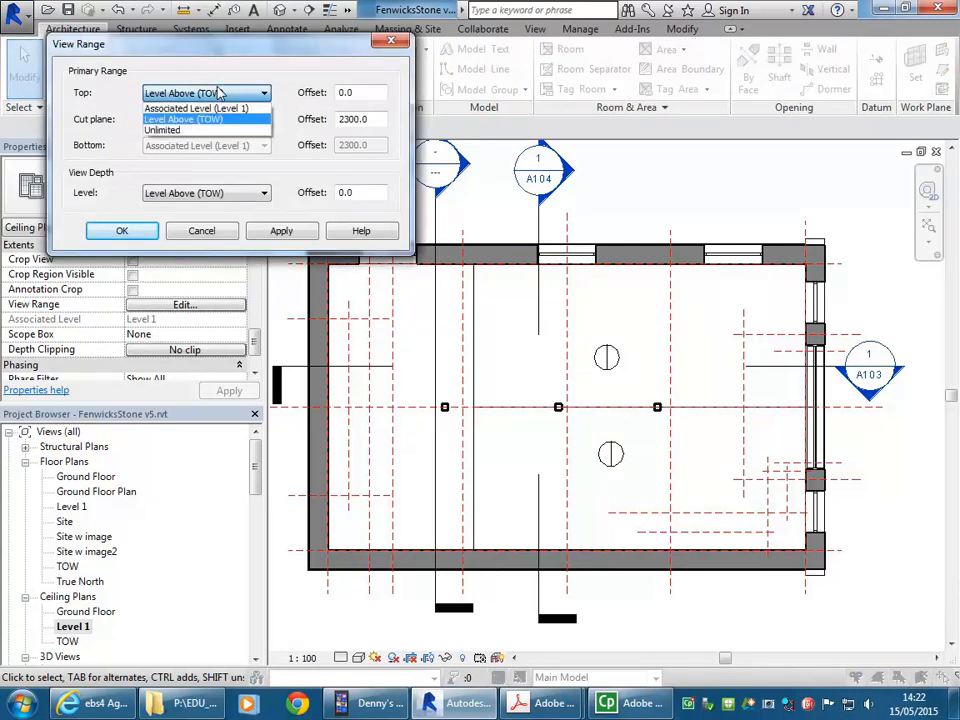
left_click(185, 130)
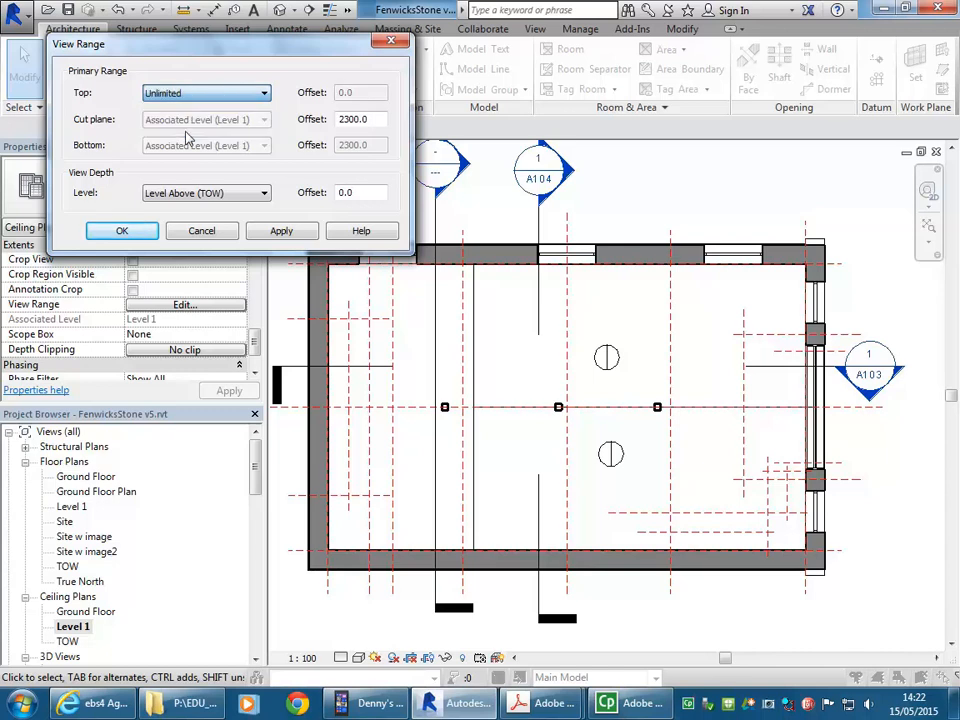
left_click(195, 192)
left_click(175, 228)
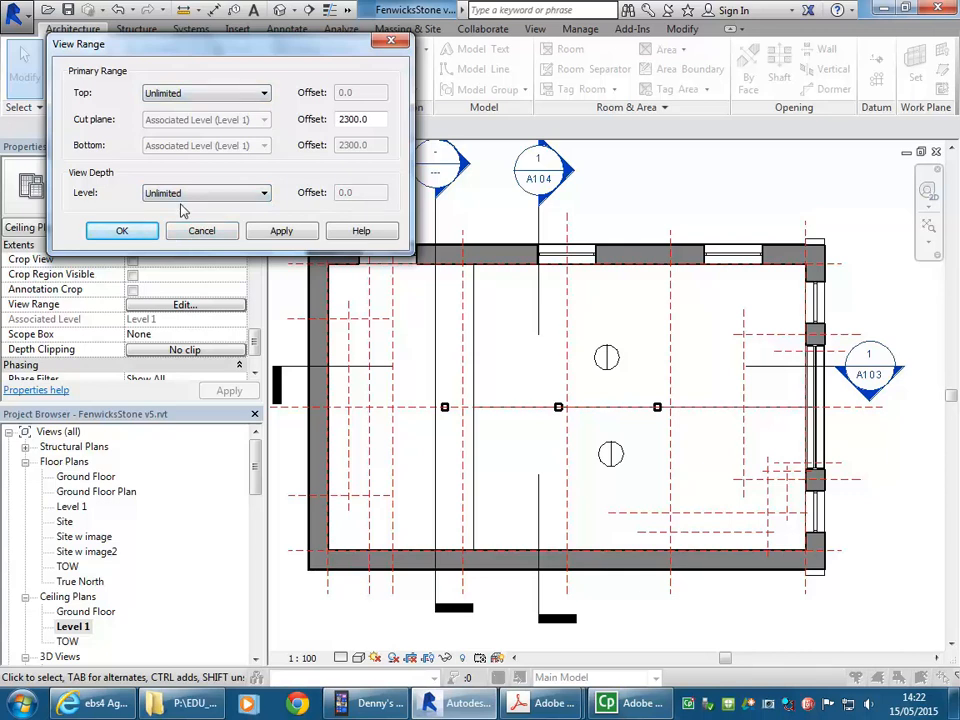
left_click(126, 230)
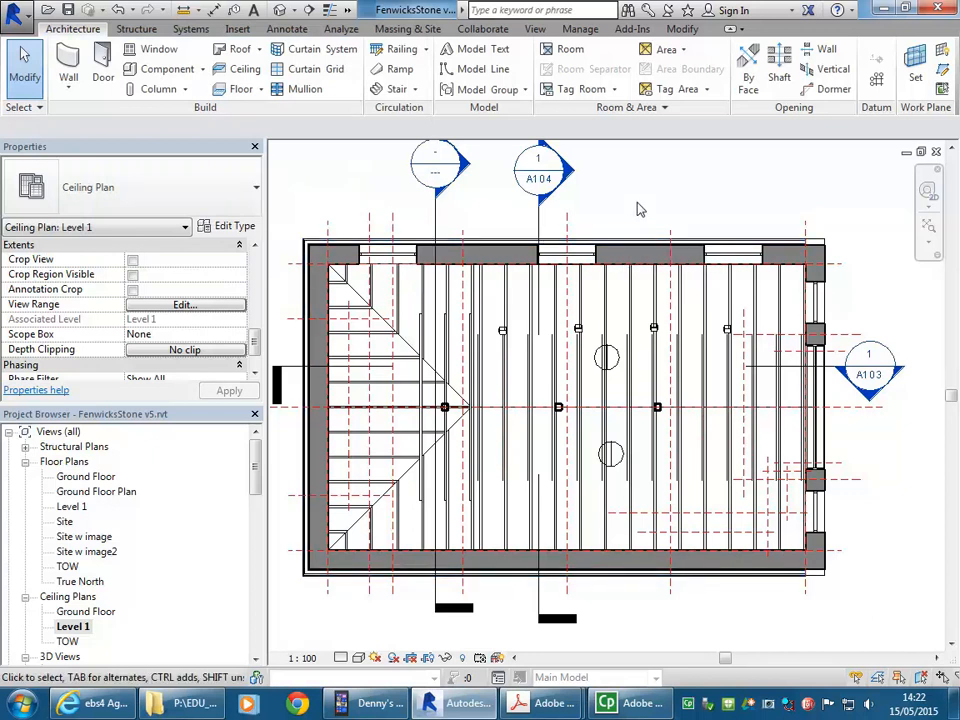
- Hide the raked ceiling in the Level 1 ceiling plan
mouse_move(636, 209)
middle_mouse_down()
mouse_move(671, 210)
mouse_move(646, 208)
middle_mouse_up()
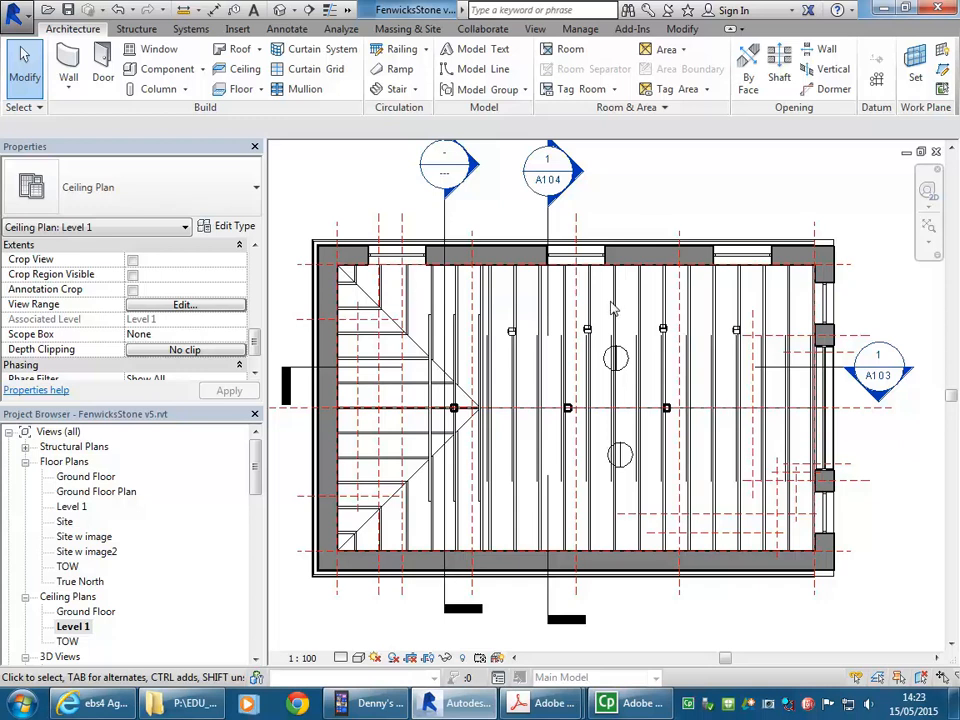
scroll(613, 309, "up", 3)
scroll(613, 309, "down", 2)
scroll(514, 332, "down", 2)
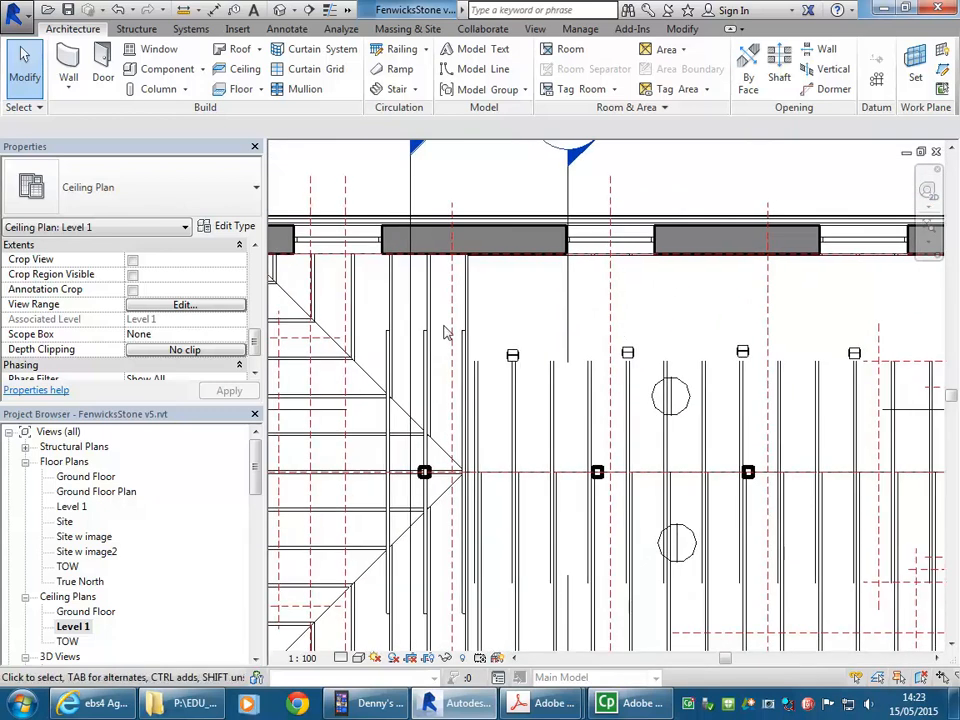
scroll(490, 316, "up", 1)
left_click(488, 316)
right_click(521, 264)
mouse_move(566, 395)
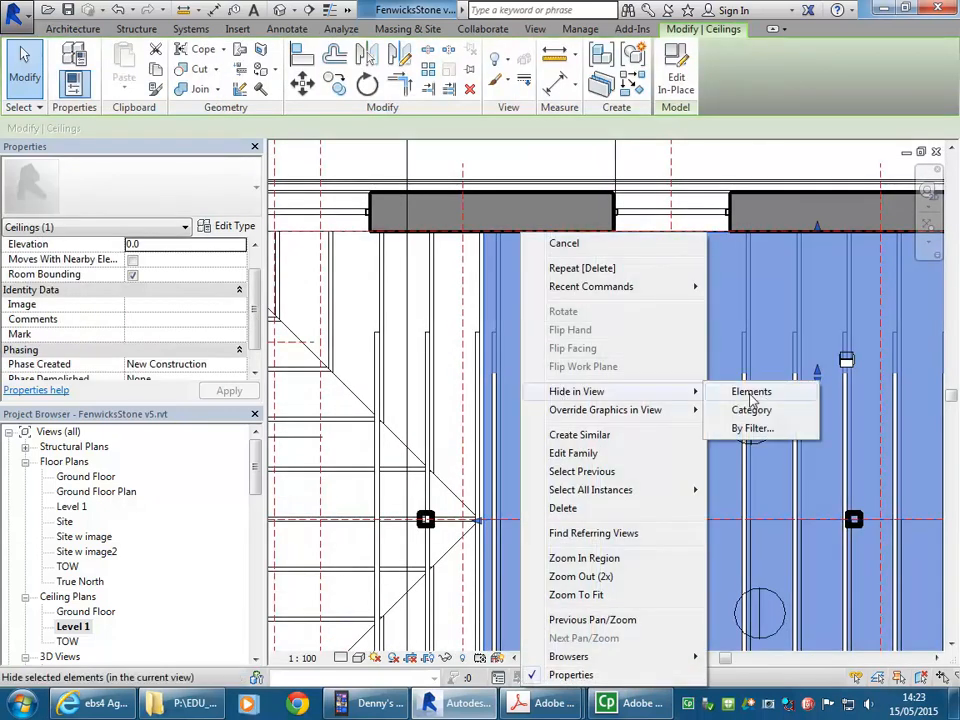
left_click(752, 407)
scroll(470, 162, "down", 1)
middle_click_drag(465, 170, 448, 161)
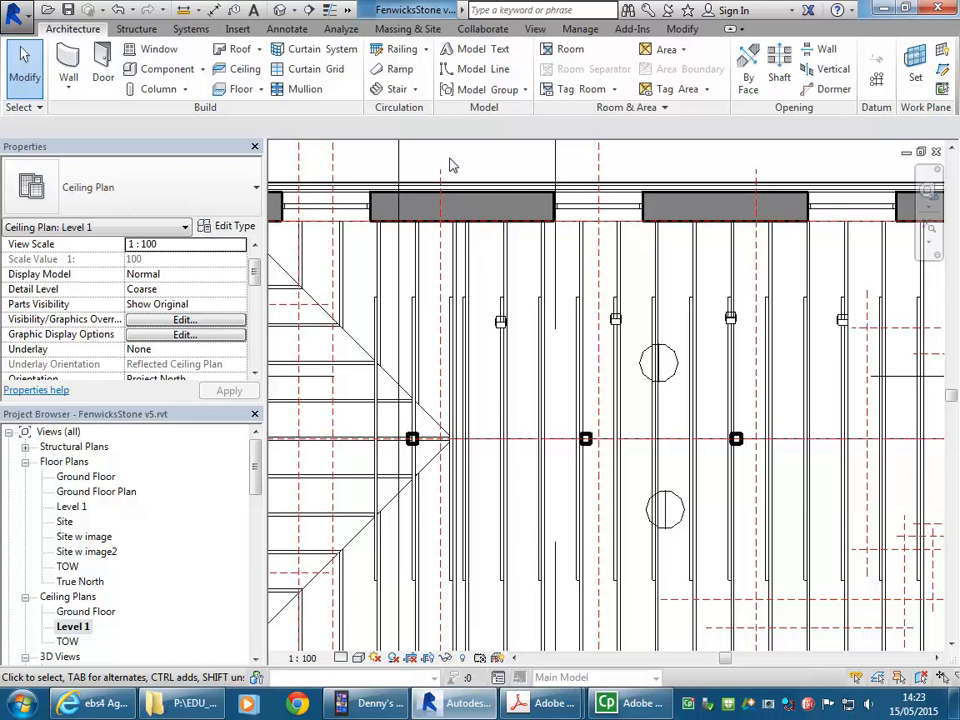
- Open the Ground Floor ceiling plan and select the floor joists to examine them, then clear the selection
double_click(86, 611)
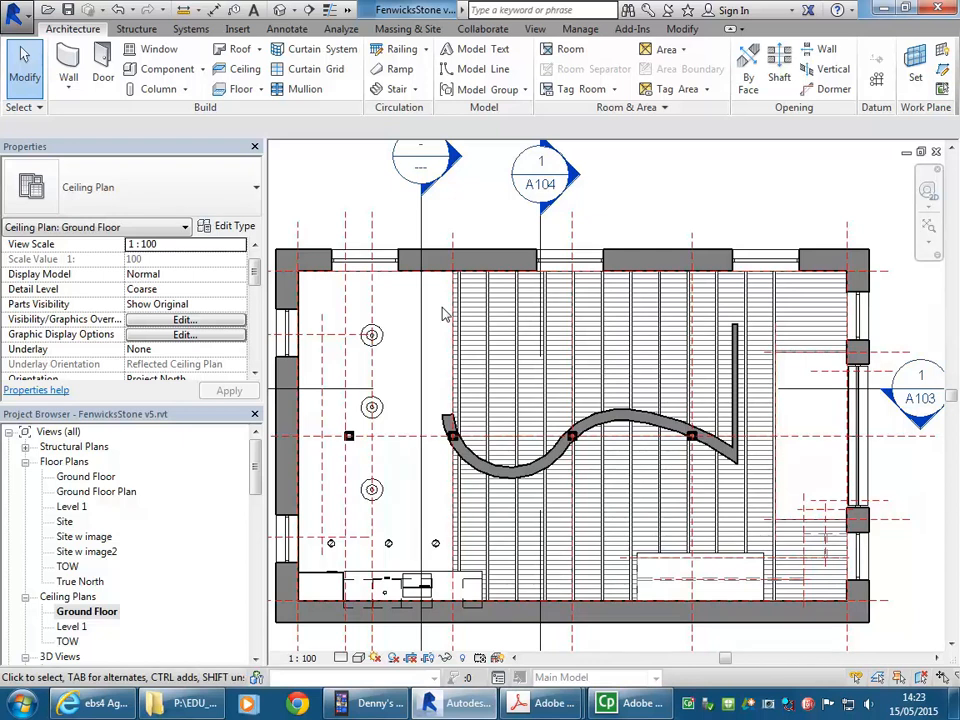
left_click(489, 342)
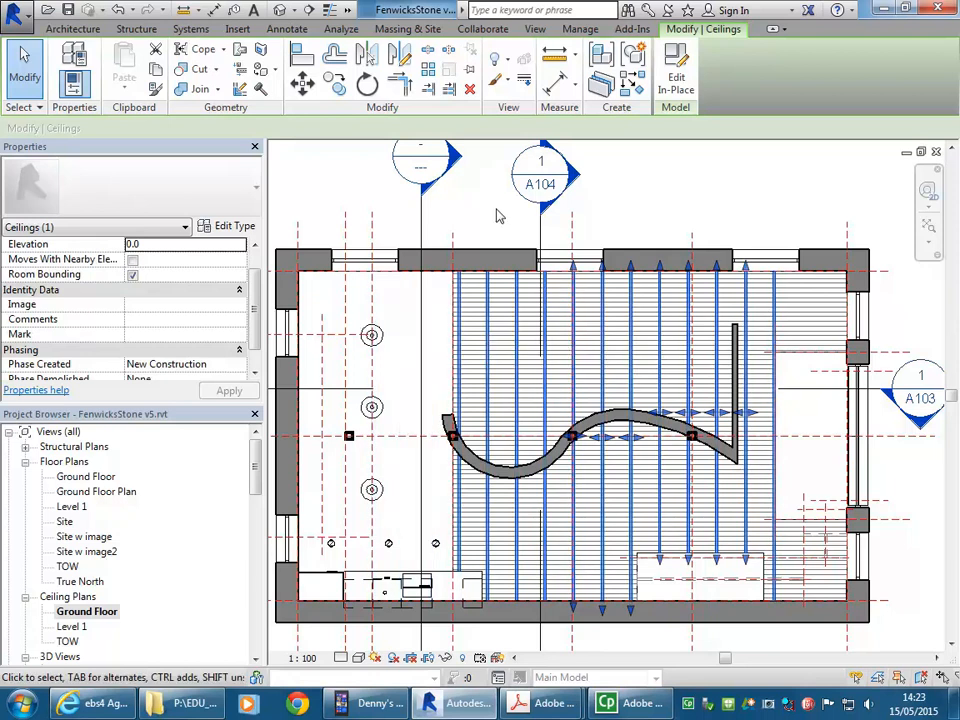
key("Escape")
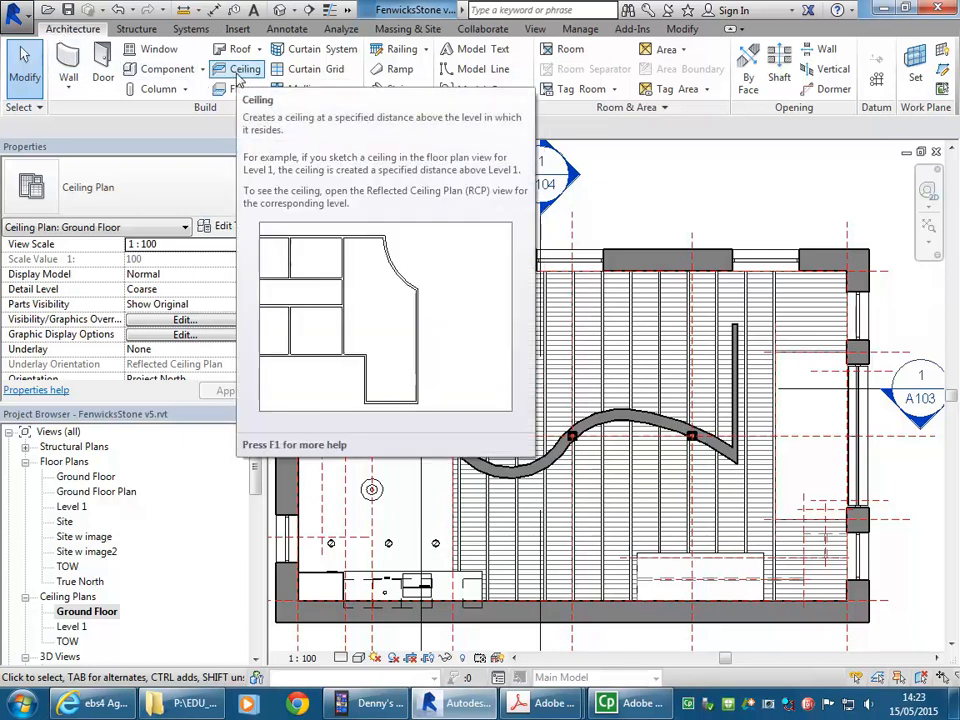
left_click(240, 70)
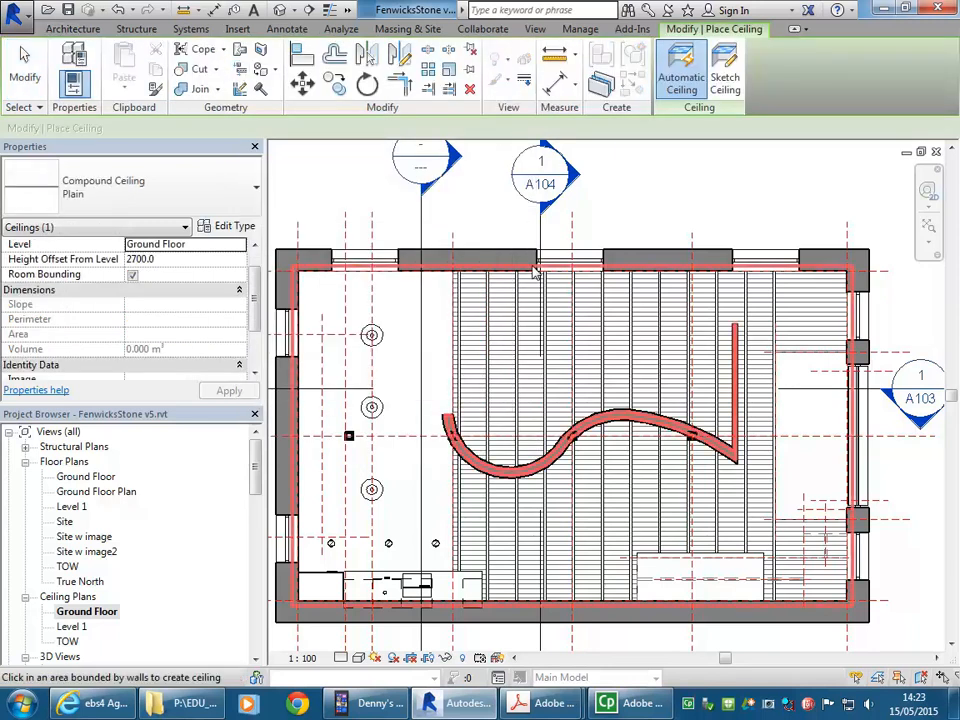
left_click(727, 70)
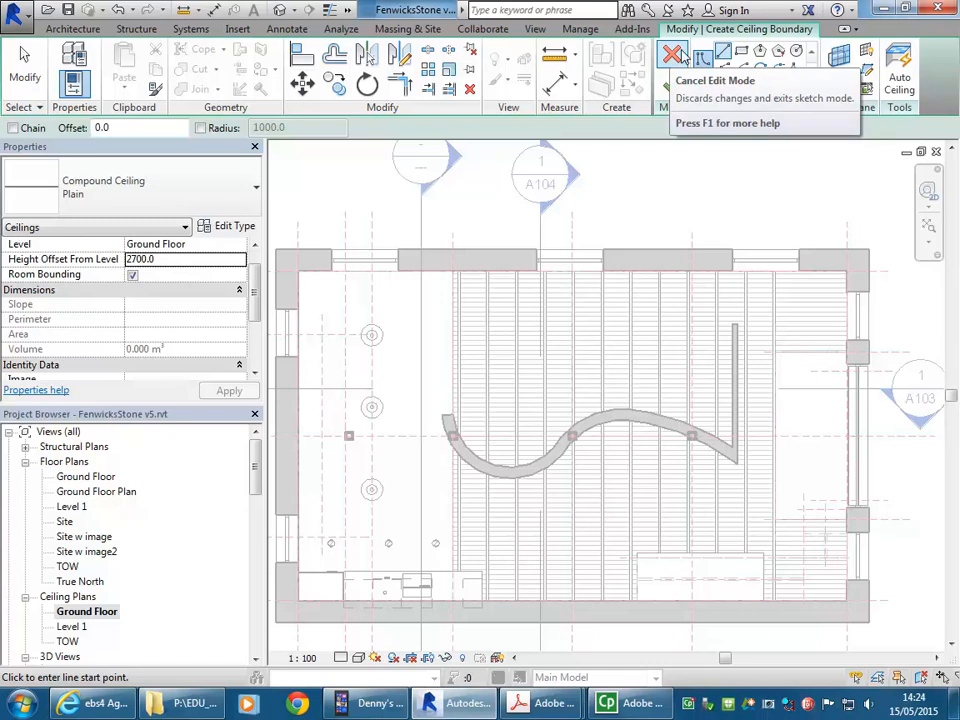
left_click(188, 259)
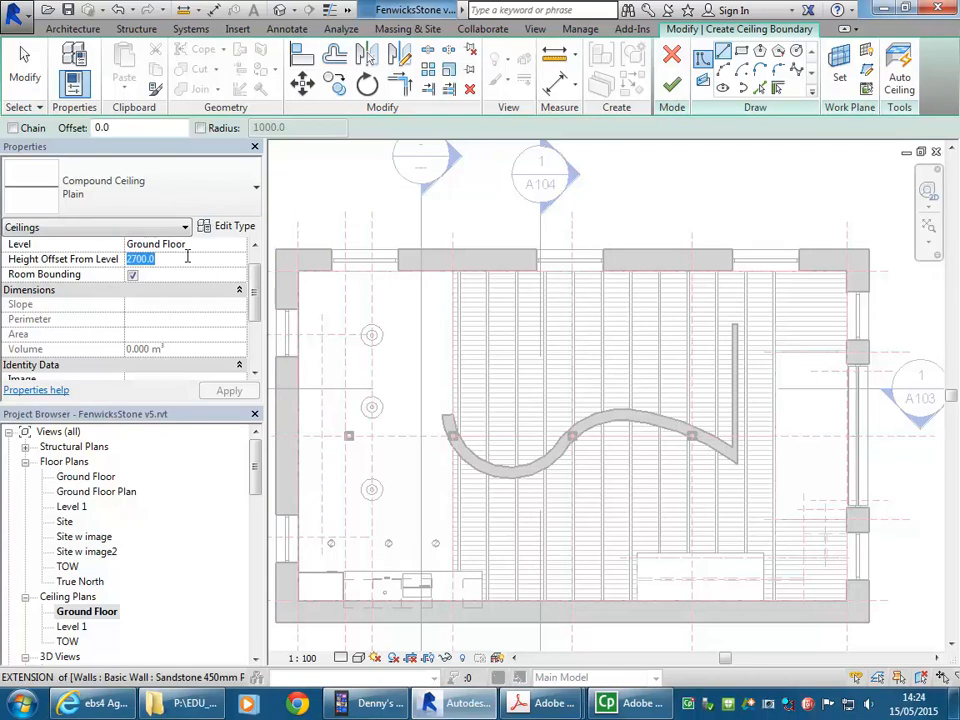
right_click(632, 186)
left_click(671, 204)
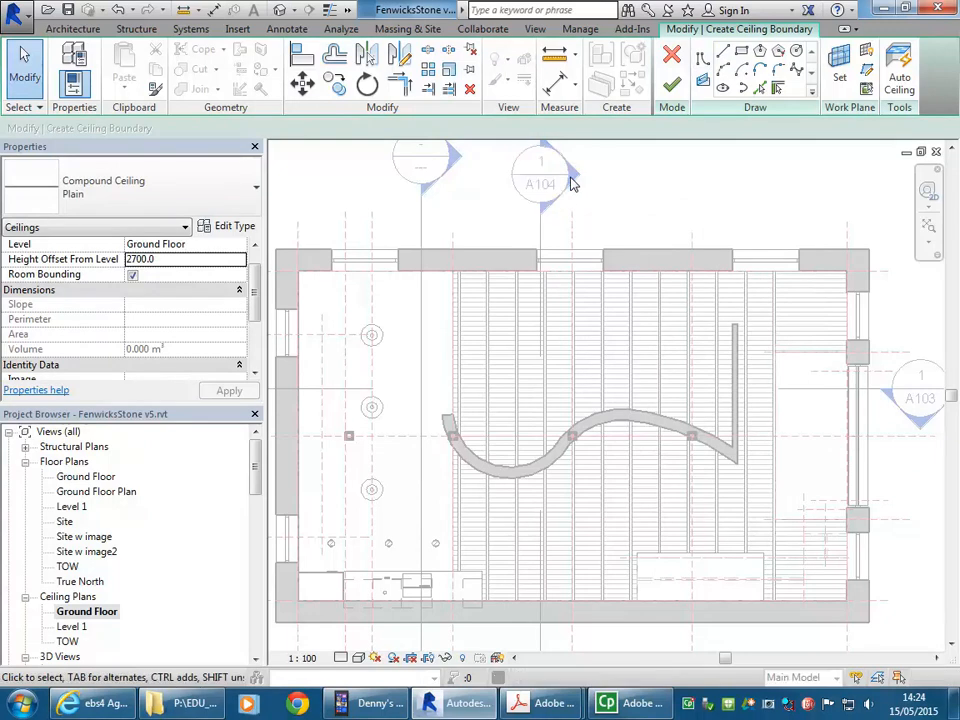
double_click(572, 184)
scroll(476, 317, "up", 5)
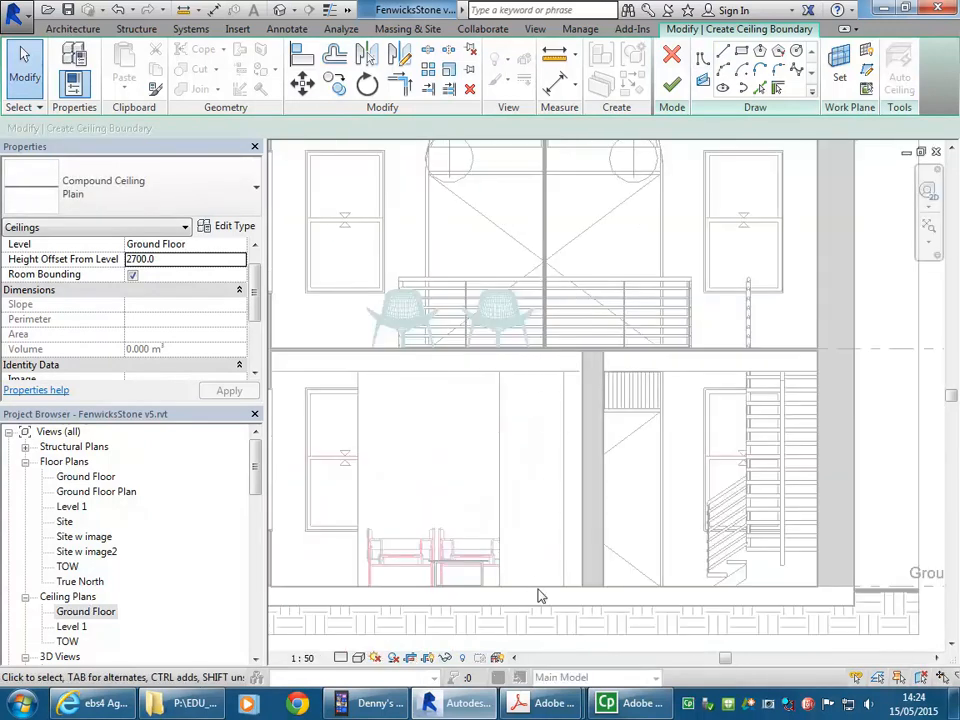
middle_click_drag(712, 459, 512, 437)
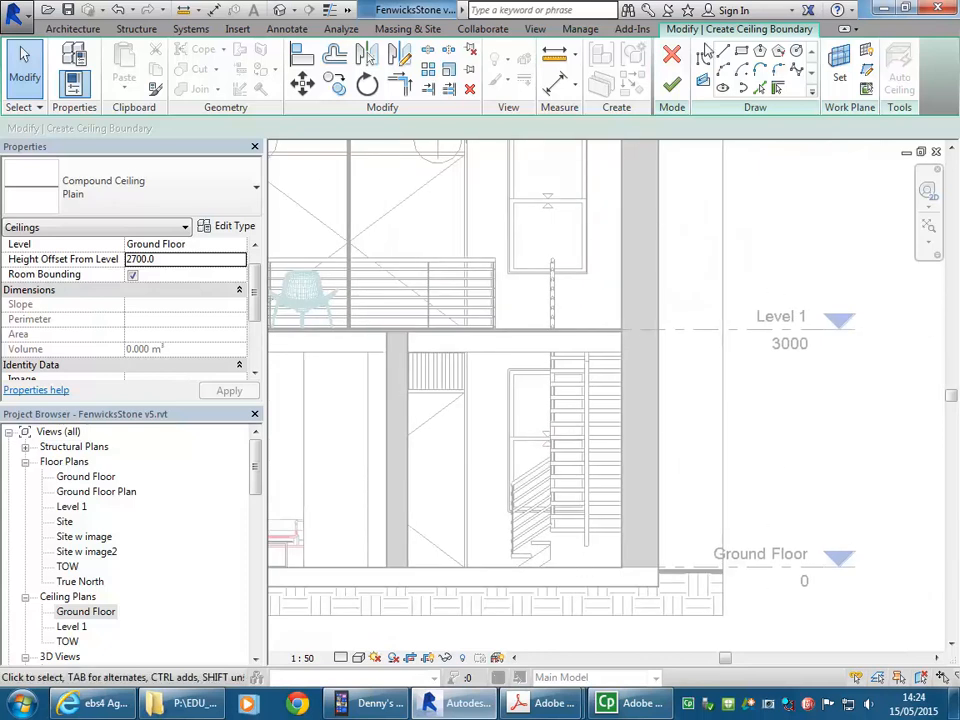
left_click(671, 55)
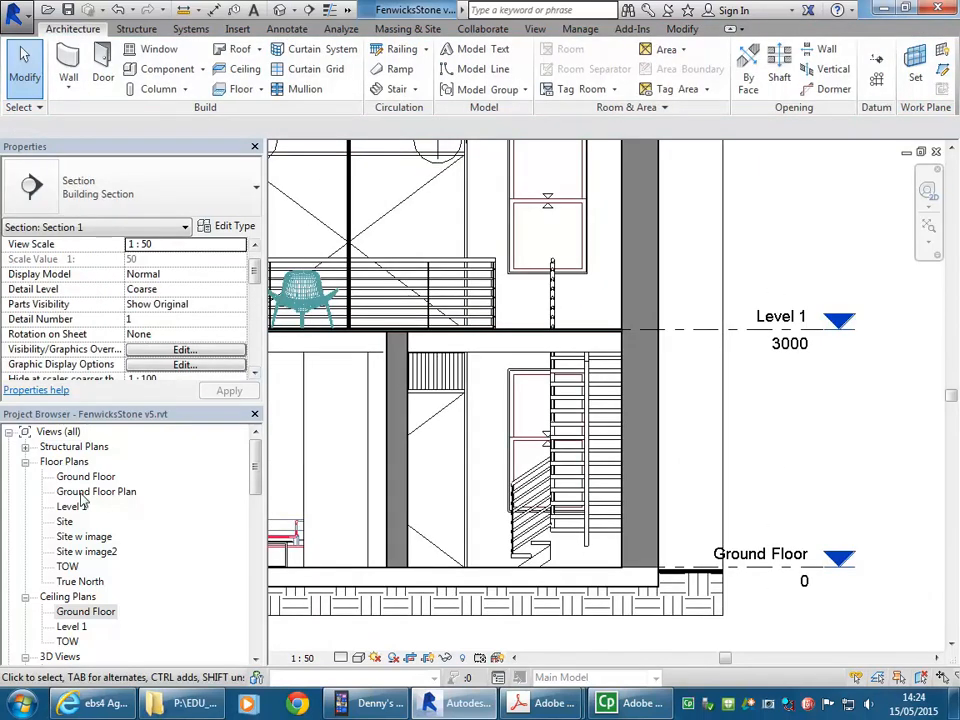
- Open the Ground Floor ceiling plan and select the generic ceiling over the kitchen to examine it, then clear the selection
double_click(79, 614)
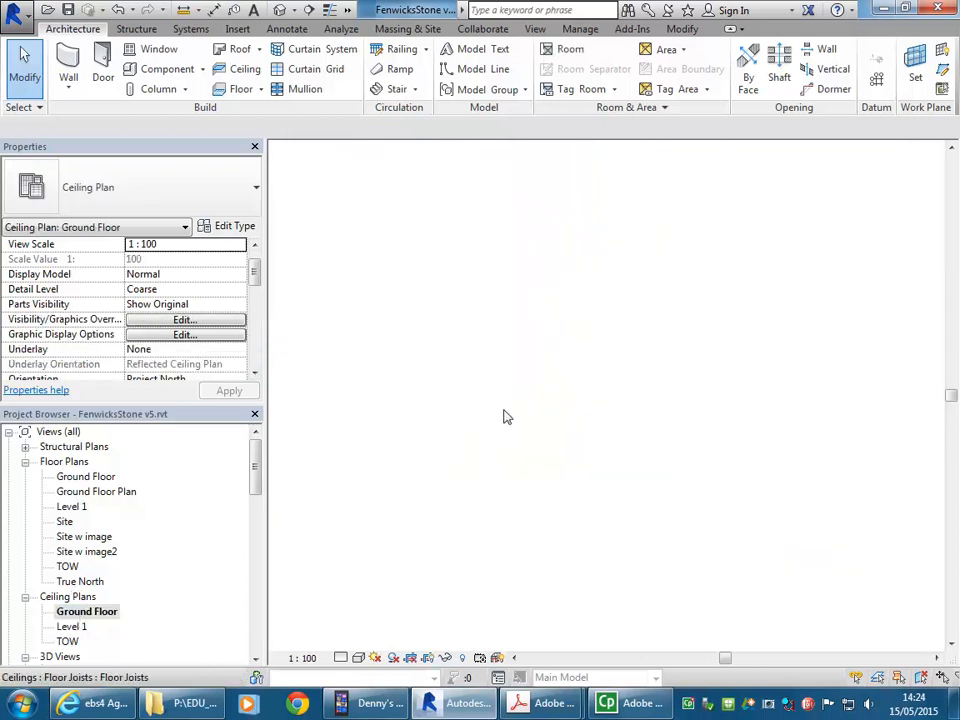
scroll(574, 279, "up", 4)
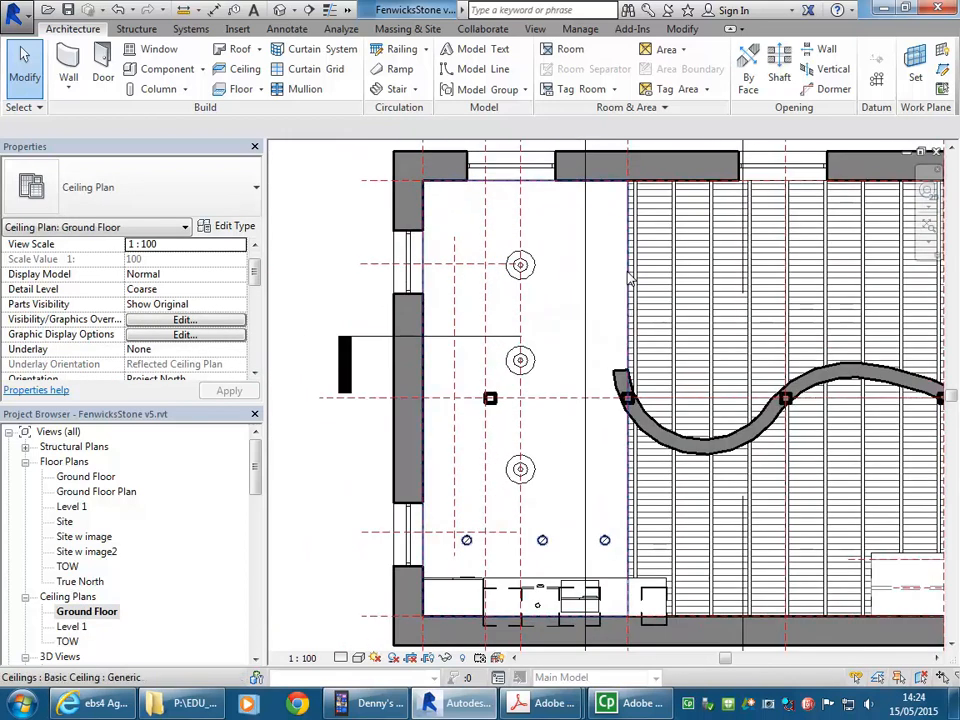
left_click(630, 282)
scroll(640, 284, "down", 1)
middle_click_drag(640, 284, 504, 286)
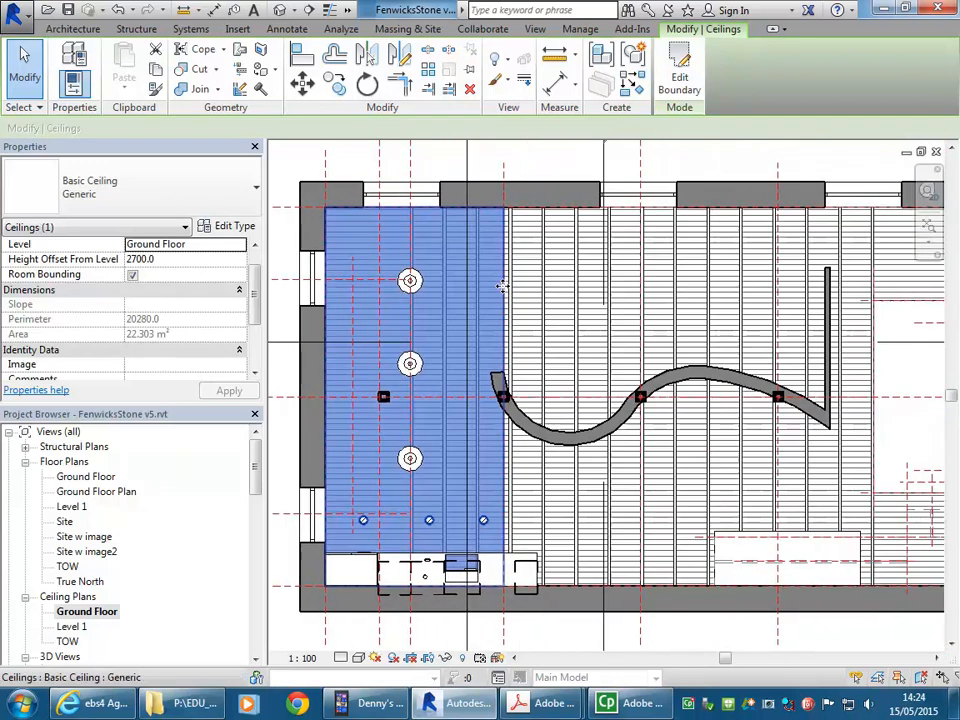
left_click(583, 340)
left_click(555, 161)
scroll(516, 182, "up", 3)
middle_click_drag(504, 178, 465, 162)
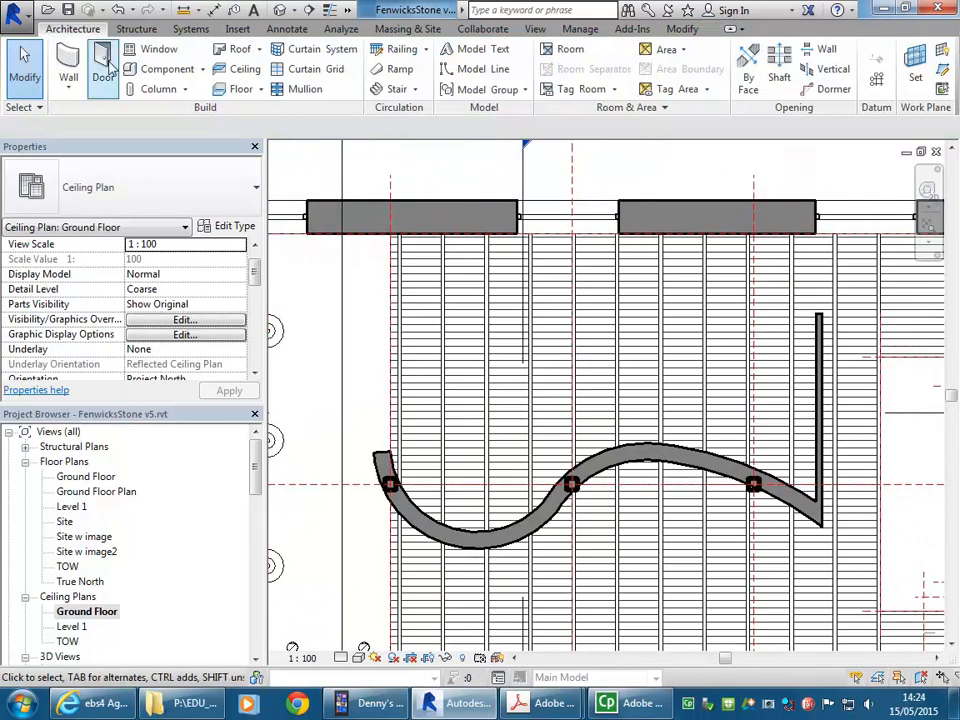
- Load the Downlight - Spot family from the Internal folder of the metric library's architectural lighting, as a component
left_click(156, 70)
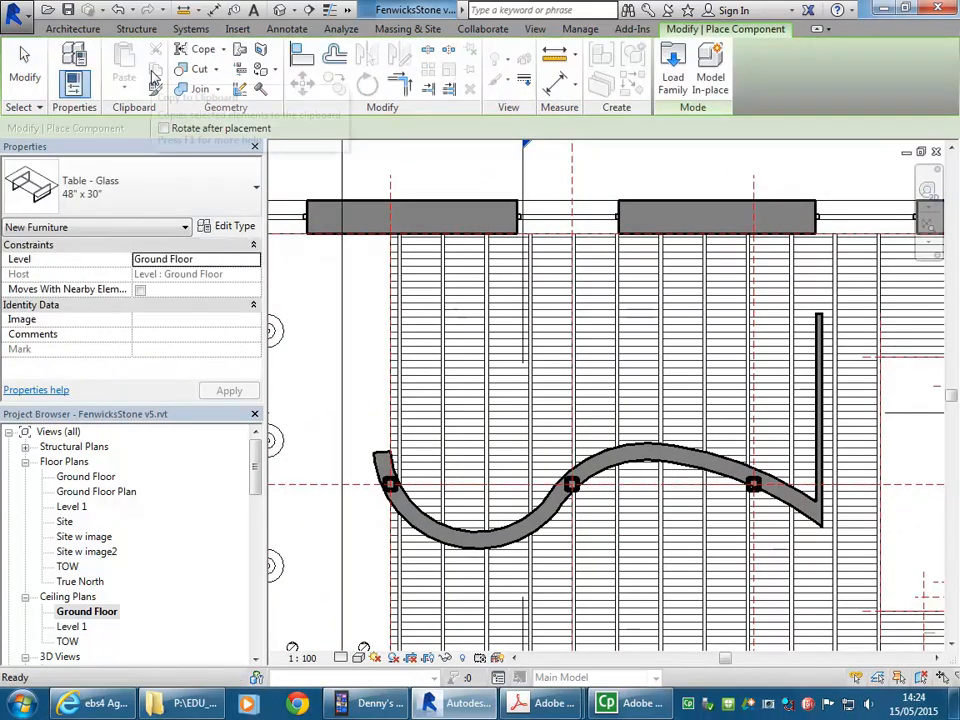
left_click(673, 84)
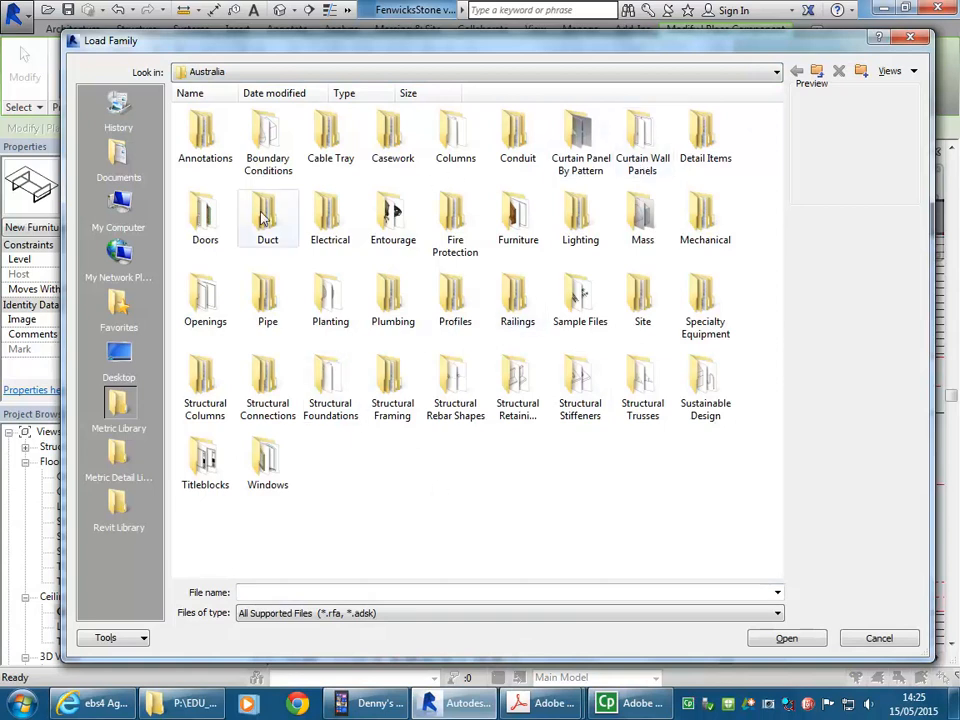
double_click(583, 215)
double_click(197, 135)
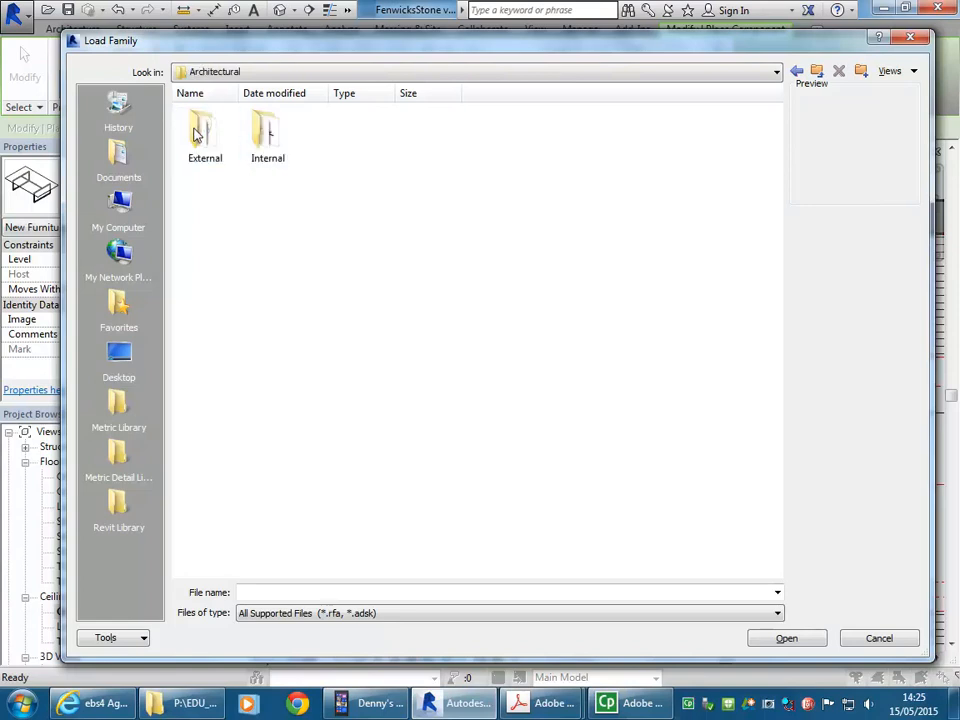
double_click(270, 133)
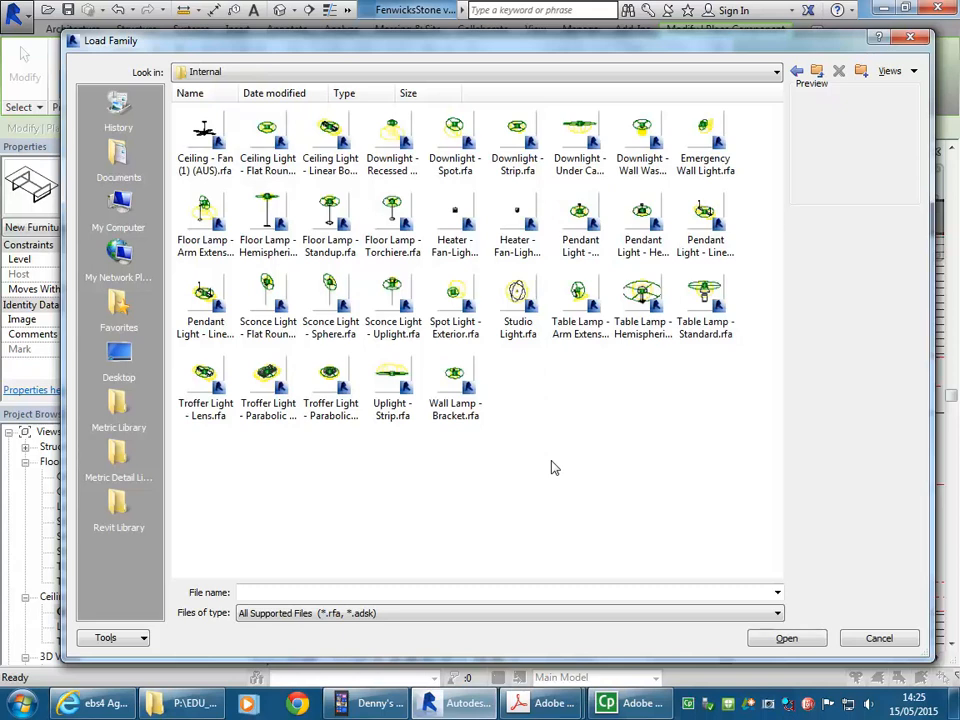
left_click(450, 146)
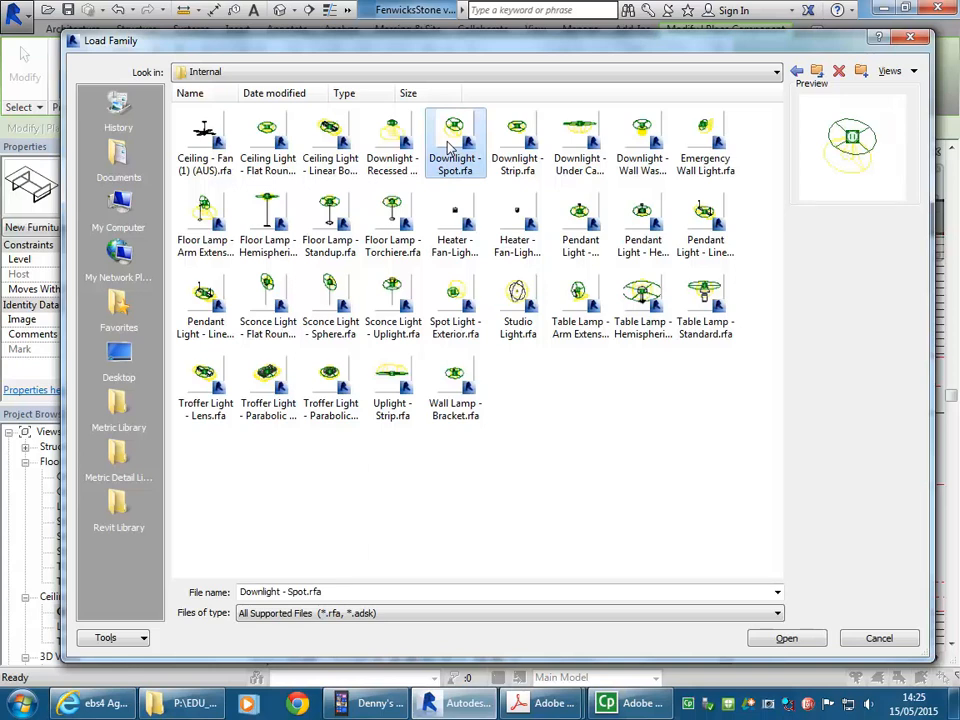
left_click(784, 639)
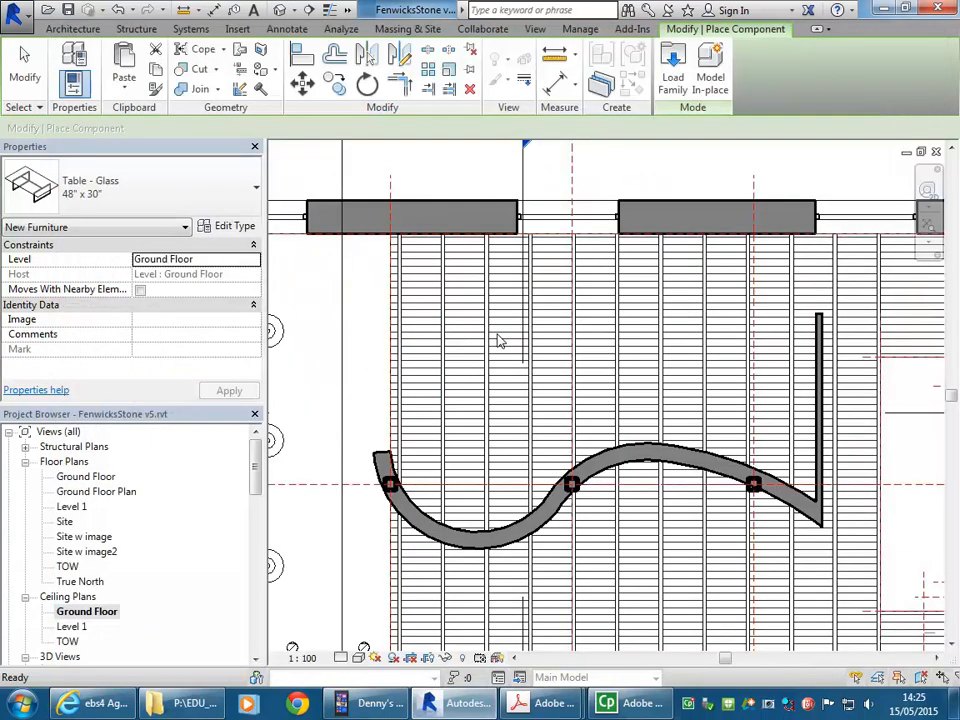
middle_click_drag(586, 412, 572, 394)
scroll(572, 394, "down", 1)
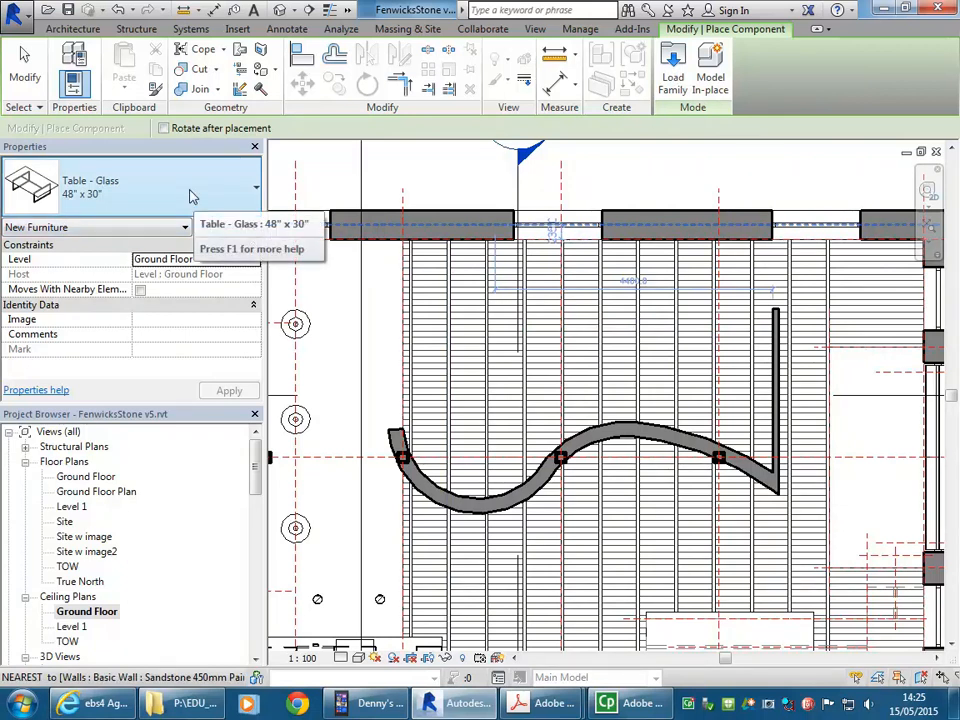
middle_click_drag(452, 178, 442, 181)
scroll(443, 190, "down", 2)
scroll(441, 192, "up", 1)
scroll(424, 183, "up", 1)
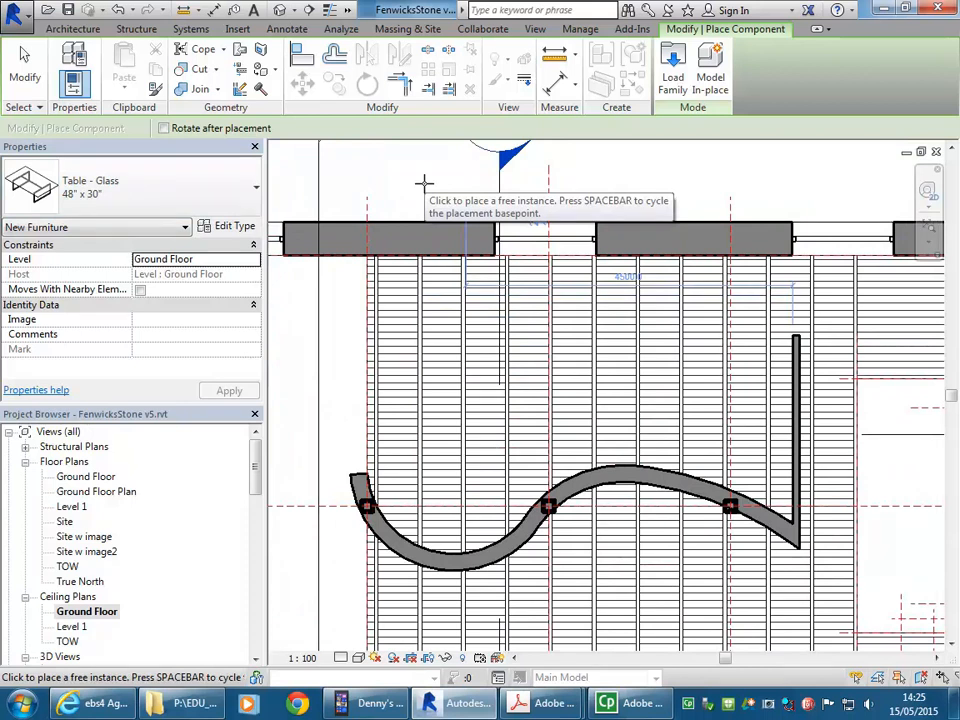
middle_click_drag(424, 188, 438, 190)
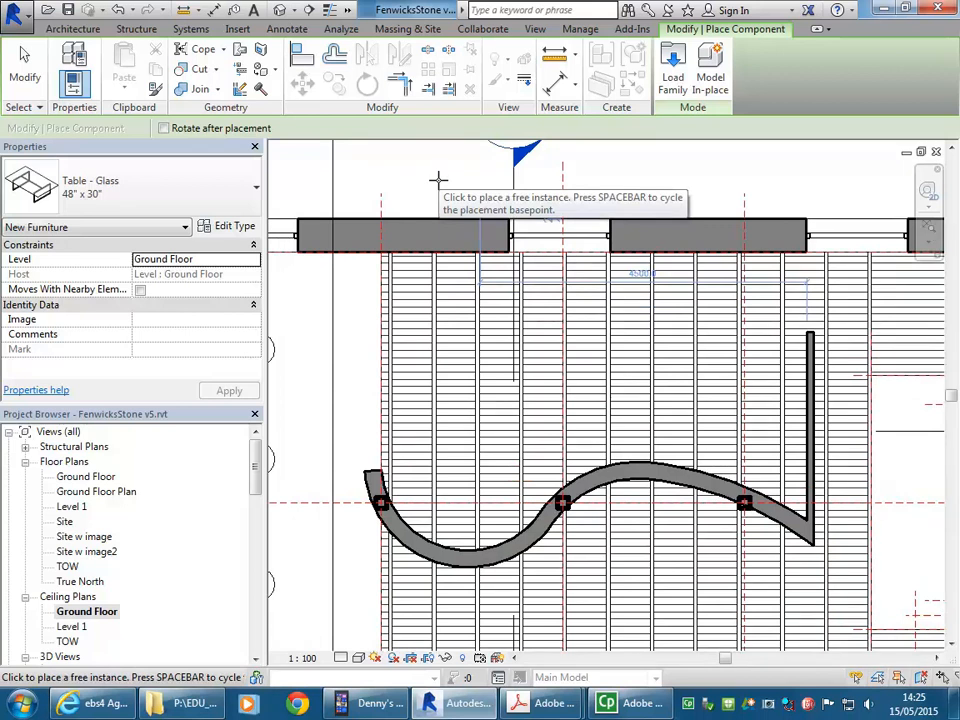
- Choose the Downlight - Spot type 90 Degree Tilt - 120V as the component to place
left_click(180, 189)
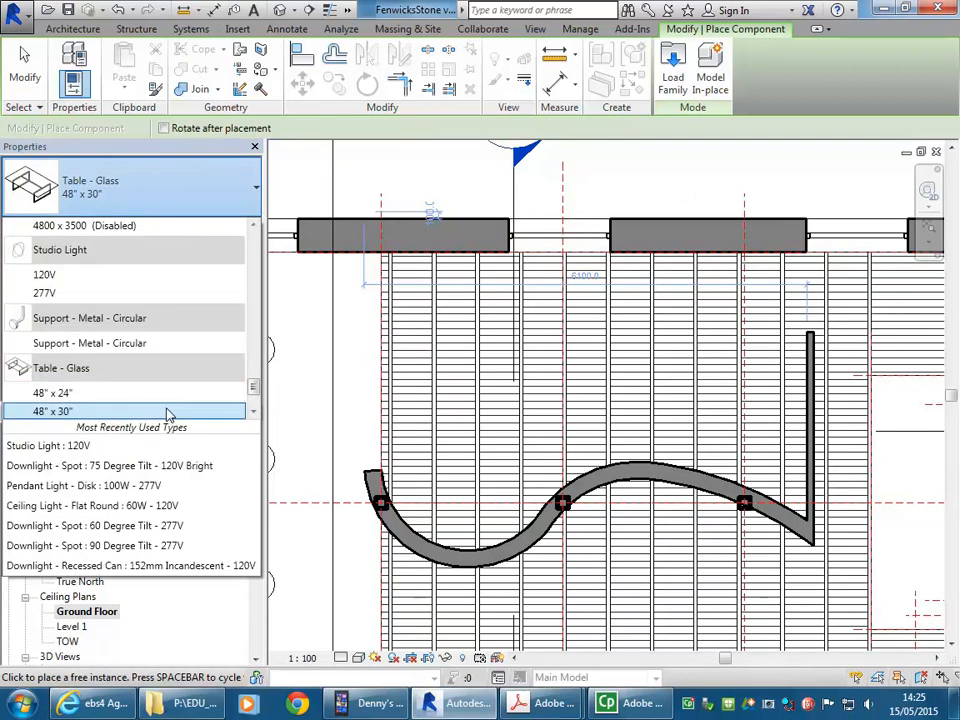
scroll(128, 263, "up", 15)
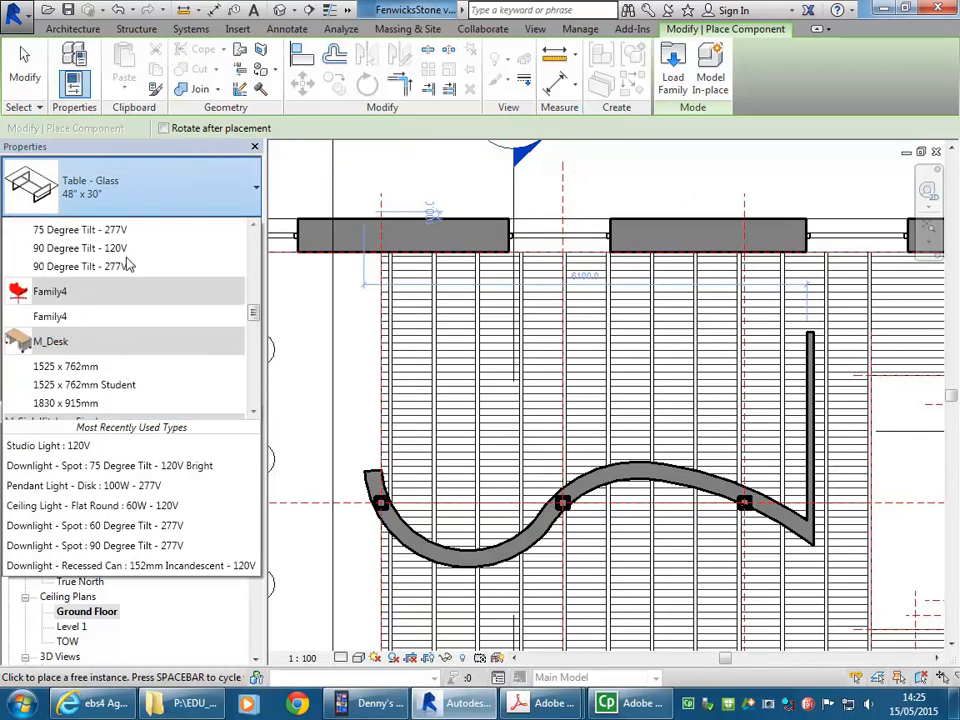
scroll(126, 267, "down", 3)
scroll(122, 300, "up", 2)
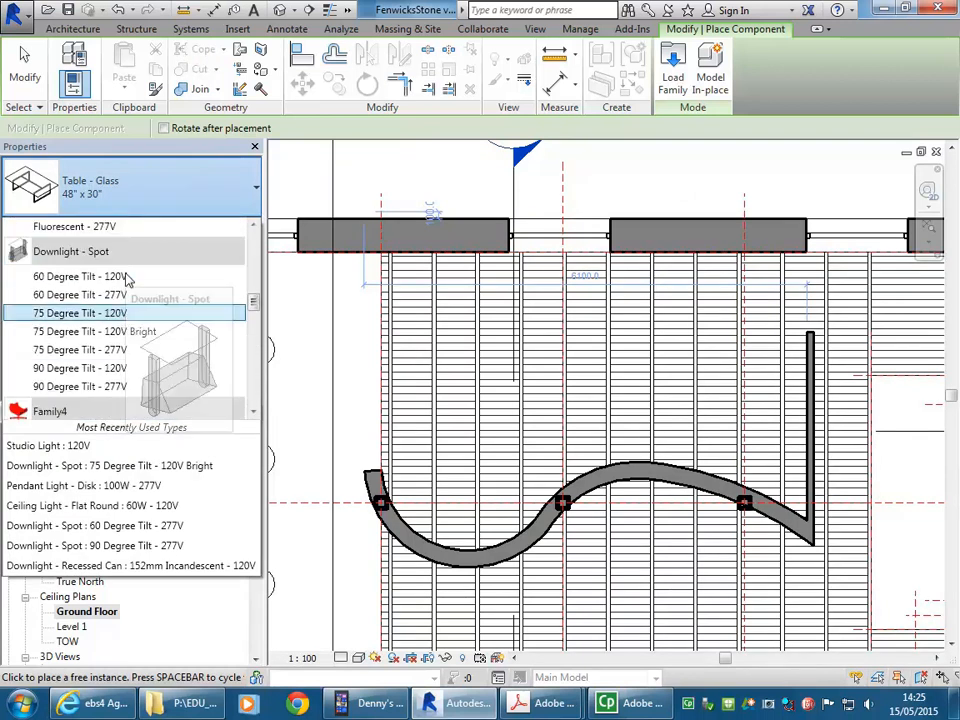
left_click(100, 368)
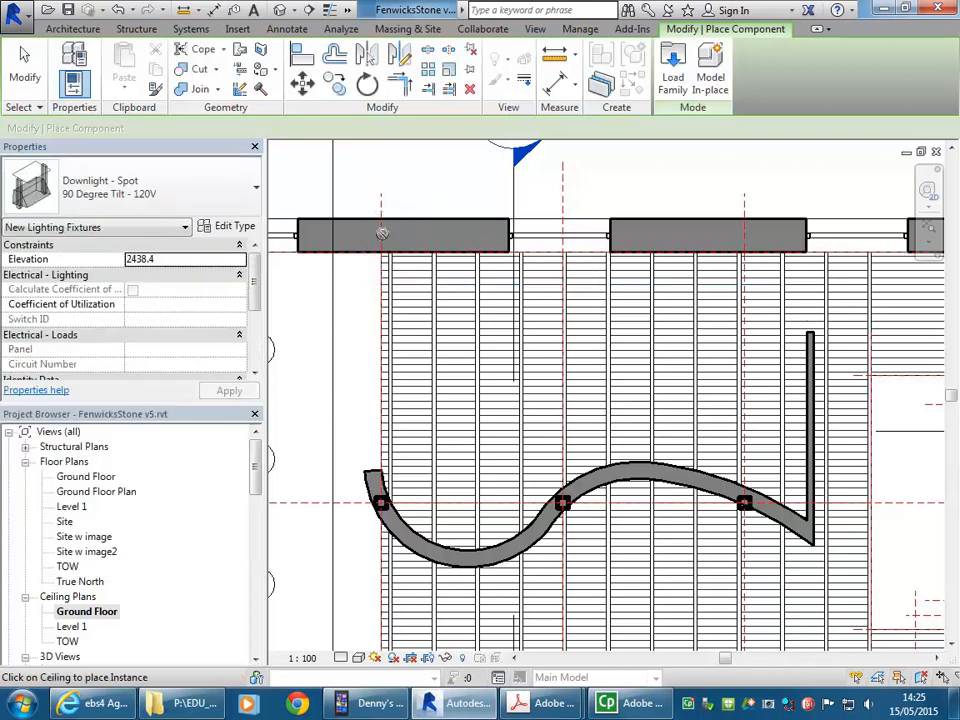
- Examine the tilt and voltage variants available for the Downlight - Spot family, keeping 90 Degree Tilt - 120V selected
left_click(190, 203)
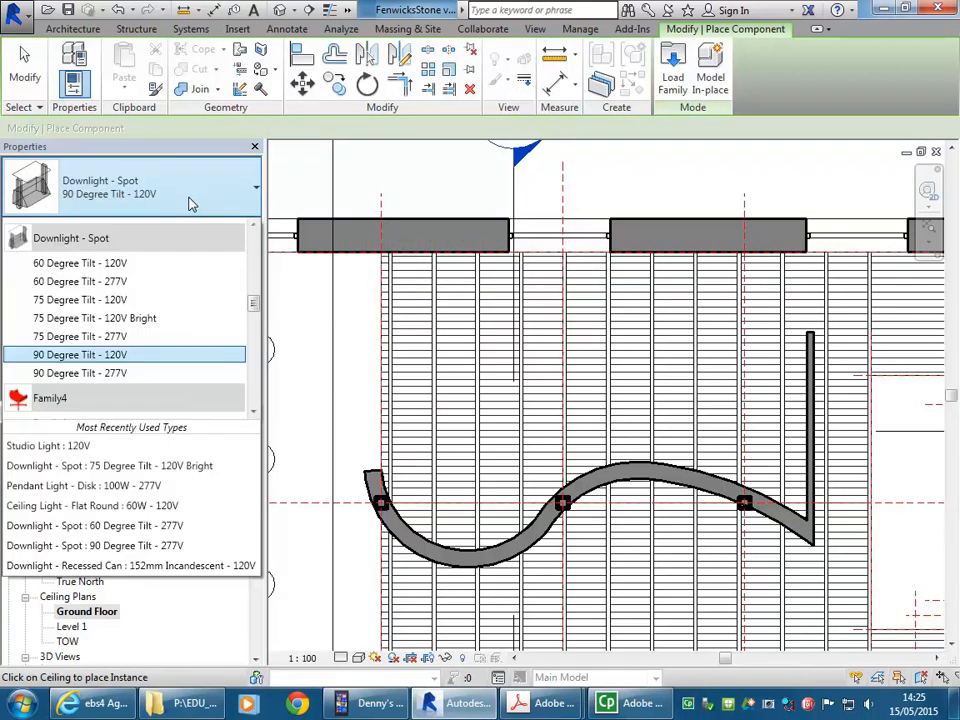
left_click(190, 203)
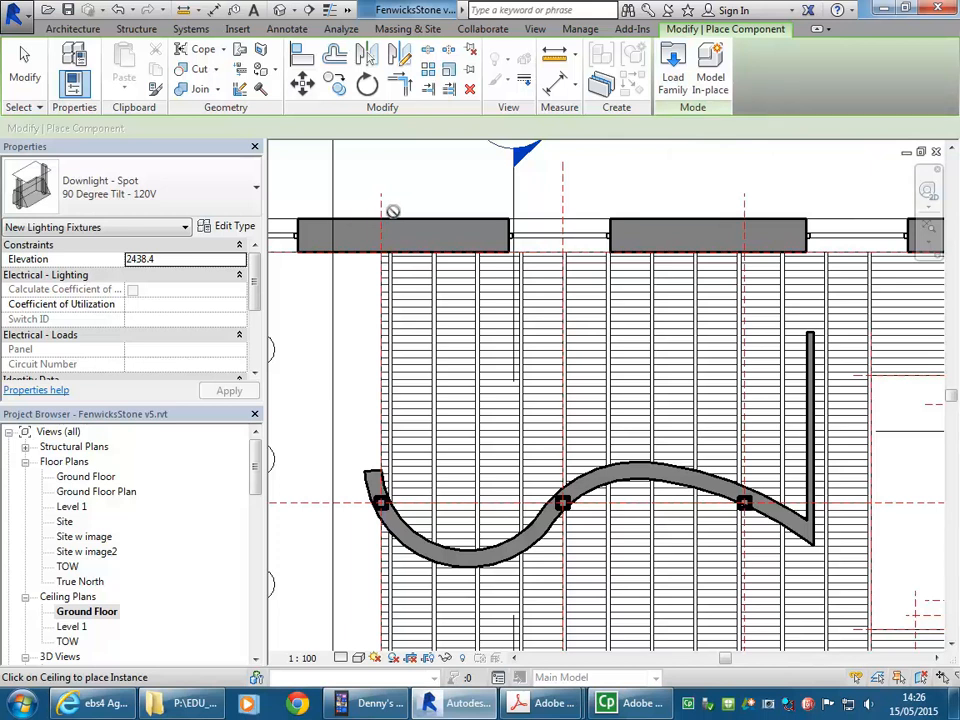
left_click(138, 200)
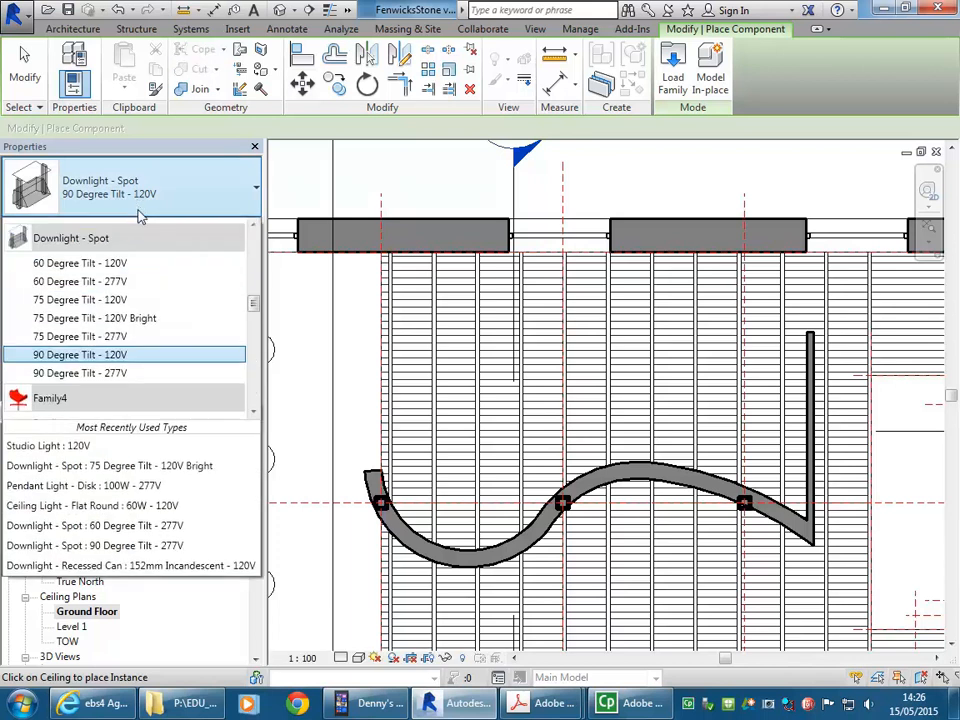
scroll(96, 251, "down", 3)
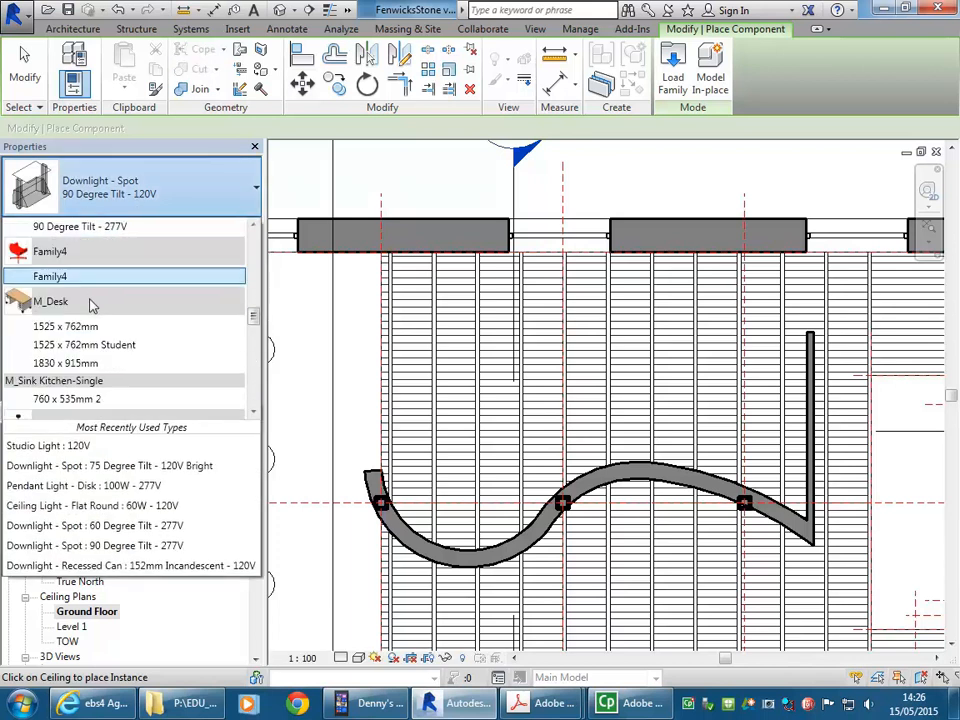
scroll(90, 303, "up", 3)
scroll(90, 303, "down", 2)
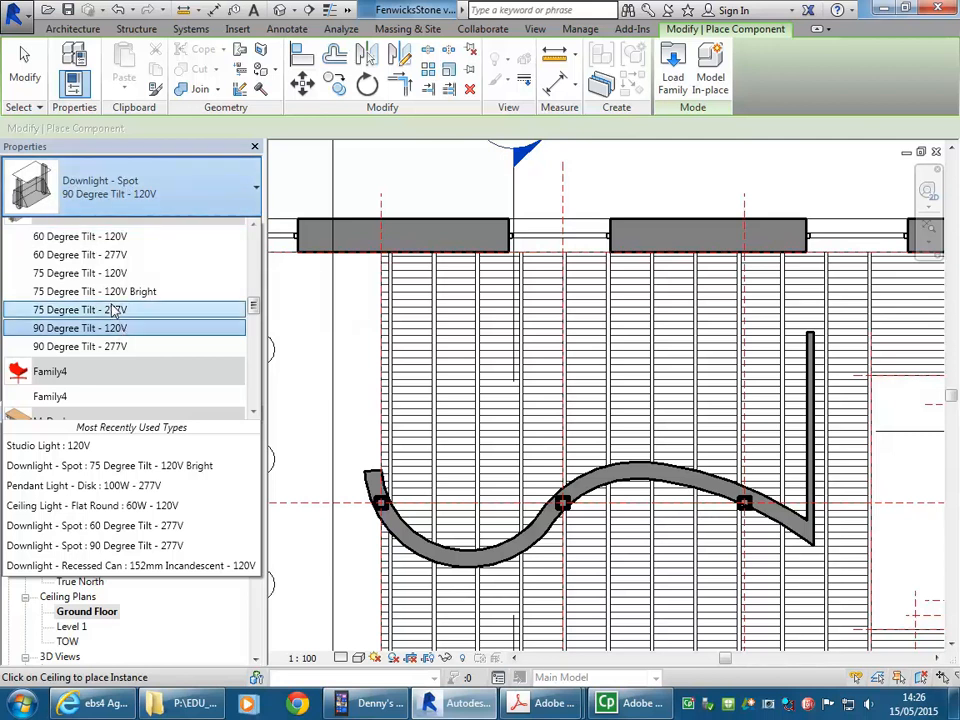
scroll(110, 330, "down", 2)
scroll(105, 345, "up", 2)
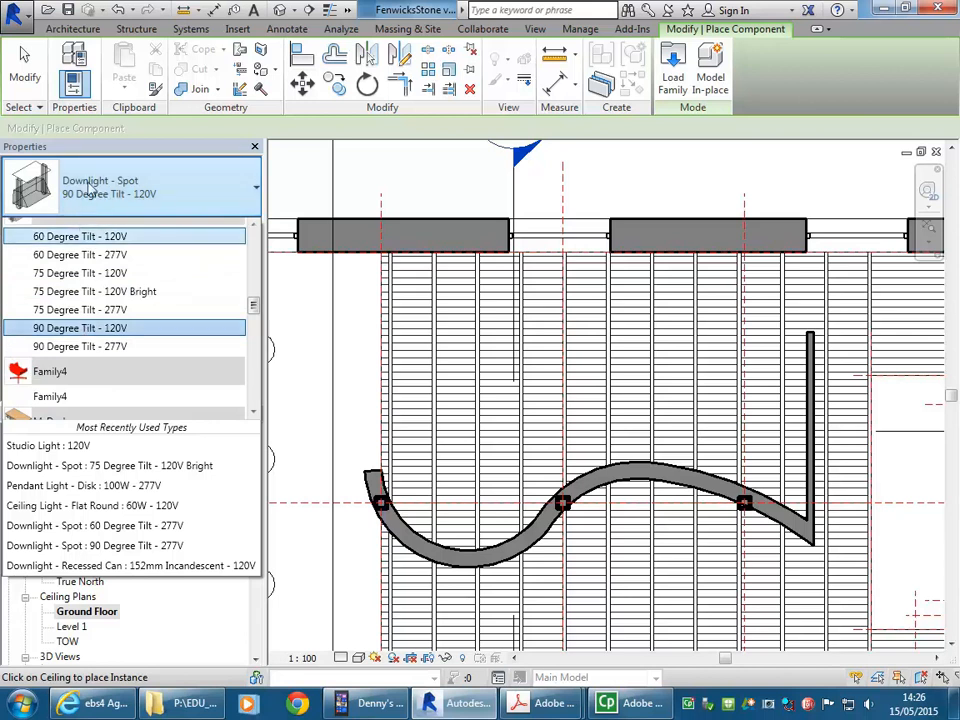
left_click(93, 333)
left_click(118, 192)
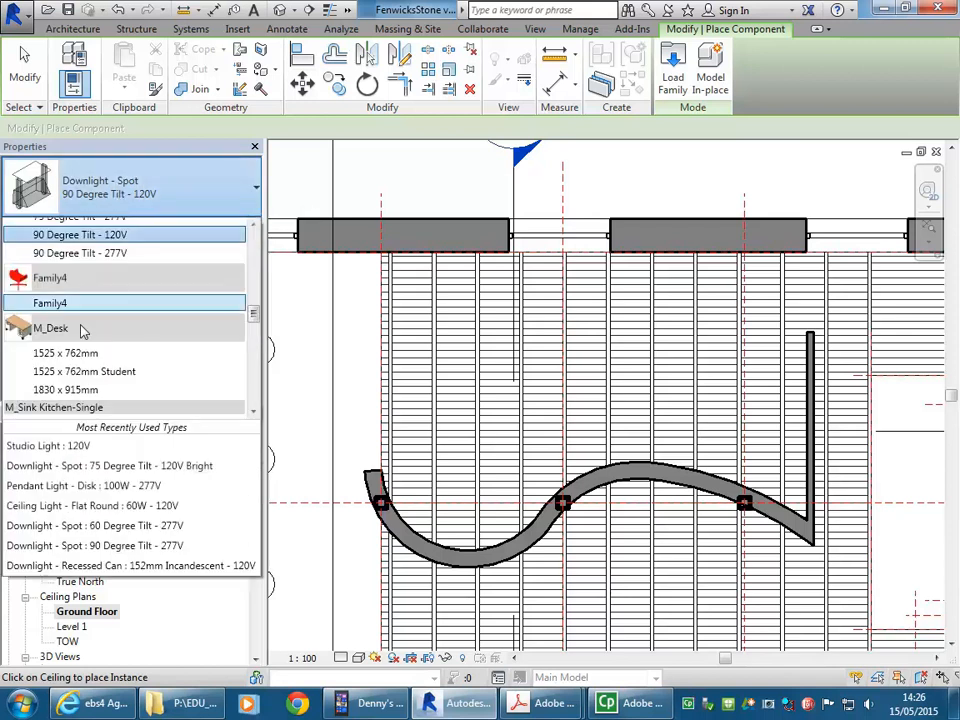
scroll(95, 270, "up", 2)
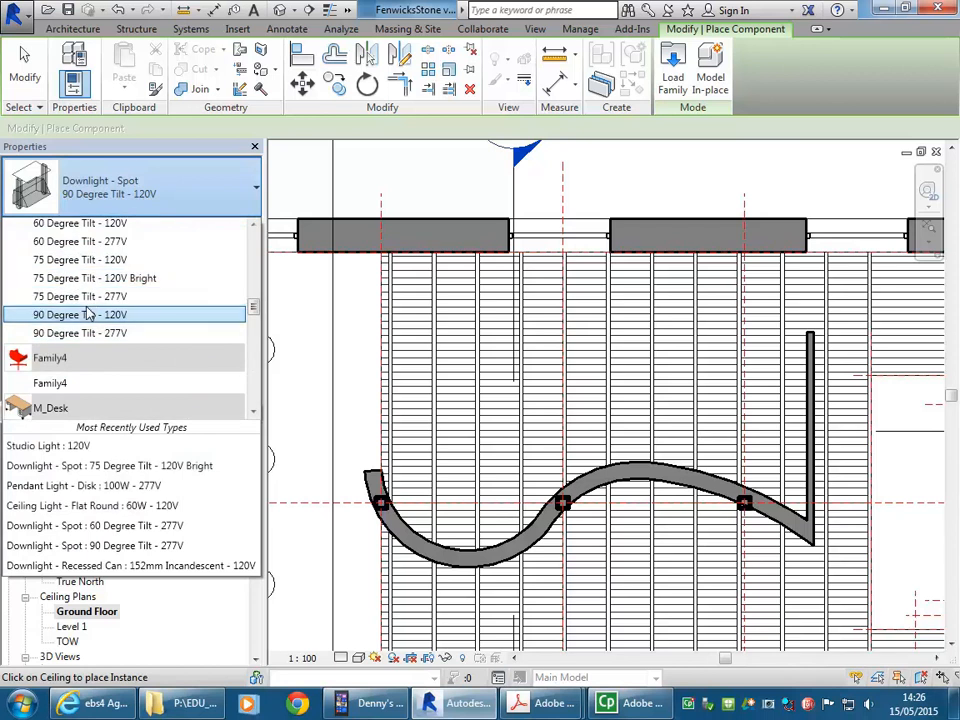
left_click(110, 203)
- Place a 90 Degree Tilt - 120V spot downlight on the ceiling inside the first bend of the curved wall
scroll(525, 343, "up", 3)
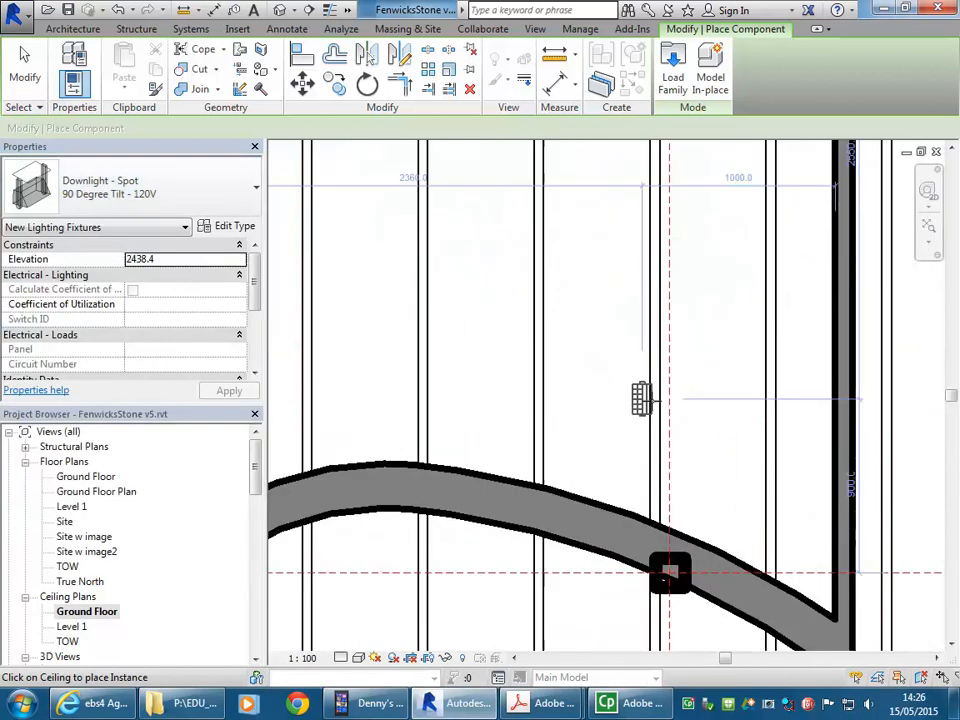
scroll(641, 399, "down", 1)
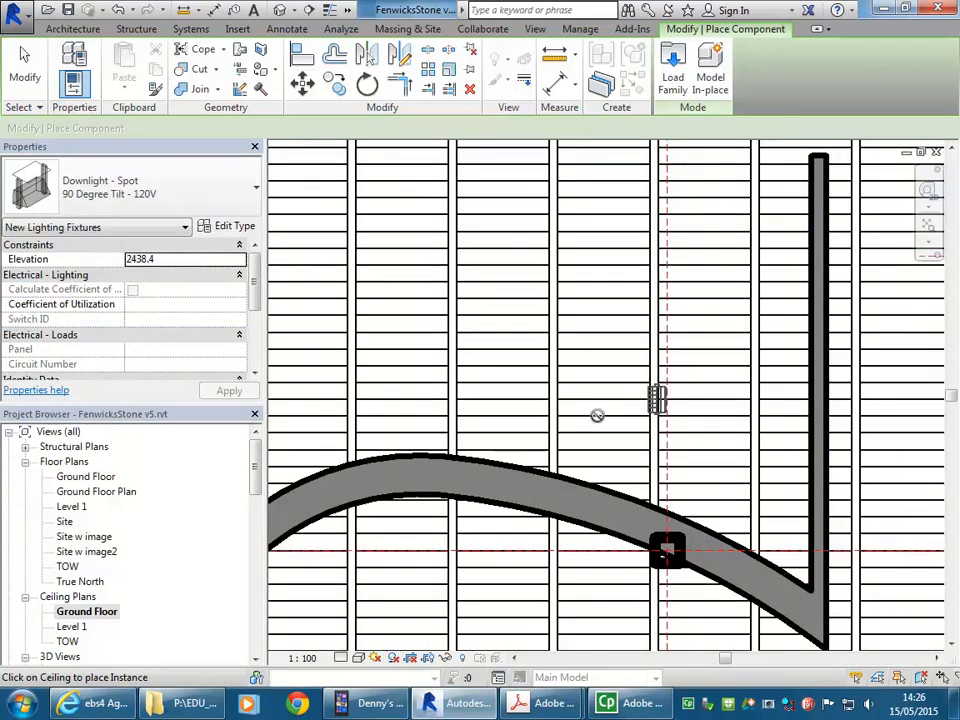
scroll(608, 395, "up", 1)
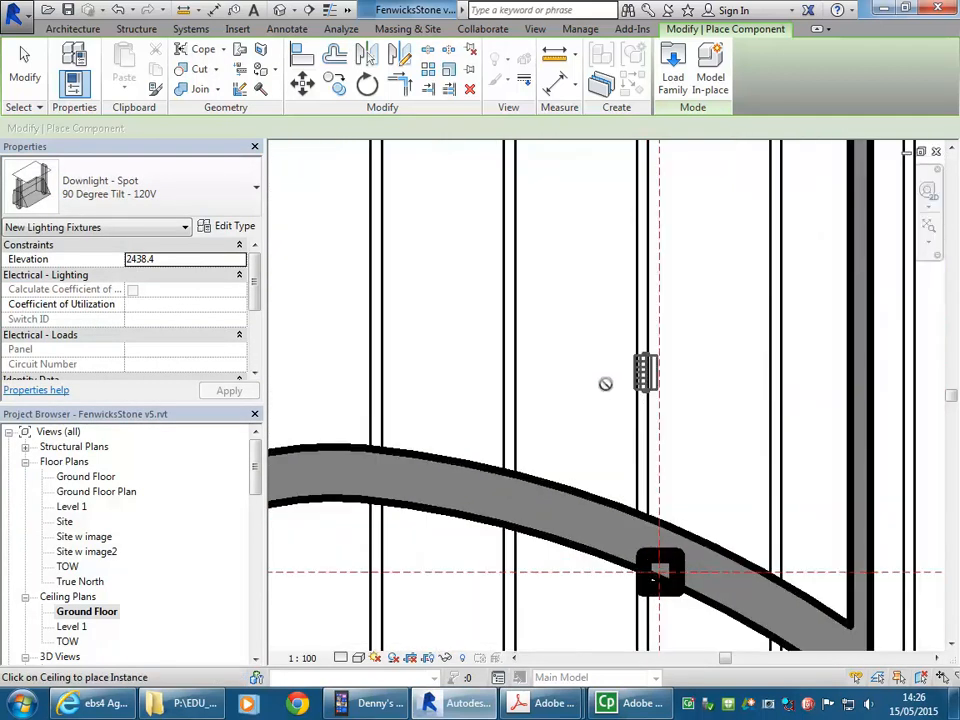
scroll(564, 390, "down", 1)
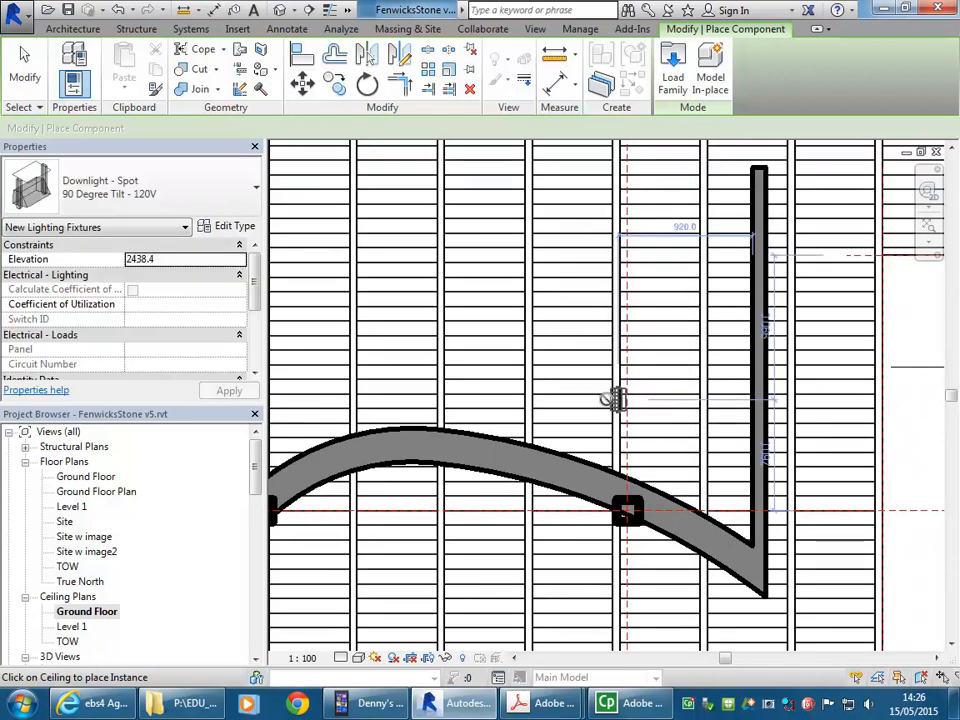
middle_click_drag(564, 412, 576, 420)
scroll(588, 402, "up", 3)
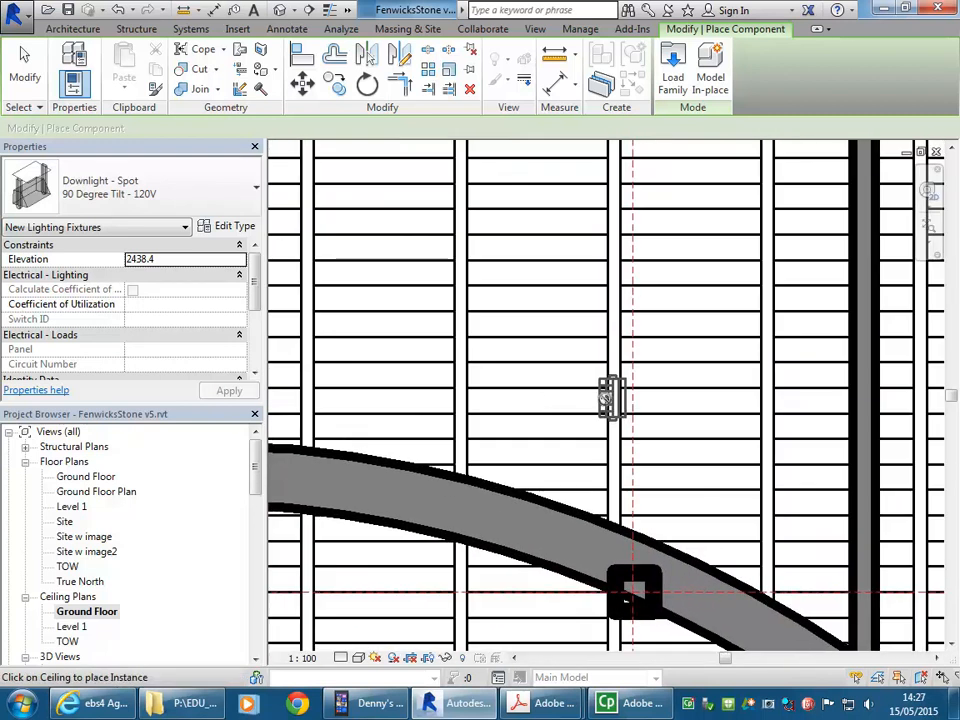
scroll(540, 347, "down", 2)
middle_click_drag(540, 347, 752, 356)
scroll(440, 387, "down", 2)
mouse_move(440, 387)
middle_mouse_down()
mouse_move(658, 359)
mouse_move(465, 406)
mouse_move(481, 439)
middle_mouse_up()
scroll(465, 407, "down", 1)
scroll(466, 428, "up", 1)
scroll(467, 428, "up", 1)
scroll(483, 436, "down", 1)
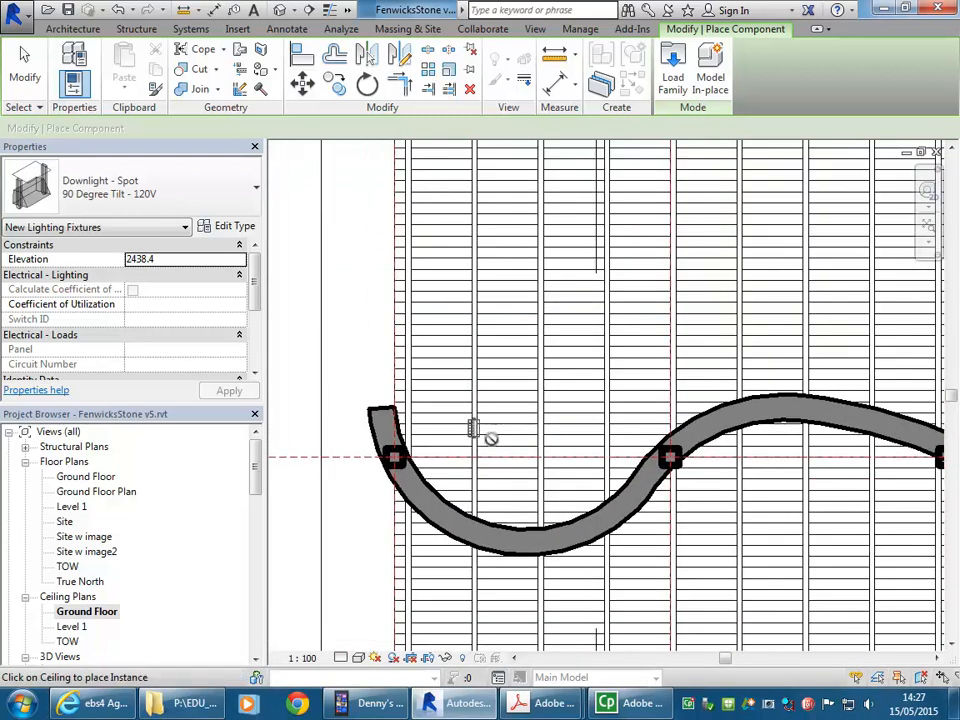
mouse_move(538, 450)
middle_mouse_down()
mouse_move(558, 450)
mouse_move(532, 448)
middle_mouse_up()
scroll(527, 440, "up", 2)
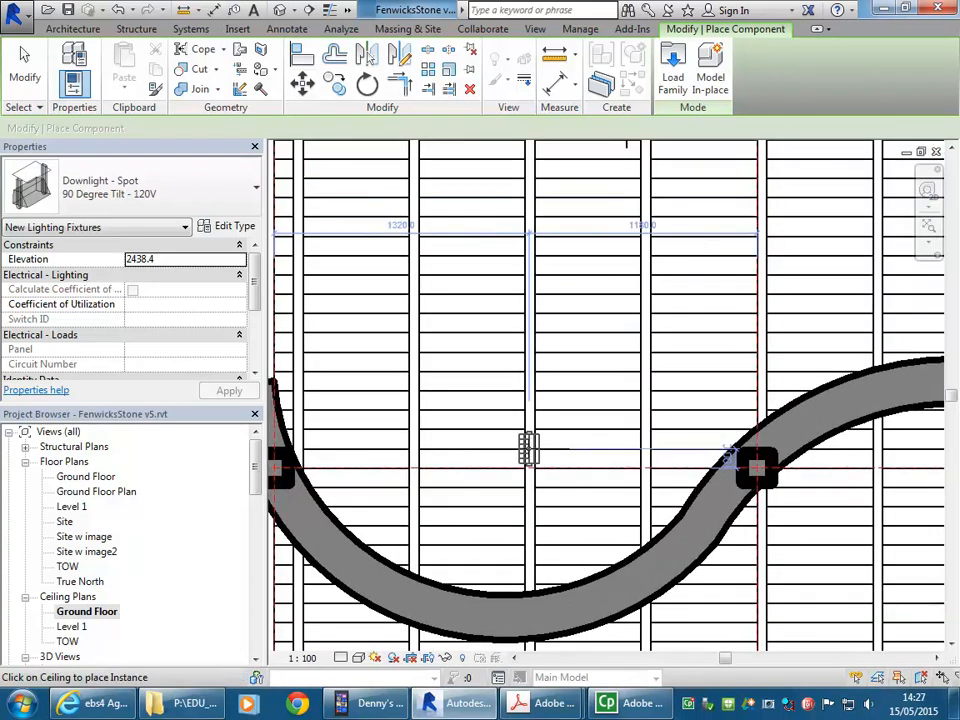
scroll(528, 450, "down", 2)
middle_click_drag(528, 450, 476, 388)
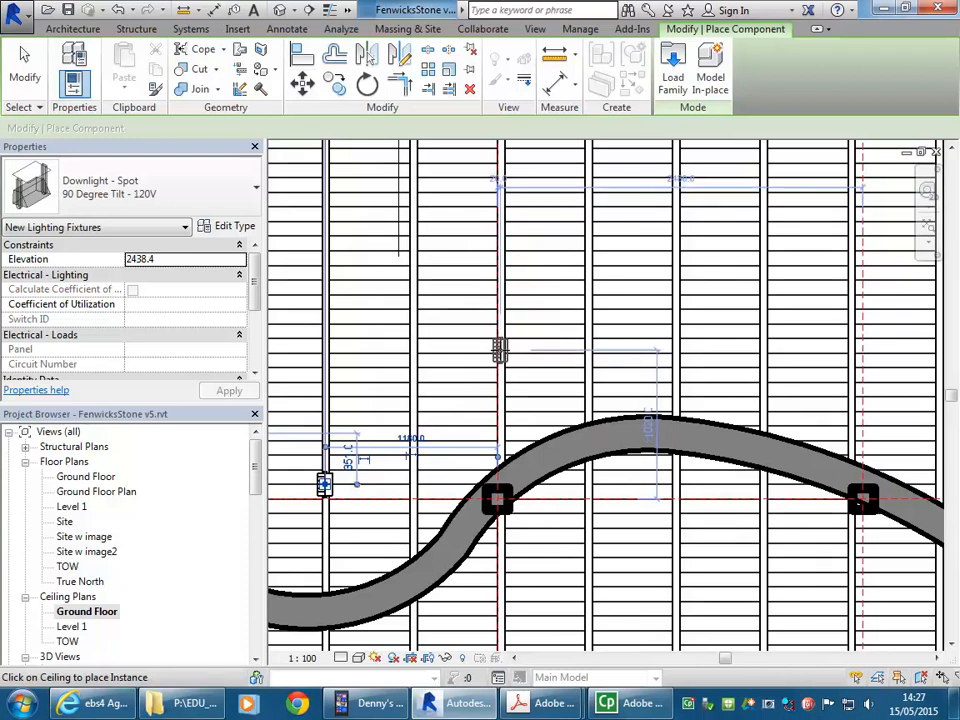
- Place four more spot downlights above the curved wall, from the middle column grid line across to beside the straight wall
left_click(499, 349)
middle_click_drag(680, 323, 638, 349)
scroll(523, 347, "up", 2)
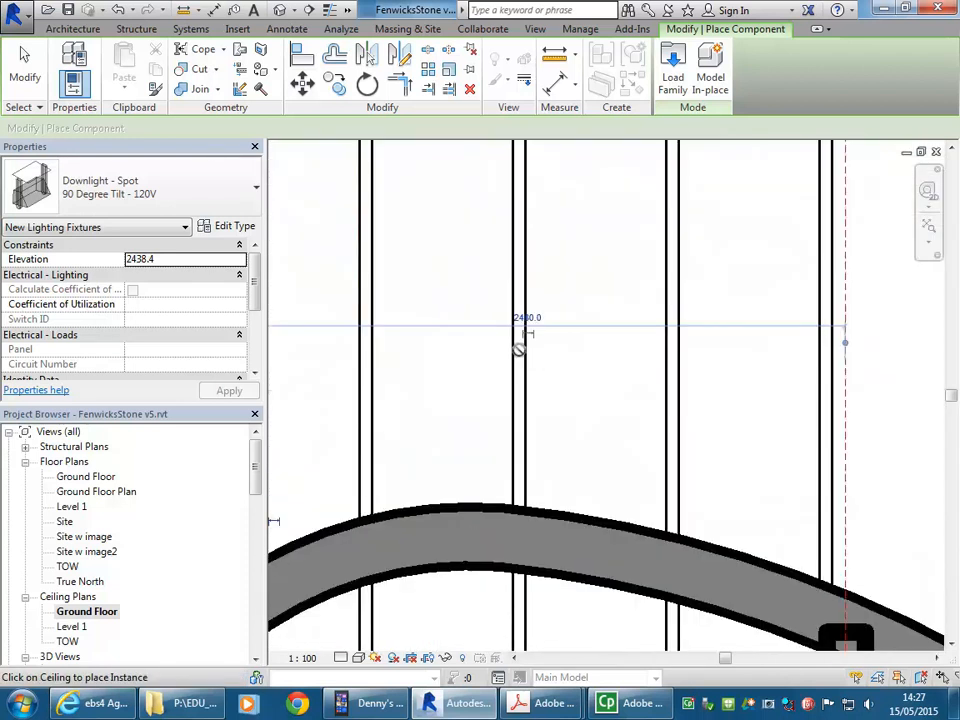
scroll(519, 350, "up", 5)
left_click(519, 370)
scroll(670, 346, "down", 6)
middle_click_drag(696, 355, 454, 341)
scroll(590, 358, "down", 1)
middle_click_drag(600, 360, 532, 545)
scroll(498, 316, "up", 3)
left_click(522, 308)
left_click(522, 308)
scroll(530, 313, "down", 2)
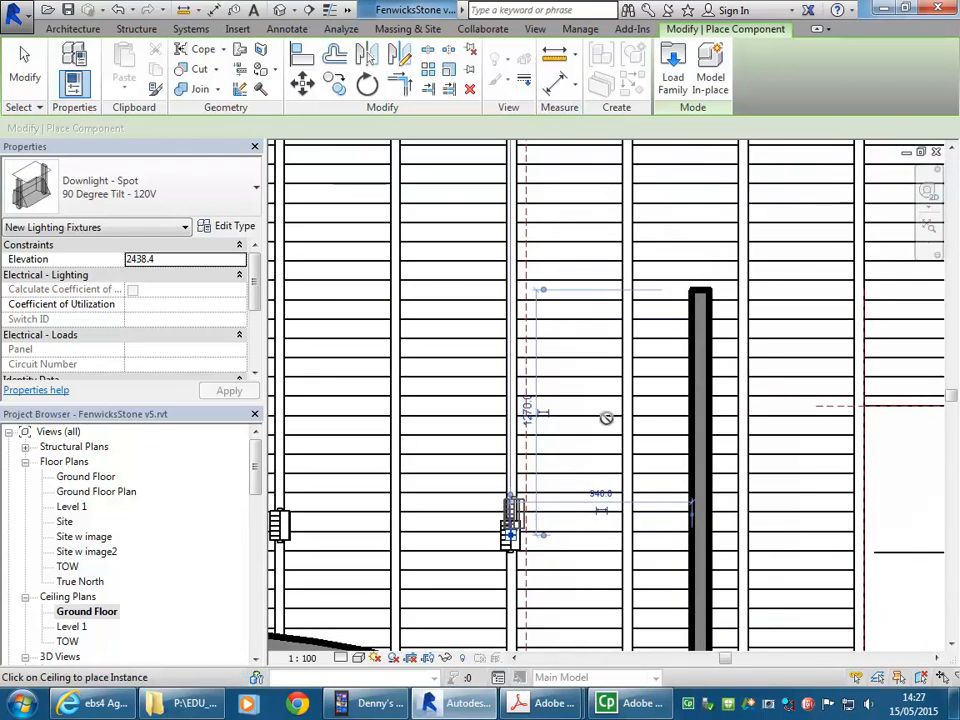
- Start a second row of spot downlights near the upper exterior wall, placing three from the ceiling's left end to the middle column grid line
scroll(624, 440, "down", 3)
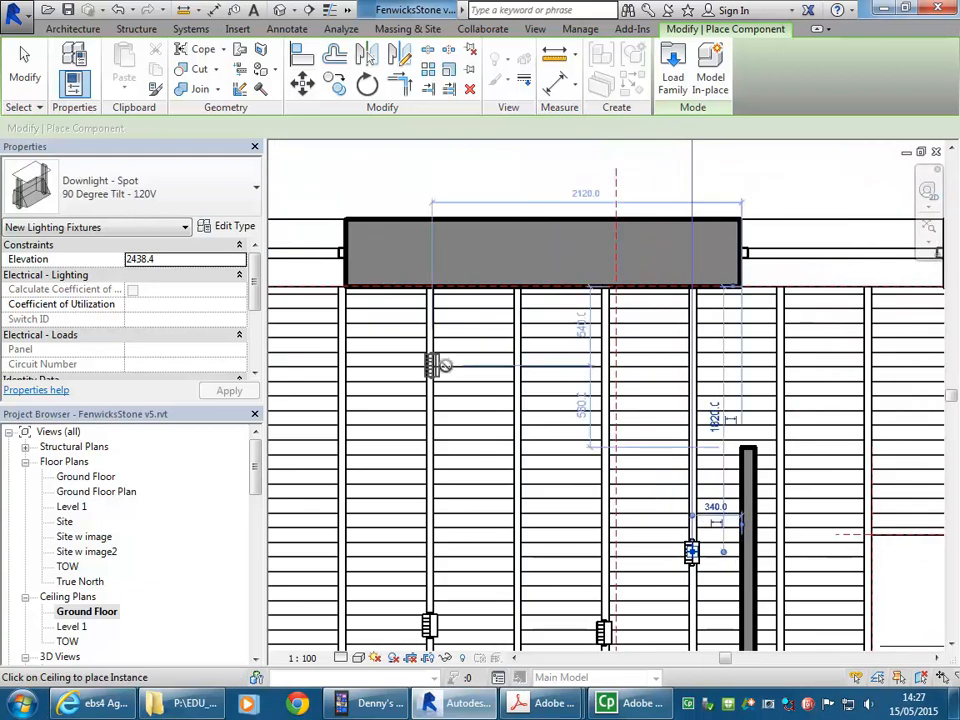
scroll(392, 381, "up", 4)
scroll(480, 390, "down", 4)
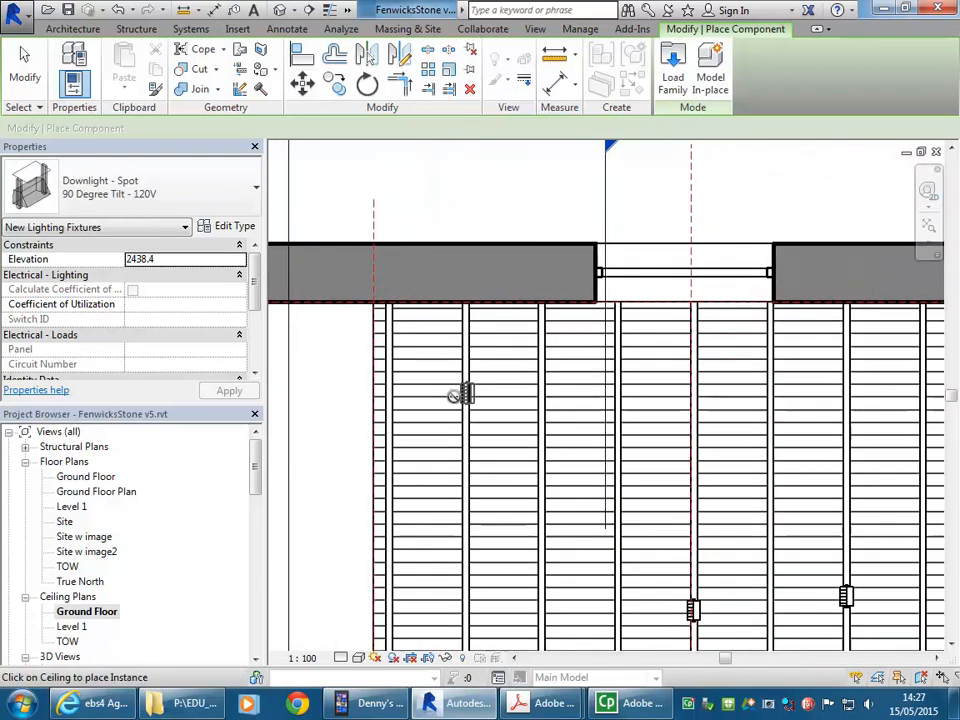
scroll(467, 407, "up", 4)
left_click(470, 408)
middle_click_drag(618, 425, 431, 418)
scroll(467, 402, "down", 1)
left_click(628, 401)
middle_click_drag(692, 390, 590, 392)
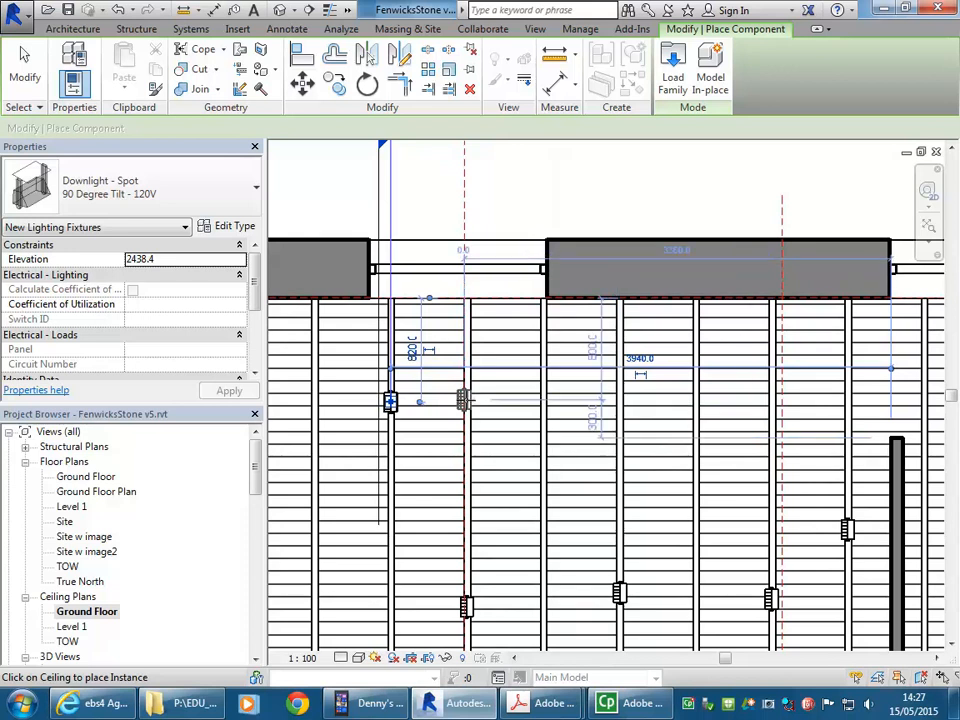
left_click(492, 401)
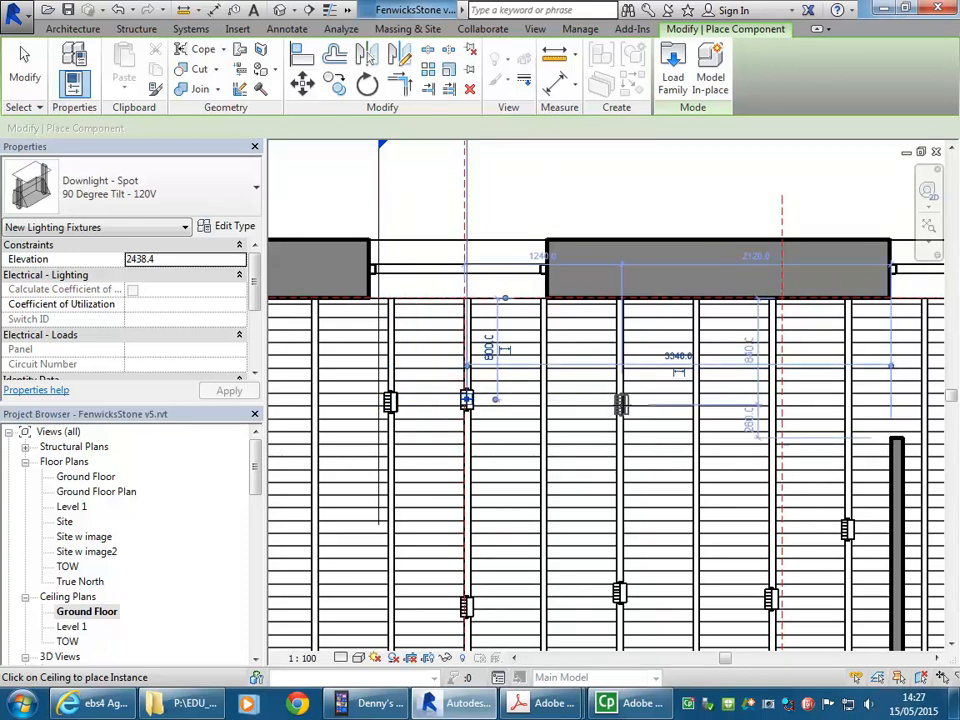
- Continue the row along the upper exterior wall with three more spot downlights, ending beyond the straight wall, and finish placing components
middle_click_drag(724, 404, 590, 404)
scroll(638, 403, "up", 1)
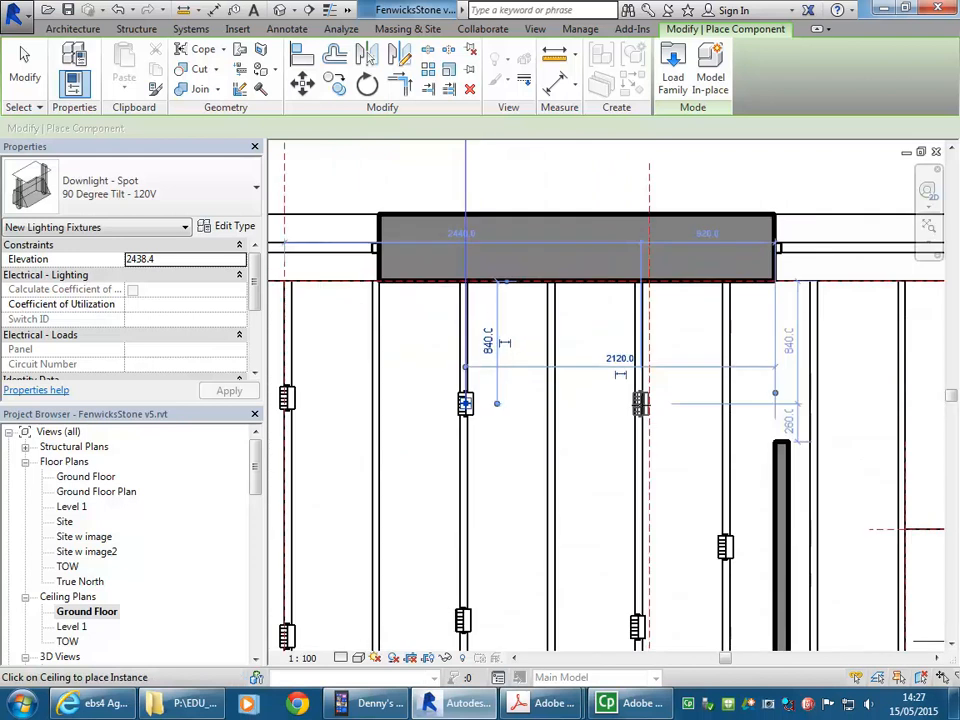
left_click(638, 403)
scroll(728, 425, "down", 2)
middle_click_drag(728, 425, 512, 421)
scroll(512, 421, "up", 1)
left_click(658, 403)
scroll(577, 418, "down", 3)
middle_click_drag(577, 418, 737, 391)
key("Escape")
key("Escape")
- Delete the second downlight in the upper row, beside the A104 section line
middle_click_drag(497, 418, 557, 392)
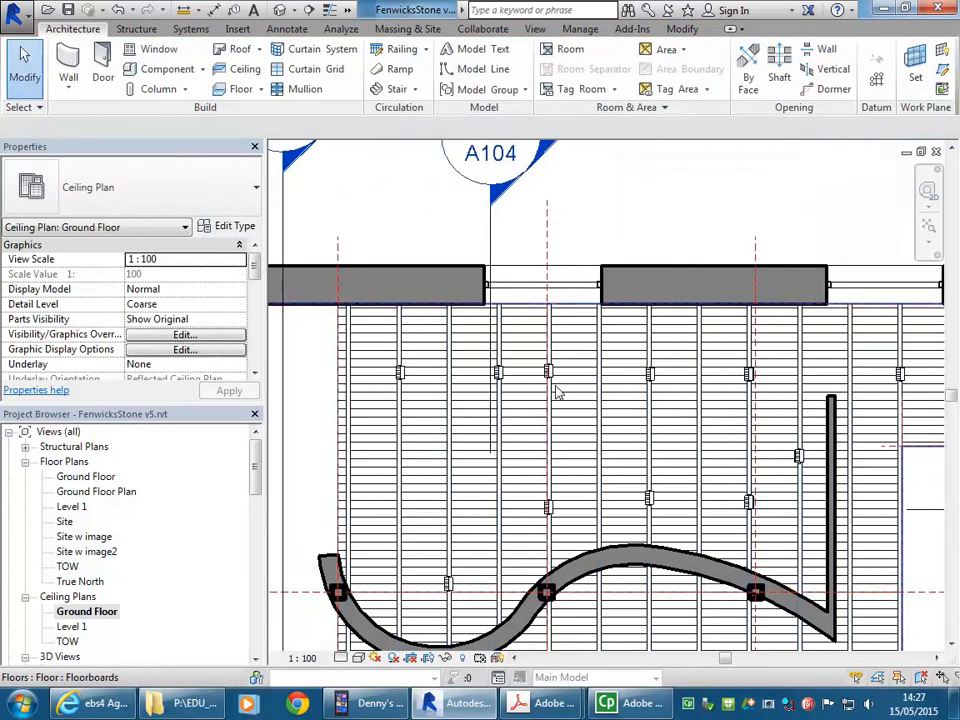
scroll(530, 385, "up", 1)
scroll(490, 392, "down", 1)
left_click(506, 326)
key("Delete")
scroll(484, 391, "down", 2)
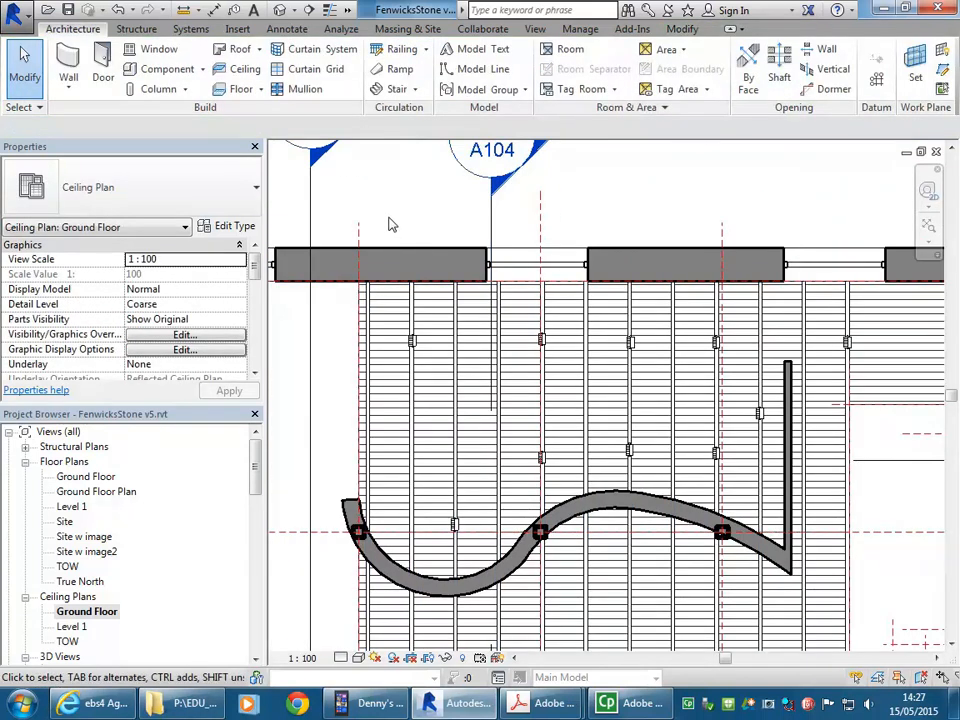
- Rotate the spot downlight above the crest of the curved wall by 90 degrees so it faces the wall
middle_click_drag(512, 378, 488, 296)
scroll(600, 350, "up", 3)
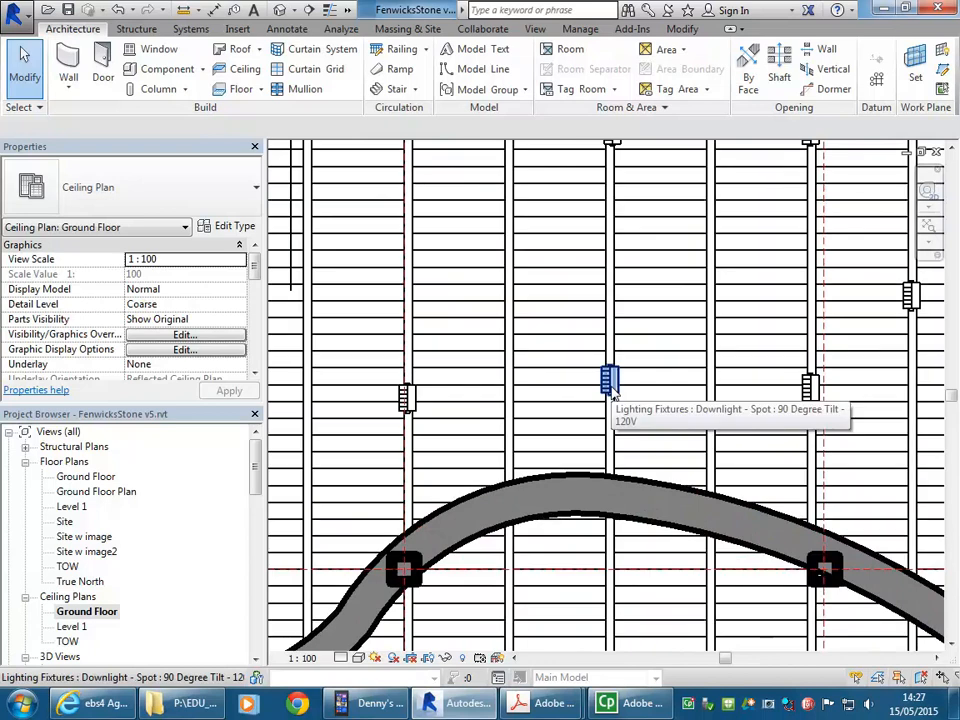
left_click(610, 382)
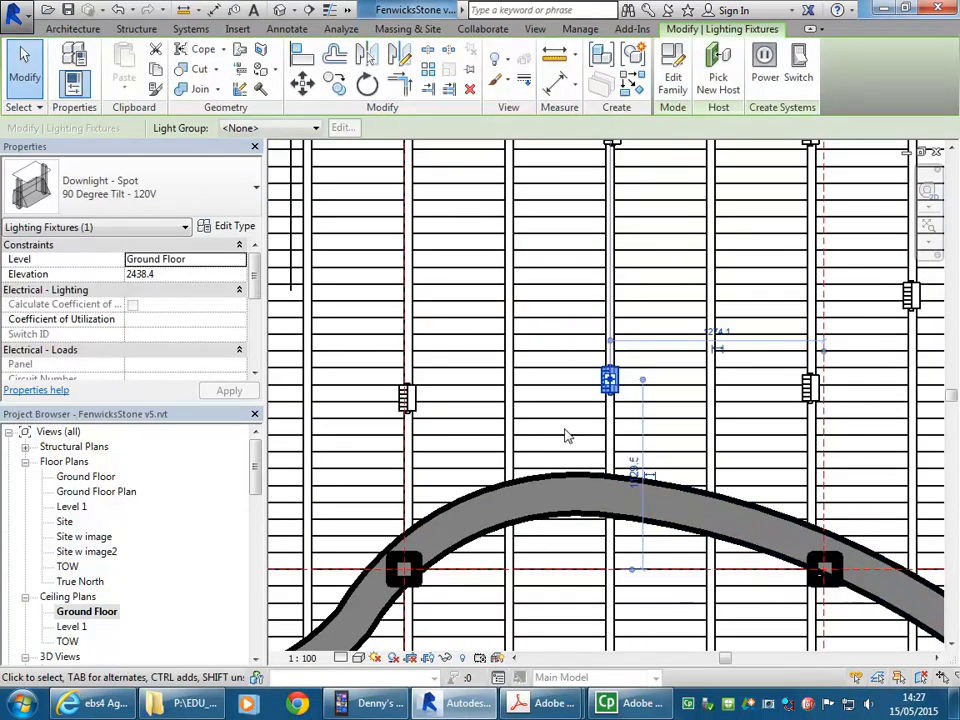
key("space")
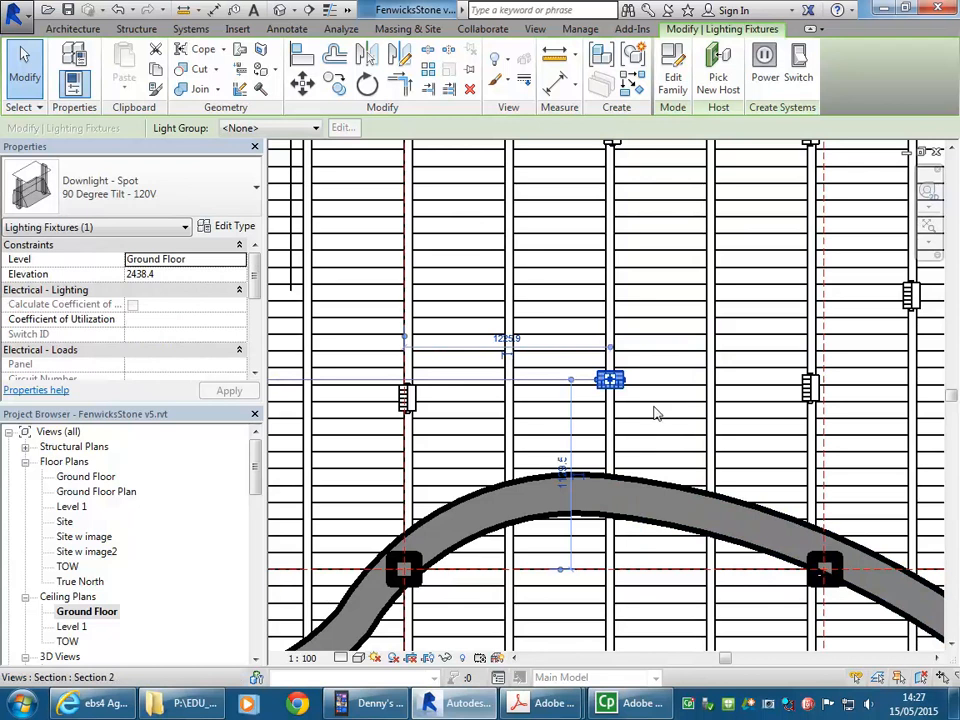
- Change the rotated downlight's type to 75 Degree Tilt - 120V and clear the selection
scroll(604, 392, "up", 3)
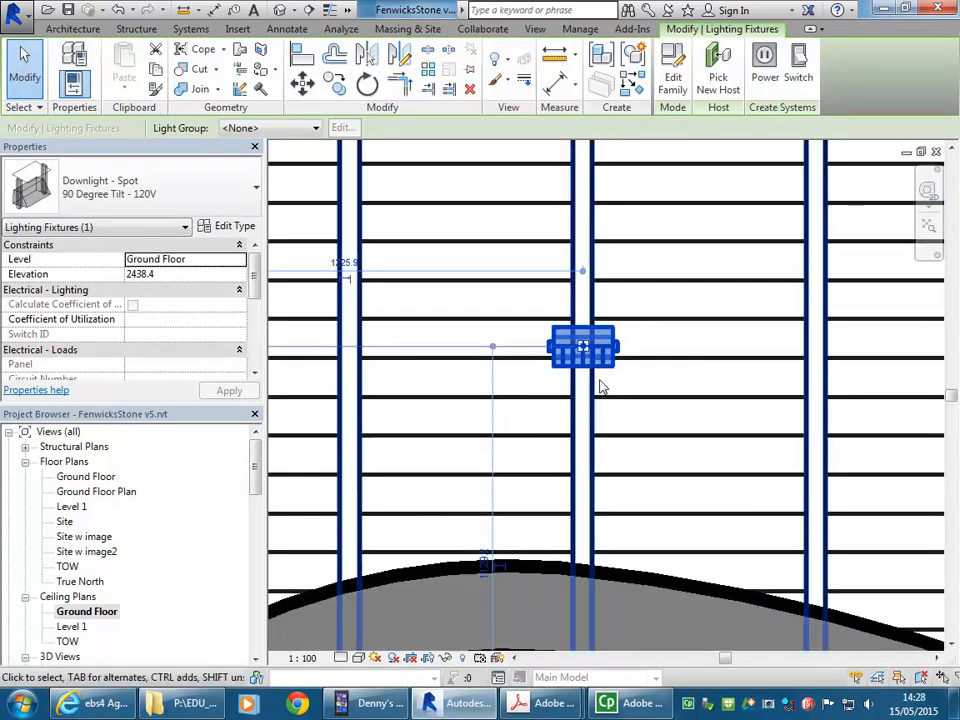
left_click(134, 190)
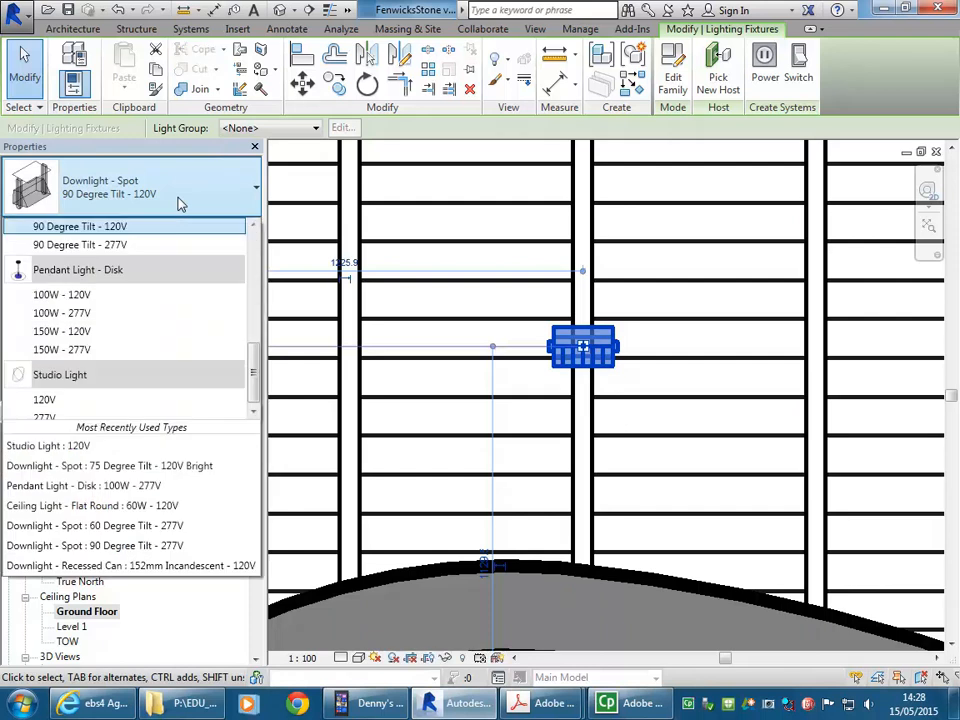
scroll(125, 265, "up", 3)
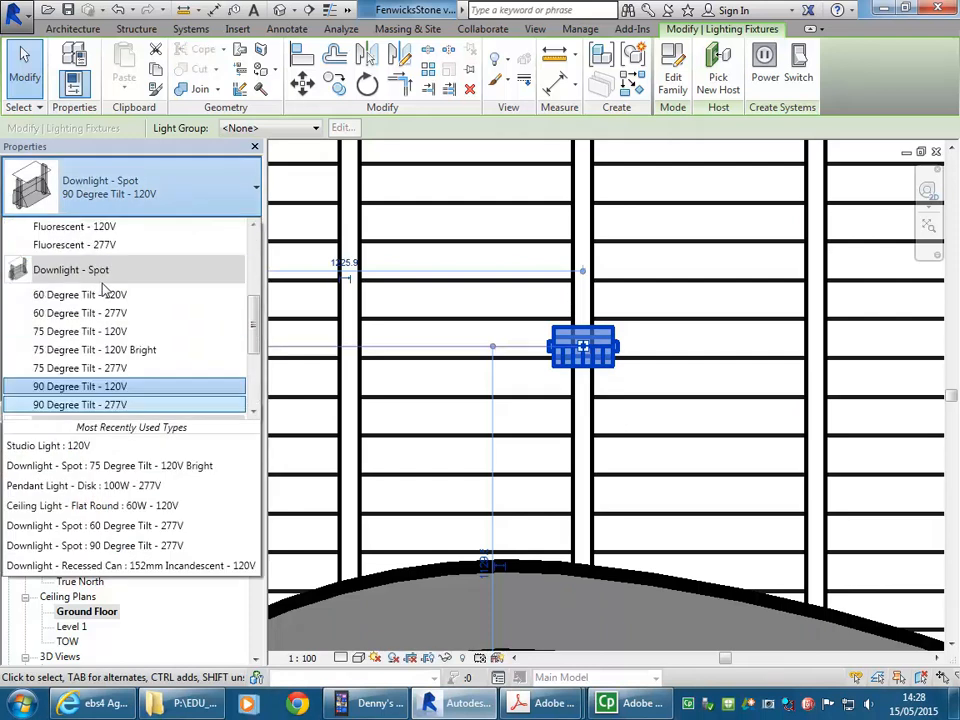
left_click(60, 331)
left_click(666, 386)
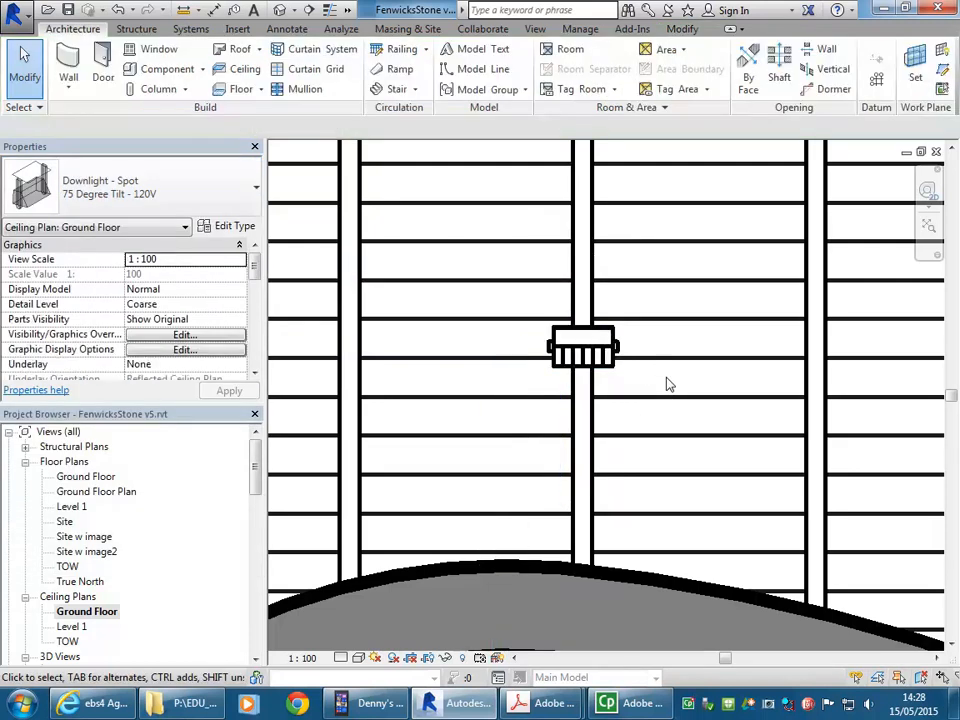
- Open Section 1 from its A104 marker and select the tilted downlight under the ground floor ceiling to check its type
scroll(668, 384, "down", 8)
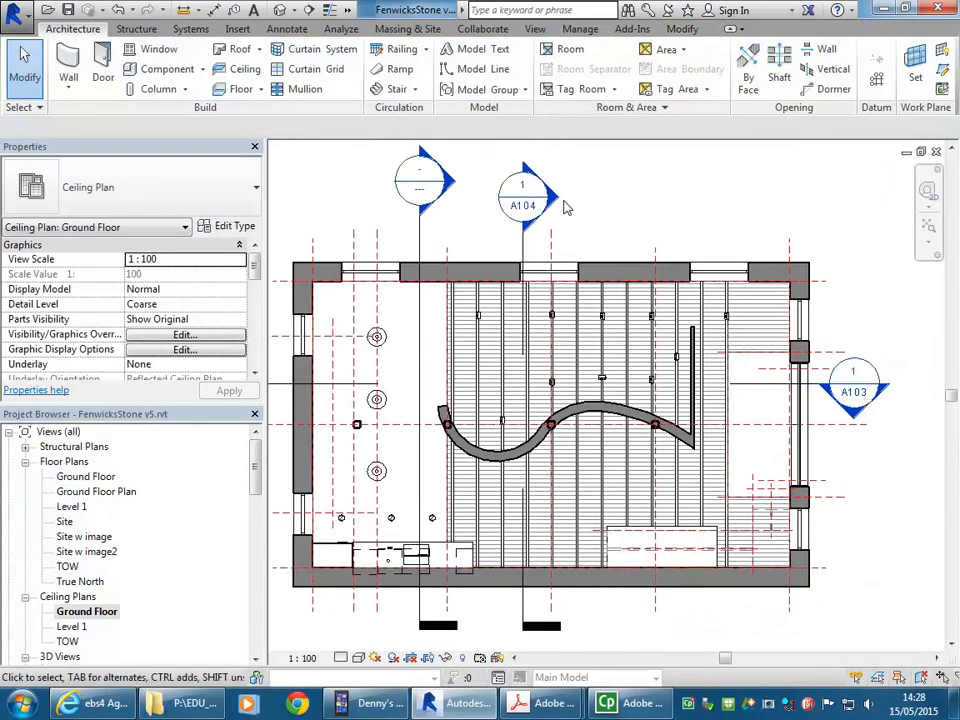
double_click(527, 196)
middle_click_drag(423, 382, 568, 382)
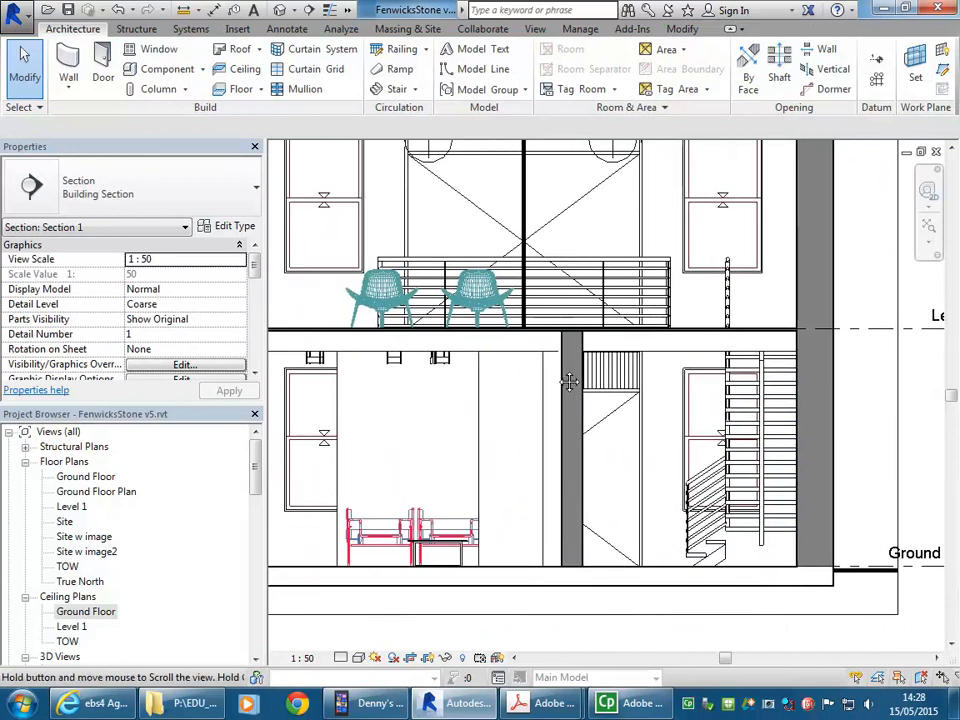
scroll(444, 384, "up", 8)
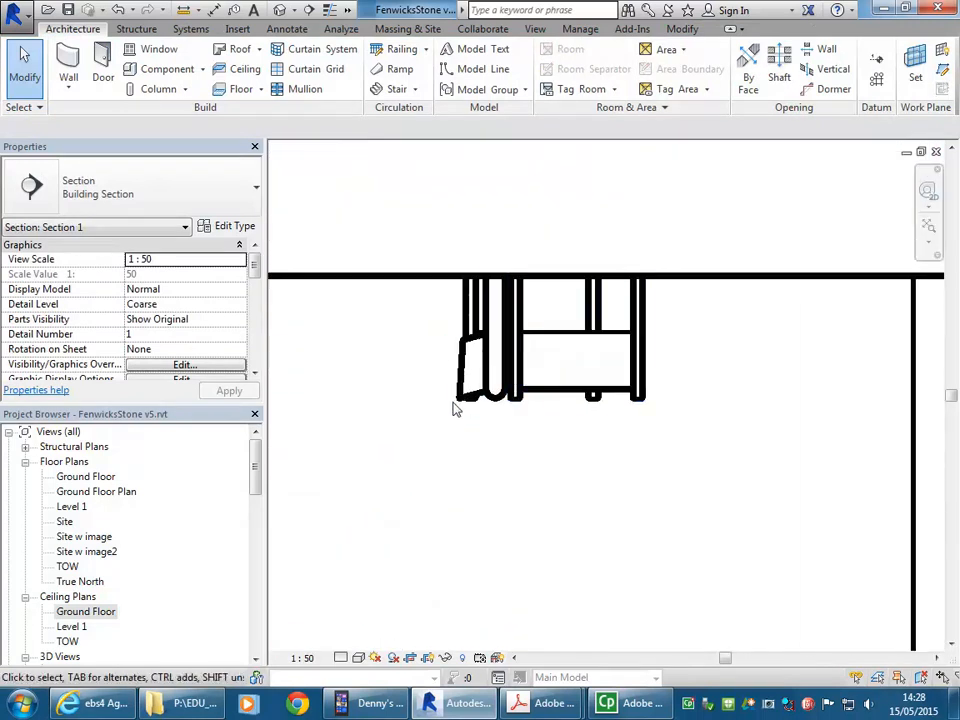
left_click(471, 400)
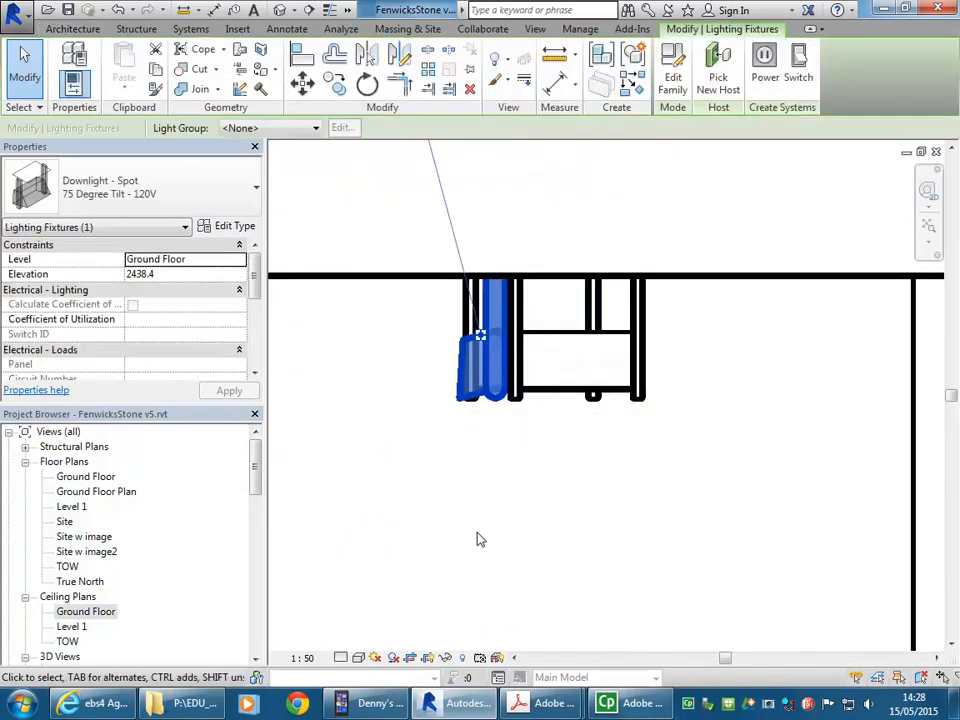
left_click(165, 190)
- Turn the neighbouring front-facing downlight side-on in the section and change its type to 75 Degree Tilt - 120V
left_click(631, 390)
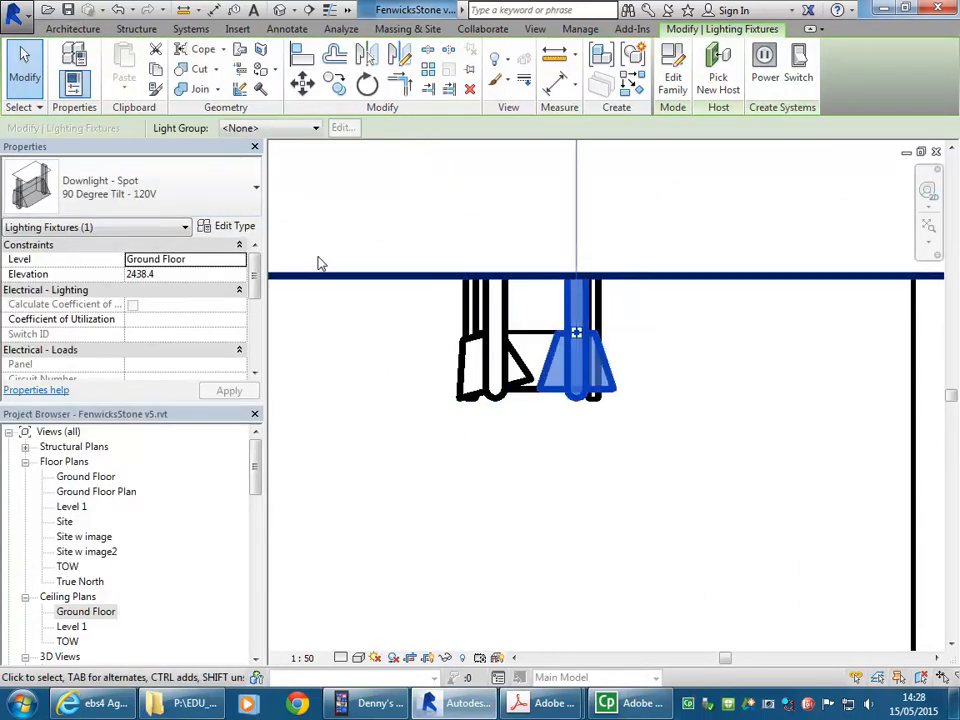
left_click(169, 198)
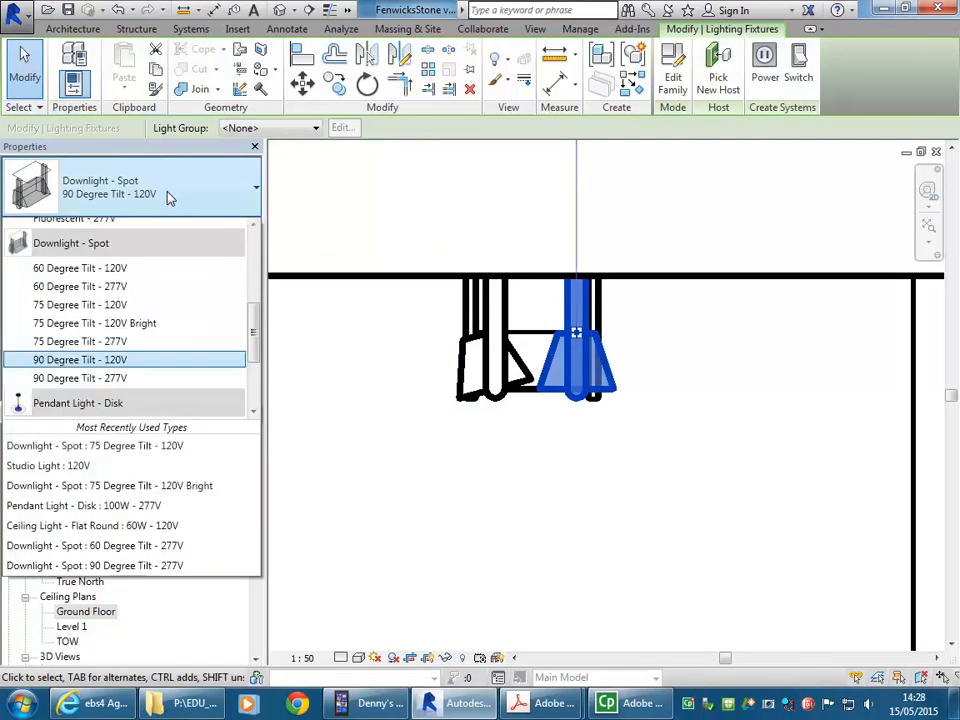
left_click(127, 305)
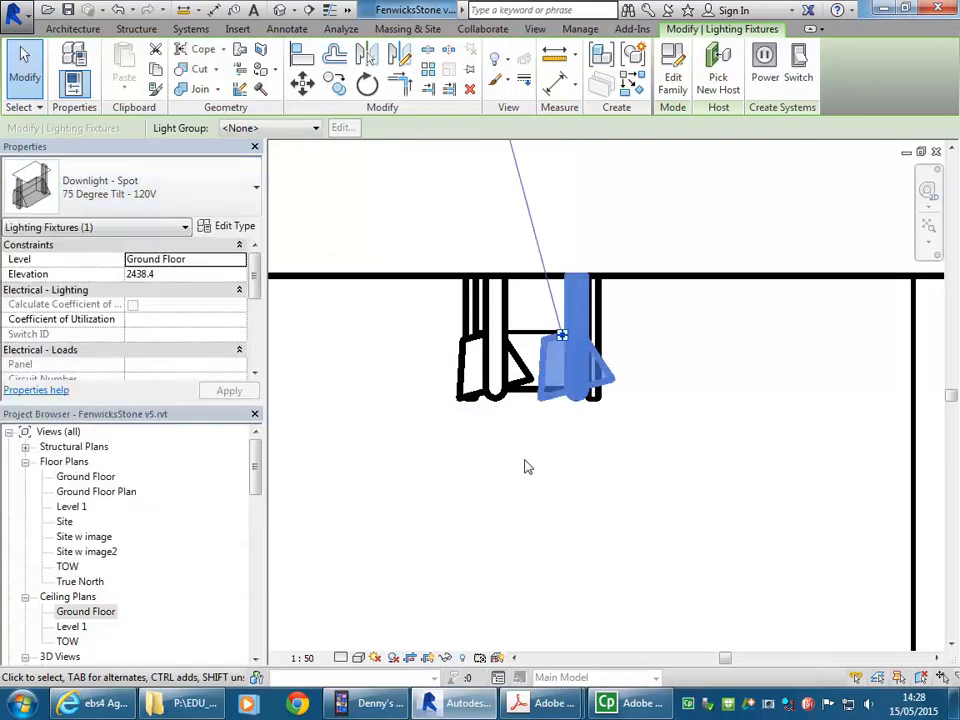
left_click(604, 505)
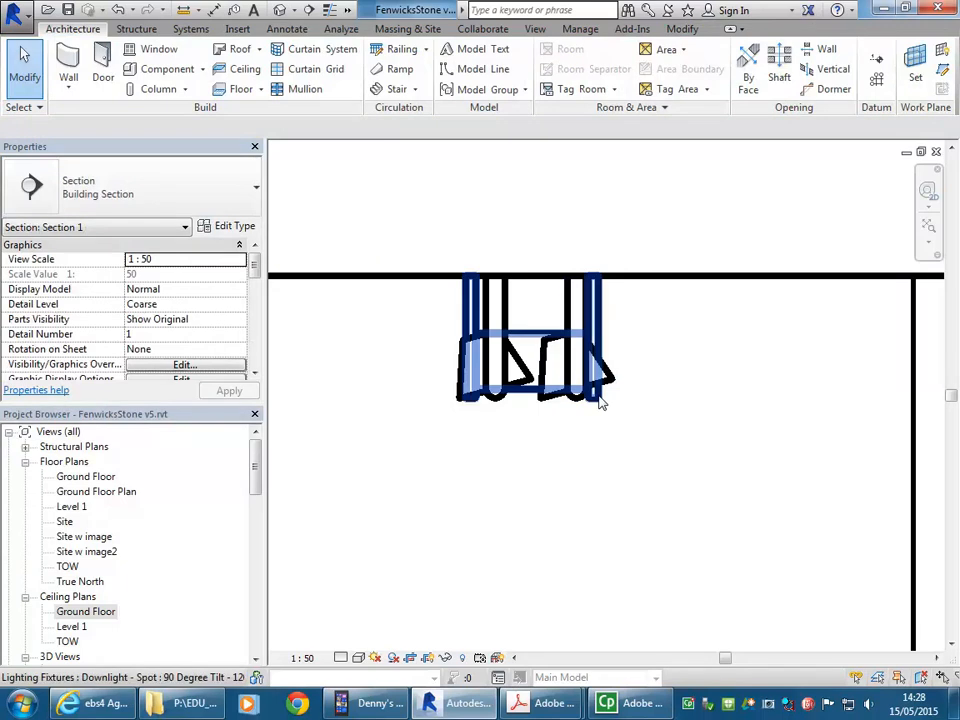
- Turn the remaining front-facing downlight in the same cluster side-on and change it to 75 Degree Tilt - 120V
left_click(604, 401)
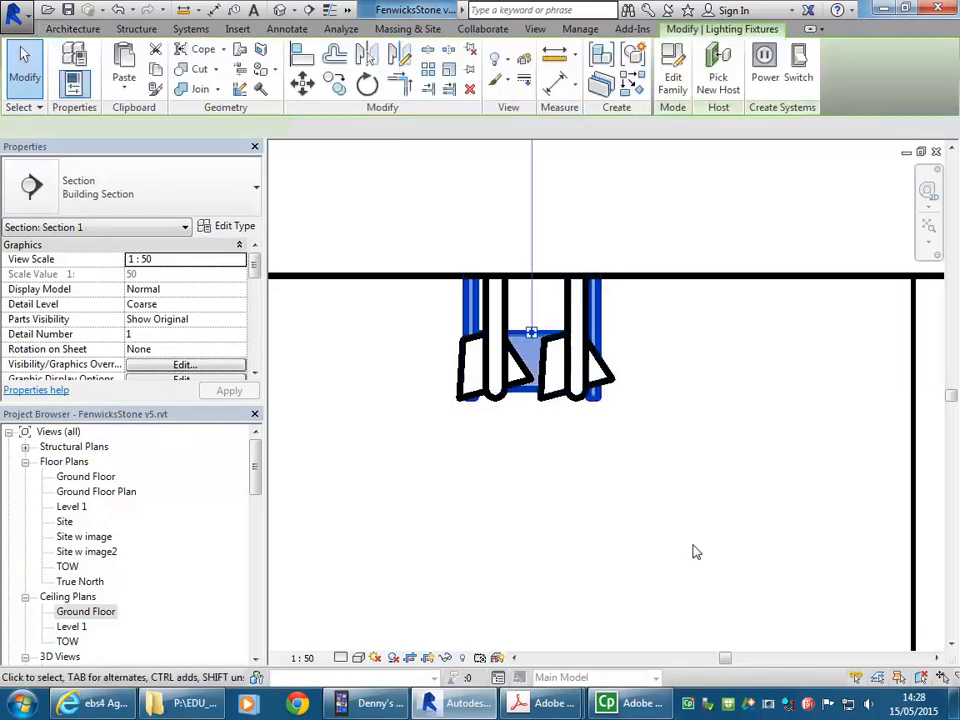
left_click(193, 189)
left_click(105, 305)
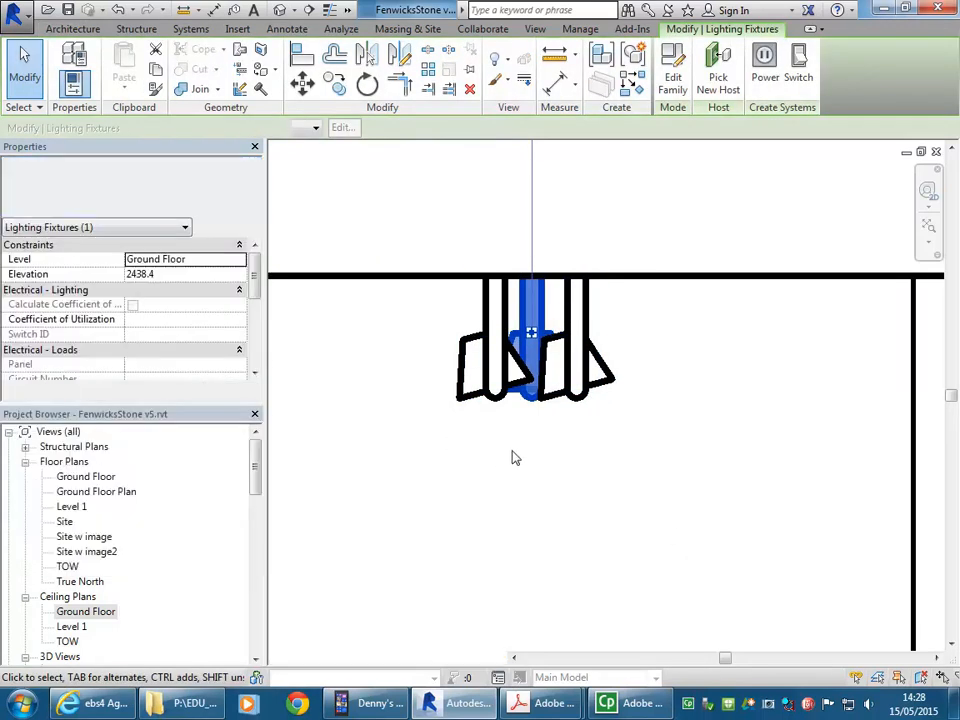
left_click(572, 497)
scroll(583, 501, "down", 4)
scroll(583, 386, "down", 3)
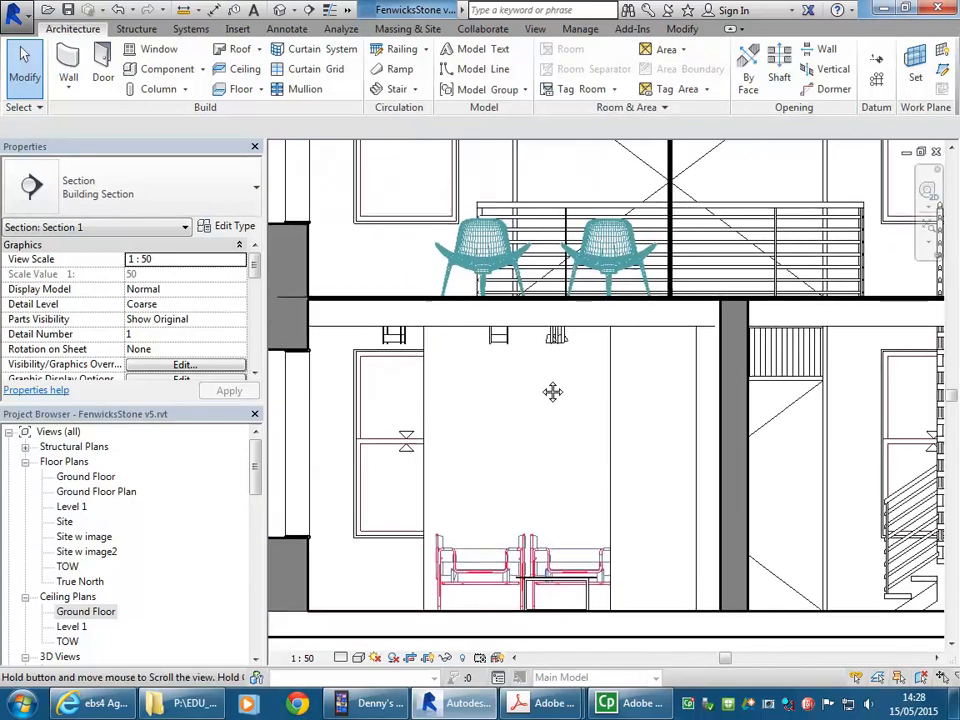
- Change the next front-facing downlight under the ground floor ceiling in the section to type 75 Degree Tilt - 120V
scroll(510, 333, "up", 3)
left_click(510, 333)
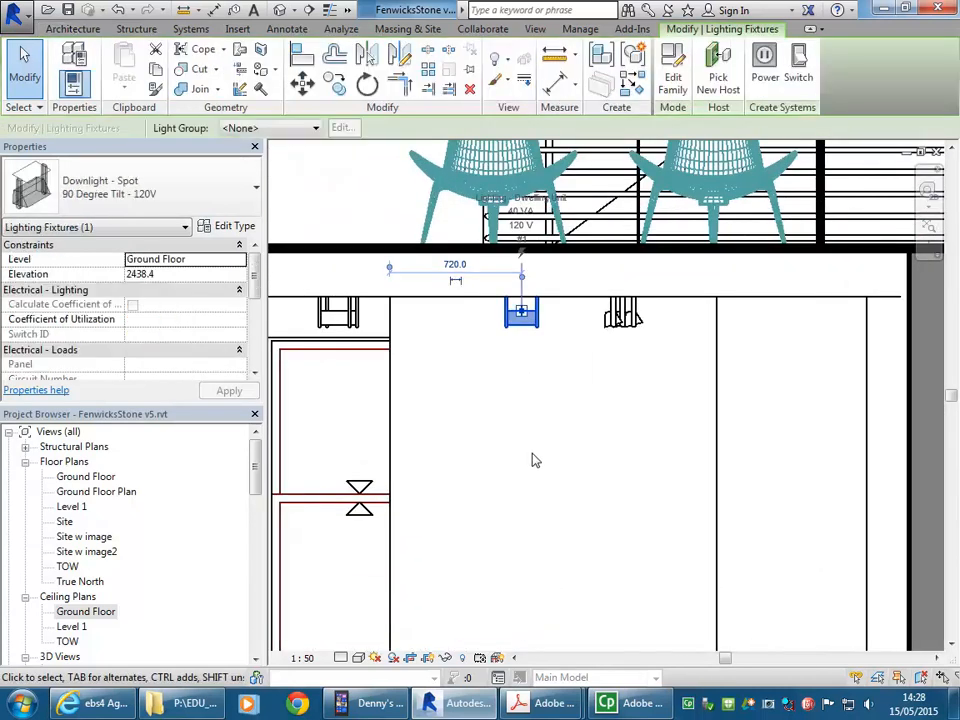
left_click(138, 213)
left_click(100, 403)
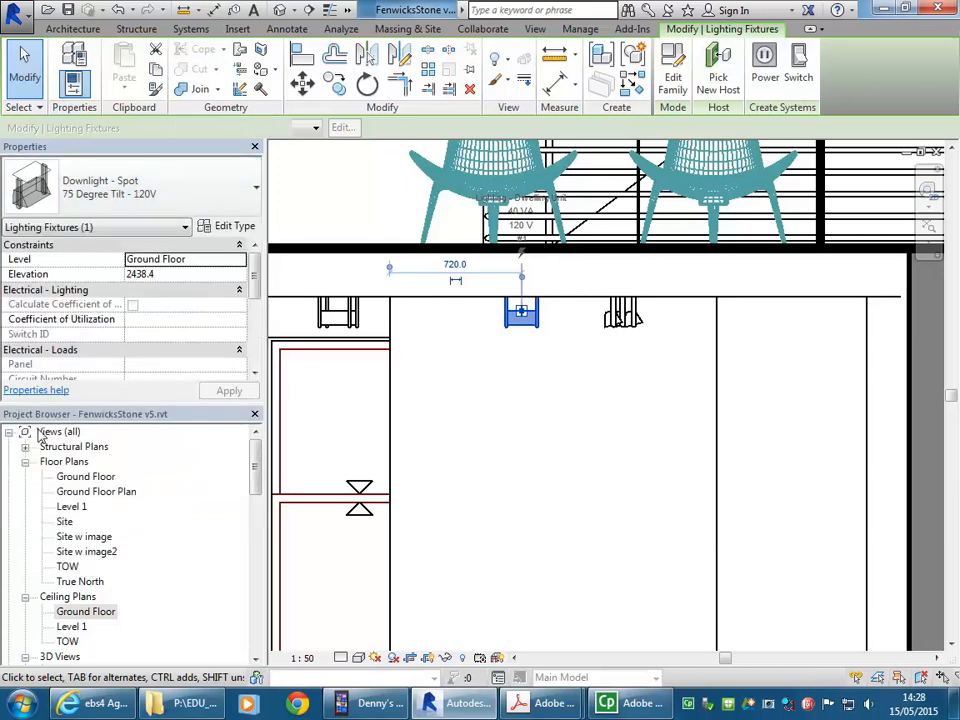
- Open the Ground Floor ceiling plan and turn the 75-degree downlight beside the straight wall around to face that wall
double_click(72, 612)
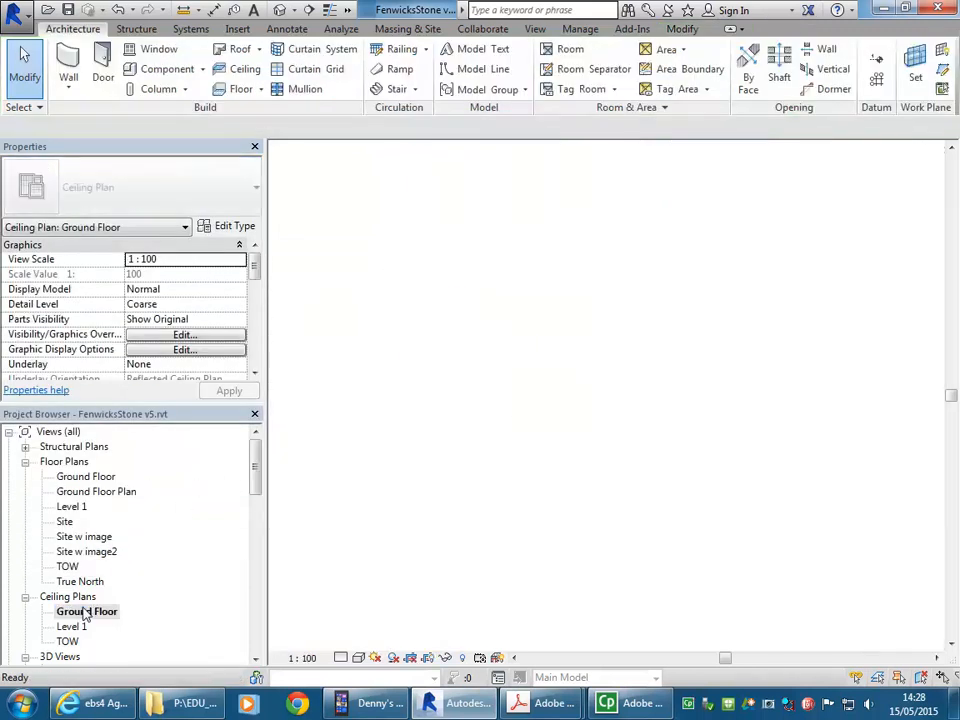
scroll(735, 385, "up", 2)
scroll(510, 343, "up", 5)
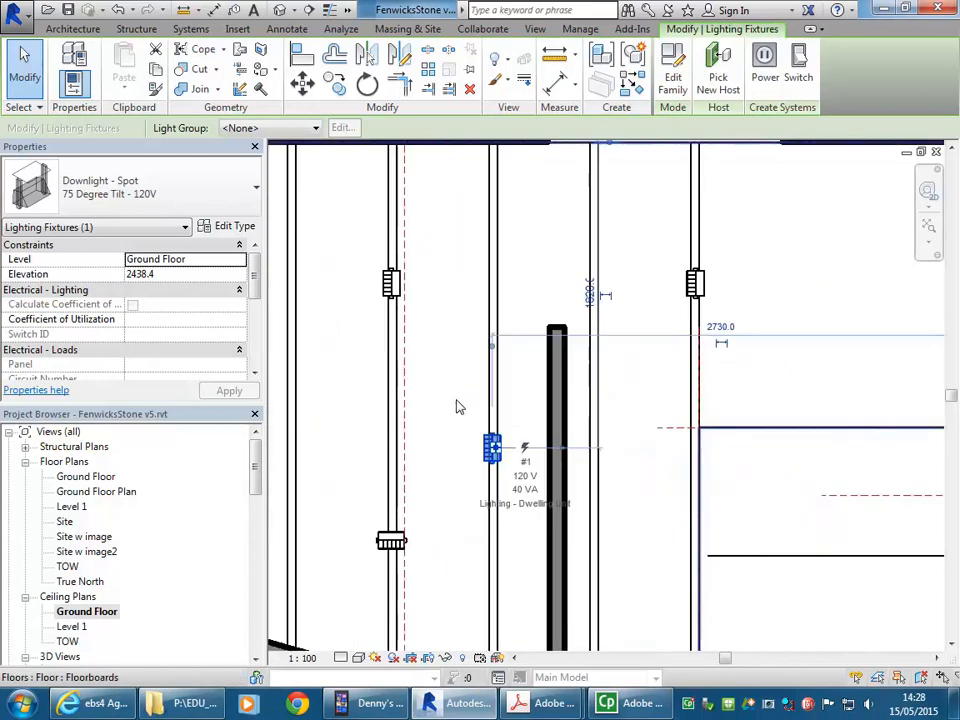
key("space")
key("space")
scroll(392, 380, "down", 4)
- Turn the five downlights in the row along the window wall so they lie parallel to that wall, and clear the selection
middle_click_drag(392, 380, 570, 392)
scroll(589, 345, "down", 3)
scroll(569, 397, "up", 2)
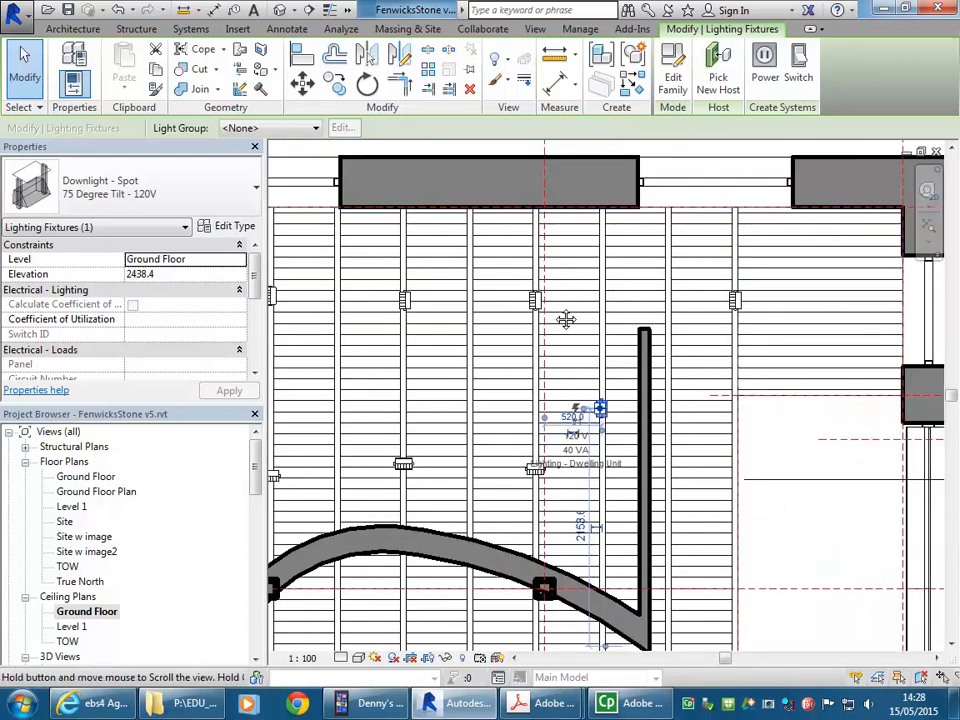
middle_click_drag(610, 293, 610, 340)
middle_click_drag(692, 340, 778, 382)
scroll(652, 360, "up", 1)
left_click(704, 373)
scroll(606, 384, "down", 2)
scroll(633, 383, "up", 3)
left_click(658, 374, "ctrl")
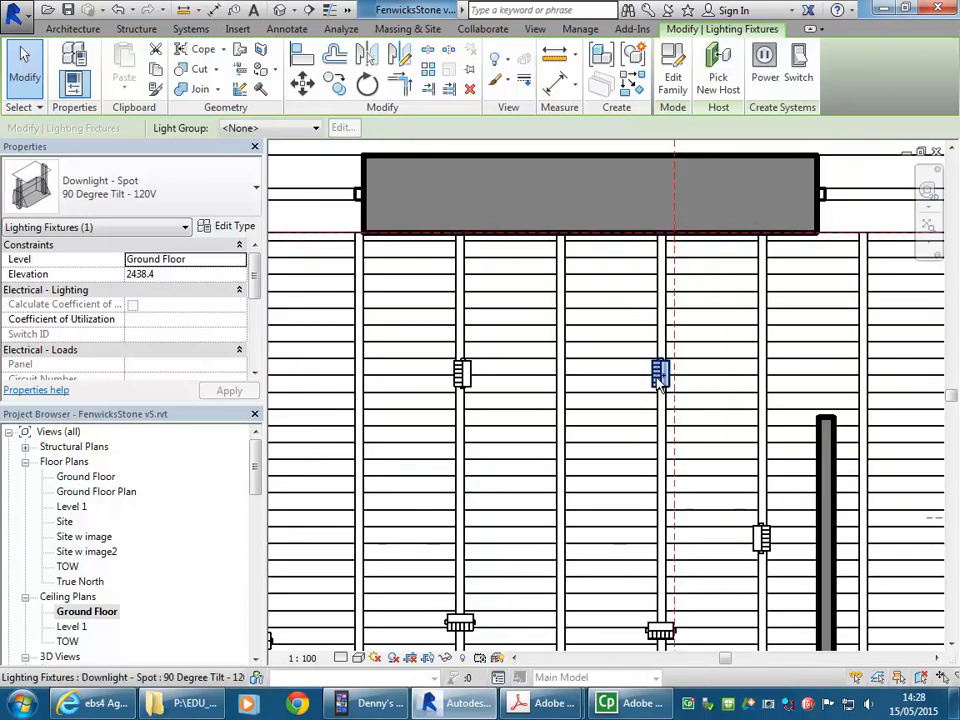
left_click(464, 375, "ctrl")
scroll(407, 397, "down", 3)
middle_click_drag(417, 402, 587, 403)
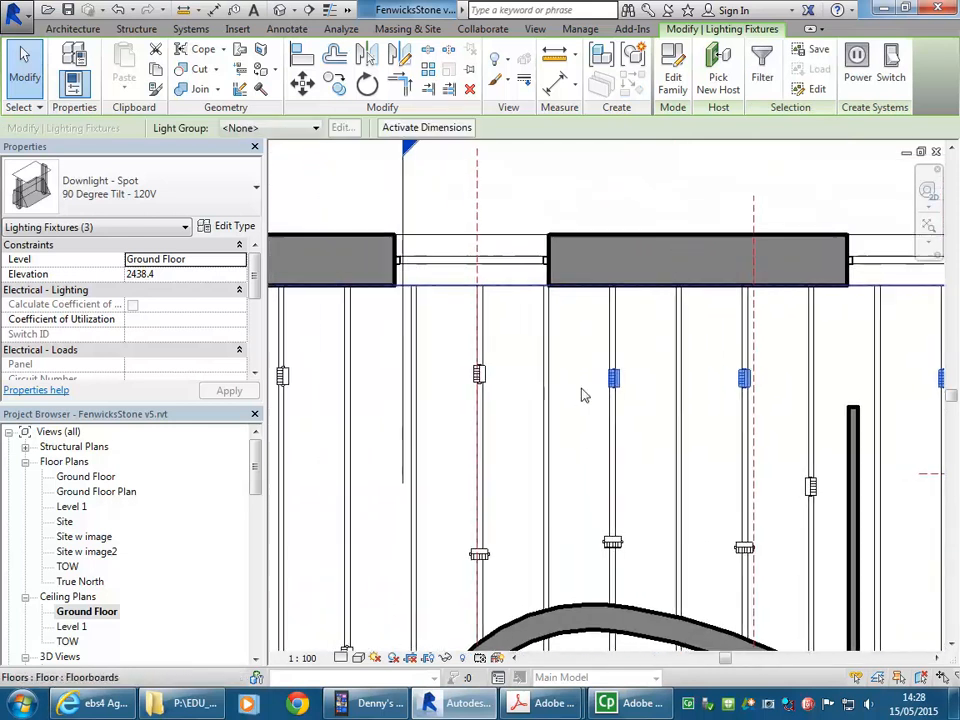
scroll(505, 395, "up", 2)
left_click(469, 378, "ctrl")
scroll(460, 404, "down", 2)
middle_click_drag(457, 410, 750, 412)
scroll(591, 407, "up", 2)
left_click(538, 375, "ctrl")
scroll(545, 433, "down", 2)
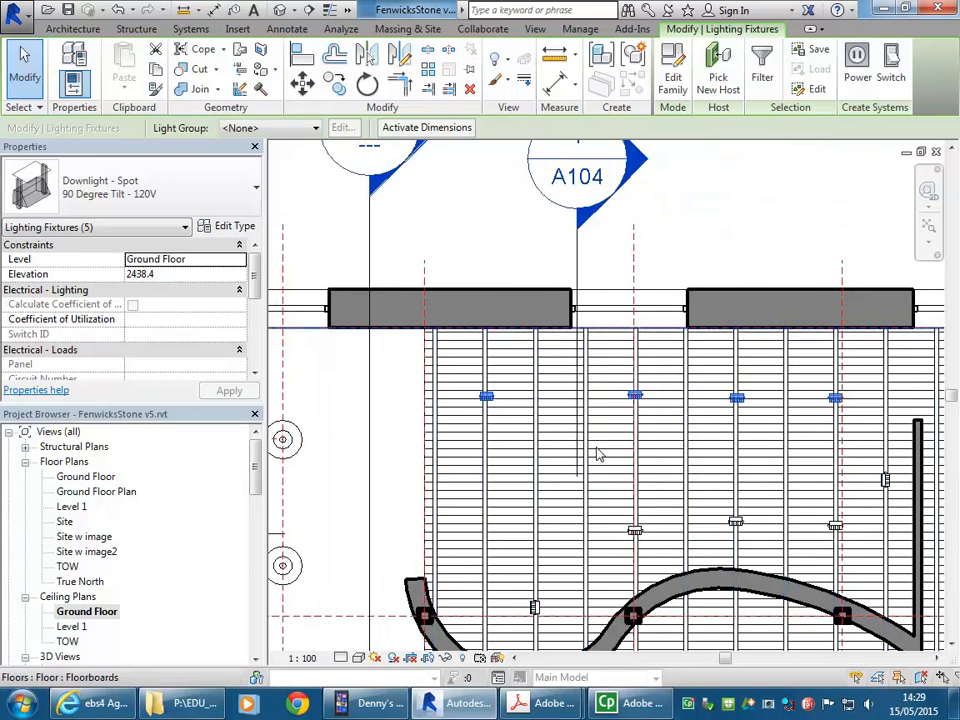
scroll(701, 429, "up", 1)
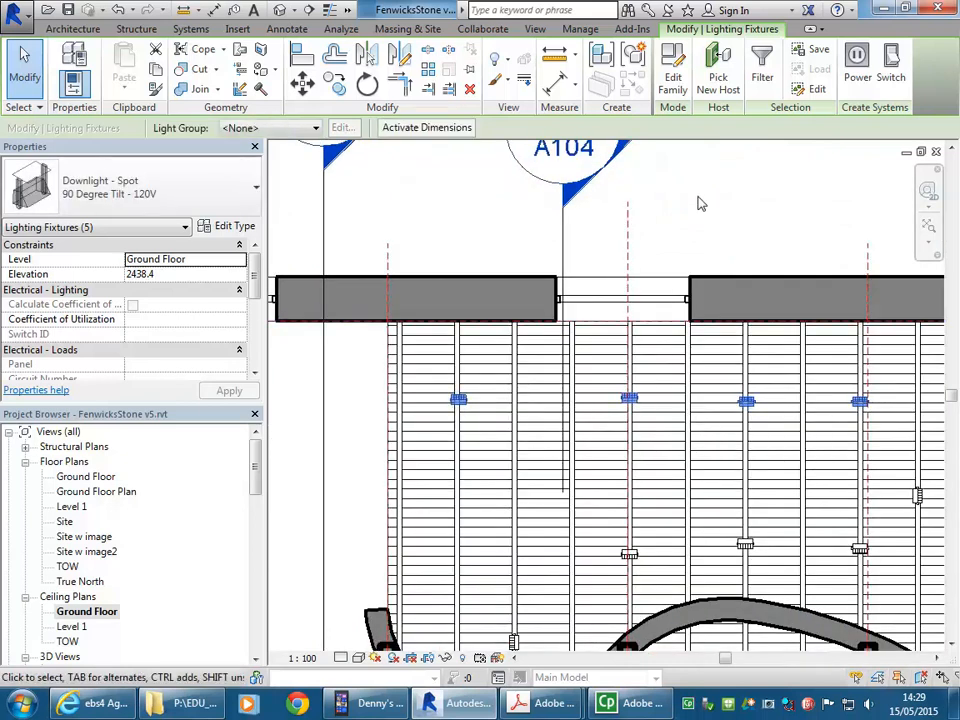
left_click(696, 203)
middle_click_drag(696, 203, 698, 177)
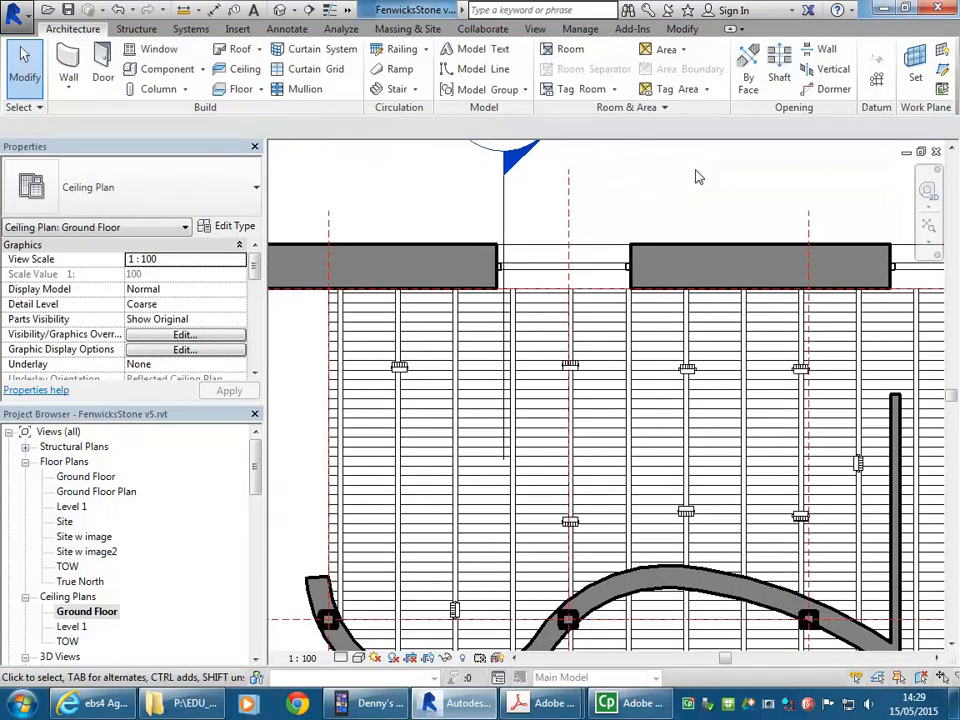
- Rotate the downlight above the bowl of the curved wall by a quarter turn and clear the selection
scroll(529, 446, "up", 5)
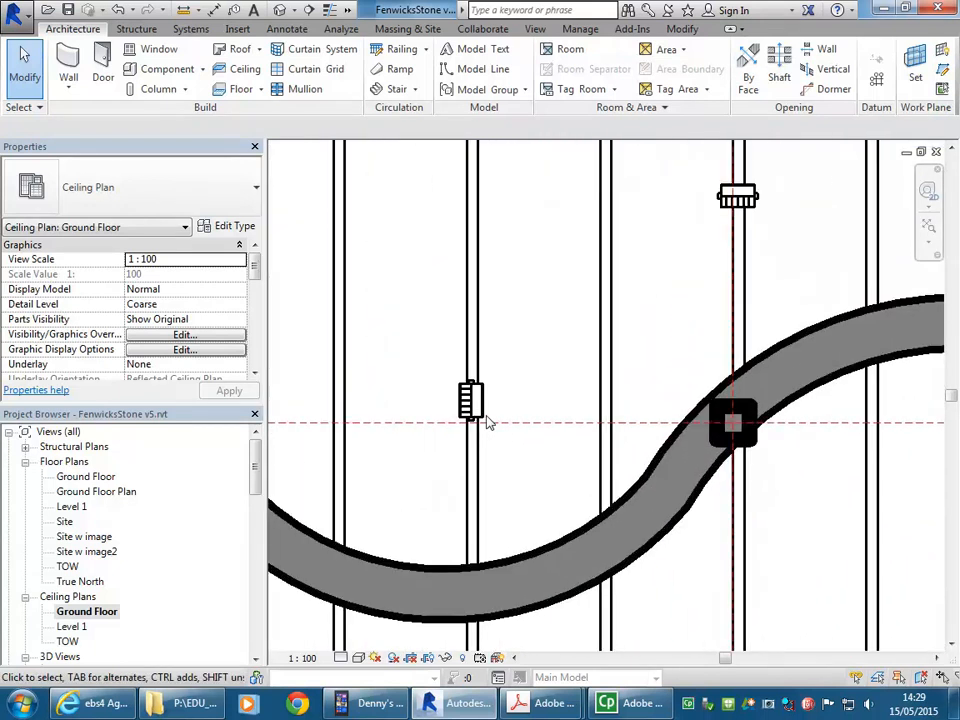
left_click(490, 458)
key("space")
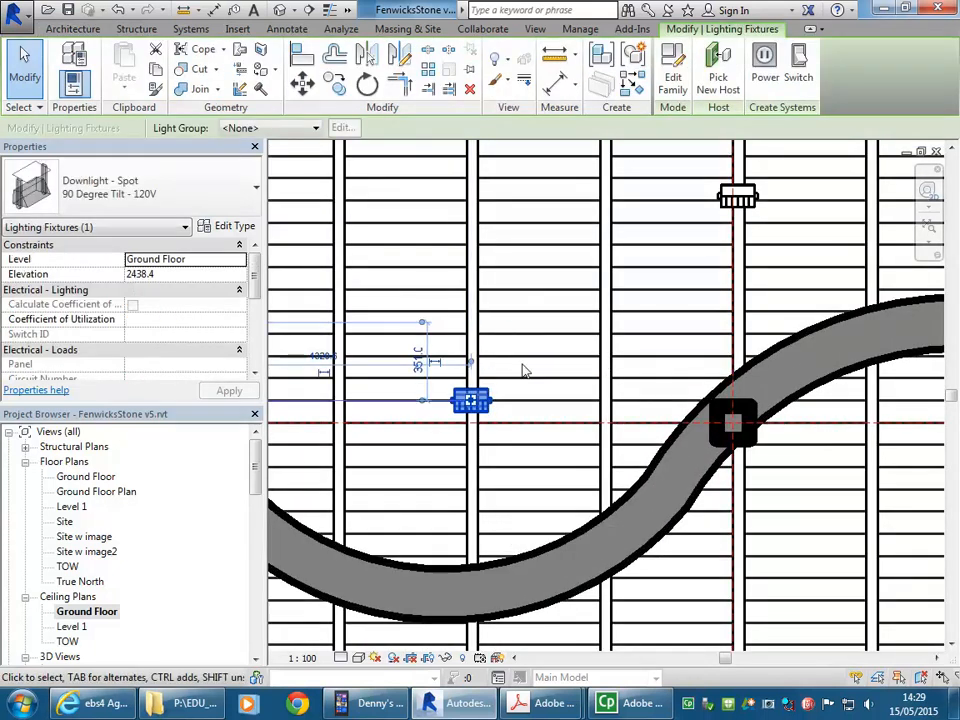
left_click(525, 371)
- Examine the downlight layout around the curved wall and the westernmost downlight in the window-side row
scroll(523, 370, "down", 5)
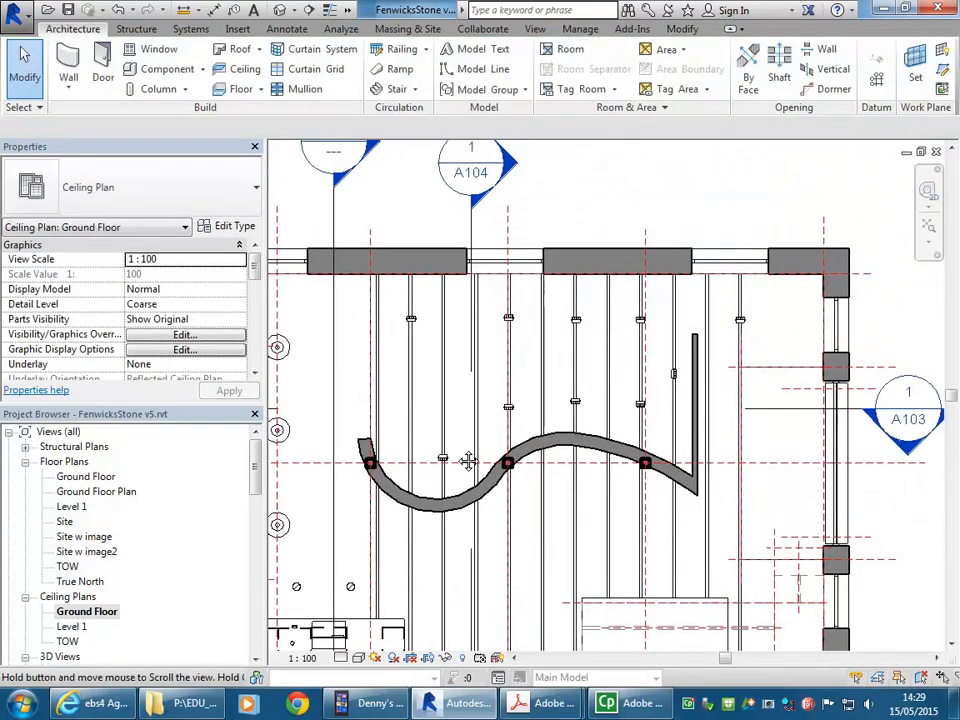
scroll(458, 456, "down", 1)
middle_click_drag(315, 390, 476, 331)
scroll(476, 331, "down", 1)
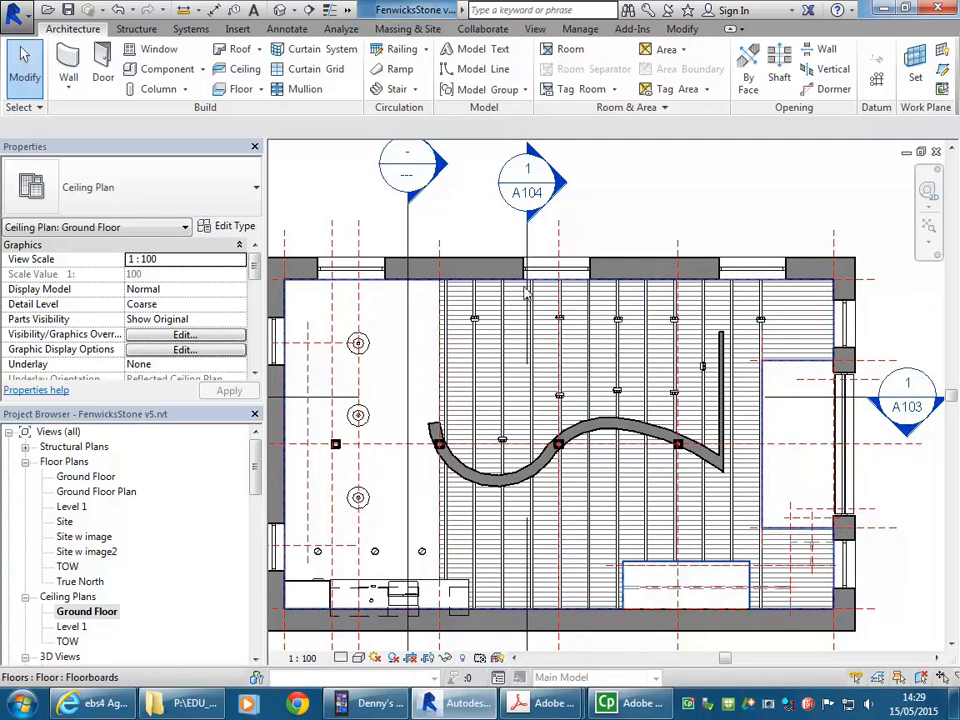
scroll(461, 364, "up", 3)
left_click(476, 320)
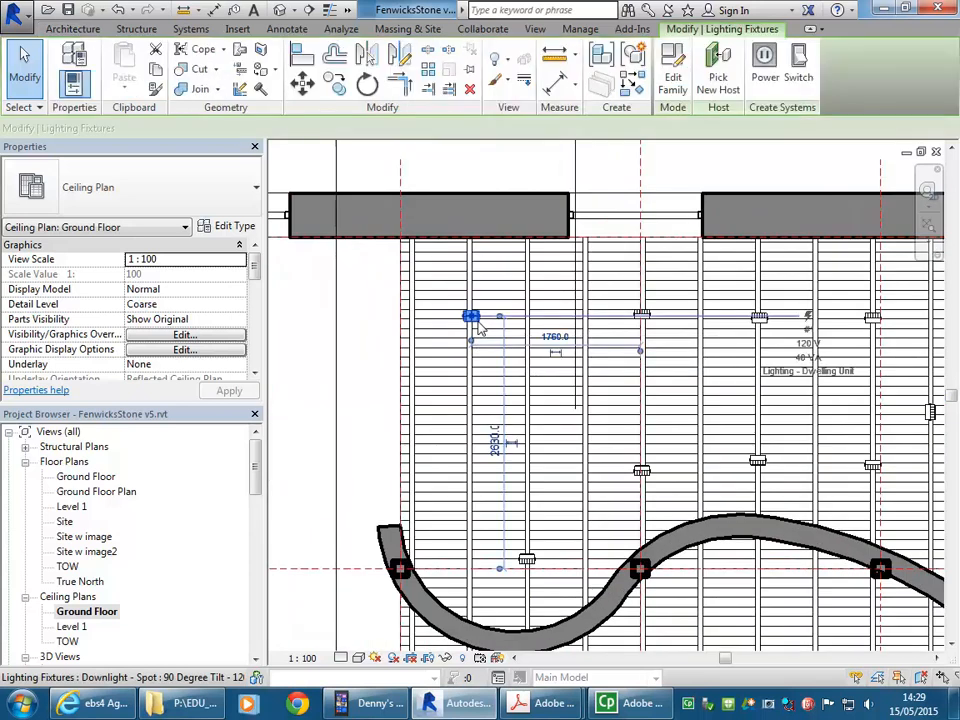
left_click(492, 172)
scroll(493, 174, "down", 2)
middle_click_drag(497, 183, 486, 206)
scroll(70, 625, "down", 4)
- Open the Ground Living 3D view and show its High quality rendering from the rendering settings
left_click(68, 596)
scroll(72, 600, "down", 4)
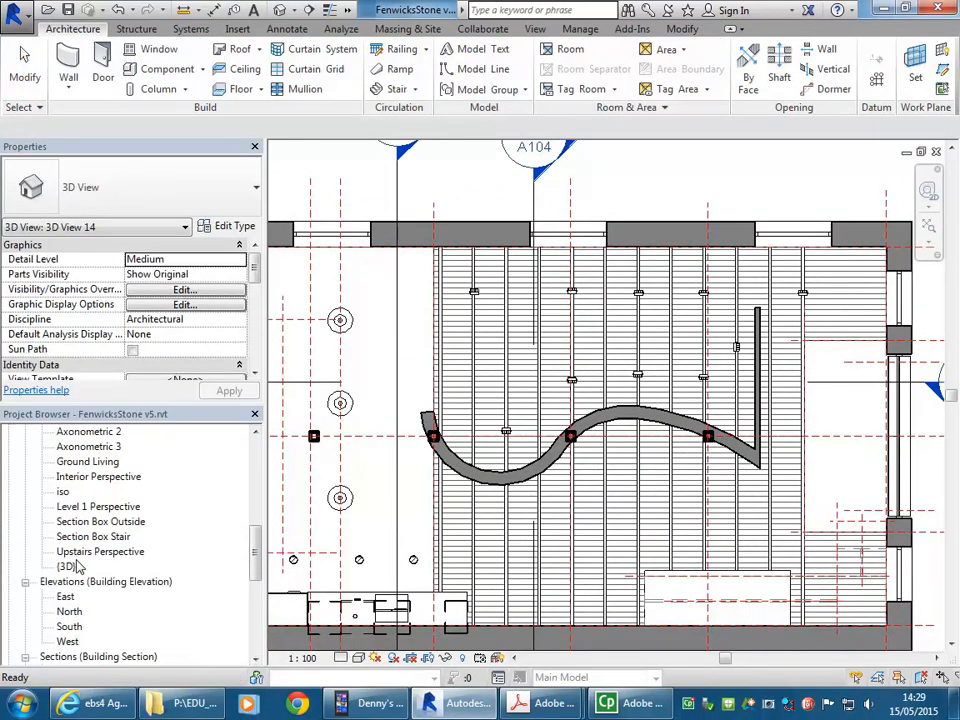
double_click(82, 462)
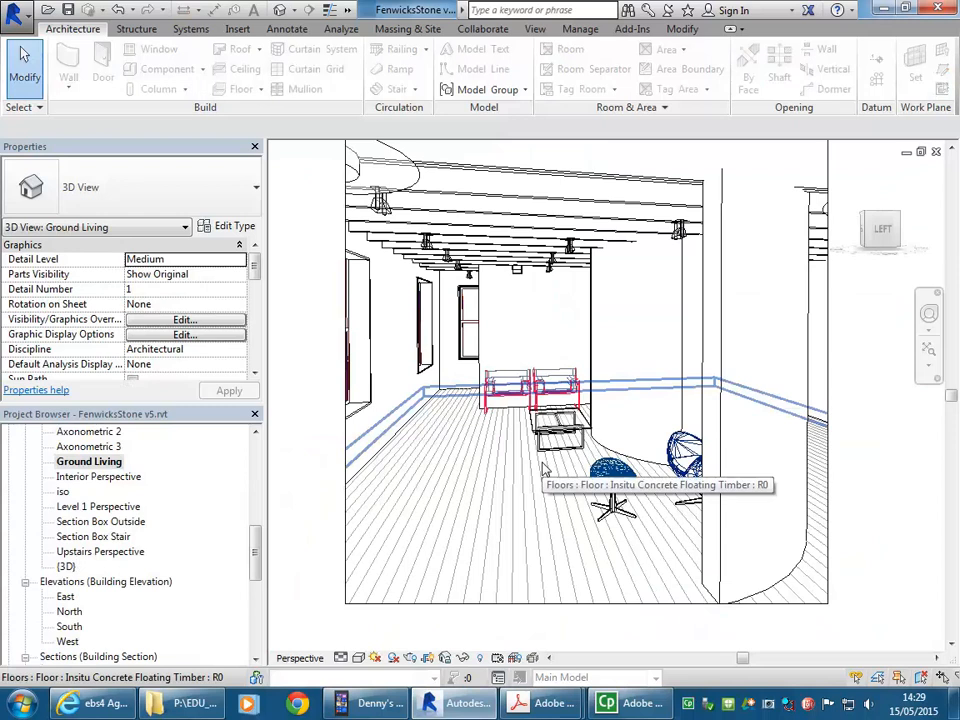
left_click(409, 658)
left_click(129, 86)
left_click(141, 88)
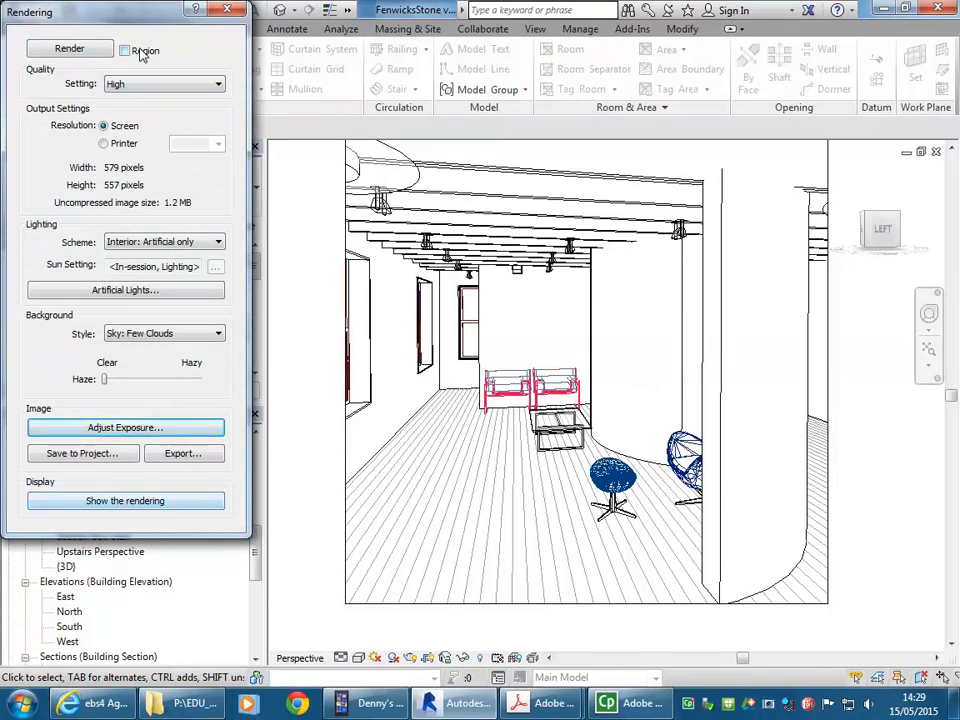
left_click(160, 504)
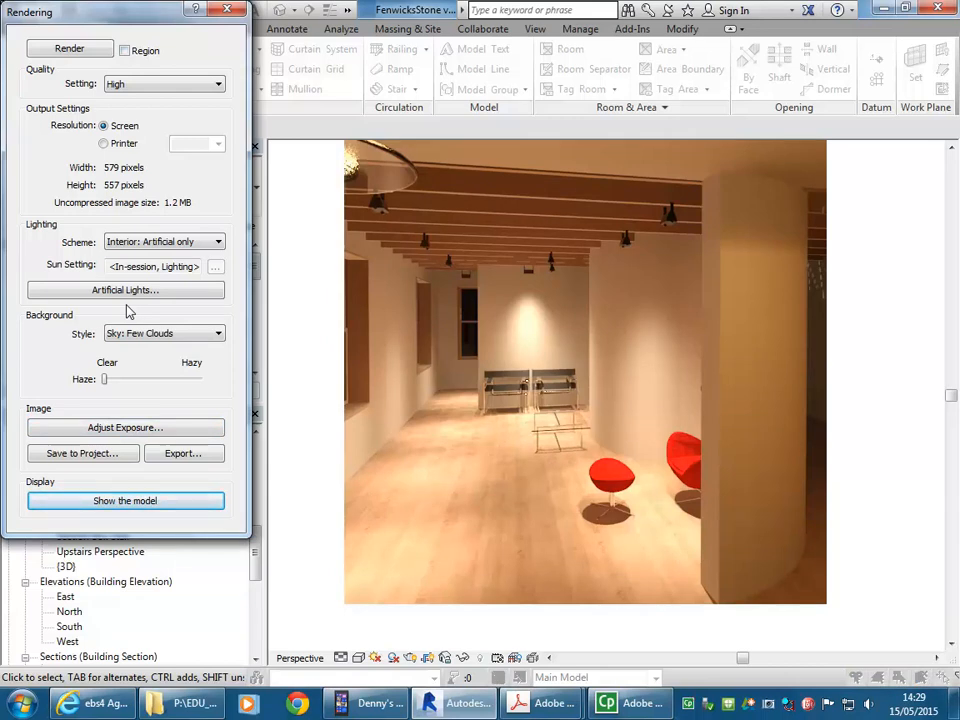
- Open the rendering's exposure controls and apply a brighter exposure value of 5.79
left_click(152, 431)
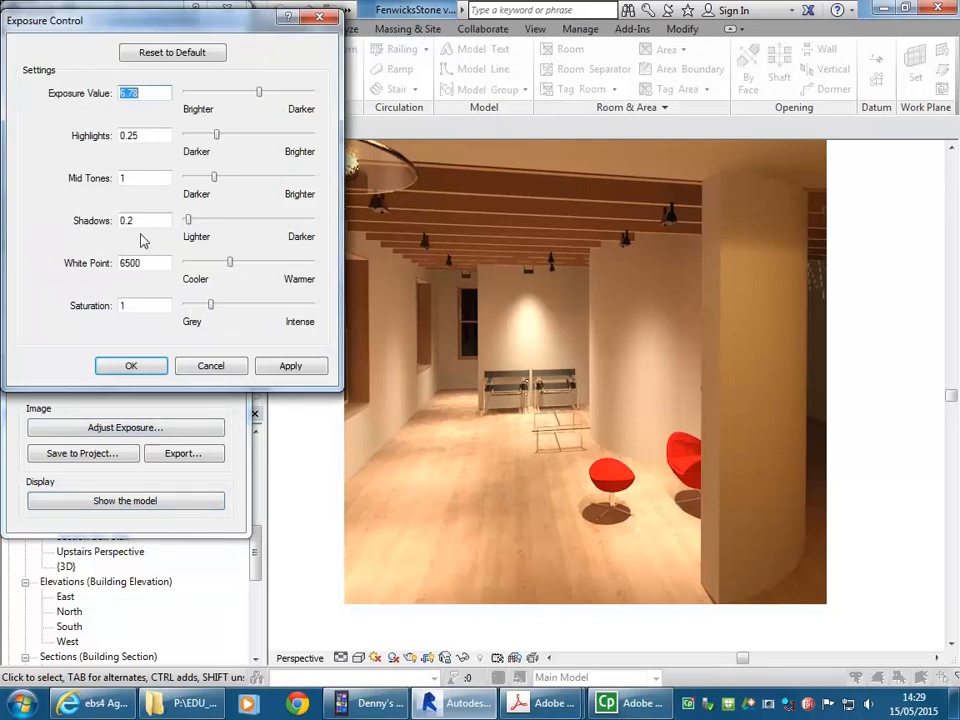
left_click(150, 97)
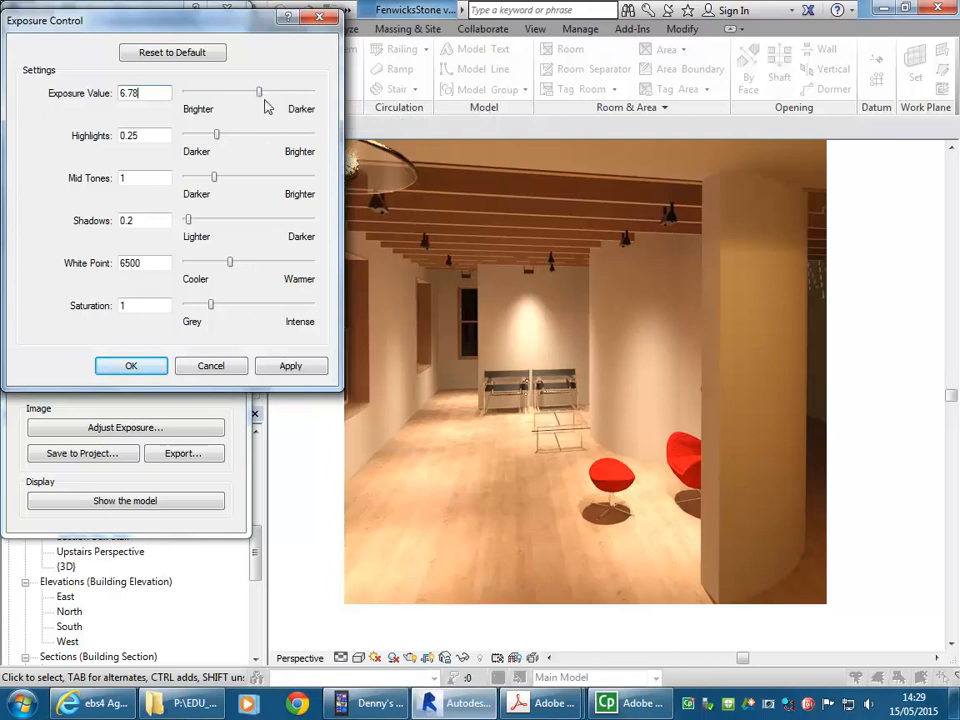
left_click_drag(259, 90, 253, 90)
left_click(289, 366)
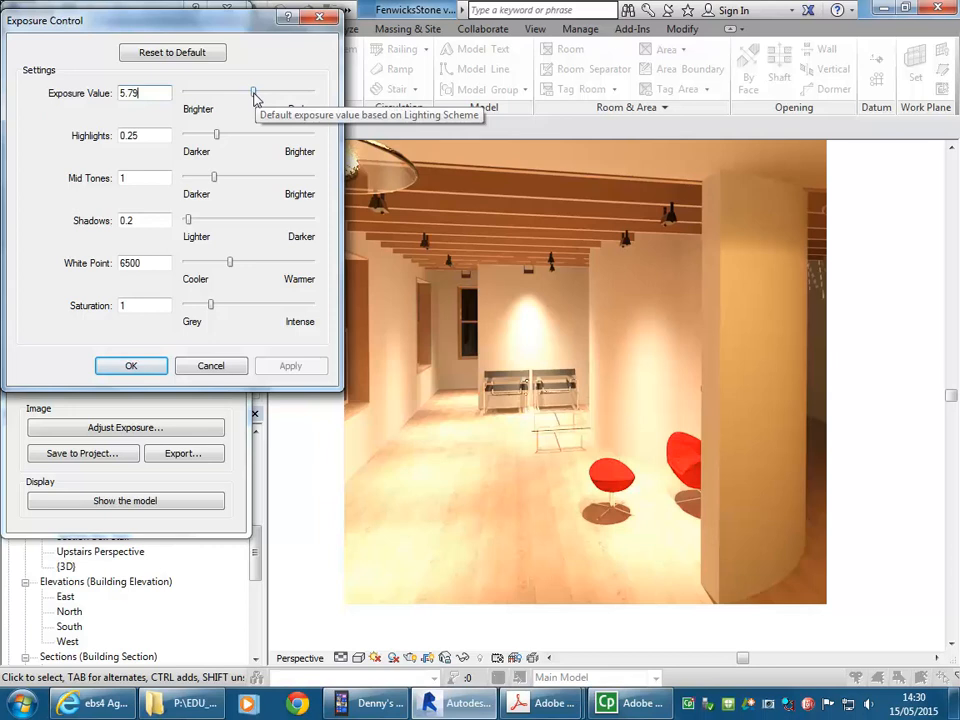
- Darken the rendering by applying an exposure value of 6.78, and fine-tune it to 6.61
left_click_drag(254, 94, 260, 96)
left_click(290, 367)
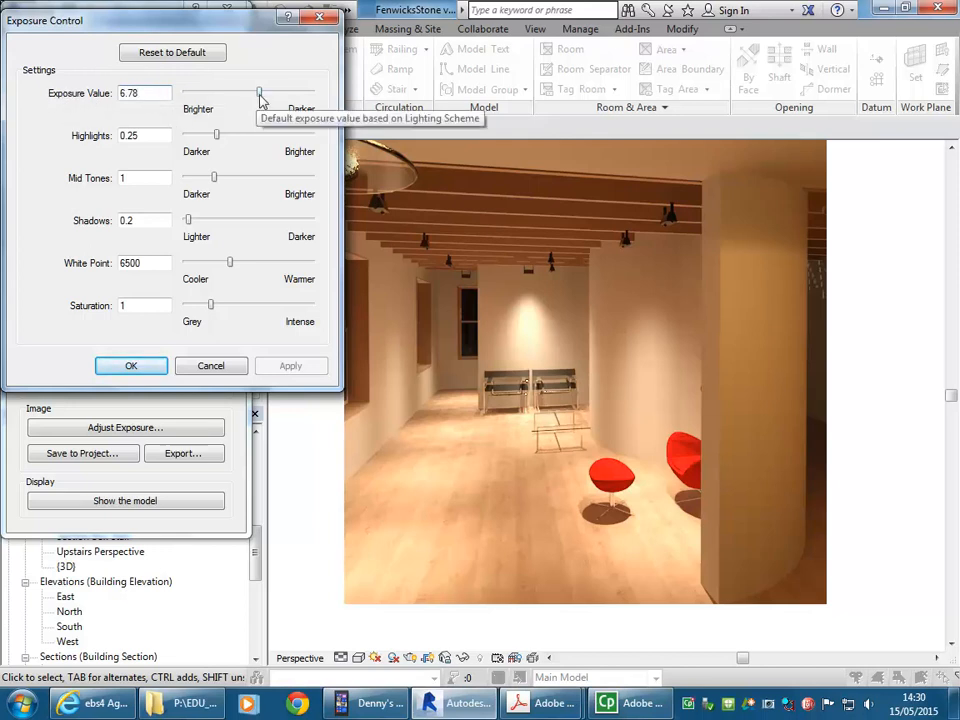
left_click_drag(259, 95, 259, 97)
left_click(290, 366)
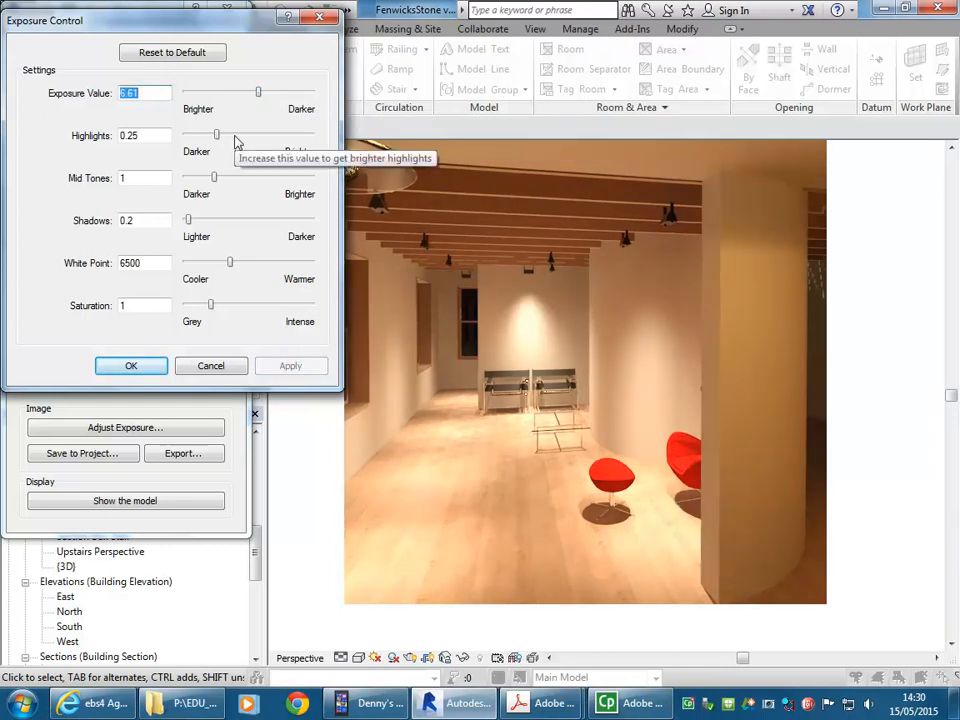
left_click(146, 91)
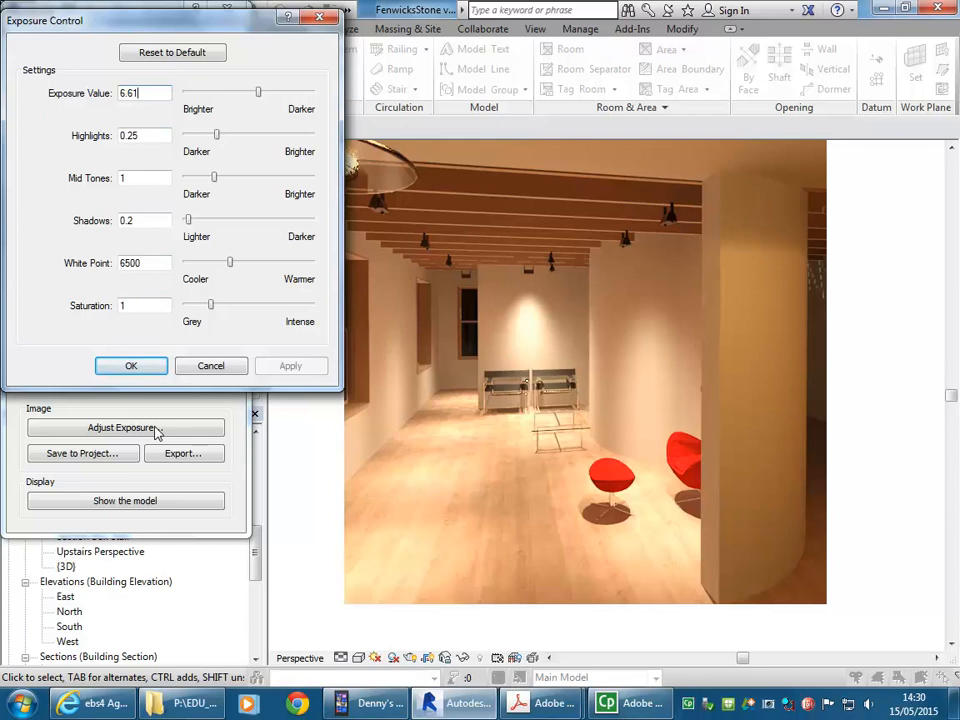
- Uncover the rendered image and try warmer white points, starting with 8439.6
left_click_drag(170, 28, 462, 32)
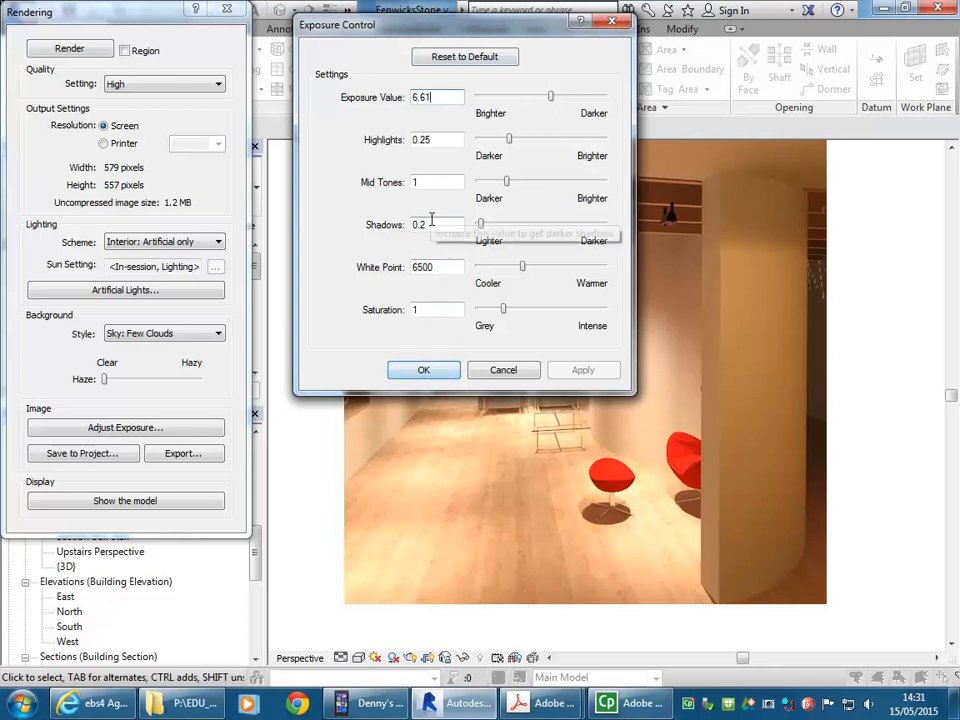
left_click_drag(507, 30, 259, 26)
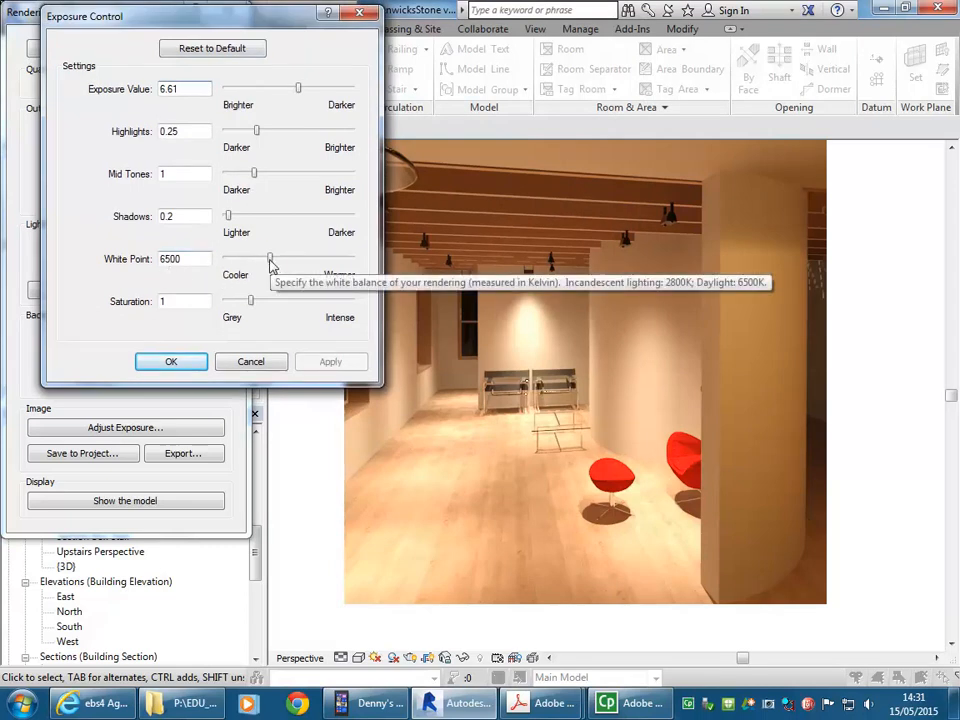
left_click_drag(270, 258, 290, 258)
left_click(330, 362)
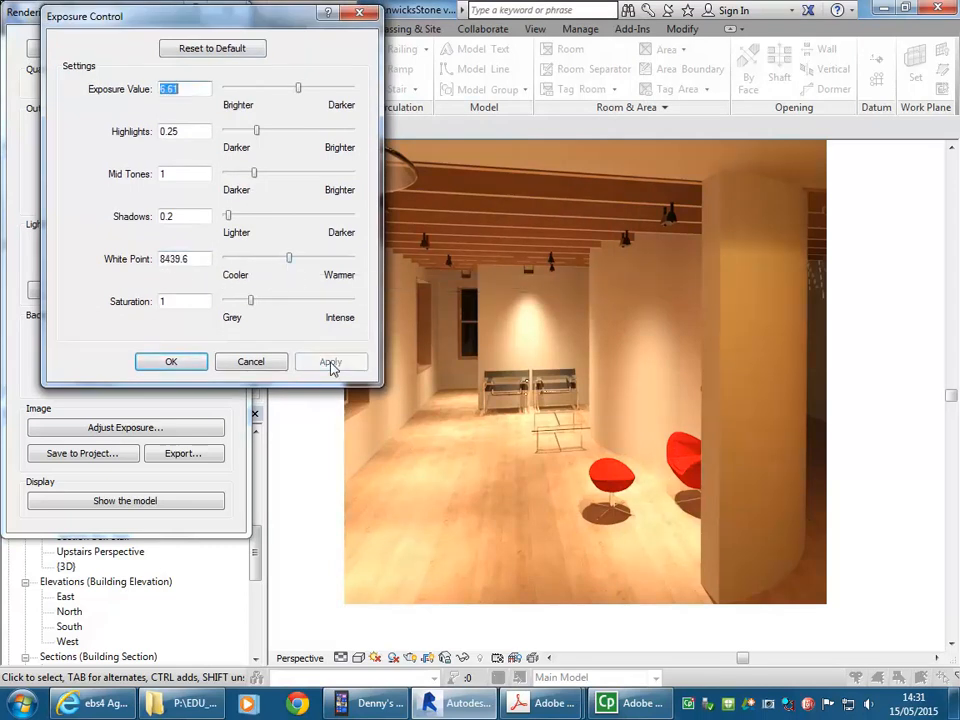
left_click_drag(293, 258, 301, 259)
left_click(330, 363)
- Try a cooler white point of 5245.2 on the rendering, followed by 6116.4
left_click_drag(298, 259, 258, 260)
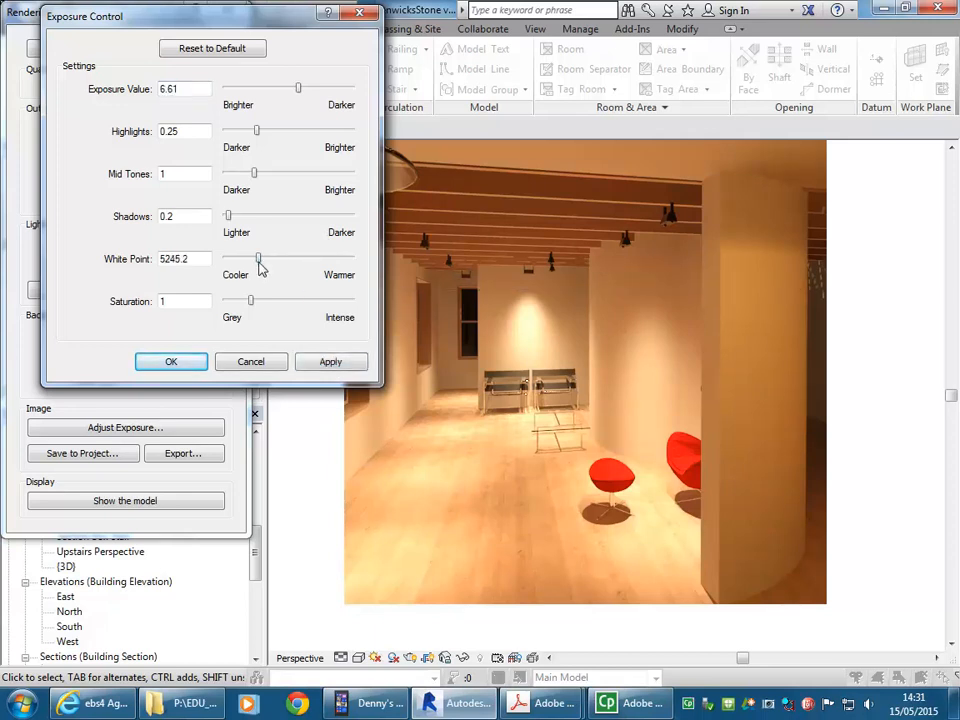
left_click(330, 361)
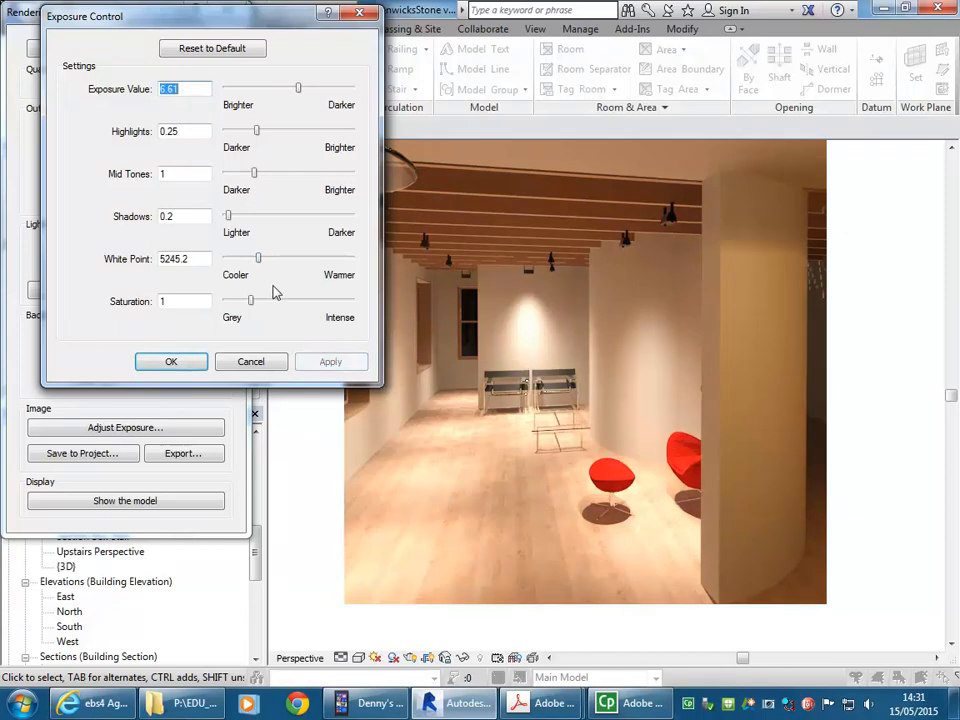
left_click_drag(258, 259, 267, 259)
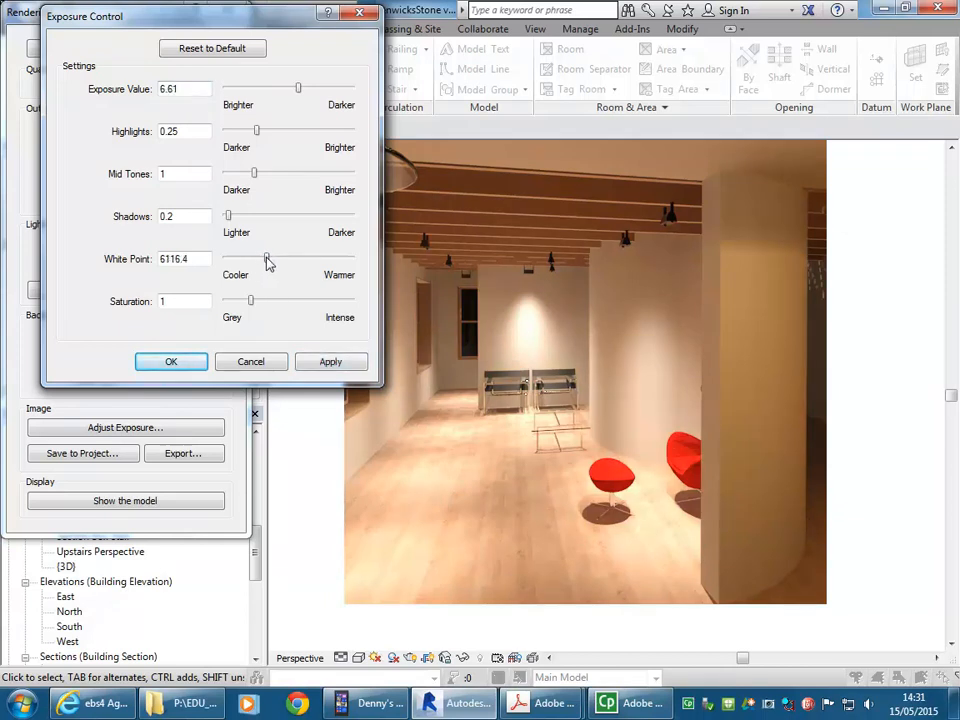
left_click(330, 361)
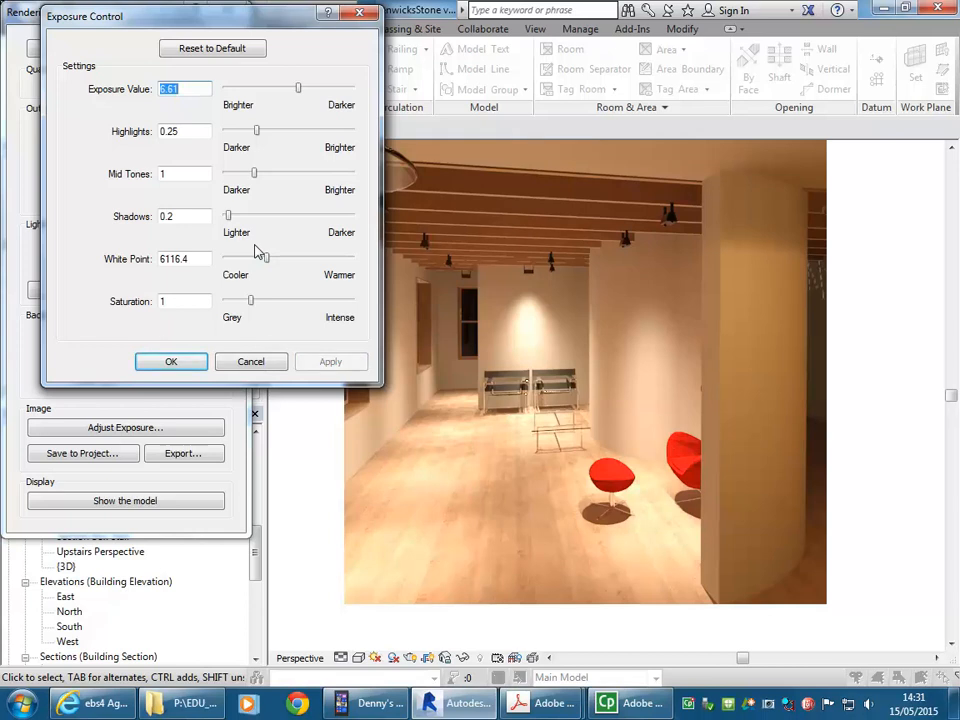
- Set the rendering's white point to 6538.8, apply it and accept the exposure settings
left_click(204, 259)
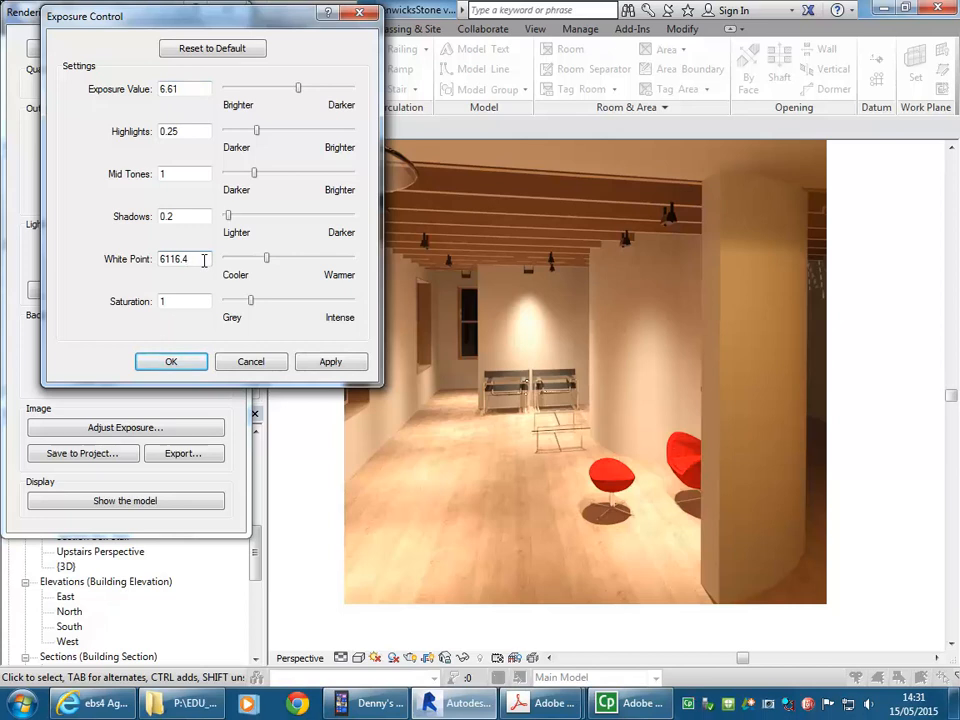
left_click_drag(270, 260, 274, 263)
left_click(358, 363)
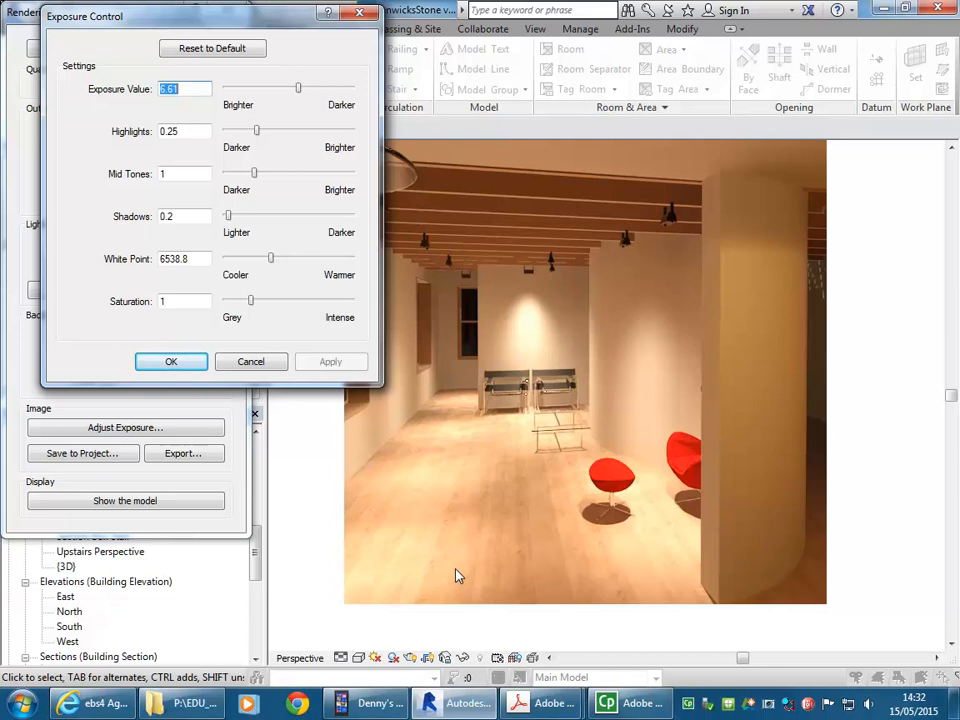
left_click(172, 362)
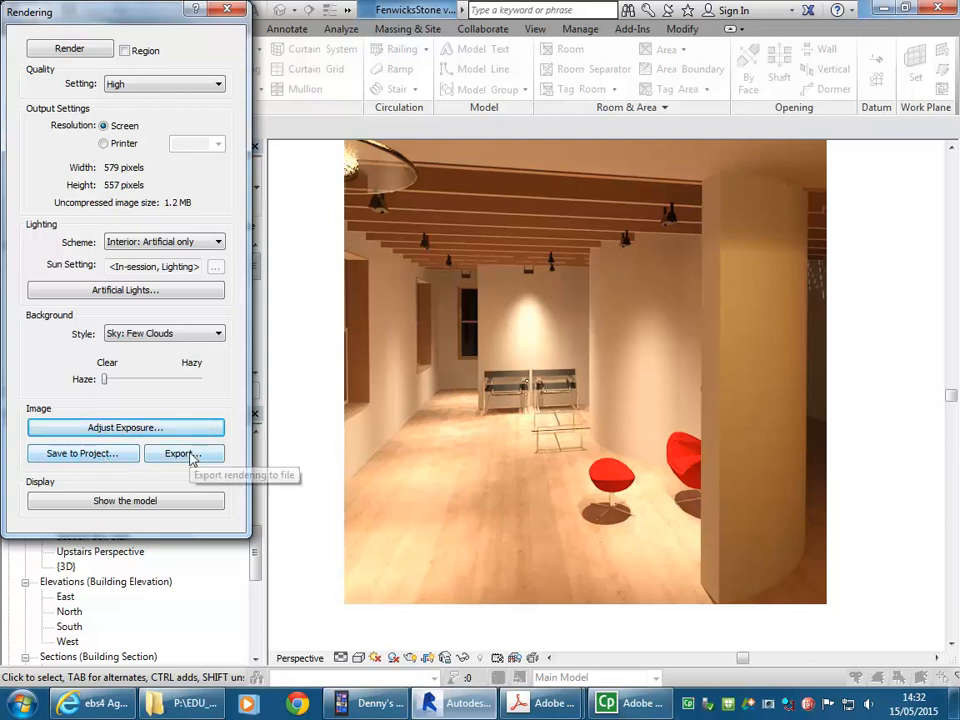
- Save the tuned rendering to the project as Ground Living_1
left_click(108, 455)
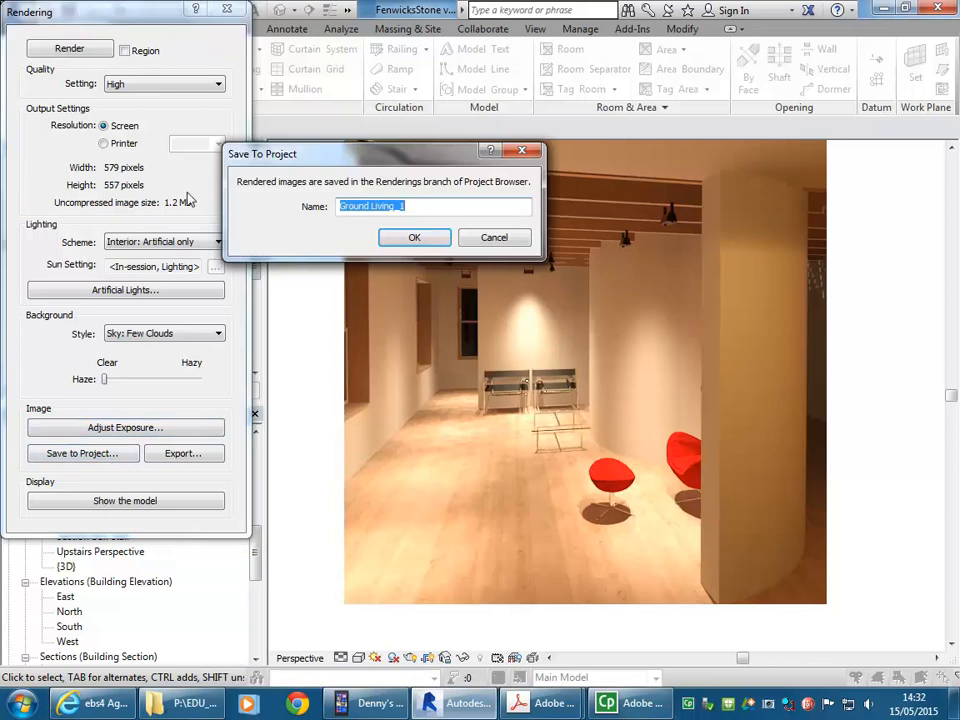
left_click_drag(391, 157, 476, 104)
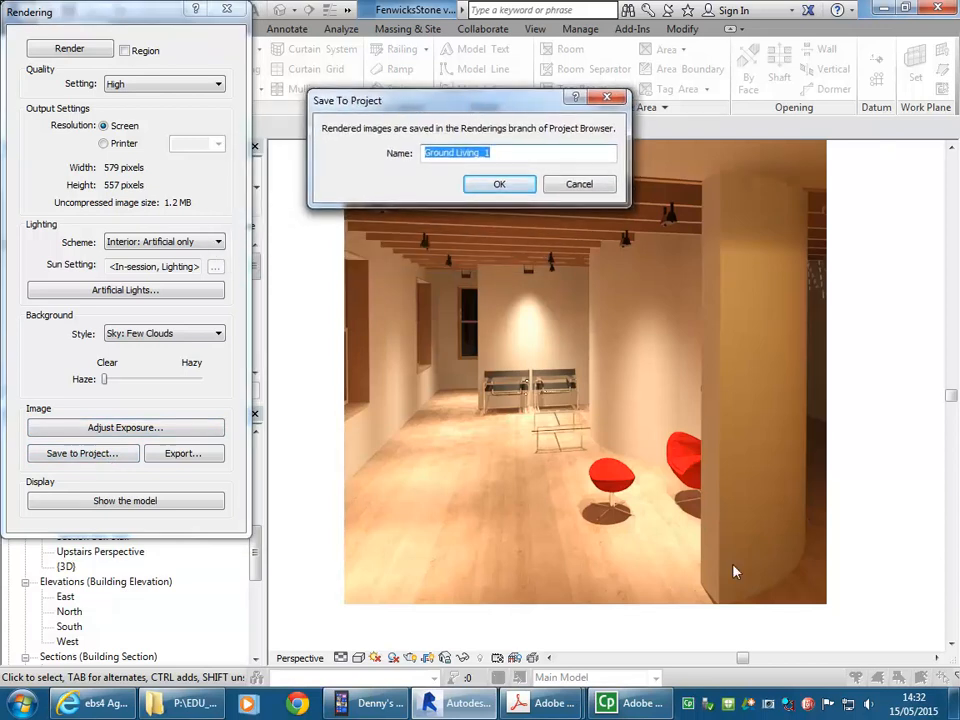
left_click(496, 185)
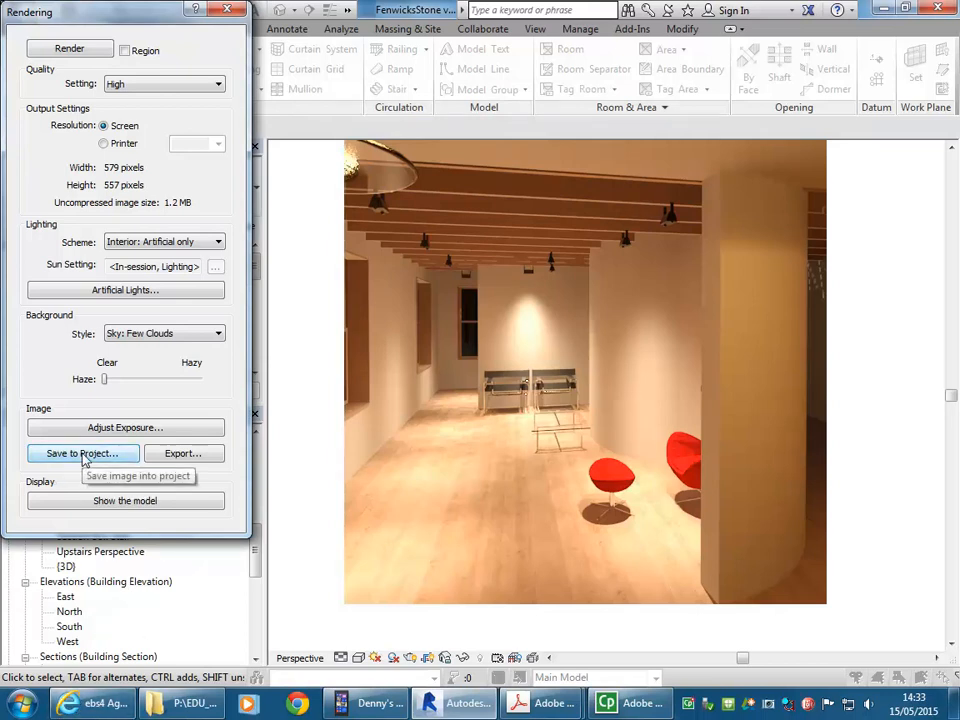
- Export the rendering as the JPEG file Ground Living in the Fenwicks Stone folder, and close the rendering settings
left_click(187, 454)
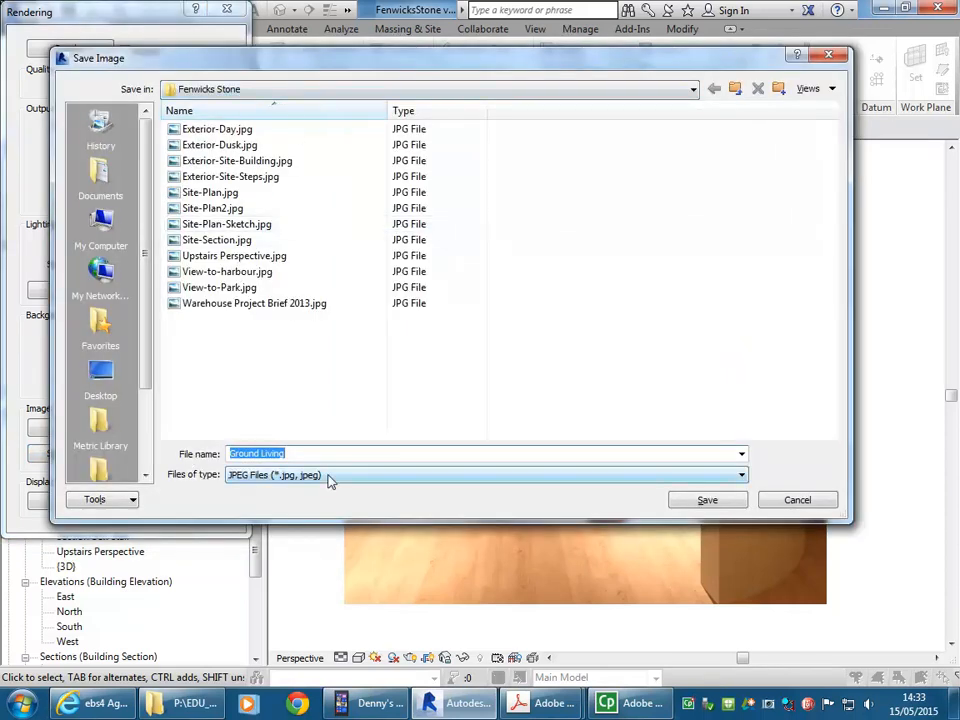
left_click(716, 500)
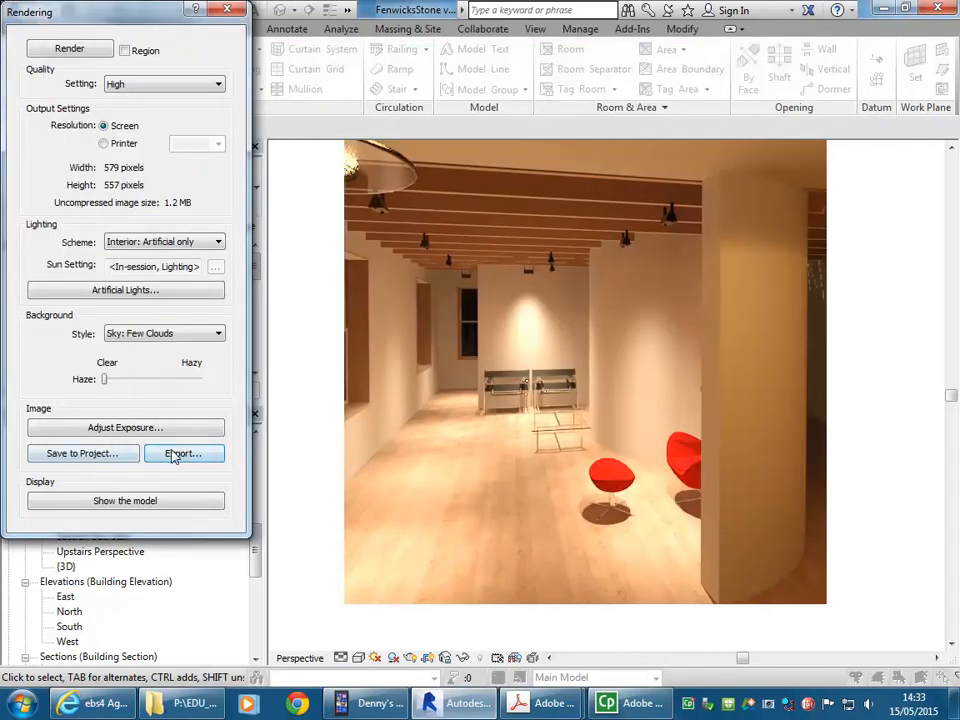
left_click(228, 12)
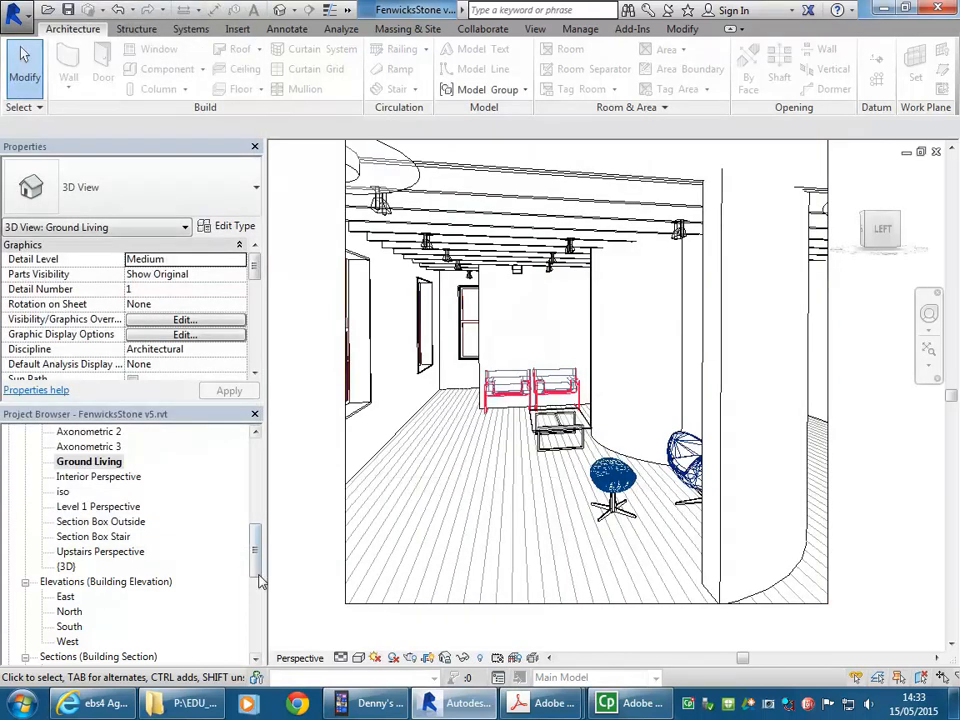
- Look through the existing sheets A106, A105, A104, A103 and A102
left_click_drag(256, 567, 256, 645)
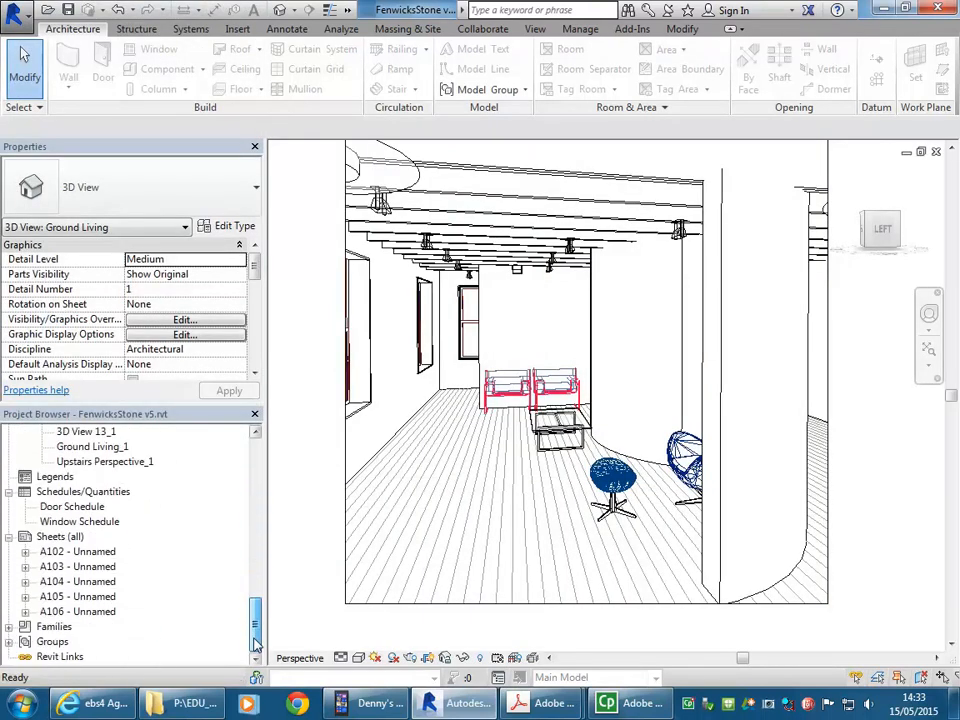
right_click(61, 538)
left_click(92, 550)
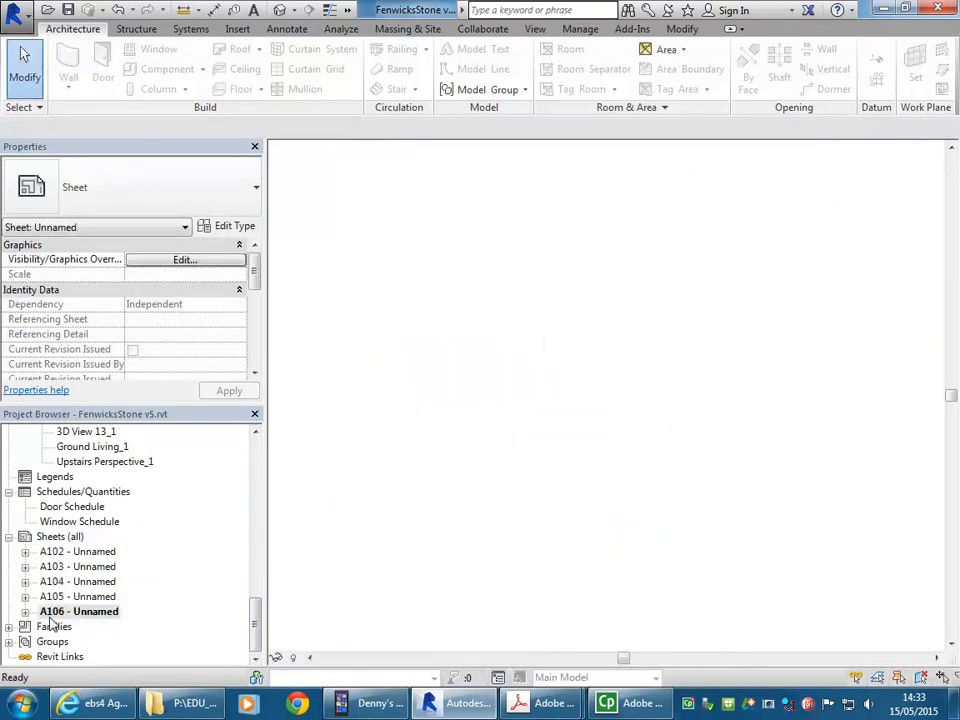
left_click(72, 597)
double_click(72, 596)
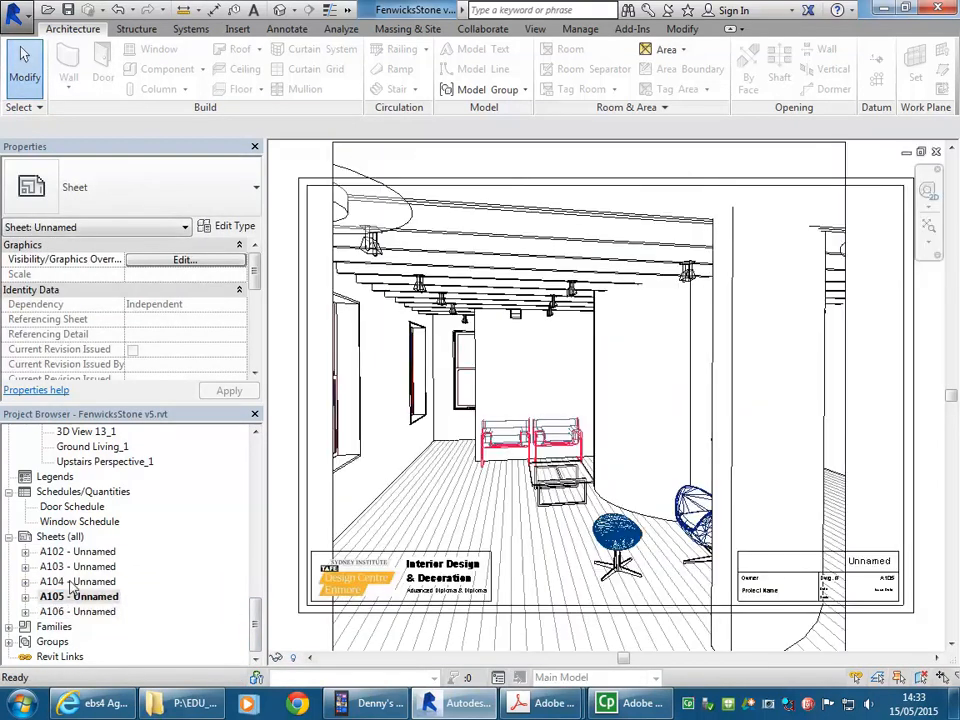
double_click(84, 581)
double_click(84, 566)
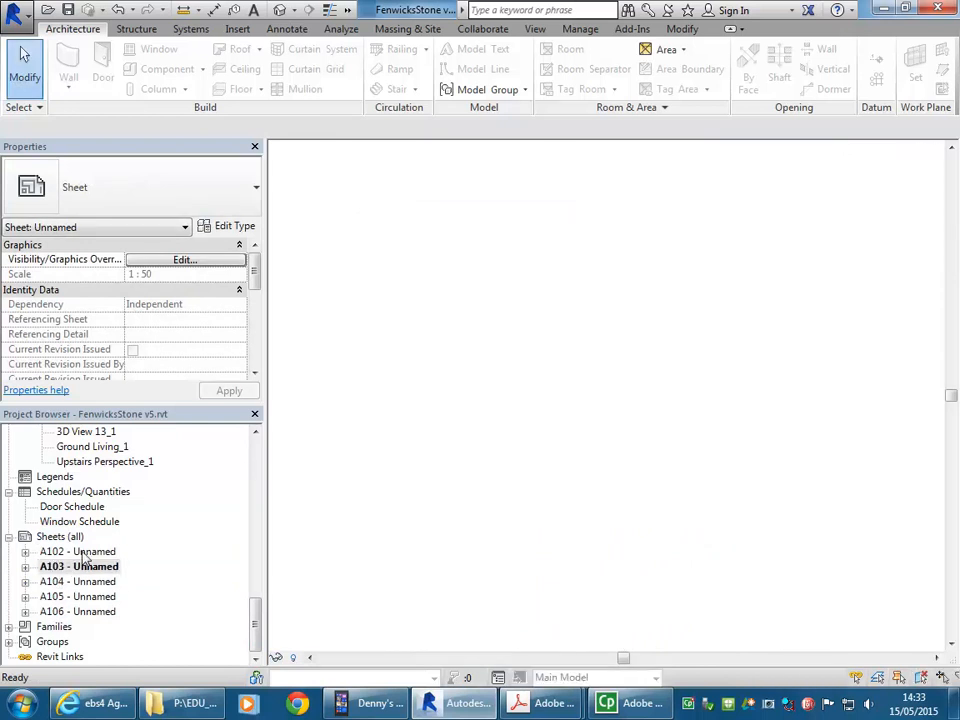
double_click(78, 551)
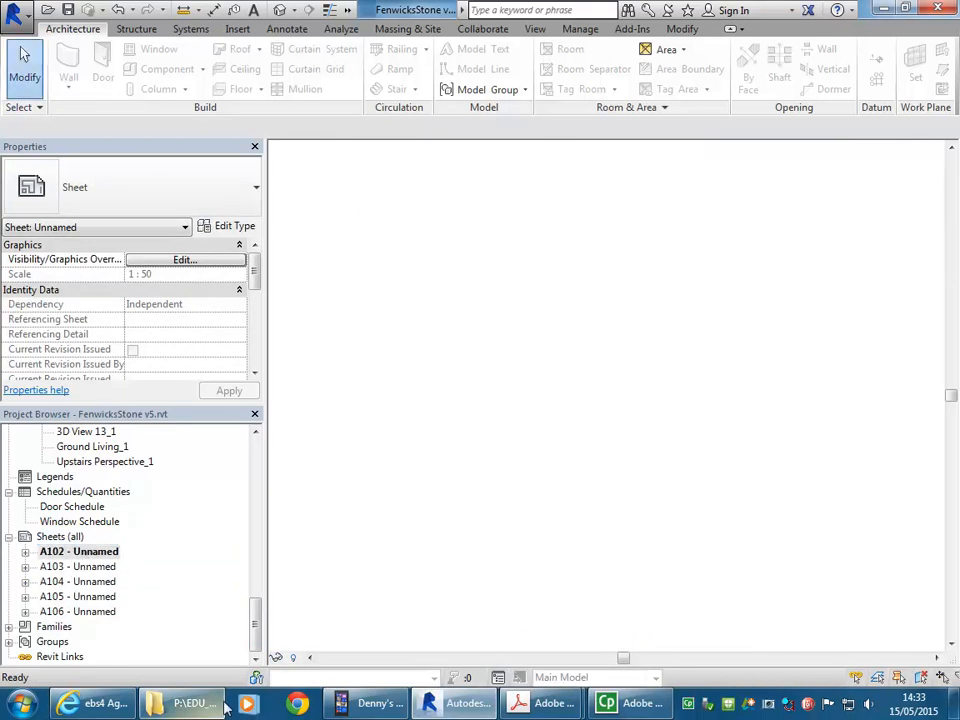
mouse_move(190, 703)
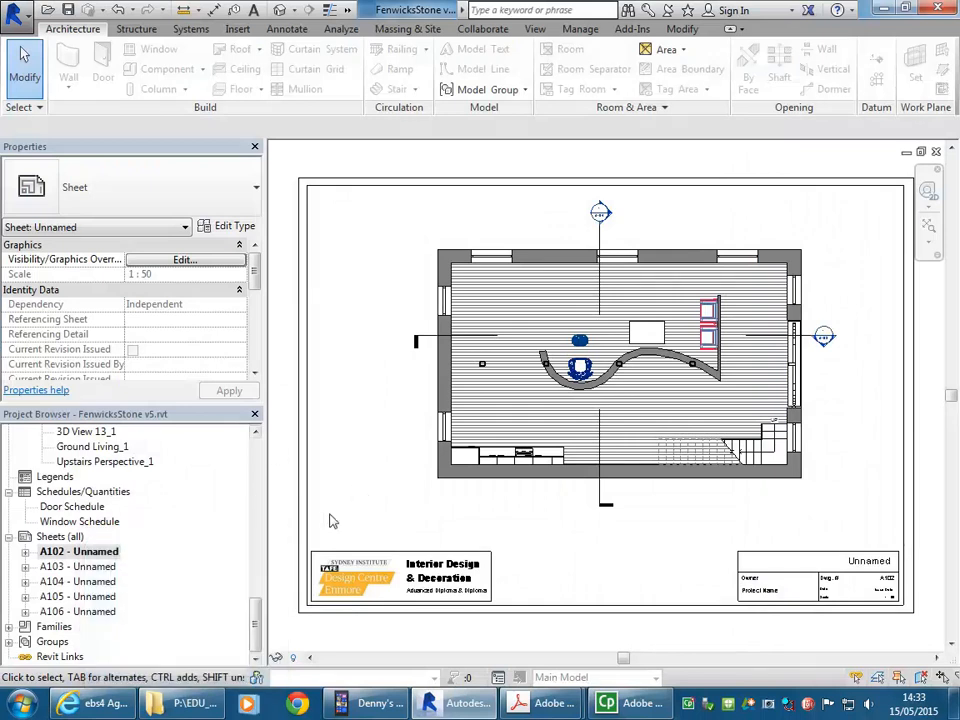
- Create a new drawing sheet in the project
left_click(60, 537)
right_click(62, 539)
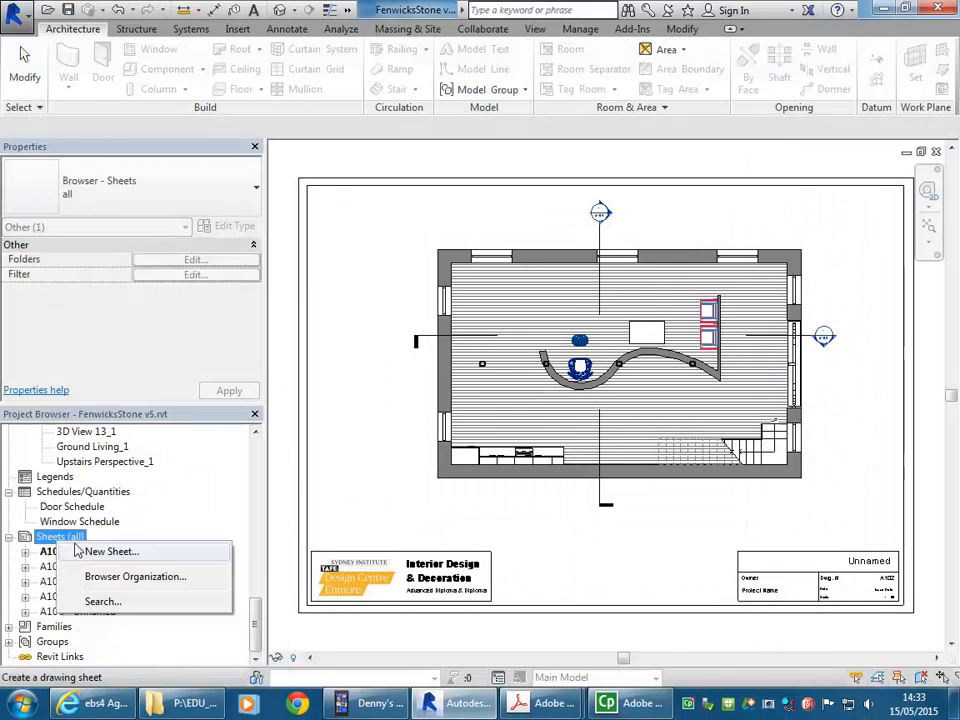
left_click(97, 551)
left_click(465, 511)
- Place the saved Ground Living_1 rendering on the new sheet
mouse_move(257, 621)
left_mouse_down()
mouse_move(257, 574)
mouse_move(256, 598)
left_mouse_up()
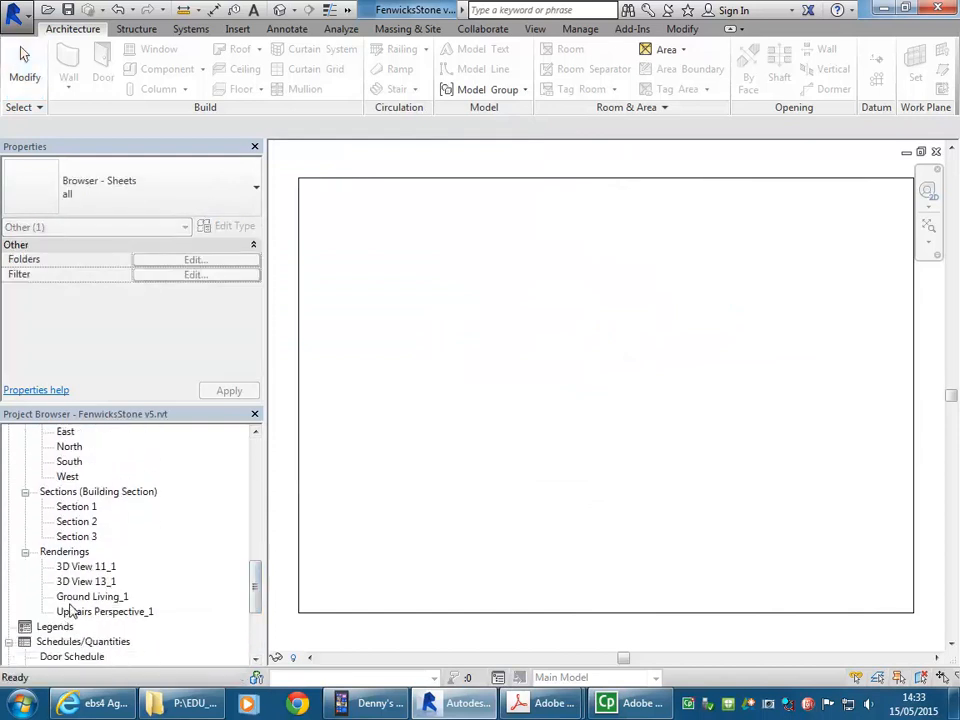
left_click(89, 597)
left_click_drag(91, 597, 541, 354)
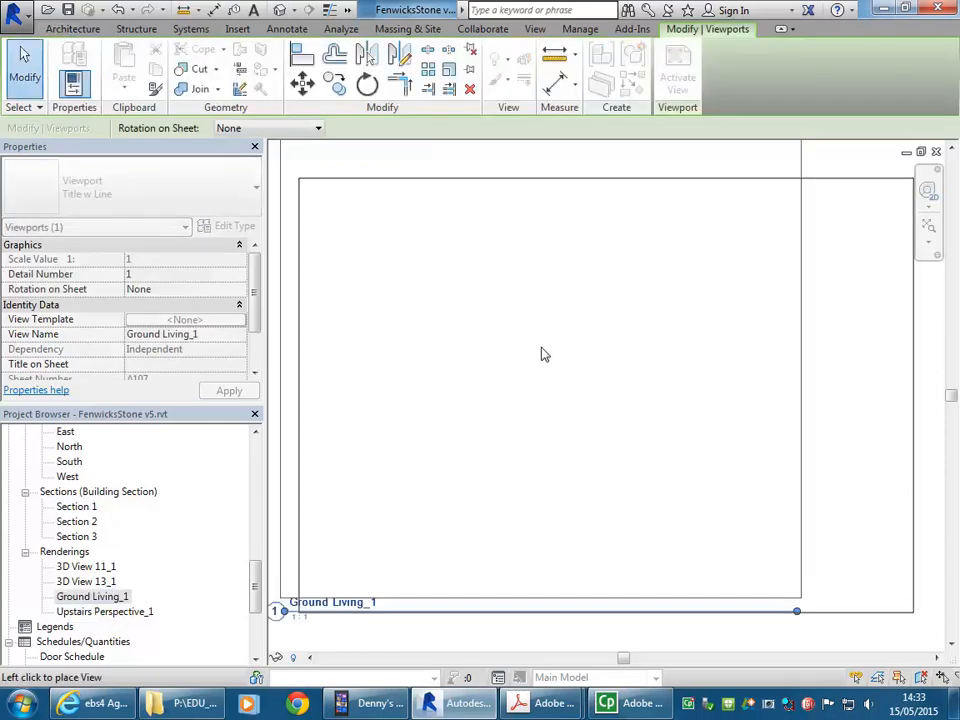
left_click(592, 383)
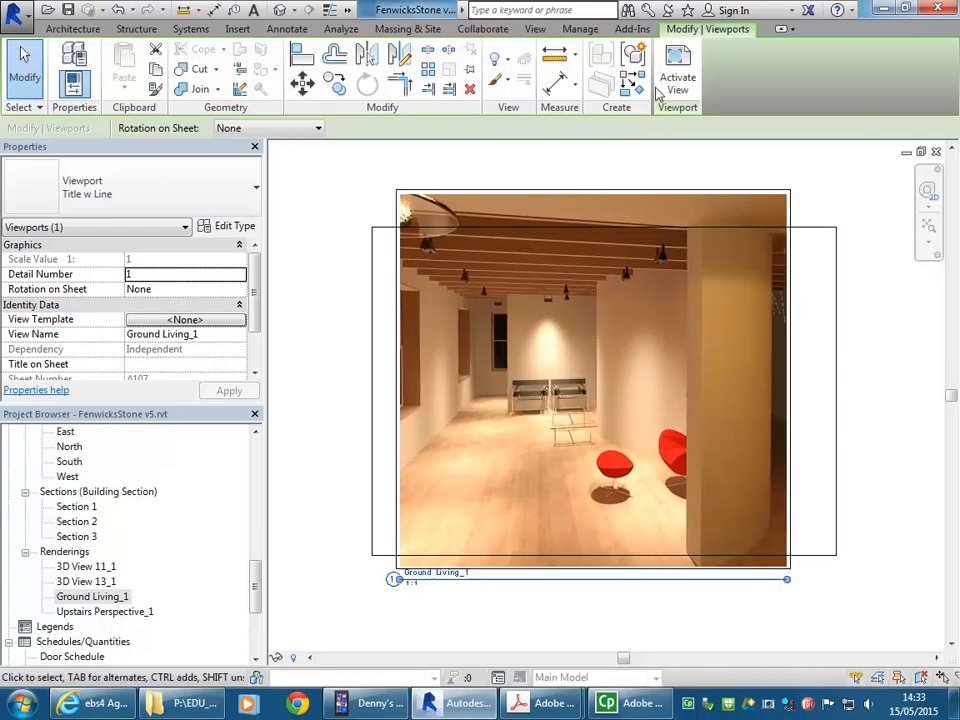
- Activate the rendering's viewport, scale the image proportionally down to about 279.6 by 268.9, and deactivate the view
left_click(678, 54)
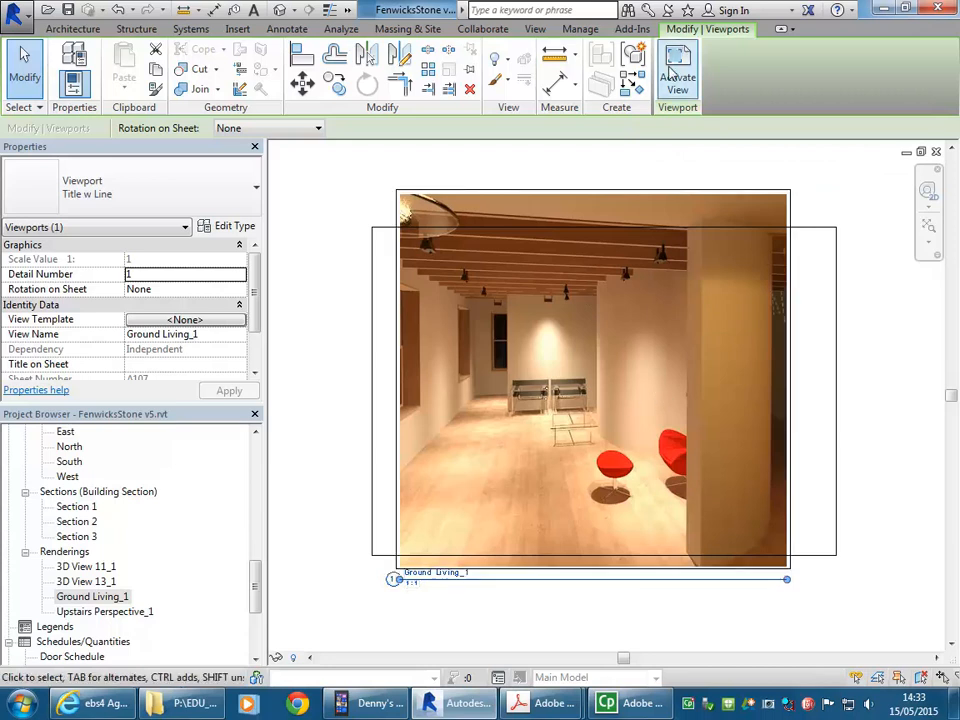
left_click(668, 335)
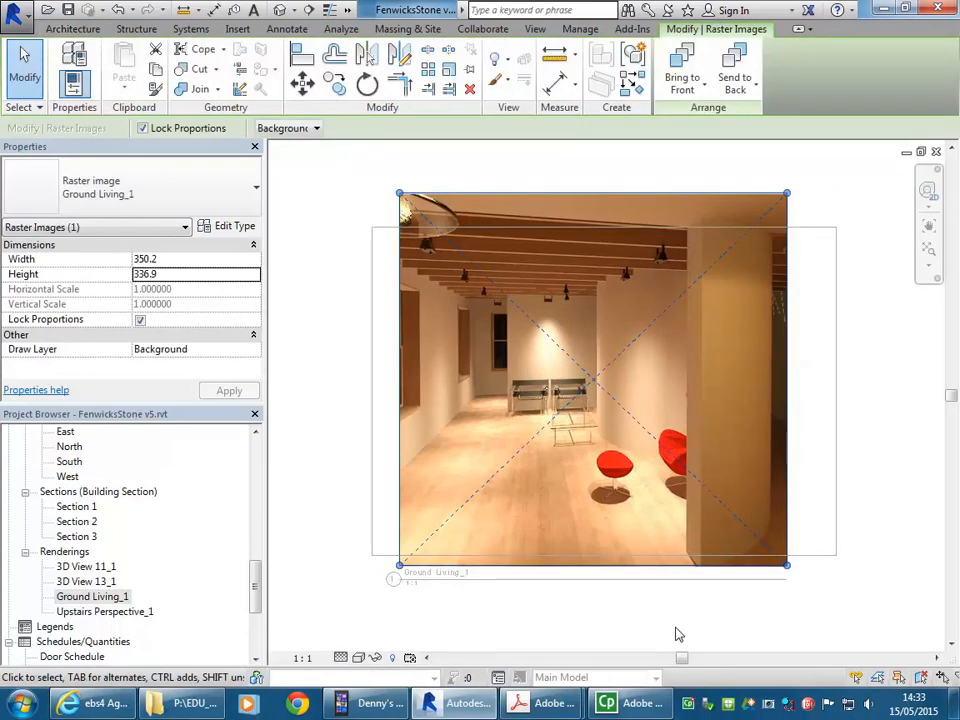
left_click_drag(786, 570, 727, 508)
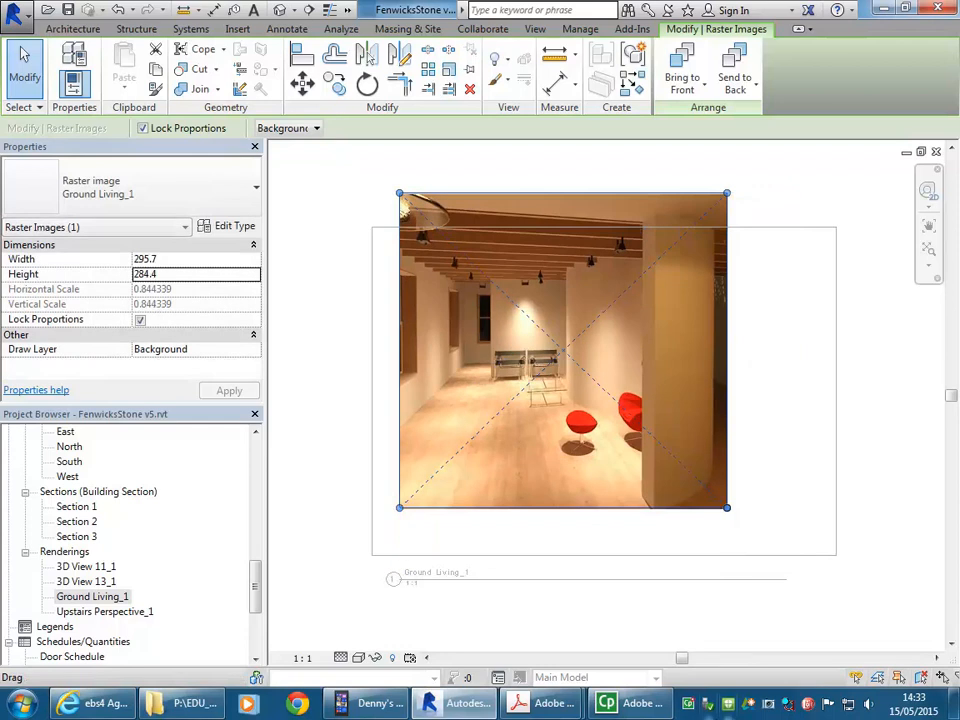
left_click(183, 260)
left_click(180, 274)
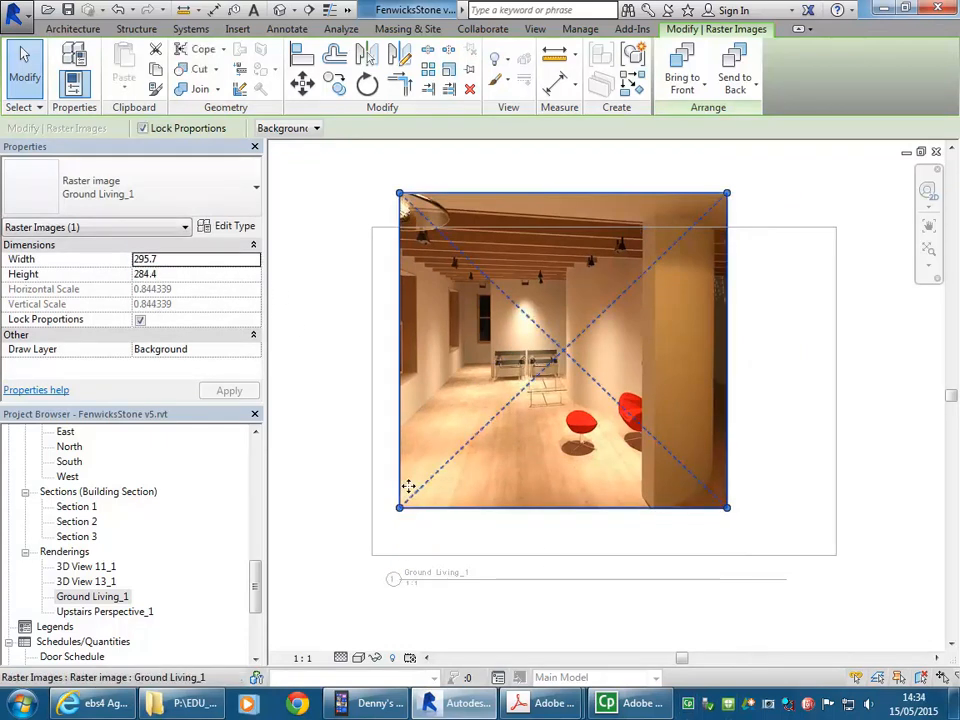
left_click_drag(418, 217, 418, 212)
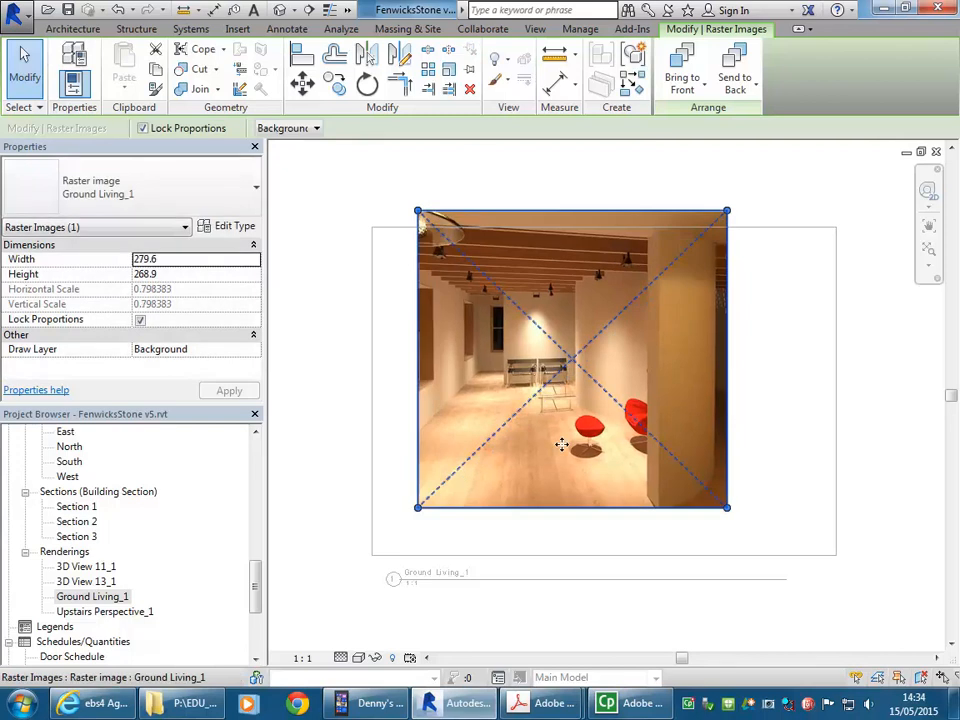
right_click(607, 362)
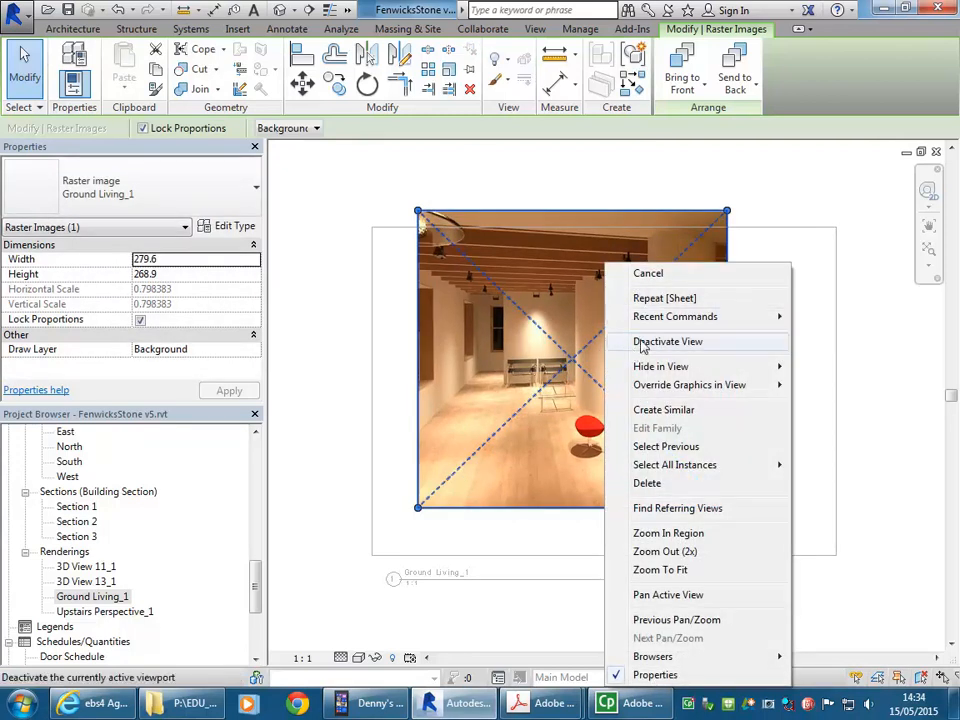
left_click(643, 343)
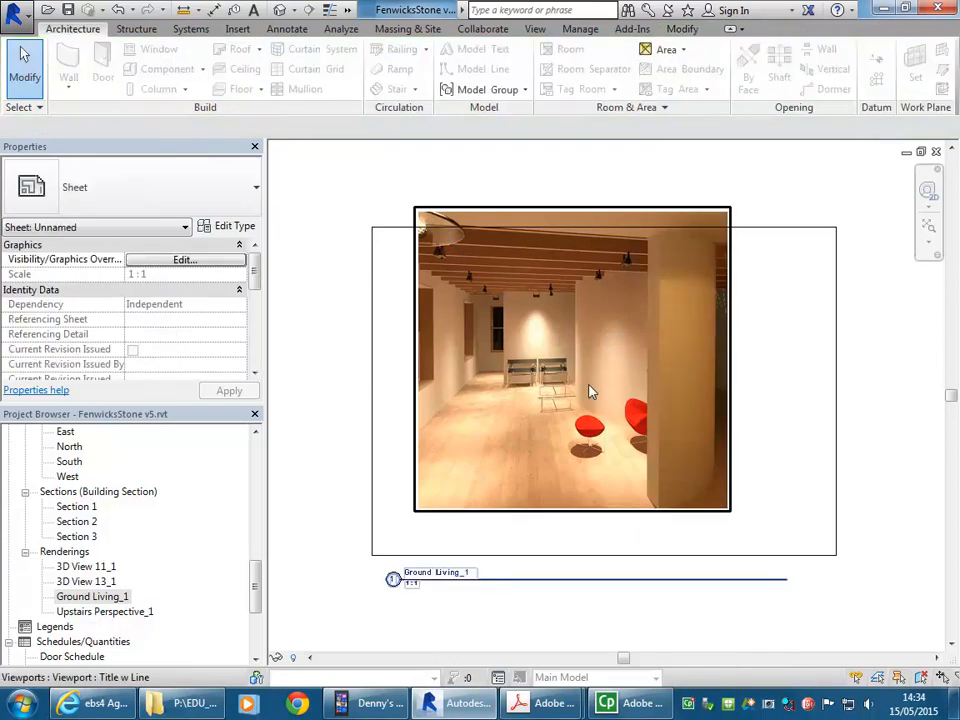
- Move the rendering viewport down and slightly right so the image lies inside the sheet border
left_click(590, 392)
left_click_drag(589, 388, 600, 418)
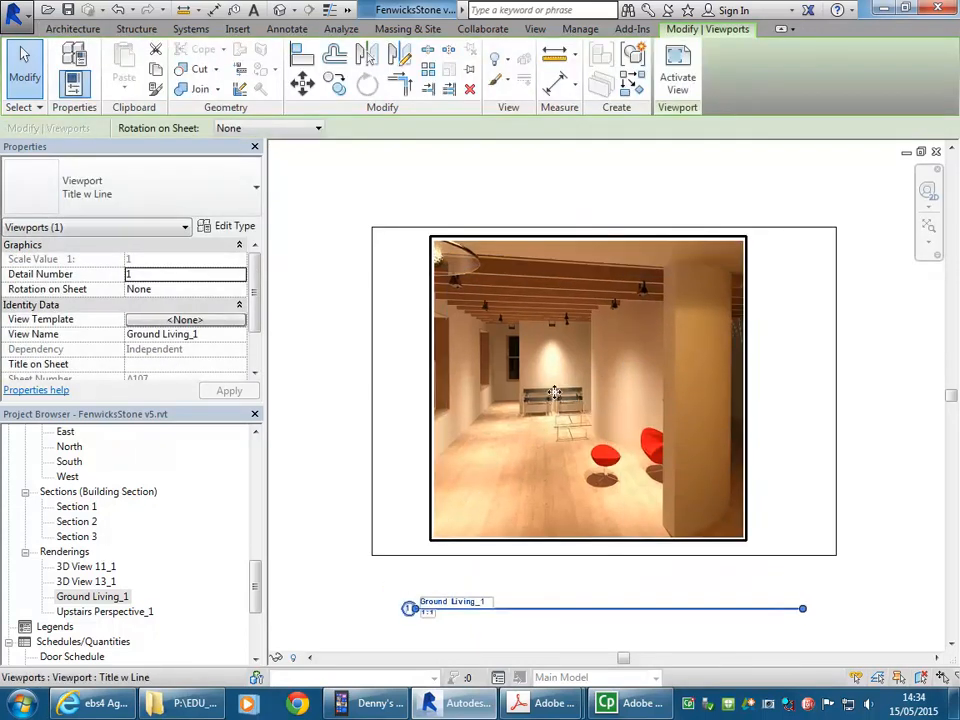
left_click(412, 400)
- Reactivate the rendering's viewport, shrink the image proportionally to about 252.3 by 242.7, and deactivate the view
left_click(538, 452)
right_click(532, 442)
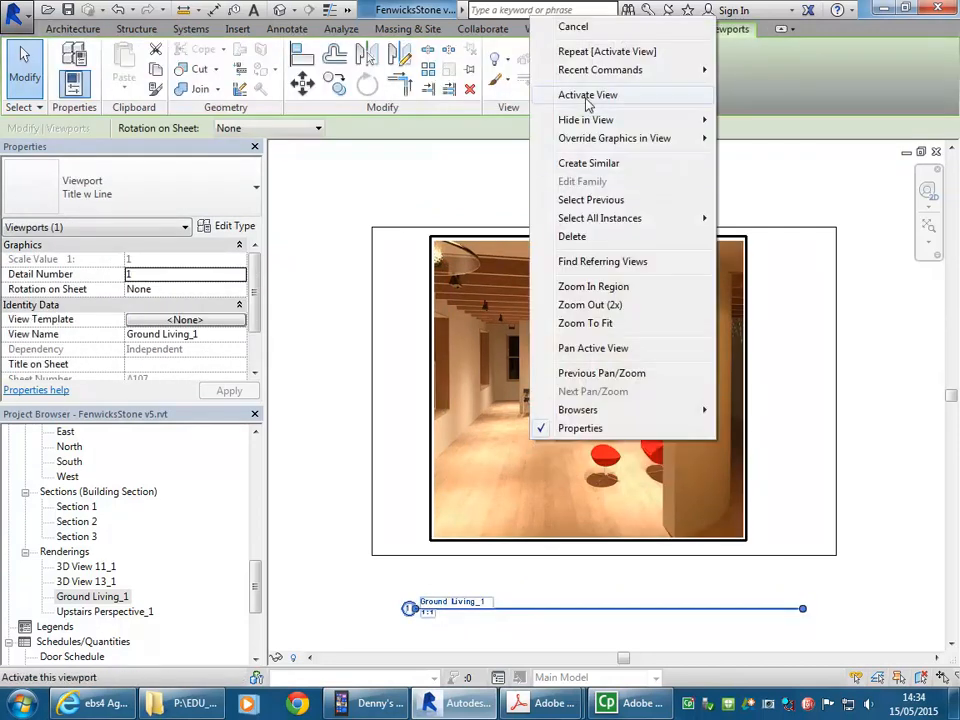
left_click(557, 101)
left_click(523, 426)
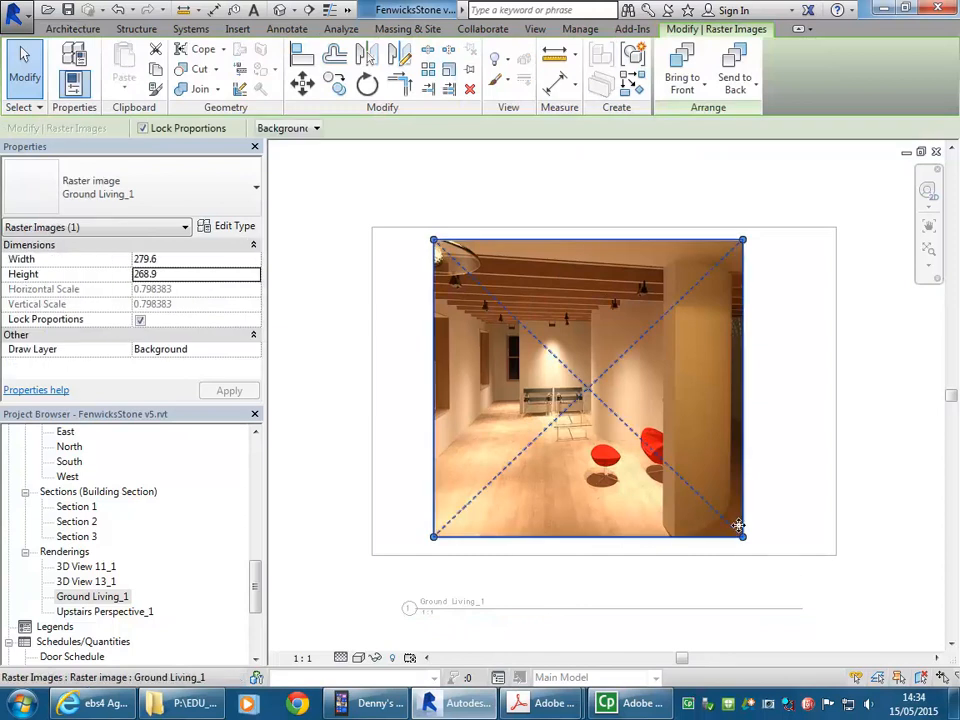
left_click_drag(745, 542, 712, 507)
right_click(557, 398)
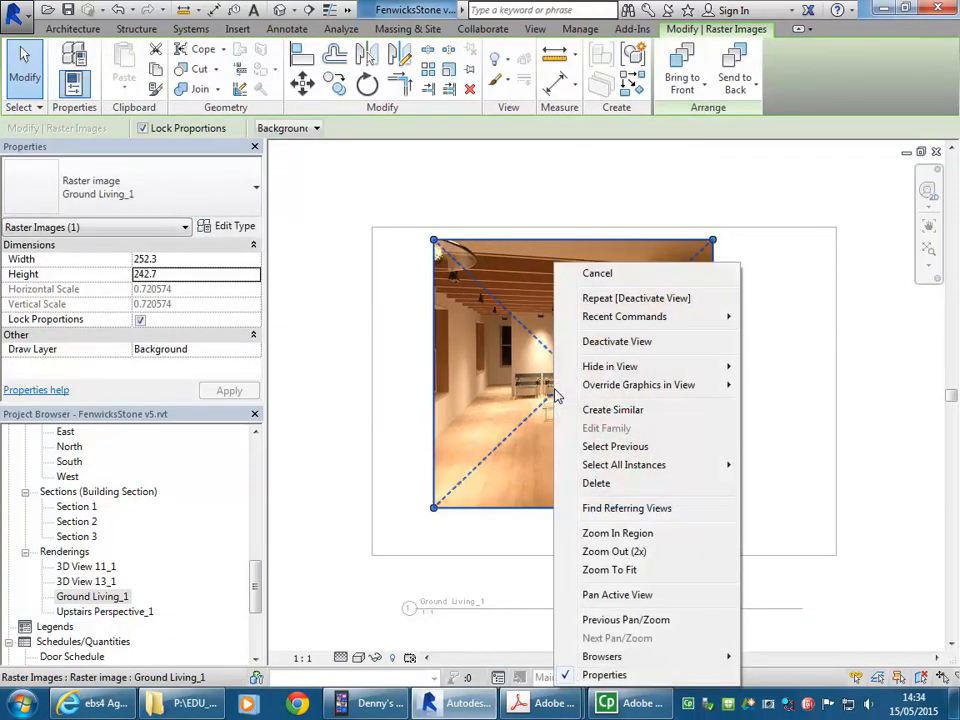
left_click(601, 342)
- Examine the viewport title, line and scale label below the sheet border
left_click(533, 608)
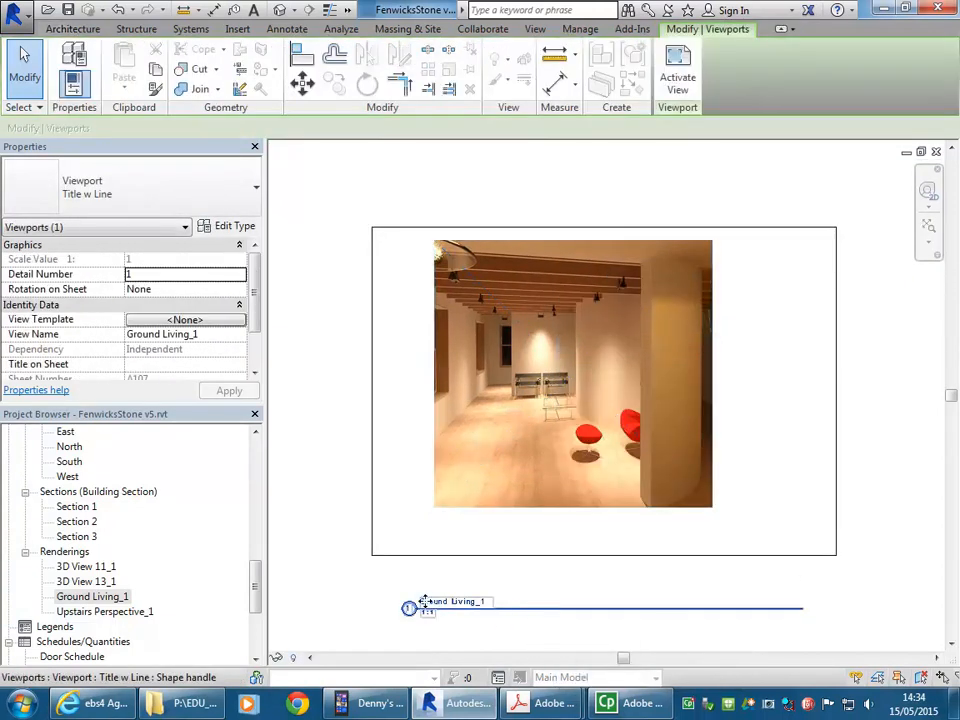
scroll(465, 575, "up", 5)
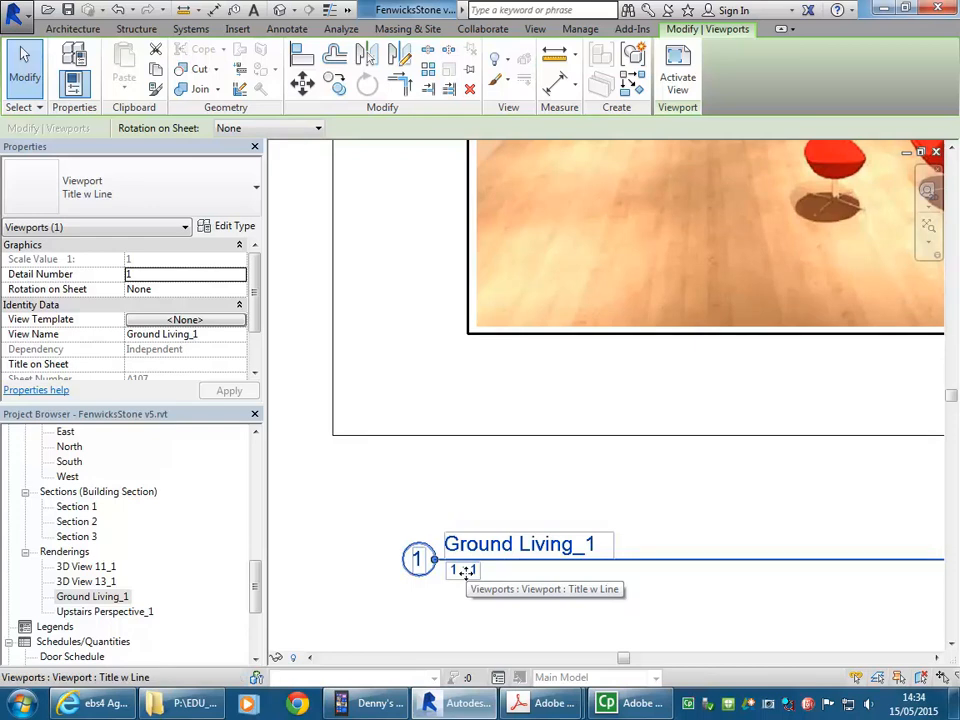
scroll(591, 263, "down", 4)
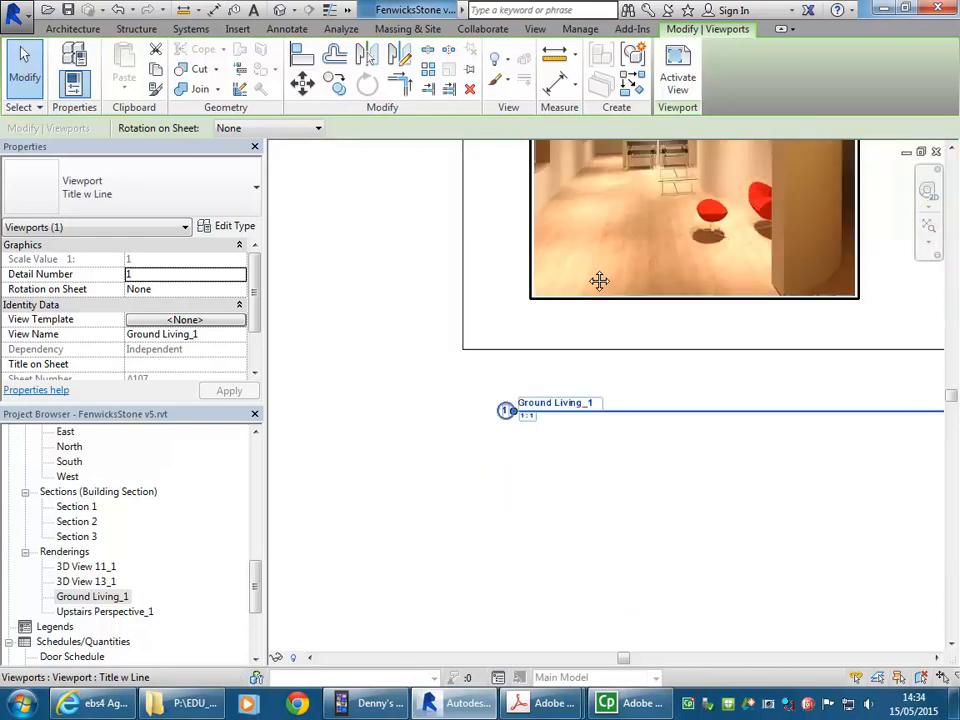
middle_click_drag(478, 414, 501, 379)
left_click(746, 381)
double_click(623, 385)
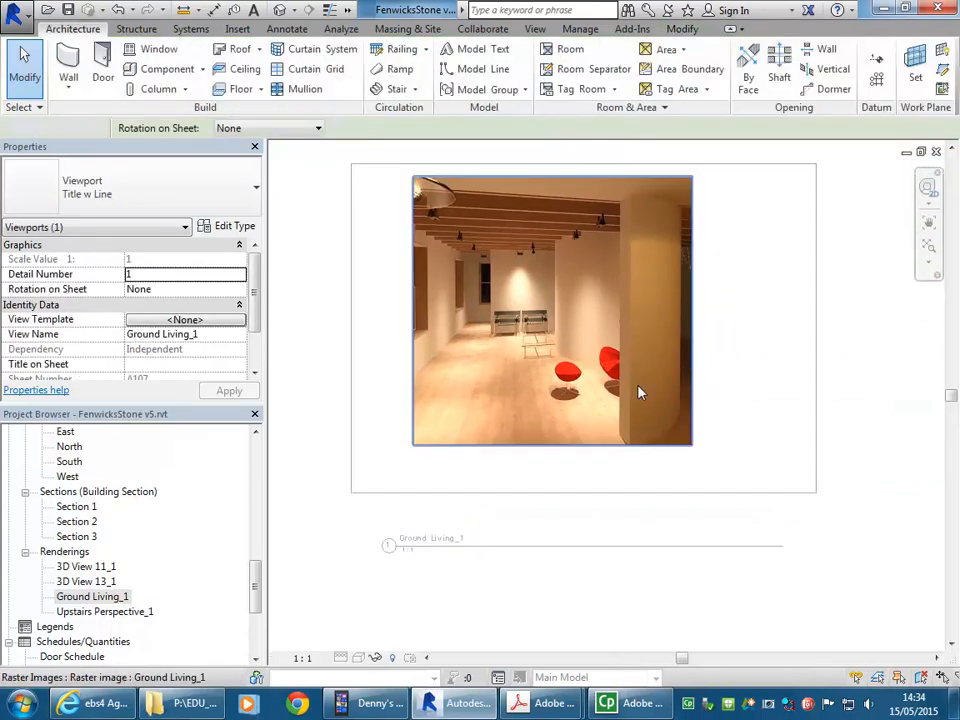
right_click(577, 303)
left_click(608, 342)
- Shift the rendering viewport slightly right and down on the sheet, and leave it selected
left_click(536, 356)
left_click_drag(536, 356, 539, 322)
key("Escape")
left_click(520, 365)
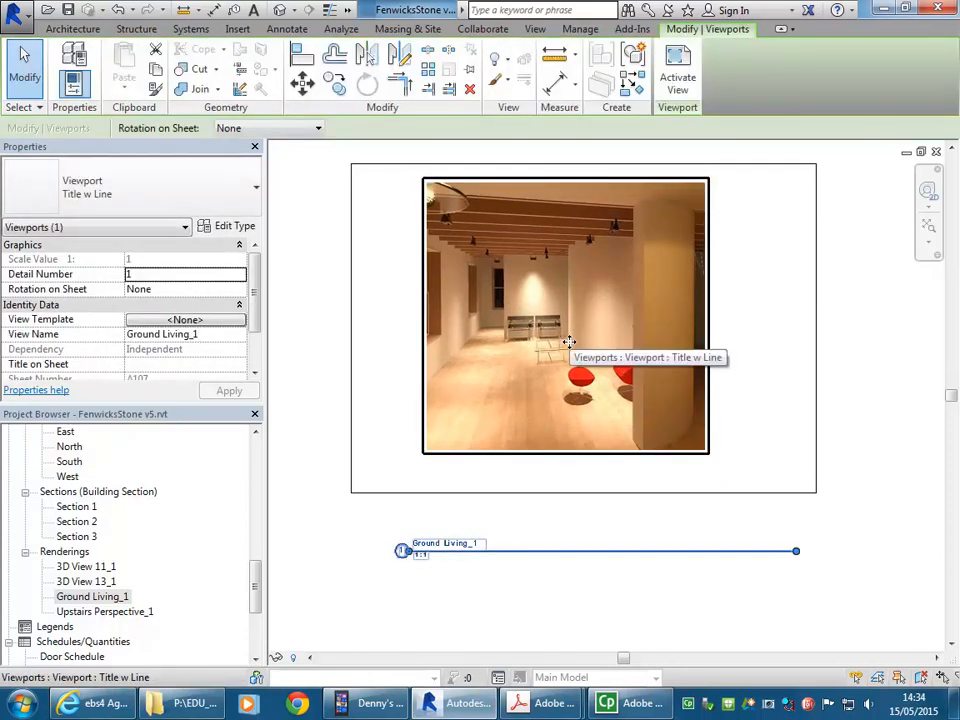
- Change the rendering's viewport type to No Title
left_click(152, 189)
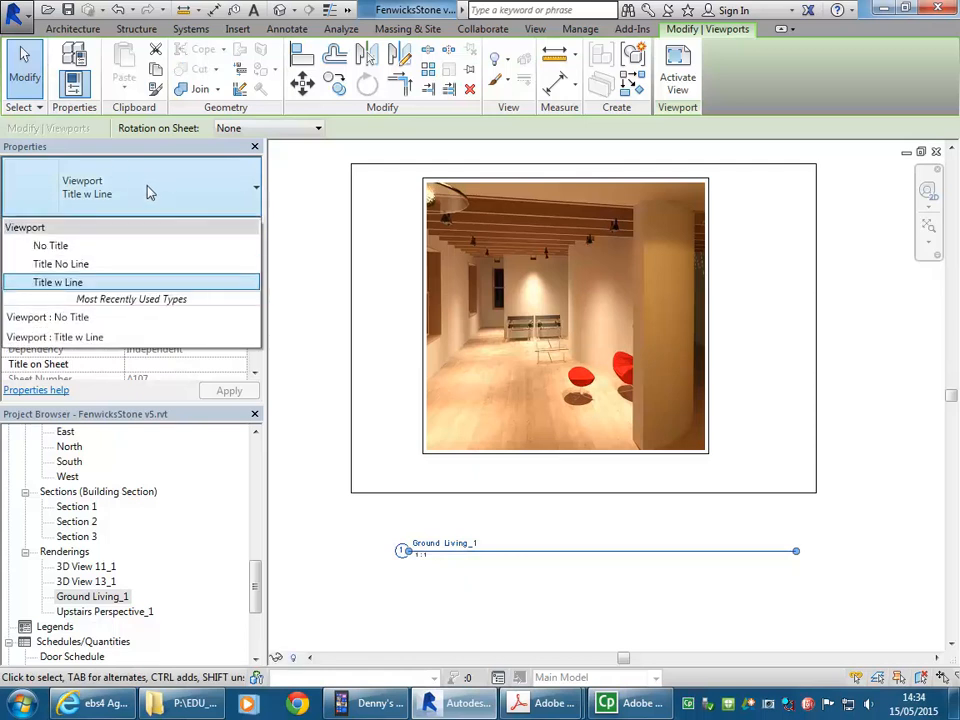
left_click(71, 248)
left_click(499, 583)
- Nudge the untitled rendering viewport a little further right and down towards the sheet's centre
left_click(553, 369)
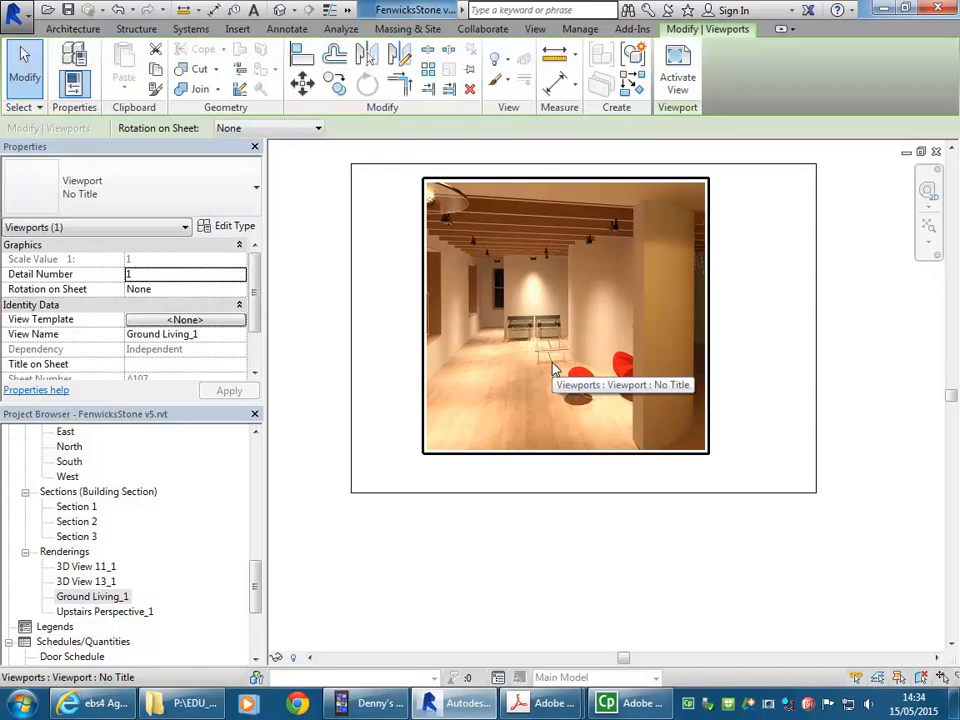
left_click_drag(553, 369, 561, 376)
left_click(533, 540)
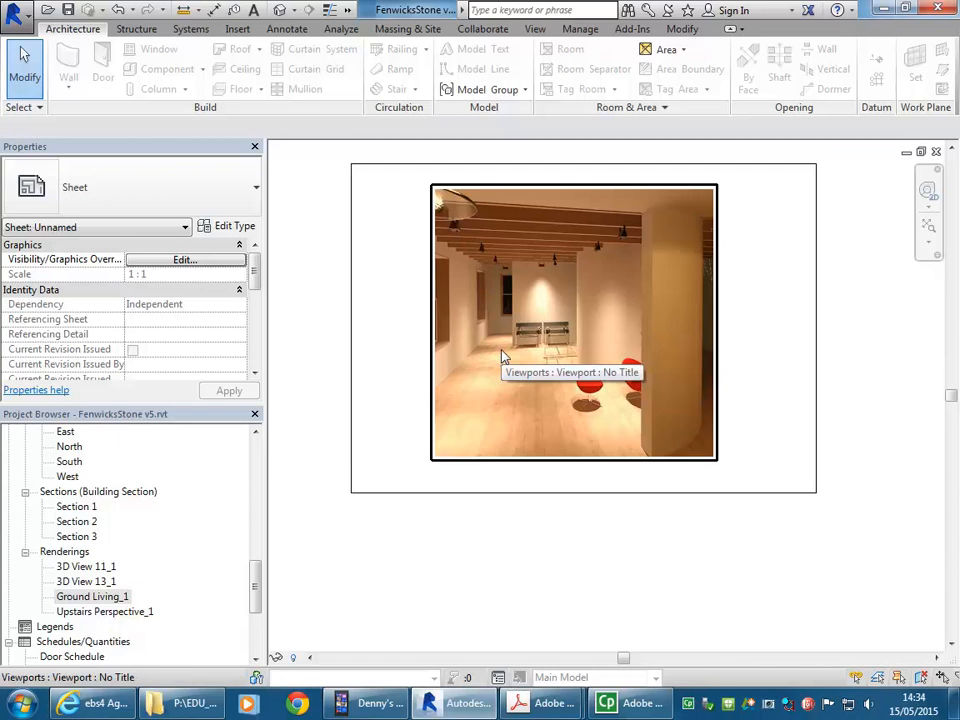
- Shift the Ground Living rendering viewport slightly to the right on its sheet and deselect it
left_click_drag(503, 357, 508, 357)
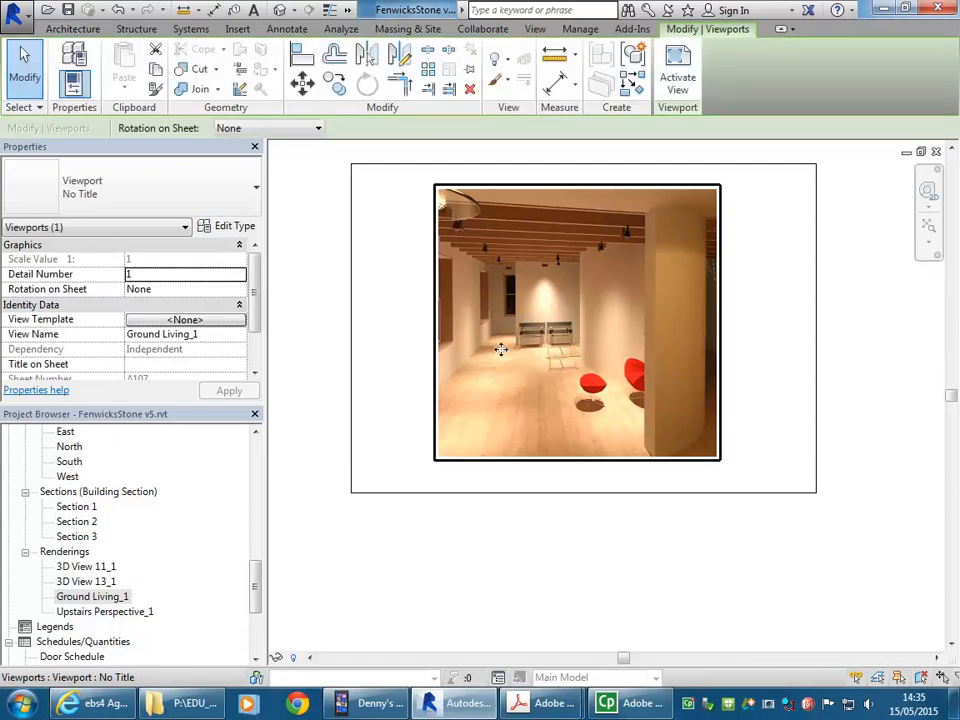
left_click(391, 344)
- Open sheets A102, A103, A104 and A105 one after another to review their layouts
left_click_drag(253, 577, 253, 604)
double_click(98, 584)
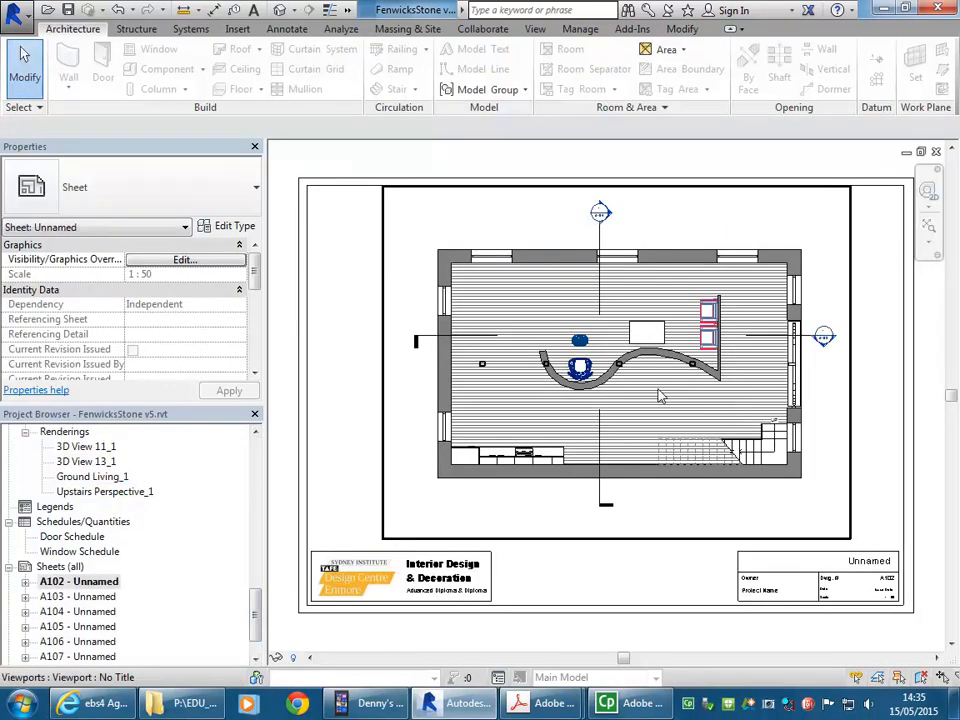
double_click(82, 599)
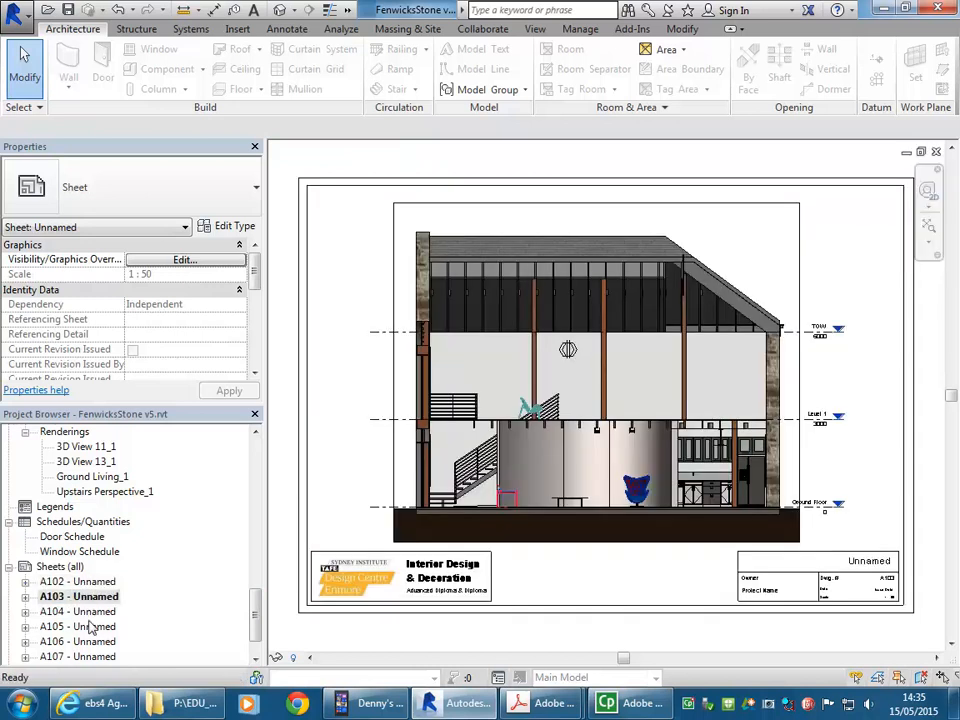
double_click(82, 612)
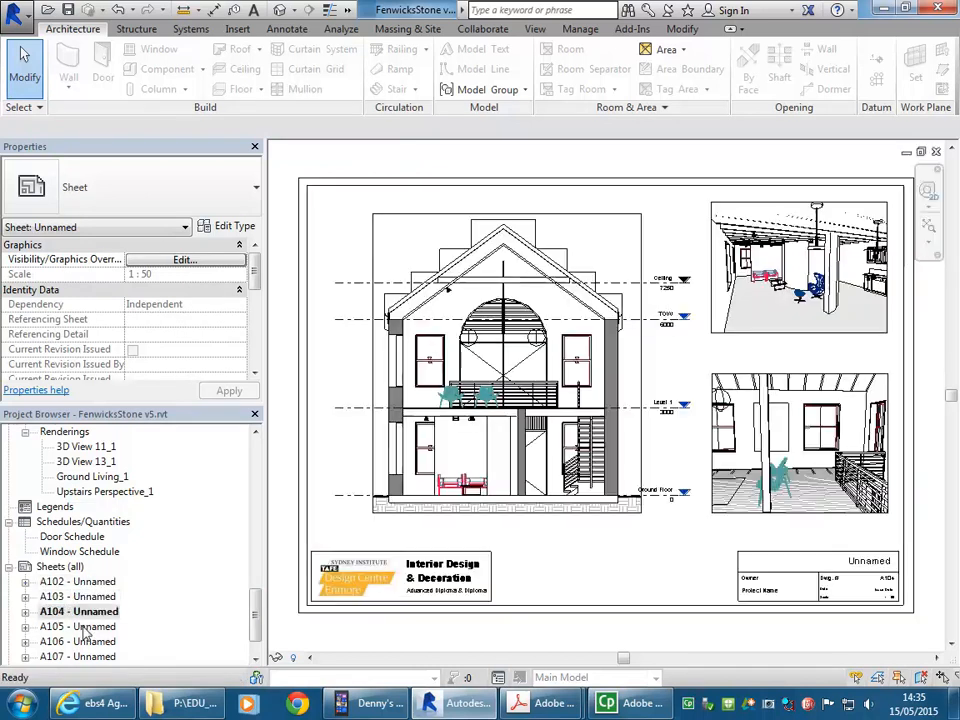
double_click(85, 627)
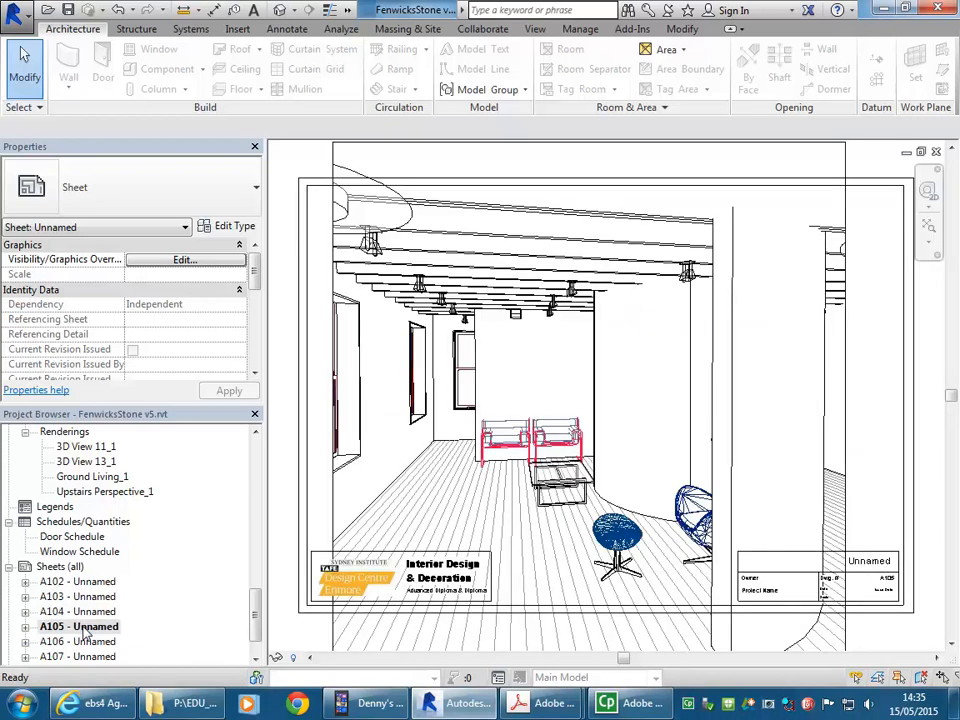
- Delete sheet A105 from the project and open sheet A106
right_click(85, 627)
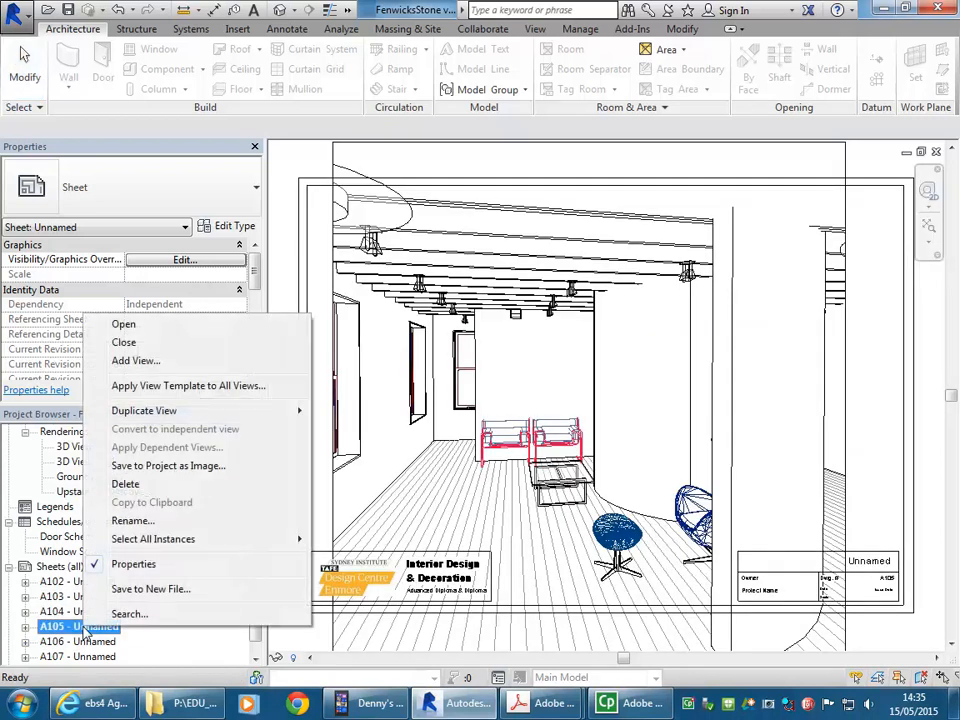
left_click(124, 484)
double_click(72, 627)
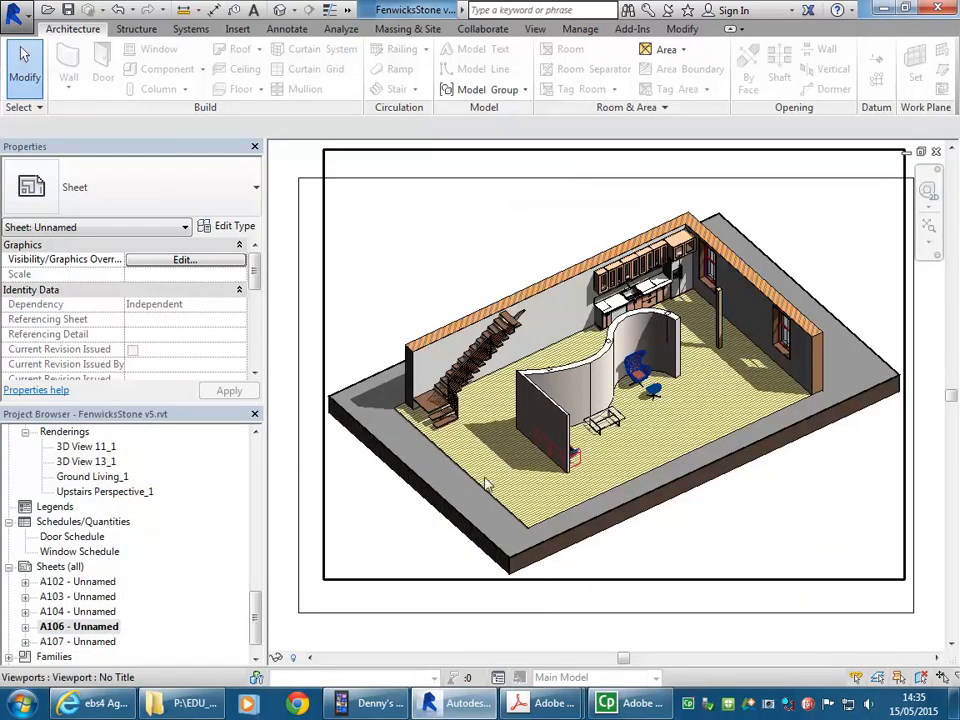
- Return to sheet A102 to examine its floor plan viewport and the annotation tools offered for it
left_click(60, 567)
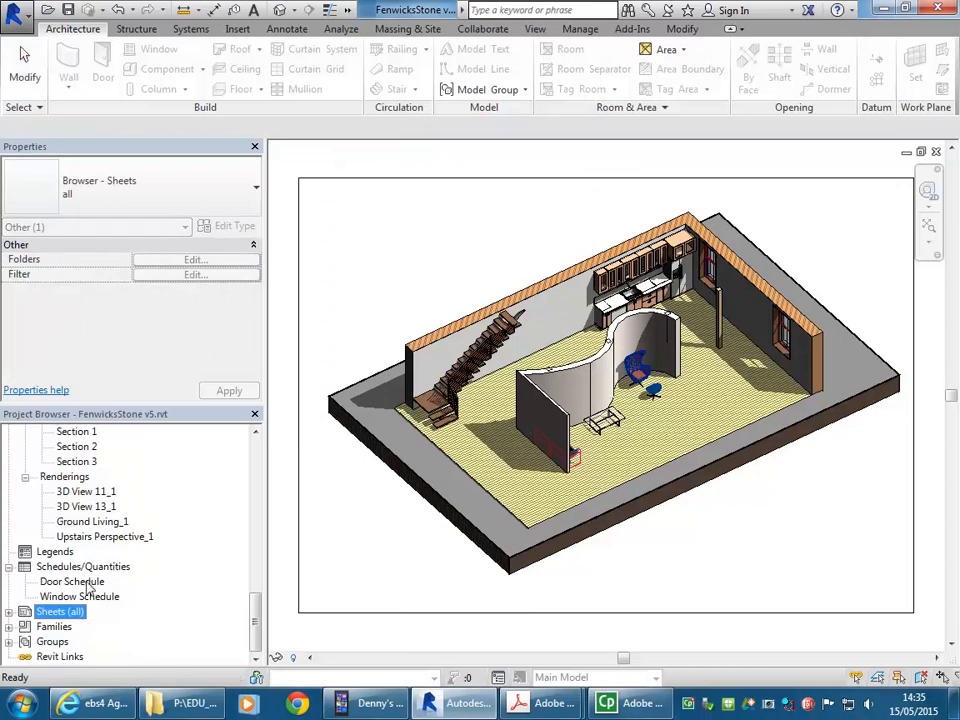
double_click(78, 597)
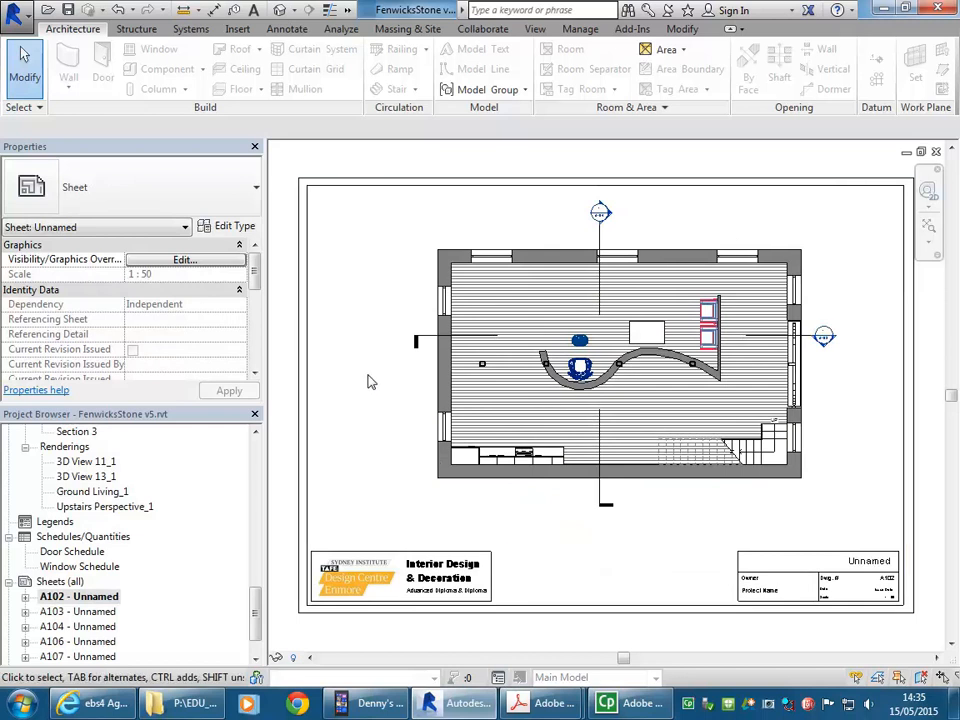
left_click(566, 390)
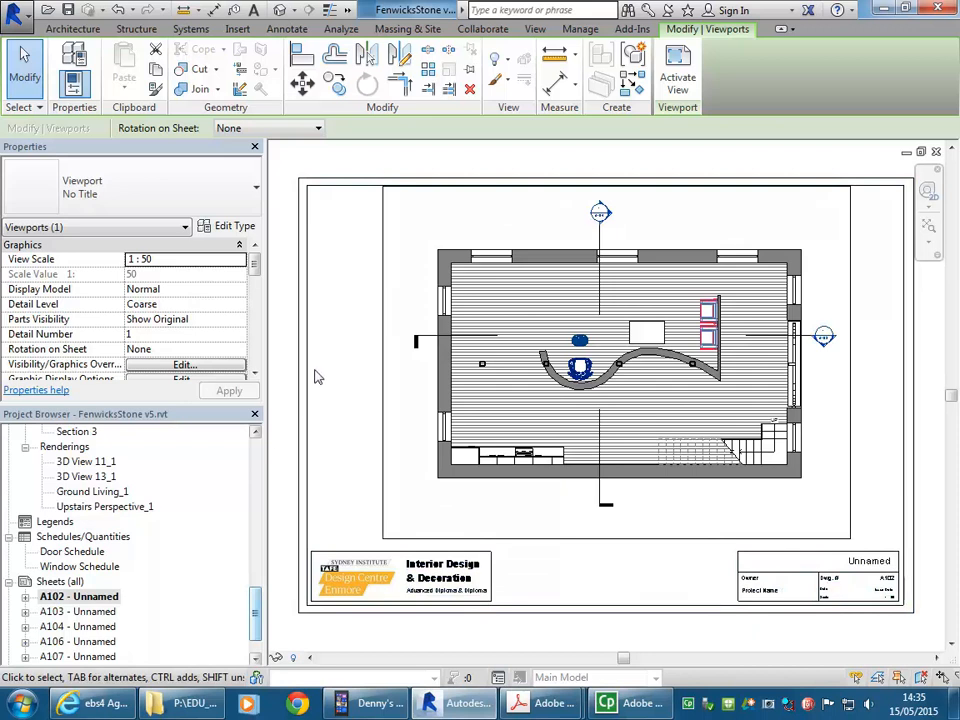
left_click(352, 364)
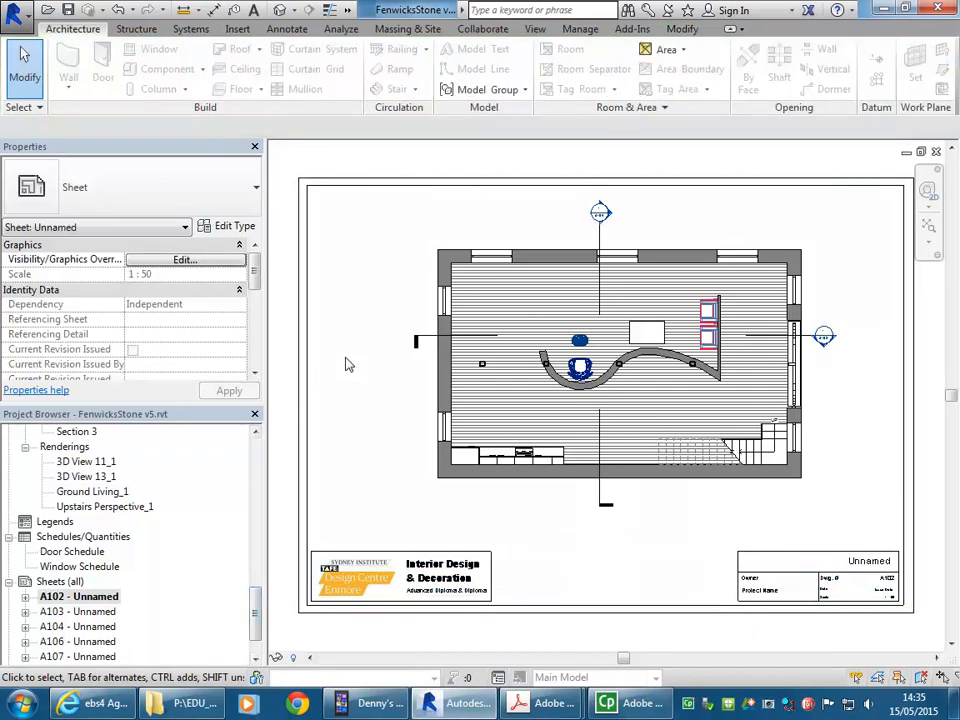
left_click(286, 29)
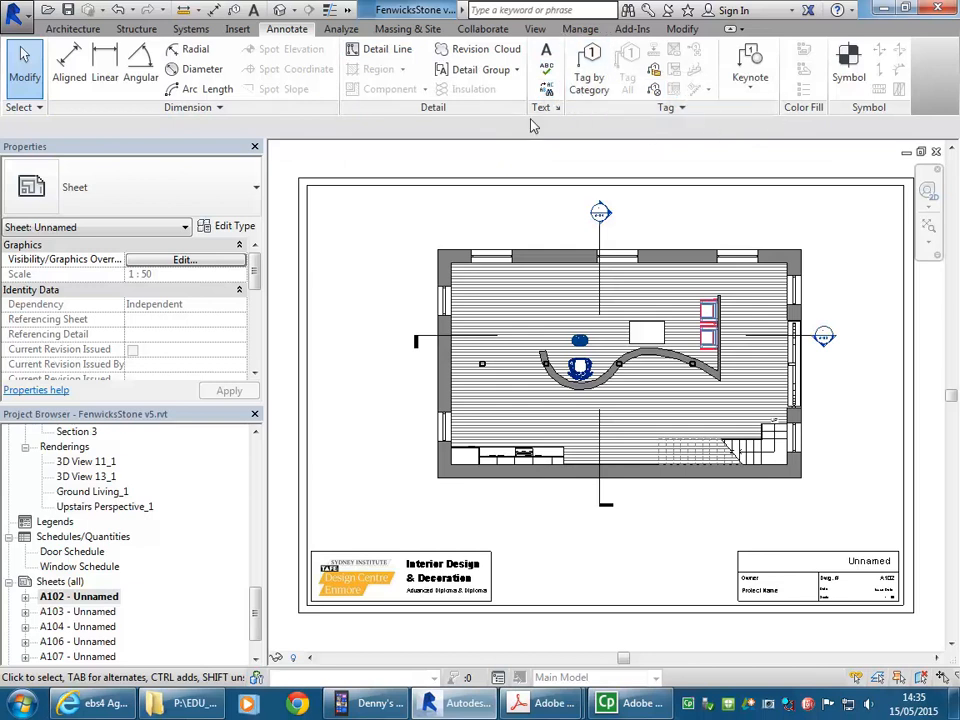
left_click(370, 252)
- Open the Ground Floor plan and examine its dimensions and reference planes
left_click_drag(257, 610, 255, 420)
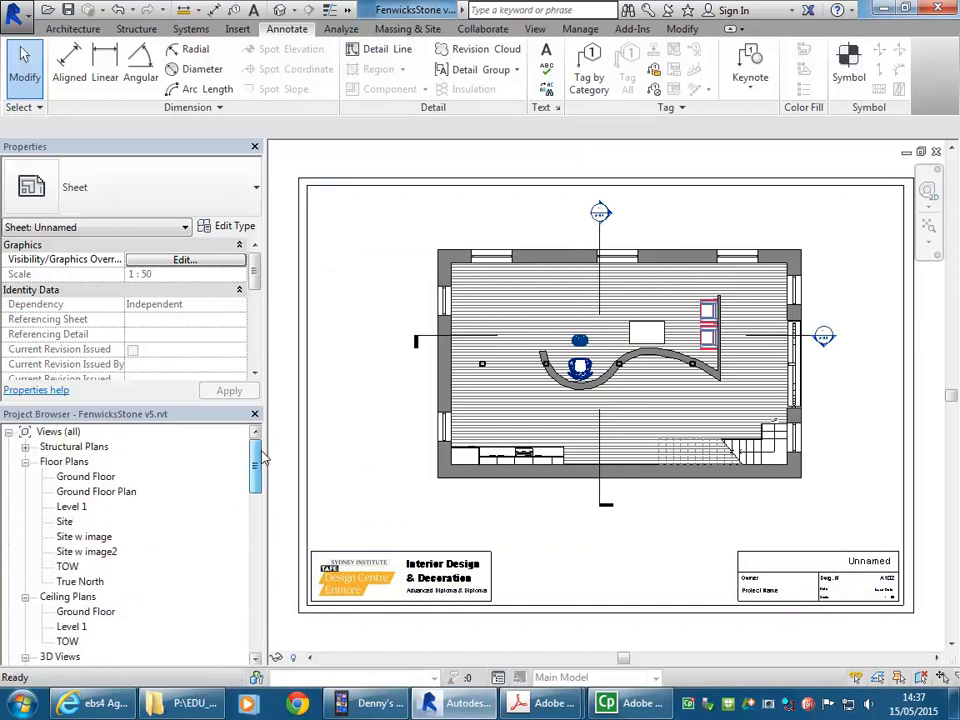
double_click(86, 477)
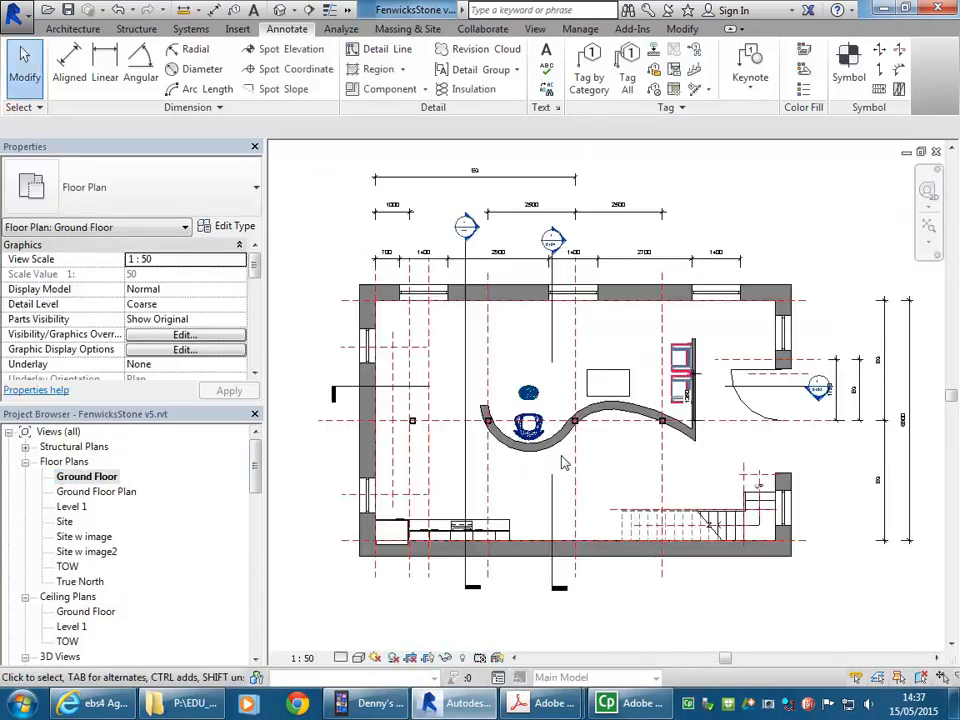
scroll(341, 240, "down", 3)
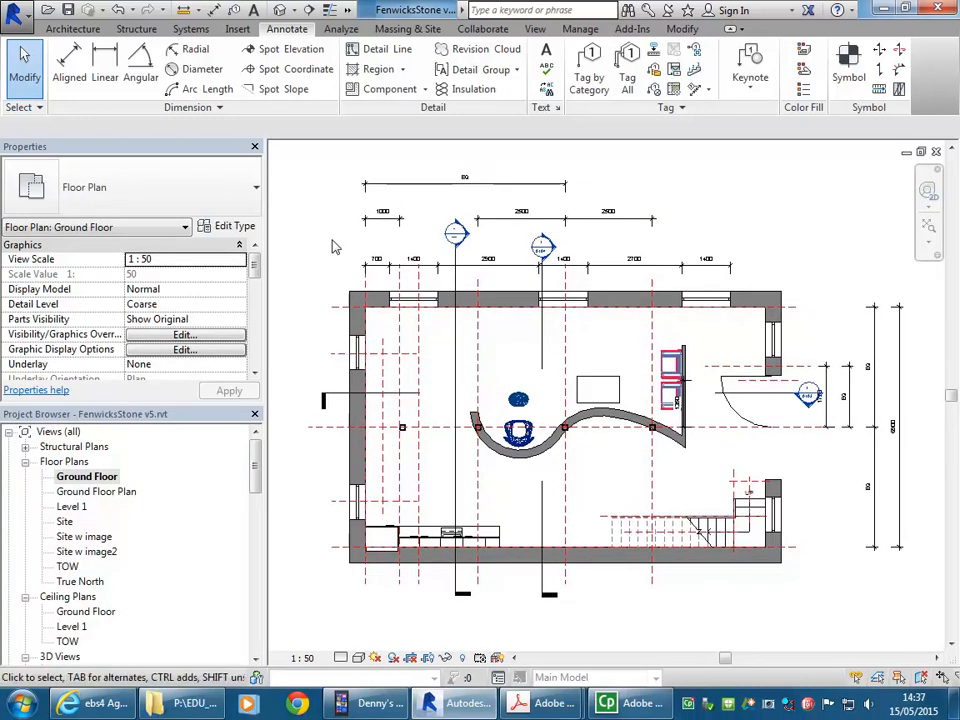
scroll(335, 266, "up", 1)
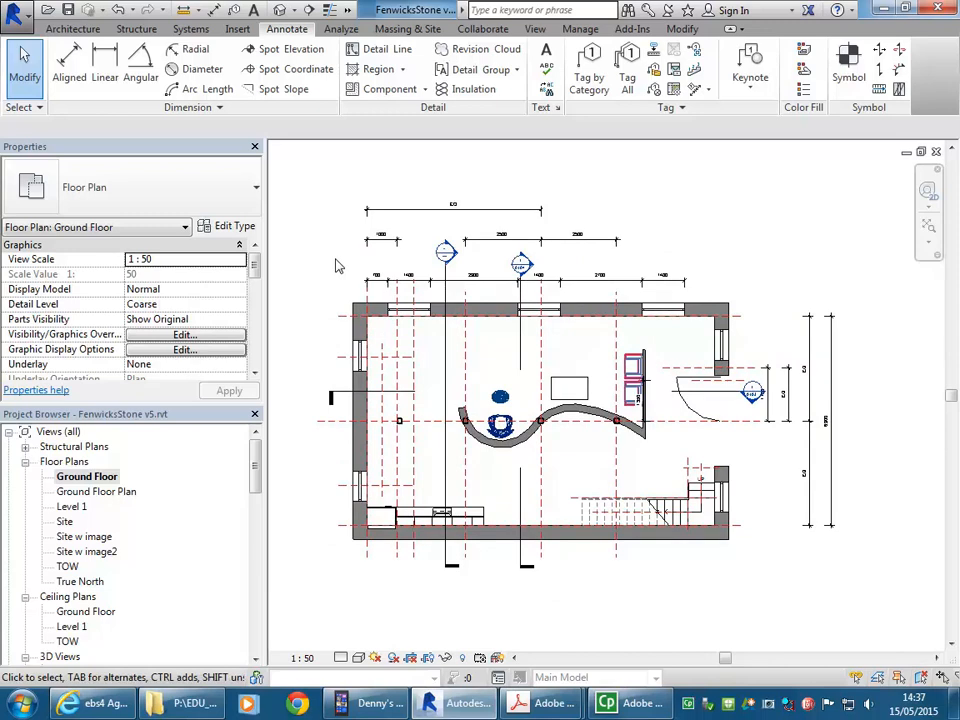
left_click(617, 479)
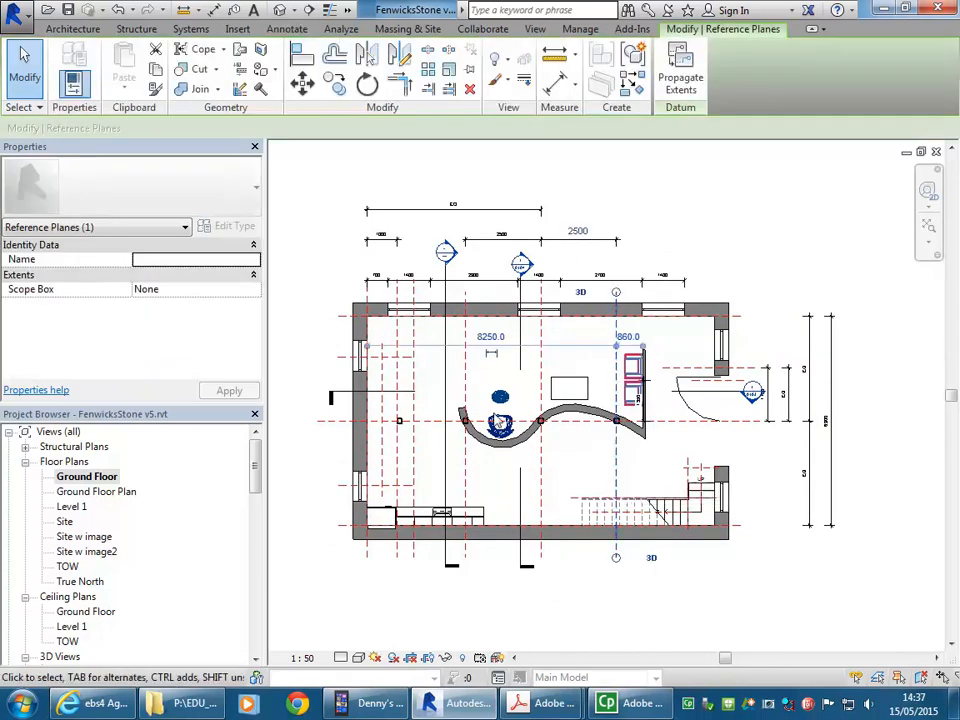
left_click(309, 243)
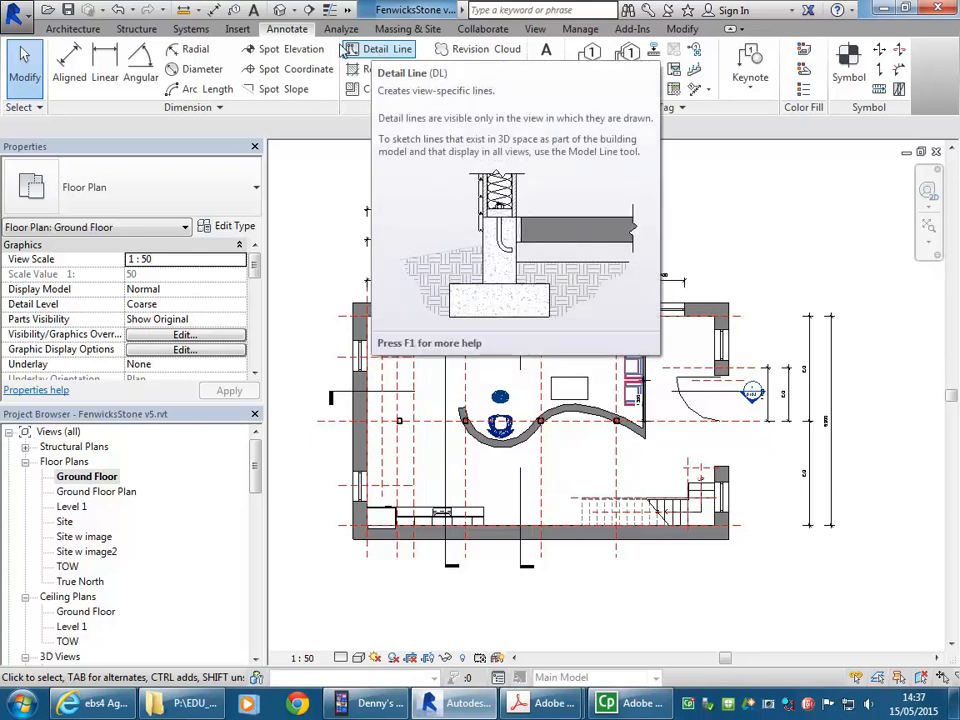
- Review the line styles available for detail lines, skipping the project save, and leave the command without drawing
left_click(373, 50)
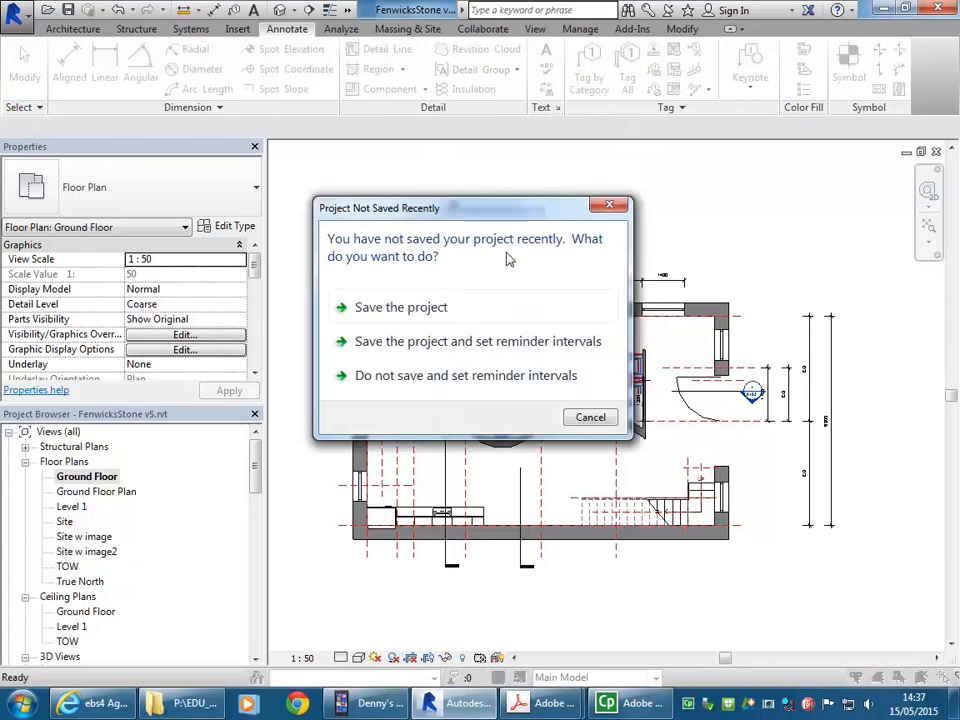
left_click(589, 419)
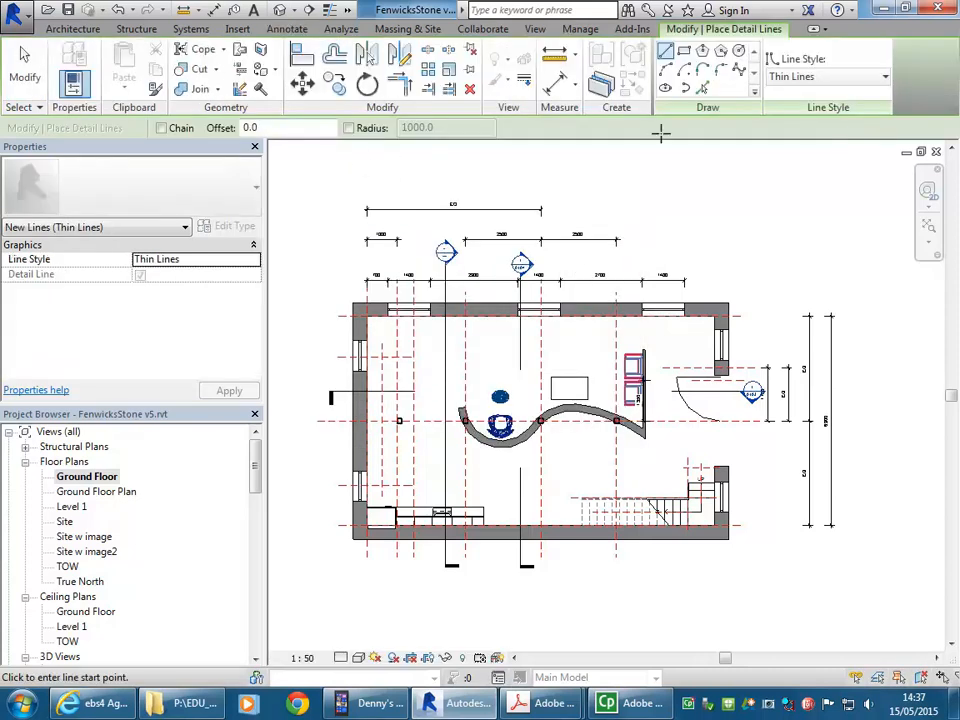
left_click(818, 76)
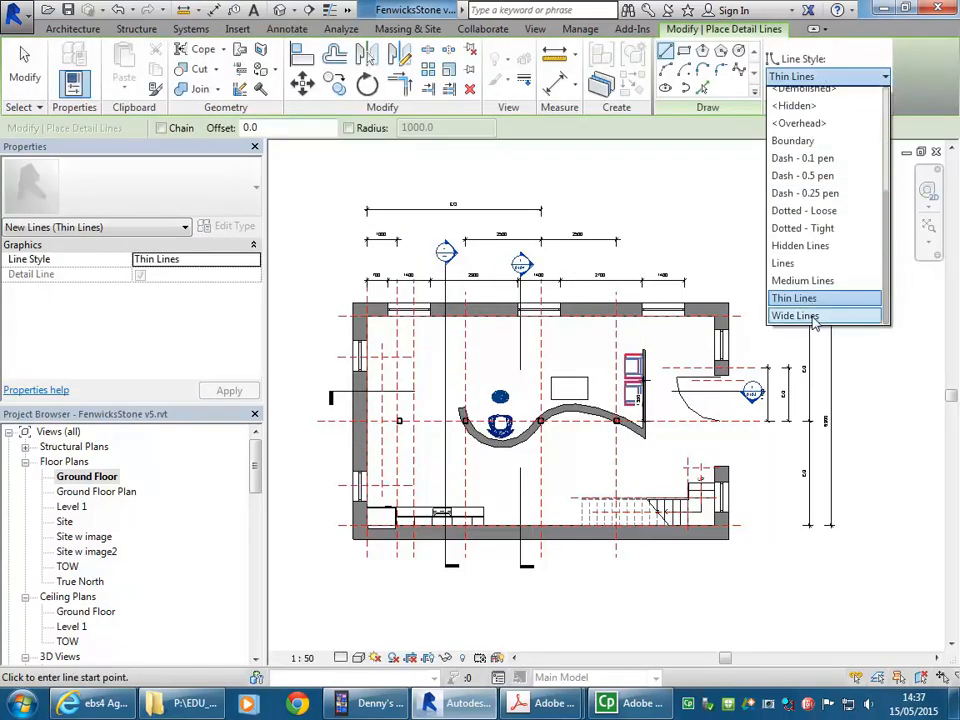
scroll(815, 318, "up", 4)
scroll(806, 310, "down", 1)
scroll(806, 310, "down", 3)
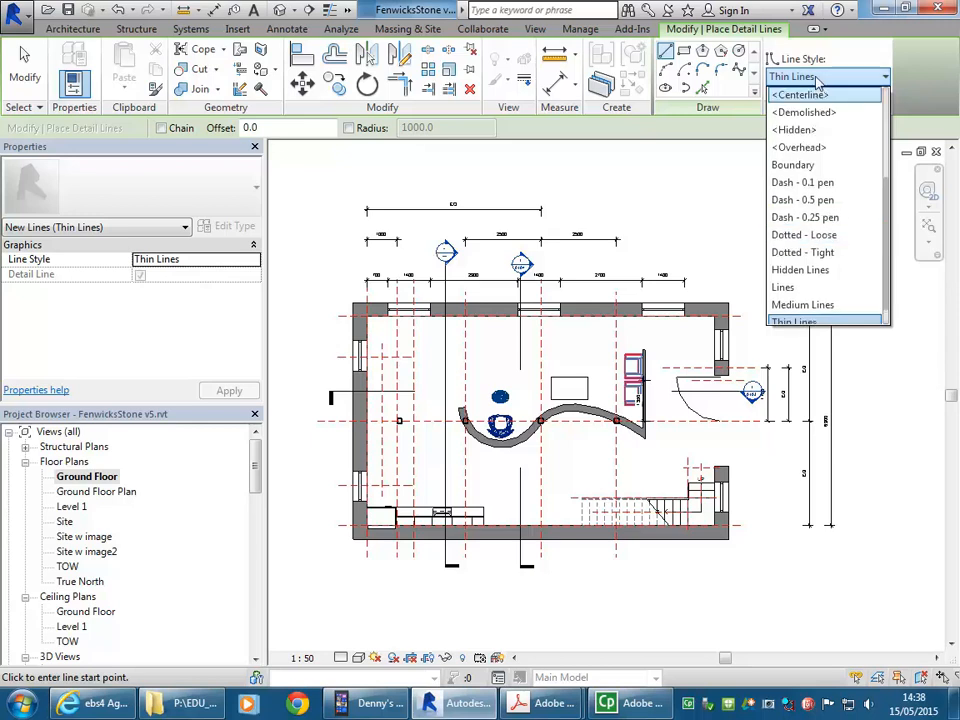
left_click(696, 150)
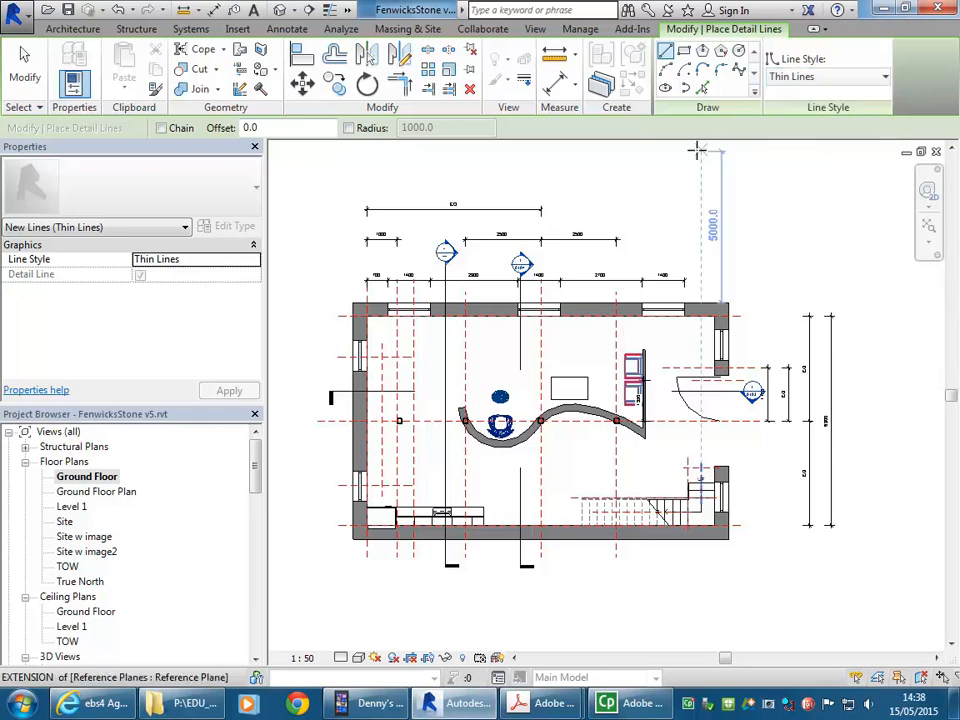
middle_click_drag(575, 236, 615, 225)
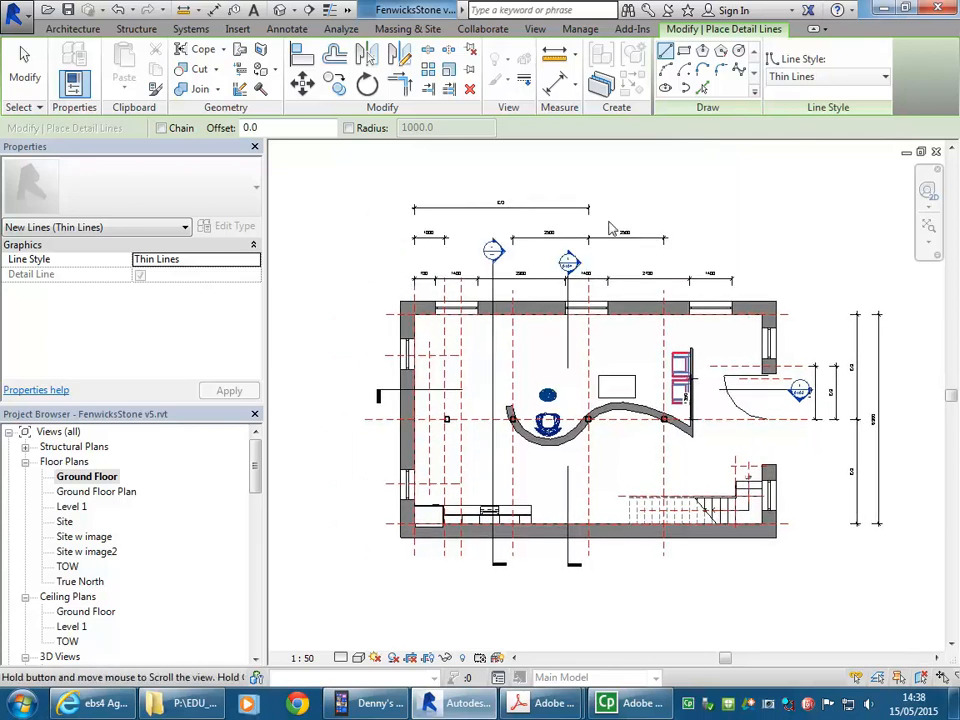
right_click(717, 153)
left_click(722, 158)
right_click(730, 164)
left_click(757, 175)
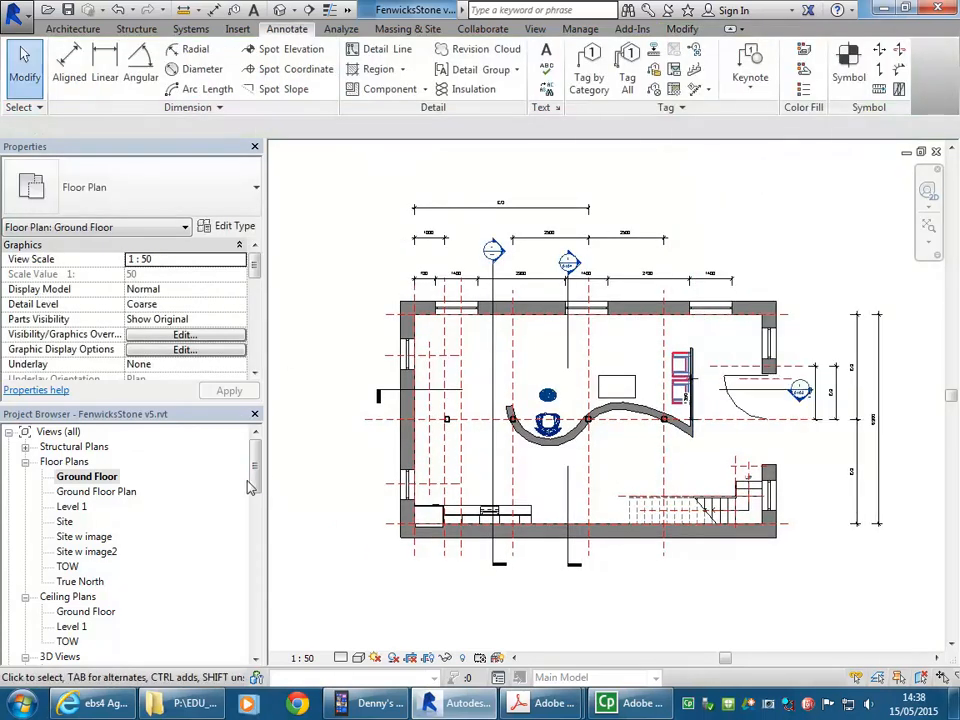
- Open the {3D} view and orient it isometrically to the top, front and right corner
left_click_drag(255, 465, 257, 545)
double_click(66, 611)
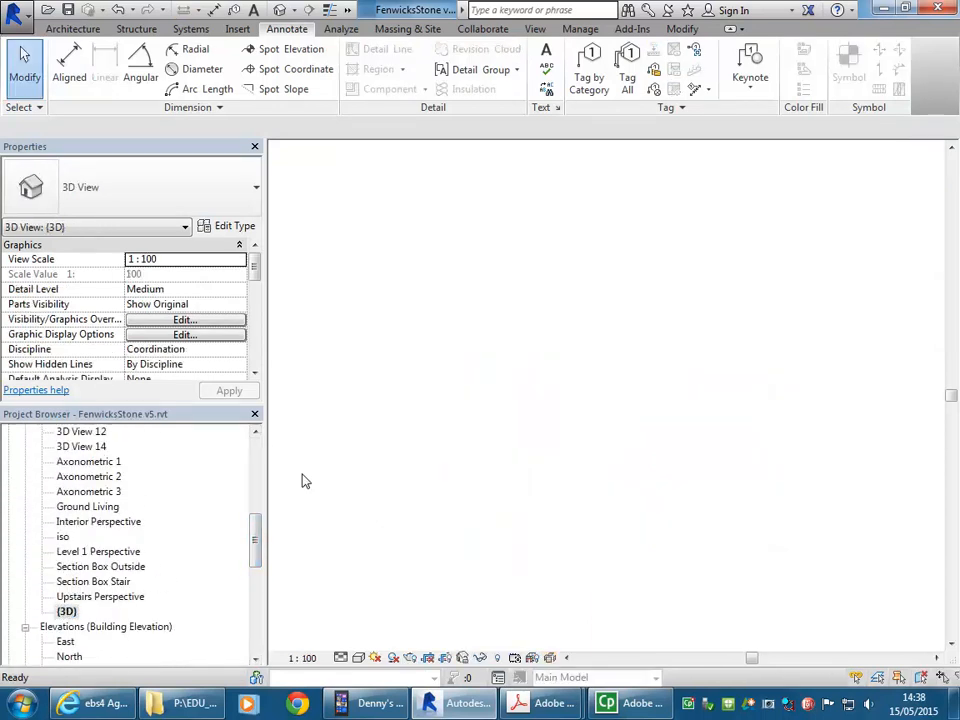
middle_click_drag(549, 347, 522, 358)
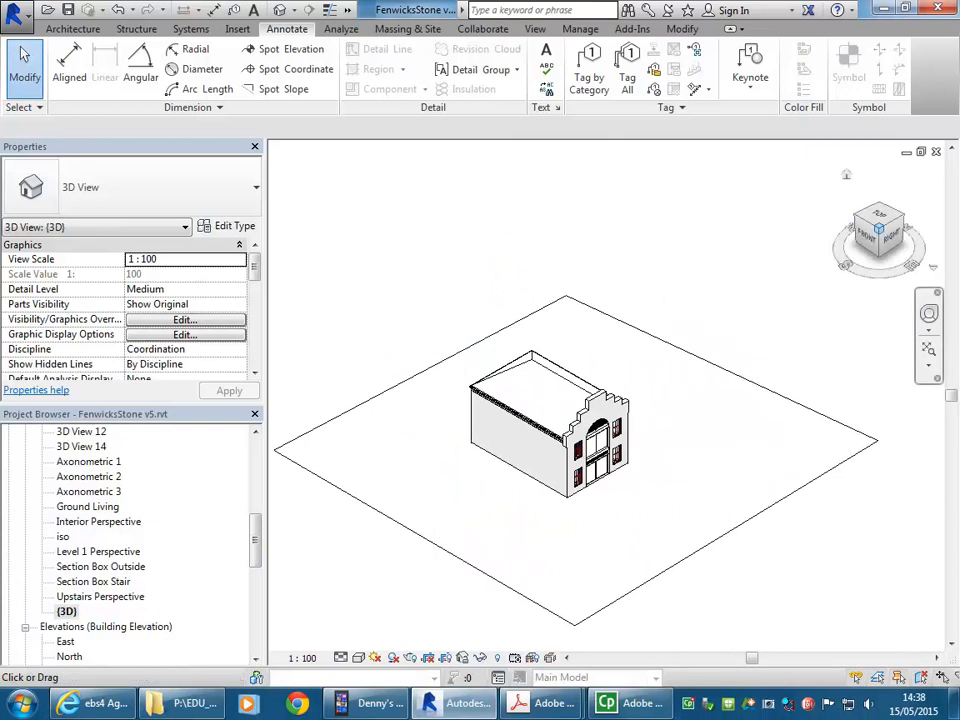
left_click(879, 229)
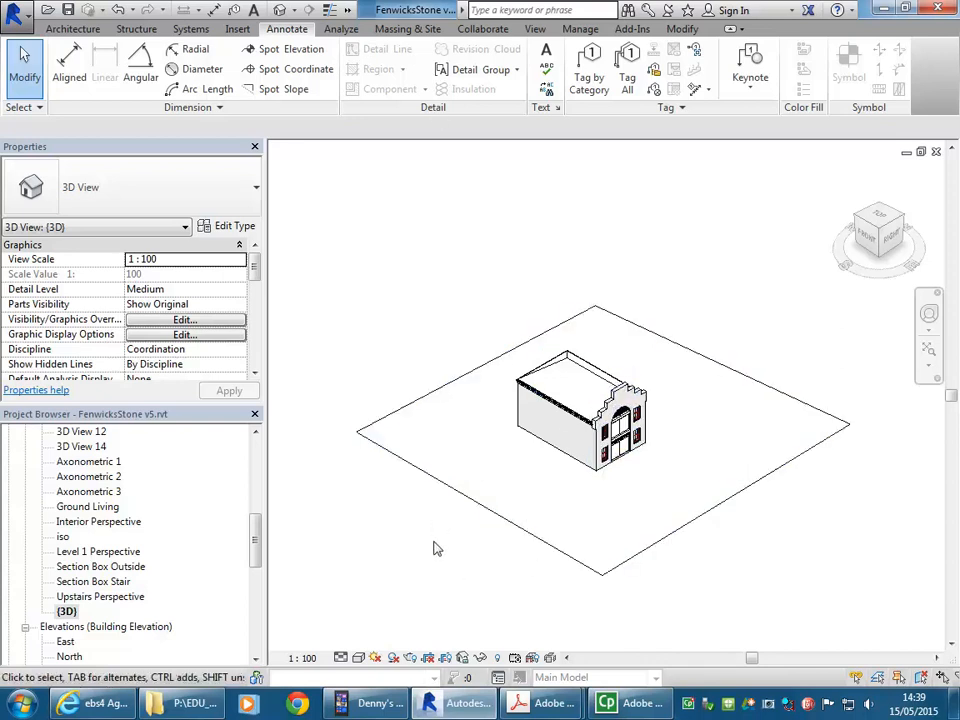
- Duplicate the {3D} view without detailing
right_click(66, 611)
mouse_move(120, 400)
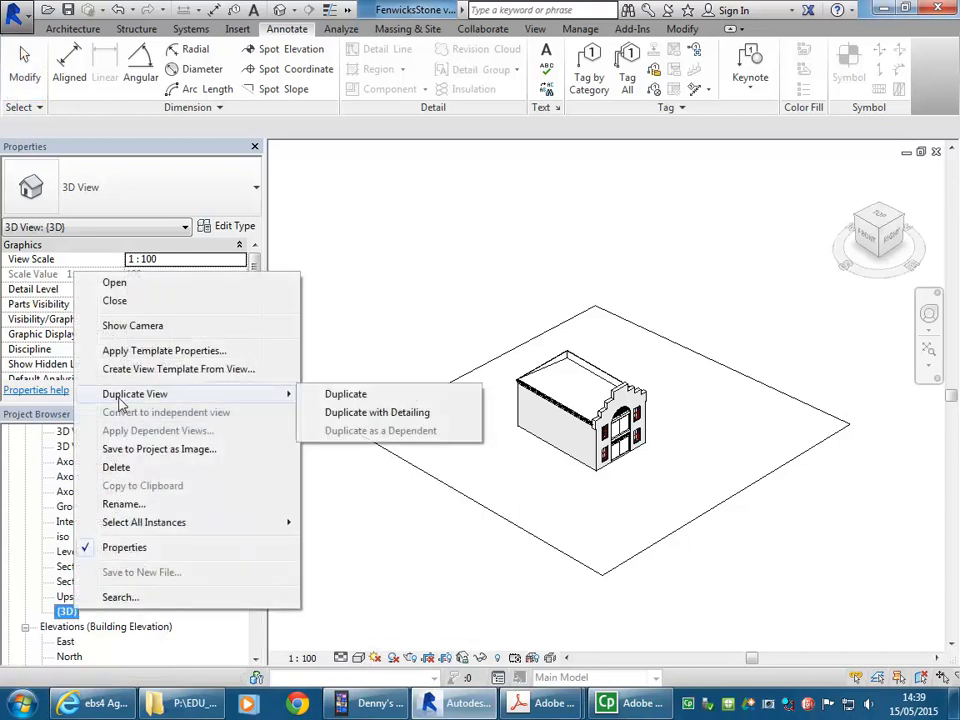
left_click(345, 395)
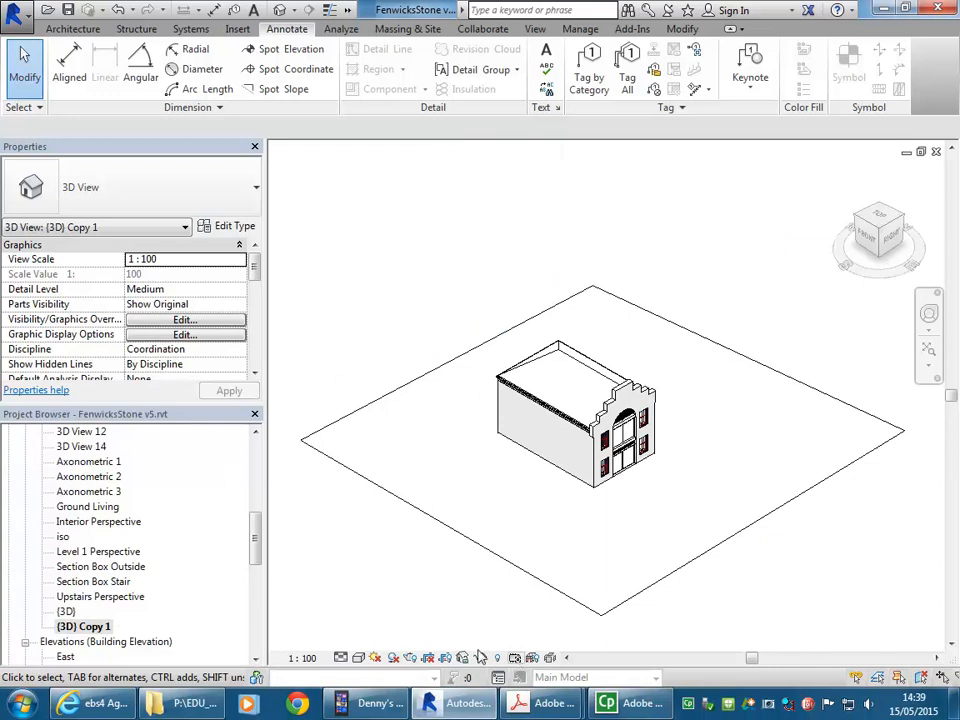
- Rename the duplicated 3D view as Iso Expolded 1
right_click(88, 625)
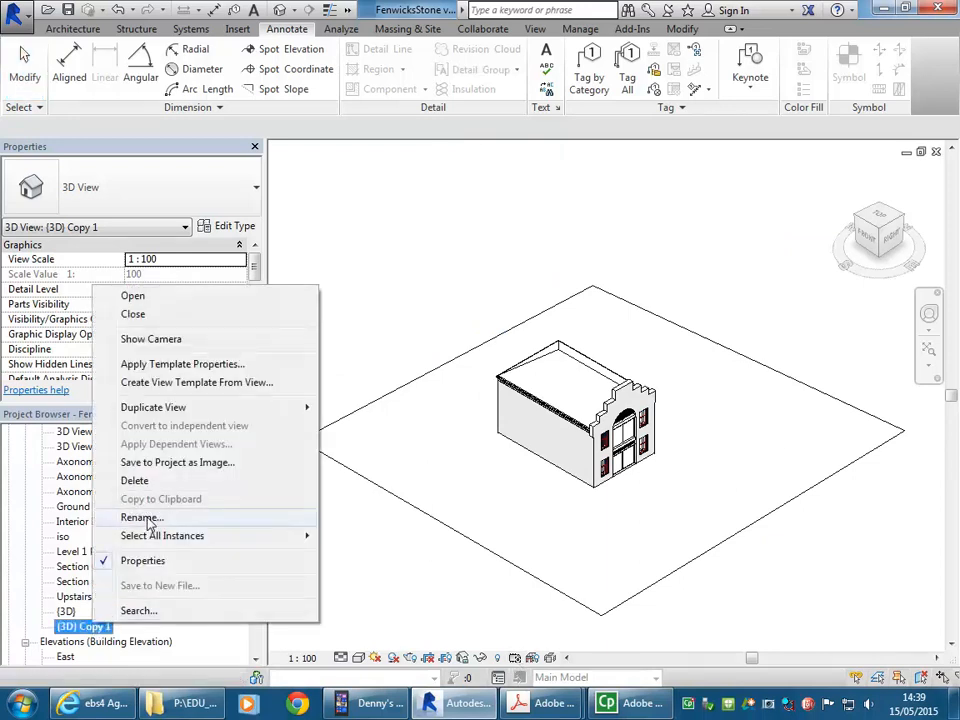
left_click(140, 517)
type("Iso")
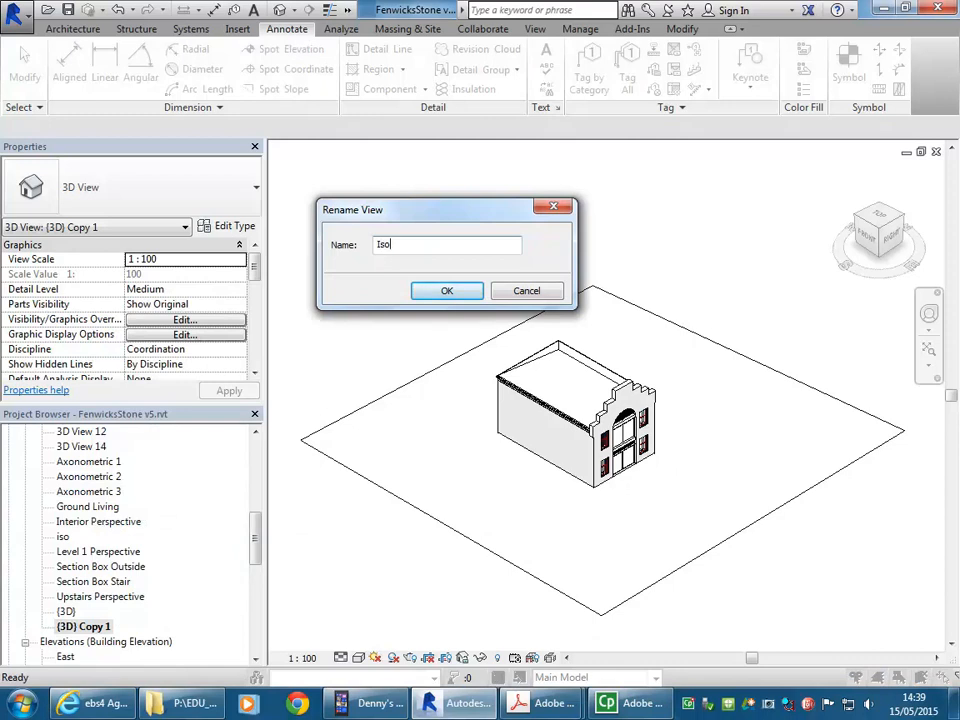
type(" Exploded 1")
left_click(446, 291)
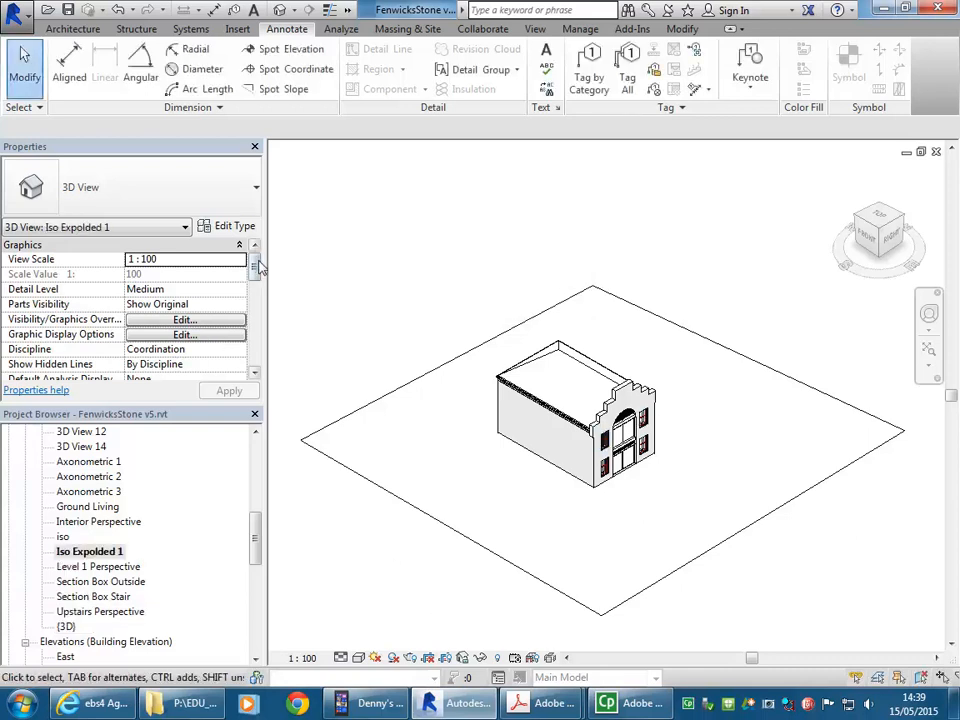
left_click(82, 556)
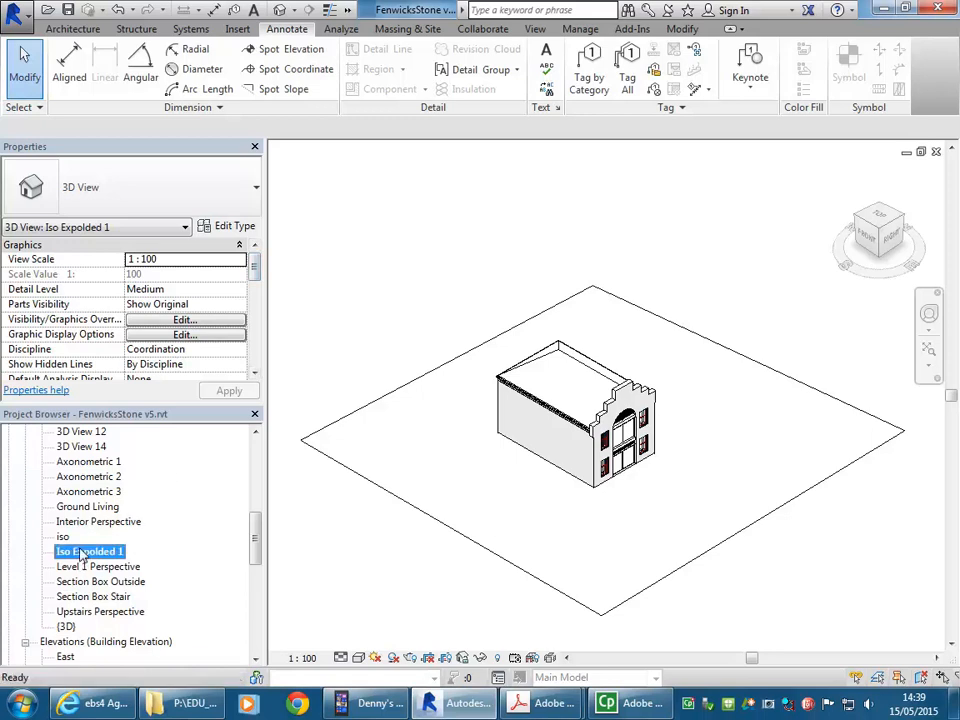
left_click(450, 268)
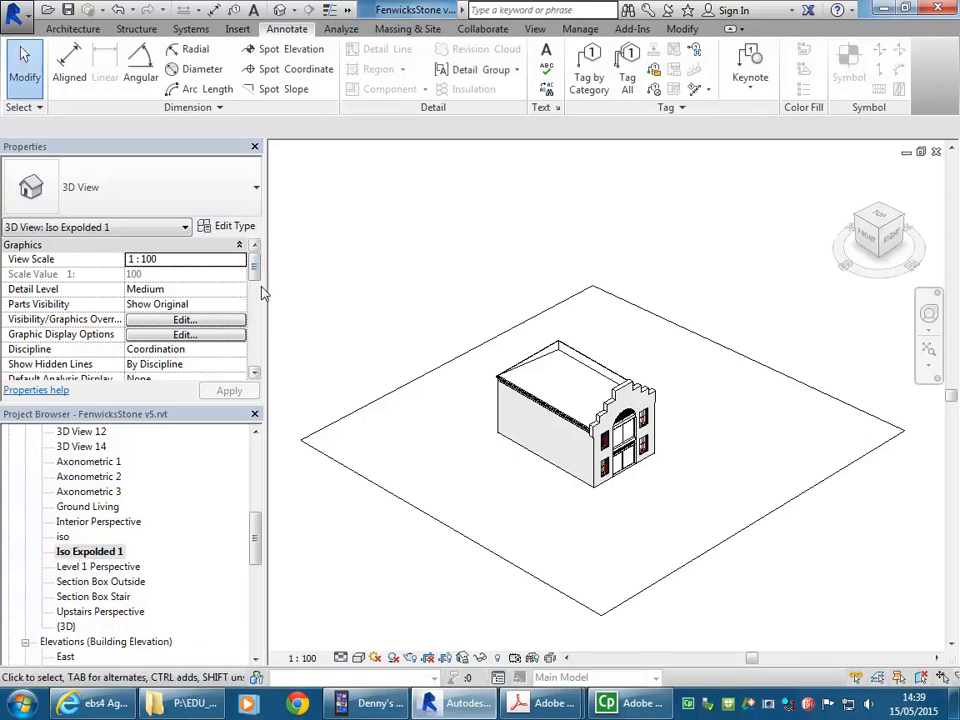
- Turn on the section box for the Iso Expolded 1 view and pull its front side in toward the building
left_click_drag(256, 268, 210, 333)
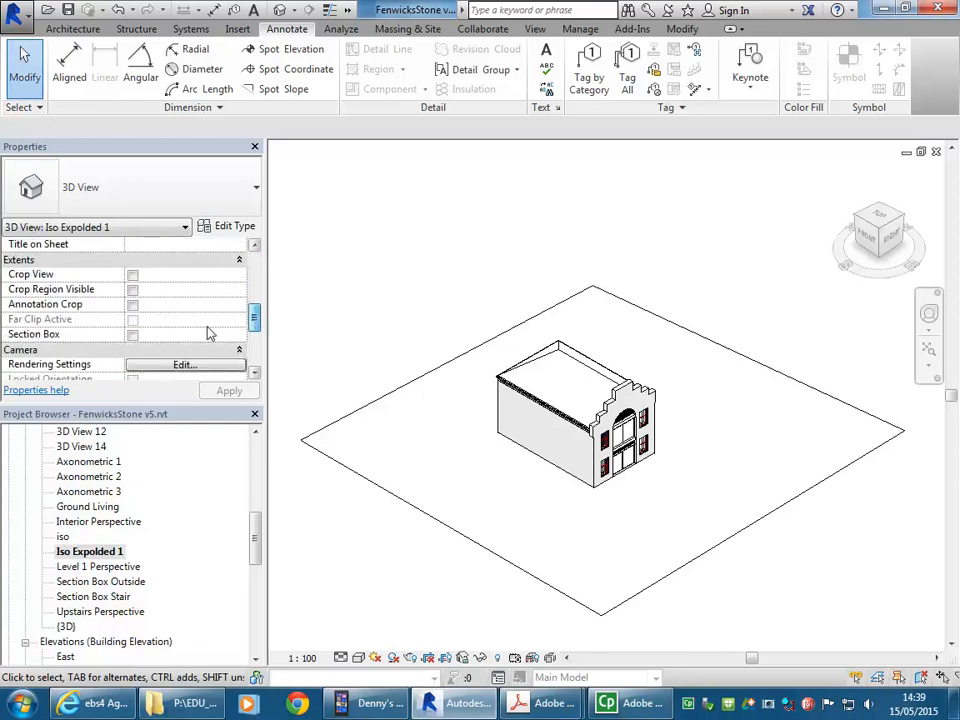
left_click(132, 335)
left_click(504, 512)
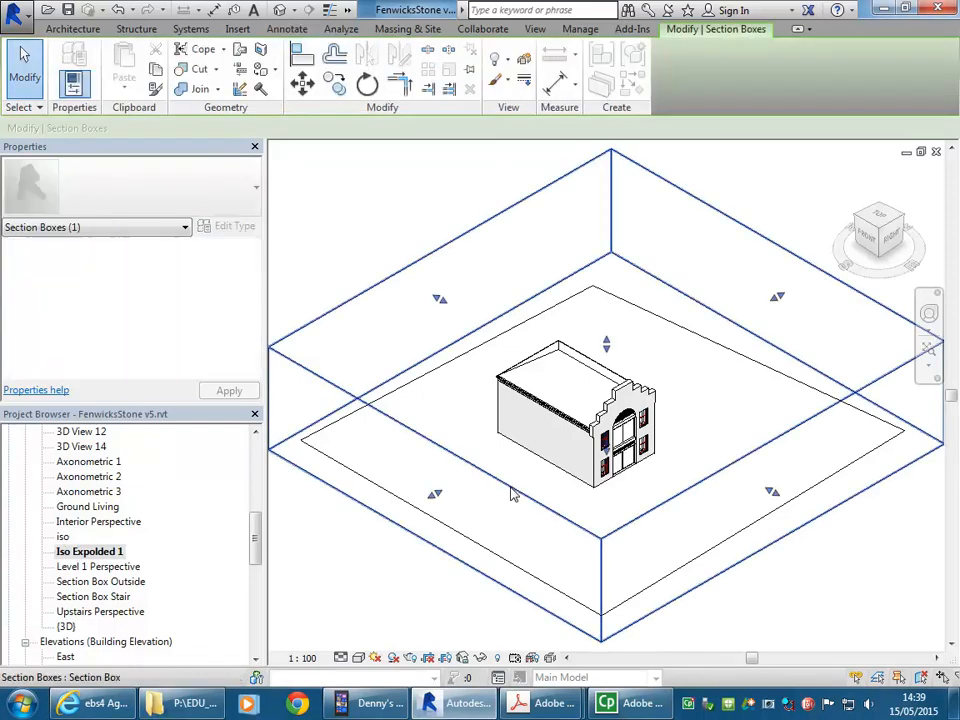
left_click_drag(435, 497, 542, 429)
key("Escape")
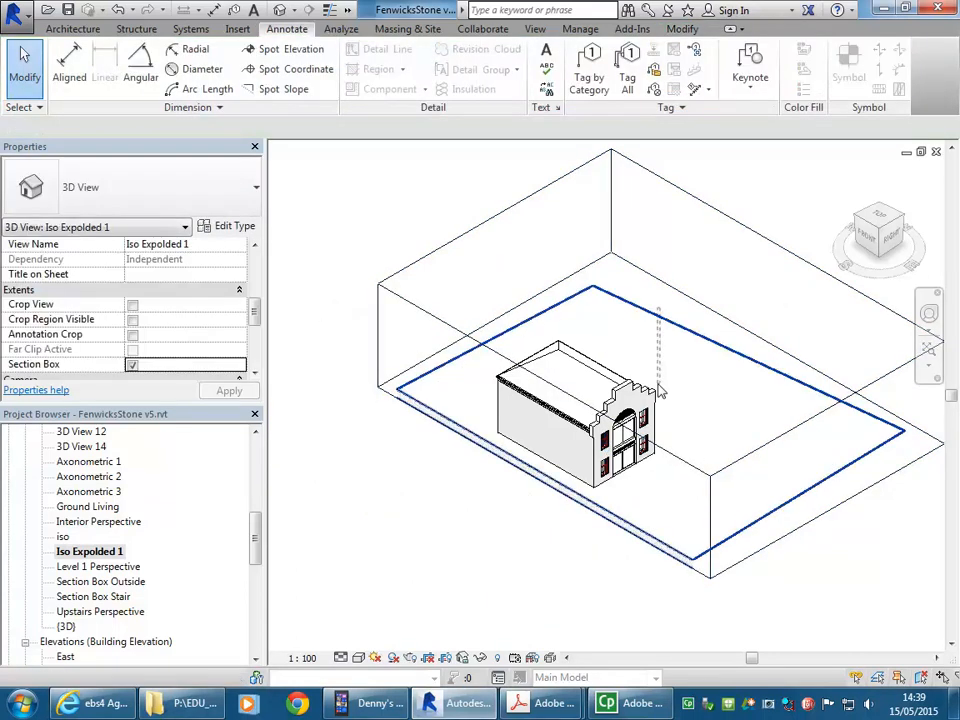
- Lower the section box's top to just above the upper floor and pull its right and back sides in toward the building
left_click(683, 294)
left_click_drag(660, 314, 660, 376)
left_click_drag(826, 493, 691, 413)
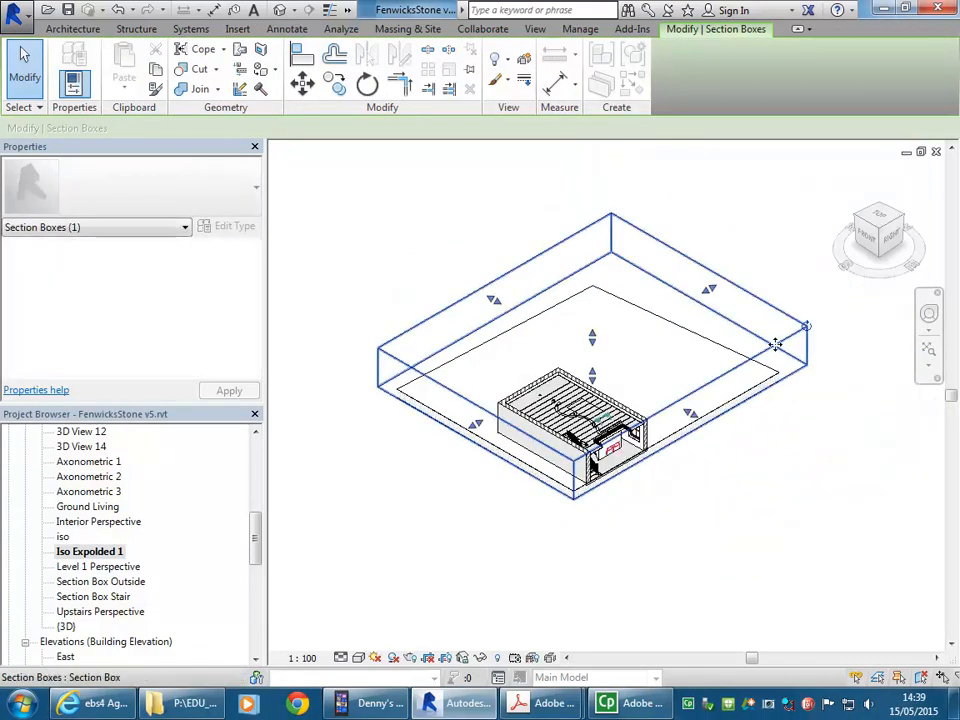
left_click_drag(708, 289, 511, 377)
- Pull the section box's front side through the wall behind the kitchen units and lower its top below the upper floor
scroll(586, 422, "up", 6)
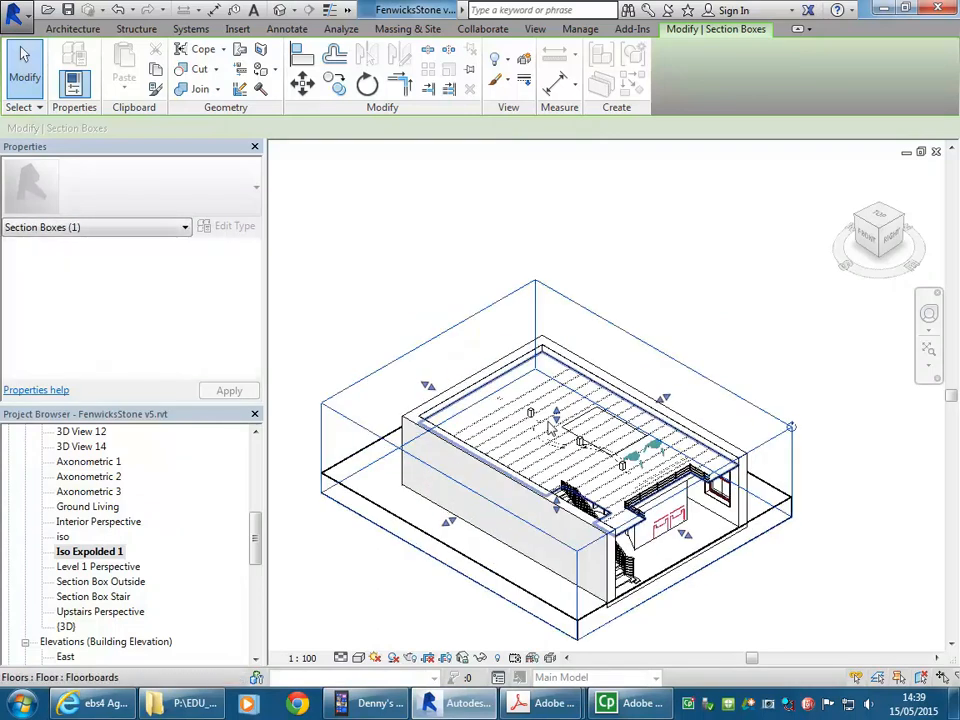
scroll(586, 422, "down", 5)
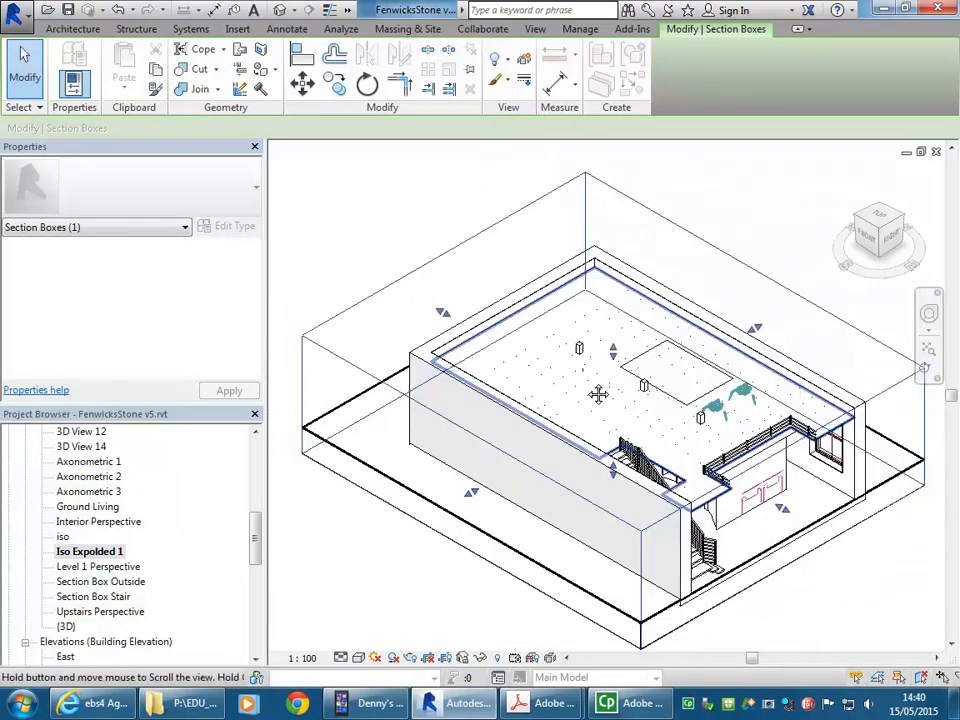
left_click_drag(459, 503, 521, 467)
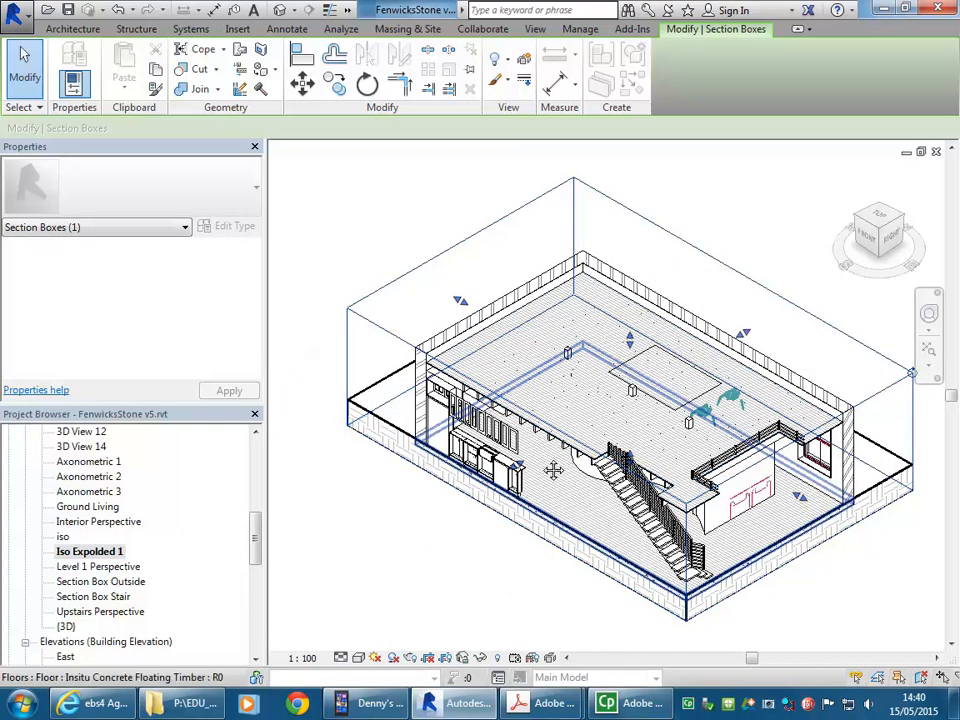
scroll(545, 447, "up", 3)
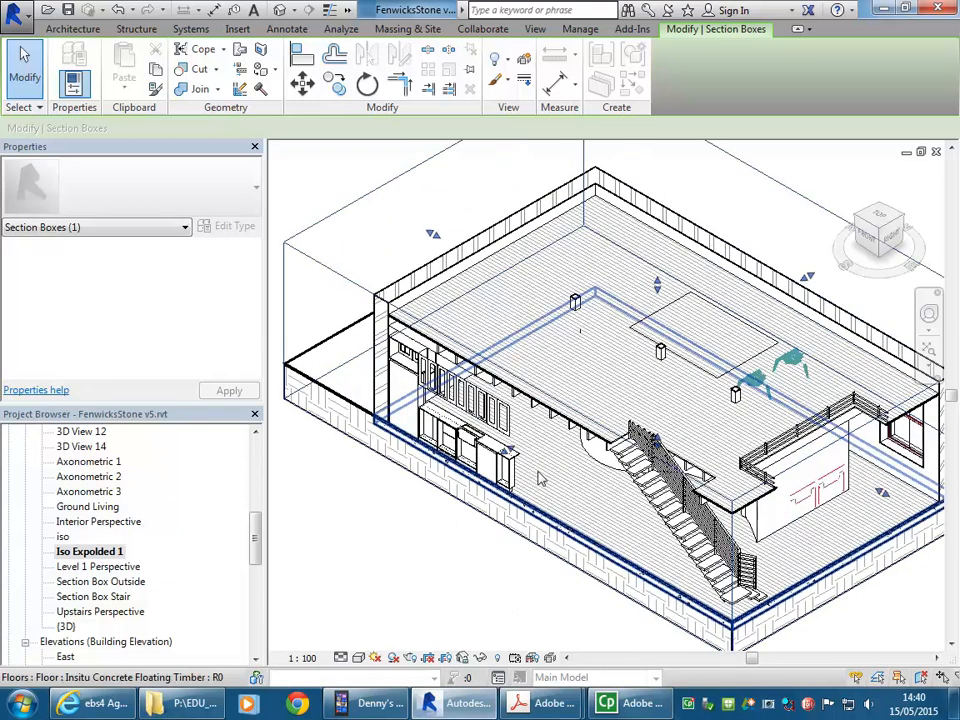
left_click_drag(510, 454, 502, 455)
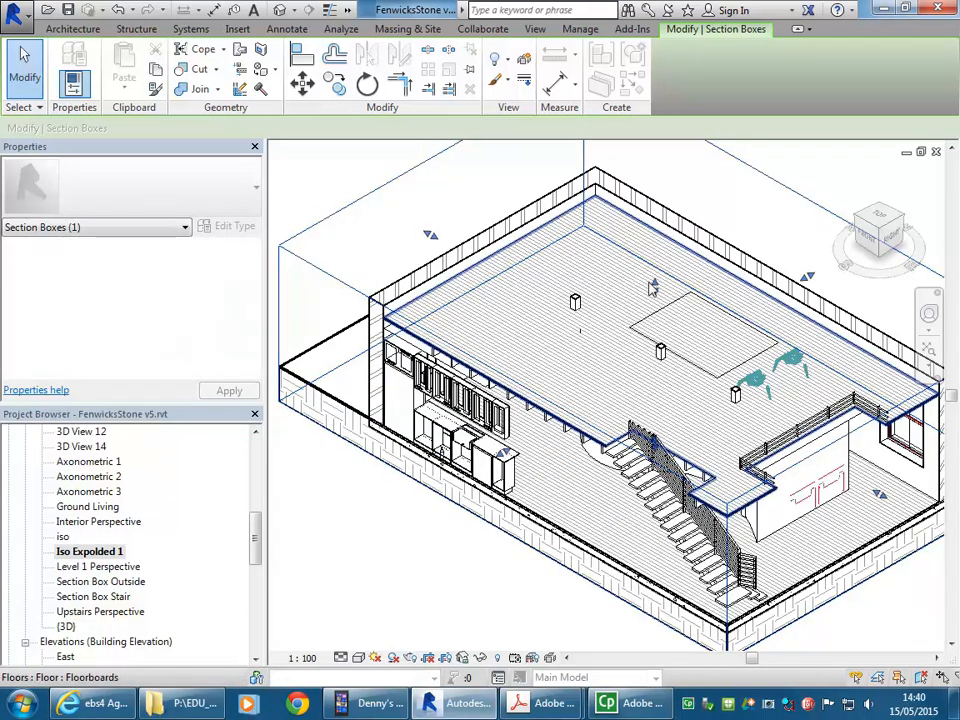
left_click_drag(651, 288, 655, 358)
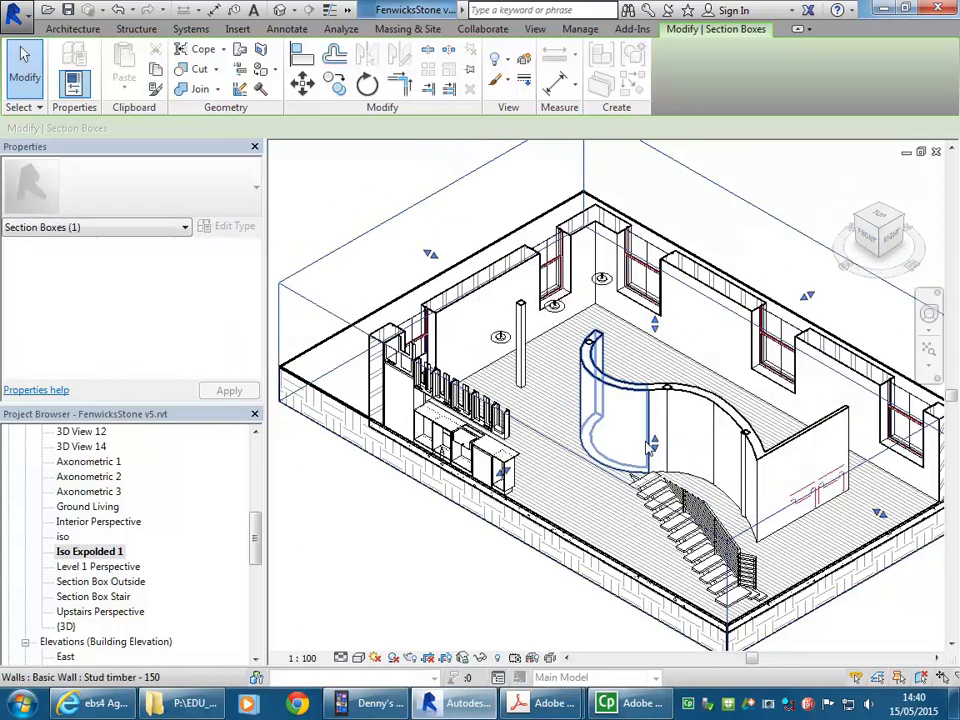
- Hide only the section box element in the Iso Expolded 1 view
scroll(655, 385, "down", 4)
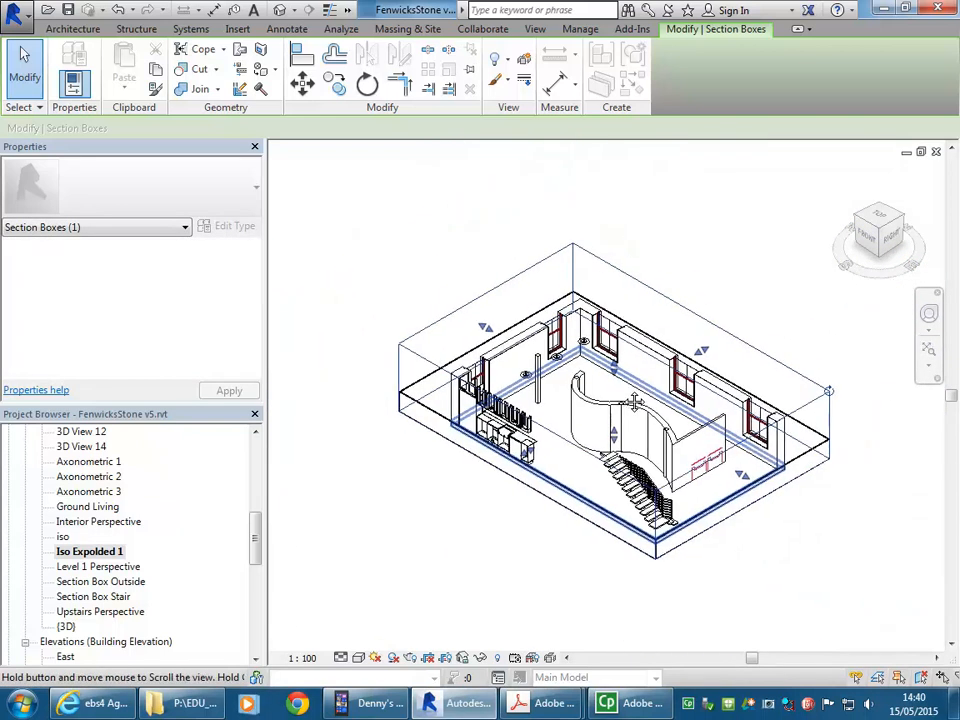
scroll(619, 297, "up", 2)
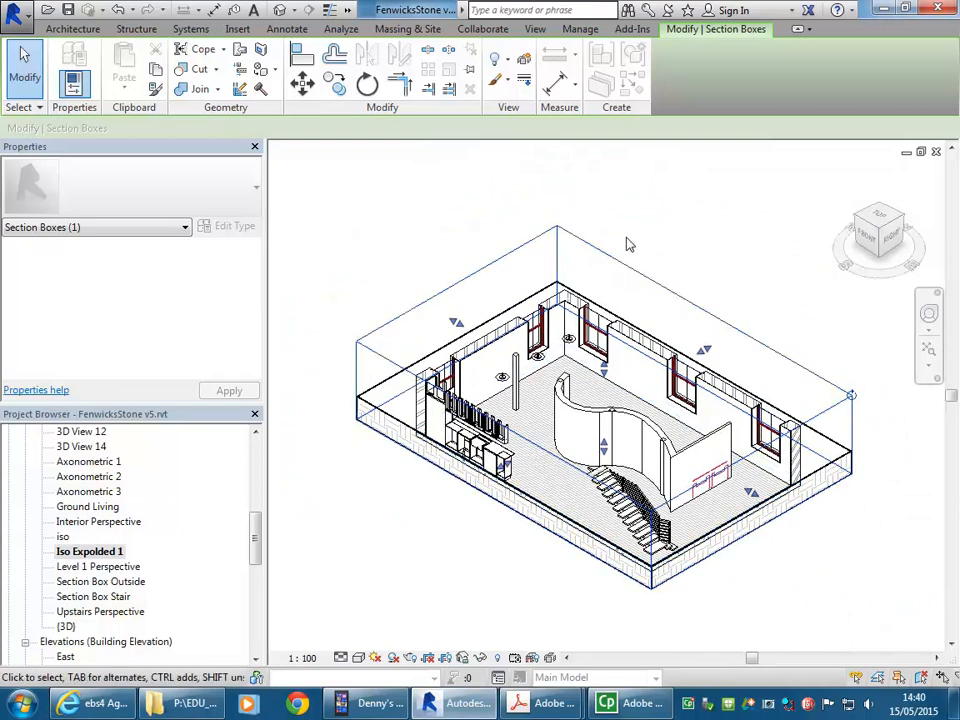
scroll(560, 250, "up", 1)
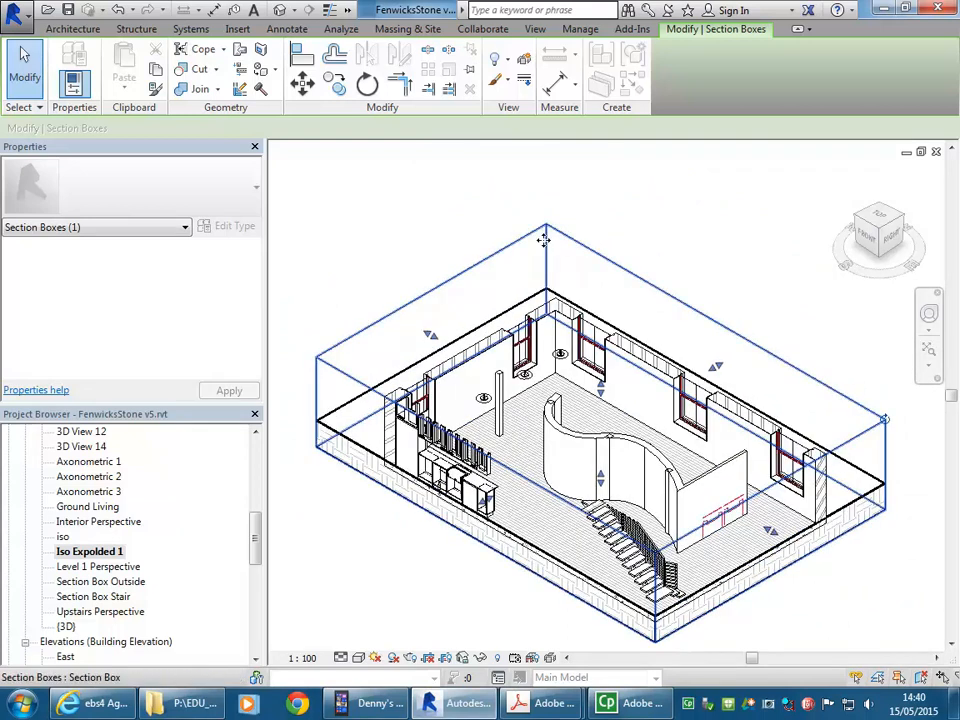
right_click(547, 247)
mouse_move(684, 326)
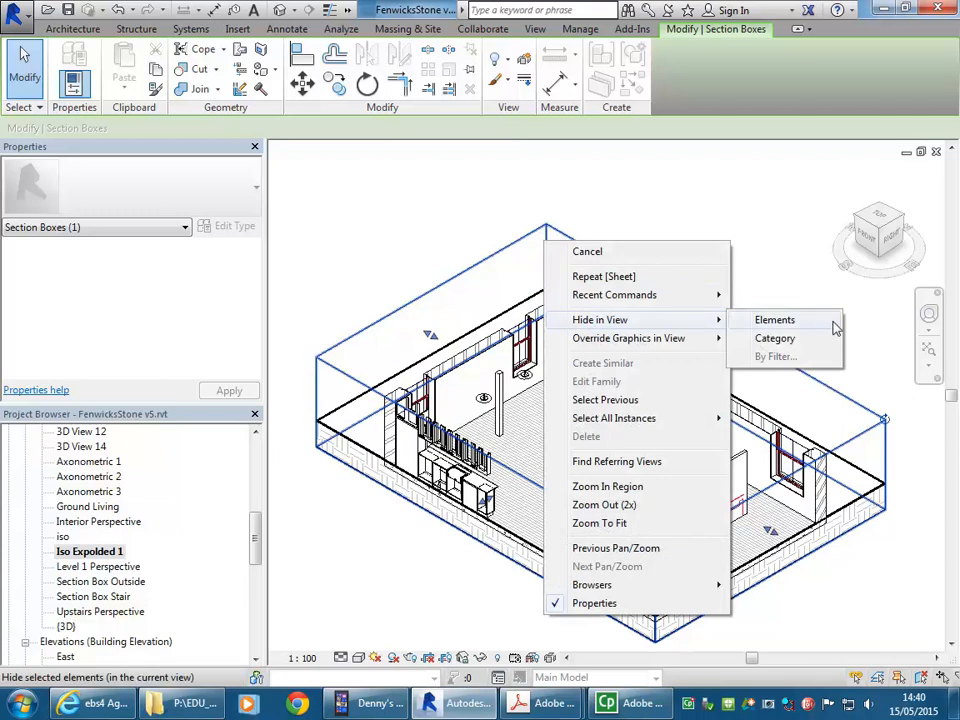
left_click(782, 327)
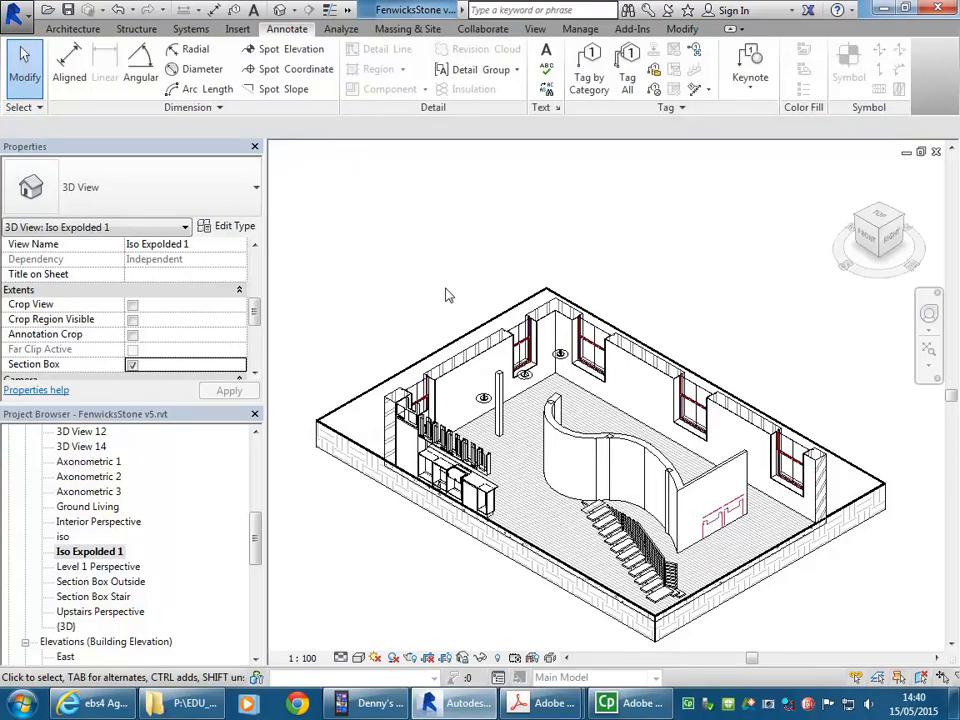
- Reveal hidden elements, pull the section box's left side closer to the building, and leave the reveal mode
left_click(497, 657)
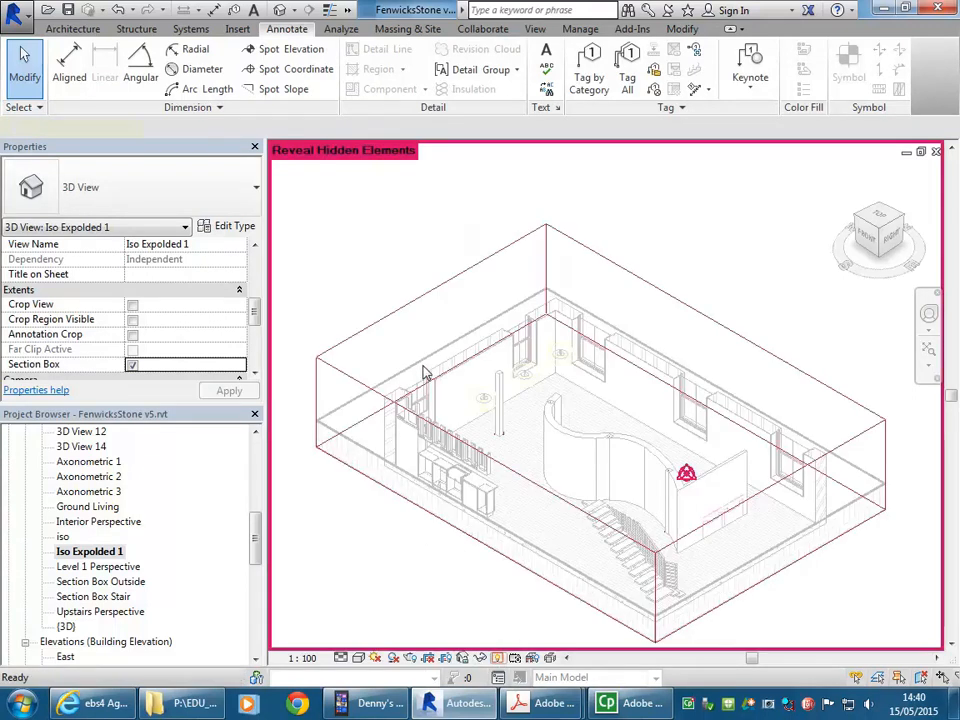
left_click(460, 340)
left_click_drag(430, 338, 466, 338)
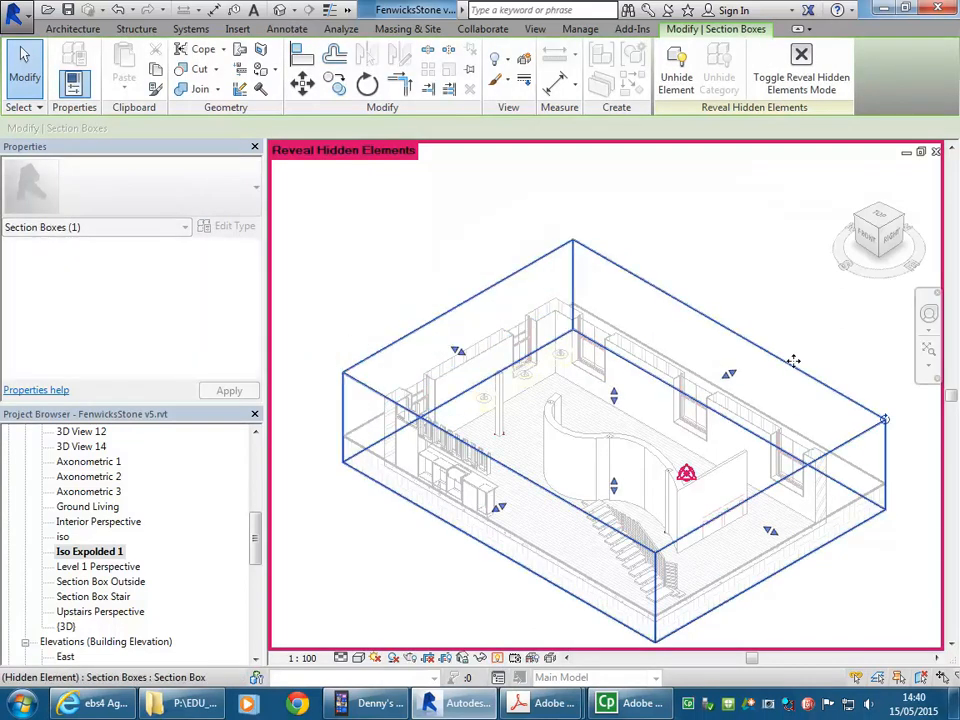
left_click(498, 659)
- Reveal hidden elements again, nudge the section box's front side very slightly outward, and exit the reveal mode
middle_click_drag(449, 326, 443, 264)
scroll(411, 268, "down", 1)
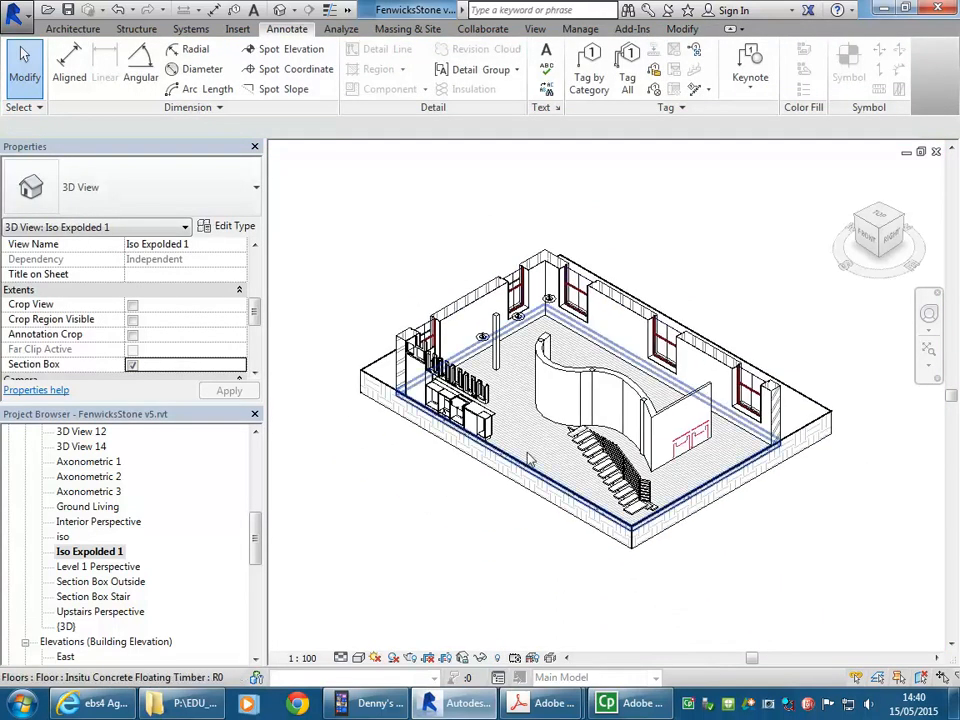
scroll(524, 458, "up", 1)
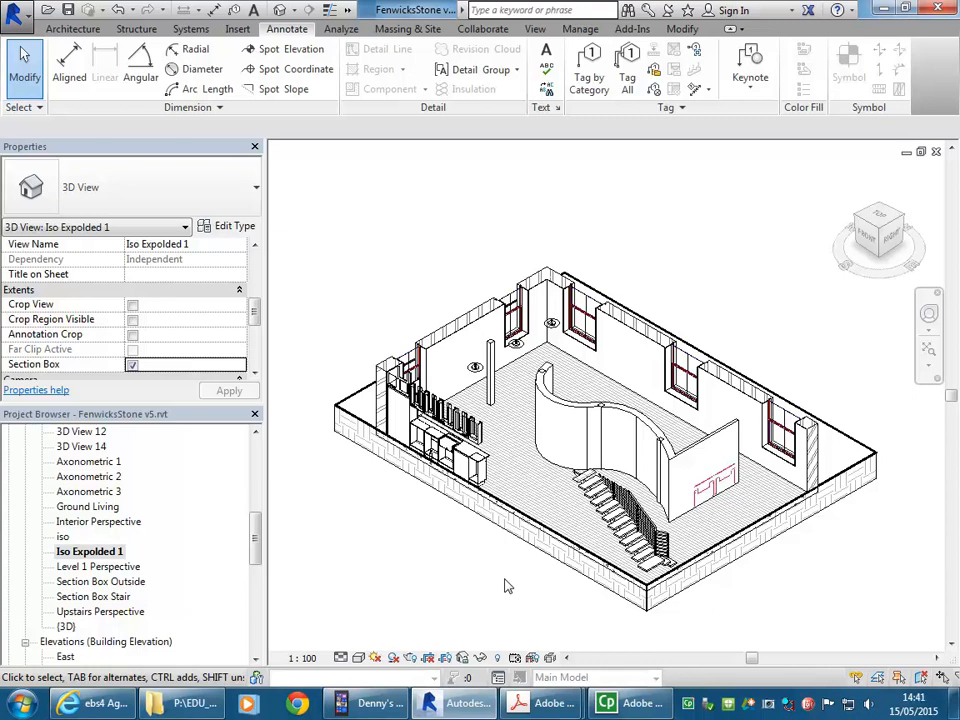
middle_click_drag(507, 587, 490, 600, "shift")
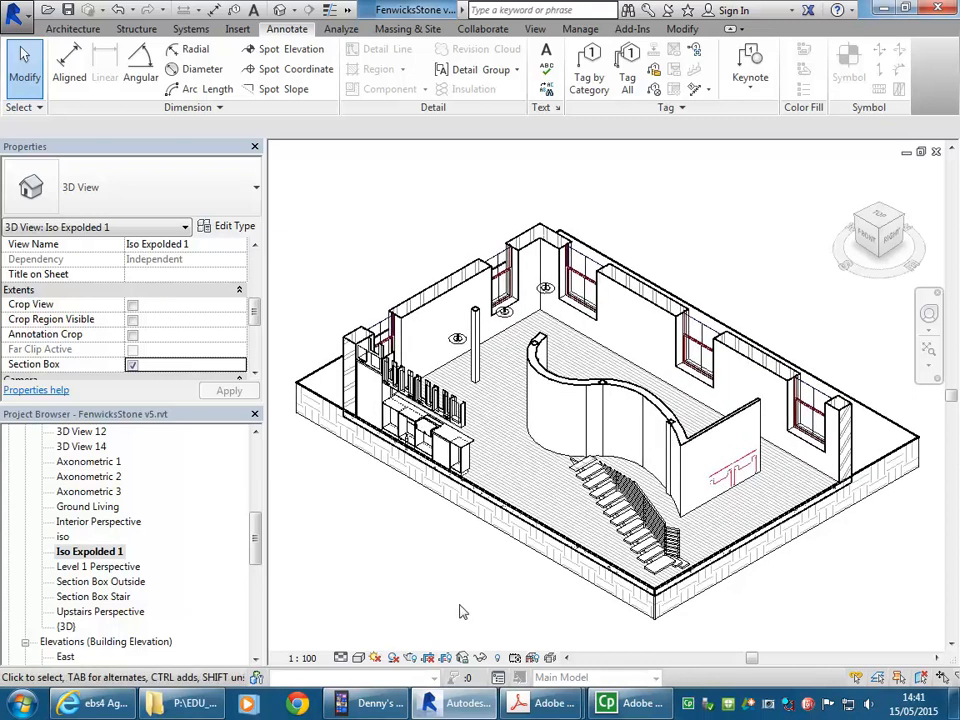
left_click(497, 658)
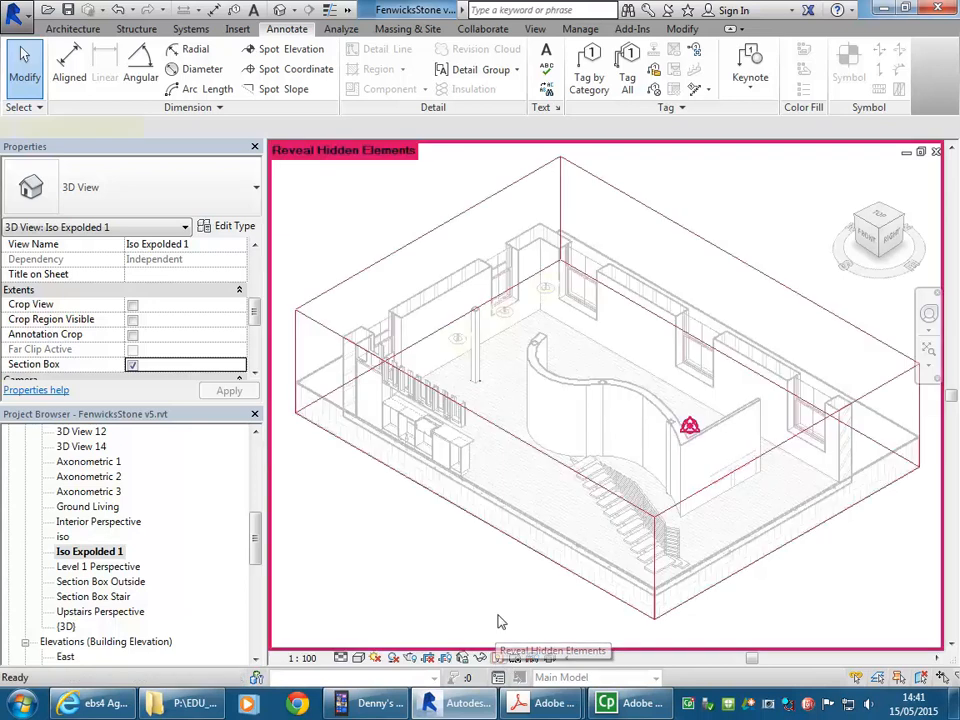
left_click(528, 450)
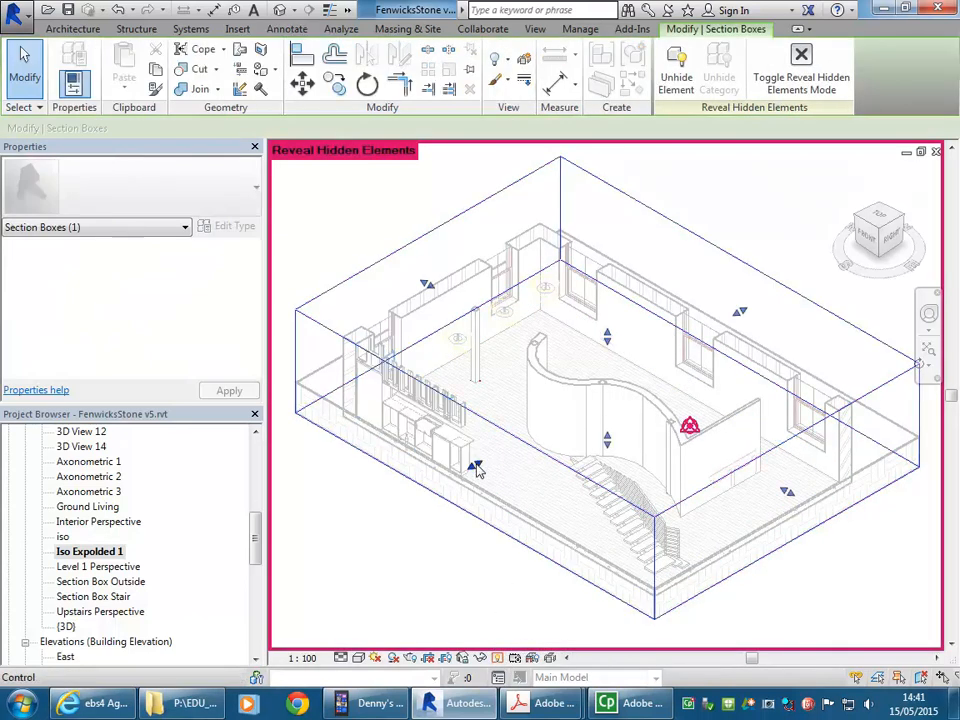
left_click_drag(472, 464, 473, 465)
left_click(463, 586)
left_click(497, 658)
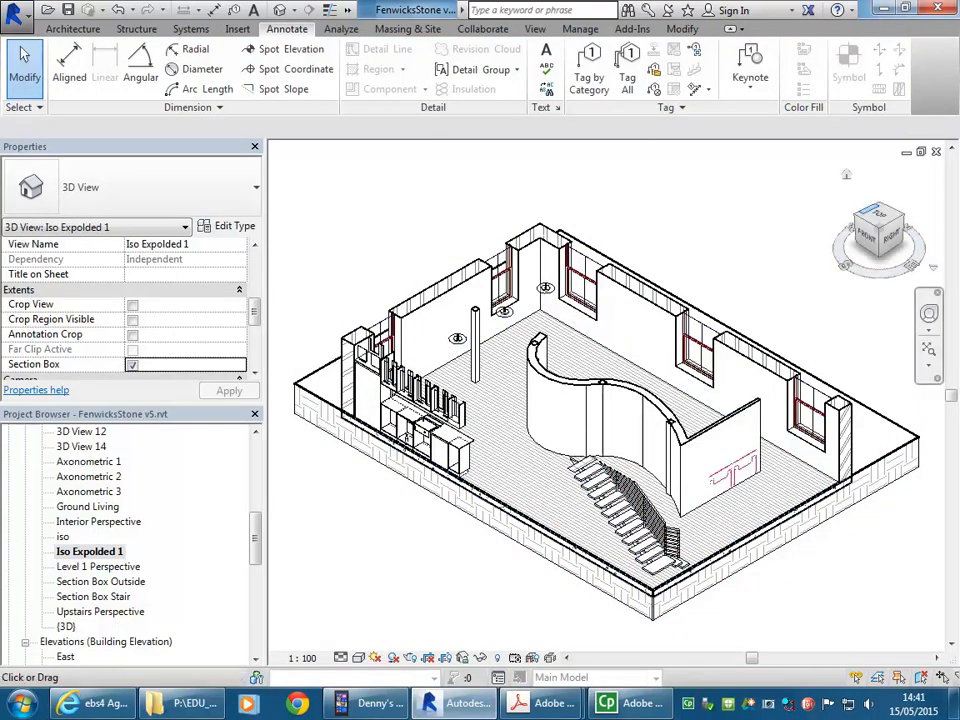
- Orient the view to the top, back and left corner, reveal hidden elements, and extend the section box's front and right sides outward past the walls
left_click(879, 205)
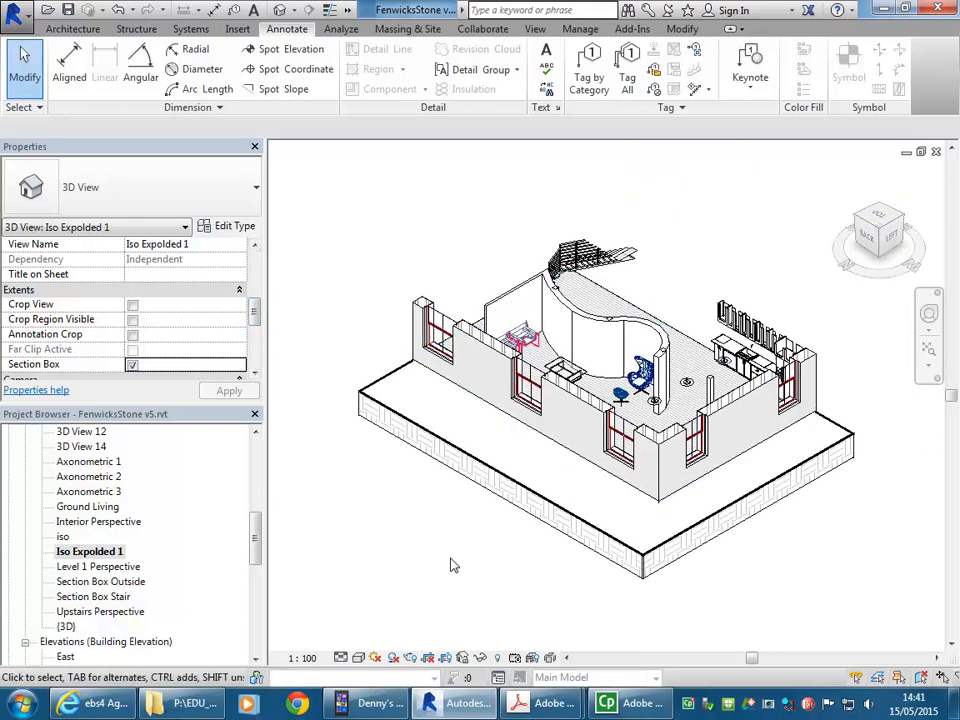
left_click(497, 658)
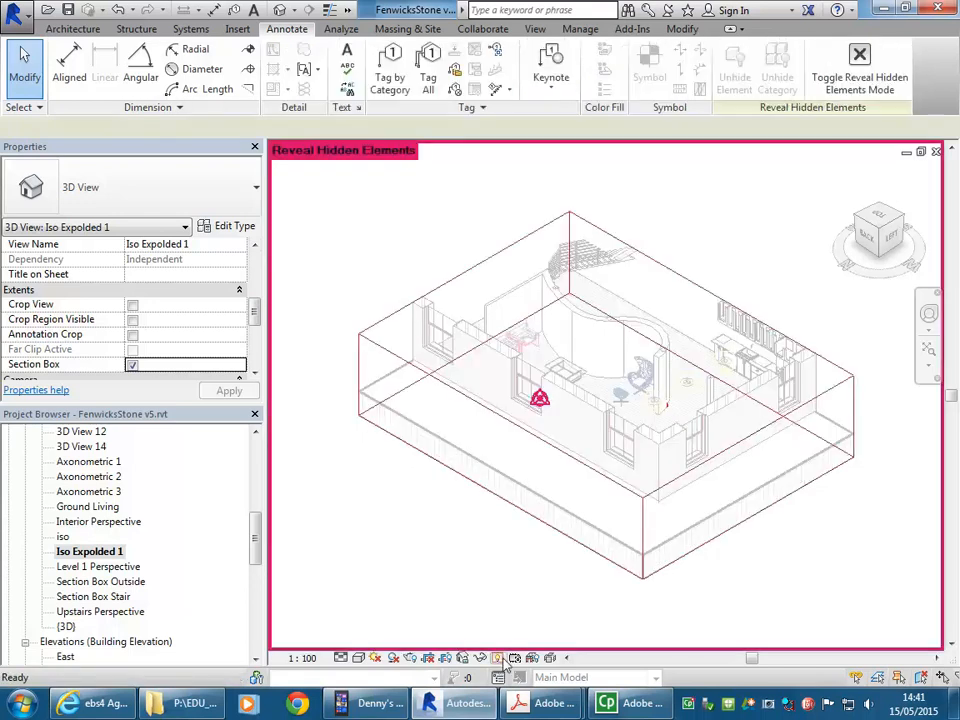
left_click(690, 281)
left_click_drag(711, 333, 731, 322)
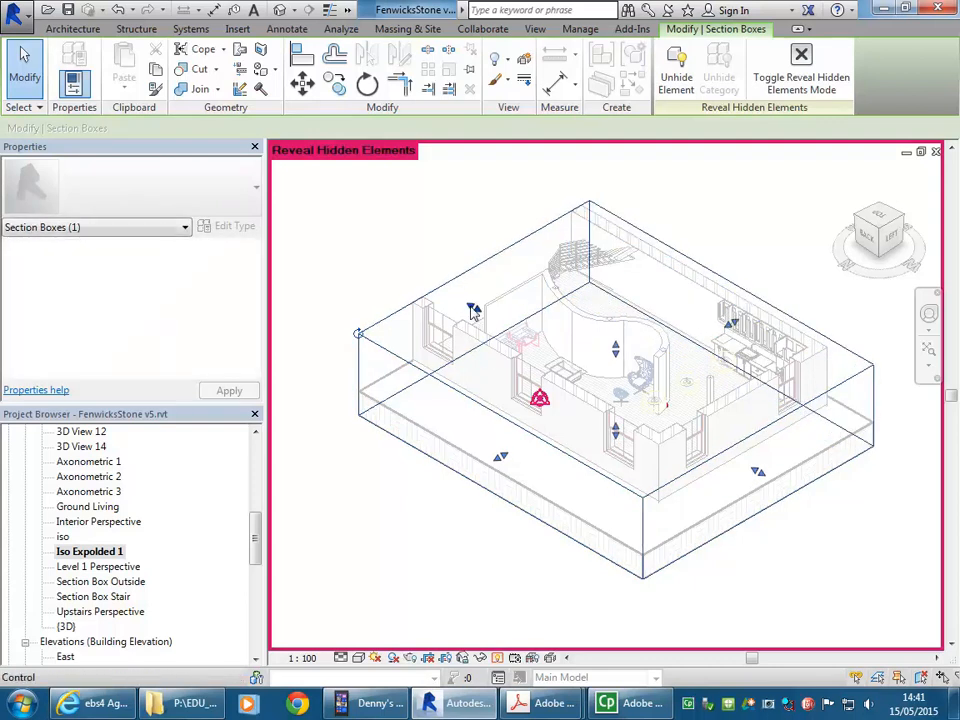
left_click_drag(472, 305, 459, 299)
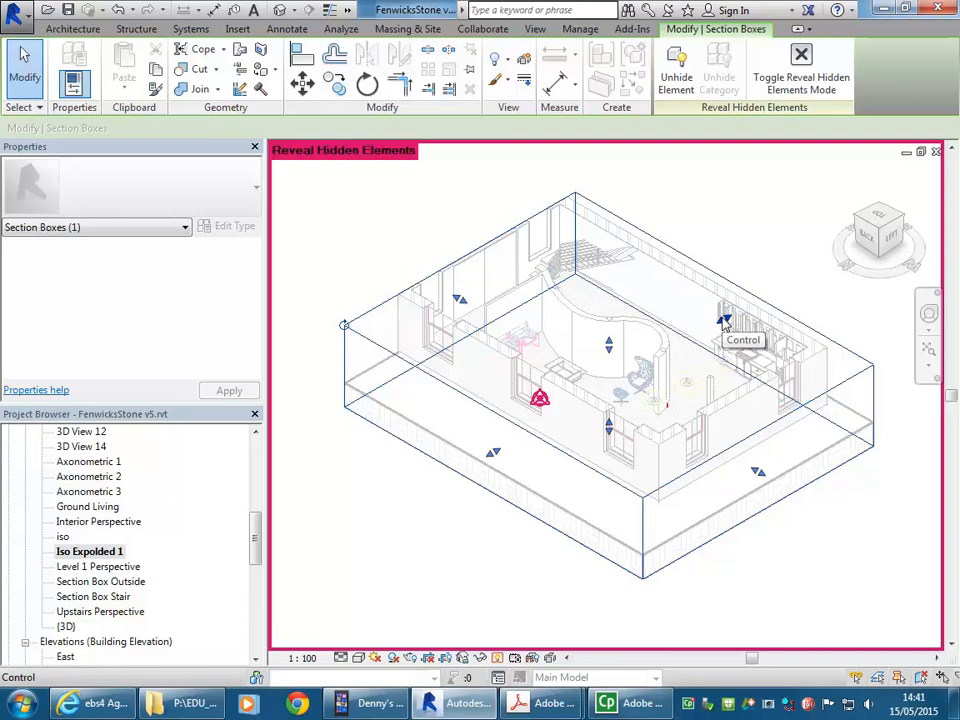
left_click_drag(460, 300, 441, 289)
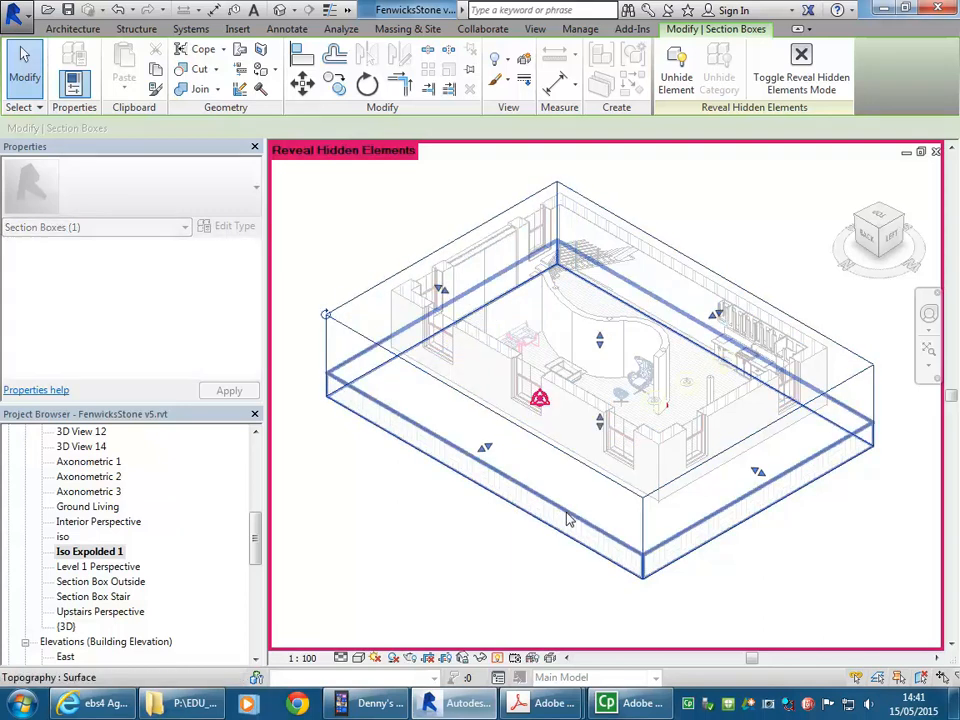
- Pull the section box's left and back sides inward through the near walls to open the living area, and leave the reveal mode
left_click_drag(758, 474, 642, 490)
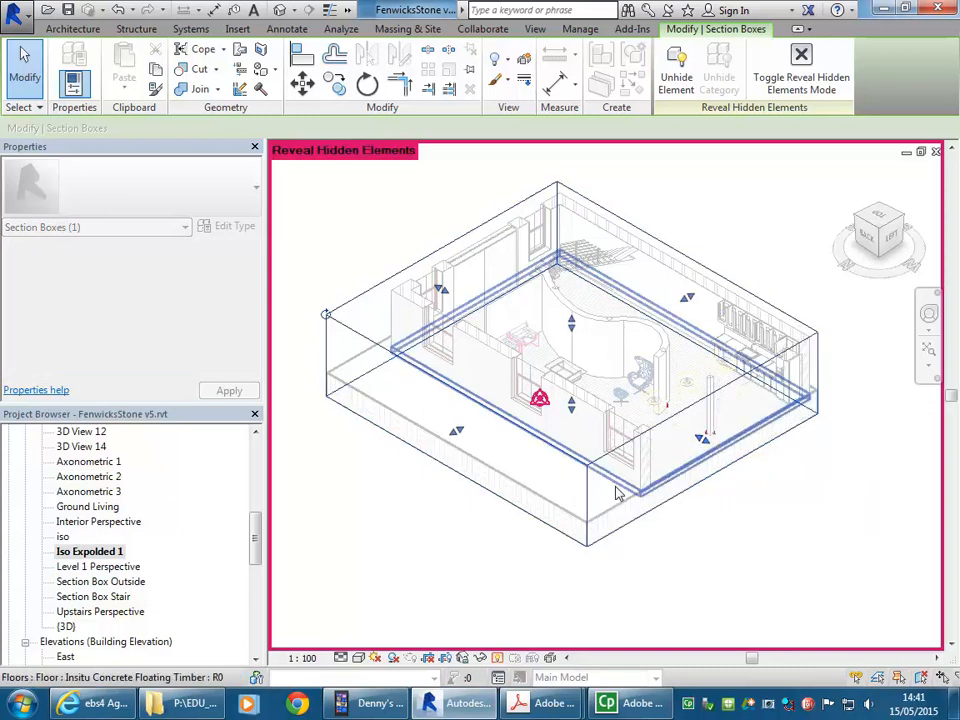
left_click_drag(456, 432, 535, 387)
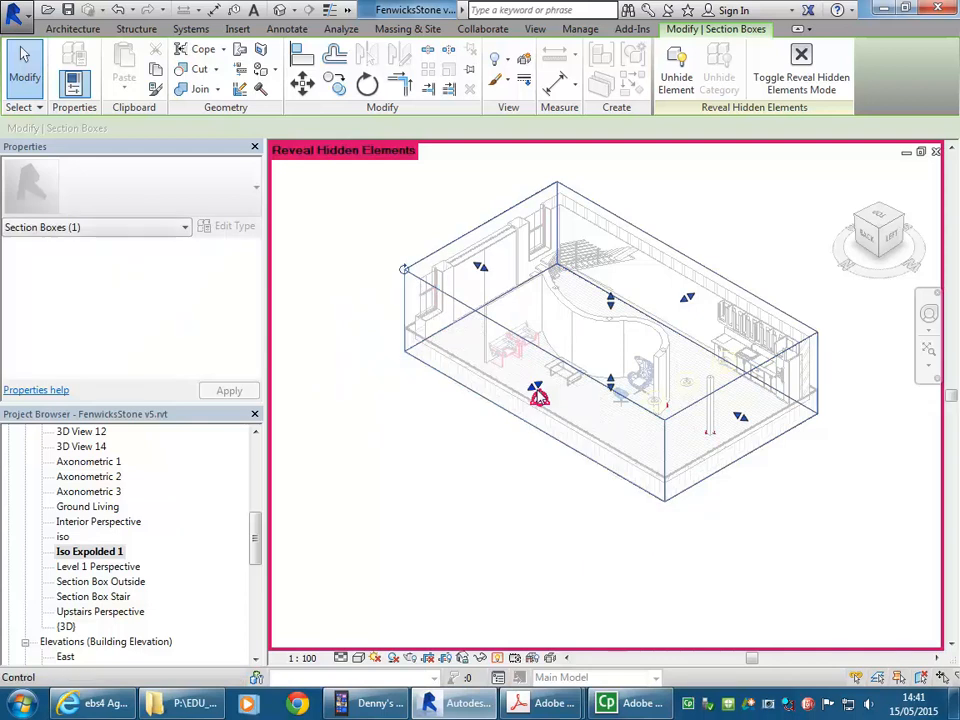
scroll(553, 358, "up", 4)
scroll(553, 358, "up", 2)
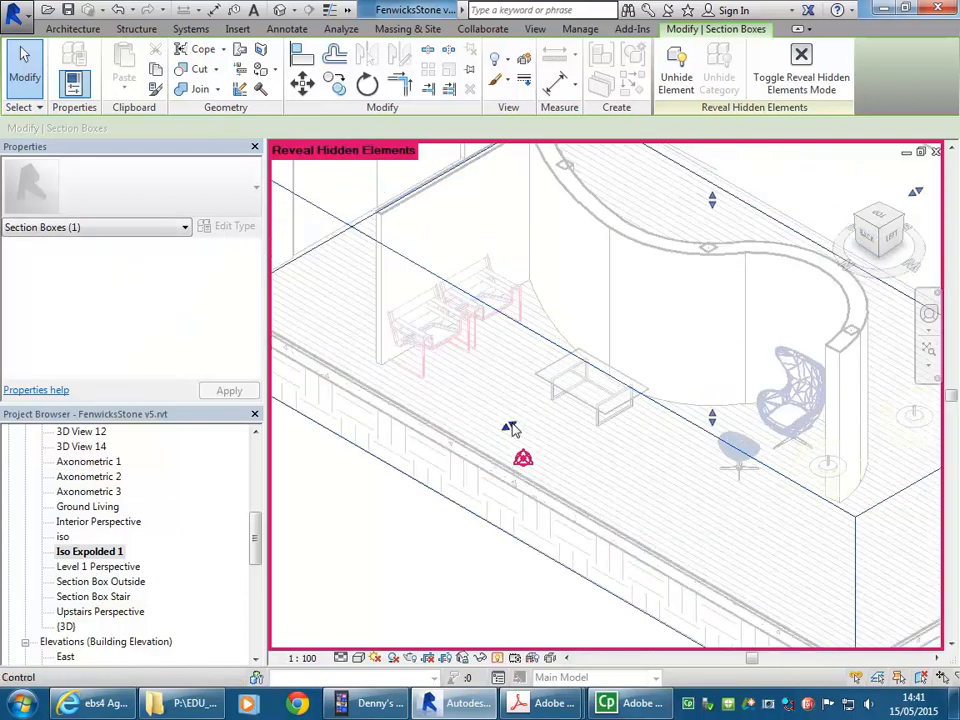
scroll(502, 432, "down", 5)
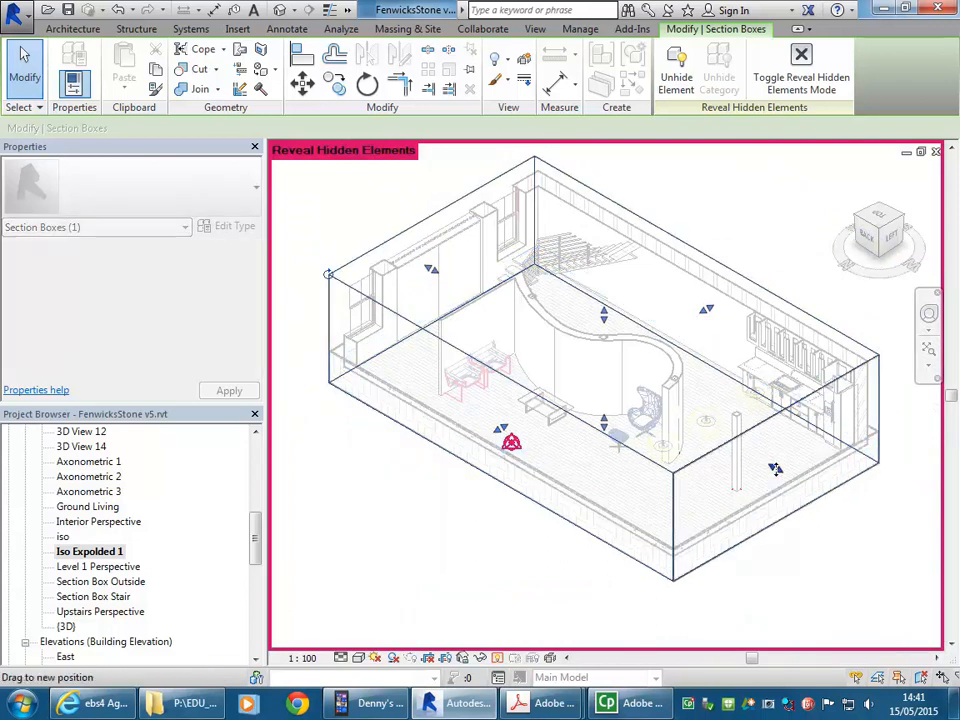
scroll(515, 417, "up", 4)
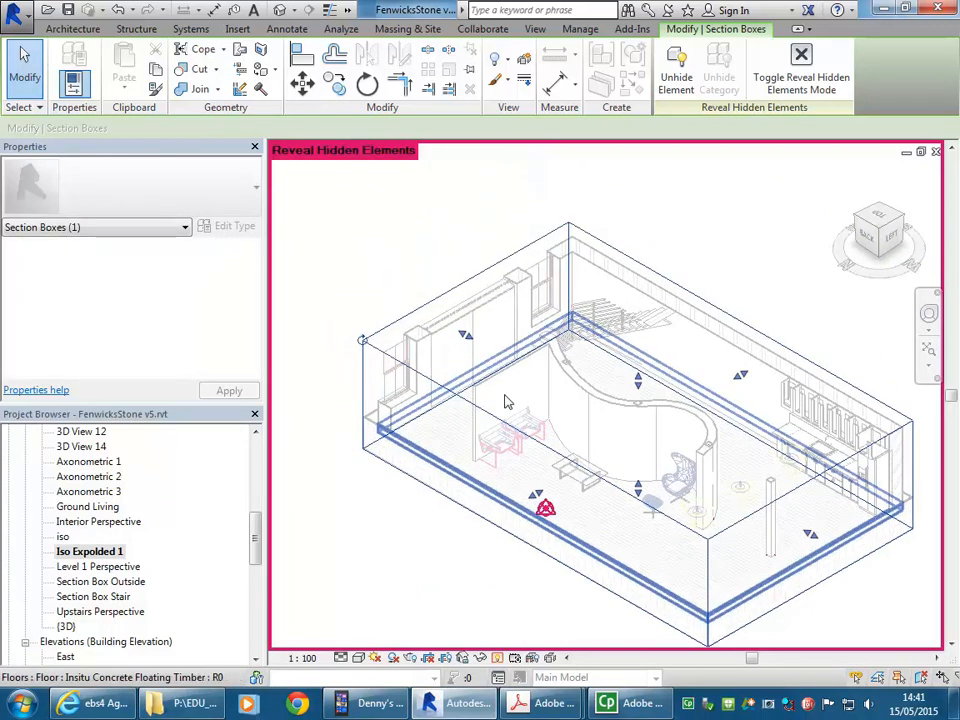
scroll(718, 397, "down", 1)
middle_click_drag(718, 397, 652, 386)
scroll(584, 388, "down", 2)
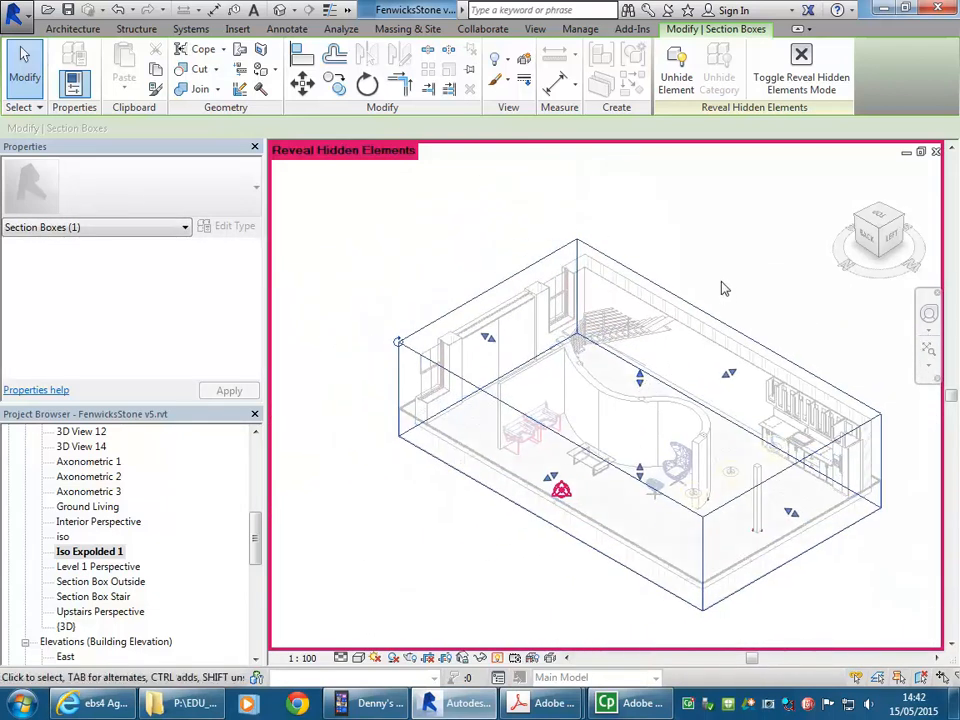
left_click(497, 659)
left_click(484, 561)
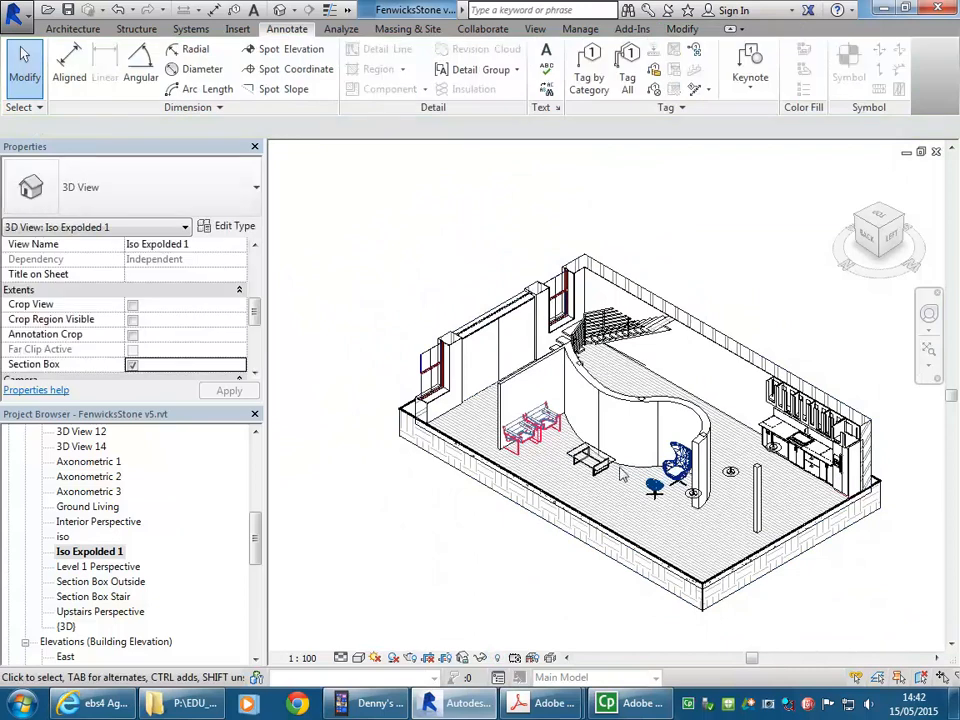
scroll(694, 374, "up", 2)
mouse_move(692, 373)
middle_mouse_down()
mouse_move(688, 334)
mouse_move(698, 349)
middle_mouse_up()
scroll(688, 334, "down", 1)
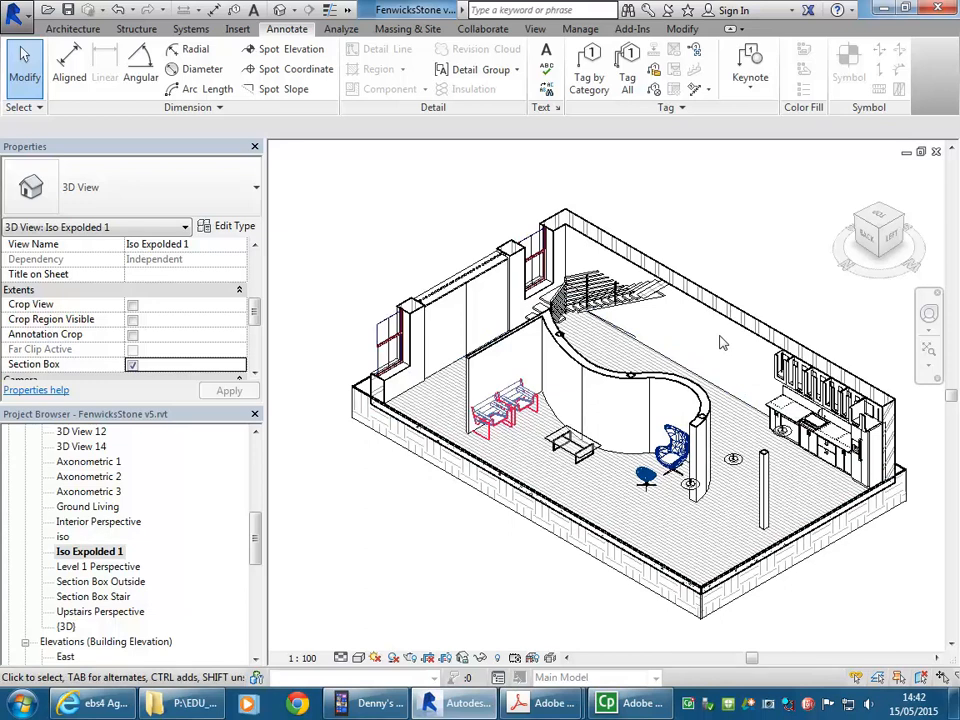
scroll(720, 337, "up", 2)
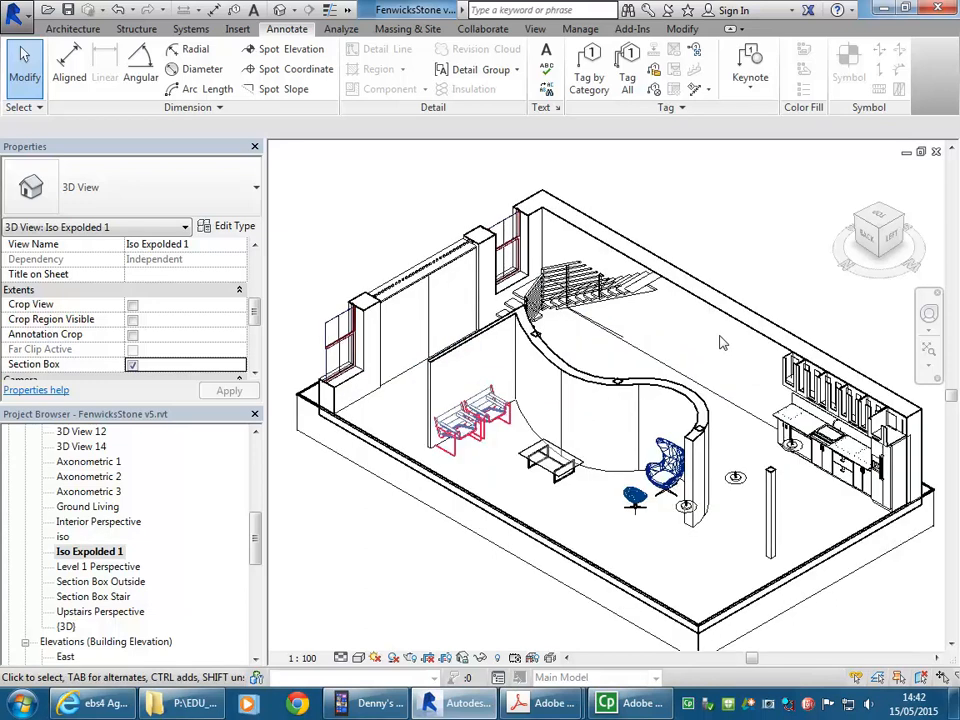
scroll(705, 335, "down", 1)
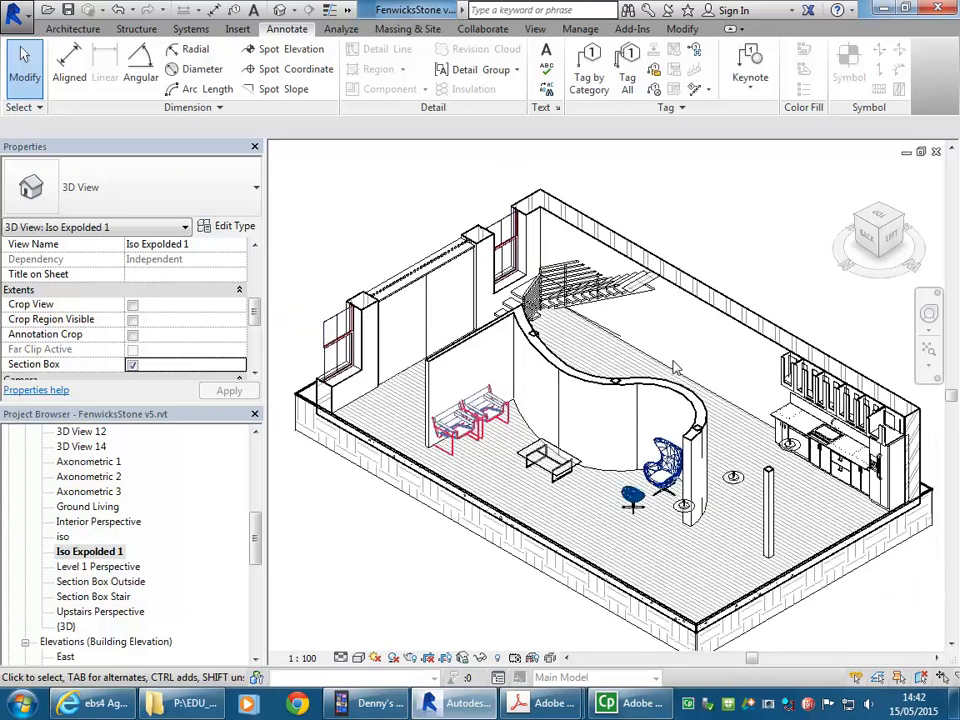
right_click(85, 552)
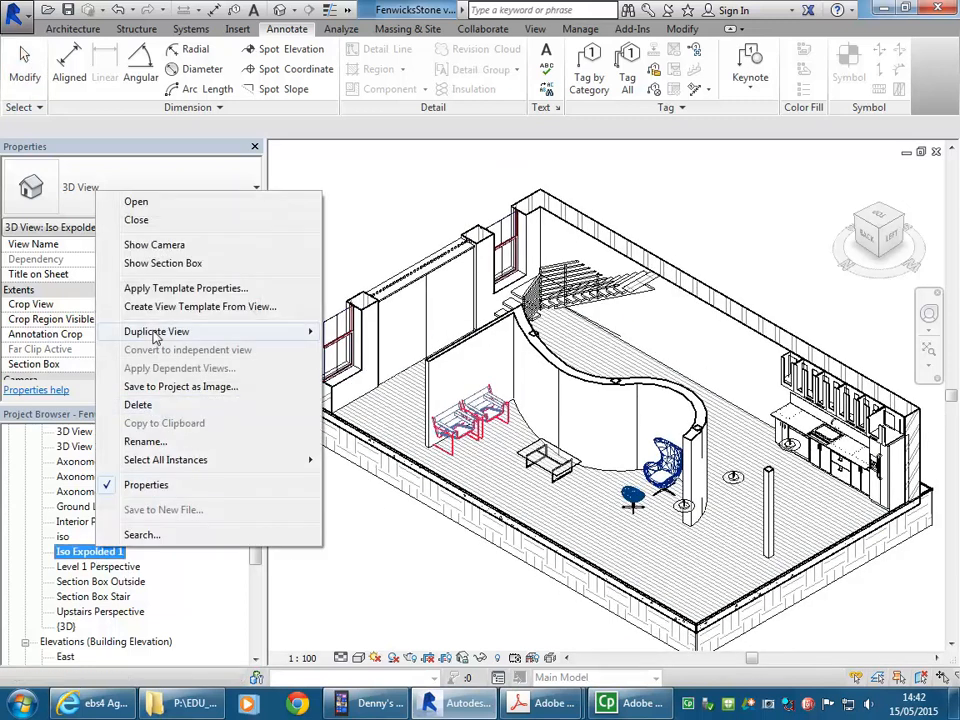
mouse_move(306, 334)
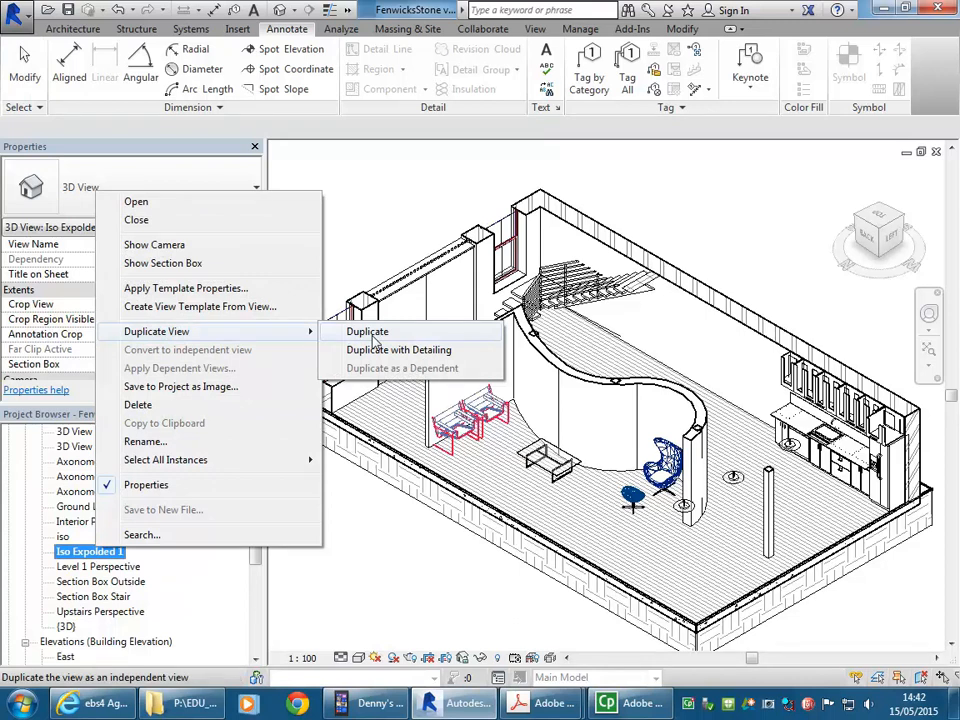
left_click(377, 236)
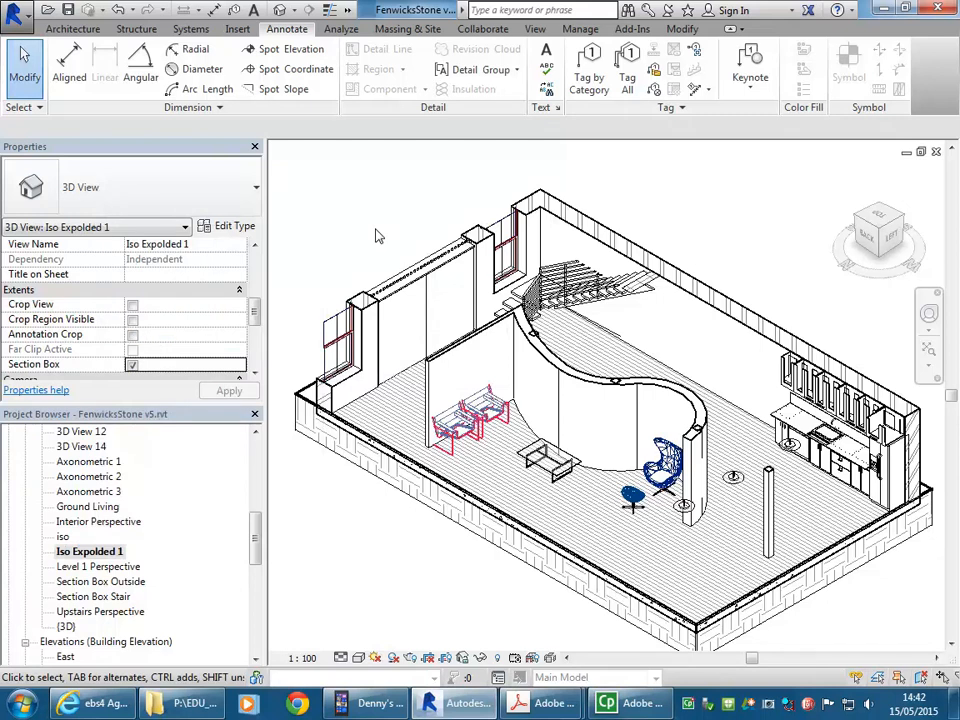
scroll(377, 236, "down", 2)
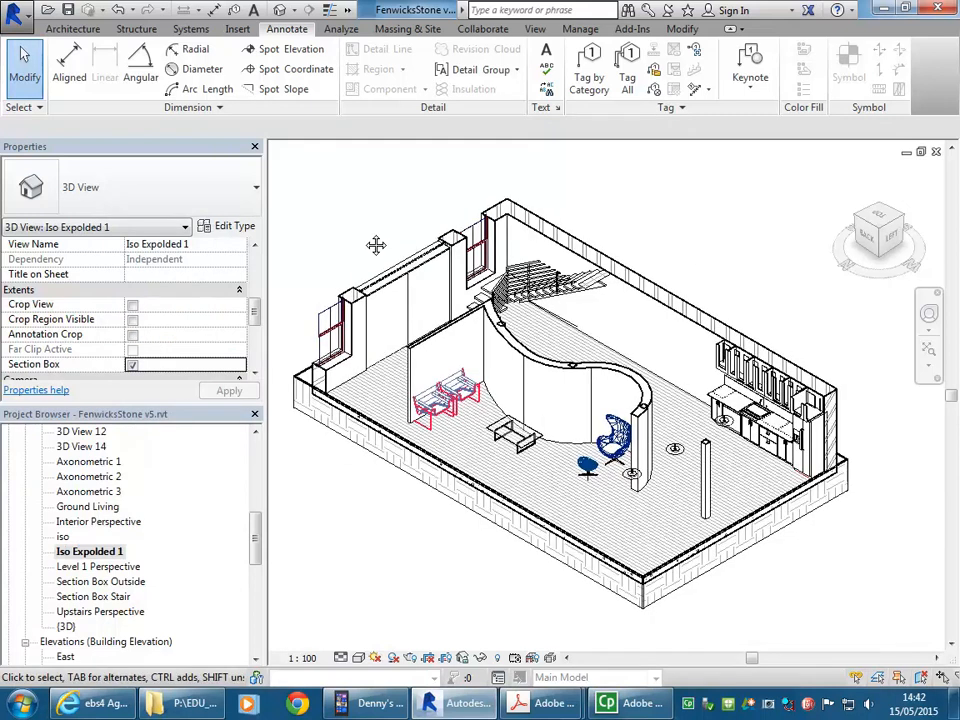
right_click(94, 556)
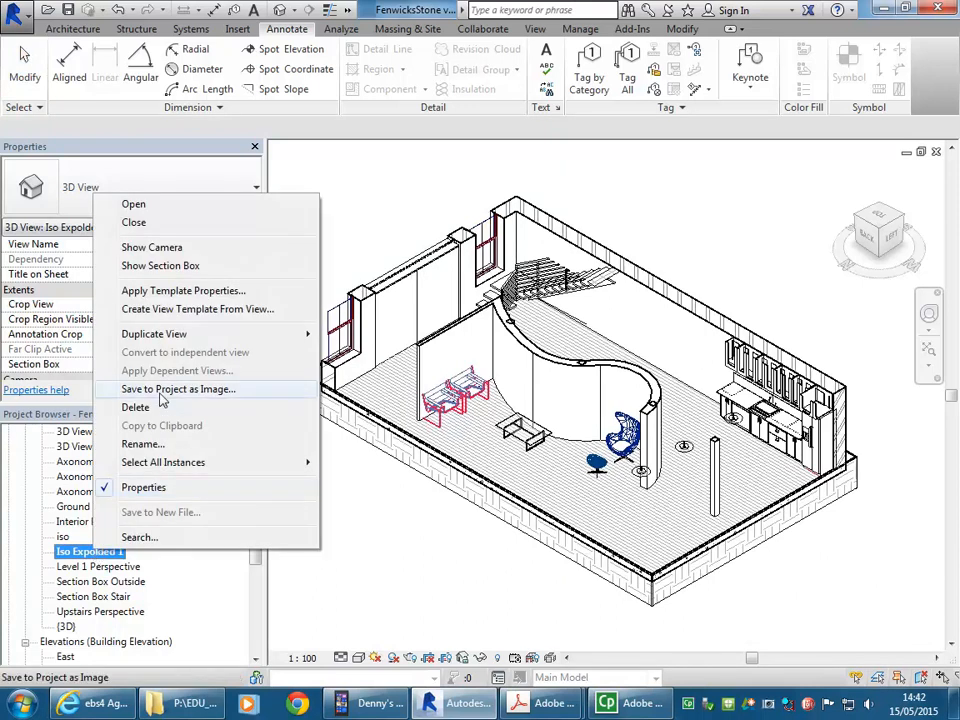
left_click(371, 591)
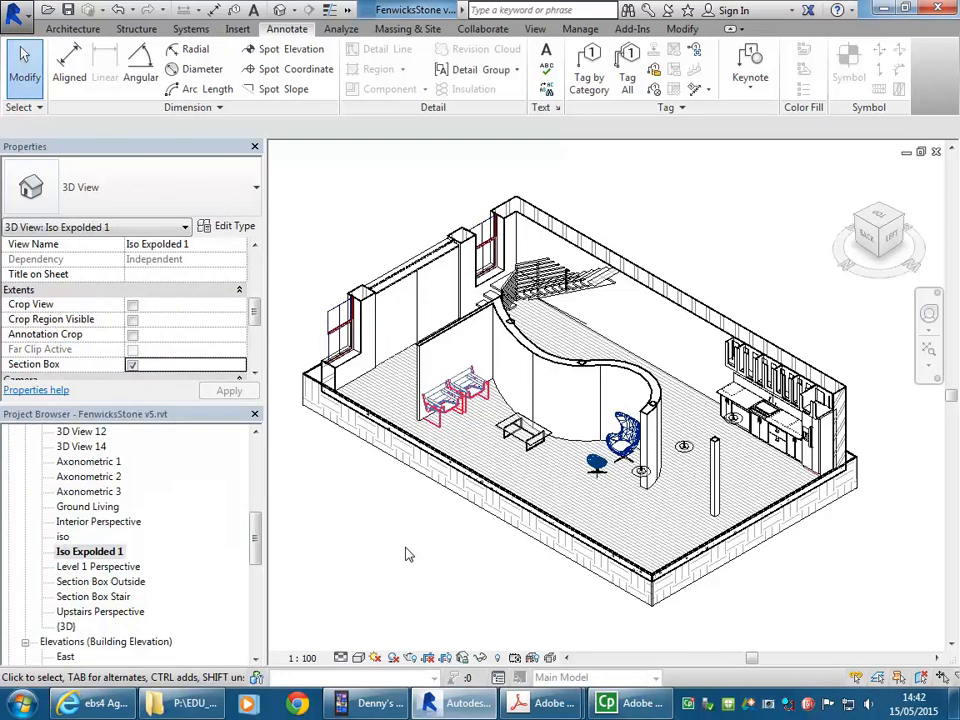
- Duplicate the Iso Expolded 1 view and rename the copy Iso Expolded 2
right_click(92, 556)
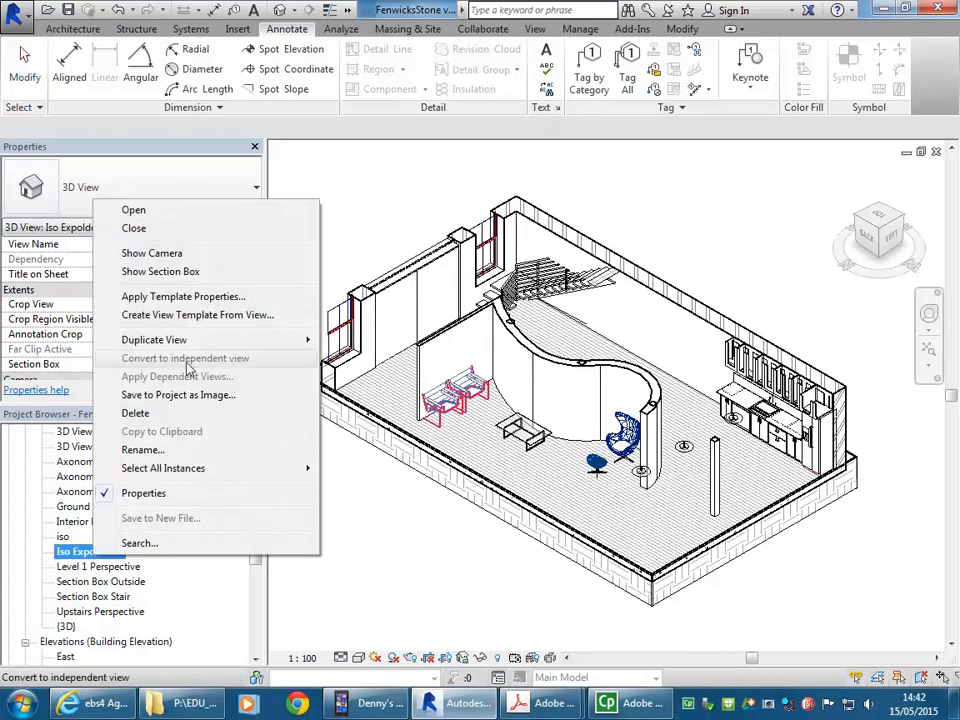
mouse_move(190, 342)
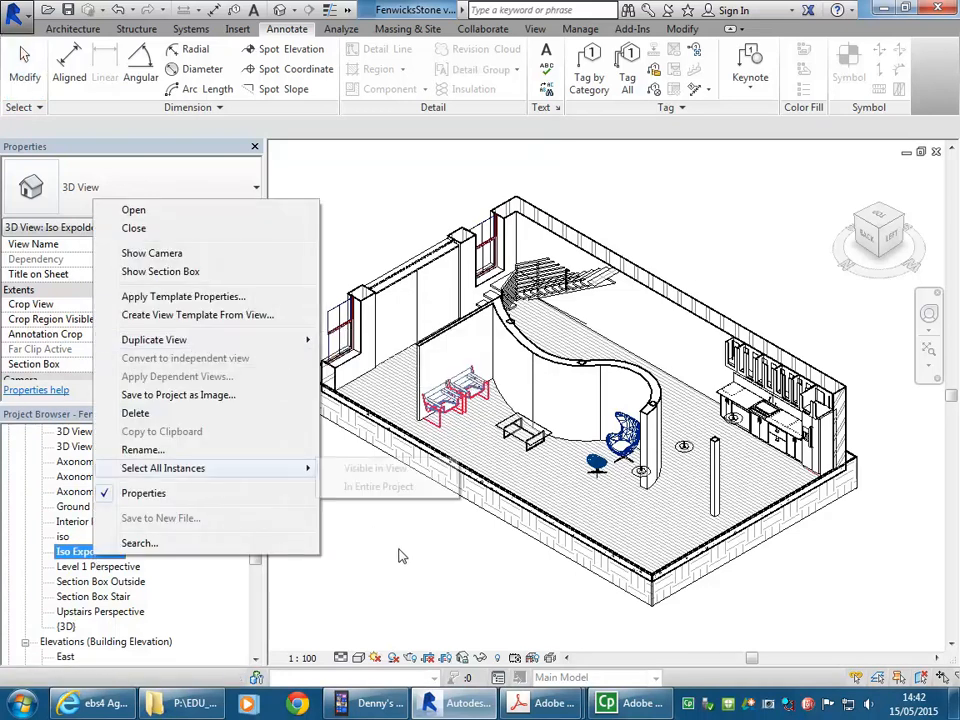
left_click(343, 341)
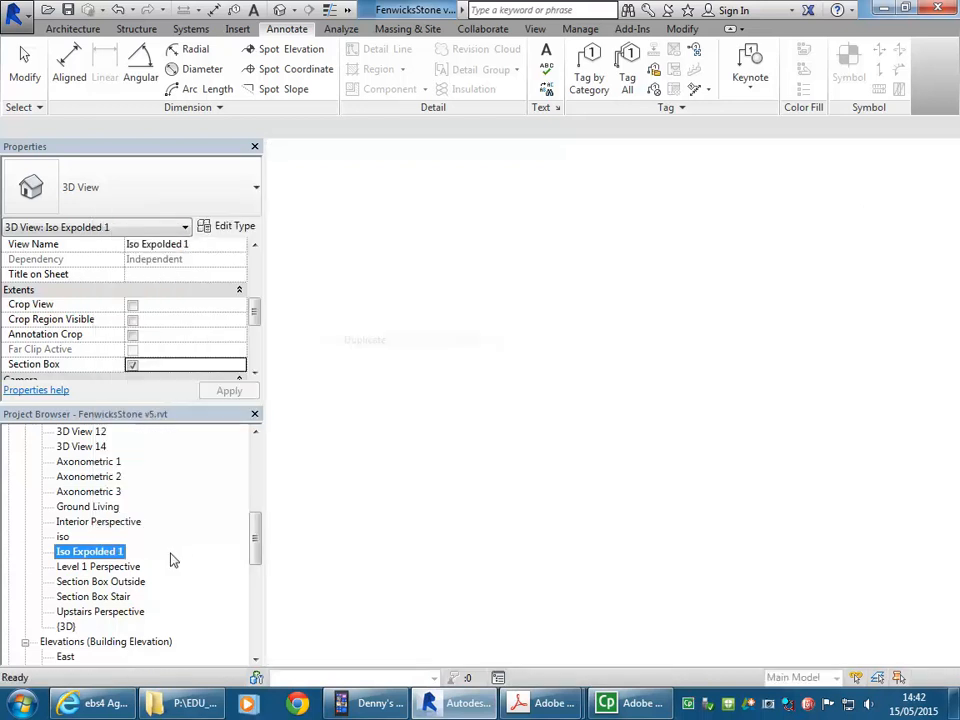
right_click(100, 567)
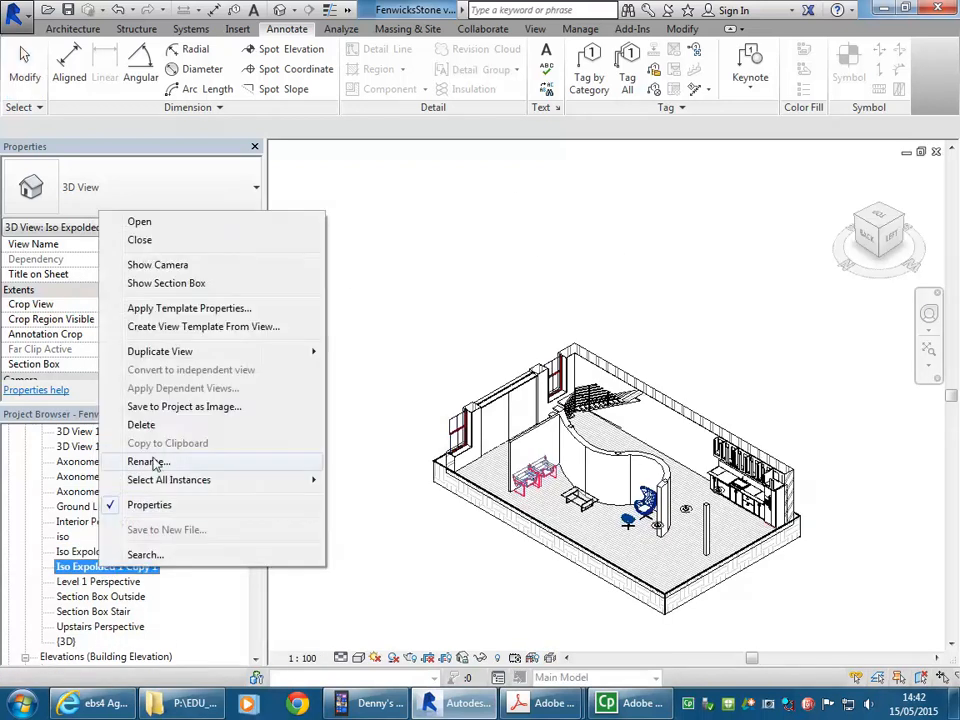
left_click(156, 462)
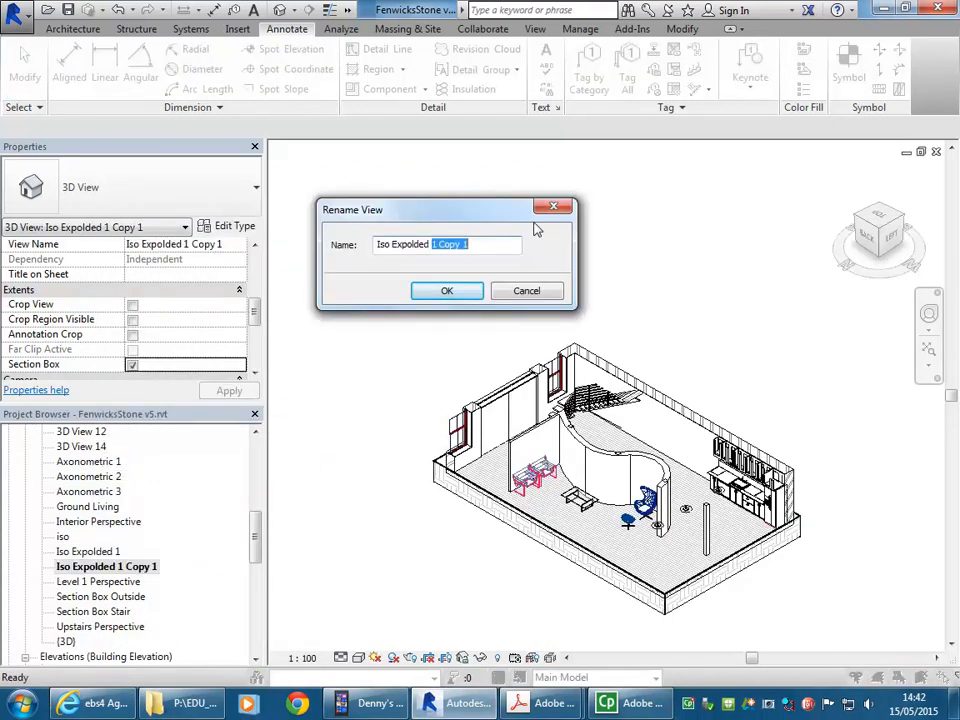
left_click(447, 291)
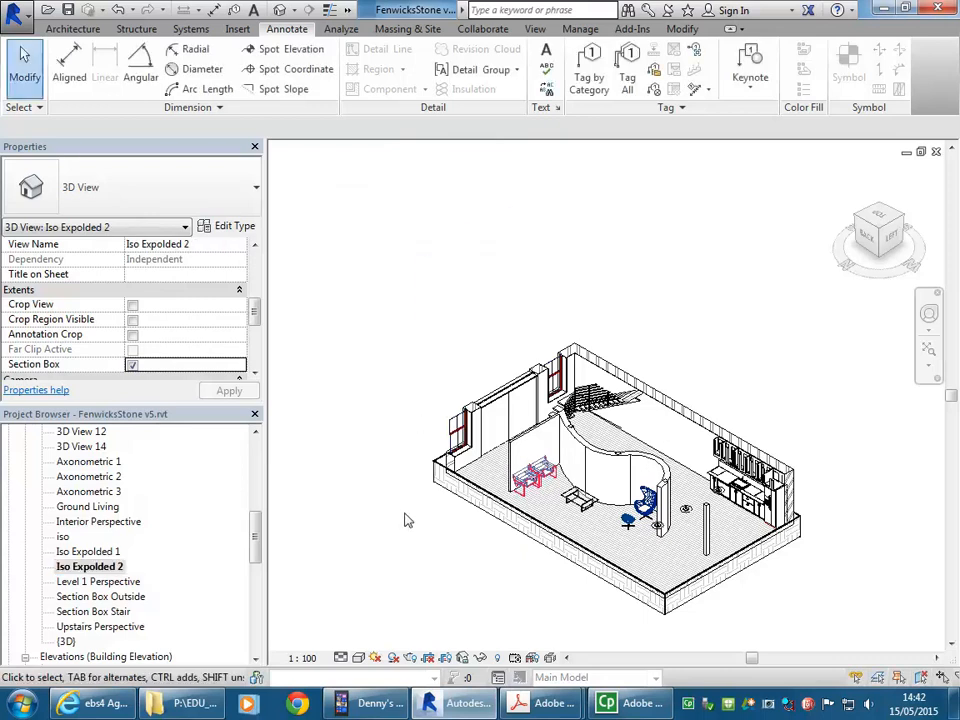
- Reveal hidden elements, raise the section box's top above the roof and its bottom to just below the upper floor, and leave the reveal mode
left_click(500, 660)
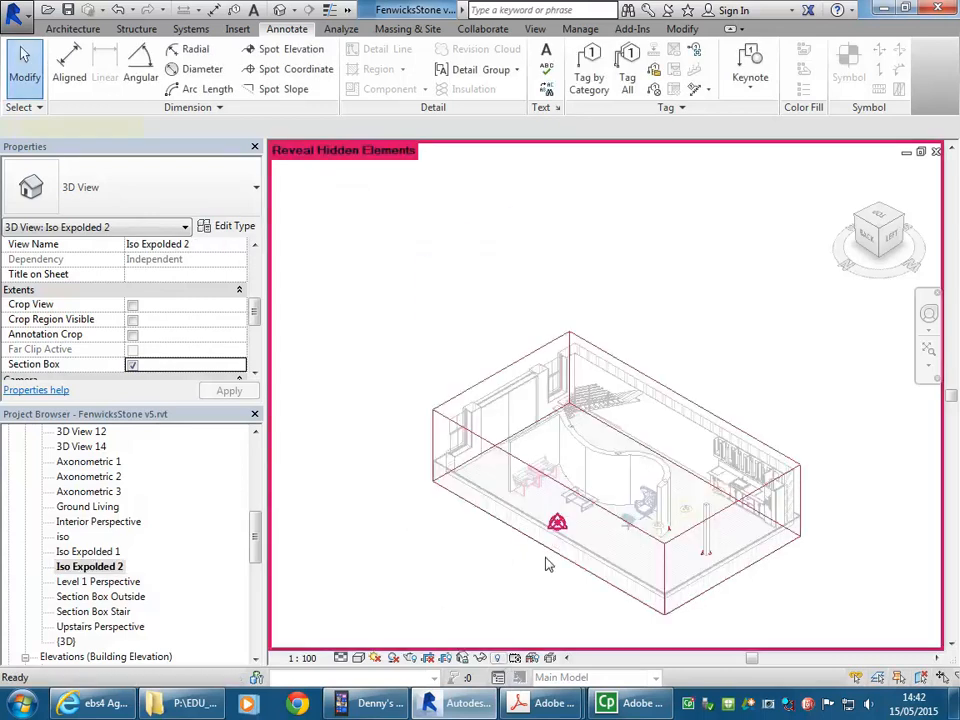
left_click(585, 568)
left_click_drag(616, 437, 617, 285)
left_click_drag(616, 508, 616, 433)
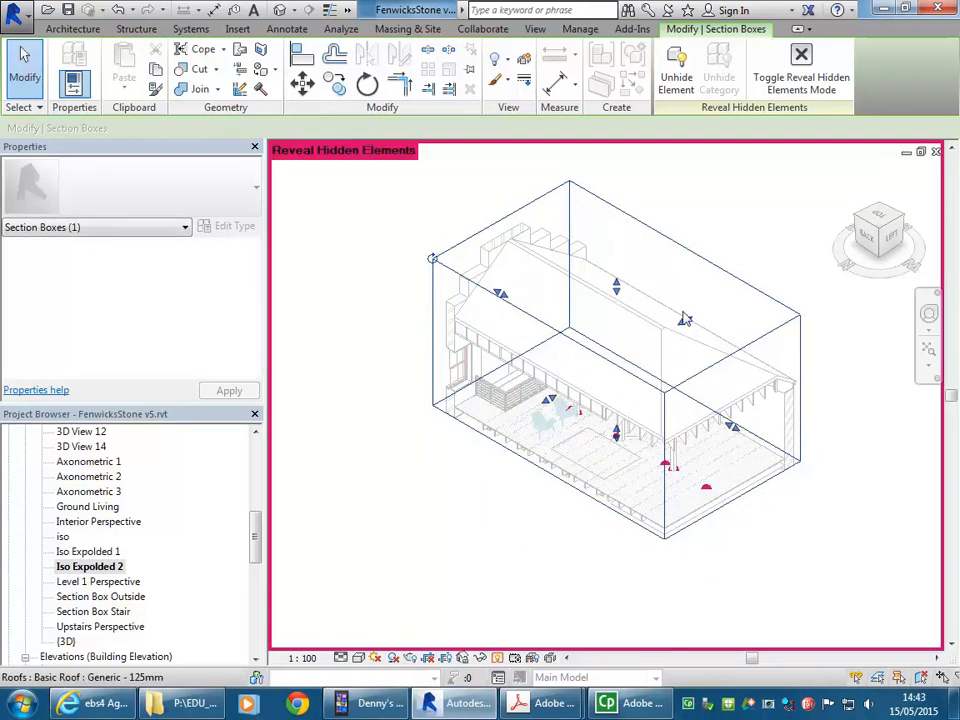
key("Escape")
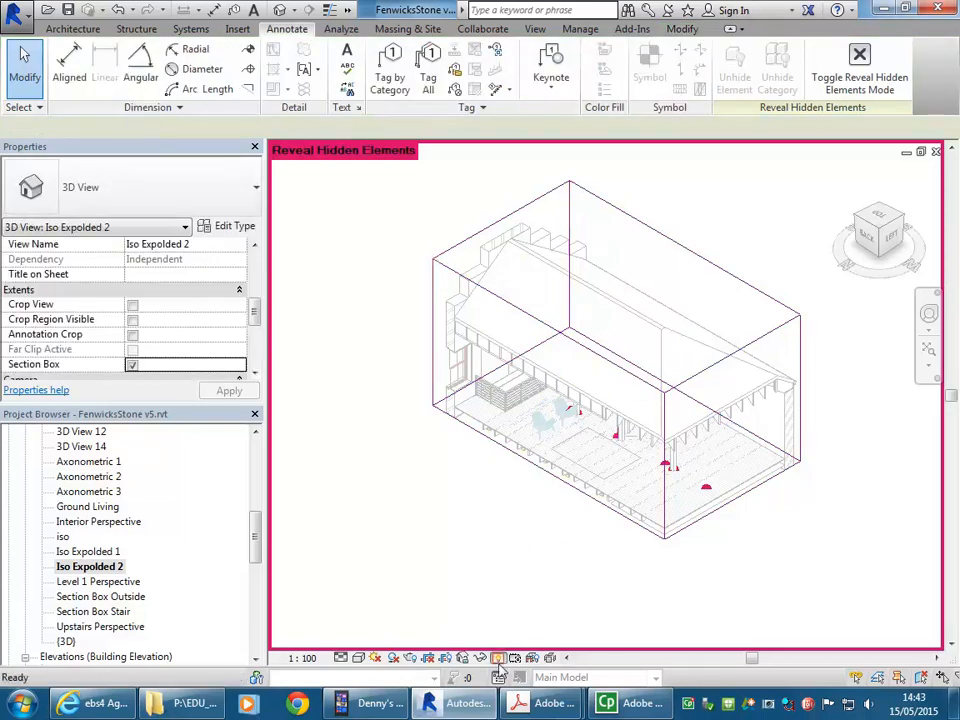
left_click(498, 658)
- Hide the Generic - 125mm roof element in the Iso Expolded 2 view
left_click(632, 318)
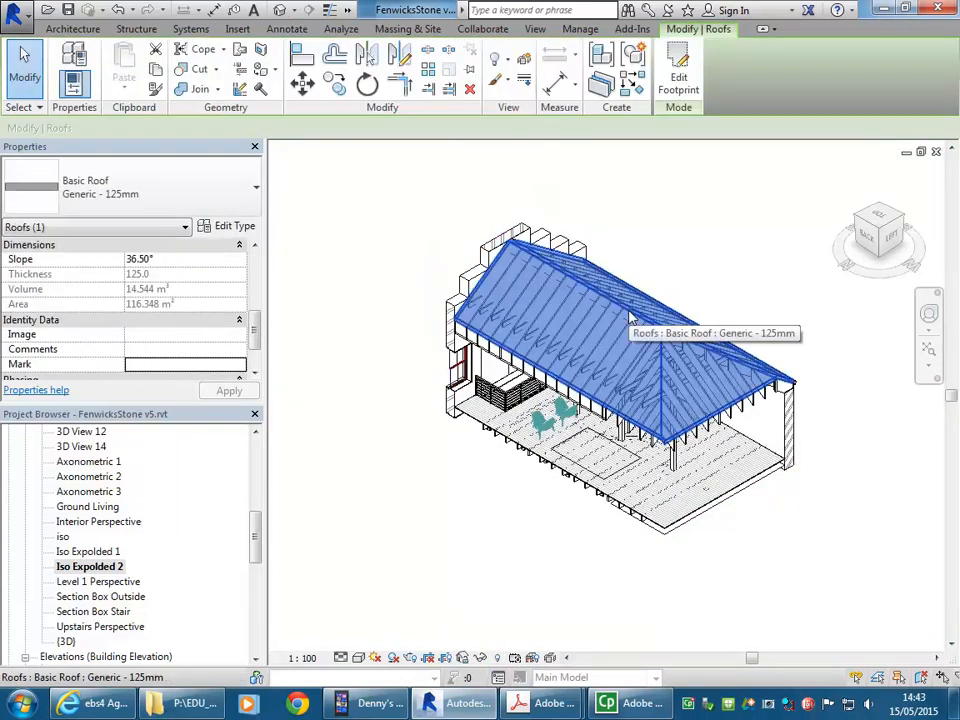
right_click(632, 318)
mouse_move(688, 390)
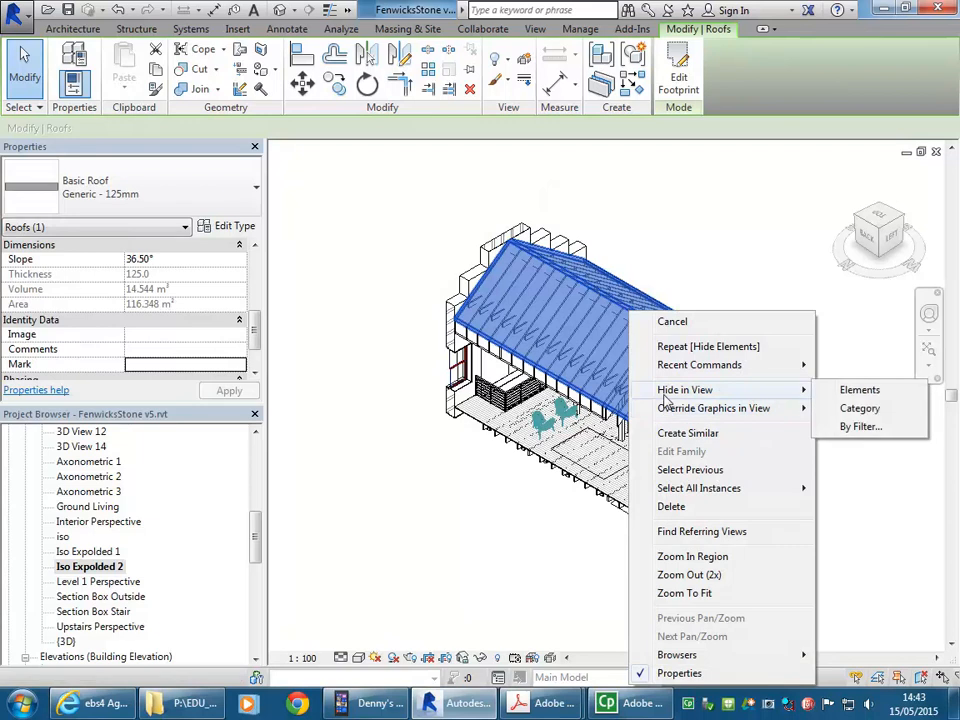
left_click(850, 390)
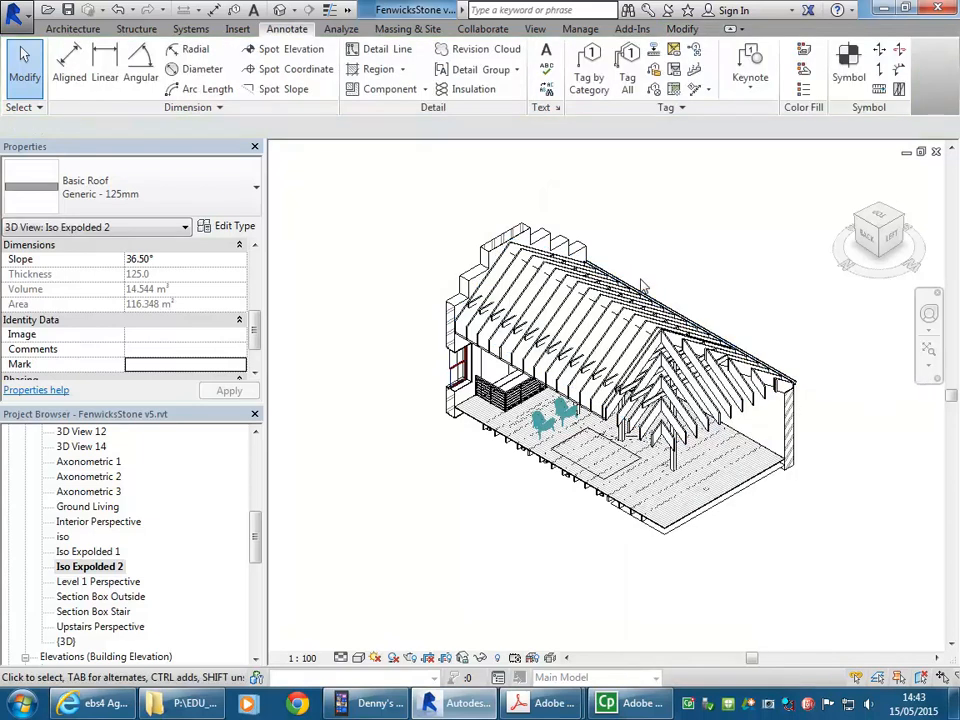
- Hide the roof truss framing element in this view
left_click(632, 345)
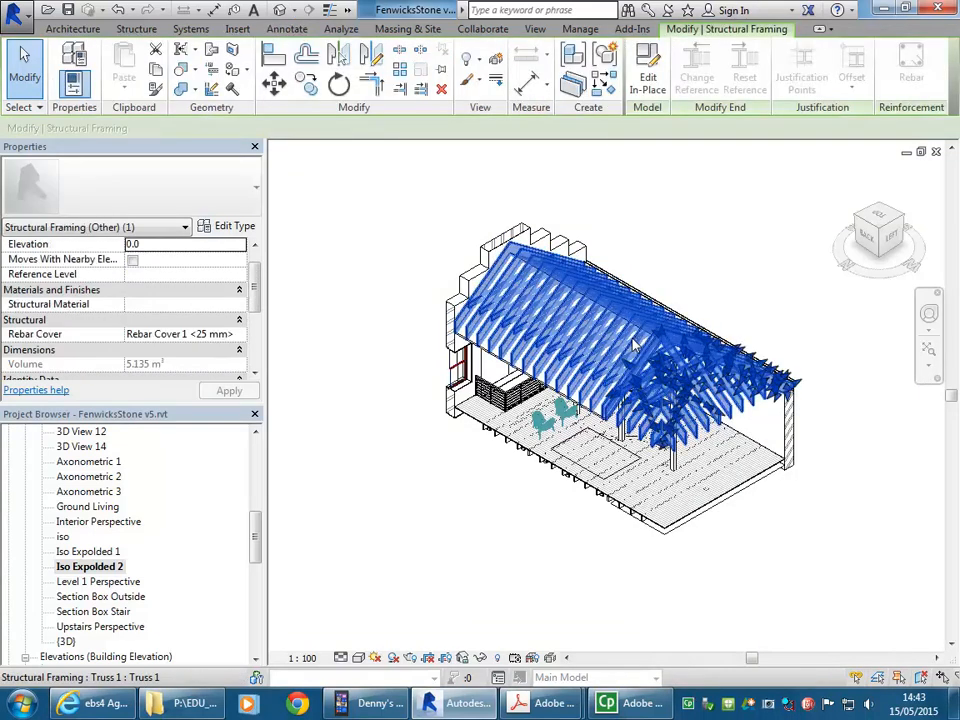
right_click(632, 345)
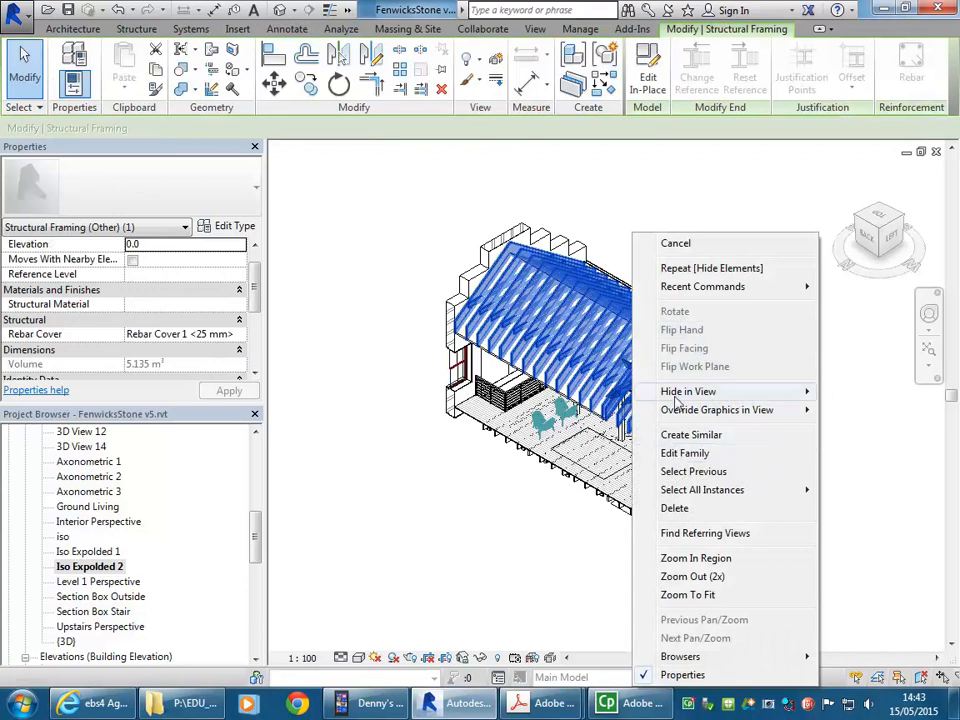
mouse_move(676, 396)
left_click(860, 391)
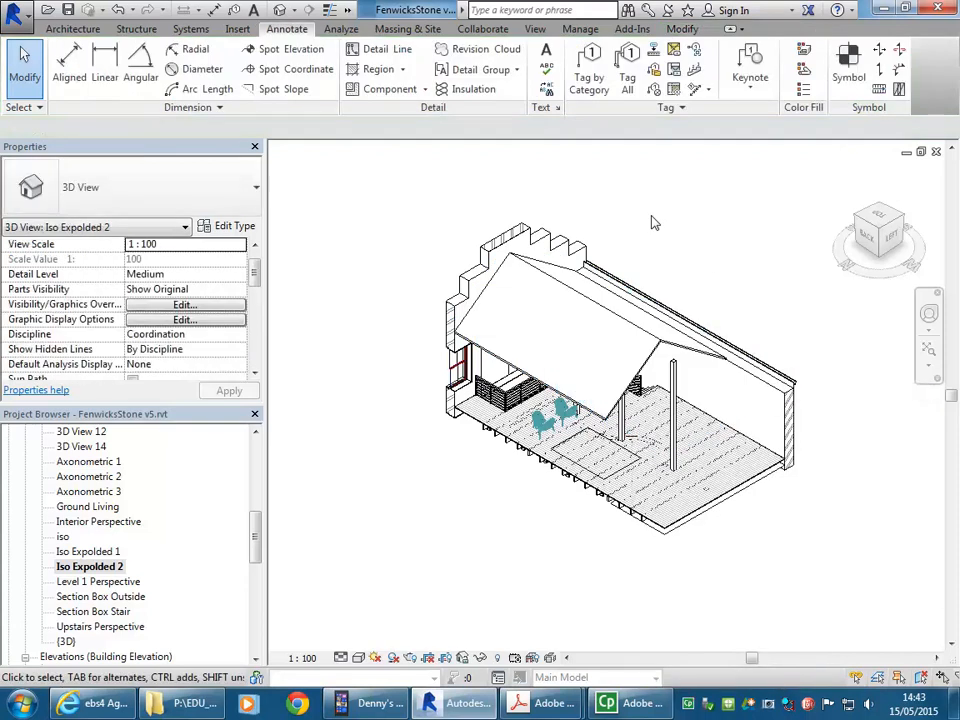
- Hide the sloped ceiling element in this view to open up the upper floor
left_click(648, 343)
right_click(648, 343)
mouse_move(705, 391)
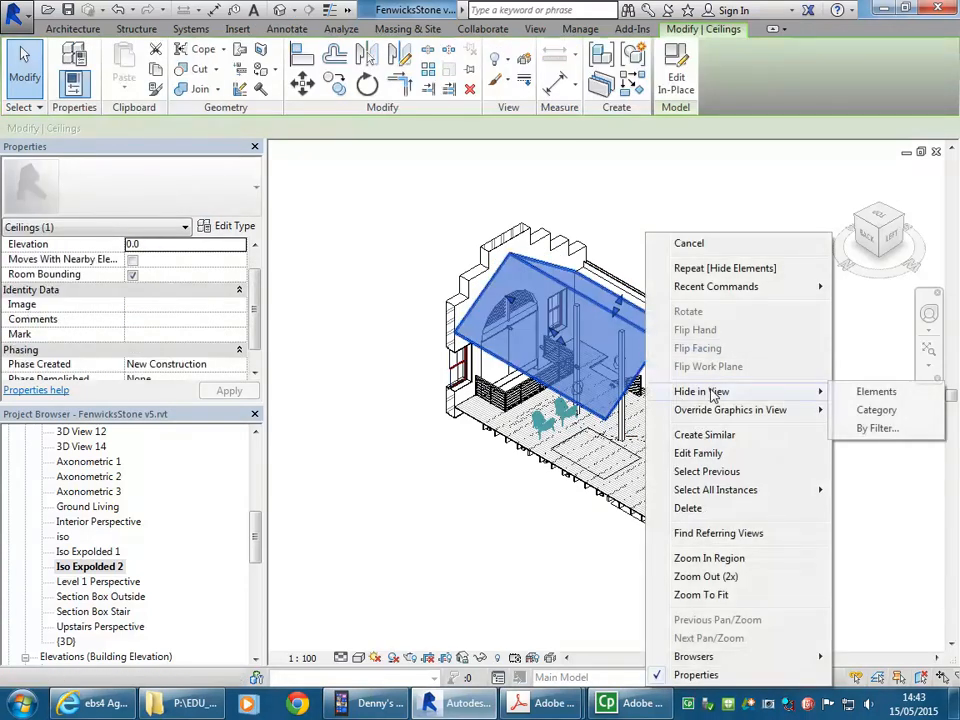
left_click(866, 391)
middle_click_drag(782, 317, 678, 267)
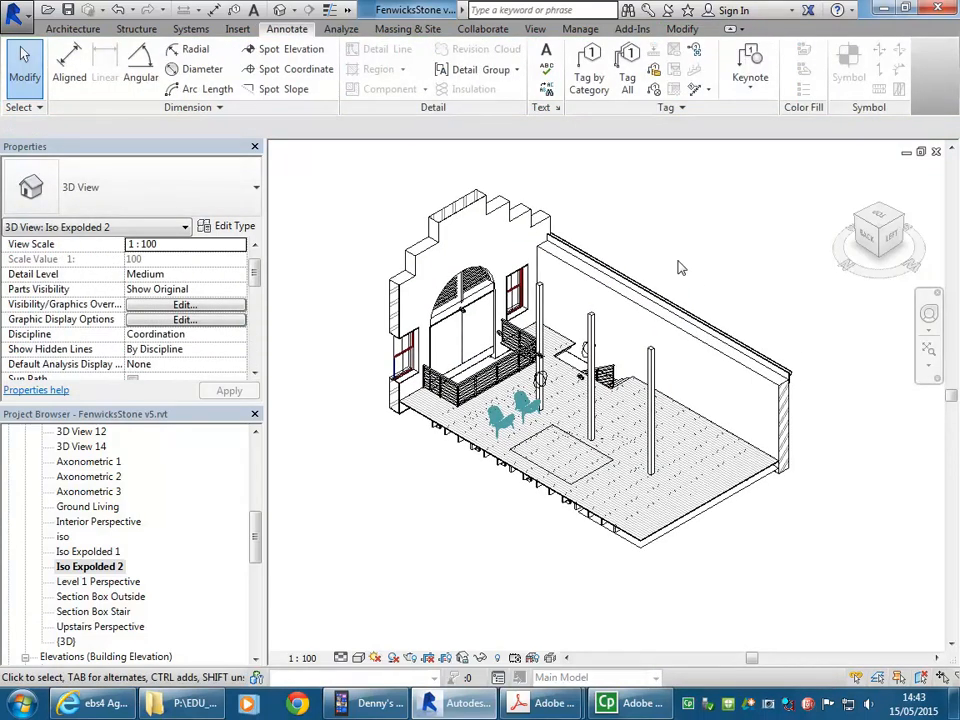
- Create a new sheet with the A3 metric Blank : Landscape titleblock
left_click_drag(258, 528, 257, 630)
left_click(55, 537)
right_click(65, 538)
left_click(110, 549)
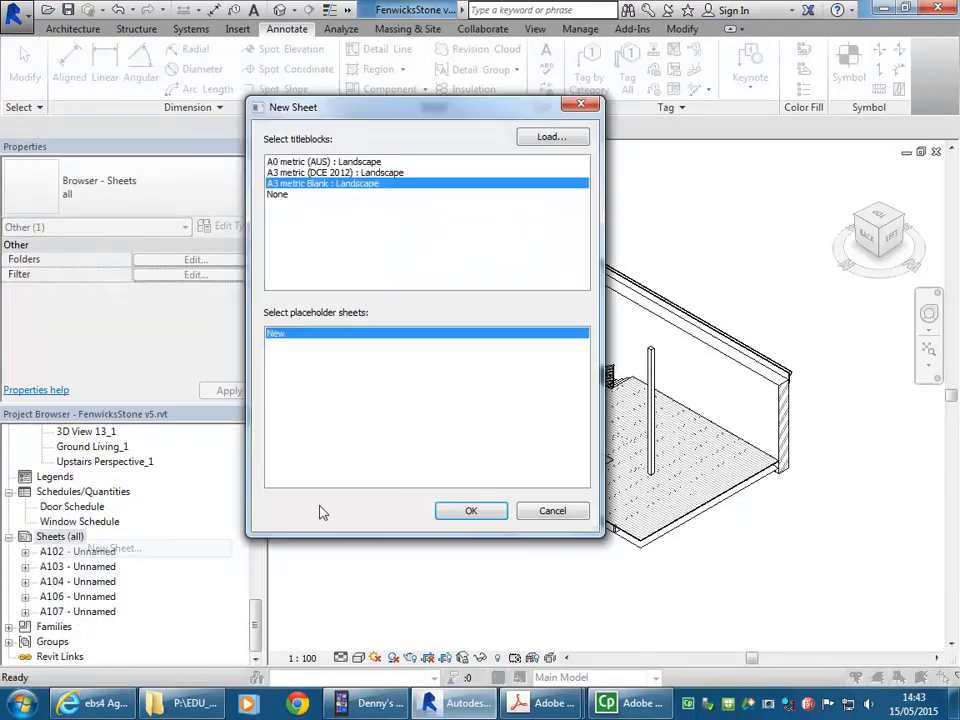
left_click(470, 513)
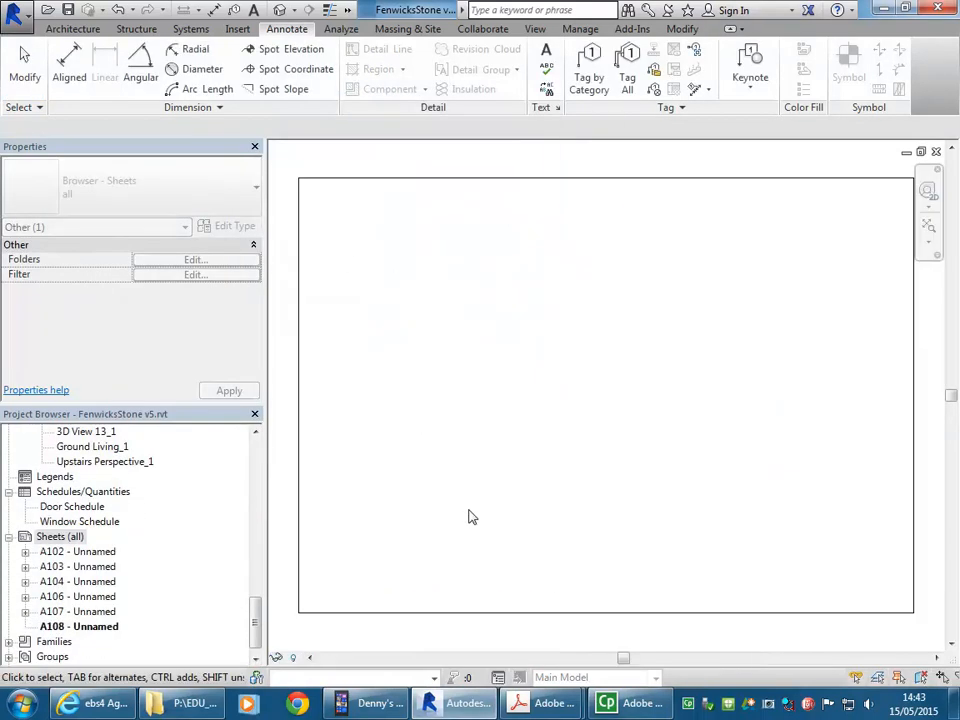
- Place the Iso Expolded 1 view on the lower left area of the new sheet
left_click_drag(255, 640, 257, 528)
left_click(85, 551)
left_click_drag(113, 549, 486, 456)
left_click(452, 455)
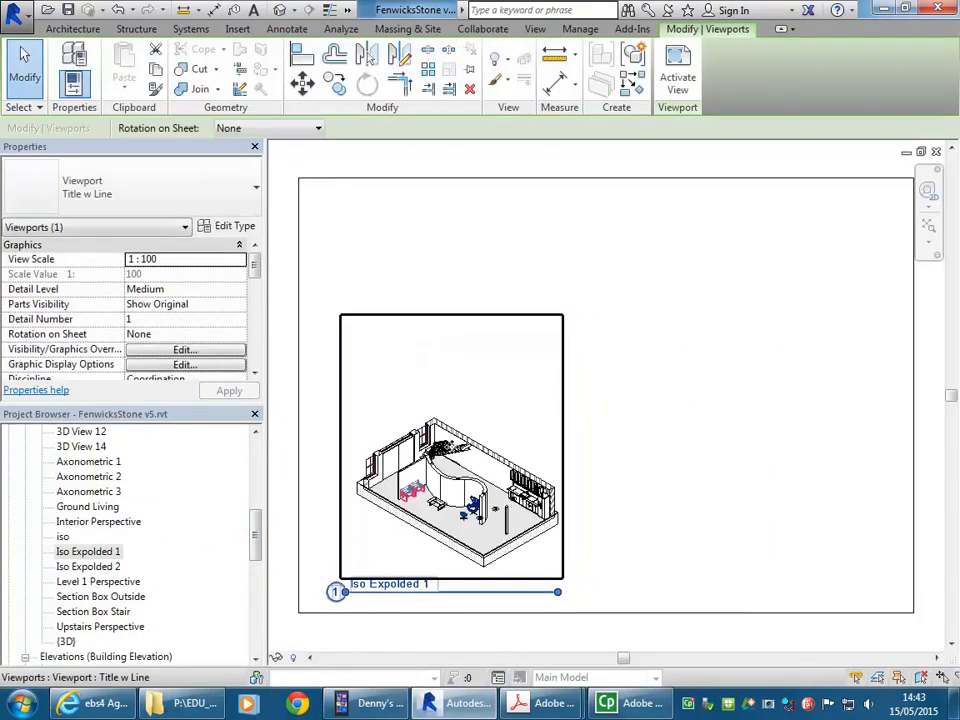
- Change the Iso Expolded 1 viewport's type to No Title
left_click(157, 197)
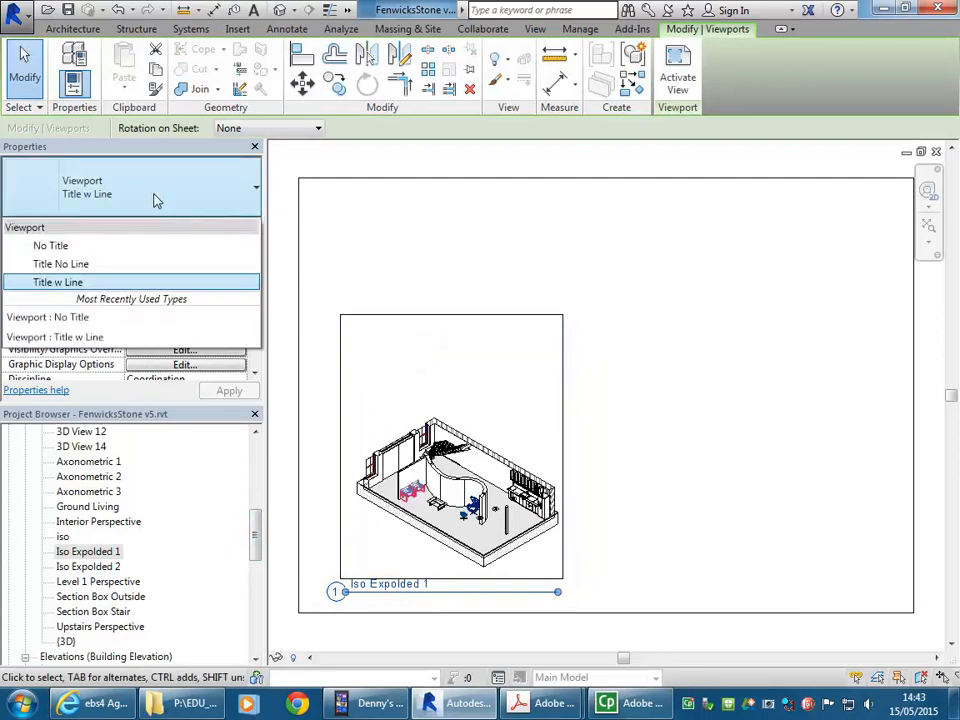
left_click(90, 247)
left_click(662, 508)
left_click(465, 485)
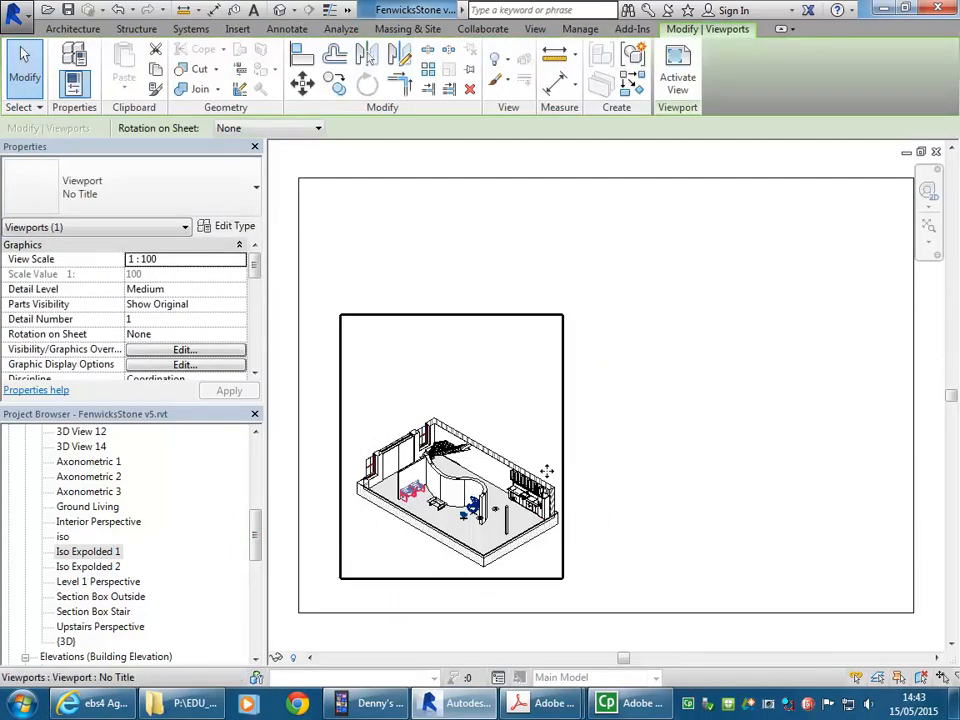
left_click(321, 466)
- Place the Iso Expolded 2 view on the sheet above the ground floor view and set its viewport type to No Title
left_click_drag(88, 567, 411, 324)
left_click(451, 305)
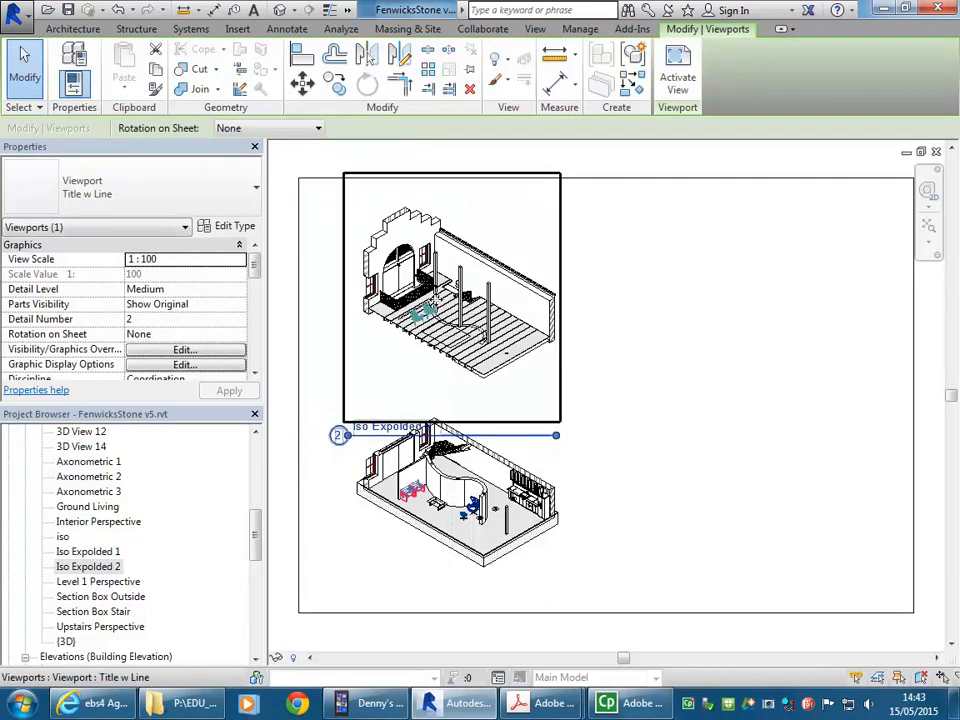
left_click(215, 200)
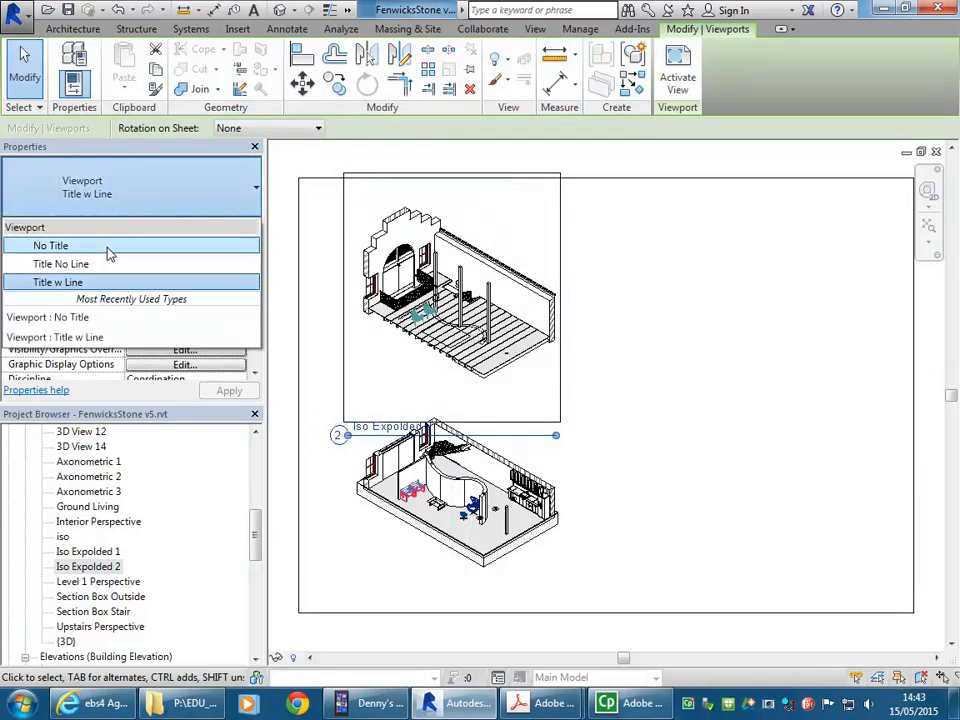
left_click(60, 244)
- Nudge the Iso Expolded 2 viewport down in small increments until the upper floor sits just above the ground floor view
key("Down")
key("Down")
key("Down")
key("Down")
key("Down")
key("Down")
key("Down")
key("Down")
key("Down")
key("Down")
key("Down")
key("Down")
key("Down")
key("Down")
key("Down")
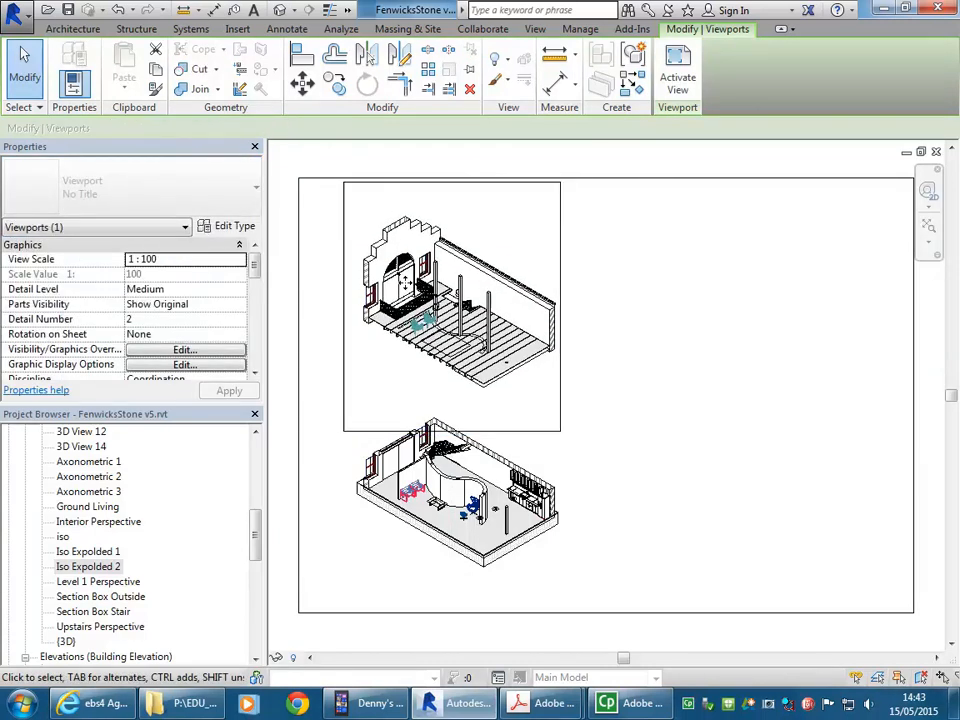
key("Down")
key("Down")
key("Down")
key("Down")
key("Down")
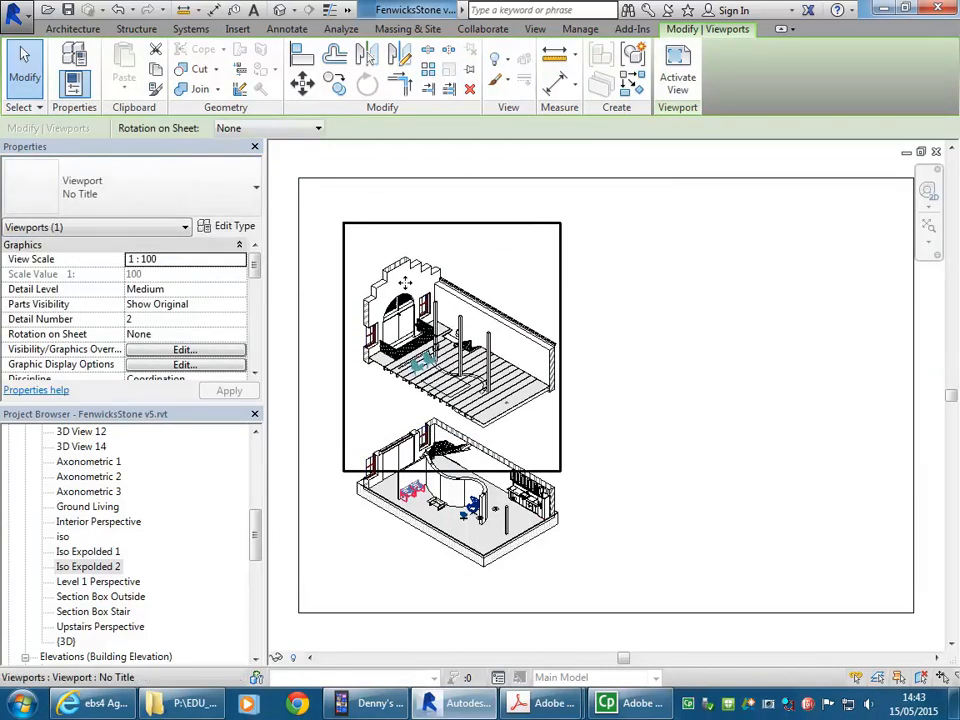
- Examine how the upper floor's corners line up with the ground floor view below
left_click(741, 491)
scroll(461, 458, "up", 2)
scroll(433, 293, "up", 4)
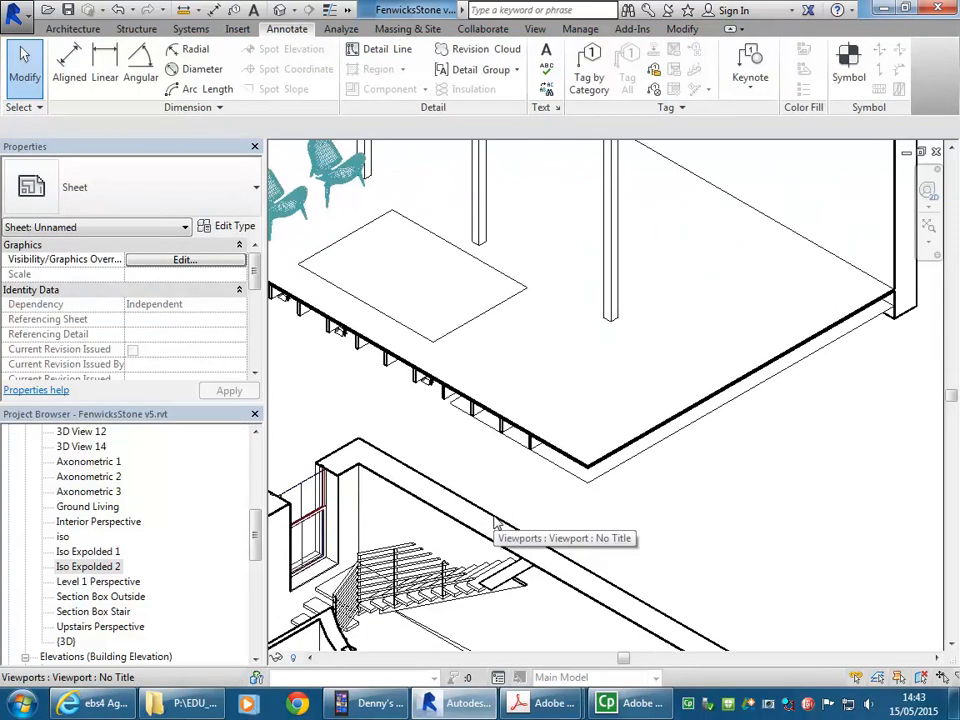
scroll(507, 418, "down", 6)
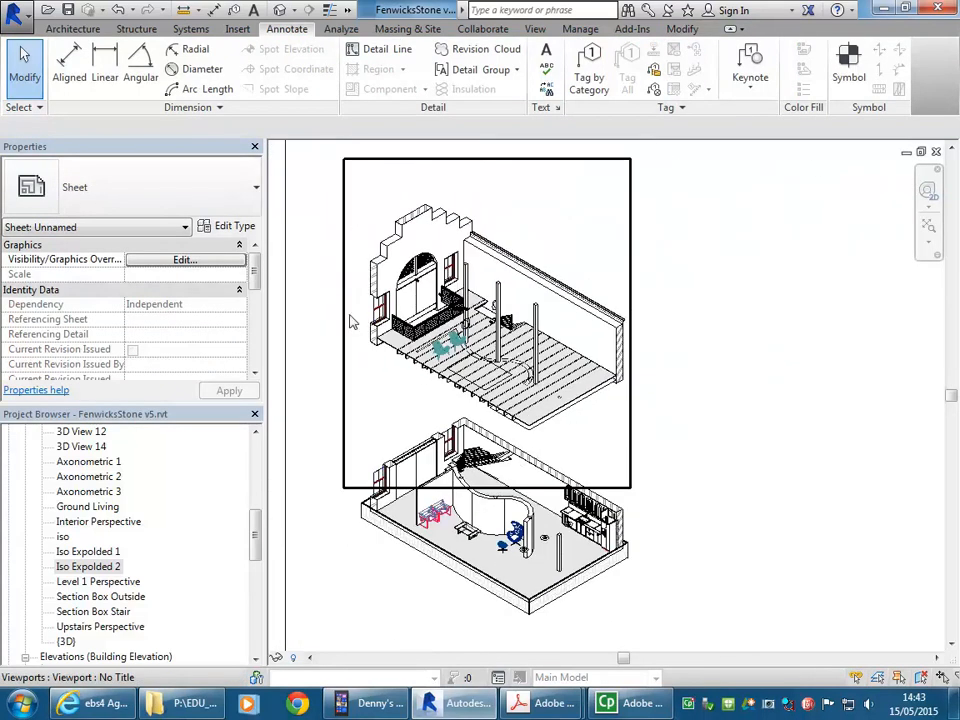
scroll(495, 385, "up", 6)
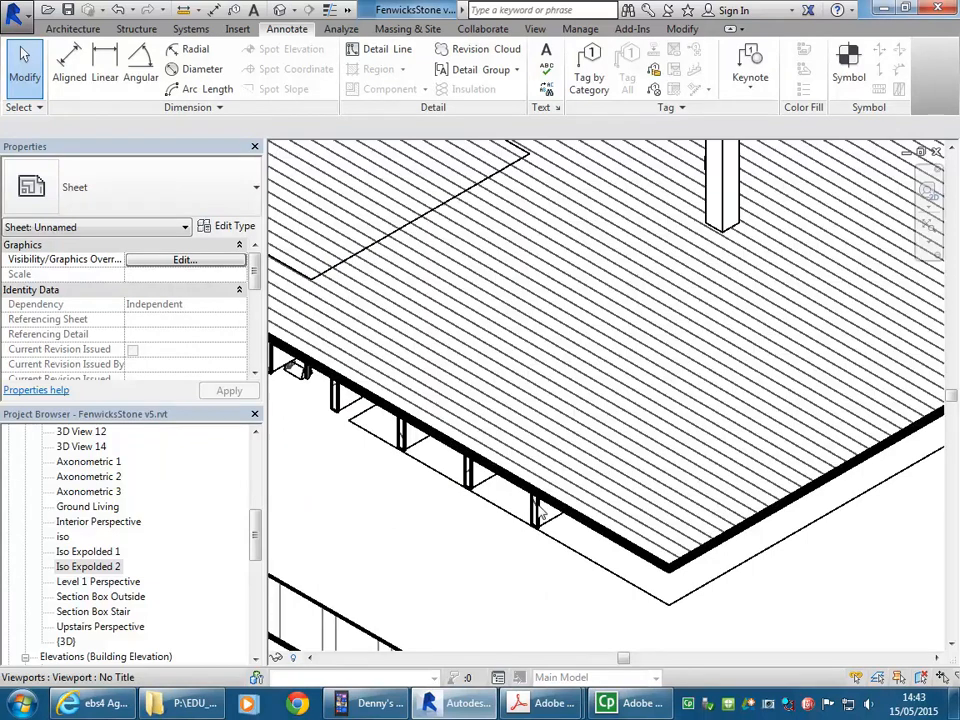
scroll(549, 497, "down", 6)
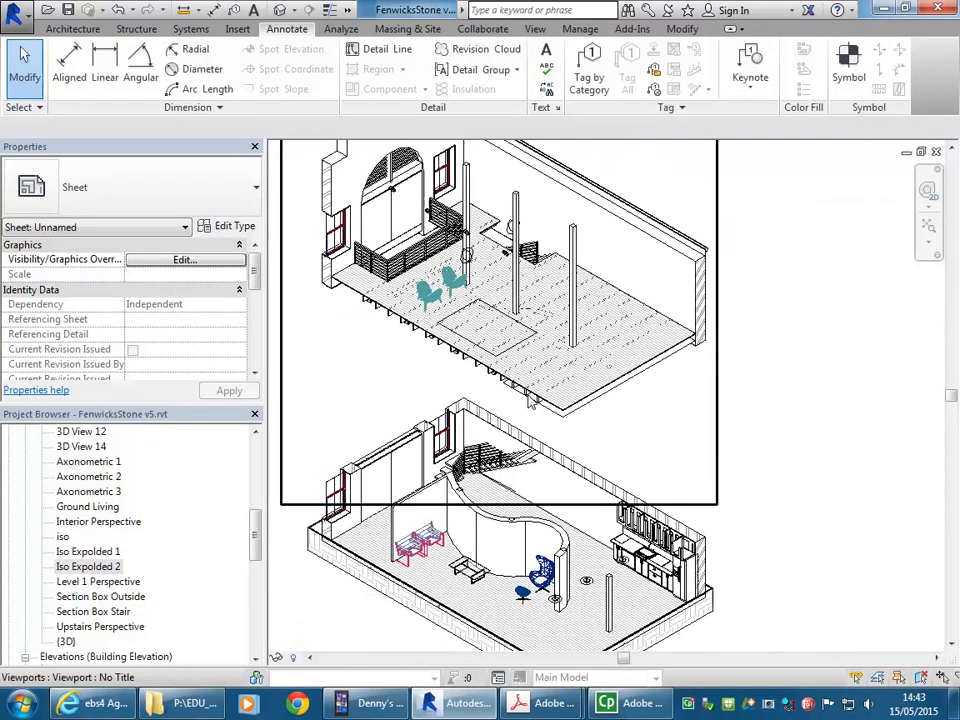
middle_click_drag(451, 380, 399, 424)
scroll(482, 382, "down", 1)
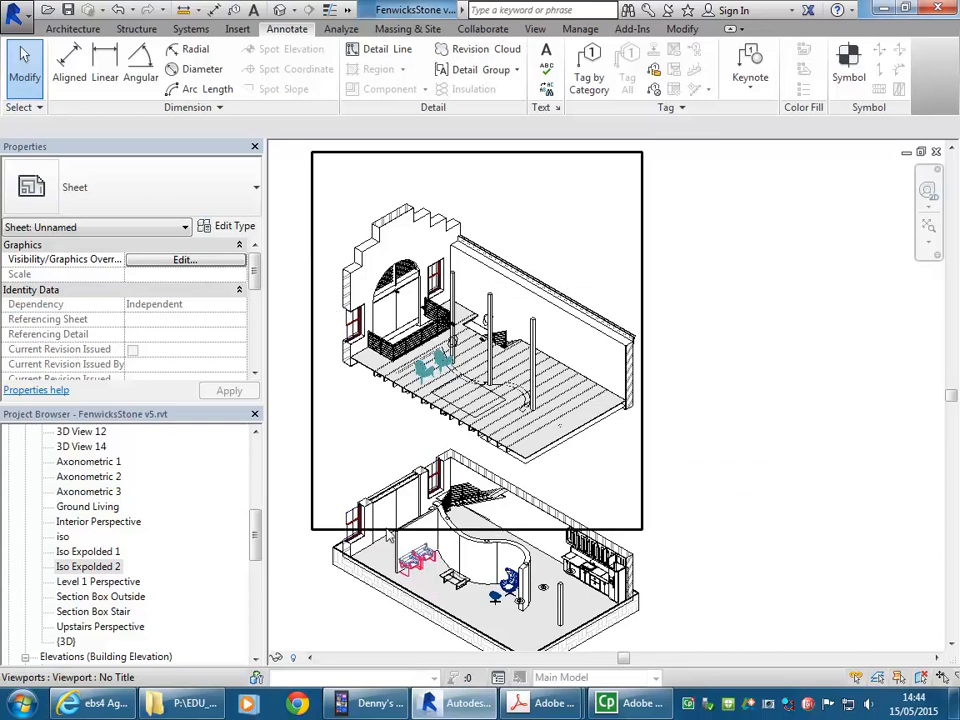
middle_click_drag(380, 370, 389, 380)
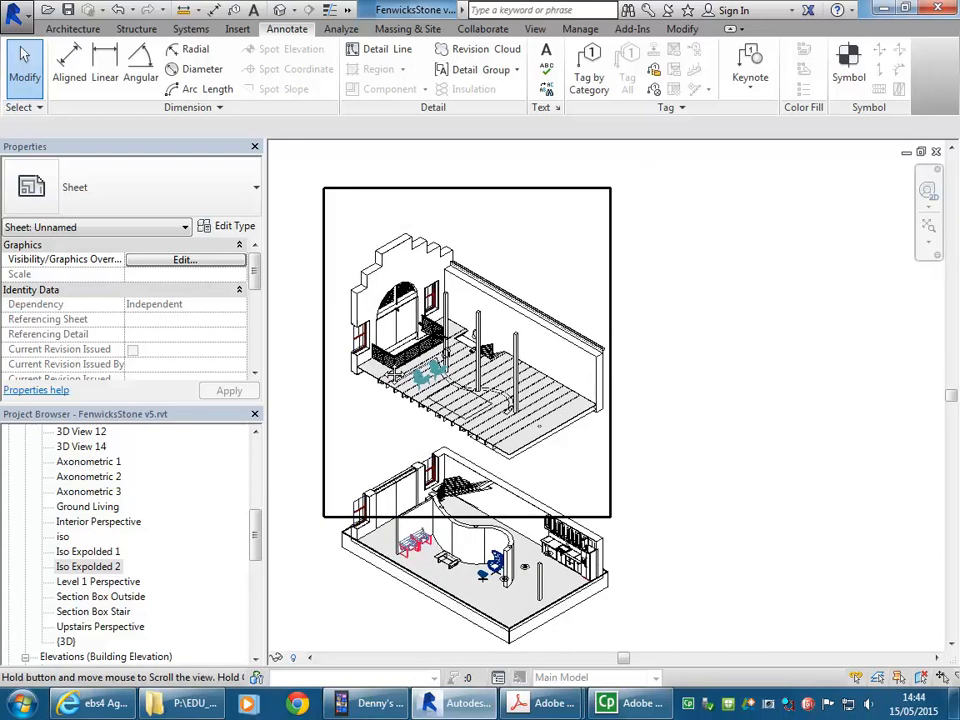
- Draw a vertical detail line in the Dash - 0.25 pen style from the upper floor's leftmost wall corner down to the matching ground floor corner
left_click(374, 52)
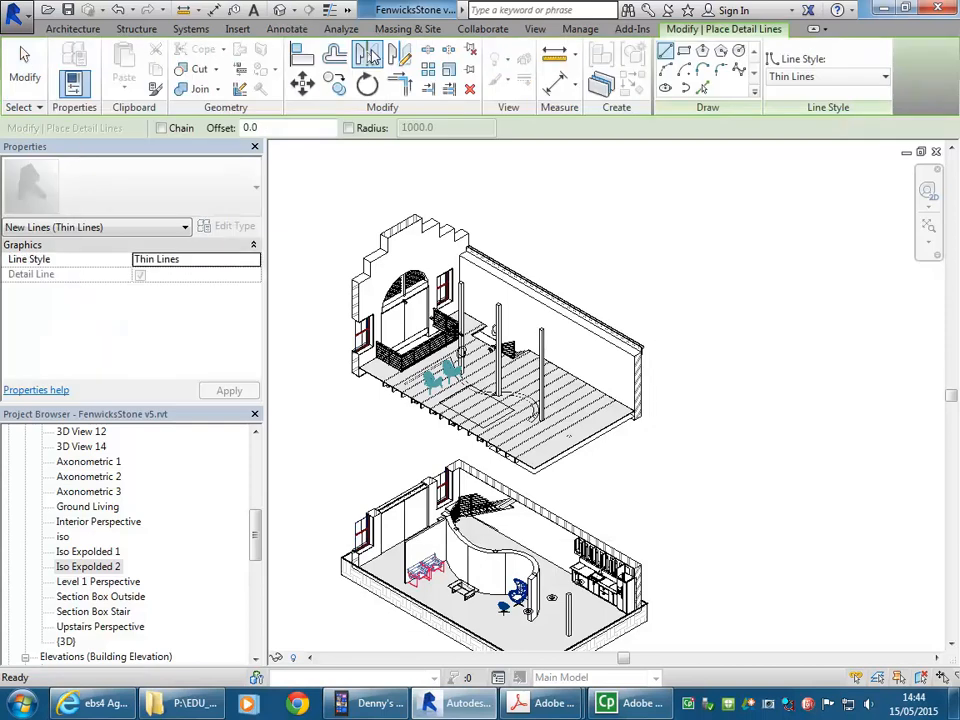
left_click(810, 79)
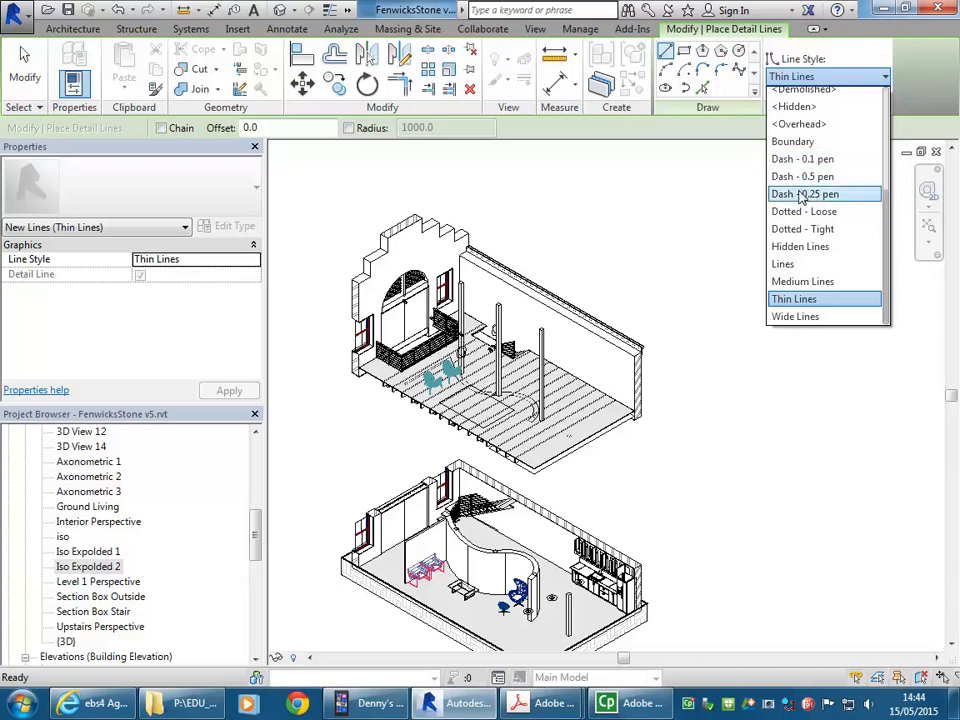
left_click(803, 194)
scroll(385, 385, "up", 4)
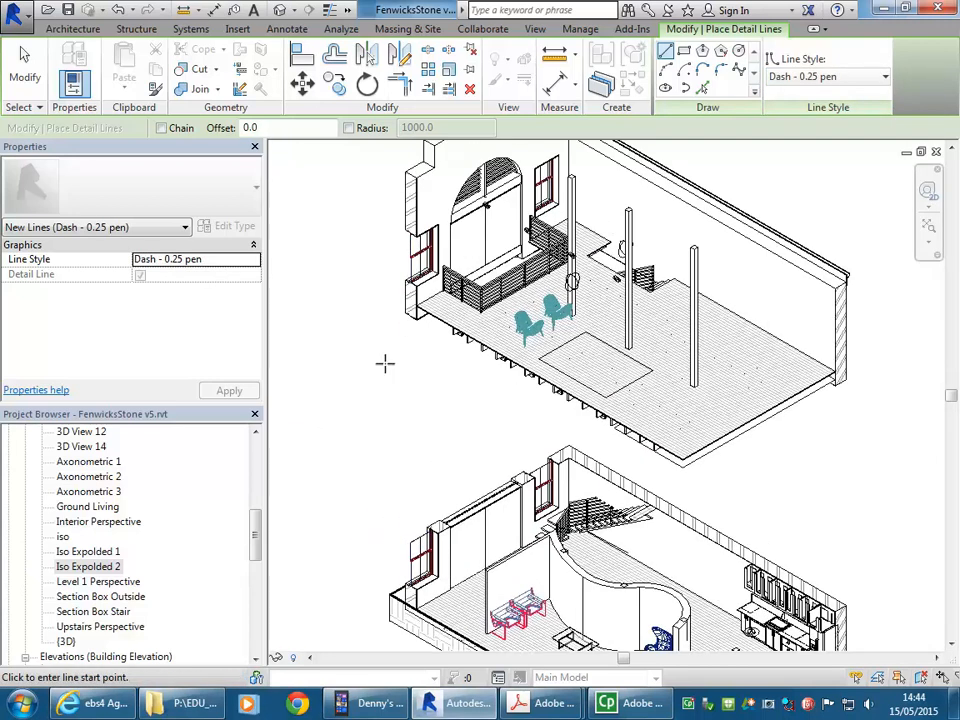
scroll(405, 312, "up", 5)
scroll(410, 300, "up", 3)
left_click(411, 302)
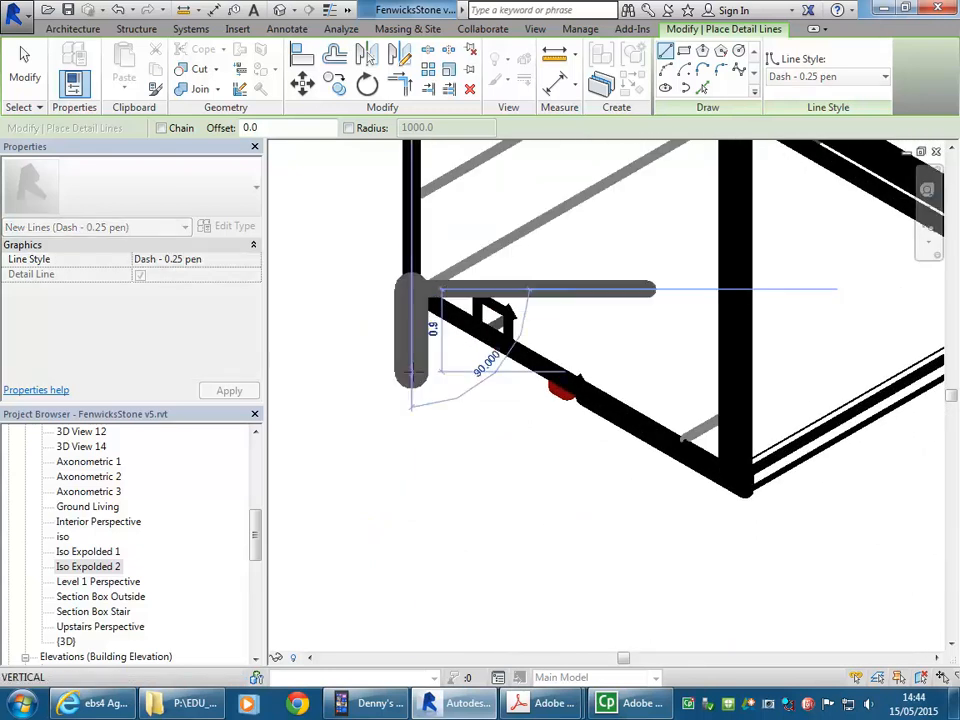
scroll(414, 355, "down", 6)
middle_click_drag(409, 420, 405, 364)
scroll(424, 364, "up", 2)
scroll(424, 458, "up", 4)
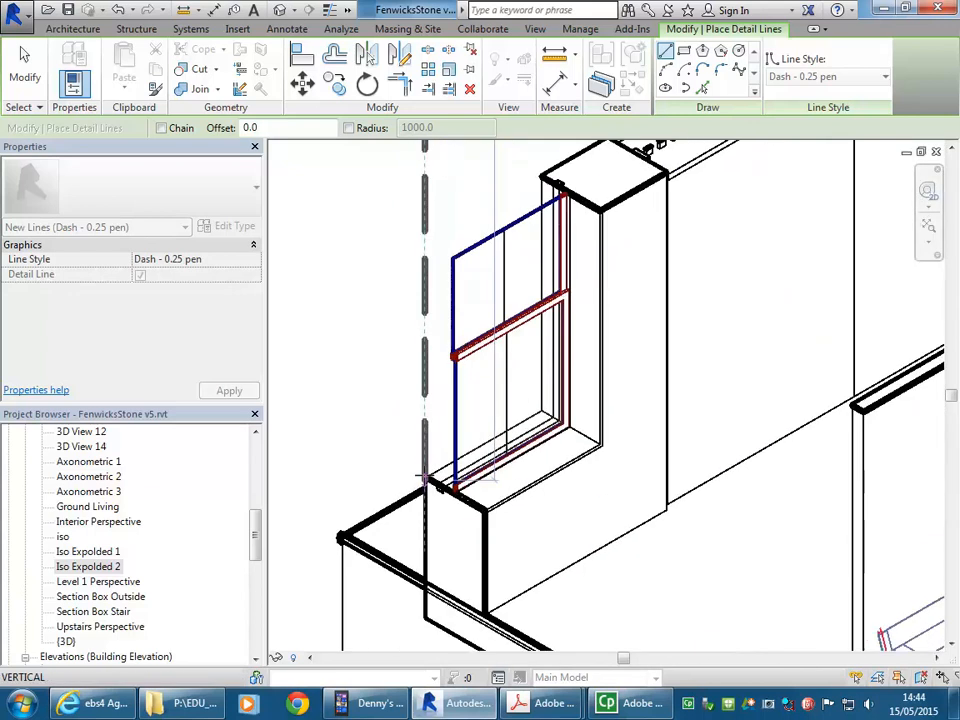
scroll(425, 485, "up", 3)
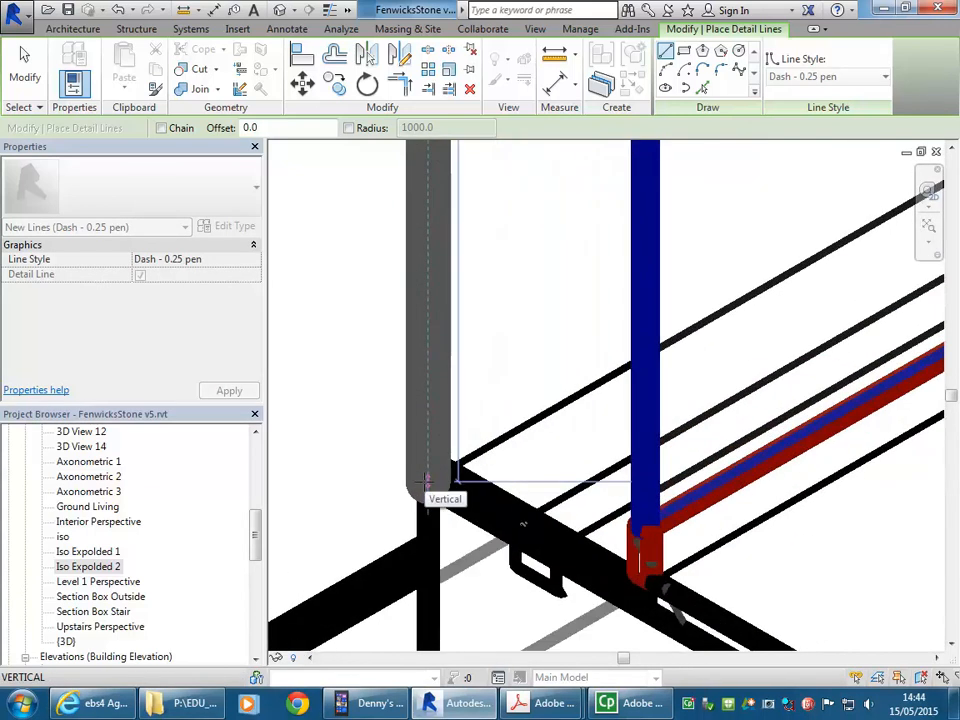
right_click(399, 373)
left_click(440, 382)
scroll(403, 349, "down", 10)
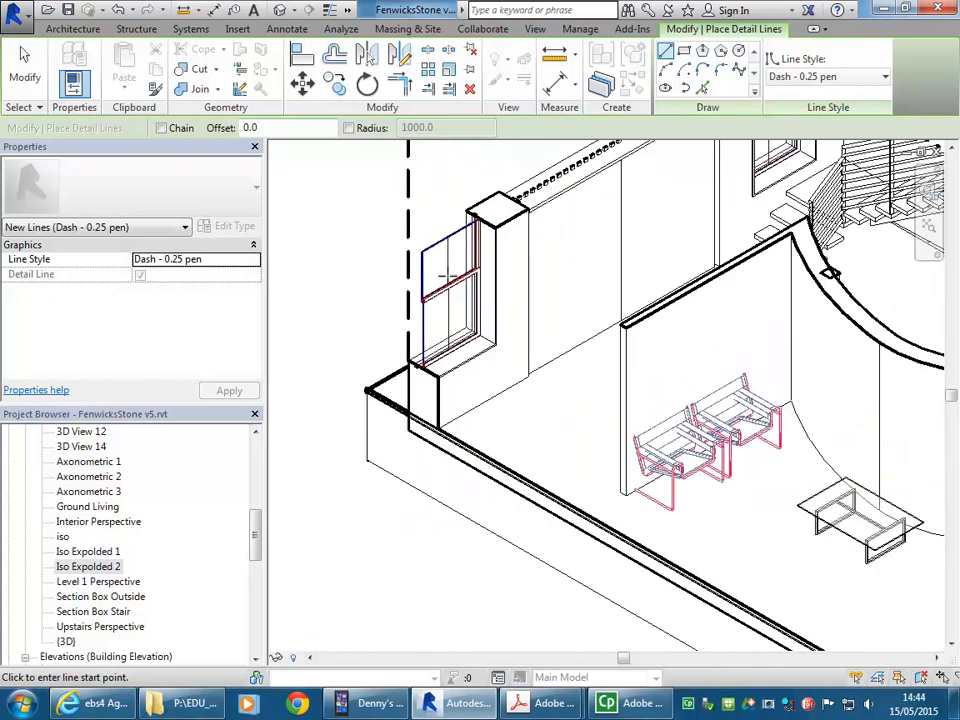
- Draw a vertical dashed detail line from the upper floor's rightmost wall corner down to the top of the ground floor wall
scroll(707, 279, "up", 10)
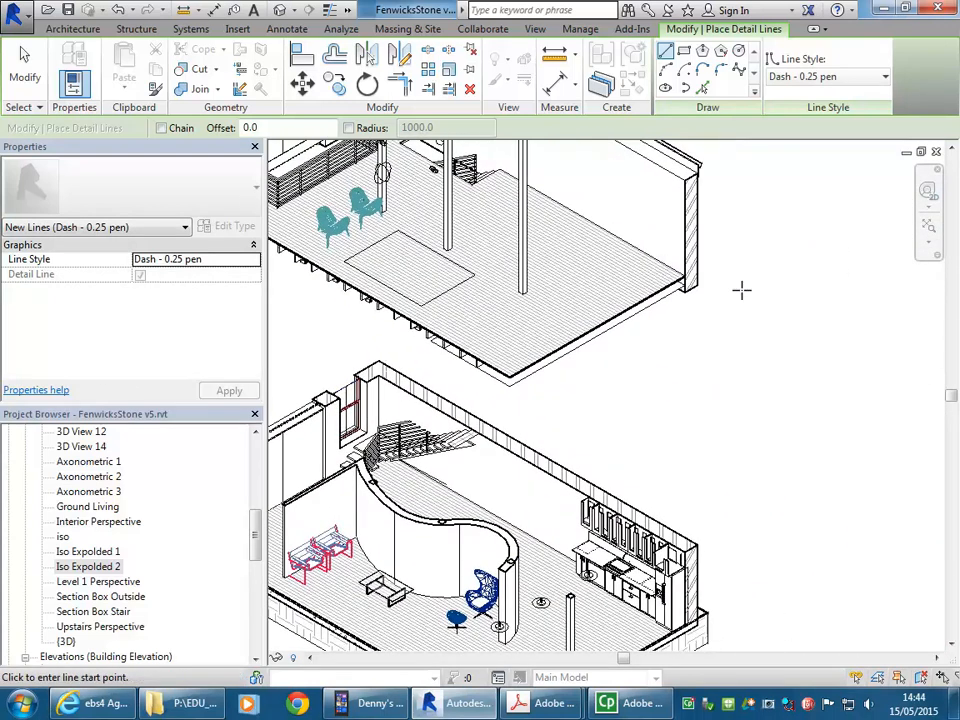
scroll(669, 291, "up", 2)
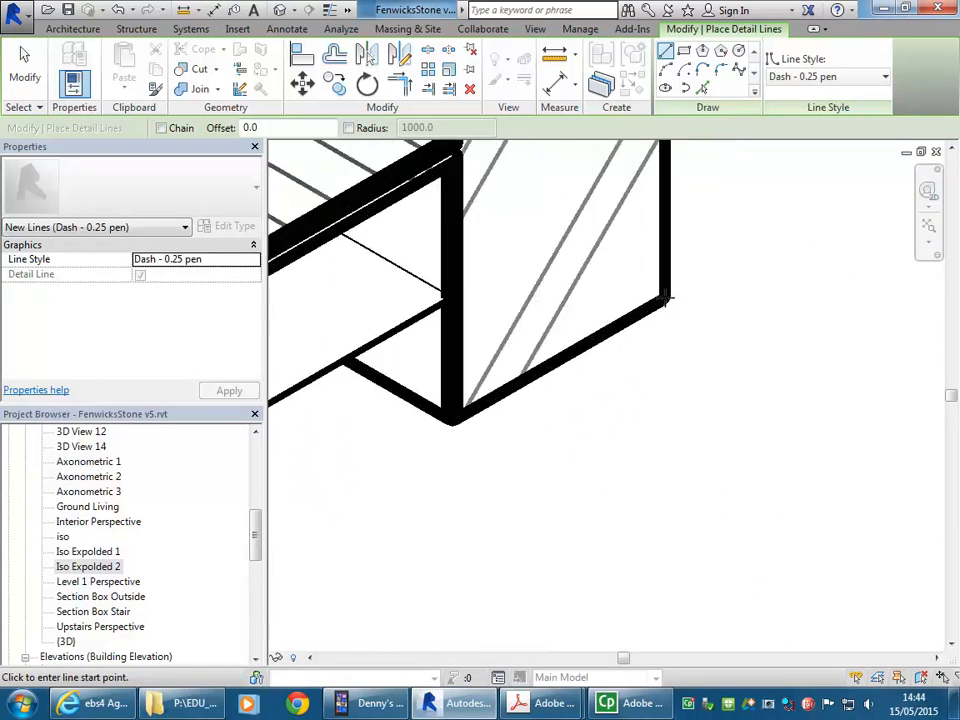
left_click(666, 298)
scroll(666, 299, "down", 7)
scroll(665, 318, "down", 5)
scroll(681, 210, "up", 8)
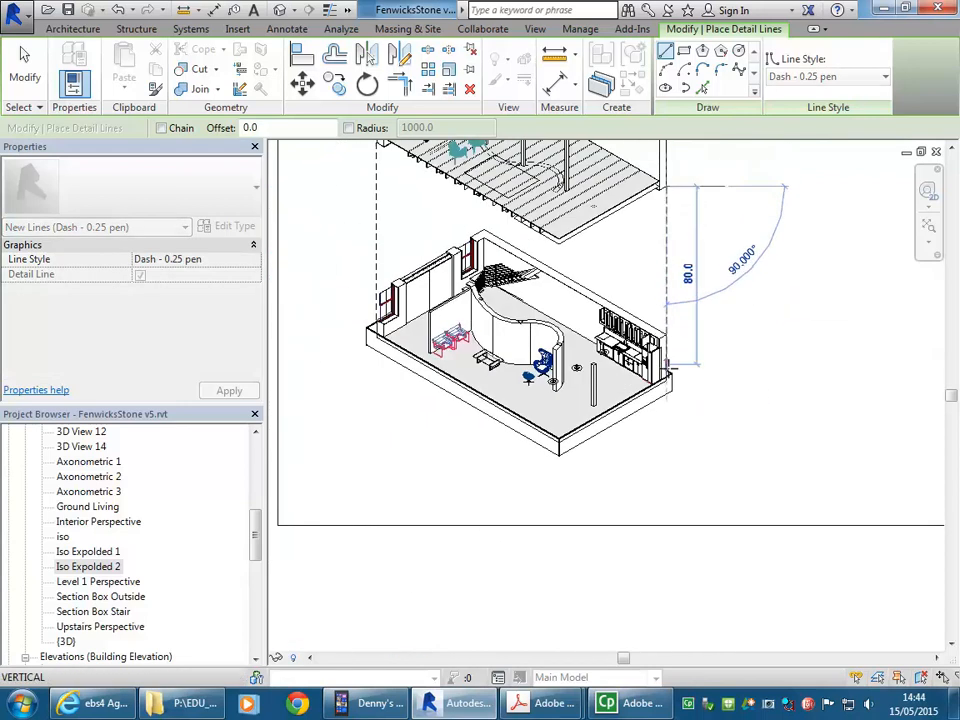
left_click(652, 319)
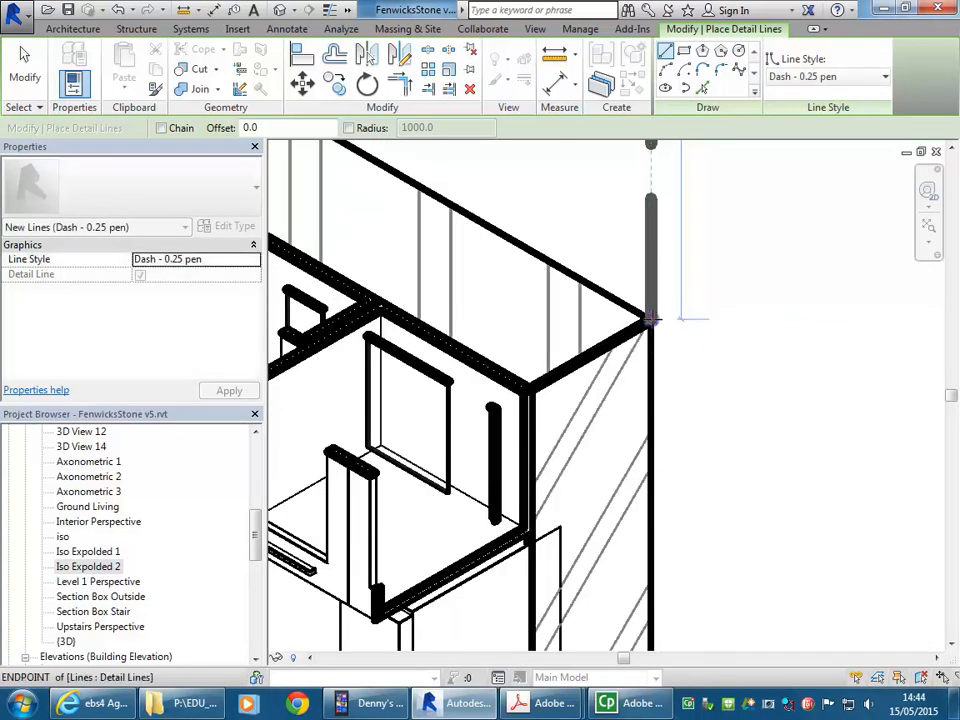
scroll(657, 295, "down", 1)
right_click(658, 295)
left_click(679, 307)
- Draw a vertical dashed detail line from the ground floor's rear wall corner up to the underside of the upper floor, and end the command
scroll(673, 303, "down", 7)
scroll(592, 236, "down", 2)
middle_click_drag(592, 236, 674, 395)
scroll(660, 388, "down", 2)
scroll(674, 395, "up", 1)
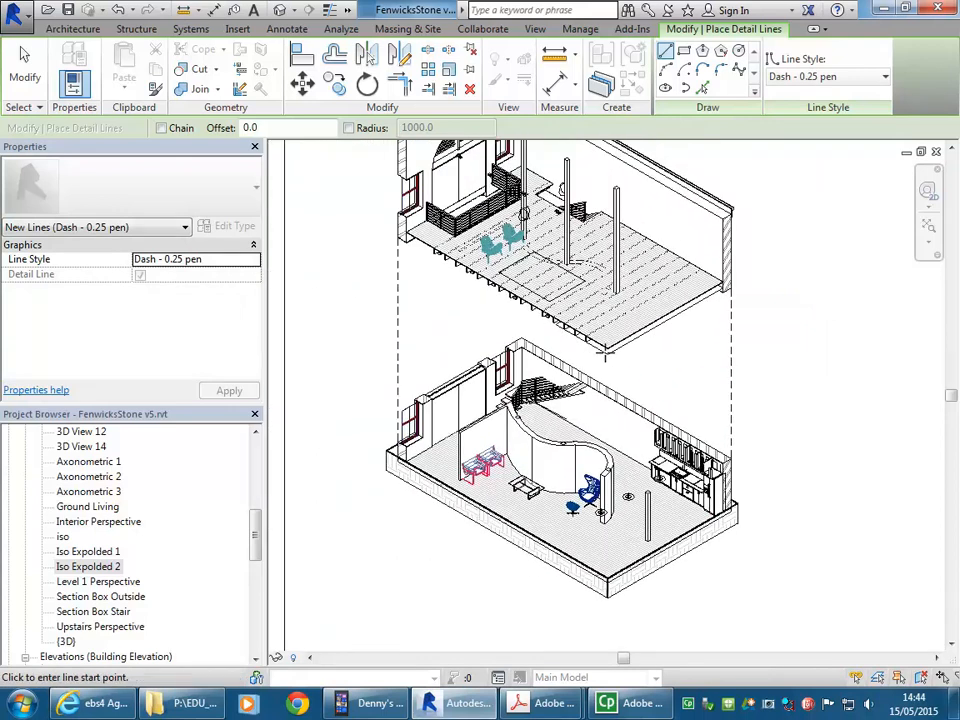
scroll(470, 289, "down", 2)
middle_click_drag(470, 289, 498, 377)
scroll(535, 405, "up", 5)
scroll(530, 412, "up", 3)
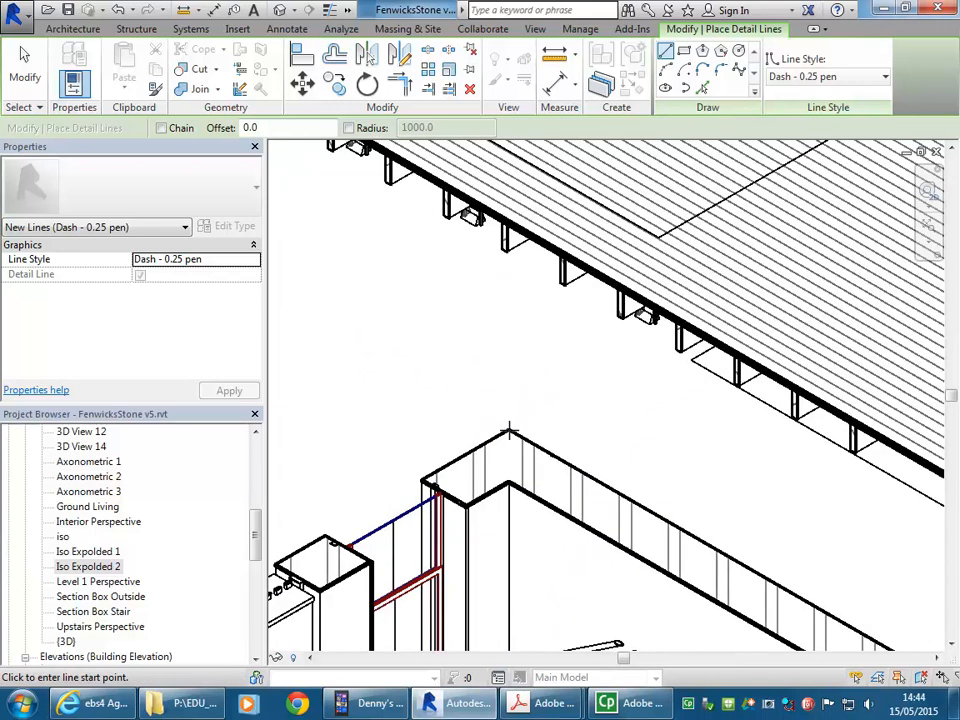
scroll(509, 428, "up", 4)
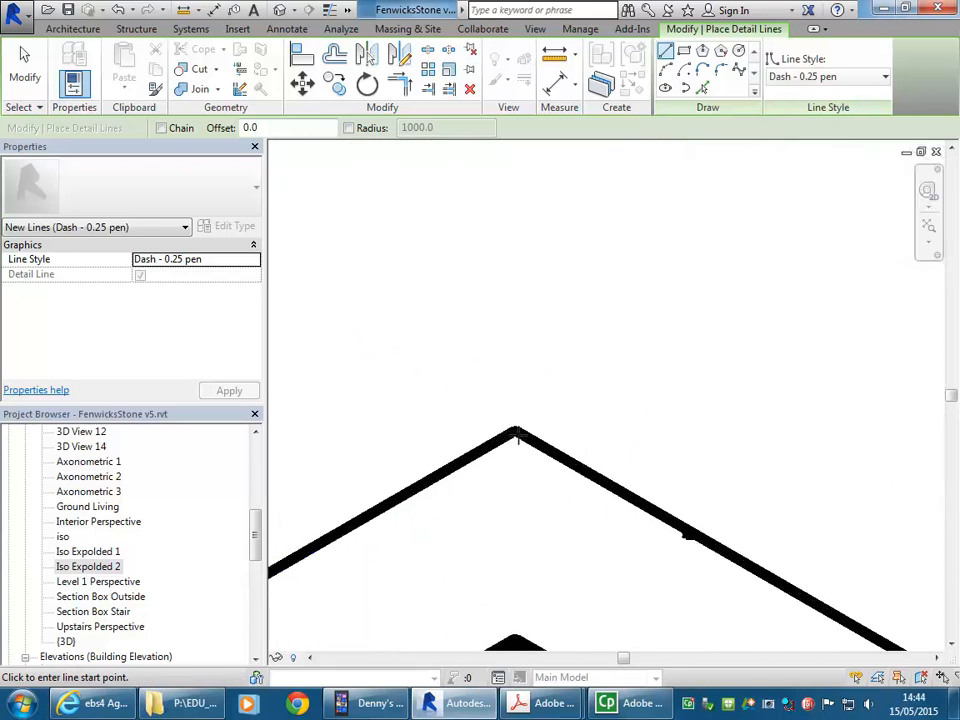
scroll(514, 432, "down", 5)
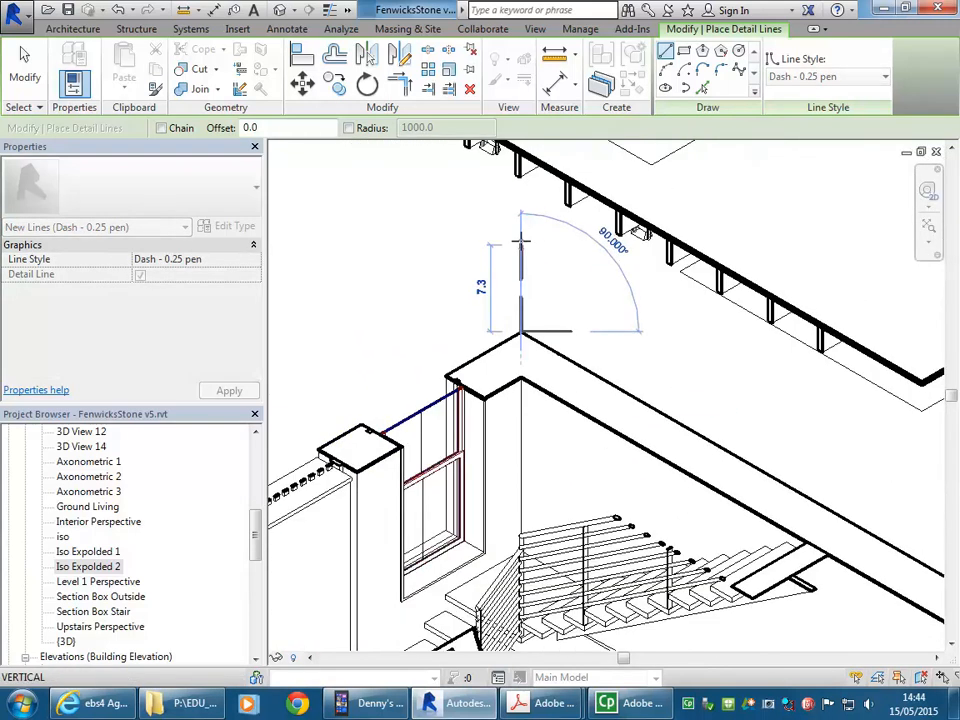
scroll(519, 358, "up", 8)
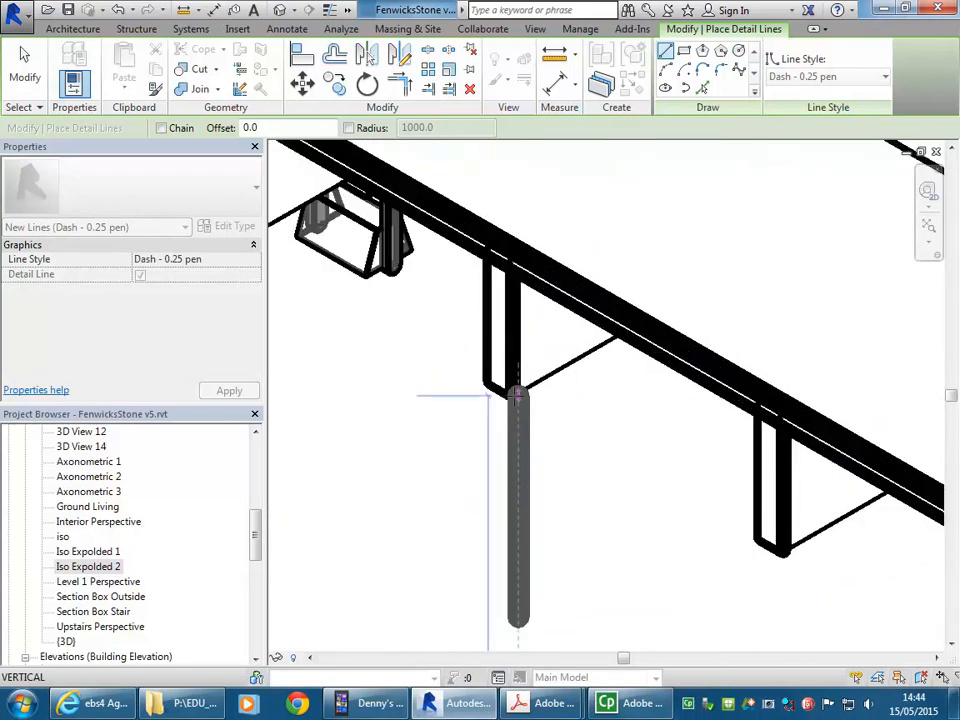
right_click(540, 401)
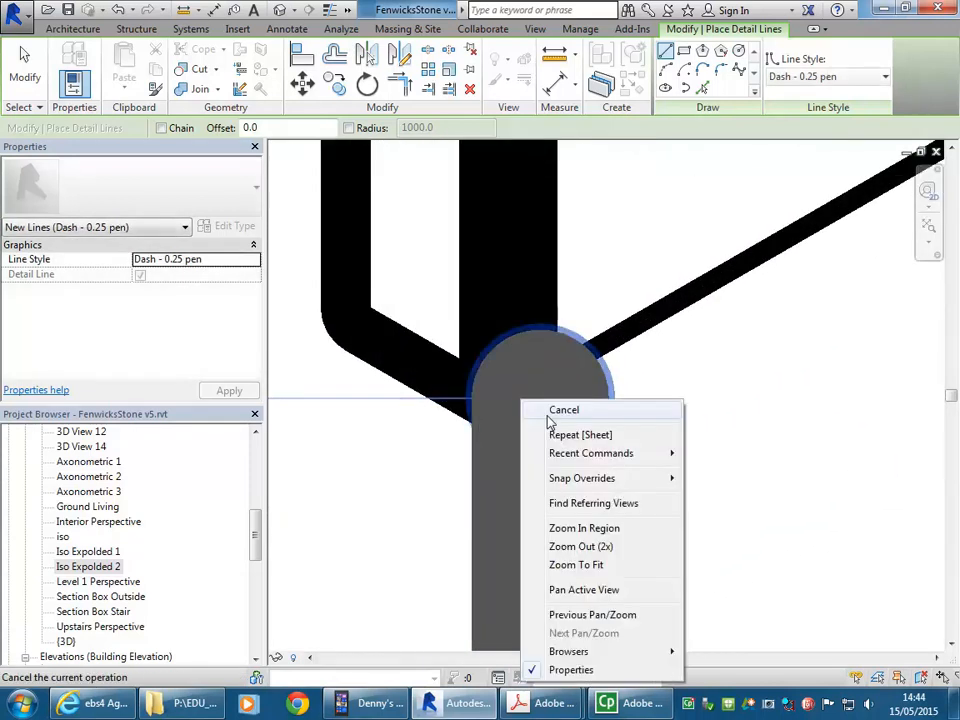
left_click(550, 407)
scroll(545, 407, "down", 4)
scroll(460, 420, "down", 8)
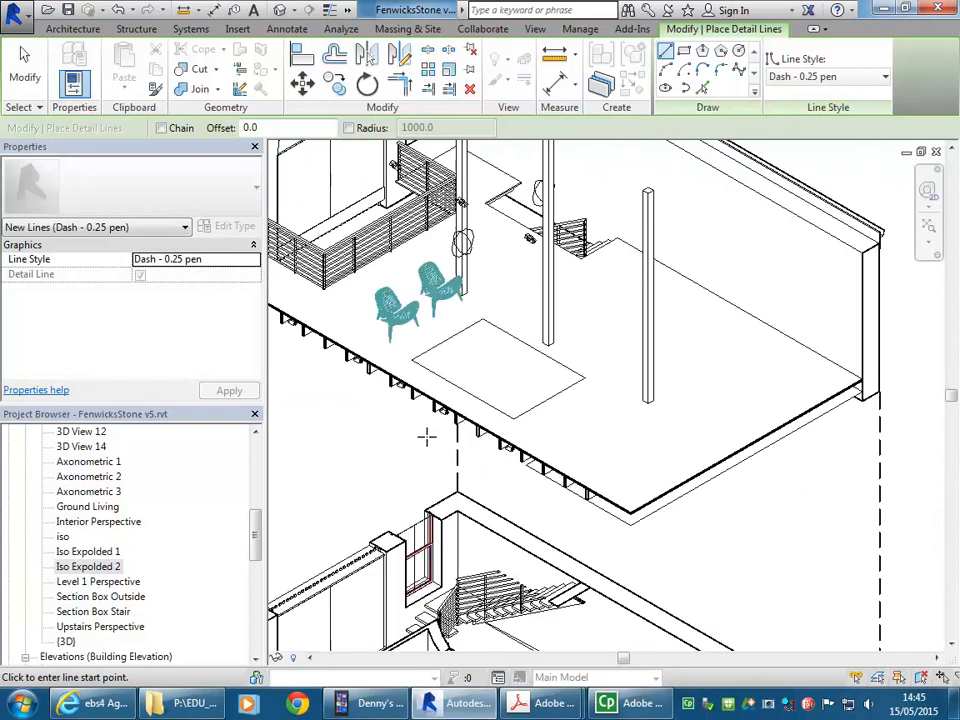
middle_click_drag(440, 450, 480, 495)
scroll(488, 503, "down", 1)
middle_click_drag(705, 515, 695, 467)
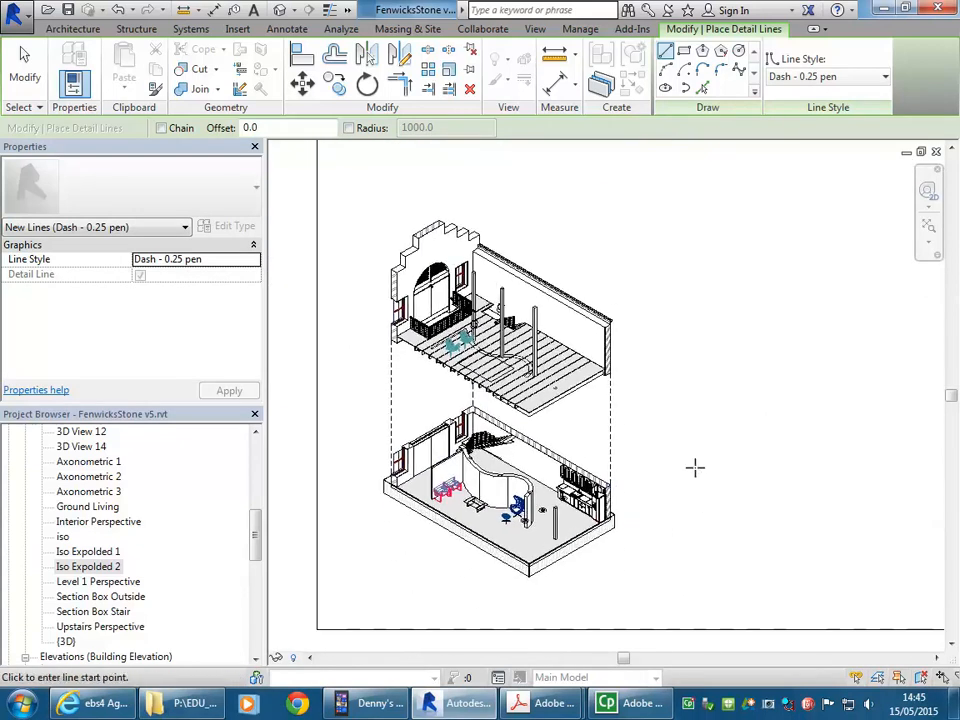
right_click(658, 267)
left_click(703, 279)
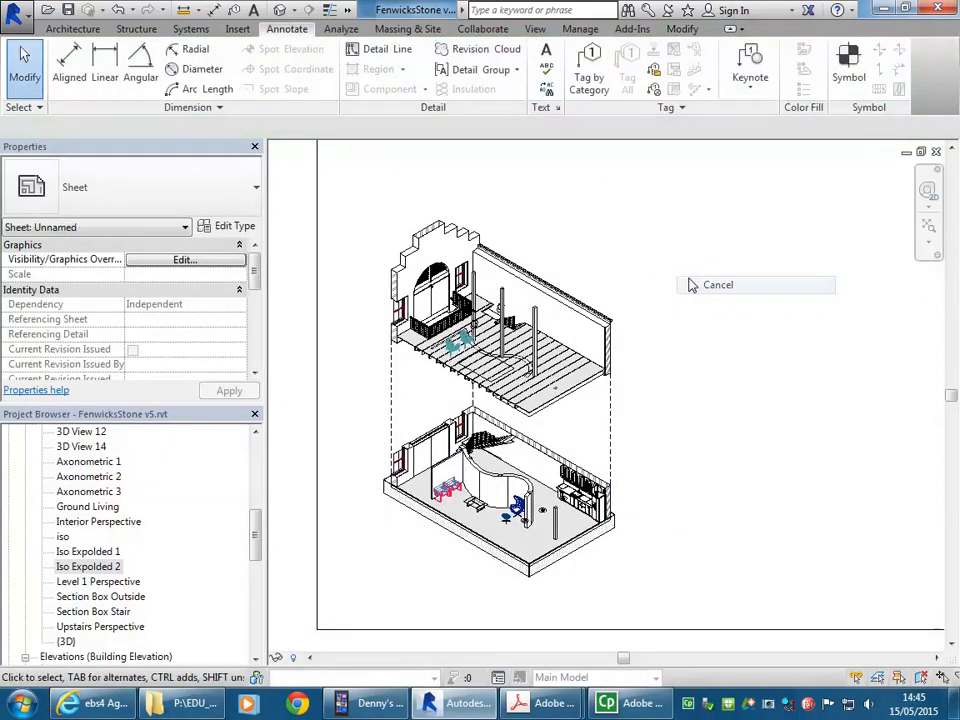
- Try to nudge both floor views together with the dashed connecting lines up and to the right on the sheet
scroll(636, 304, "down", 2)
scroll(632, 316, "up", 2)
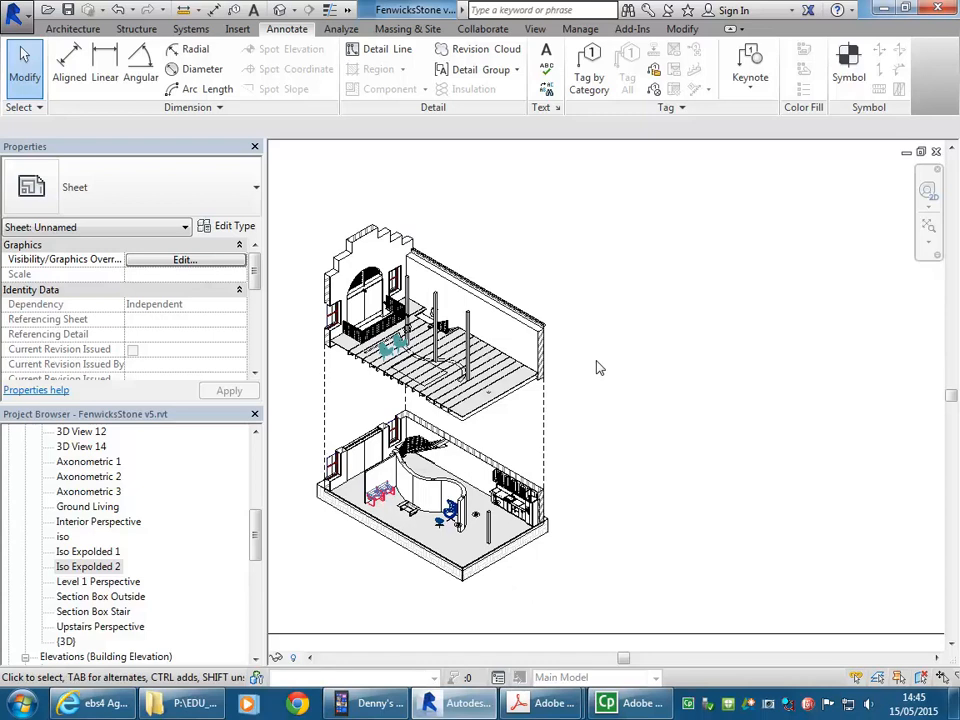
scroll(596, 368, "down", 2)
left_click_drag(615, 275, 447, 460)
key("Up")
key("Up")
key("Up")
key("Up")
key("Right")
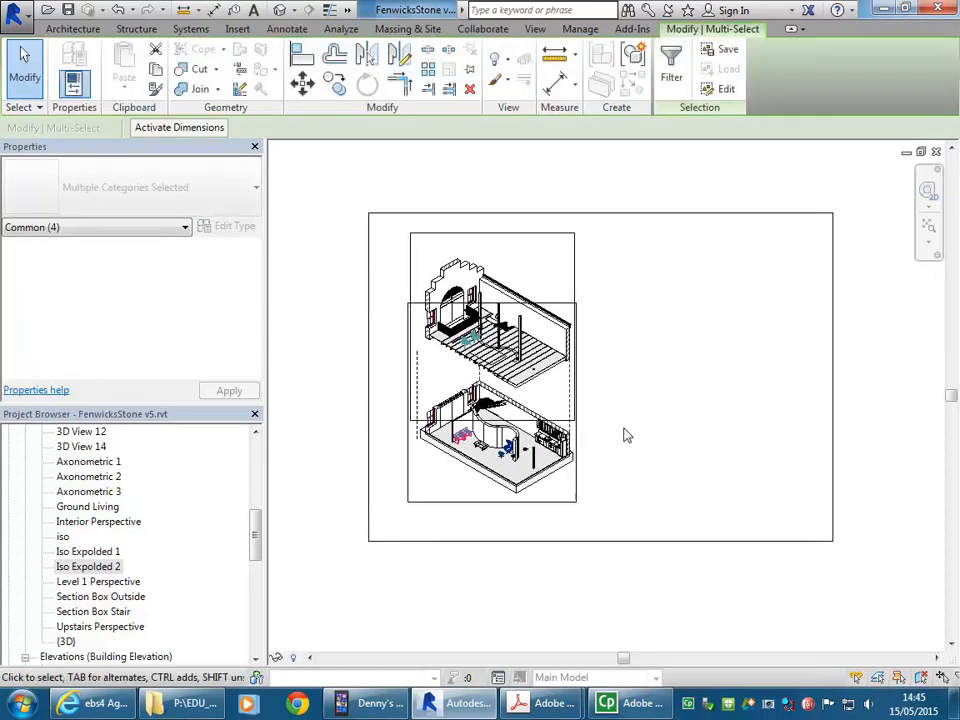
left_click(658, 411)
scroll(662, 410, "up", 1)
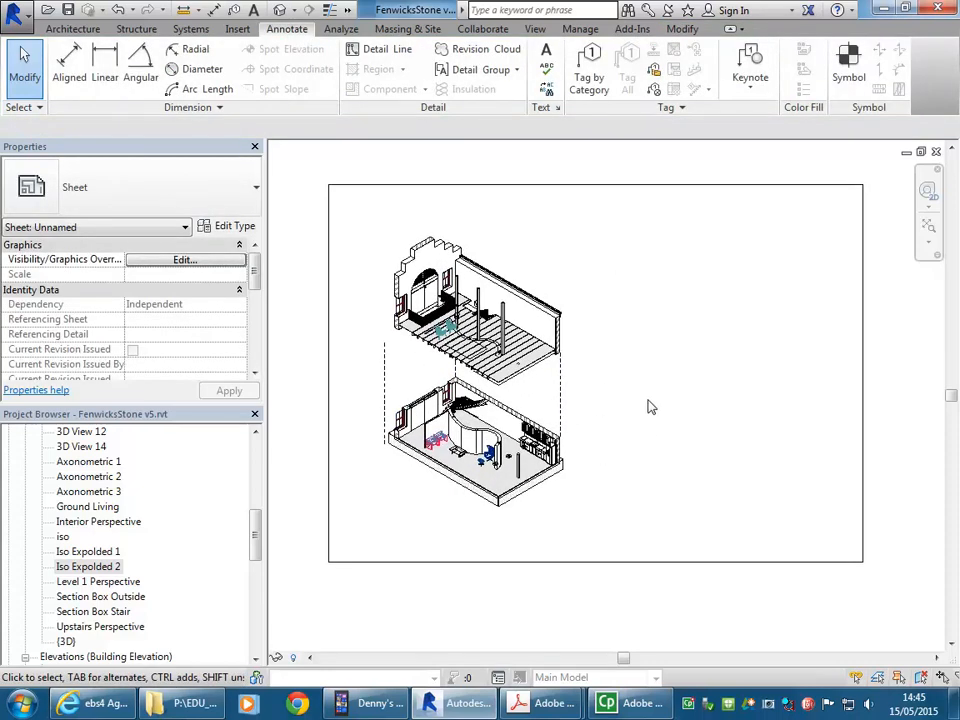
- Undo the nudges of the floor views and the dashed line drawn at the rear wall corner
left_click(120, 10)
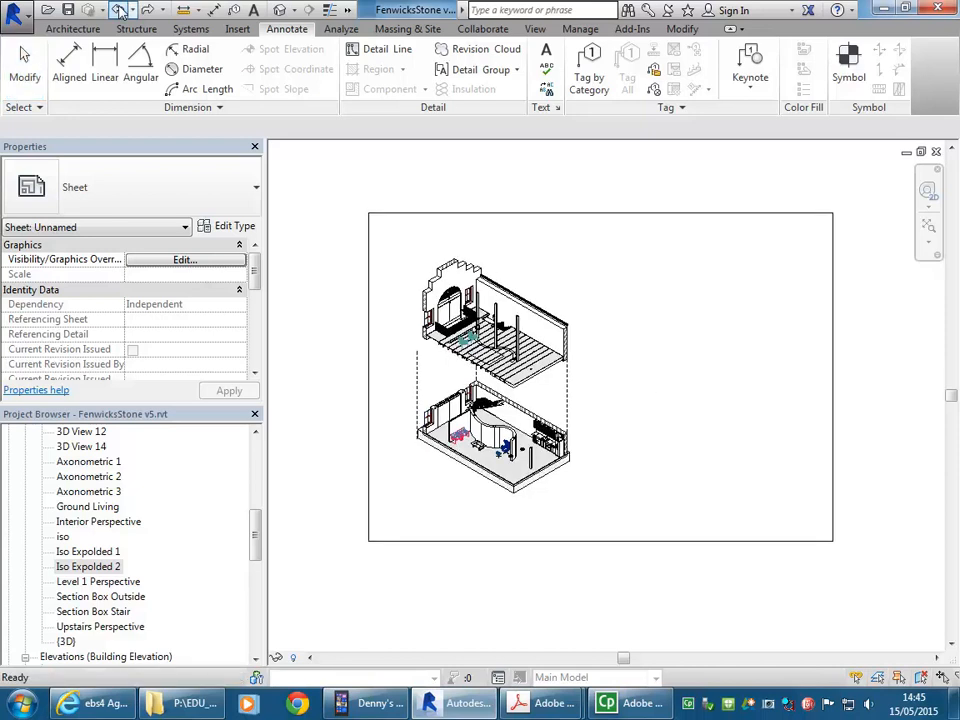
left_click(120, 10)
left_click(120, 10)
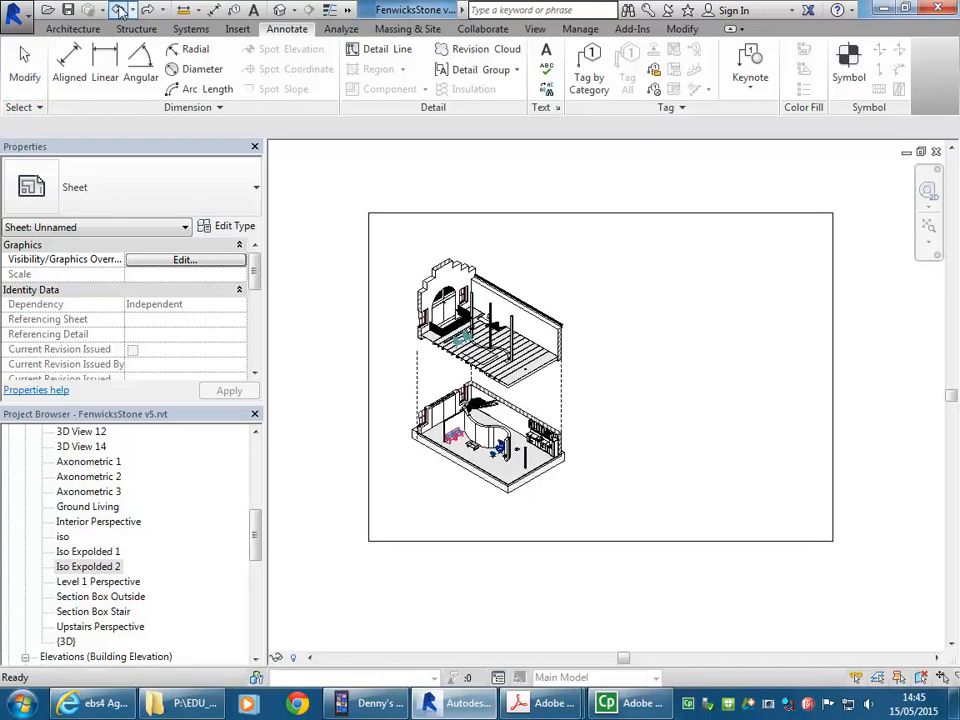
left_click(120, 10)
left_click(120, 10)
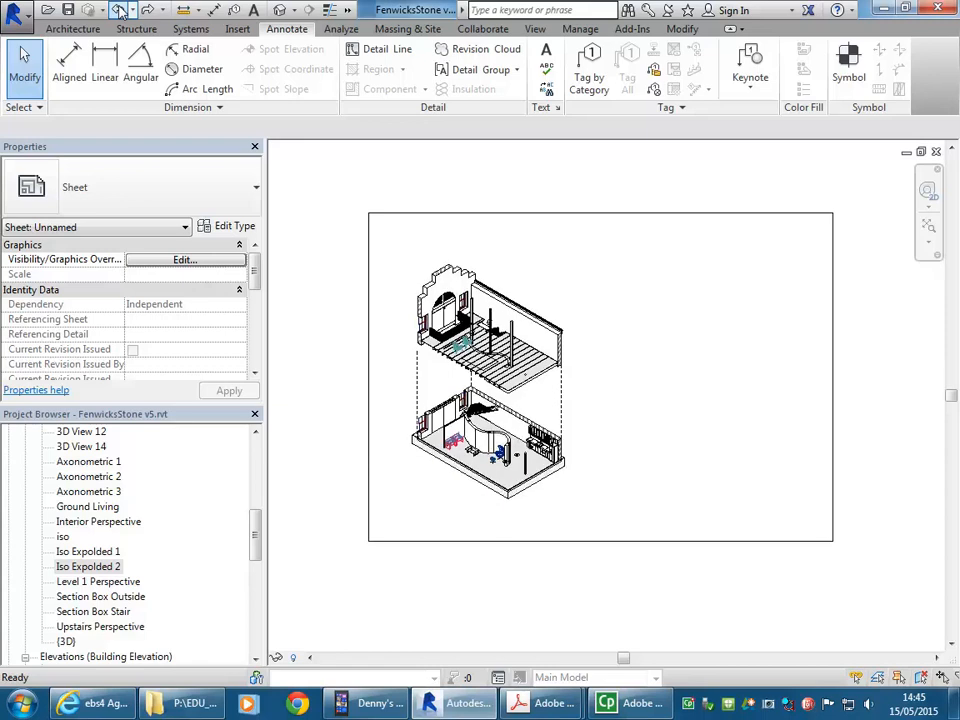
left_click(120, 10)
left_click(120, 10)
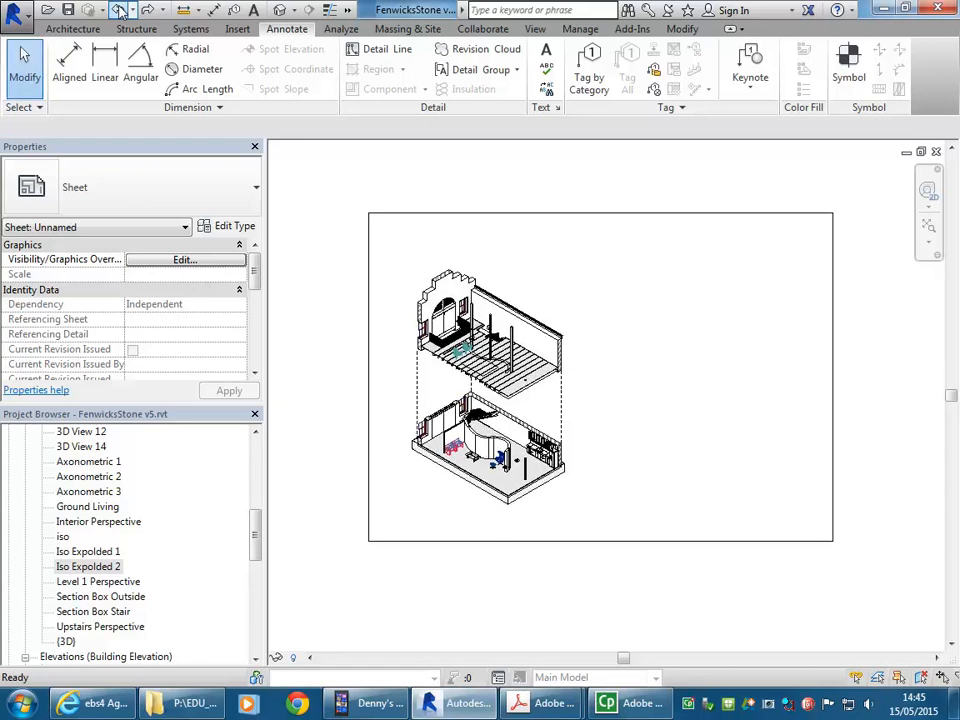
left_click(120, 10)
left_click(120, 10)
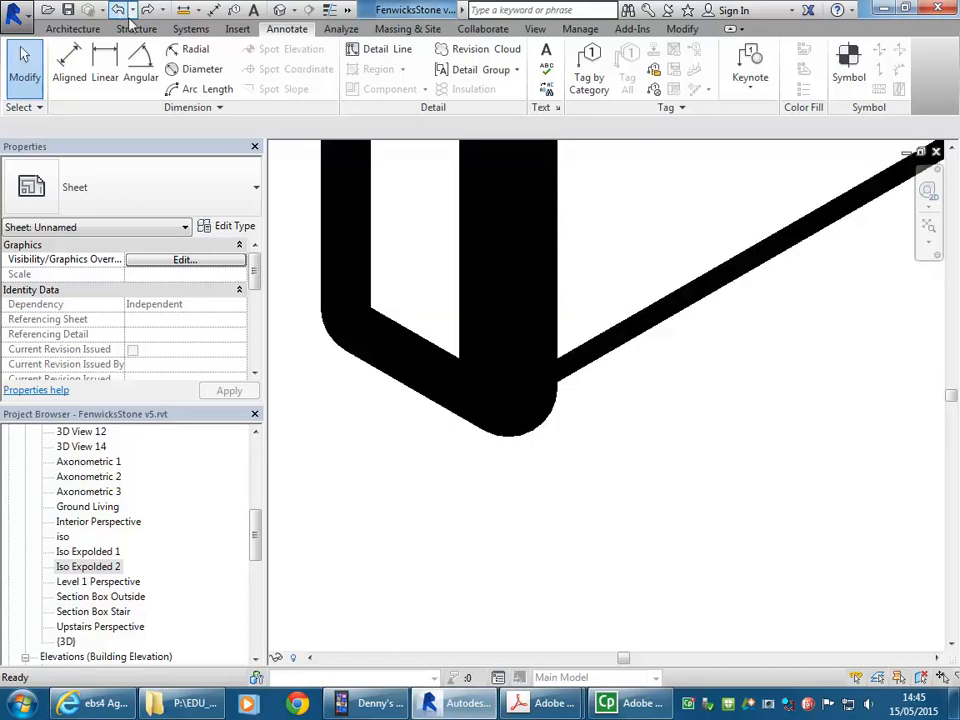
scroll(604, 456, "down", 3)
scroll(604, 458, "down", 6)
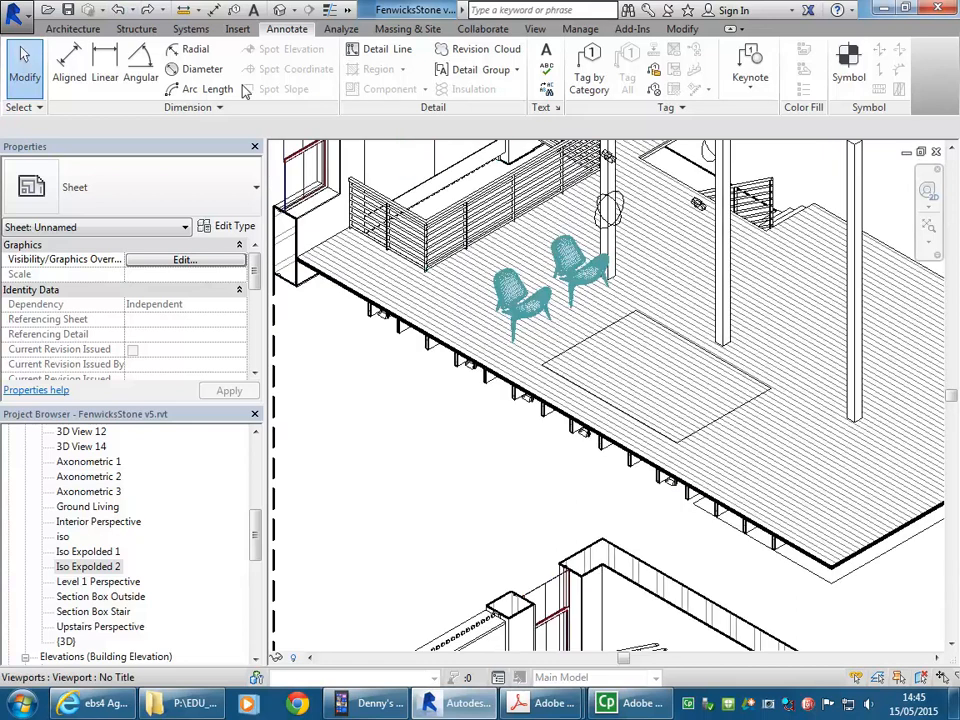
- Redo the undone dashed detail line at the rear wall corner and review the whole exploded isometric on the sheet
left_click(148, 12)
scroll(503, 345, "down", 8)
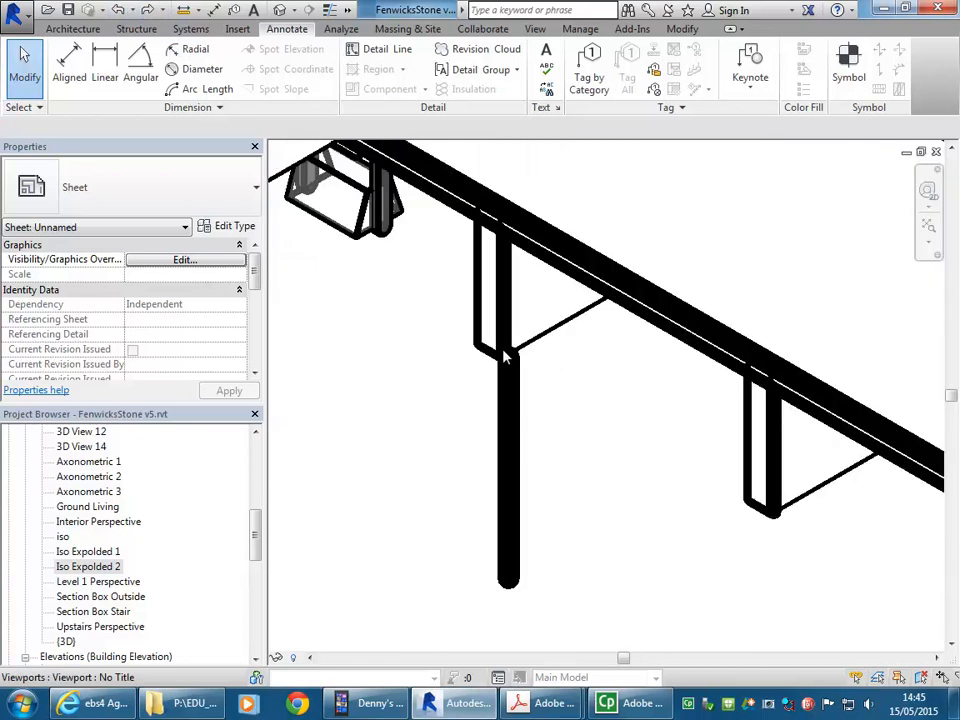
scroll(503, 357, "down", 6)
left_click_drag(349, 194, 675, 577)
scroll(570, 399, "up", 5)
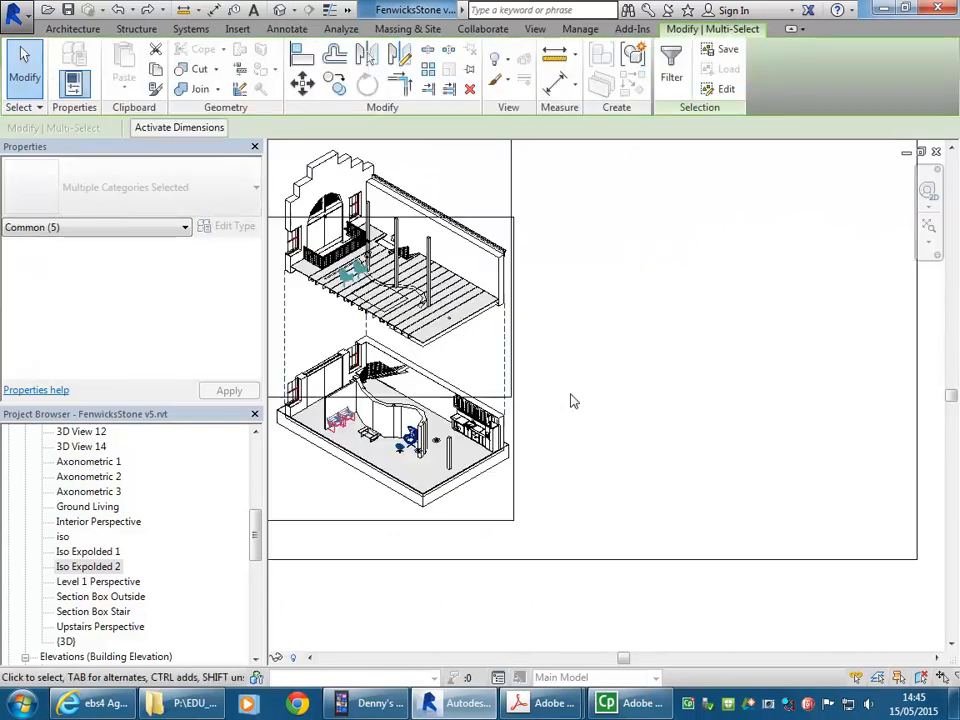
scroll(585, 401, "down", 4)
middle_click_drag(613, 463, 604, 476)
key("Escape")
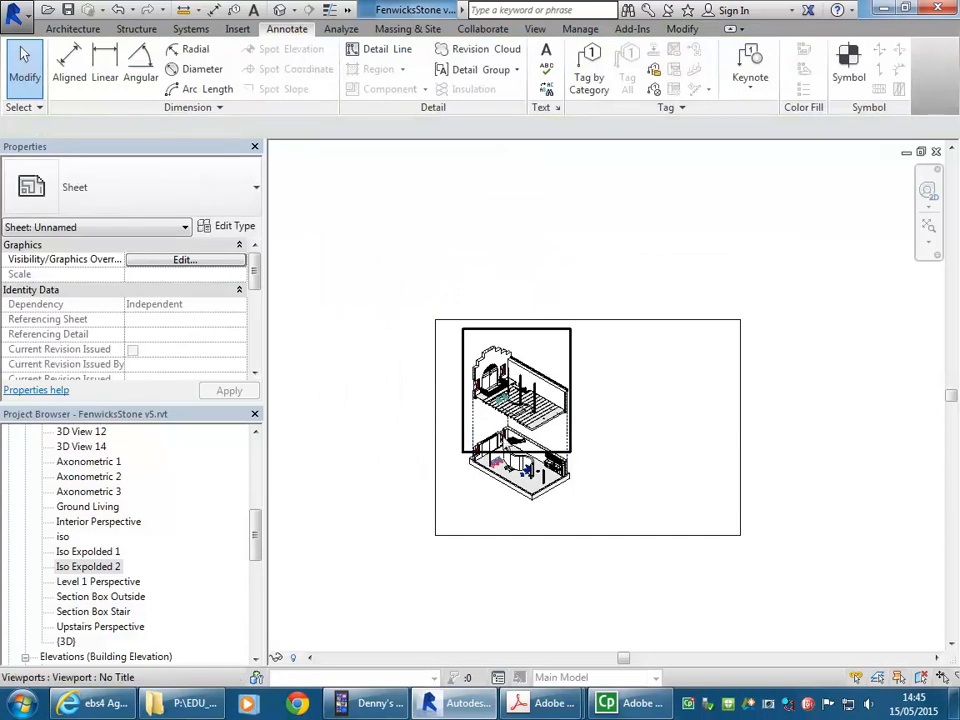
scroll(460, 427, "up", 2)
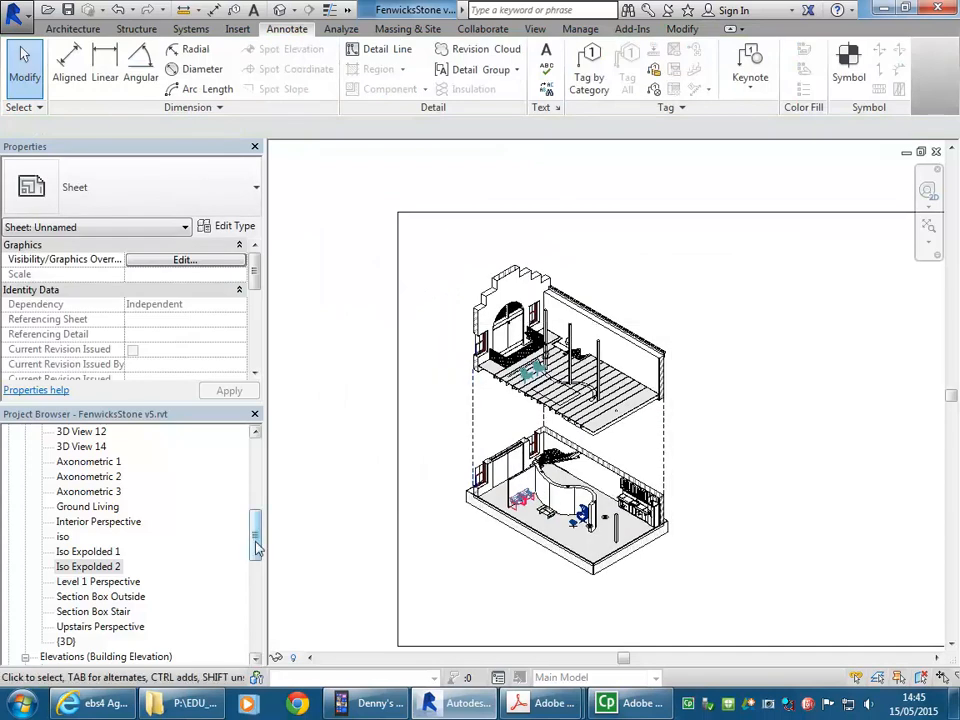
scroll(781, 435, "down", 2)
middle_click_drag(778, 437, 572, 399)
scroll(545, 385, "up", 2)
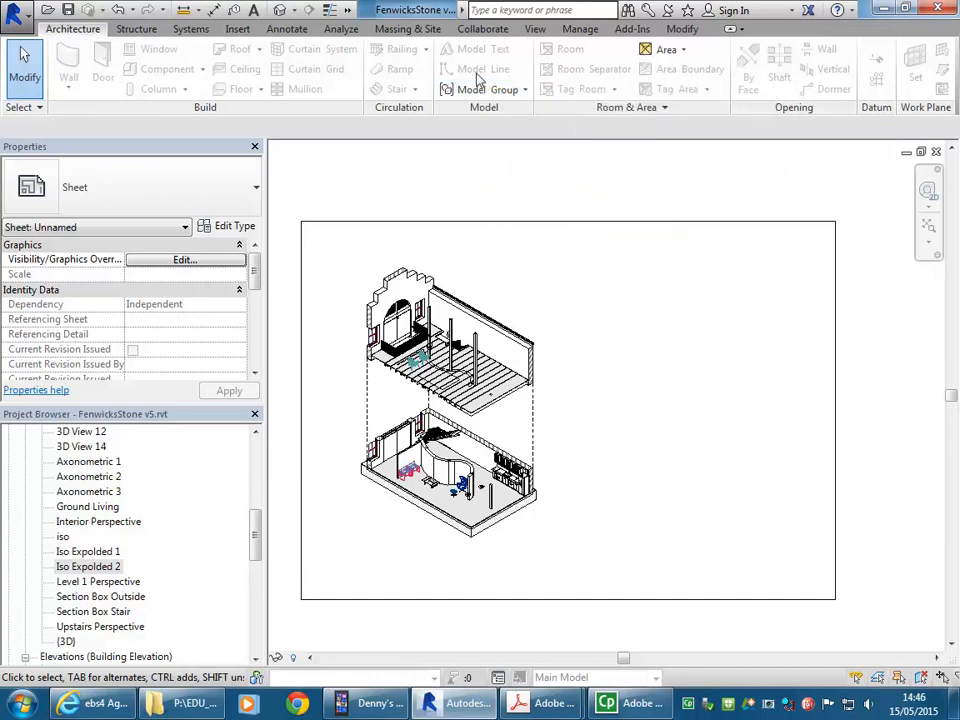
- Open the Ground Floor floor plan view
left_click(286, 29)
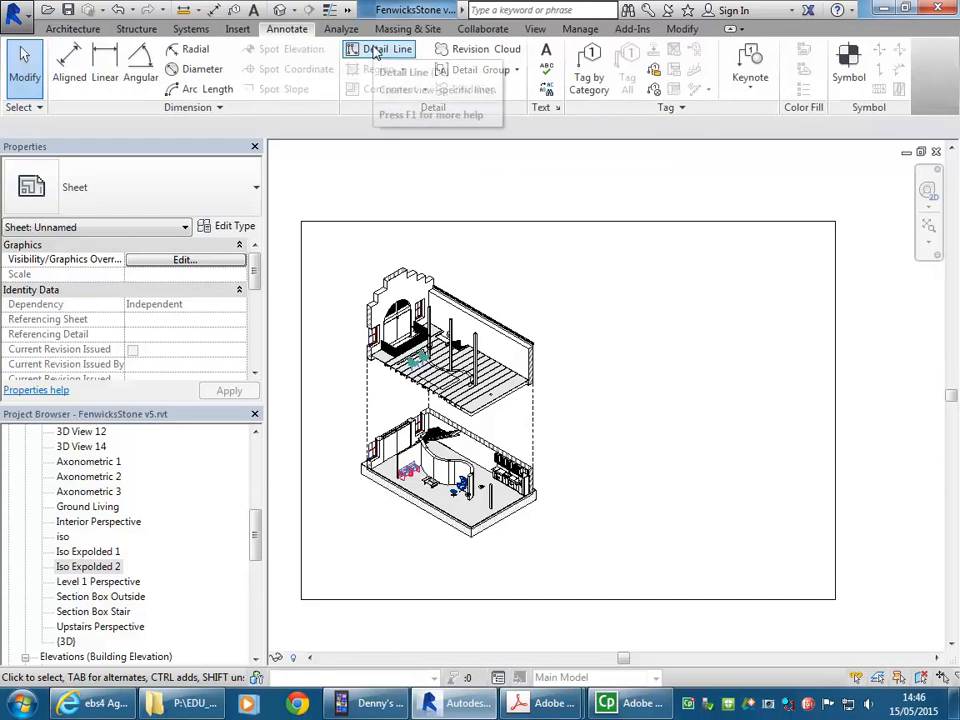
left_click_drag(256, 542, 256, 515)
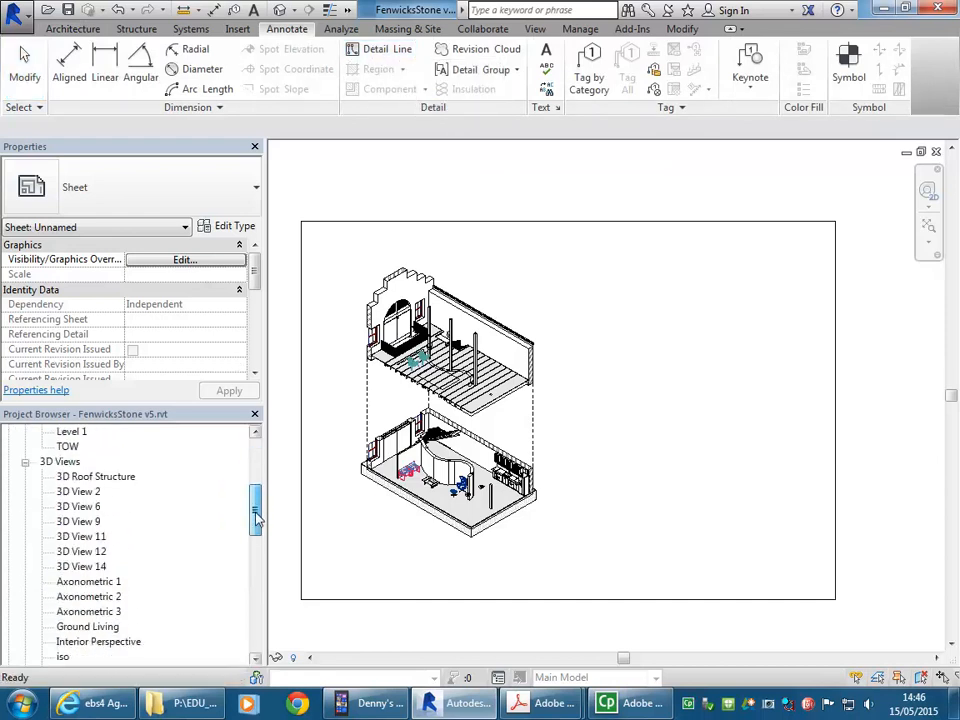
left_click(631, 515)
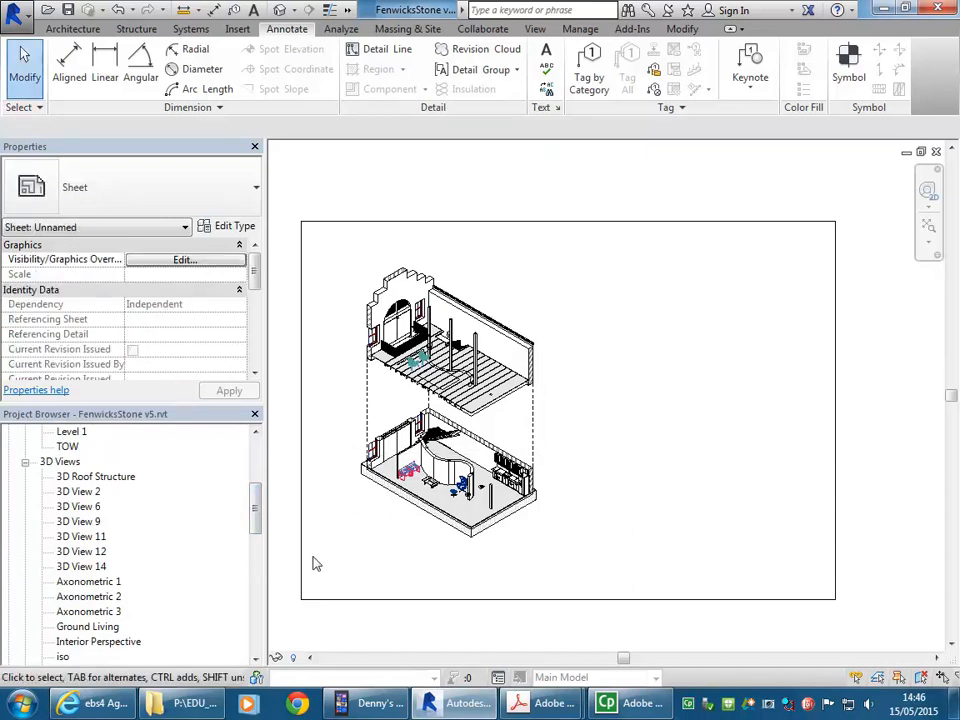
left_click_drag(255, 508, 257, 440)
double_click(86, 477)
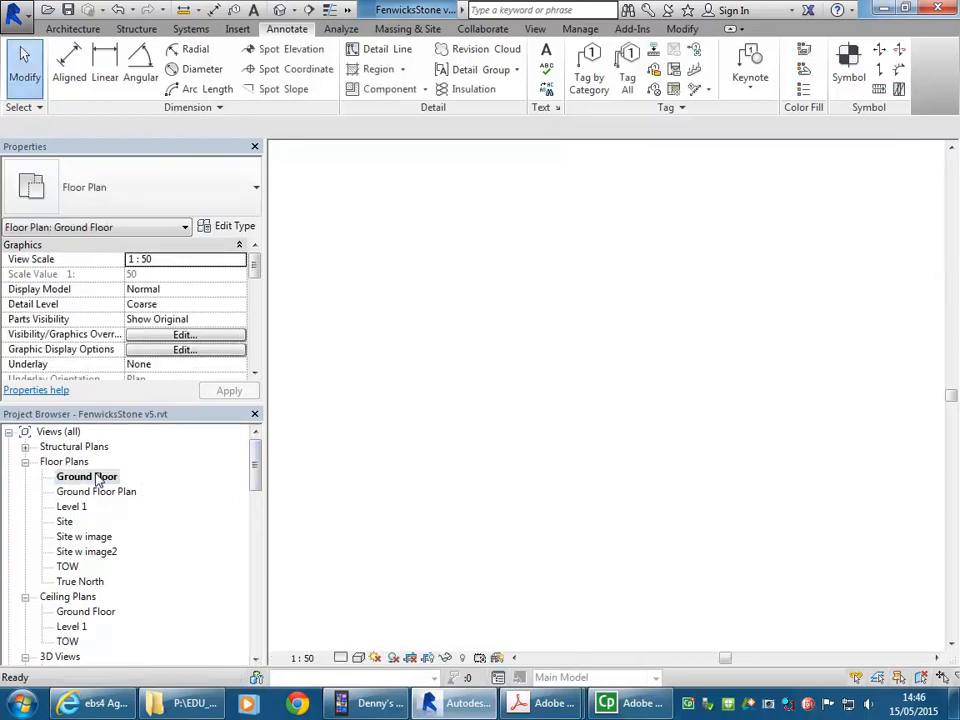
- Draw three Stud timber - 90 walls enclosing a room about 1100 mm deep against the exterior wall, between the kitchen bench and stairs
scroll(596, 500, "up", 3)
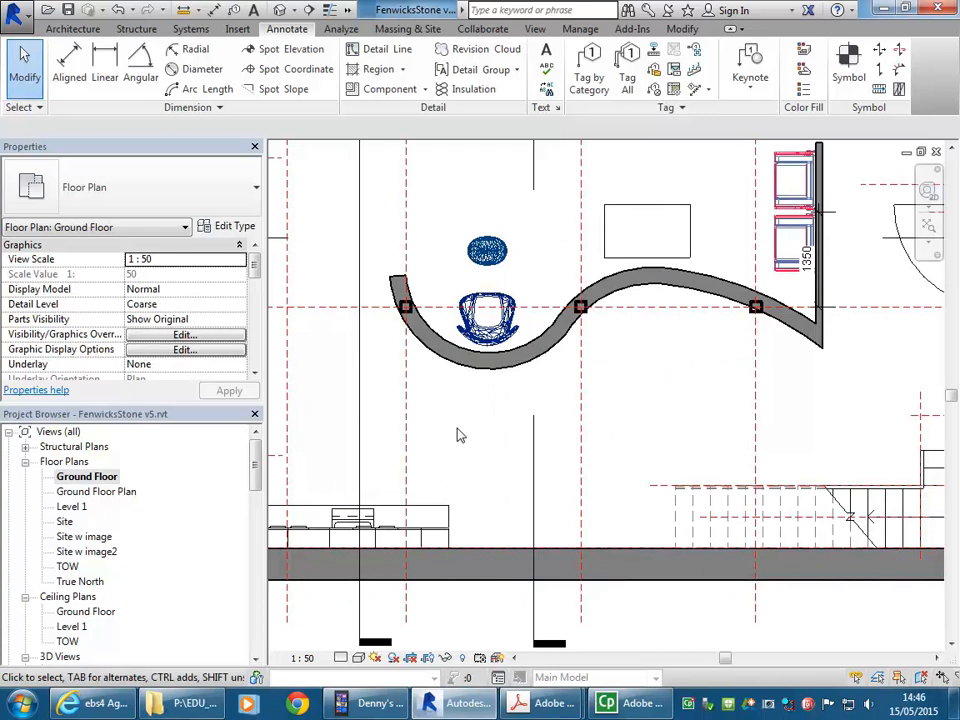
left_click(72, 28)
left_click(68, 62)
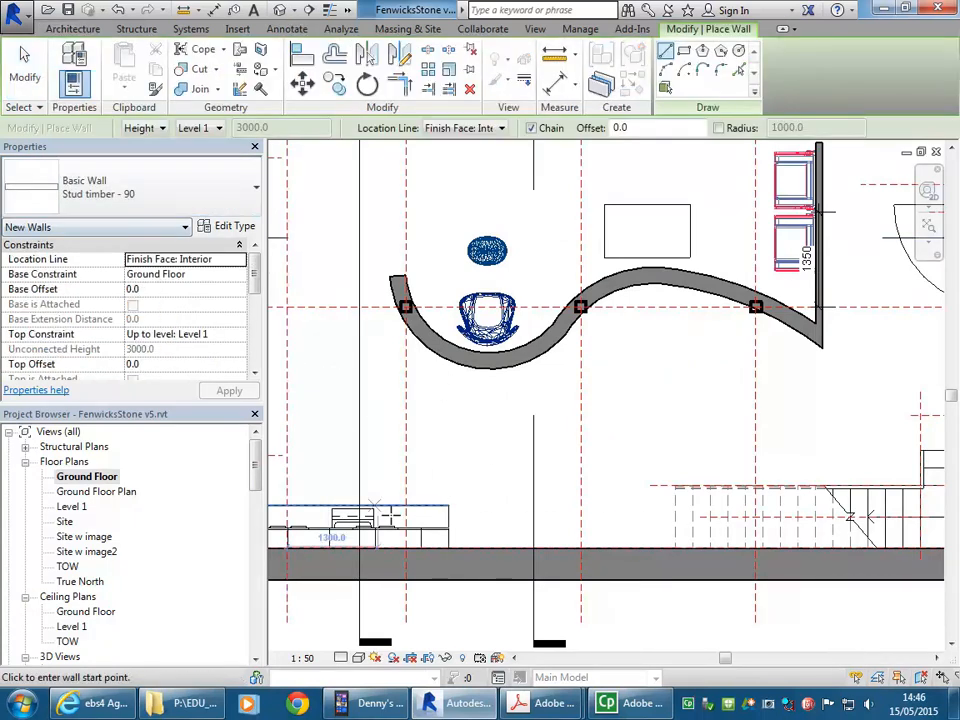
scroll(440, 548, "up", 3)
left_click(451, 548)
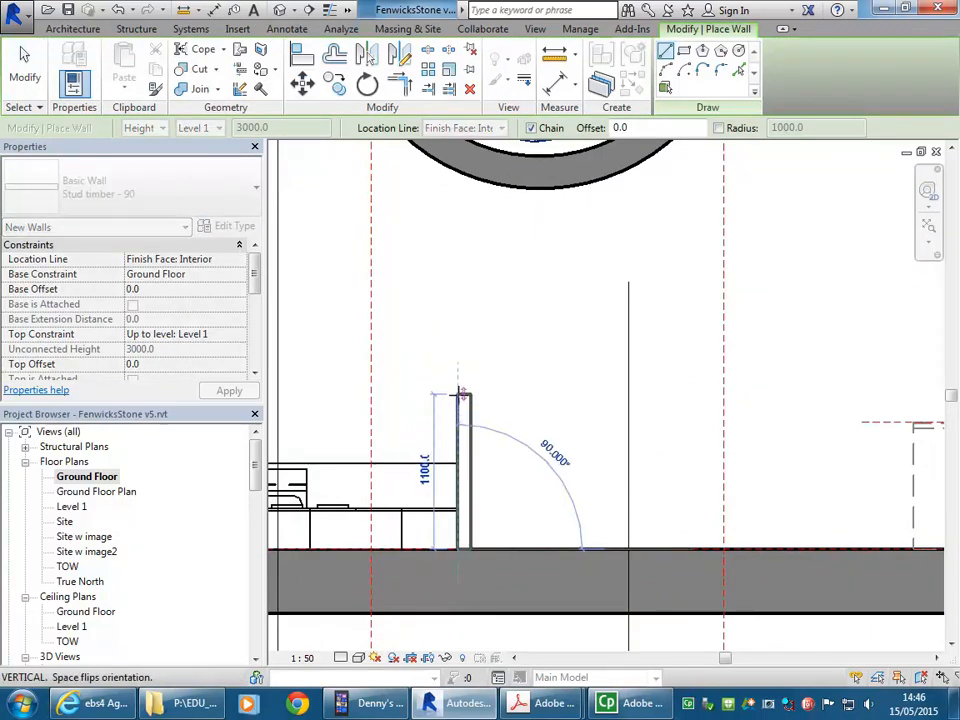
left_click(459, 394)
middle_click_drag(738, 371, 567, 373)
scroll(678, 371, "up", 1)
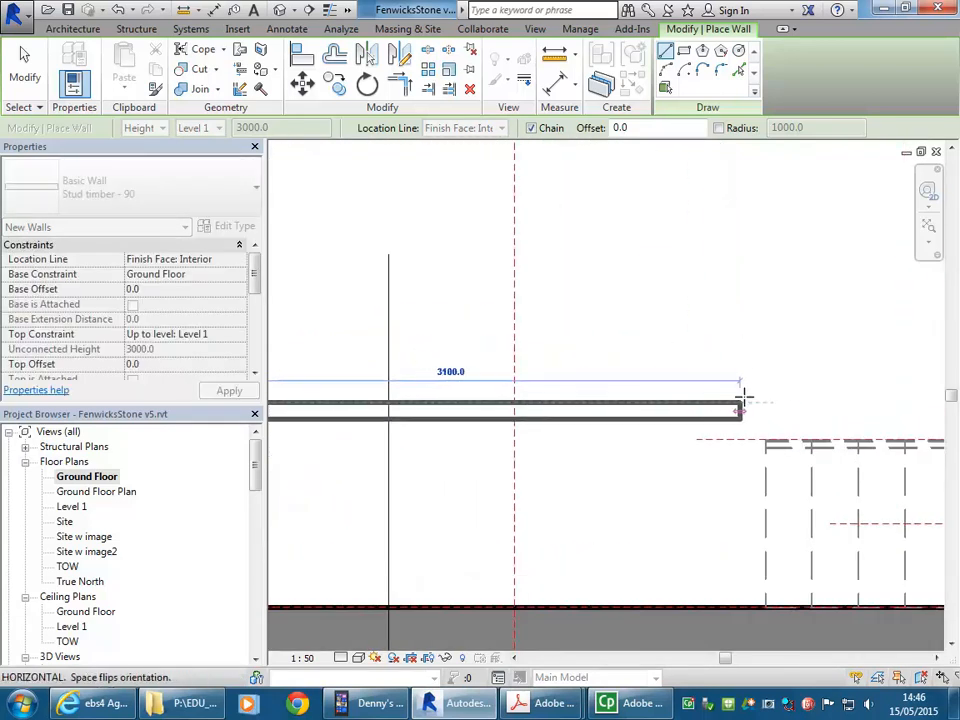
left_click(758, 406)
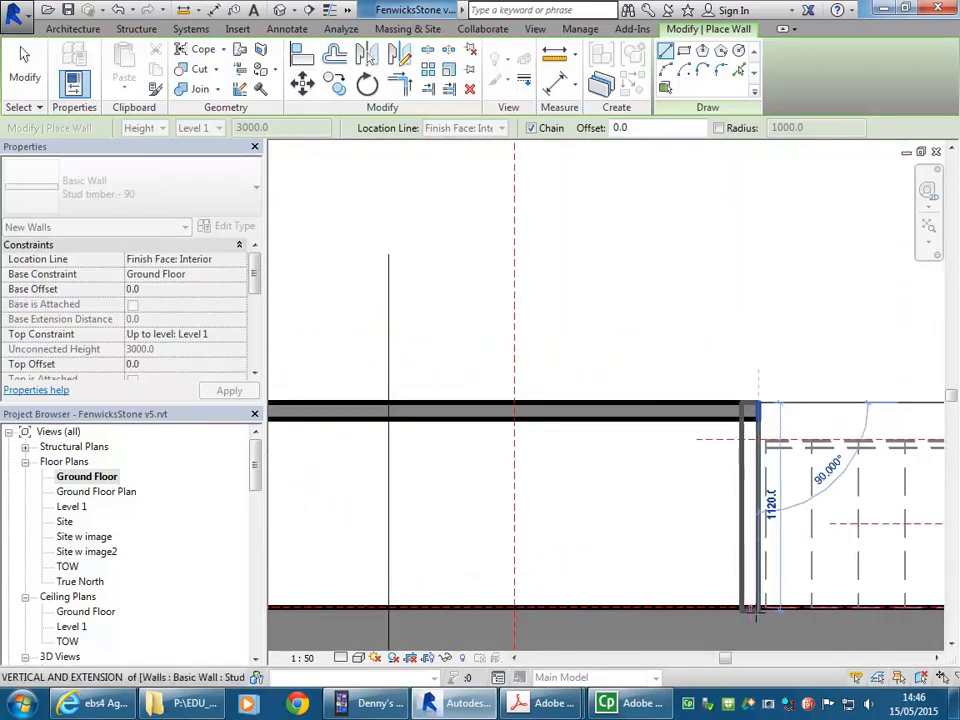
right_click(648, 489)
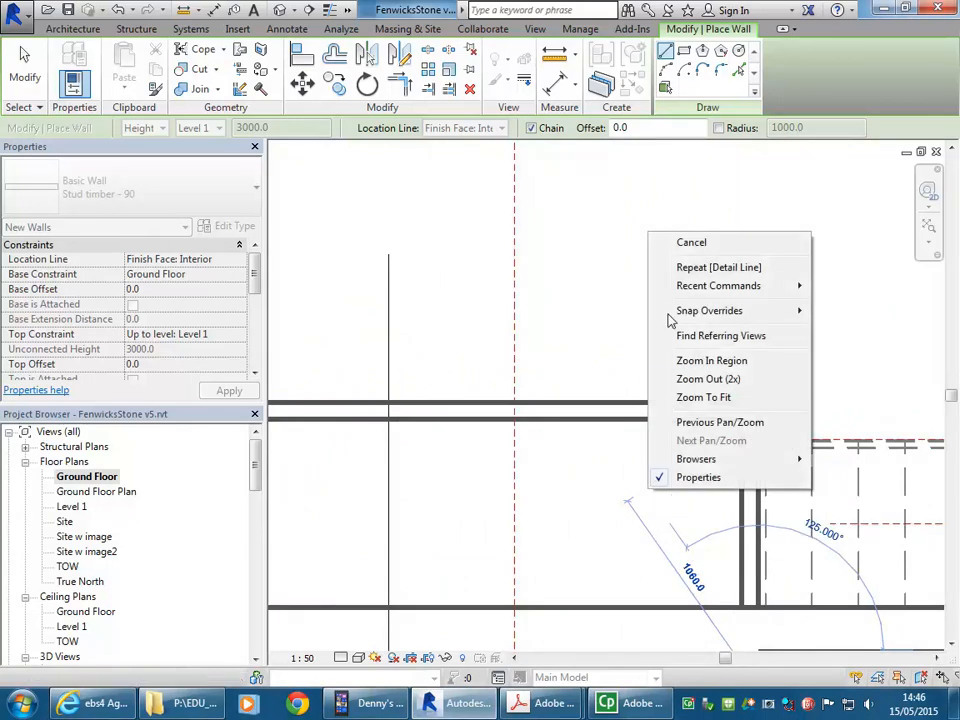
left_click(686, 244)
right_click(610, 270)
left_click(633, 280)
- Place an M_Single-Flush 0762 x 2032mm door centred in the new room's long wall, swinging inward, and end the command
scroll(690, 312, "down", 5)
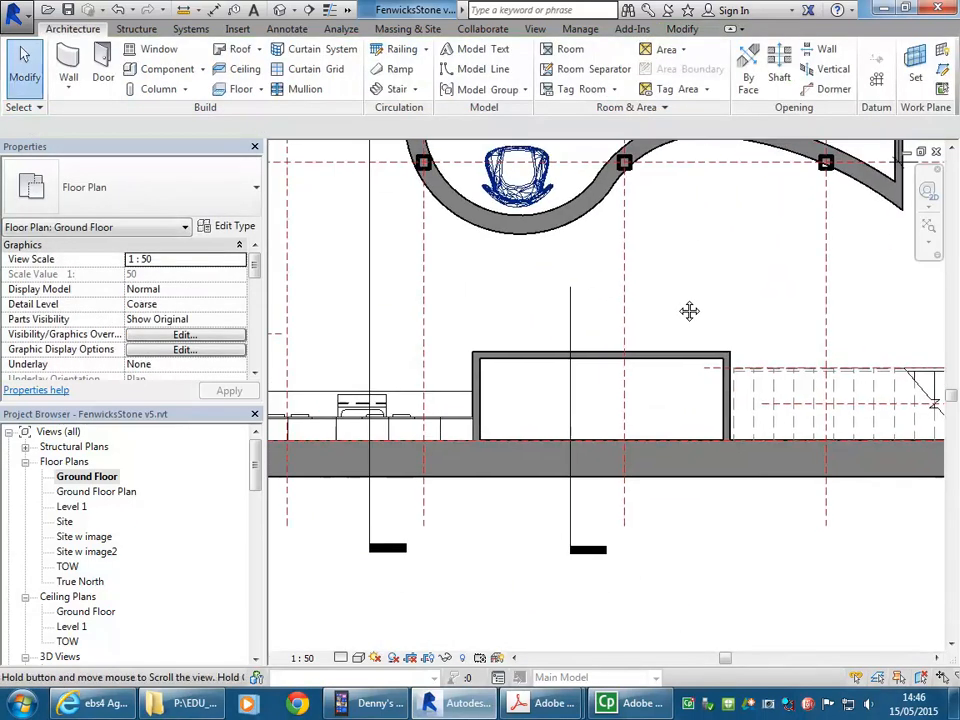
scroll(675, 324, "up", 1)
scroll(674, 324, "up", 3)
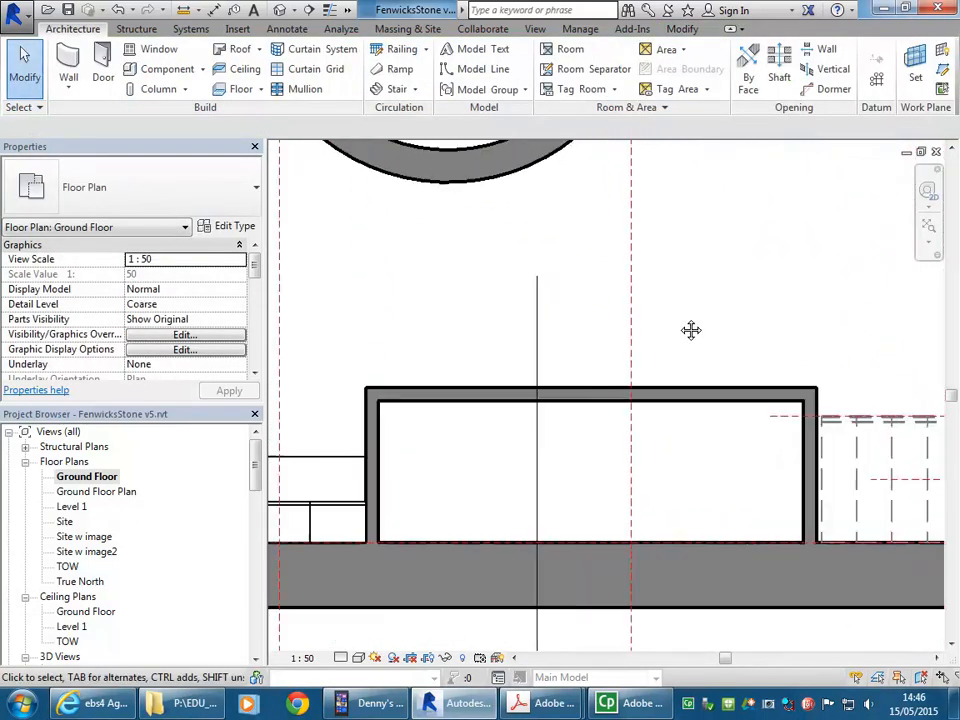
left_click(103, 66)
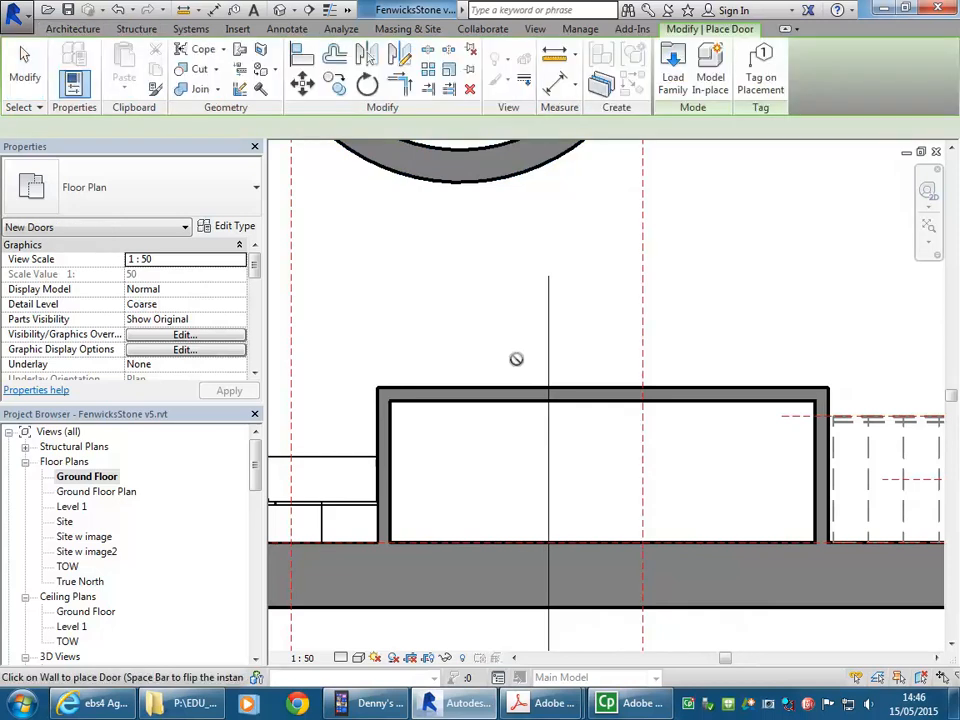
left_click(160, 205)
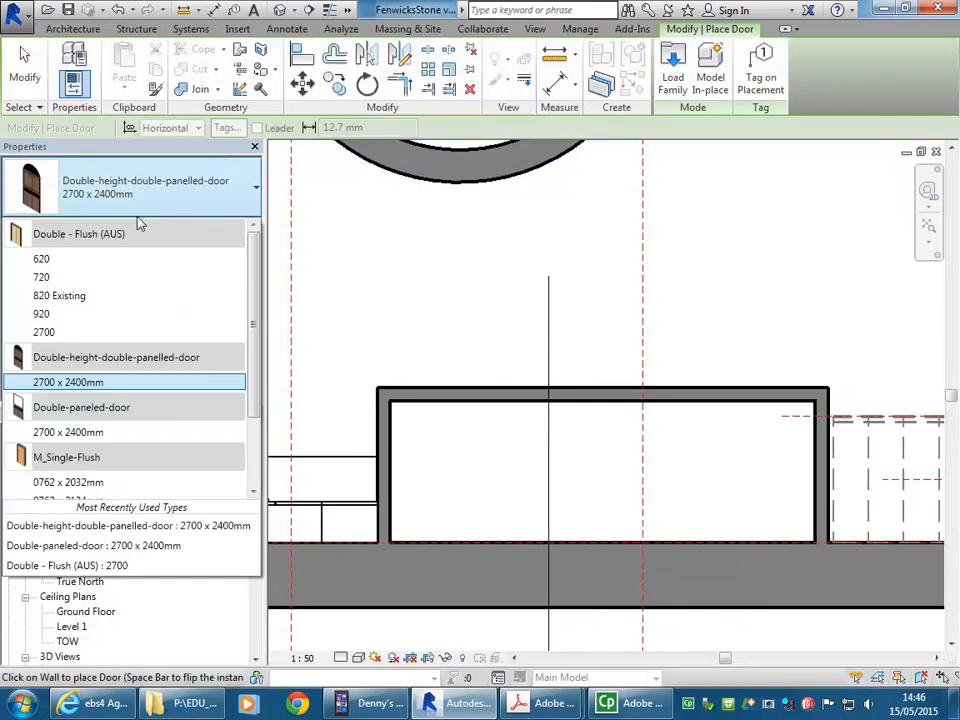
scroll(60, 400, "down", 2)
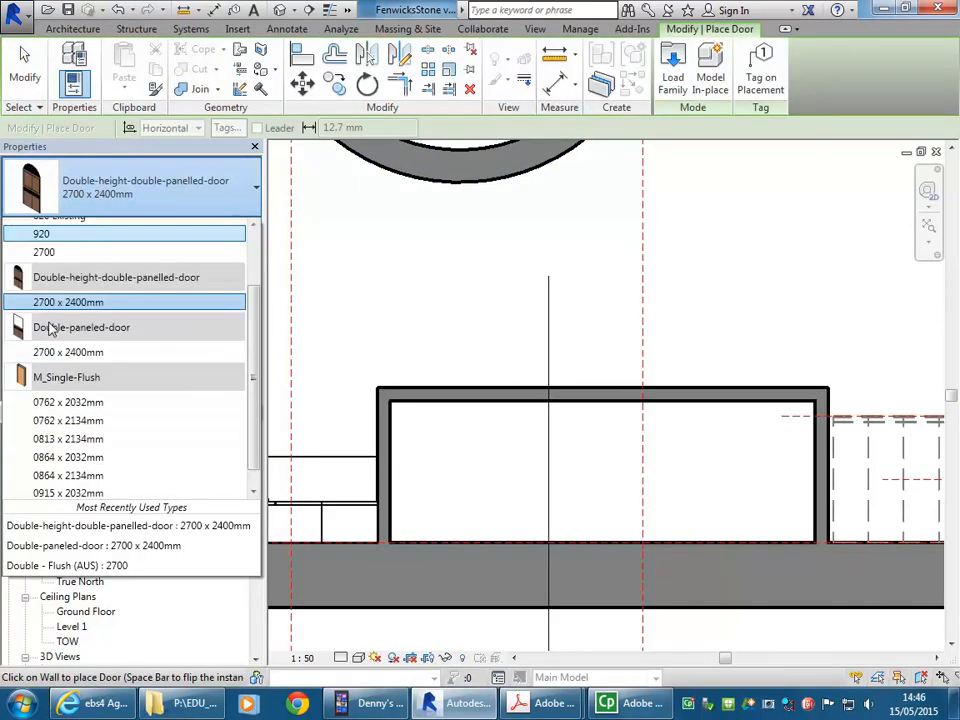
left_click(60, 402)
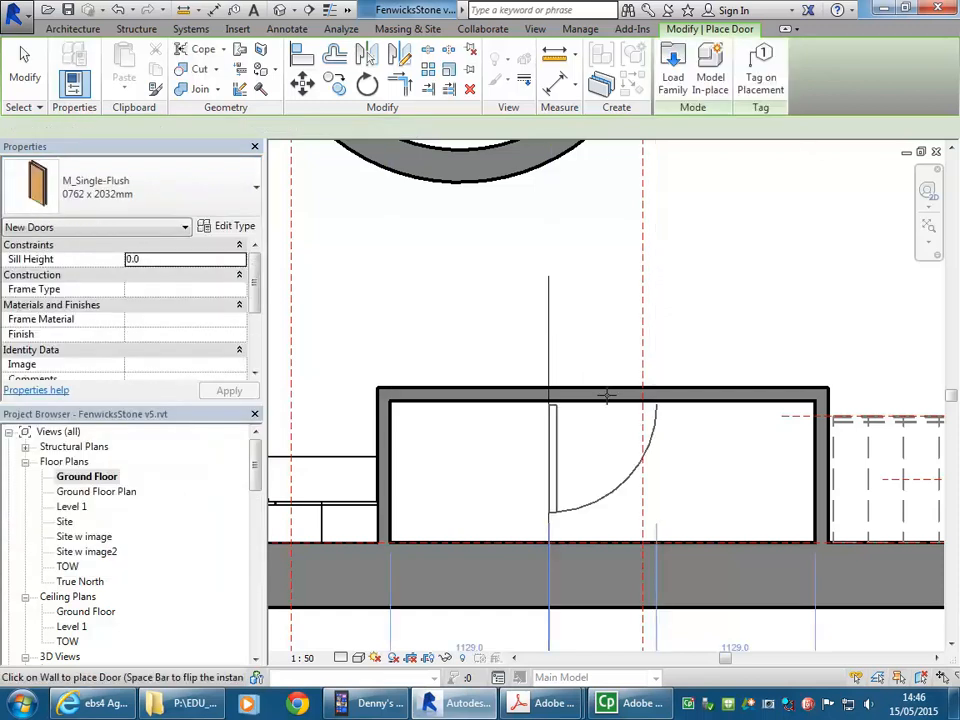
left_click(607, 395)
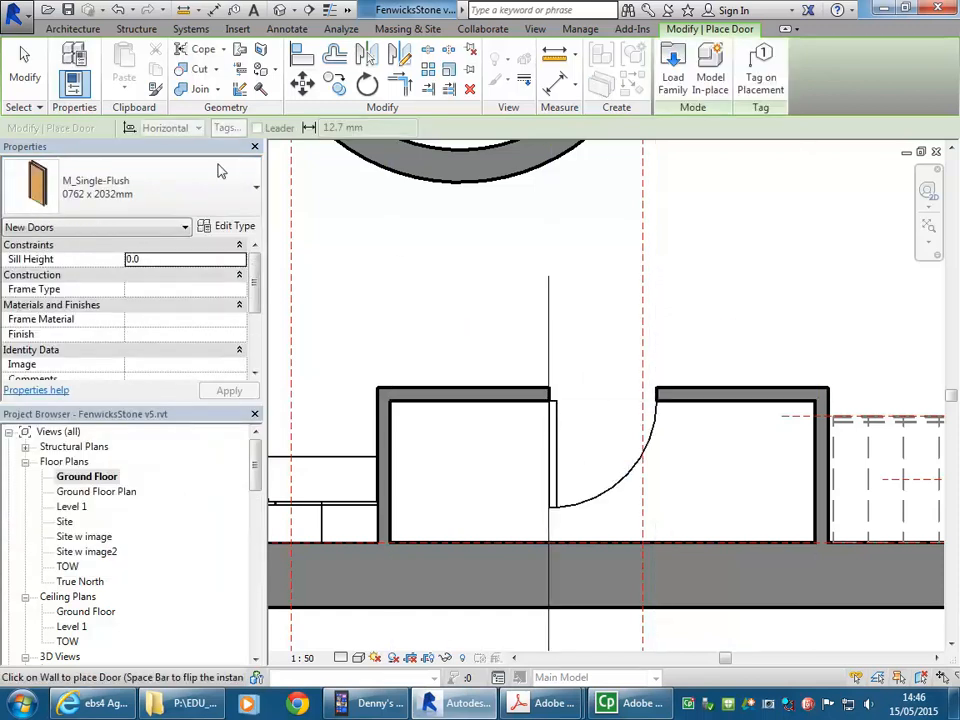
key("Escape")
key("Escape")
- Load the Toilet-Domestic-2D component family from the 2D folder of the Plumbing library
left_click(160, 68)
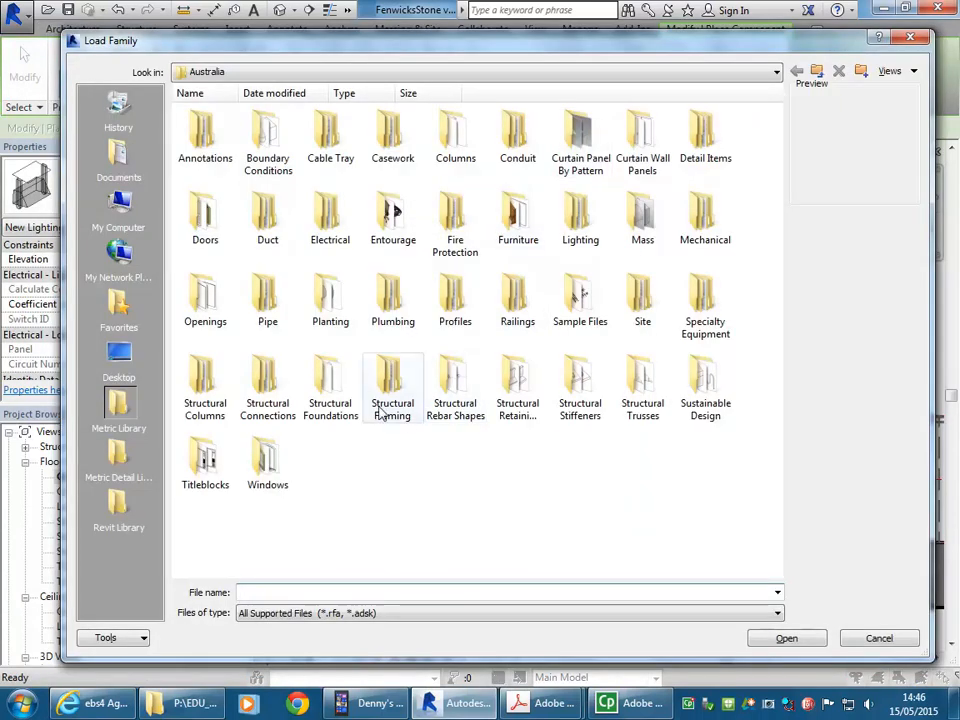
double_click(380, 306)
double_click(204, 135)
double_click(204, 135)
double_click(205, 135)
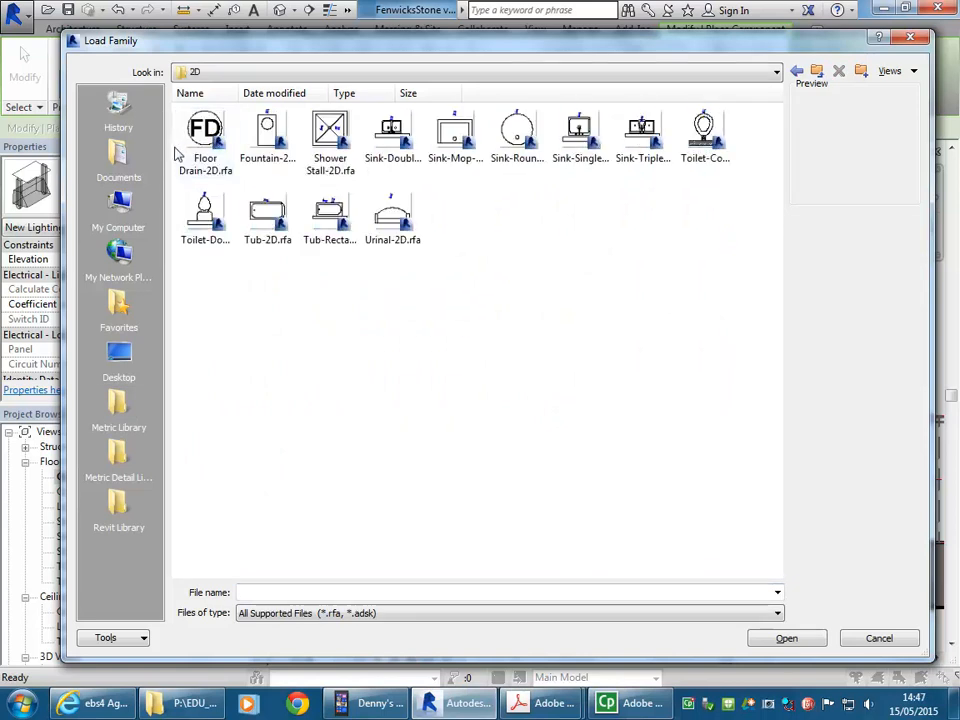
left_click(700, 145)
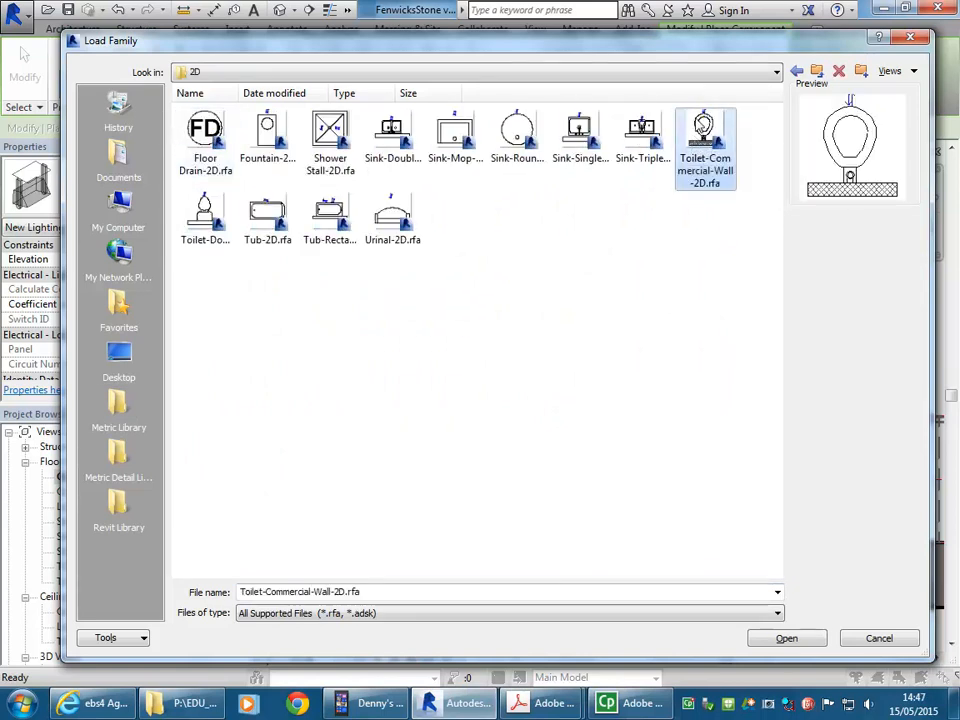
left_click(206, 225)
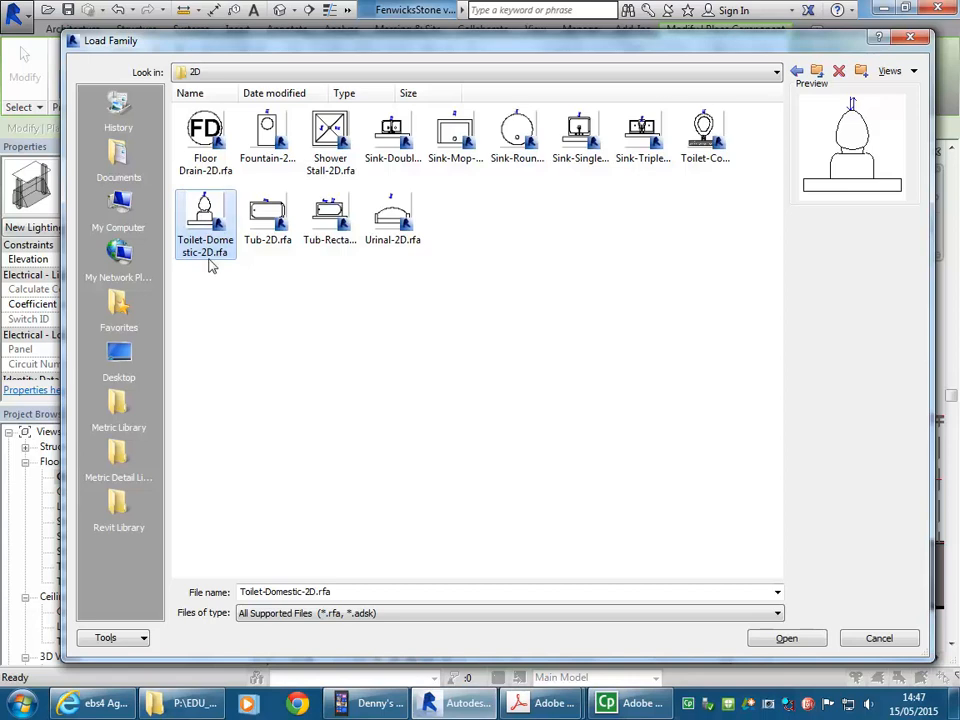
double_click(205, 212)
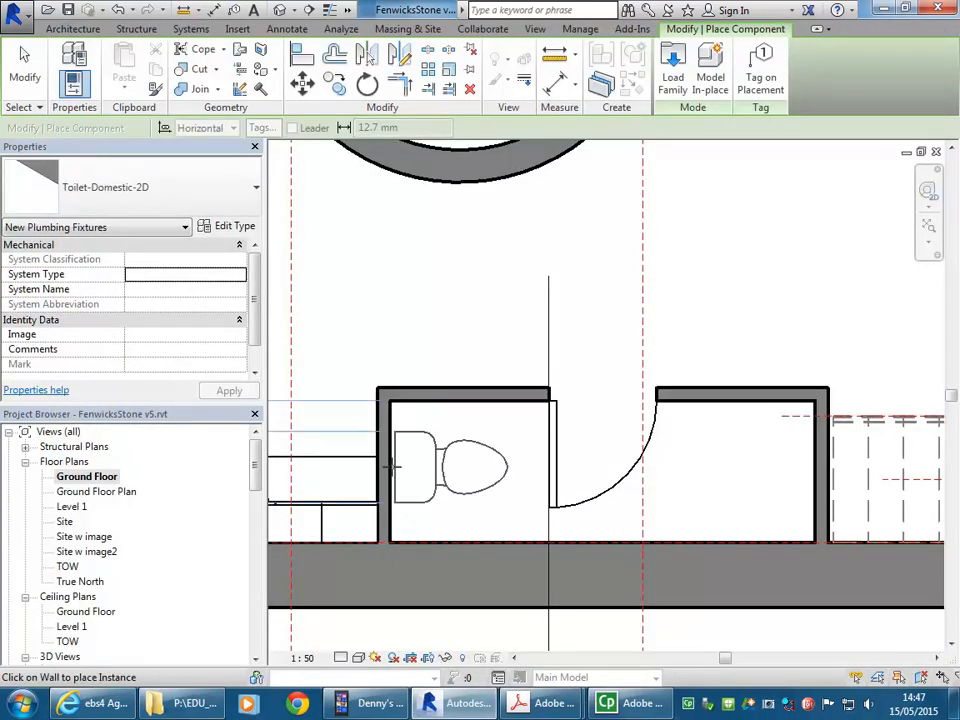
- Place the domestic toilet against the new room's end wall beside the kitchen bench and end the command
right_click(403, 262)
right_click(435, 283)
left_click(474, 302)
scroll(475, 302, "down", 2)
scroll(465, 306, "up", 1)
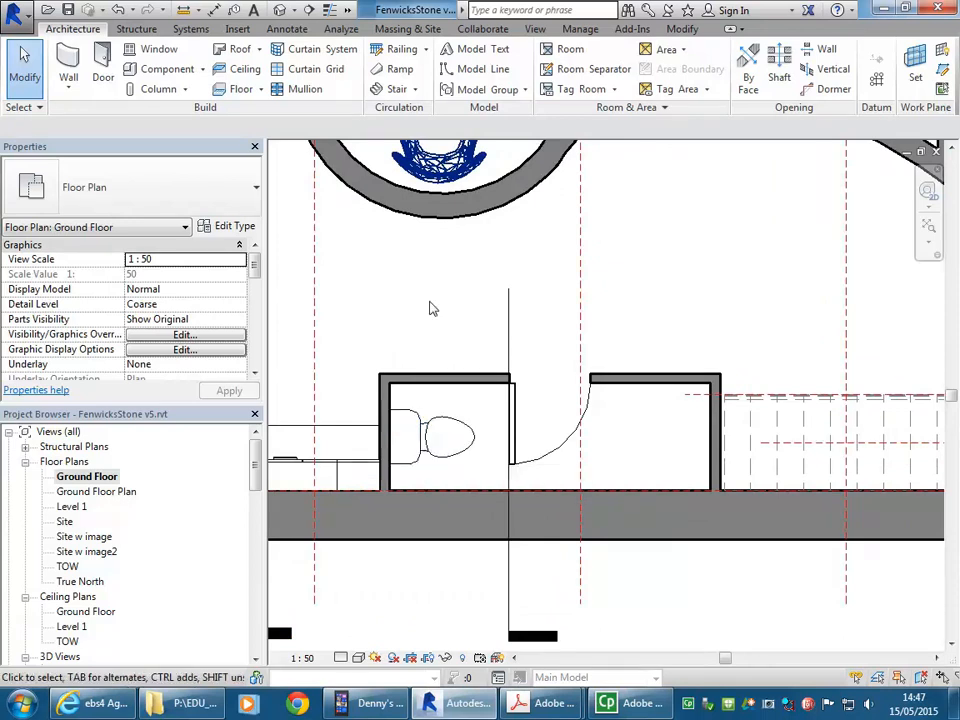
scroll(431, 458, "down", 5)
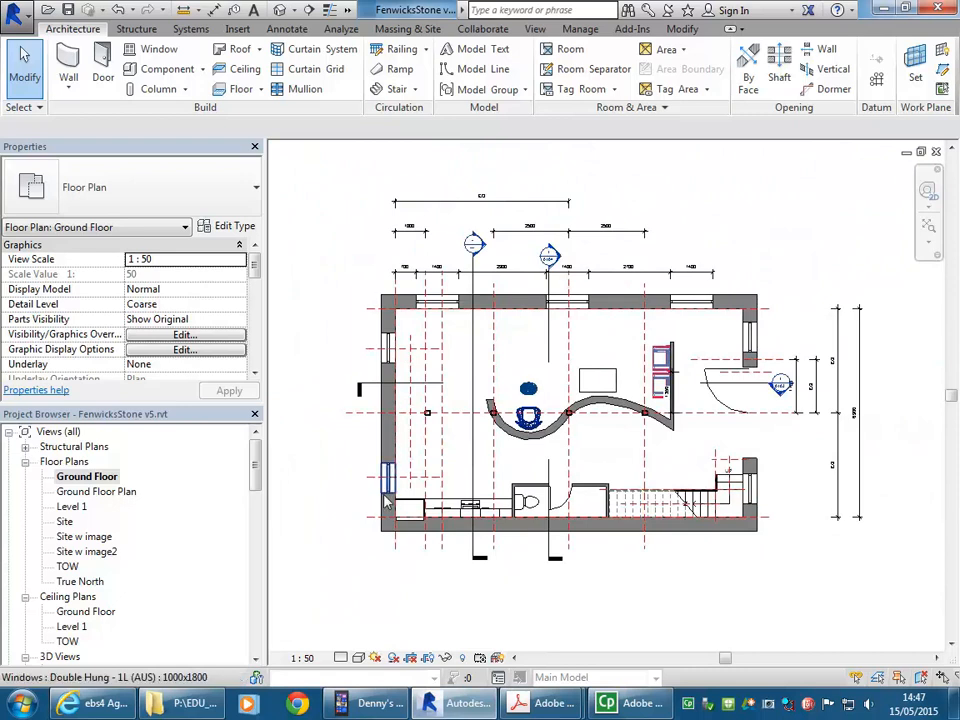
scroll(546, 520, "up", 4)
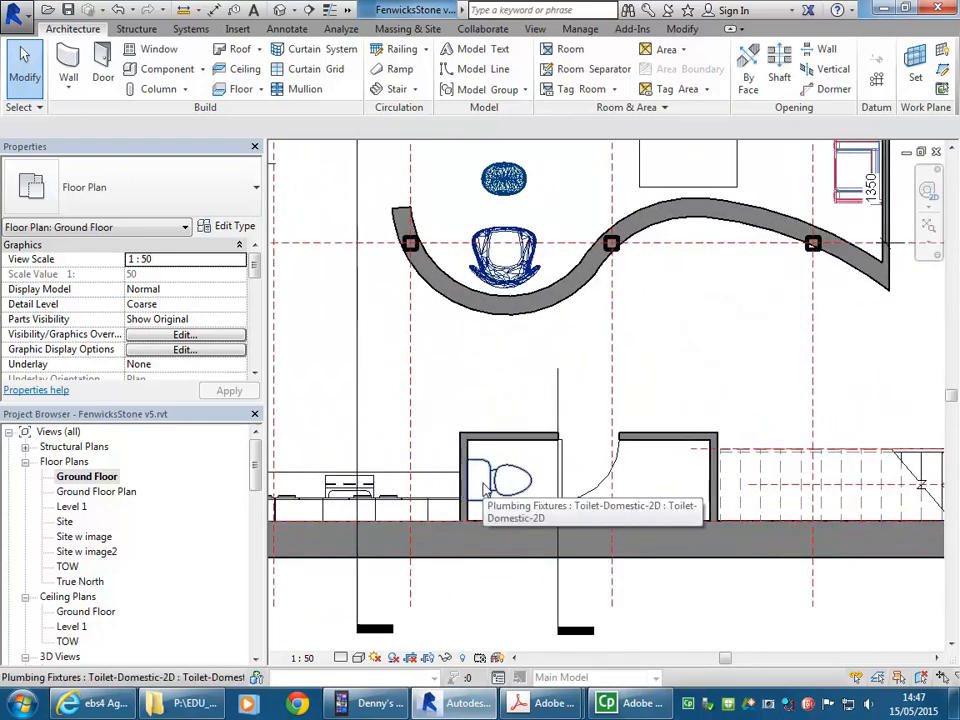
middle_click_drag(484, 487, 454, 362)
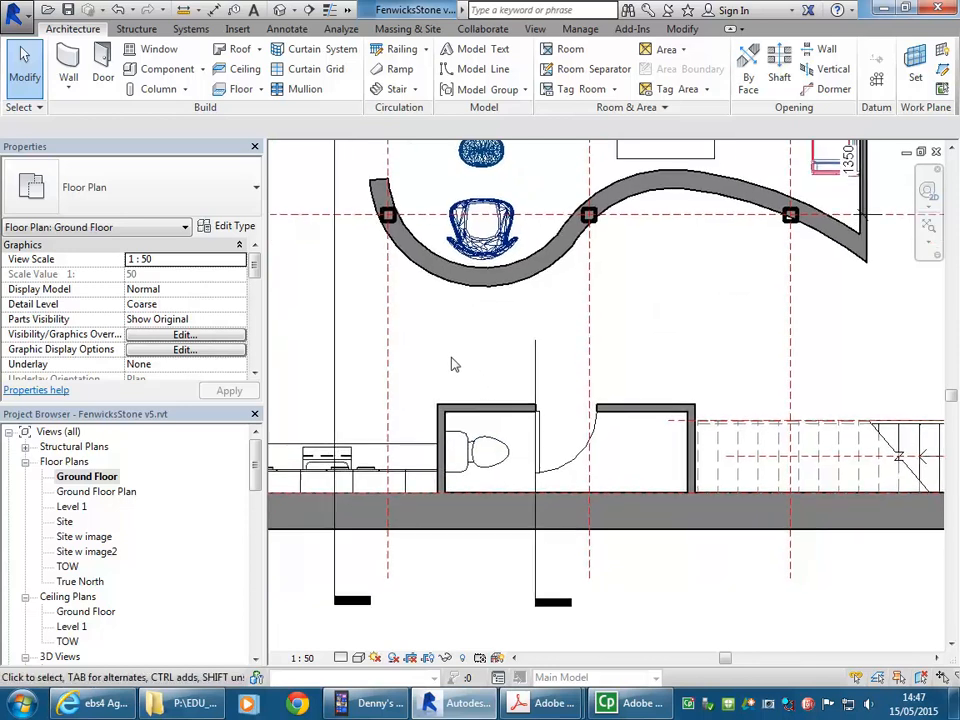
scroll(452, 364, "up", 1)
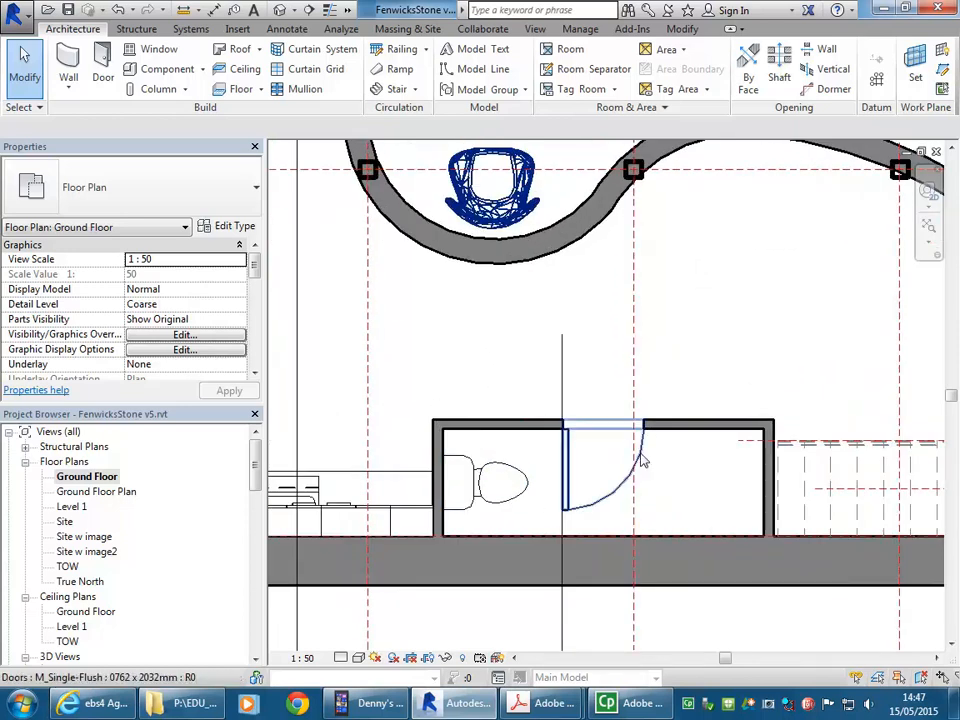
scroll(430, 348, "down", 1)
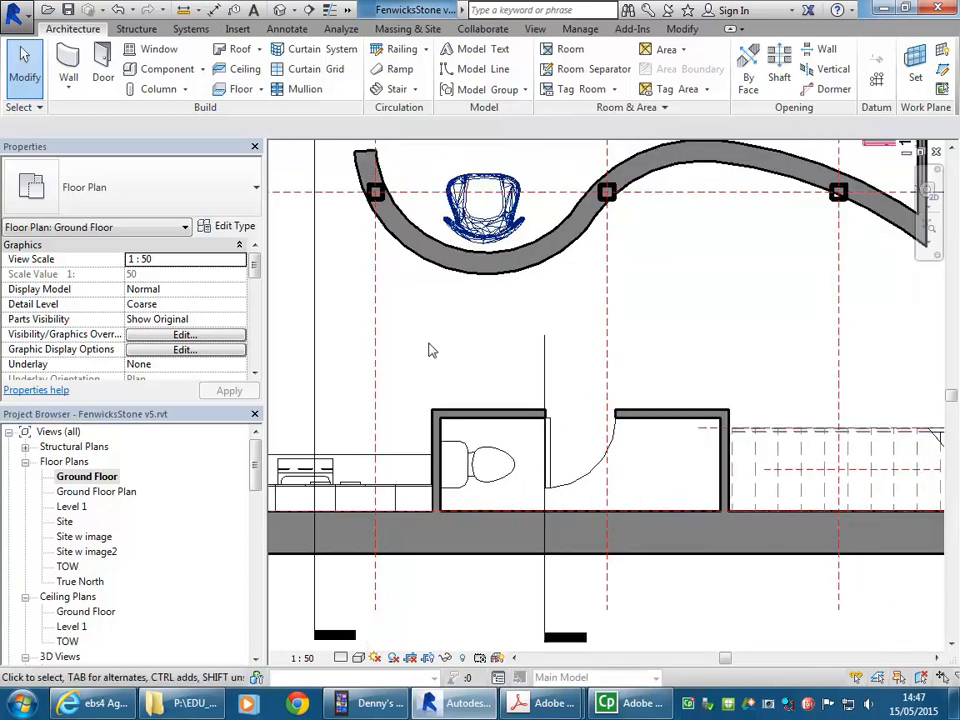
- Load the Shower Stall-2D component family from the Architectural Fixtures 2D folder of the Plumbing library
left_click(160, 69)
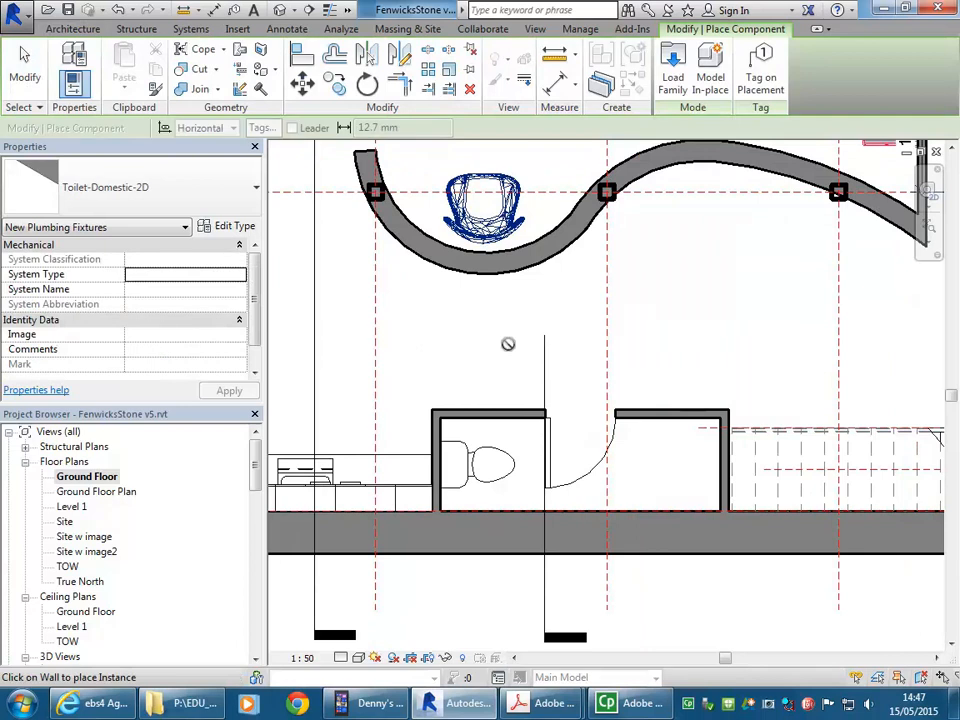
left_click(673, 78)
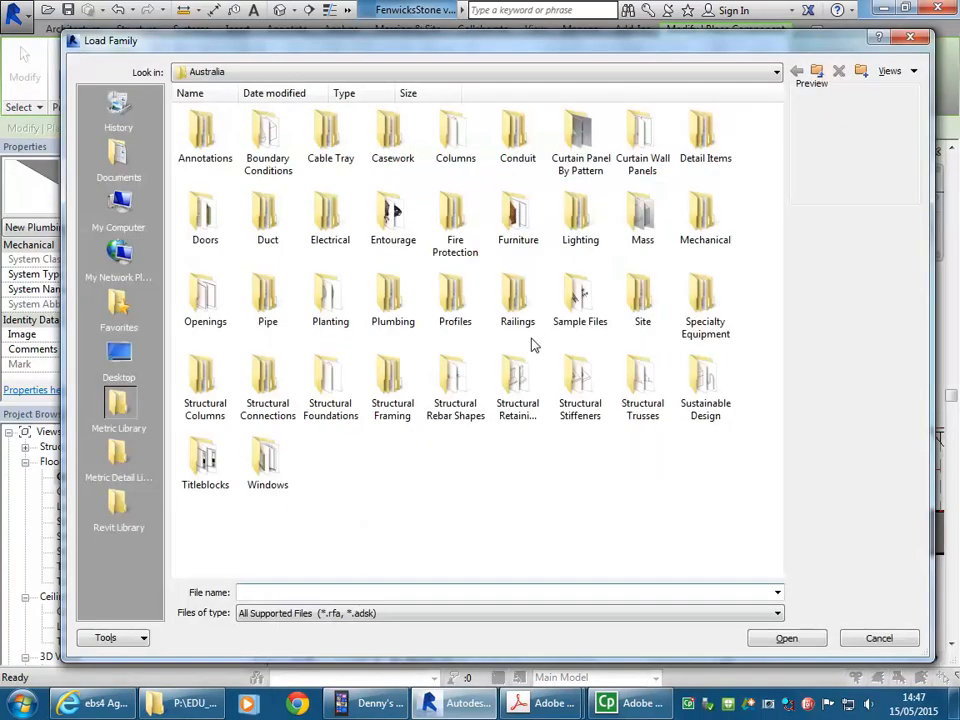
double_click(392, 292)
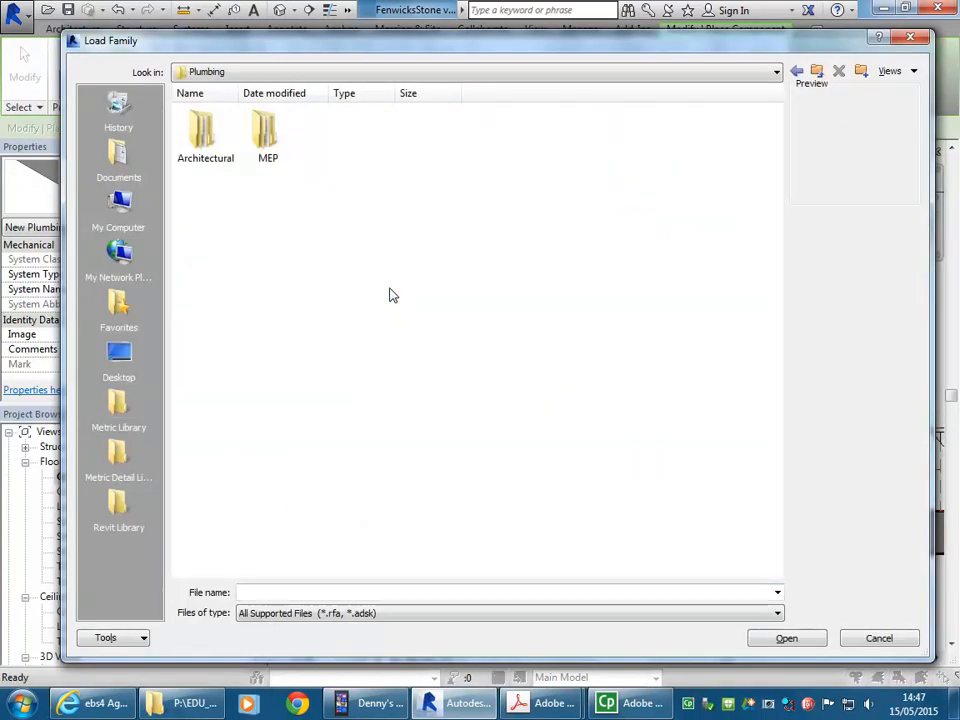
double_click(204, 133)
double_click(205, 133)
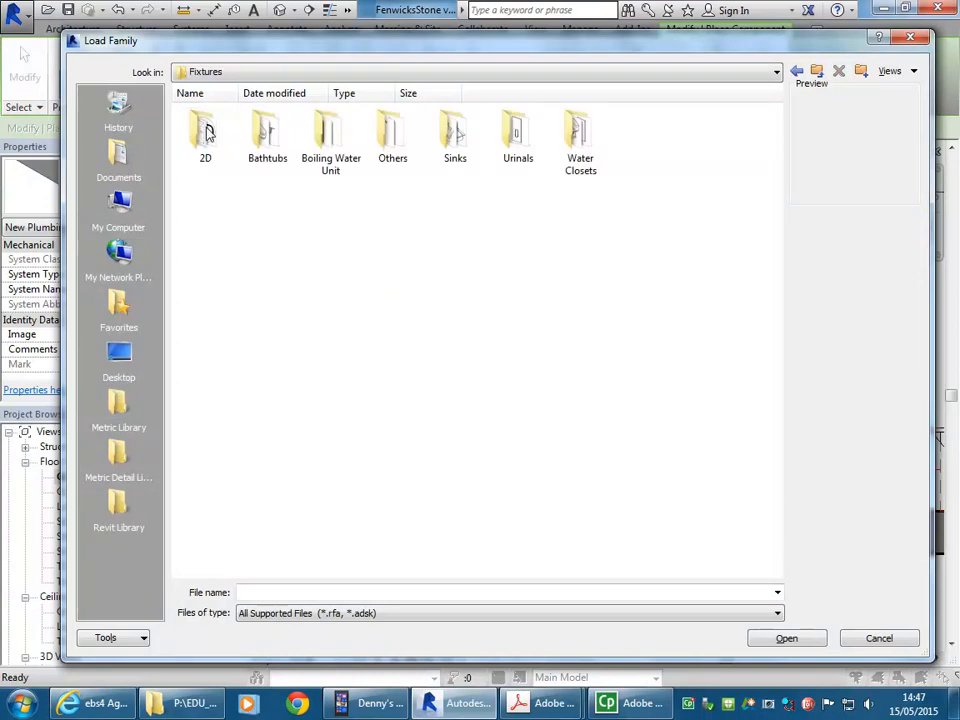
double_click(205, 135)
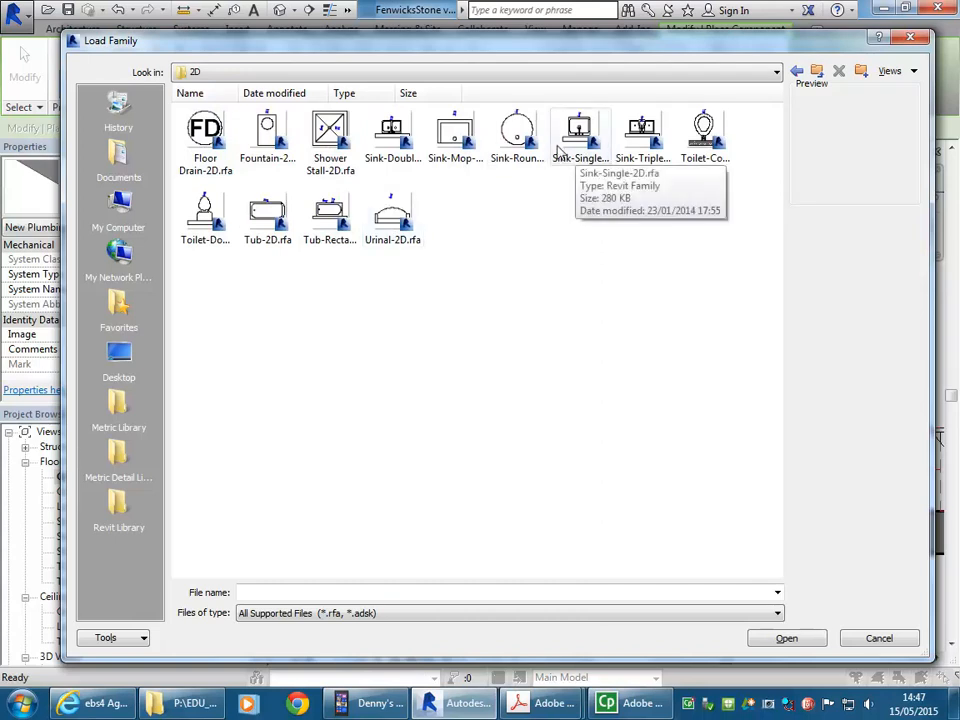
left_click(328, 133)
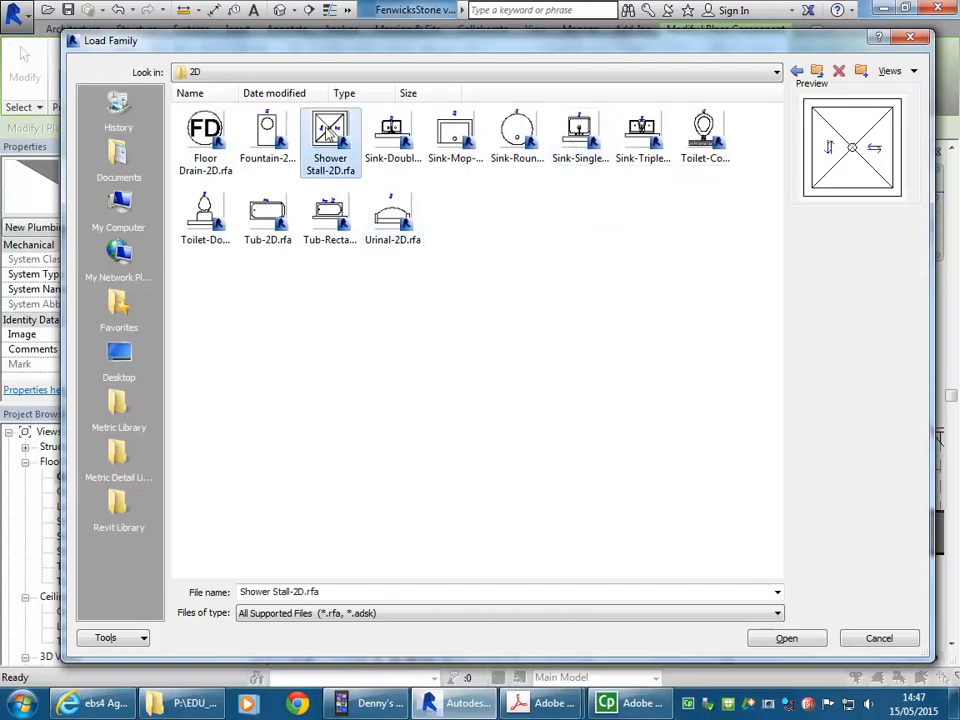
double_click(332, 134)
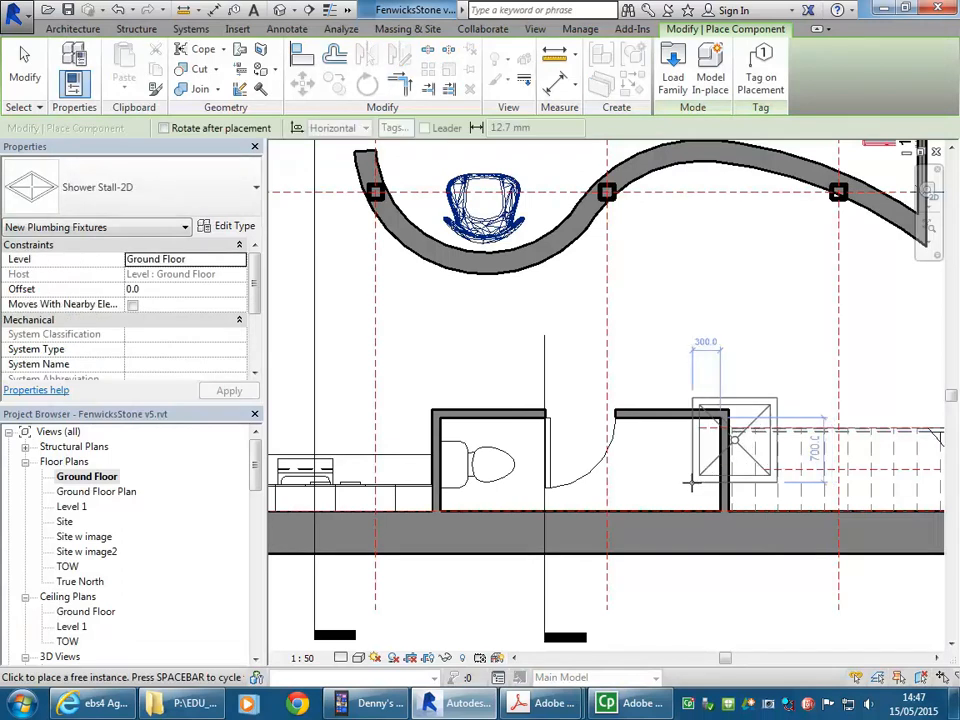
- Place the shower stall in the toilet room's corner between the exterior wall and the stair-side wall, and end the command
scroll(673, 495, "up", 4)
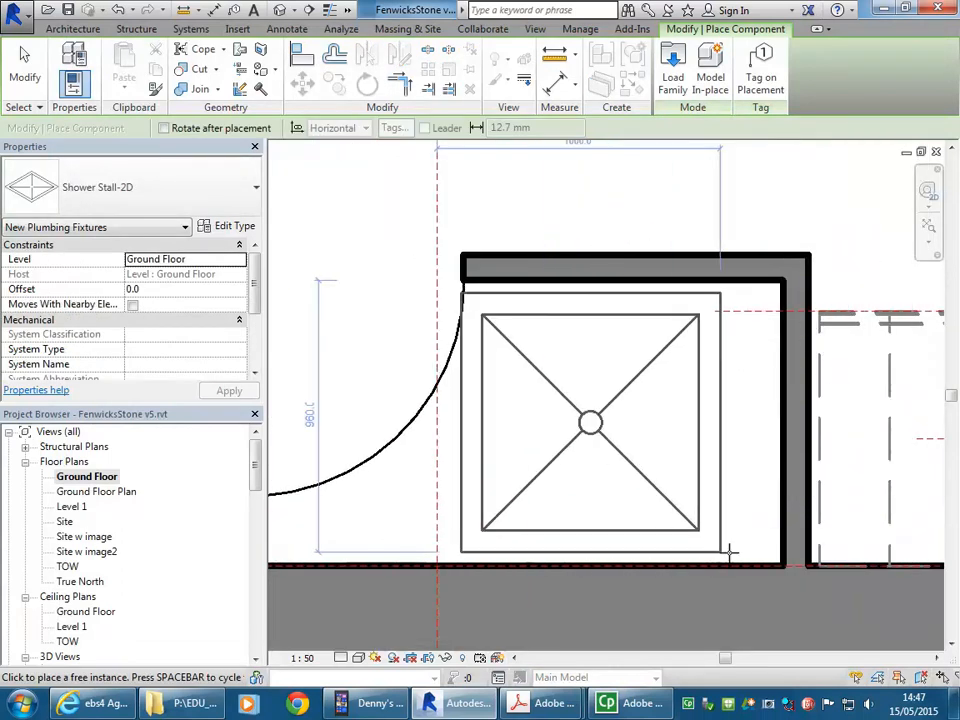
left_click(780, 566)
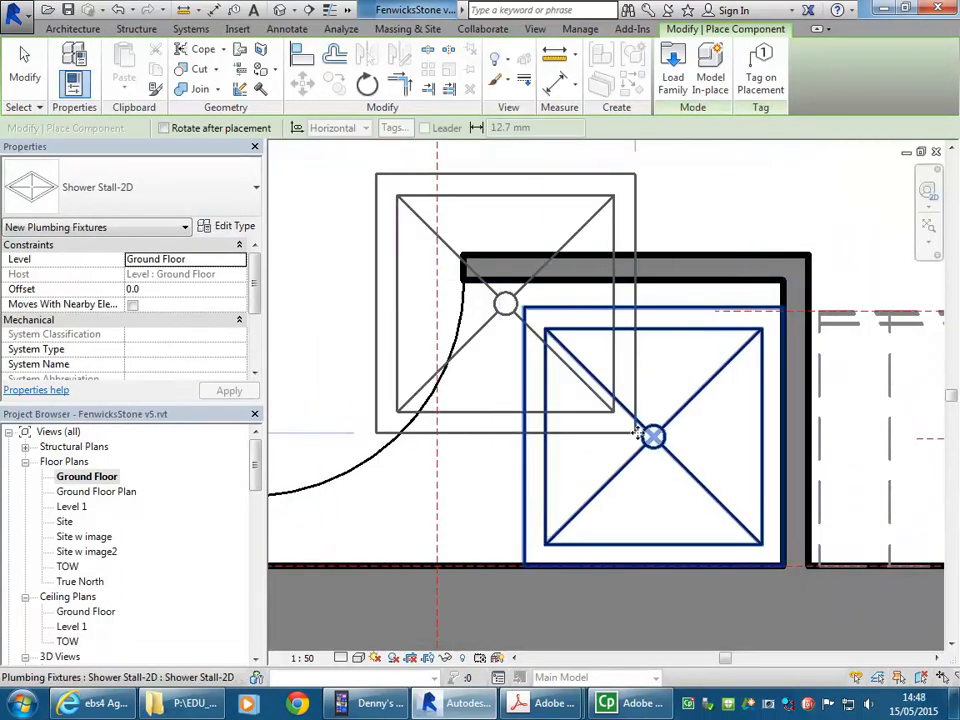
key("Escape")
key("Escape")
scroll(648, 446, "down", 3)
scroll(648, 446, "down", 5)
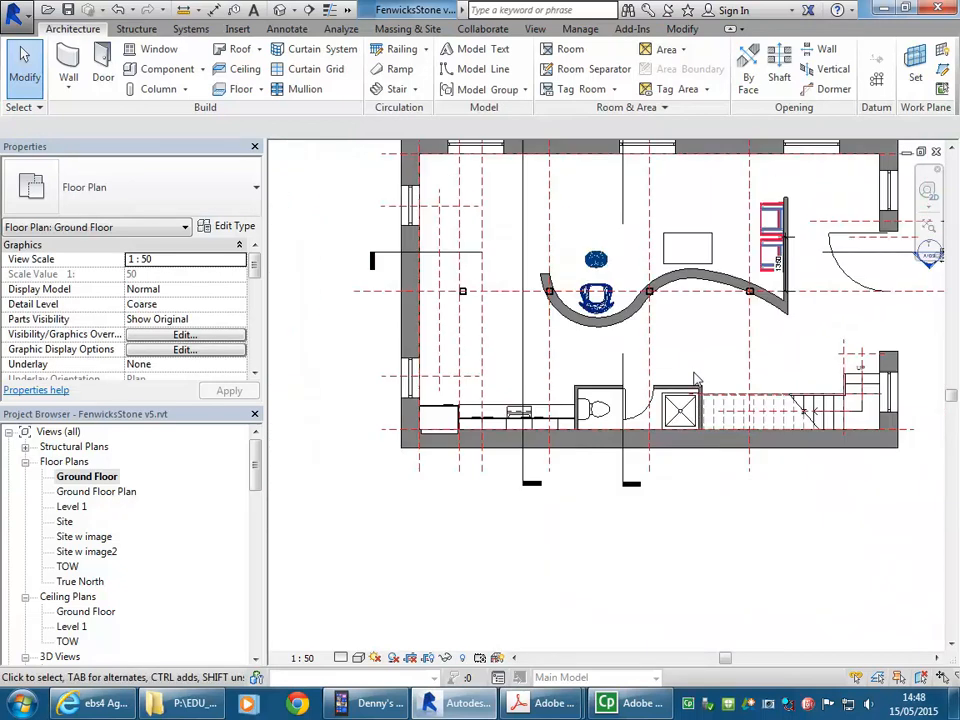
middle_click_drag(742, 576, 720, 583)
middle_click_drag(555, 376, 547, 394)
scroll(462, 439, "down", 2)
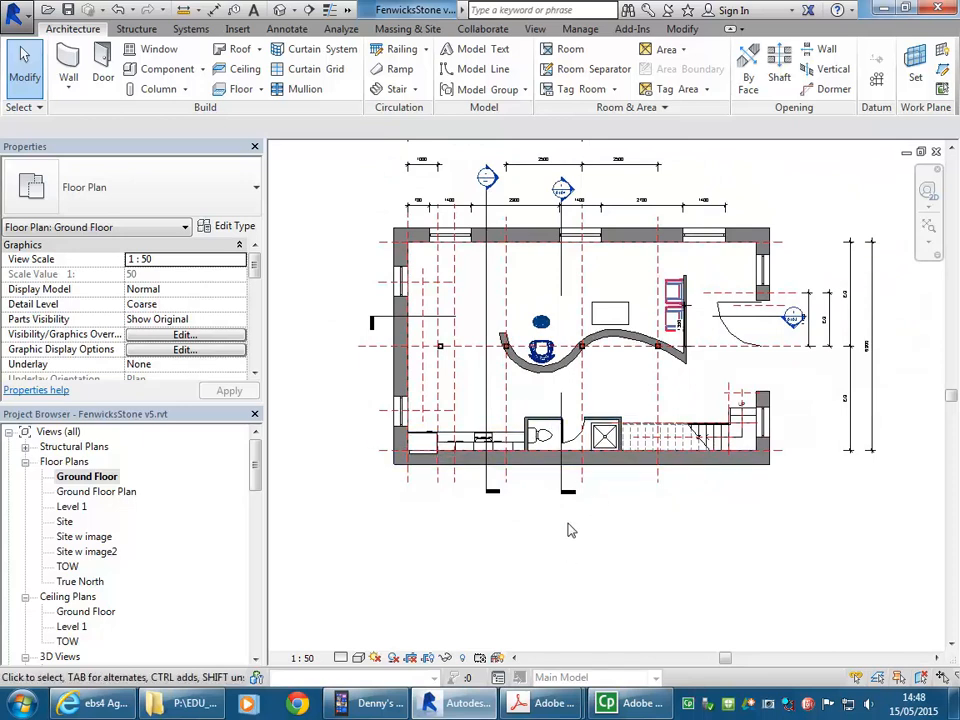
- Nudge the toilet room's long wall inward until its inner face meets the shower stall's edge
scroll(570, 573, "up", 1)
scroll(570, 573, "up", 2)
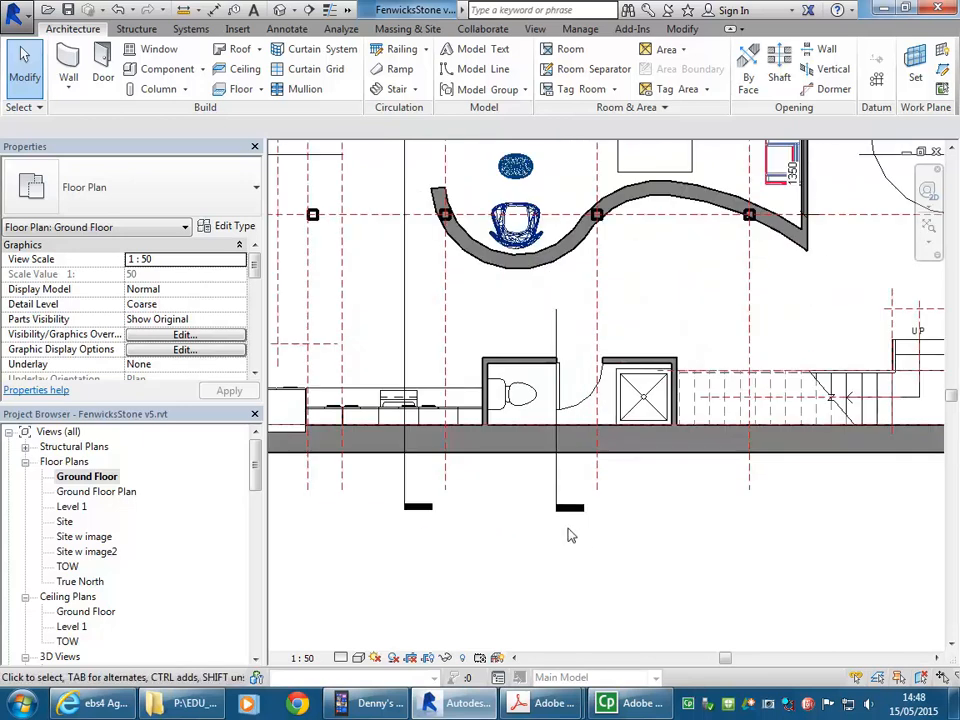
left_click(616, 358)
scroll(610, 360, "up", 3)
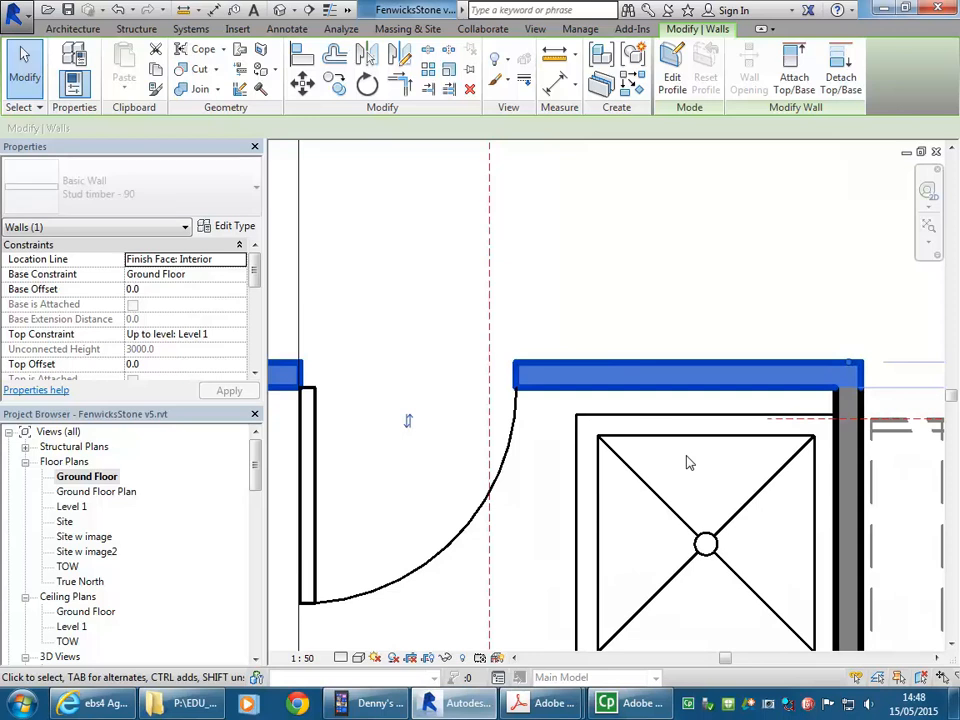
key("Down")
key("Down")
key("Down")
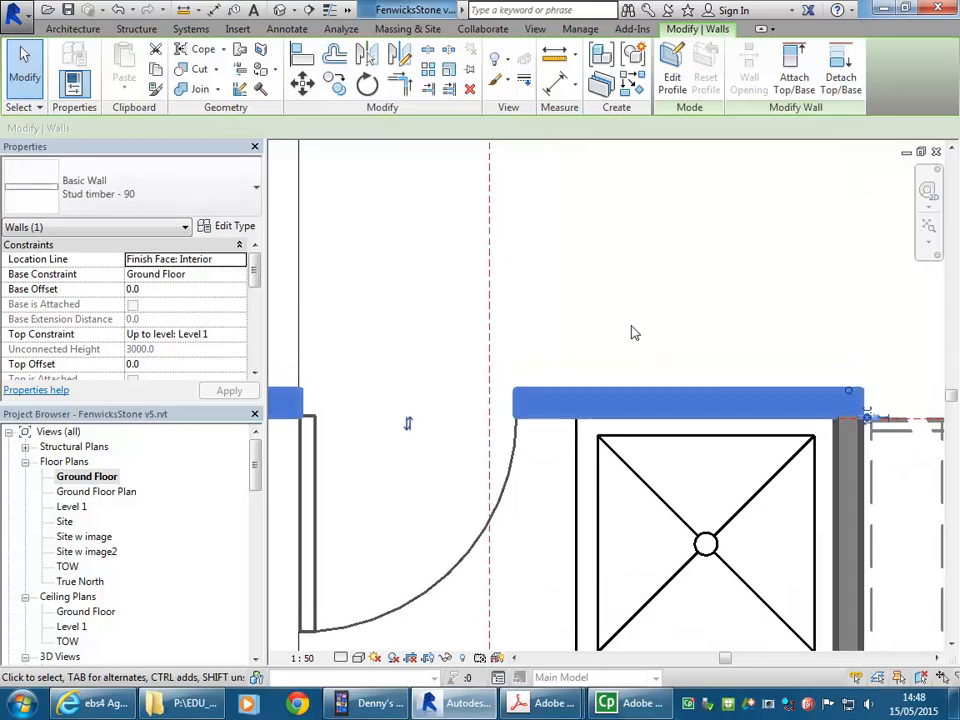
key("Escape")
- Cut a building section lengthwise through the kitchen bench, toilet room and stairs, looking toward the adjacent exterior wall, and open its view
scroll(632, 332, "down", 4)
middle_click_drag(632, 332, 631, 453)
scroll(630, 453, "down", 3)
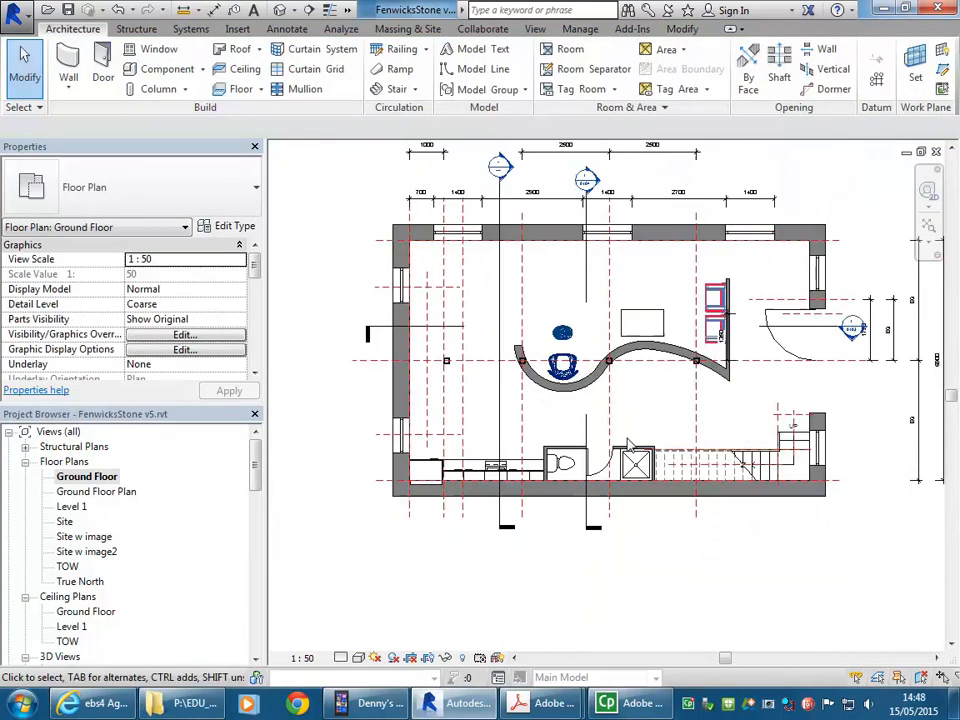
middle_click_drag(683, 551, 658, 555)
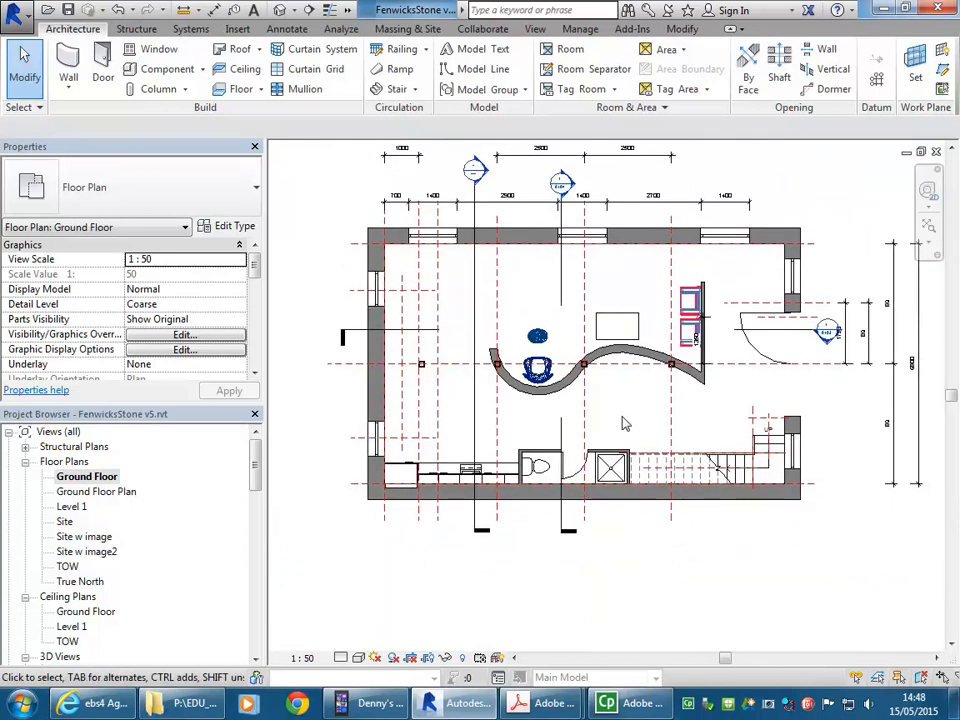
middle_click_drag(614, 405, 591, 408)
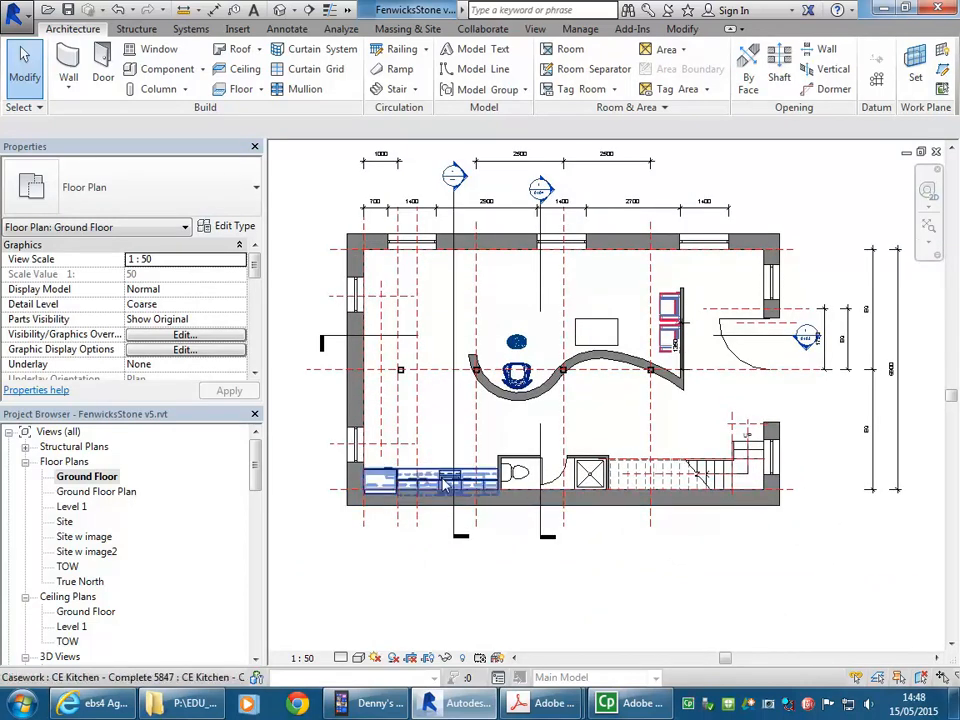
scroll(512, 446, "down", 1)
middle_click_drag(512, 446, 562, 426)
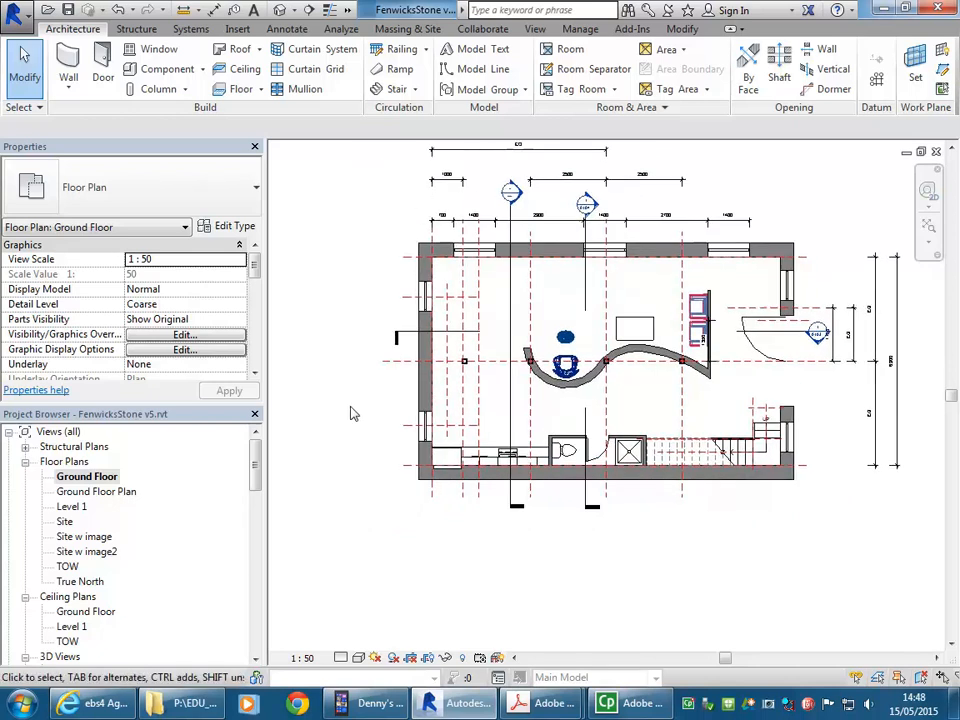
left_click(309, 9)
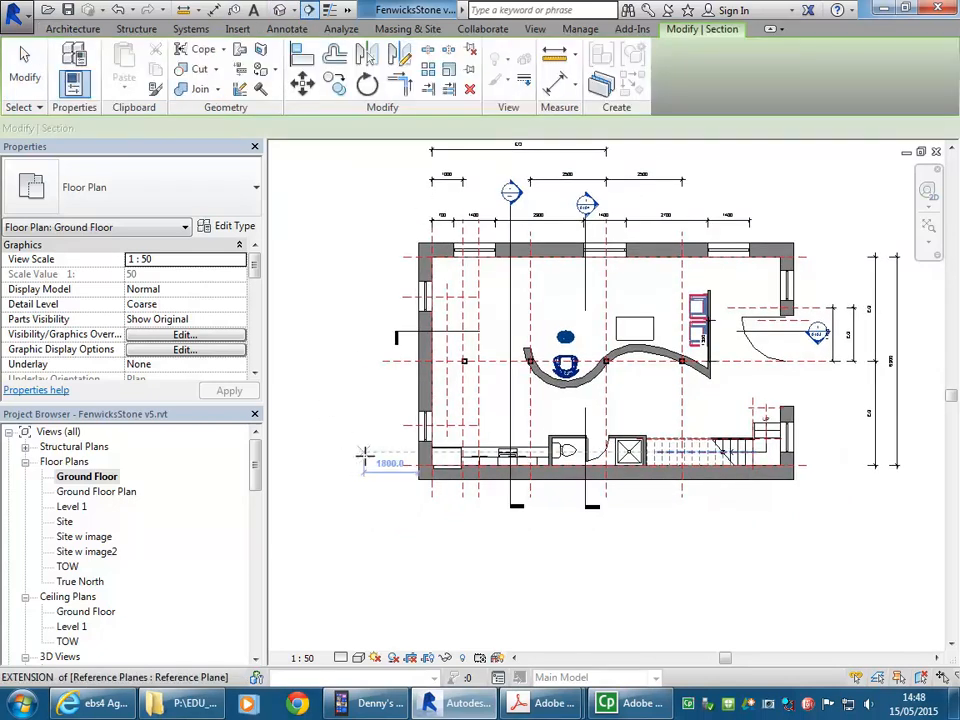
left_click(344, 451)
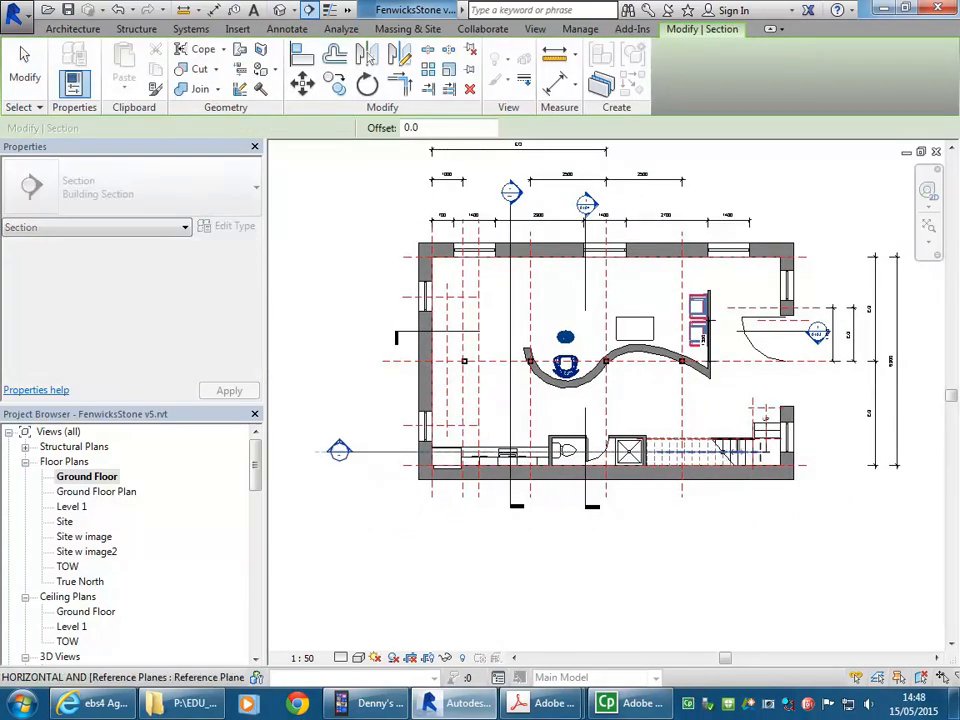
left_click(826, 451)
key("Escape")
key("Escape")
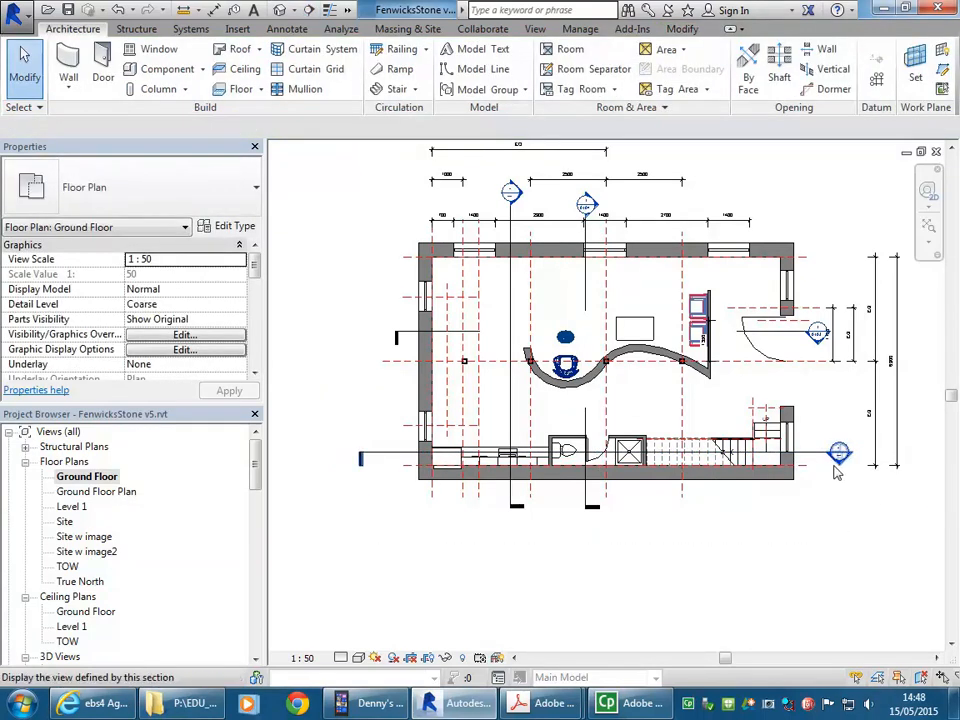
double_click(838, 454)
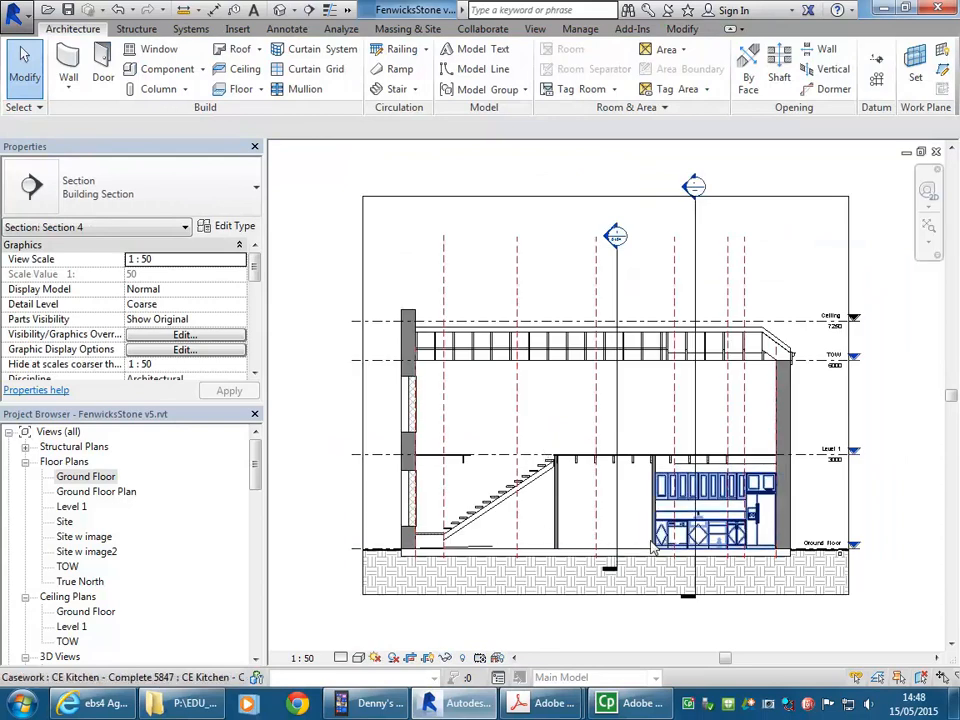
- Draw a small square and a tall narrow rectangle as 0.18 pen detail lines between the toilet room's walls in the section
scroll(566, 538, "up", 5)
scroll(545, 466, "up", 3)
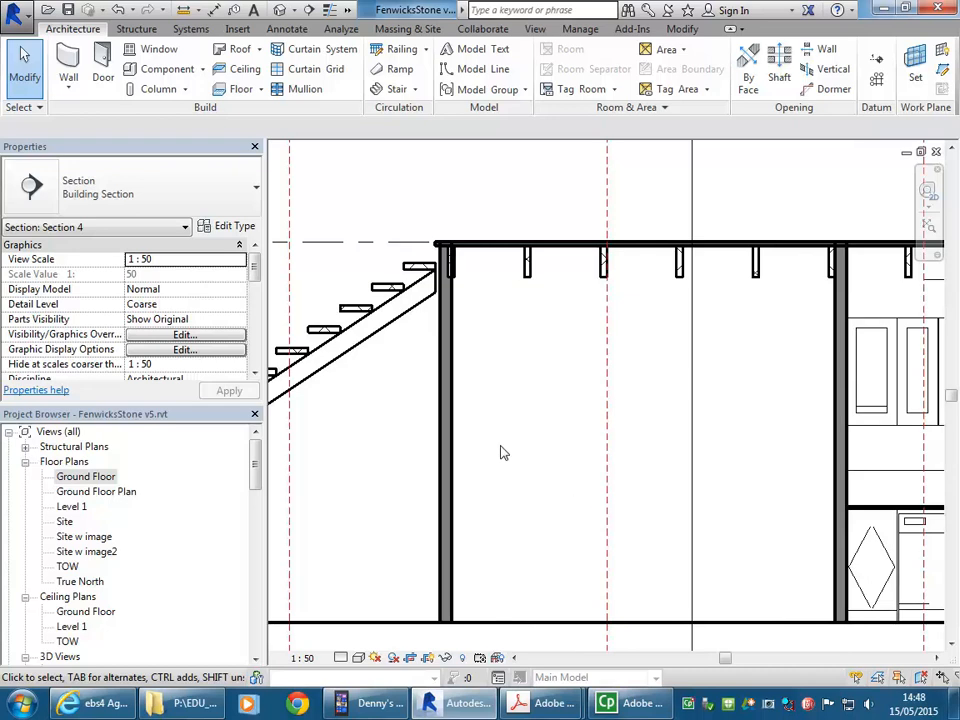
scroll(500, 446, "down", 1)
middle_click_drag(518, 468, 461, 427)
scroll(480, 429, "up", 2)
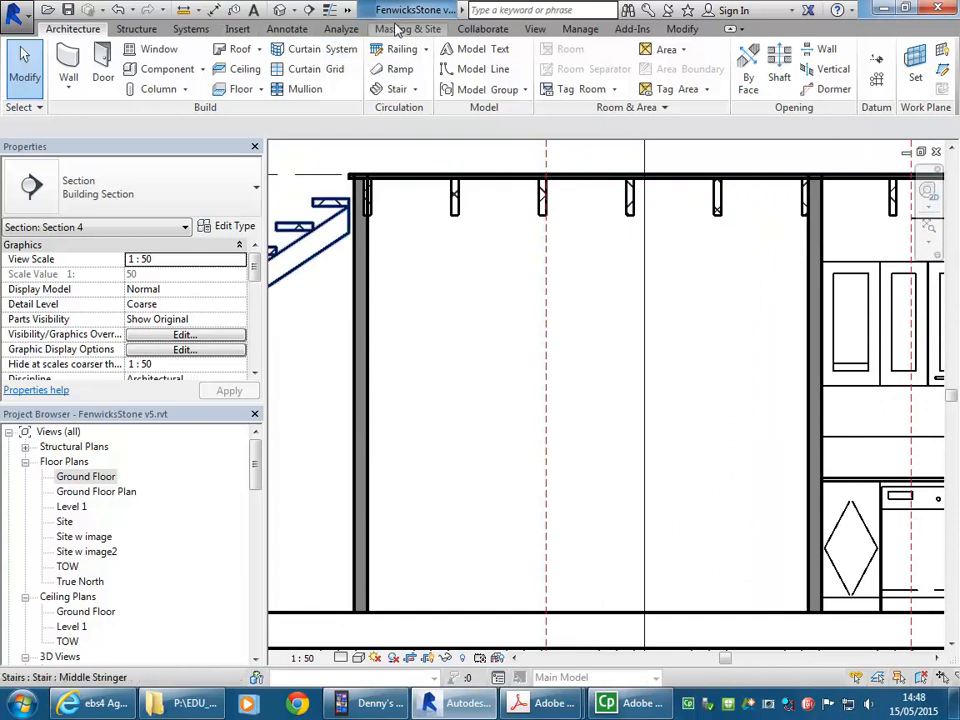
left_click(296, 31)
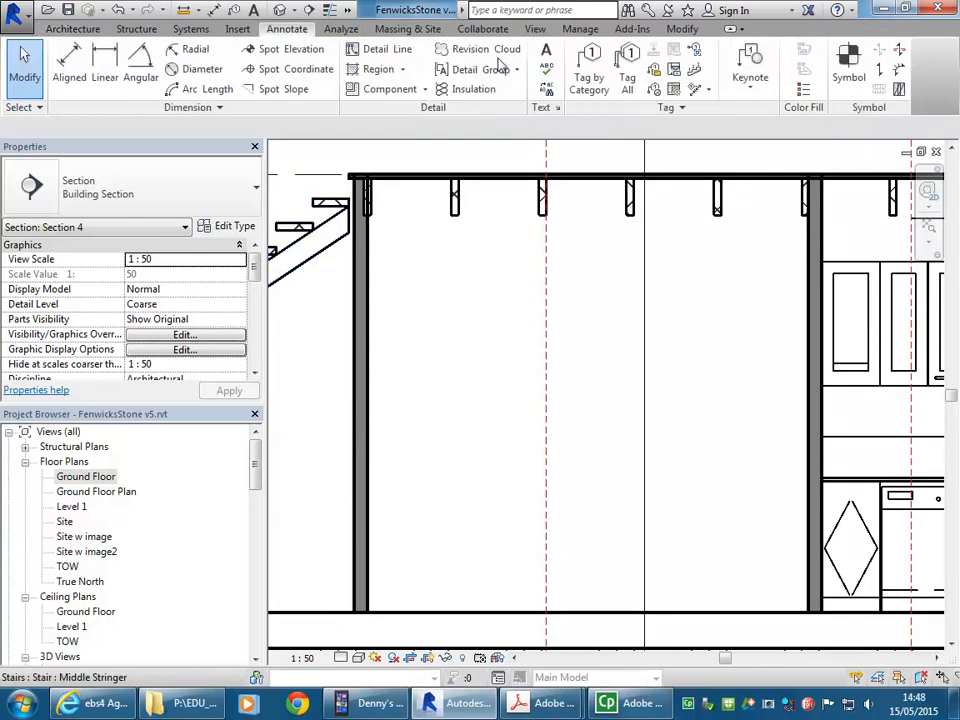
left_click(360, 54)
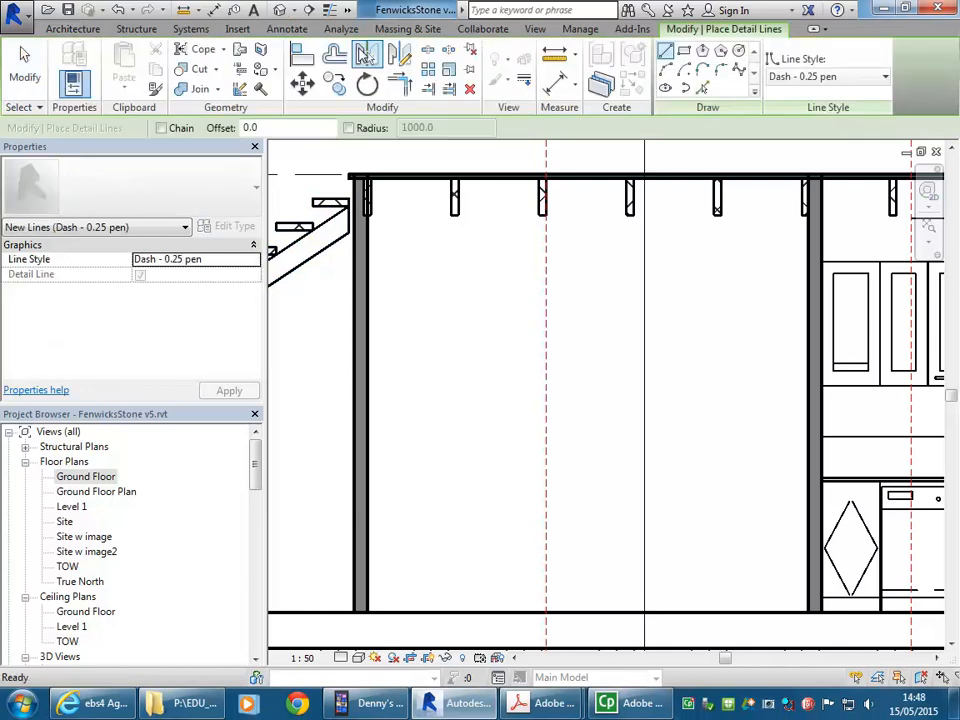
left_click(836, 78)
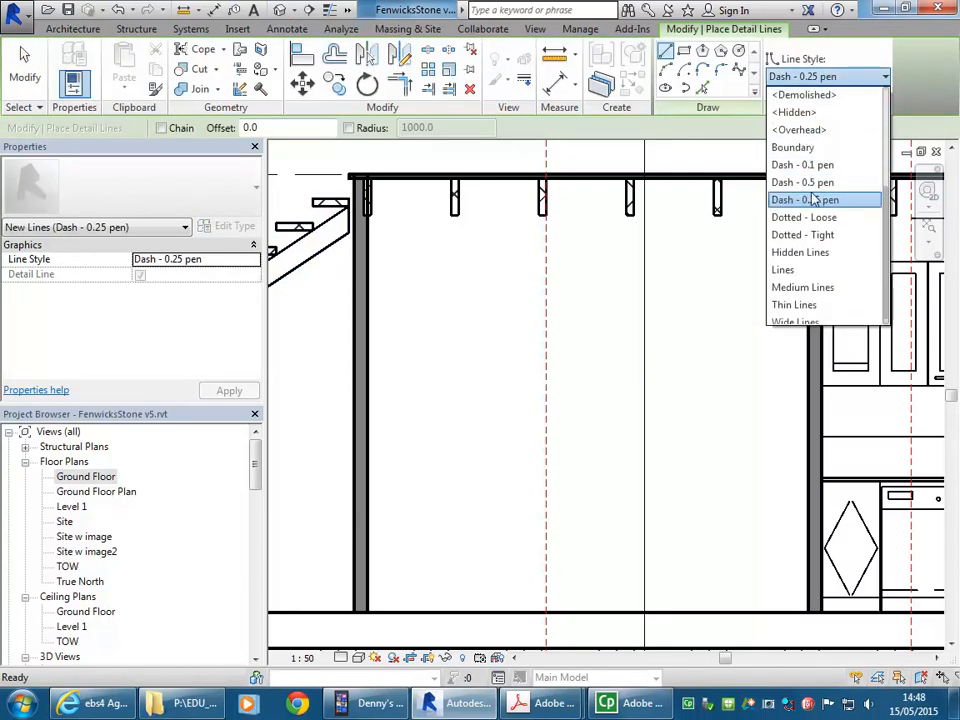
scroll(815, 192, "up", 3)
scroll(803, 129, "up", 1)
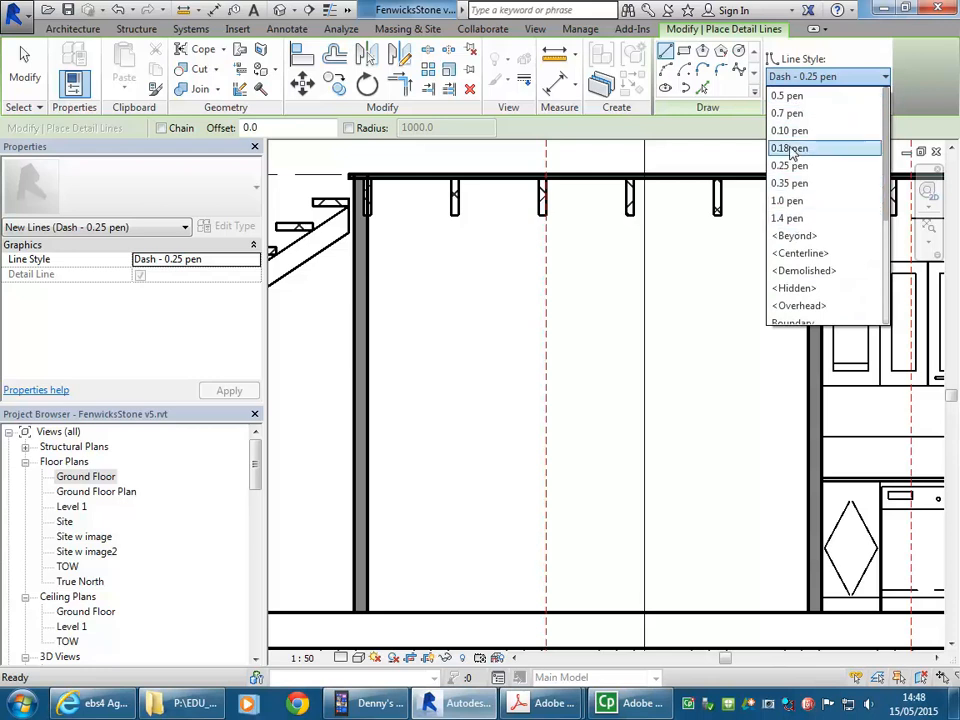
left_click(790, 148)
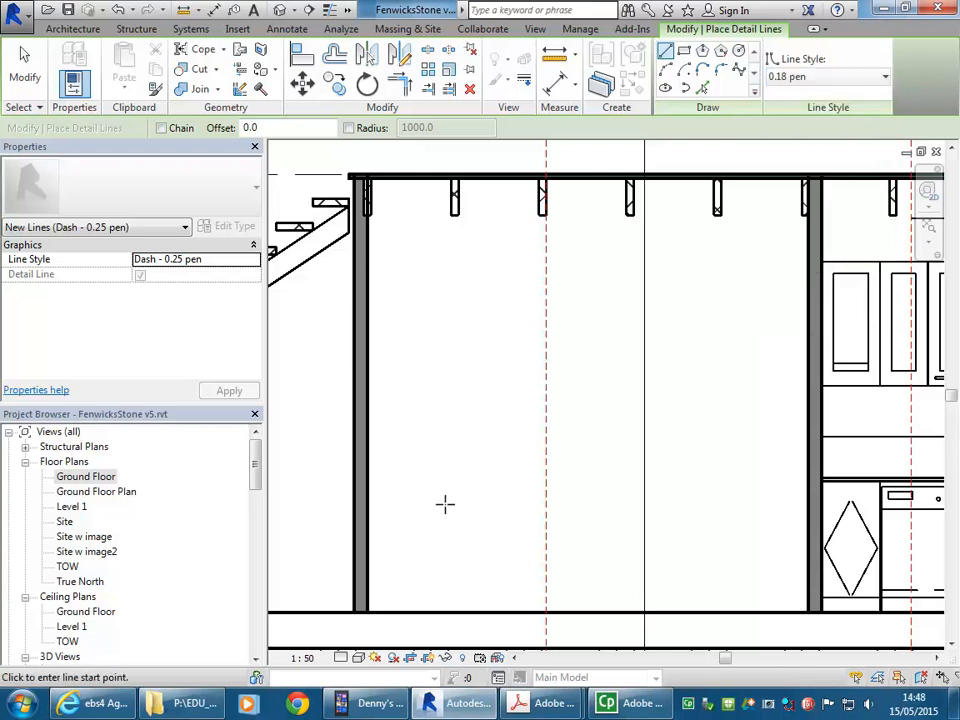
left_click(684, 52)
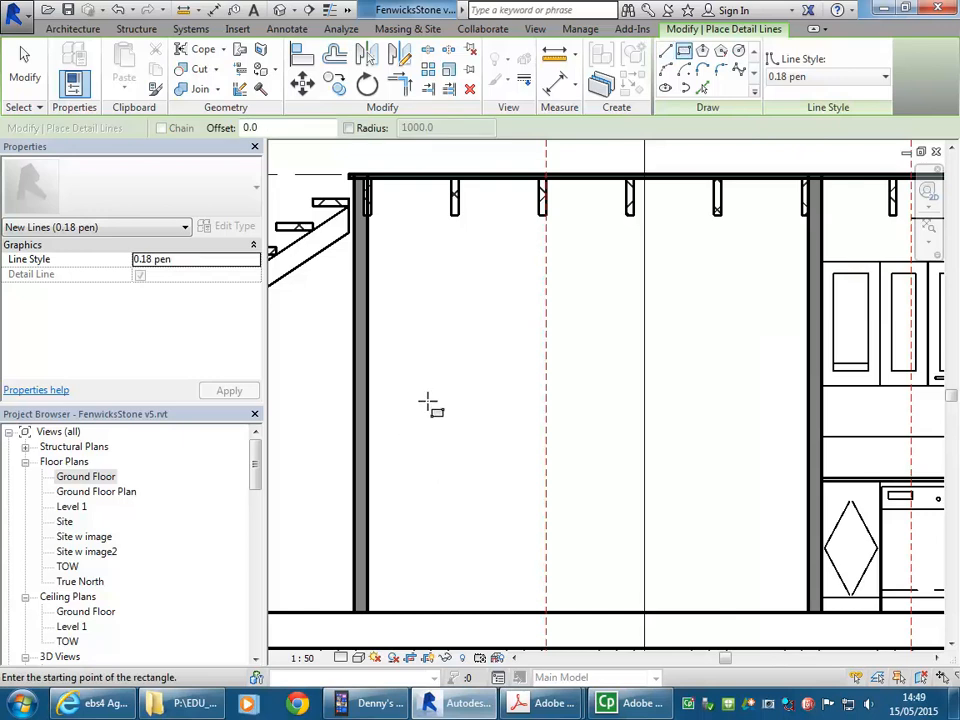
left_click(429, 368)
left_click(475, 420)
left_click(558, 323)
left_click(582, 449)
- Draw two long horizontal detail-line rectangles, one above the other, near the kitchen-side wall of the toilet room, and end the command
left_click(651, 351)
left_click(786, 373)
left_click(642, 449)
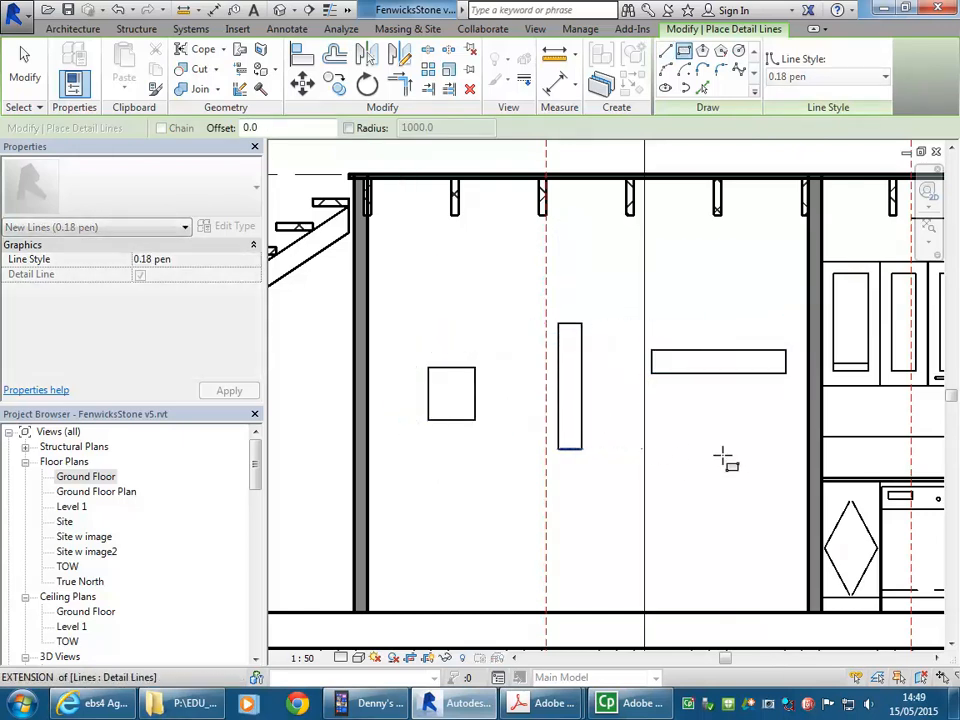
left_click(786, 474)
right_click(626, 316)
left_click(640, 320)
right_click(639, 316)
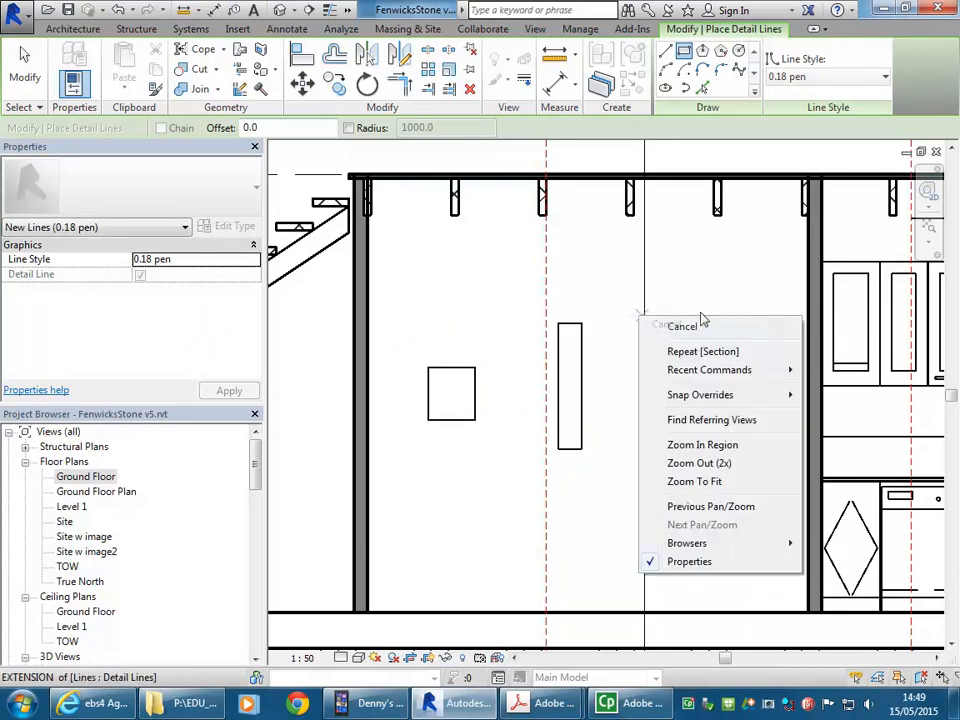
left_click(683, 326)
mouse_move(675, 283)
middle_mouse_down()
mouse_move(692, 294)
mouse_move(683, 287)
middle_mouse_up()
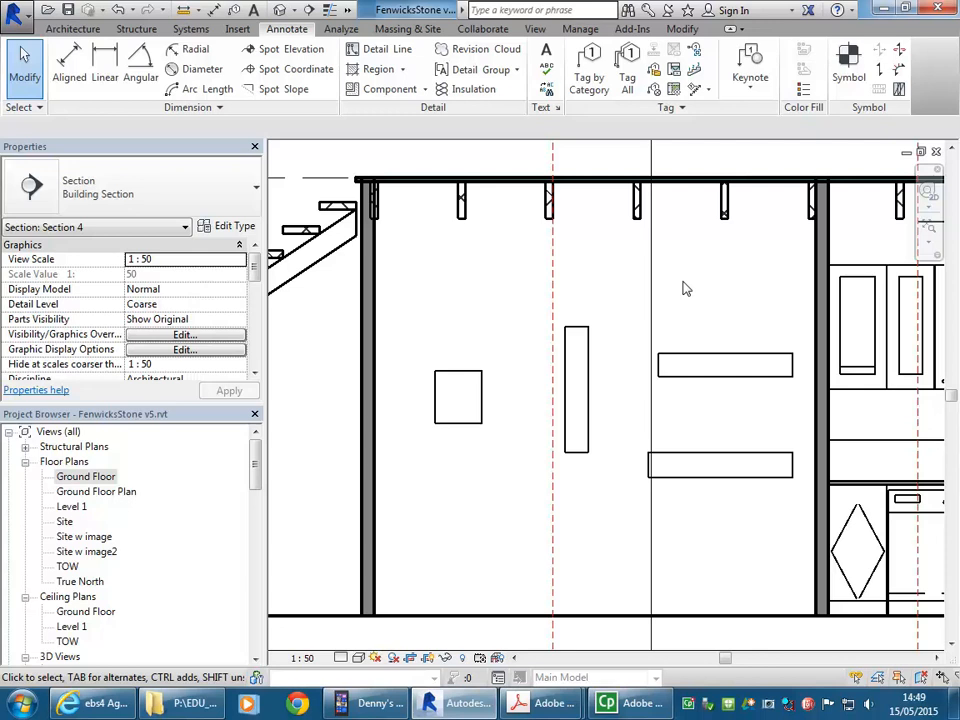
- Return to the Ground Floor view, and open the Ground Floor Plan view
scroll(675, 295, "down", 3)
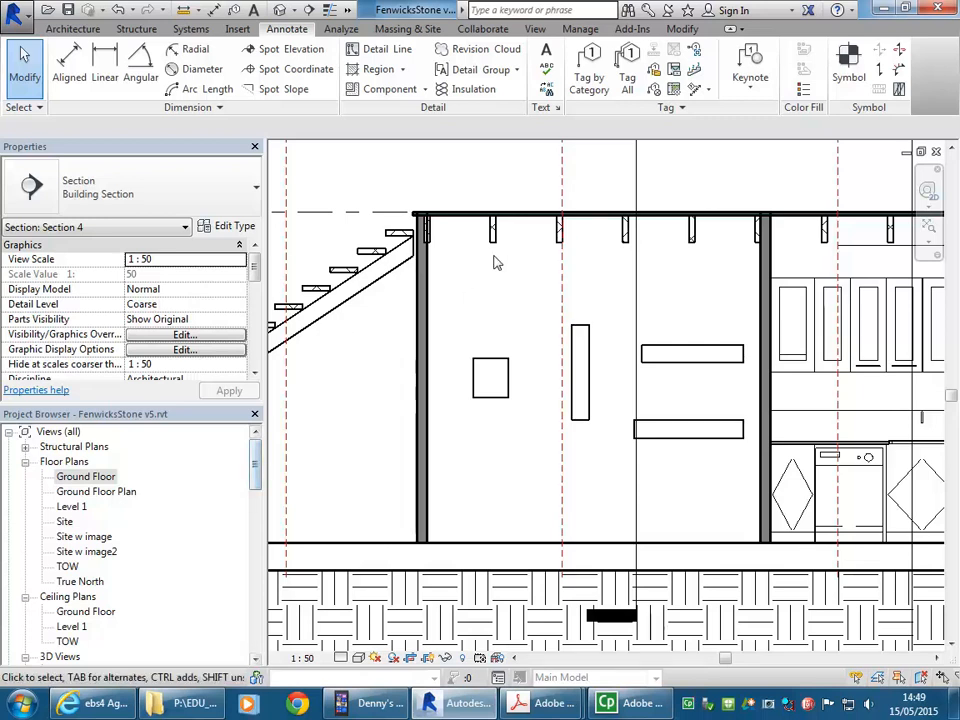
scroll(553, 375, "down", 5)
scroll(553, 370, "up", 1)
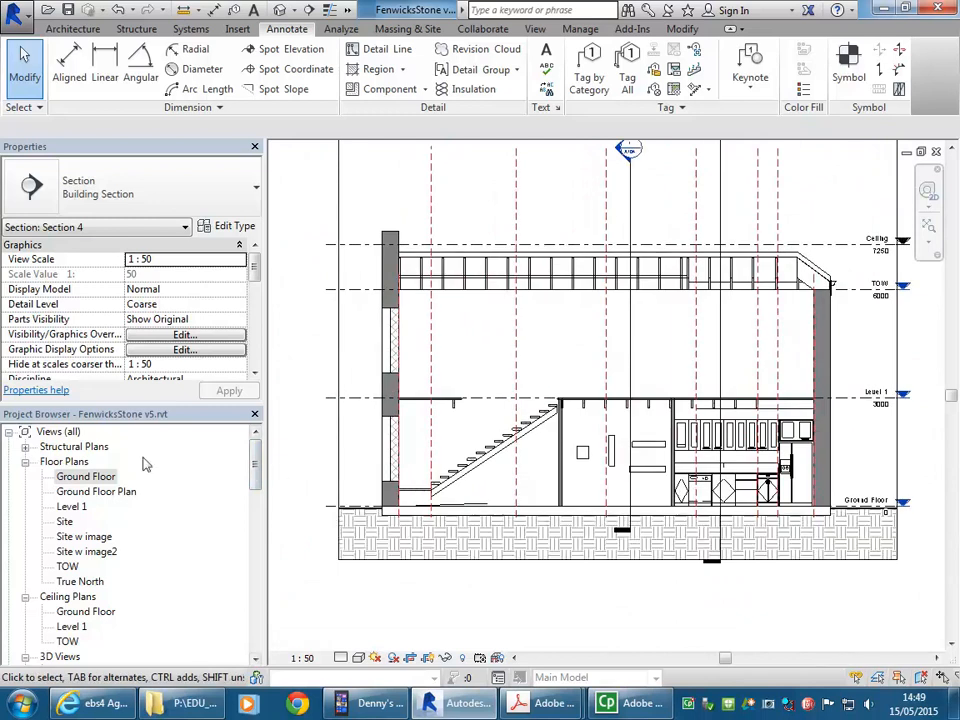
double_click(88, 478)
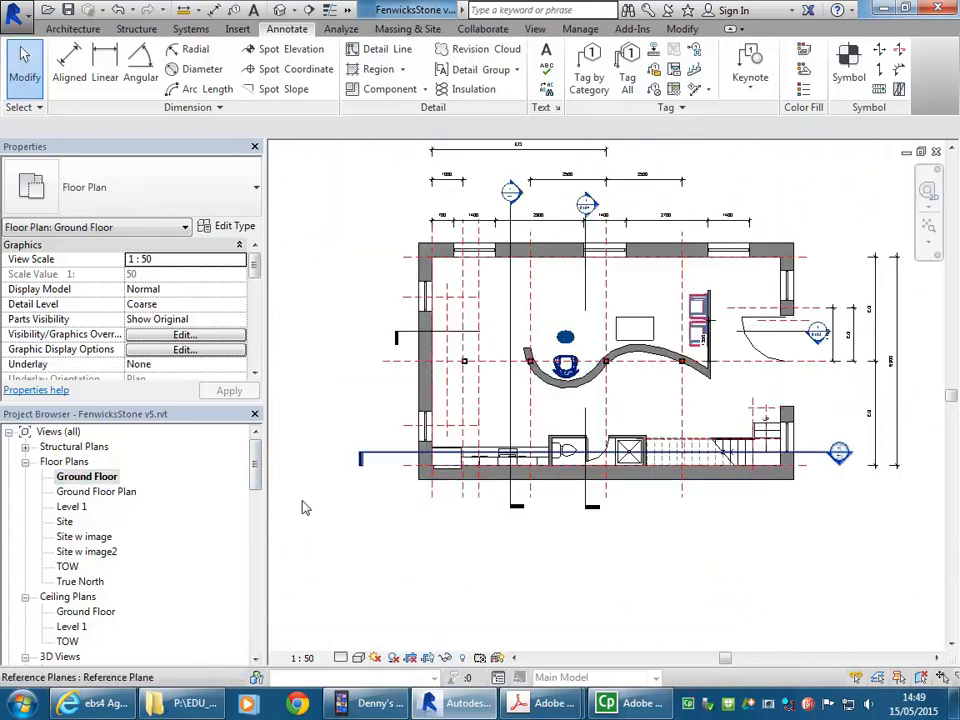
double_click(92, 492)
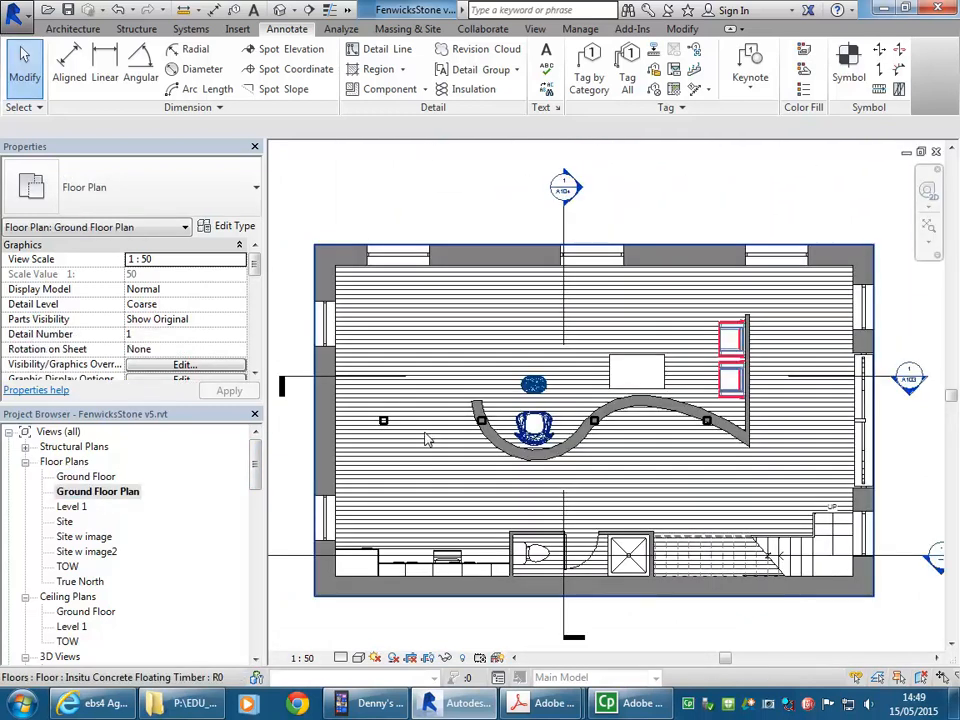
- Open the Ground Floor plan and examine the straight and curved detail lines that represent the entrance door swing
scroll(624, 625, "down", 1)
mouse_move(624, 625)
middle_mouse_down()
mouse_move(583, 589)
mouse_move(617, 585)
middle_mouse_up()
scroll(610, 578, "down", 1)
scroll(608, 576, "up", 1)
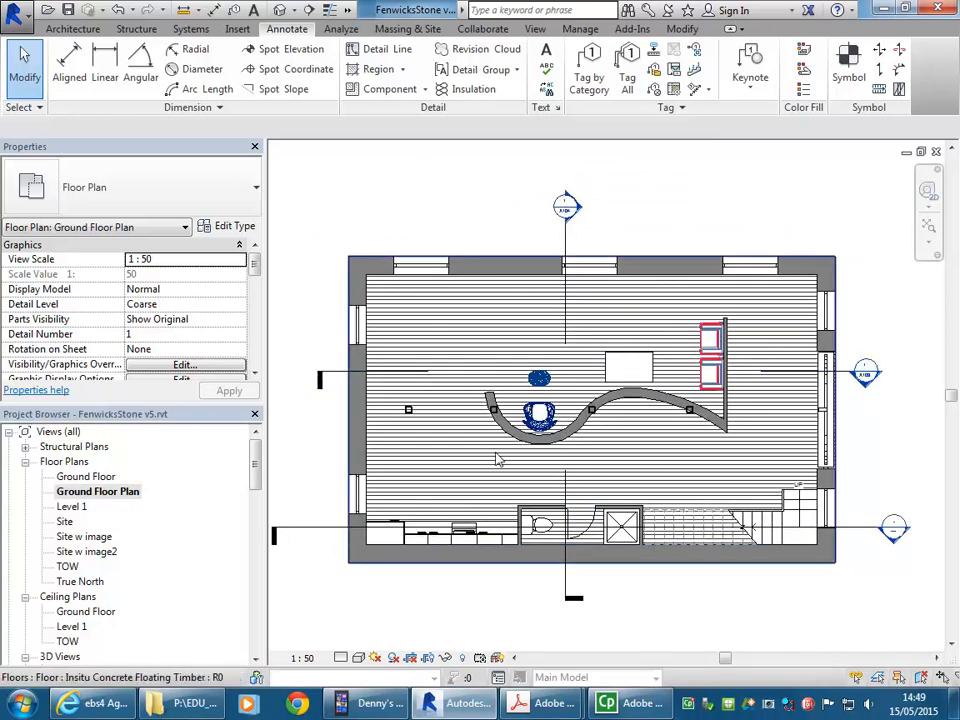
middle_click_drag(537, 416, 520, 420)
left_click_drag(520, 420, 440, 403)
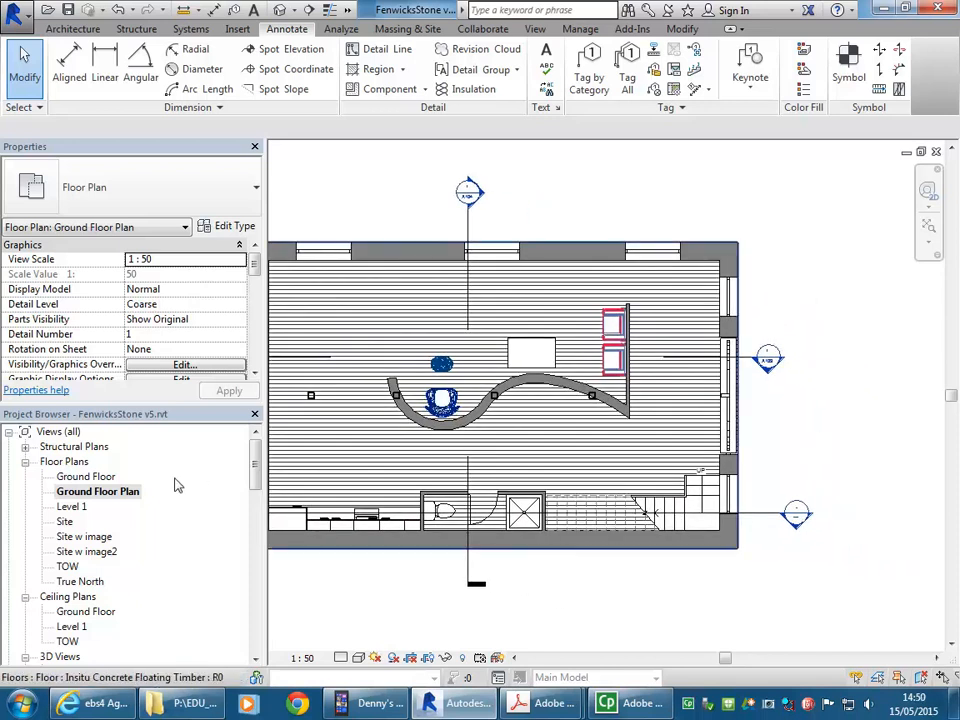
double_click(88, 476)
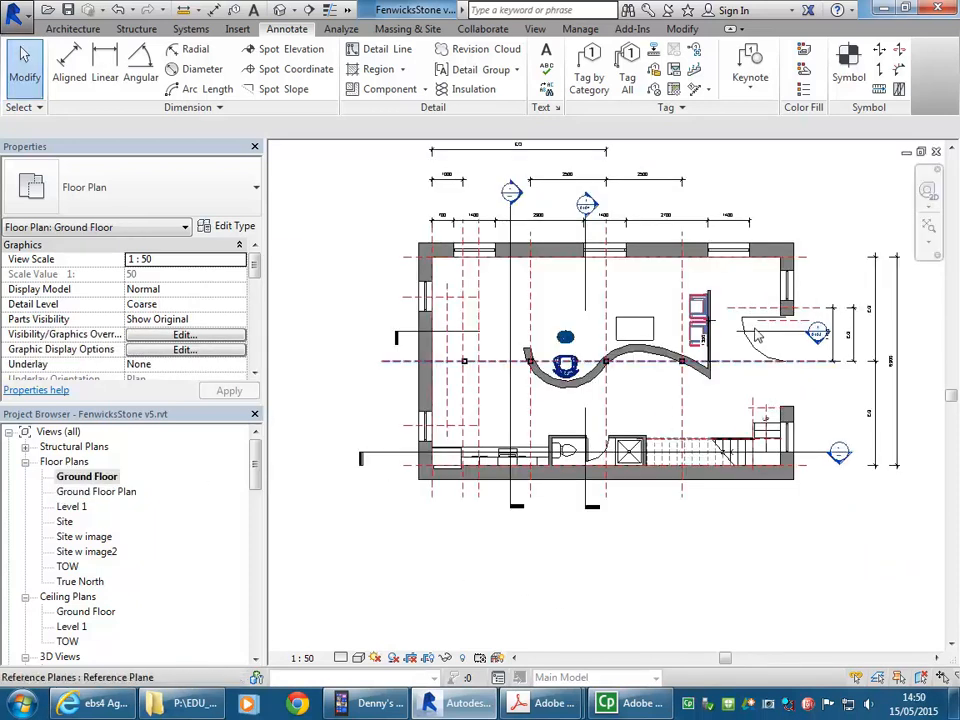
scroll(760, 308, "up", 3)
left_click(740, 368)
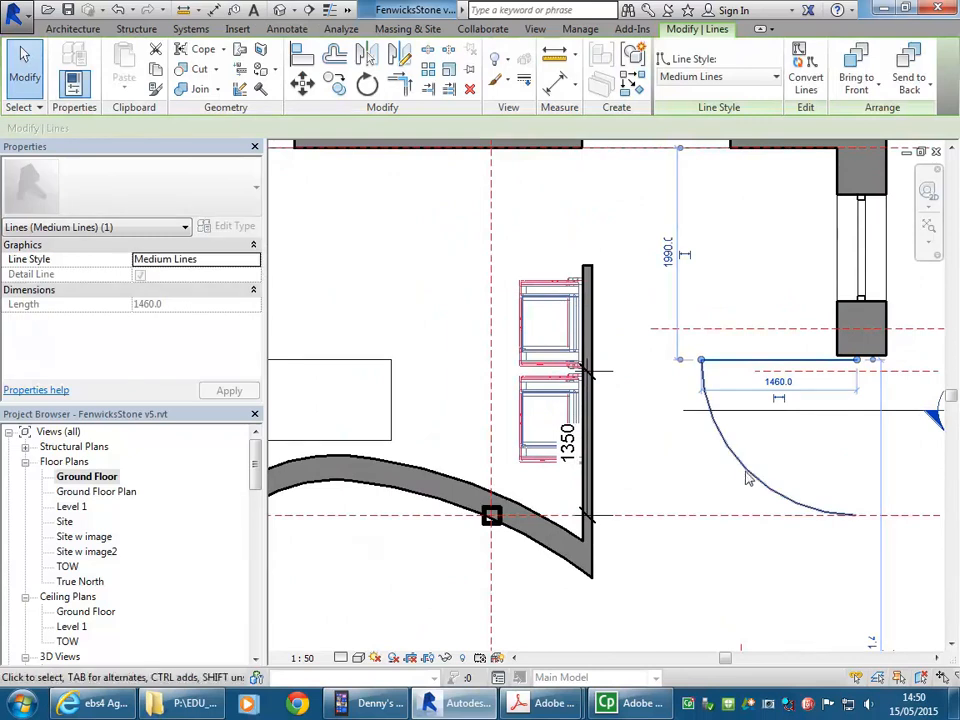
left_click(750, 478)
left_click(739, 574)
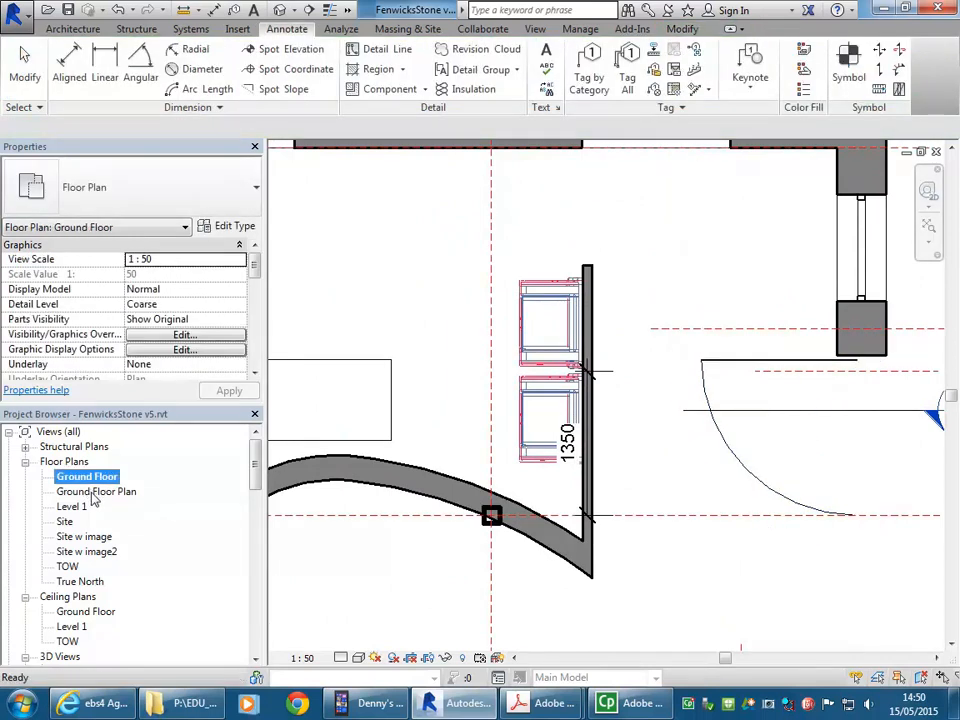
- In the Ground Floor Plan view, hide only the double-height double-panelled door element in the end wall
double_click(95, 492)
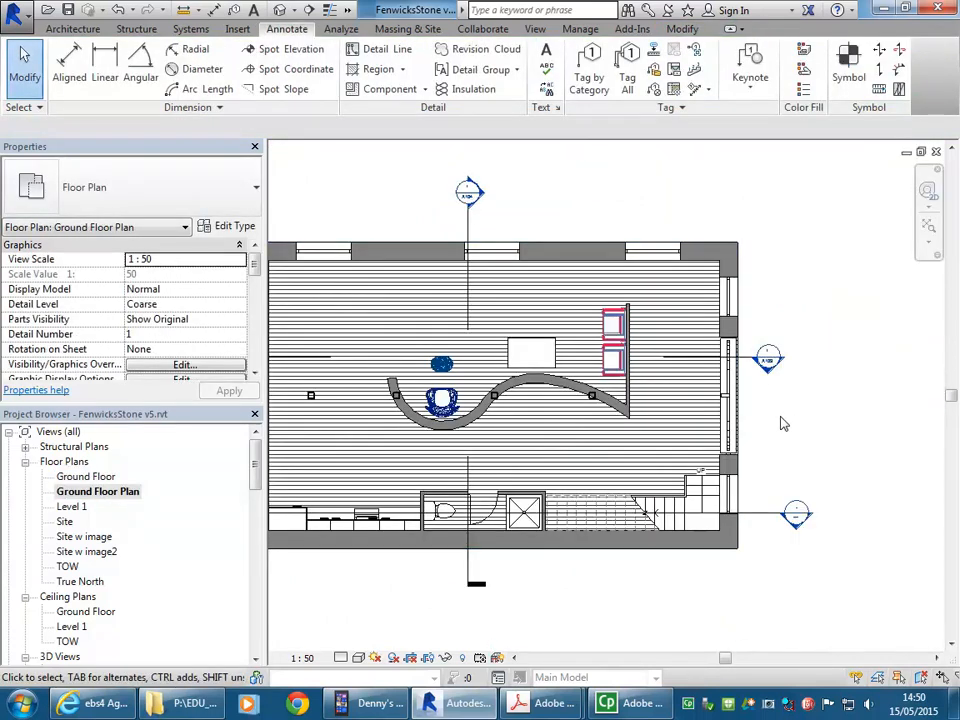
scroll(783, 423, "up", 4)
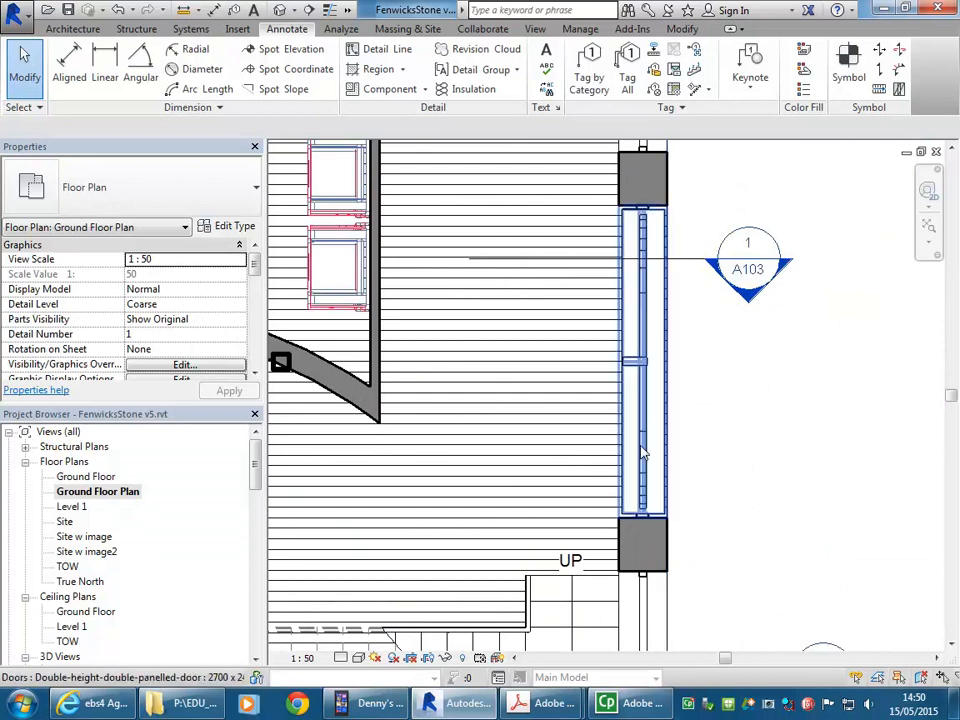
left_click(643, 452)
right_click(643, 368)
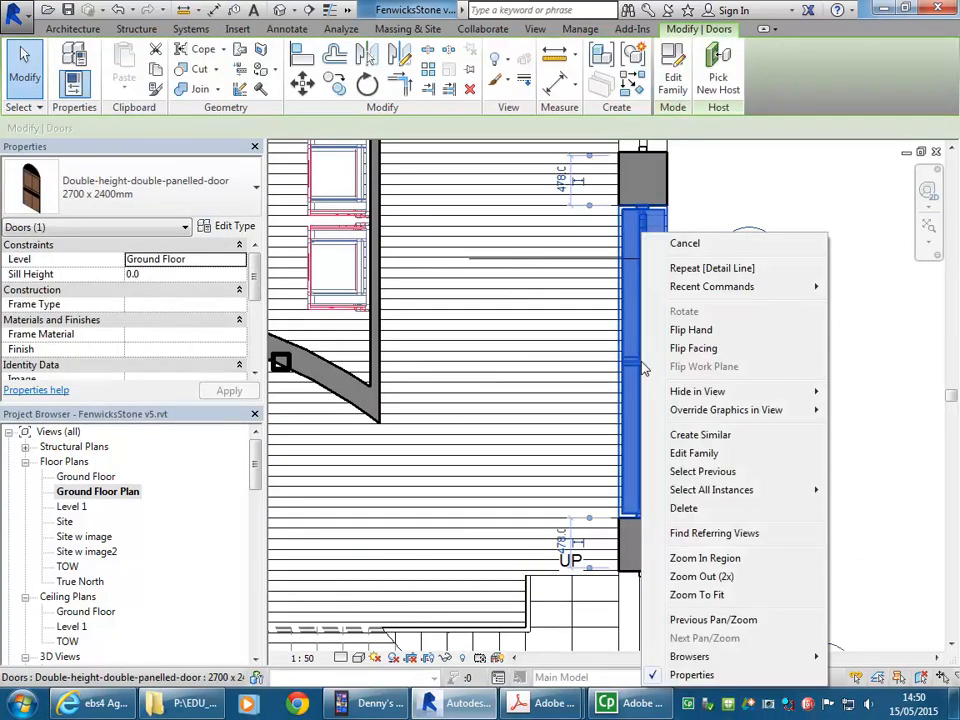
mouse_move(730, 391)
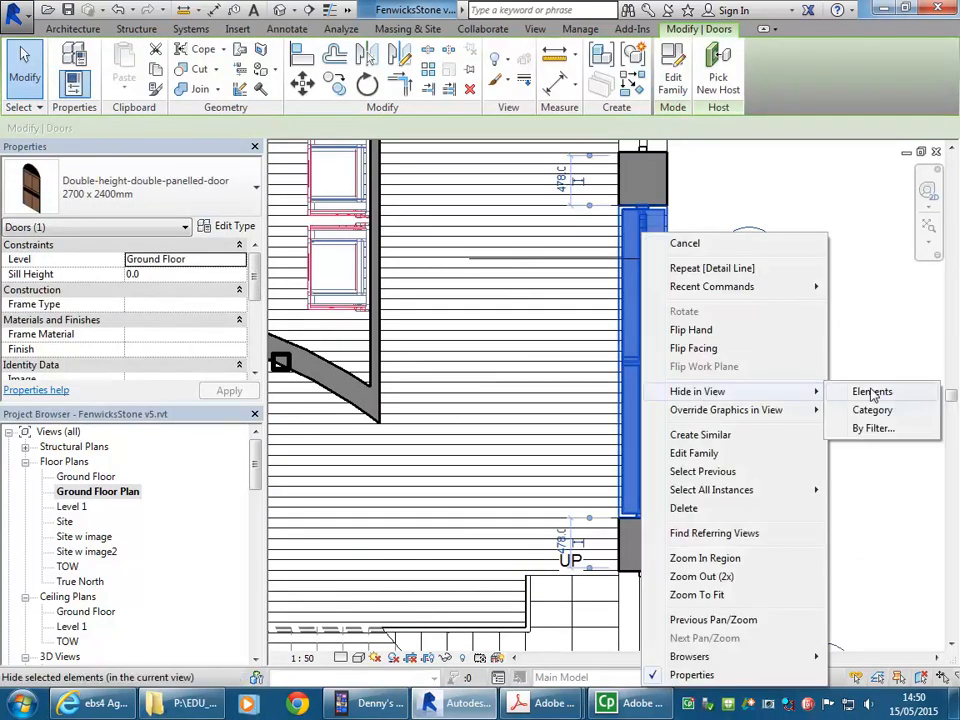
left_click(872, 392)
middle_click_drag(827, 399, 786, 418)
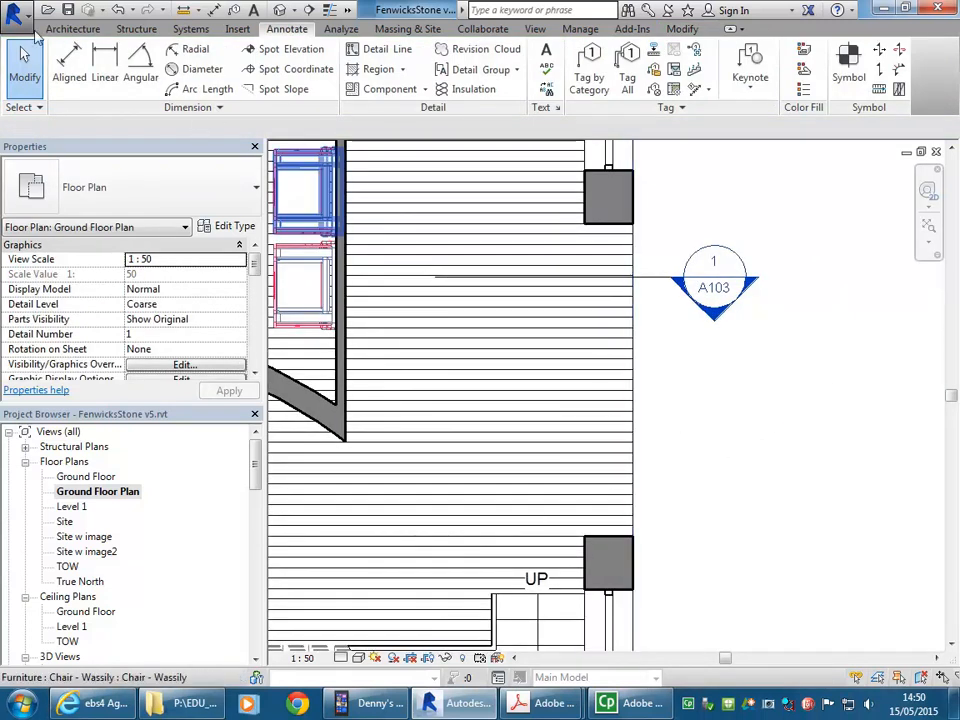
- Start a filled region and sketch a Medium Lines rectangle about 220 mm wide against the upper wall pier of the door opening
left_click(72, 28)
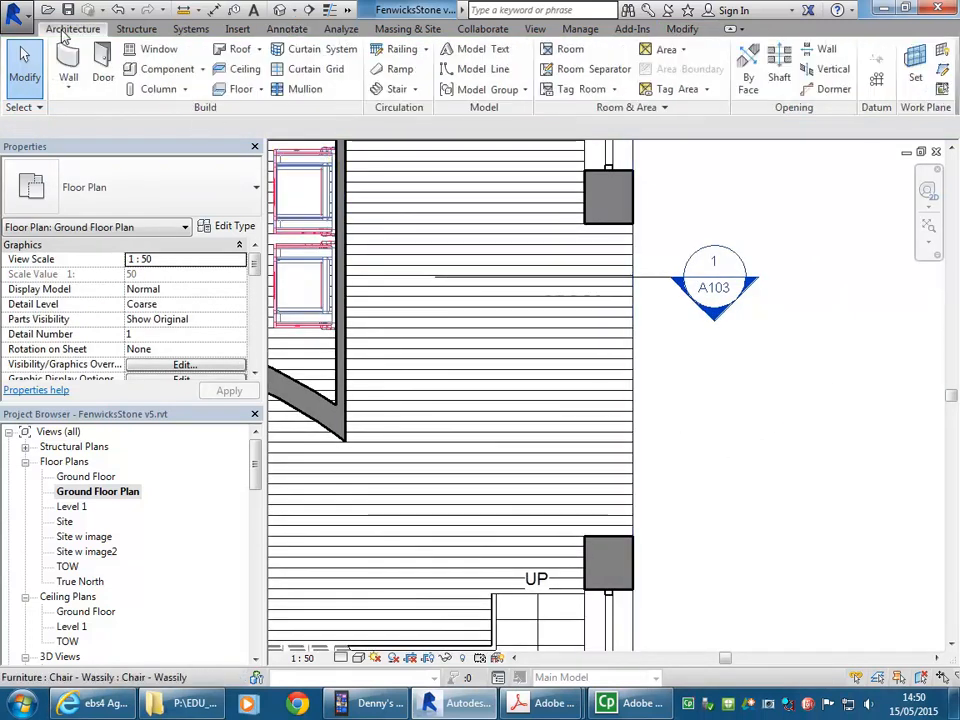
left_click(298, 29)
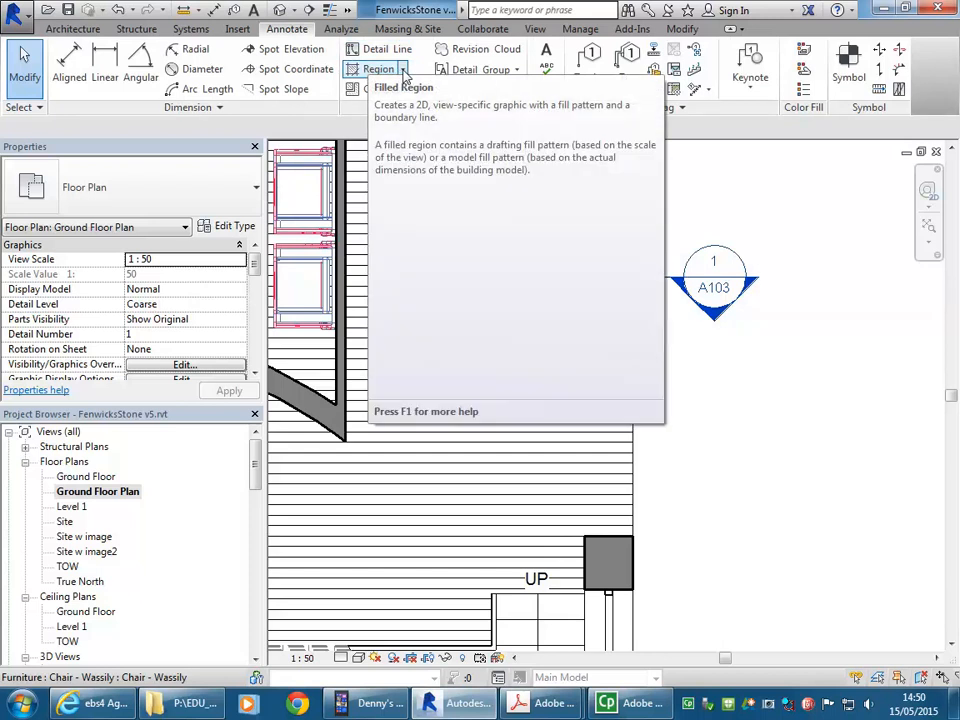
left_click(395, 74)
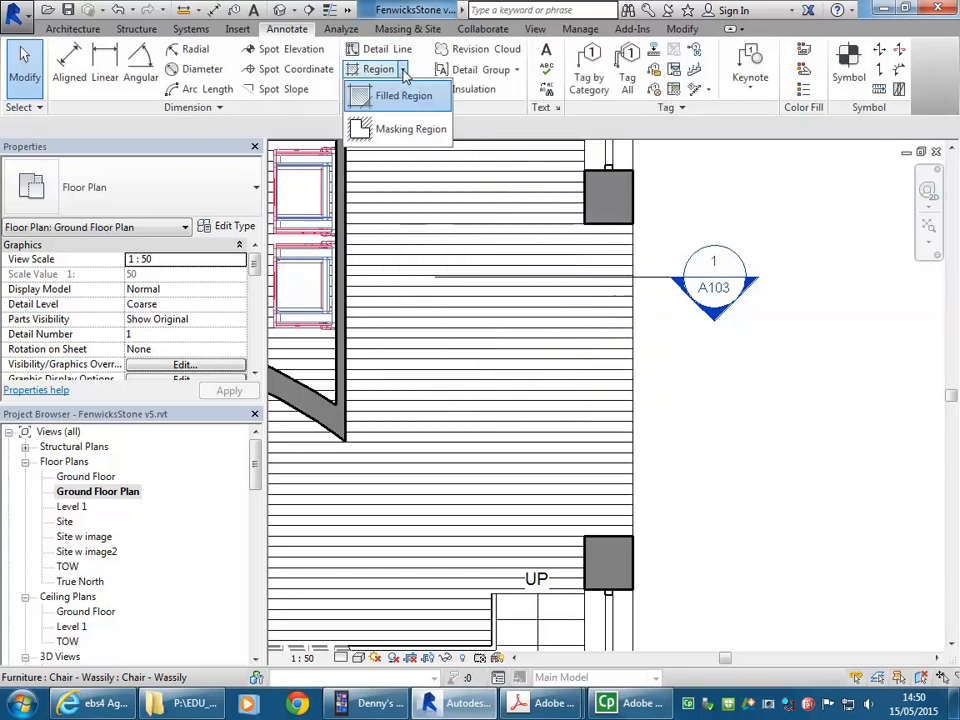
left_click(388, 99)
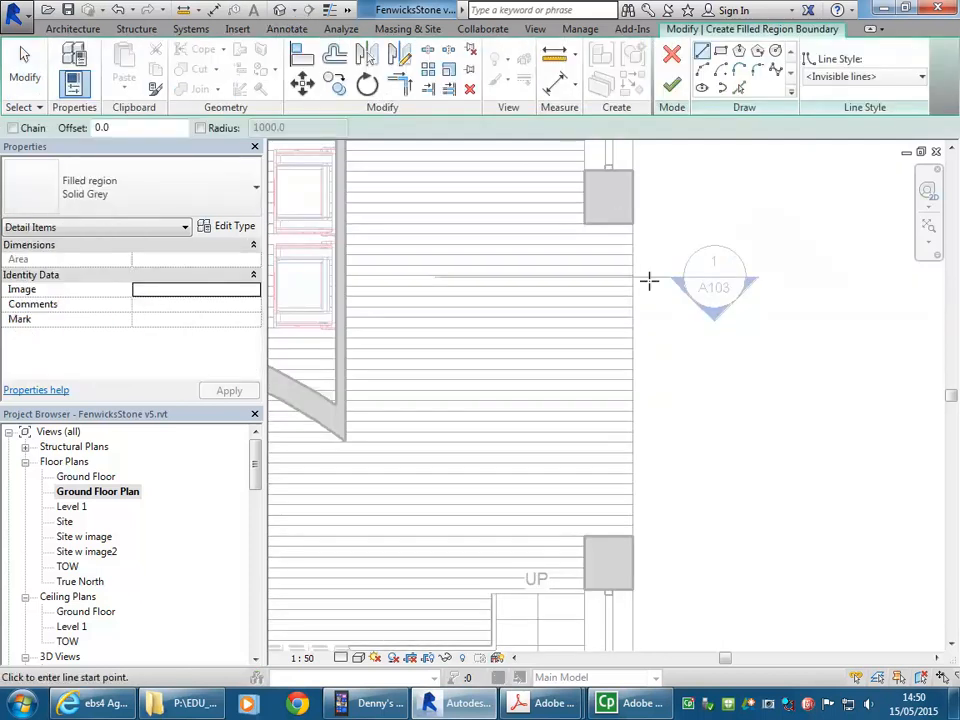
scroll(595, 210, "up", 5)
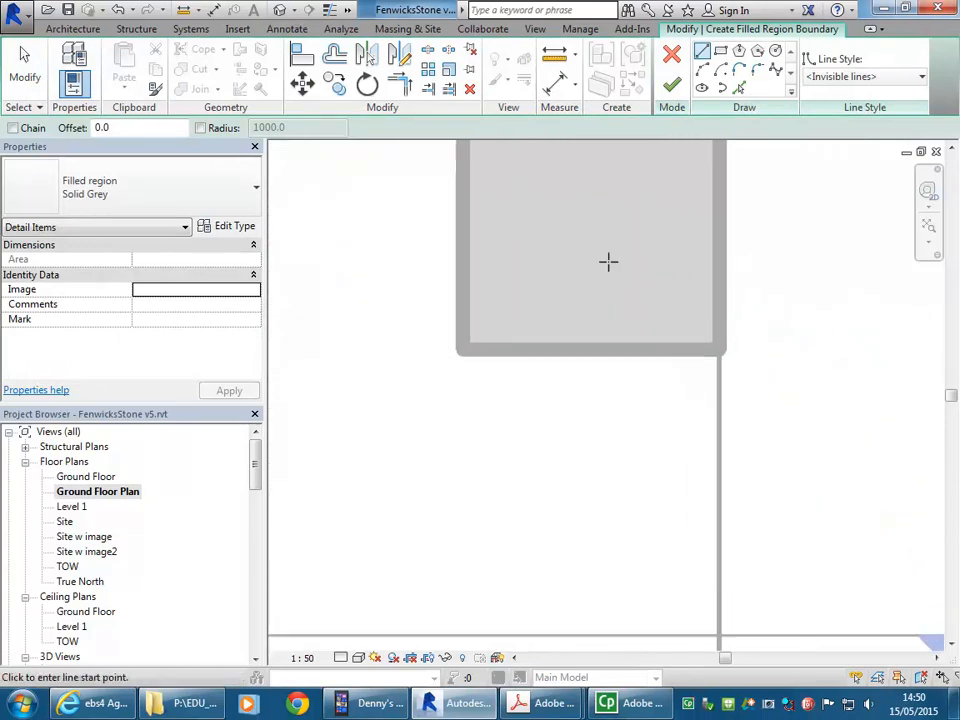
left_click(720, 53)
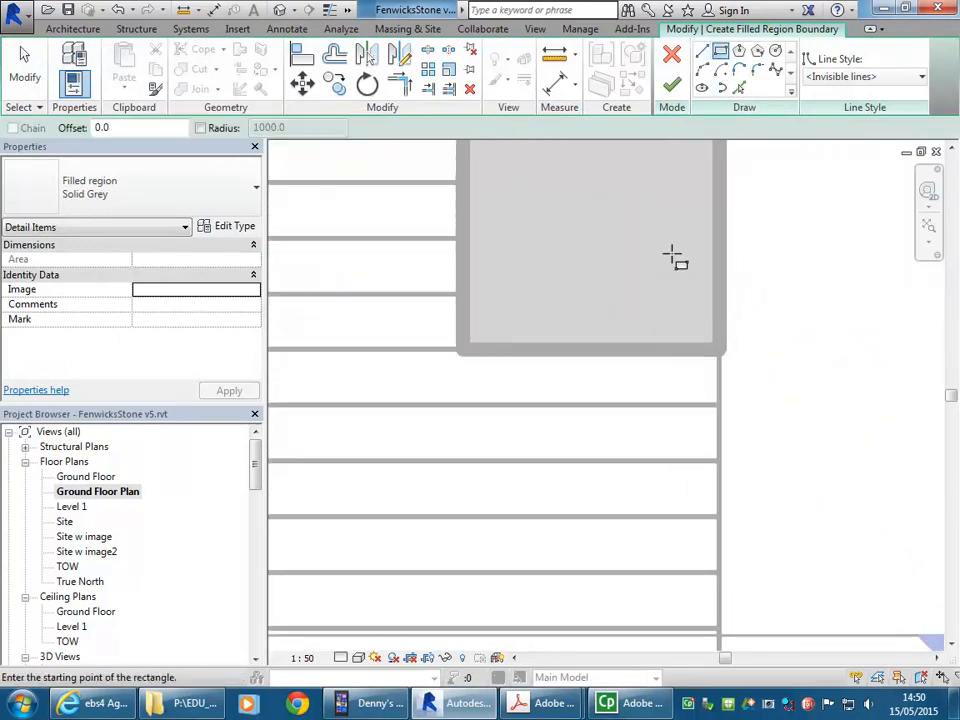
left_click(850, 77)
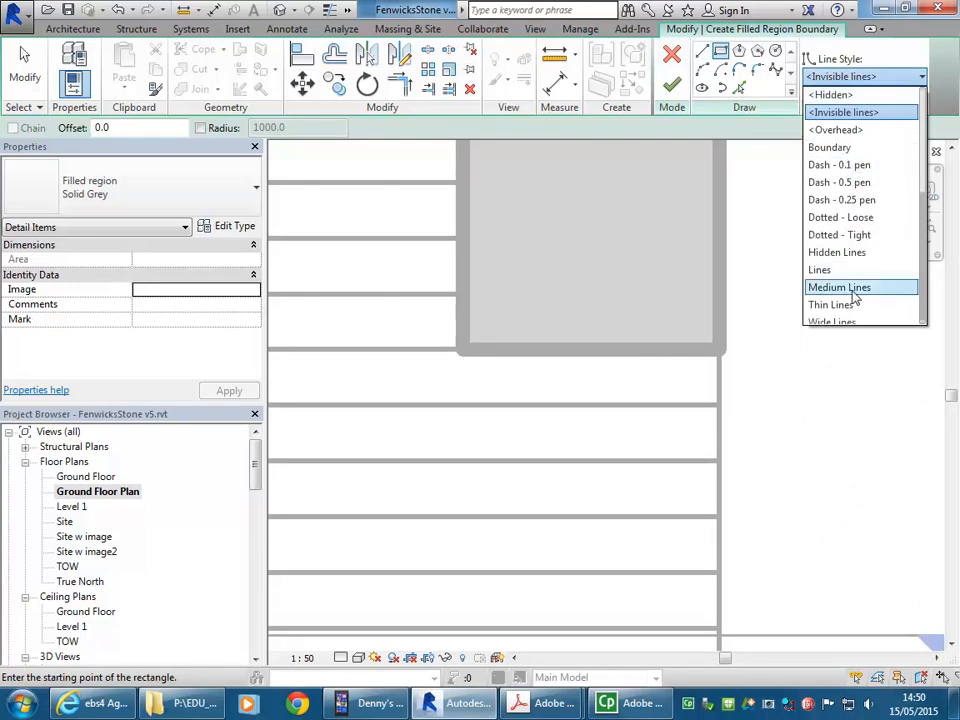
left_click(653, 349)
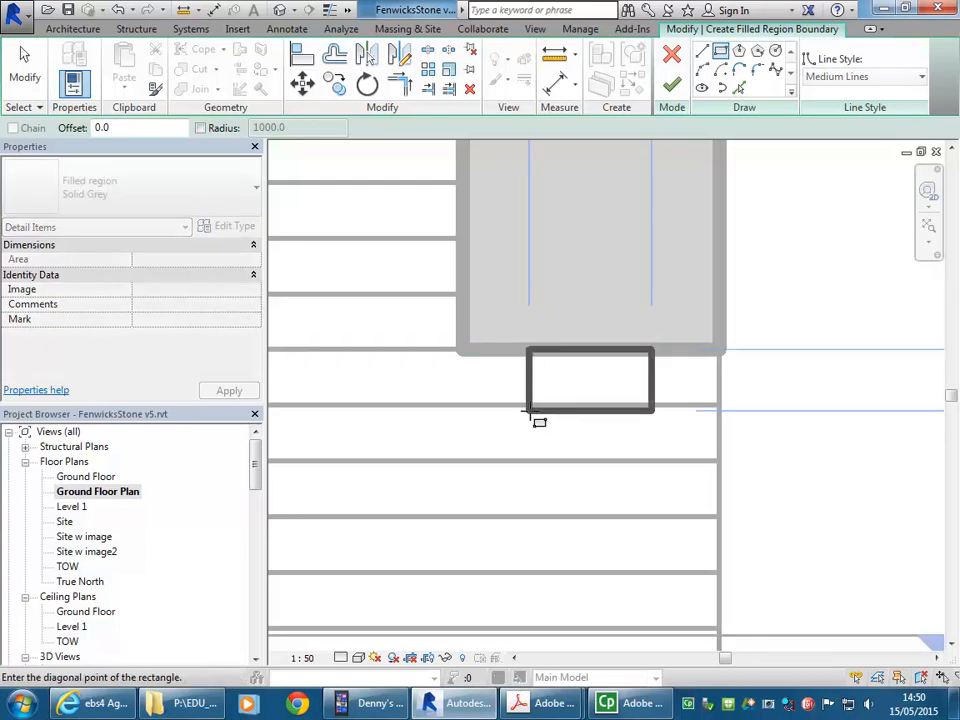
left_click(527, 410)
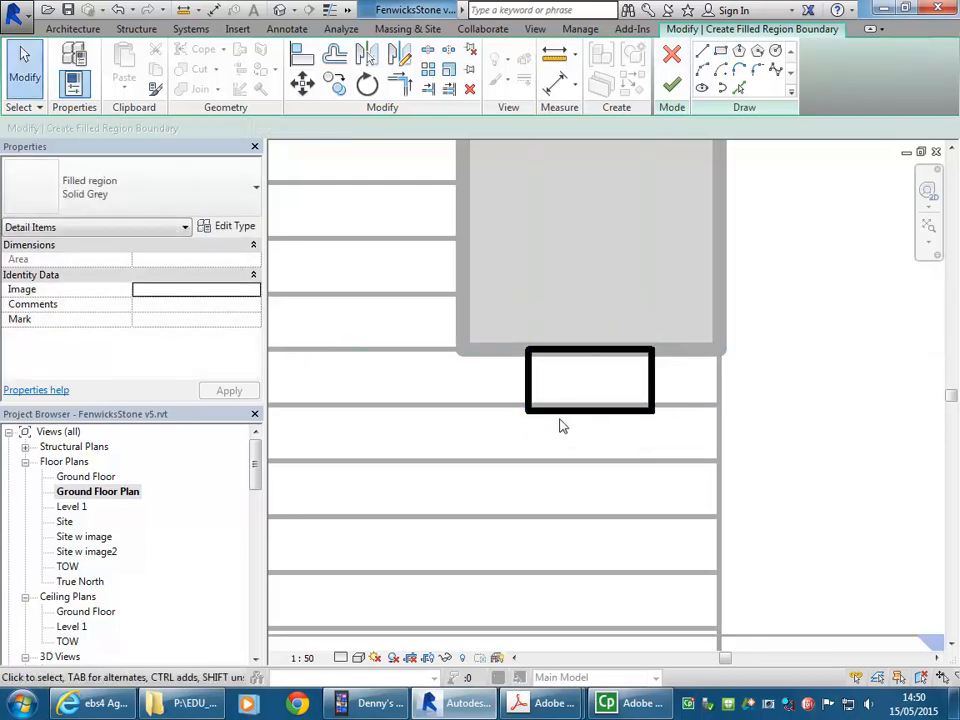
- Set the sketched rectangle's depth from the wall pier to 40 mm
left_click(561, 411)
left_click(495, 377)
type("1")
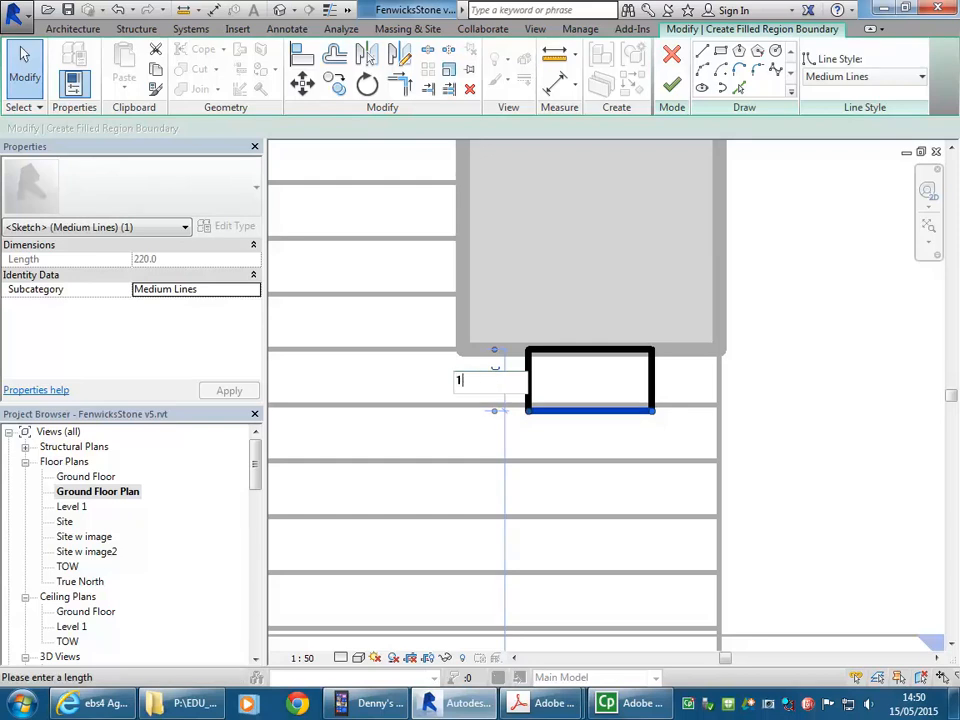
type("0")
key("Return")
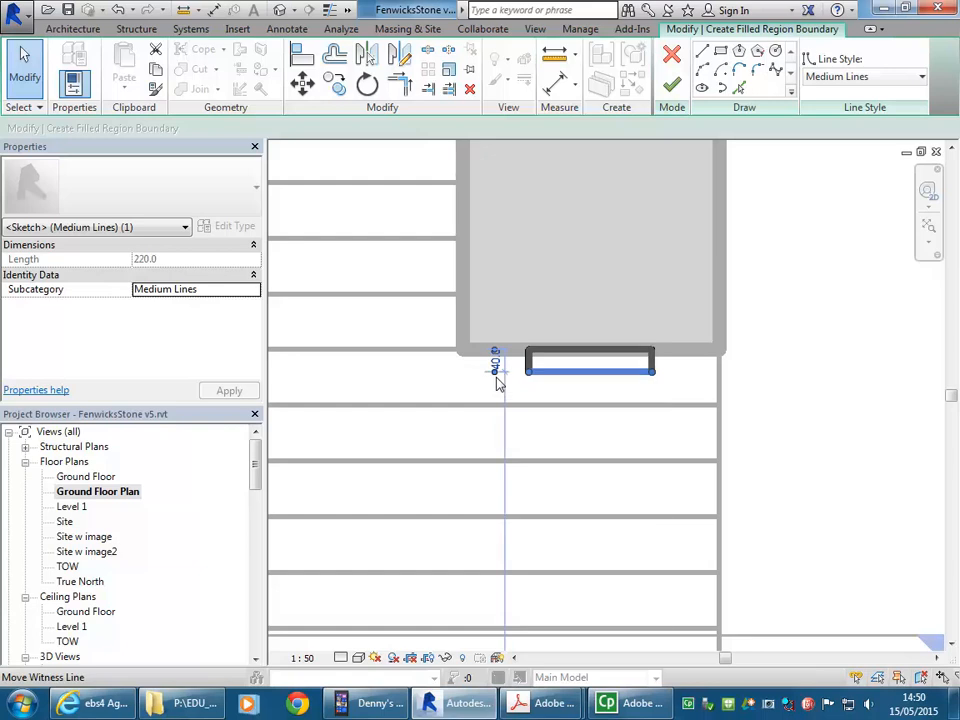
- Set the sketched rectangle's width to 100 mm by moving its outer short edge
scroll(550, 375, "up", 2)
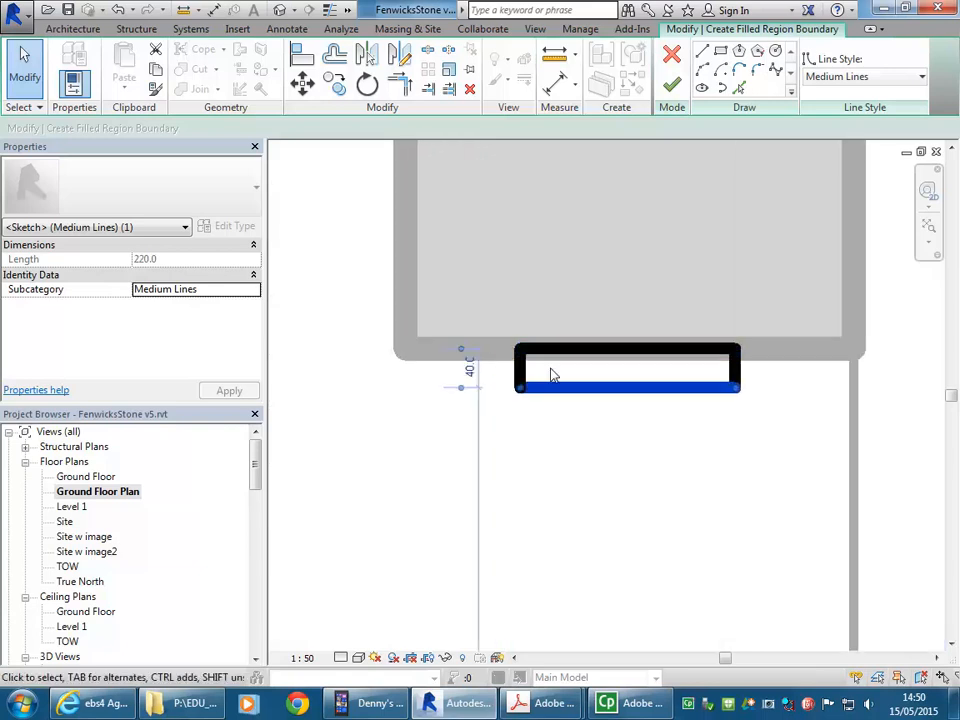
left_click(736, 375)
left_click(627, 404)
type("100")
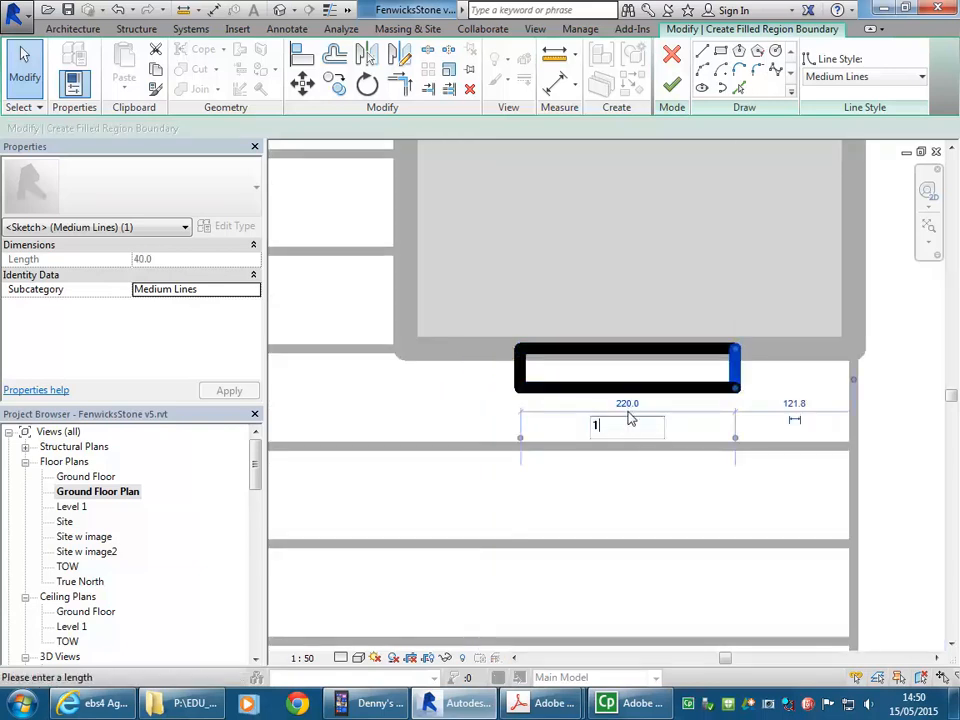
key("Return")
left_click(478, 495)
scroll(478, 495, "down", 5)
mouse_move(521, 476)
middle_mouse_down()
mouse_move(585, 416)
mouse_move(519, 431)
middle_mouse_up()
scroll(538, 433, "down", 1)
scroll(521, 437, "up", 1)
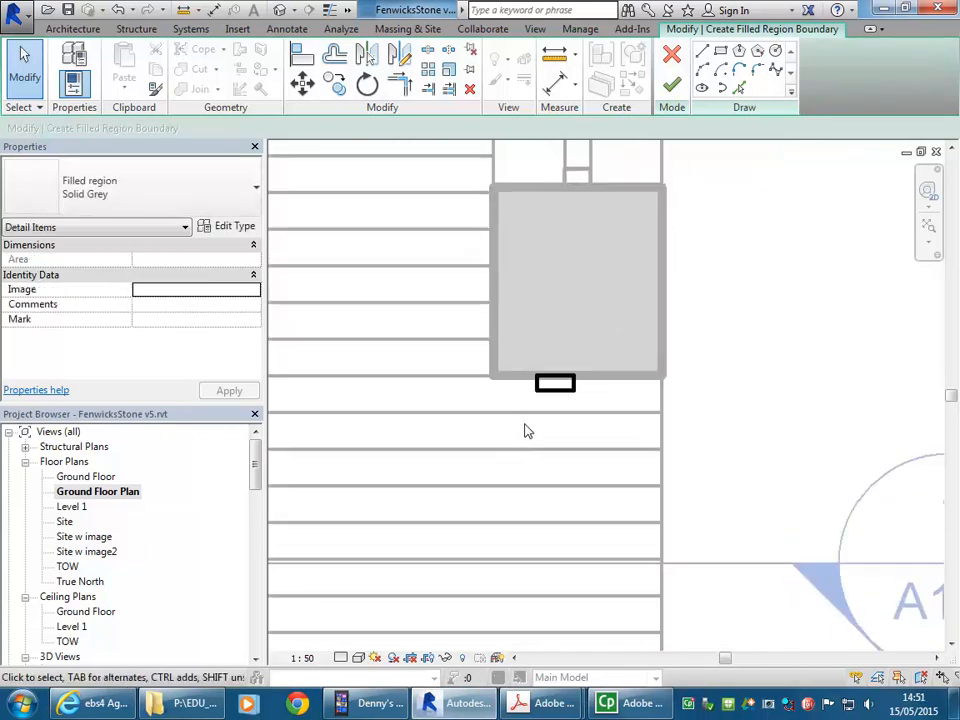
scroll(523, 433, "down", 2)
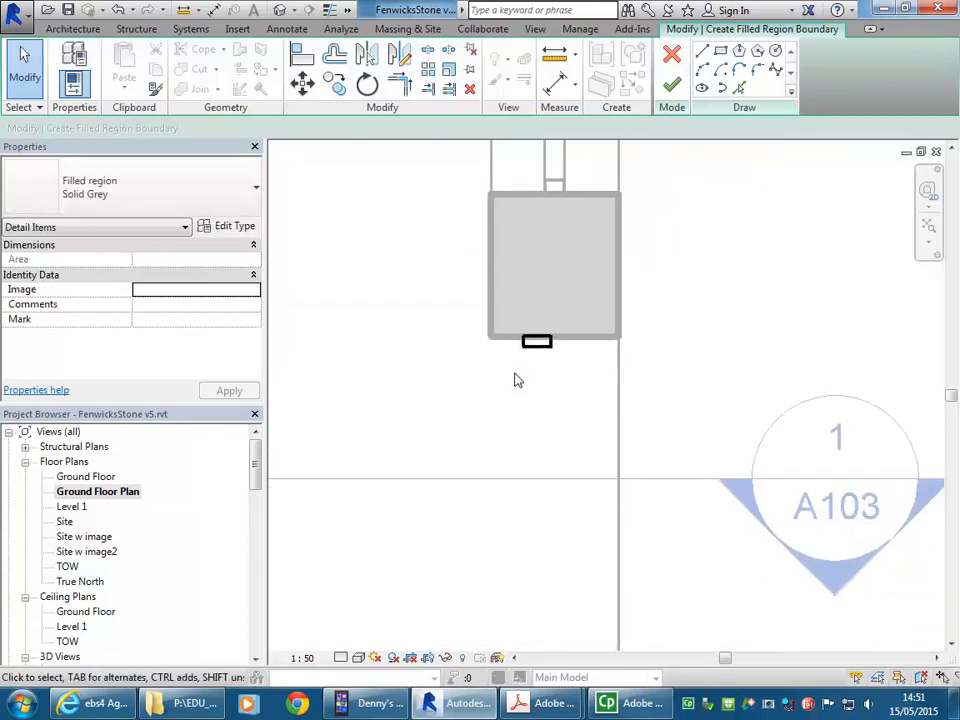
- Duplicate the Solid Grey filled region type under the name Timber Hatch
left_click(177, 205)
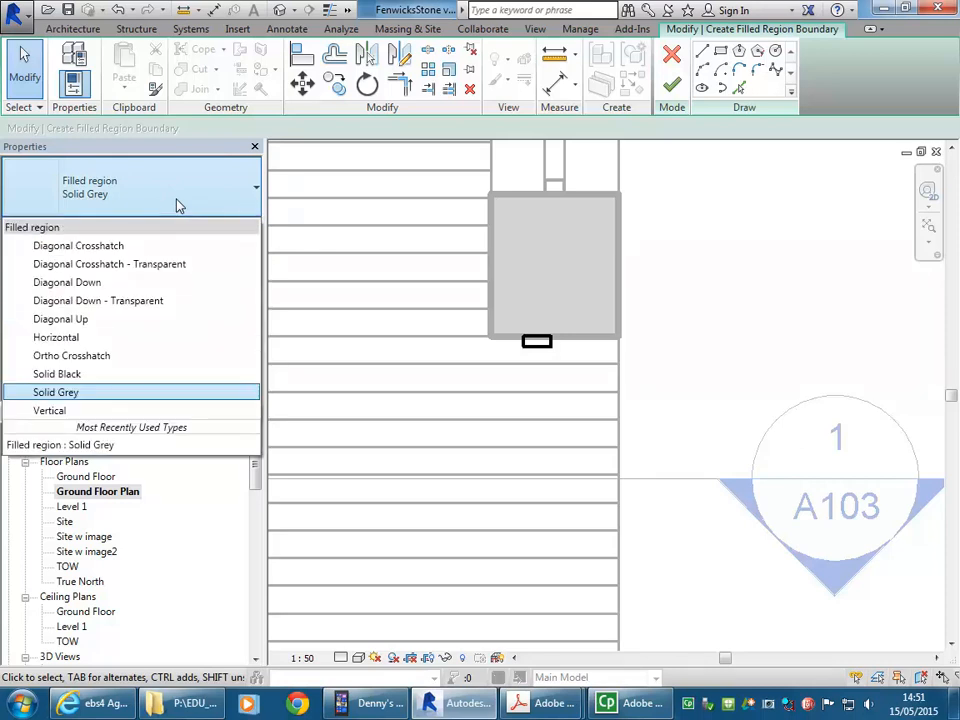
left_click(177, 205)
left_click(230, 226)
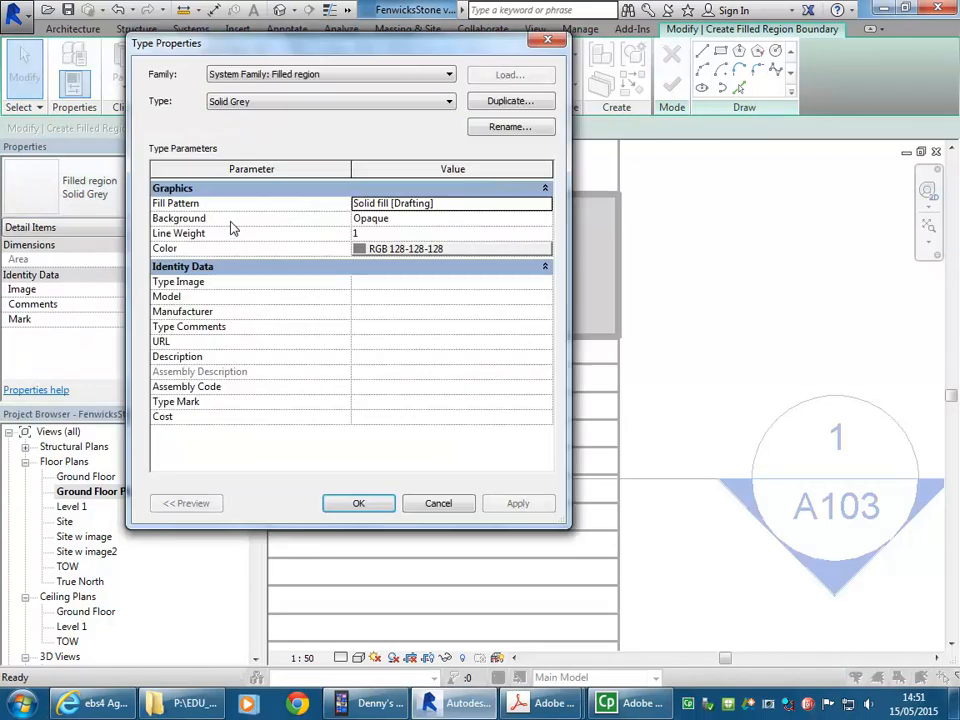
left_click(511, 102)
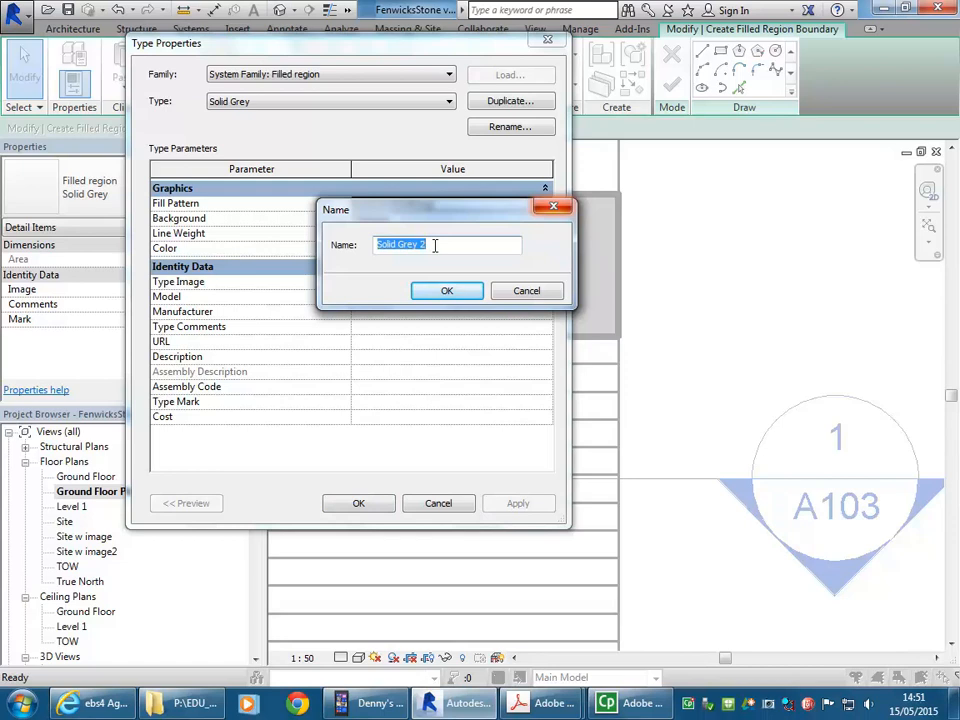
type("Ti")
left_click(445, 292)
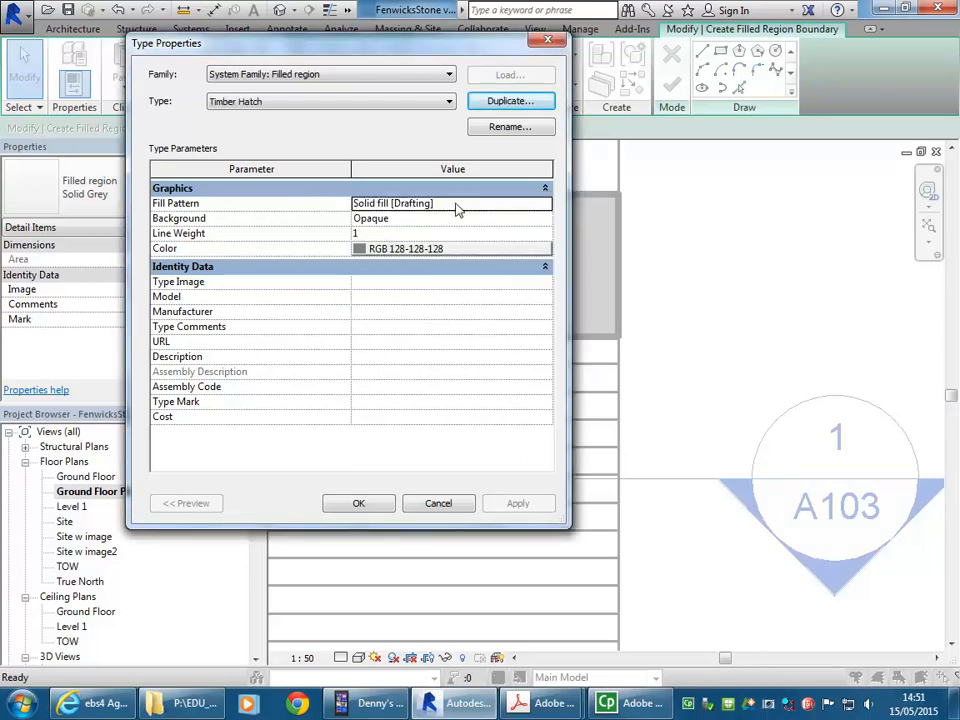
- Browse the available drafting and model fill patterns for the Timber Hatch type
left_click(456, 205)
left_click(545, 204)
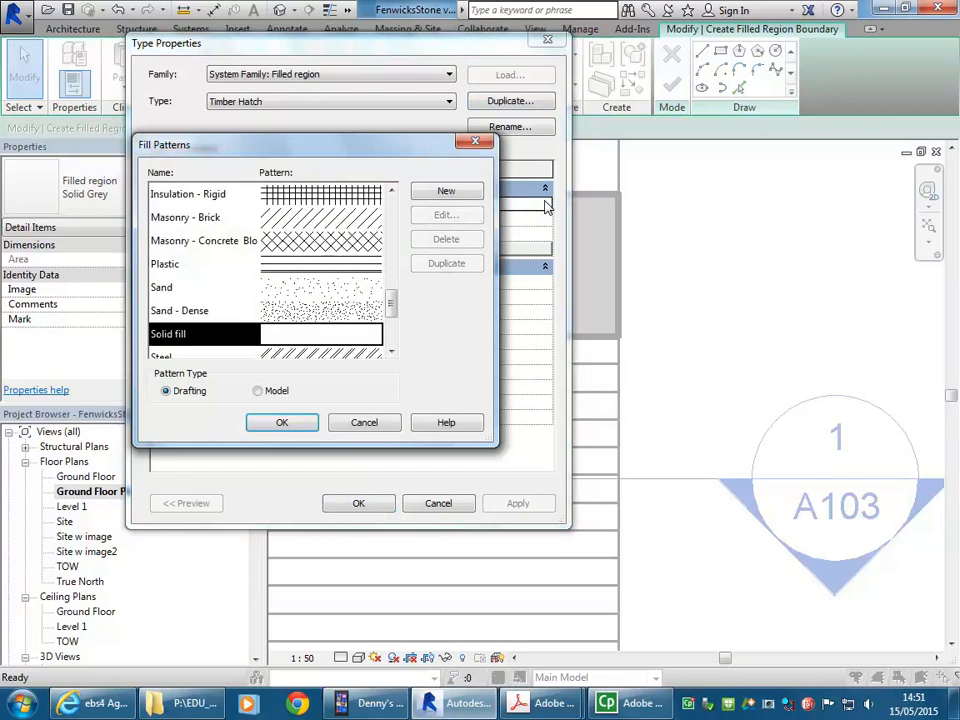
left_click_drag(395, 308, 390, 208)
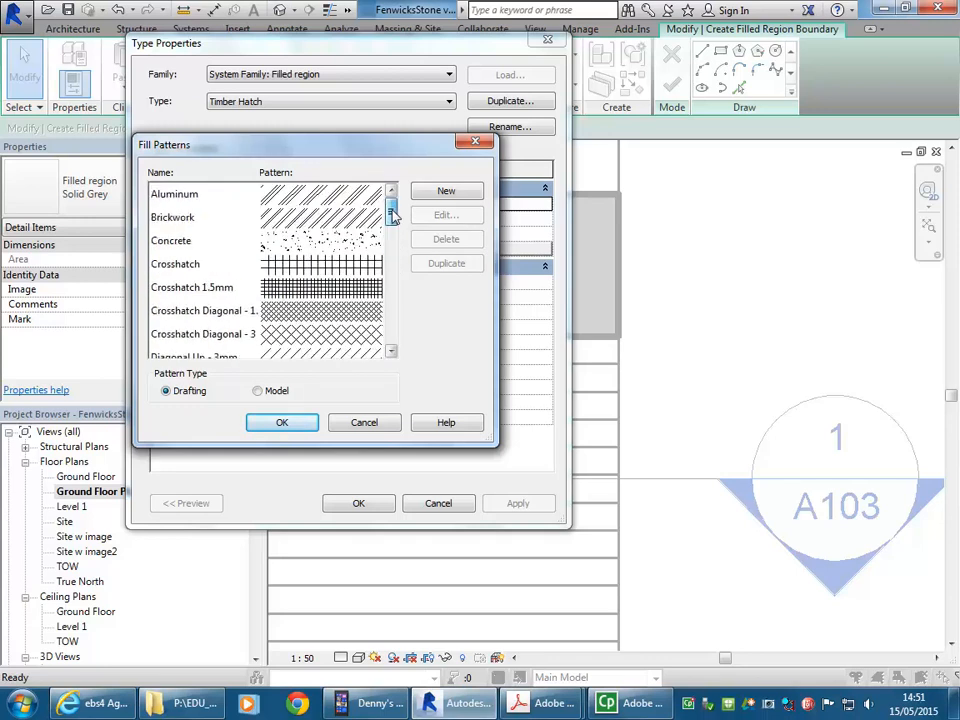
left_click(258, 391)
mouse_move(392, 221)
left_mouse_down()
mouse_move(392, 321)
mouse_move(389, 213)
left_mouse_up()
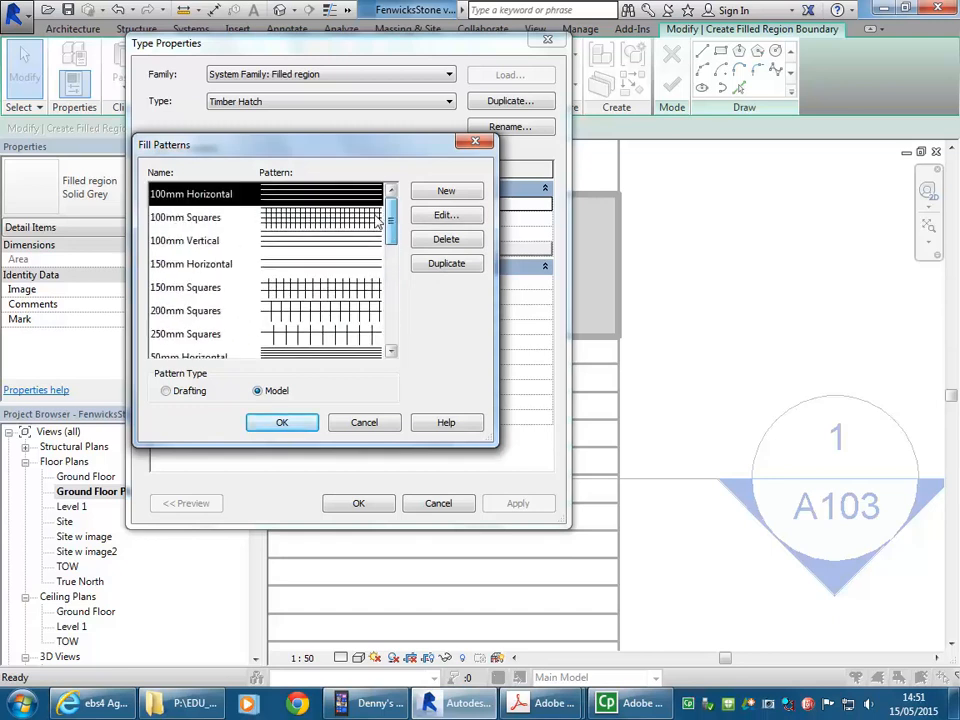
left_click(174, 394)
- Start a new custom drafting fill pattern and open the pattern file import
left_click(446, 192)
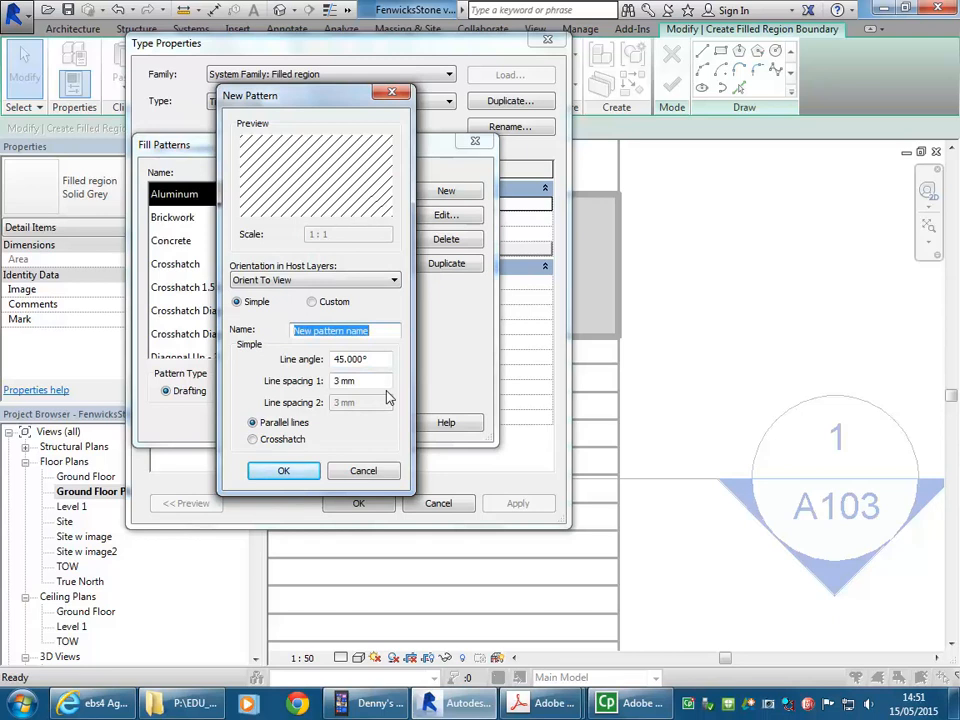
left_click(313, 302)
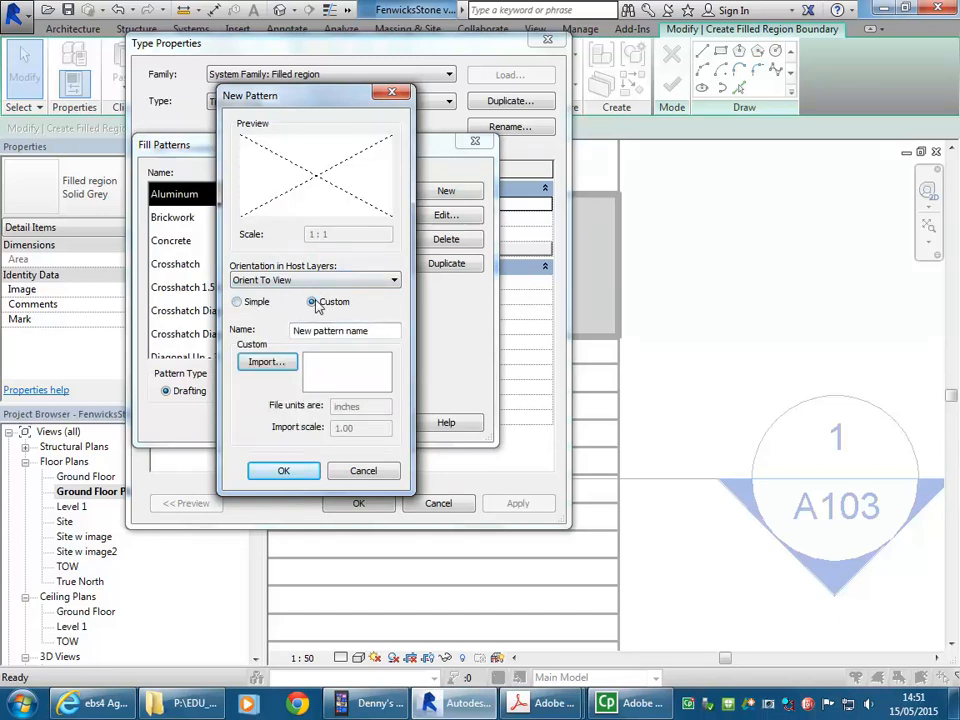
left_click(267, 362)
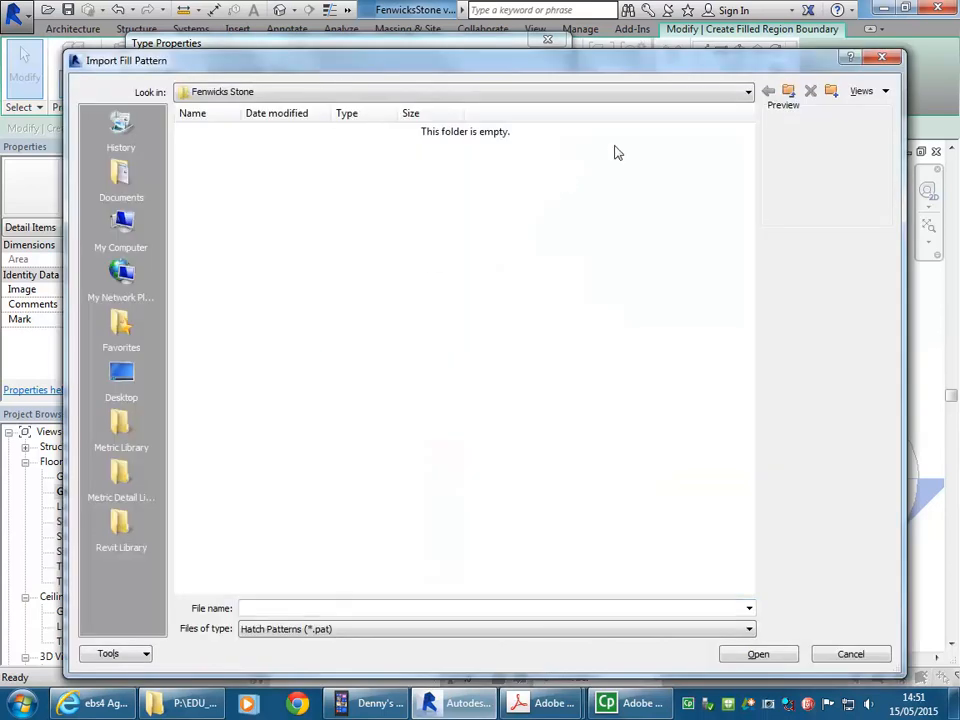
- Load revit.pat from the X Hatch Pattens folder of the Choo Library inside the Interior Design Revit Library
left_click(120, 525)
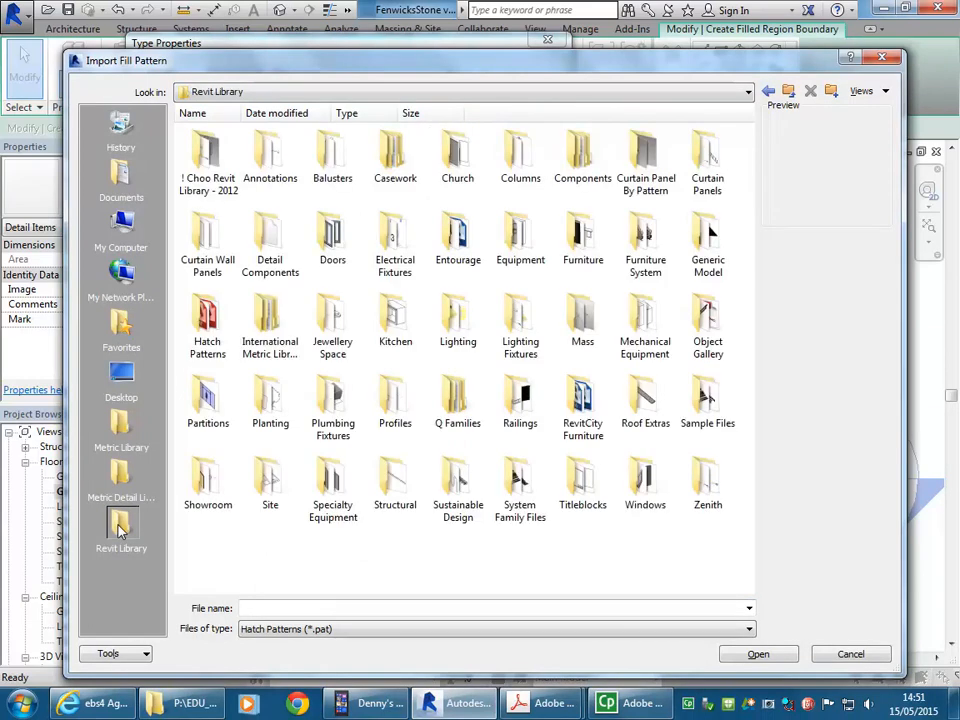
left_click(272, 91)
left_click(285, 150)
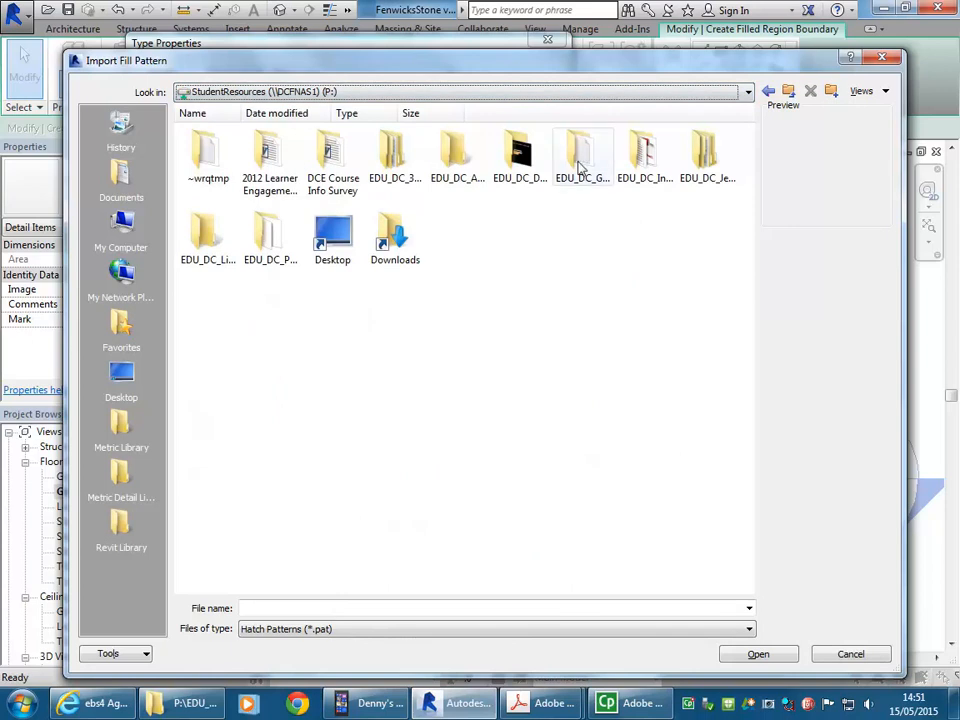
double_click(650, 150)
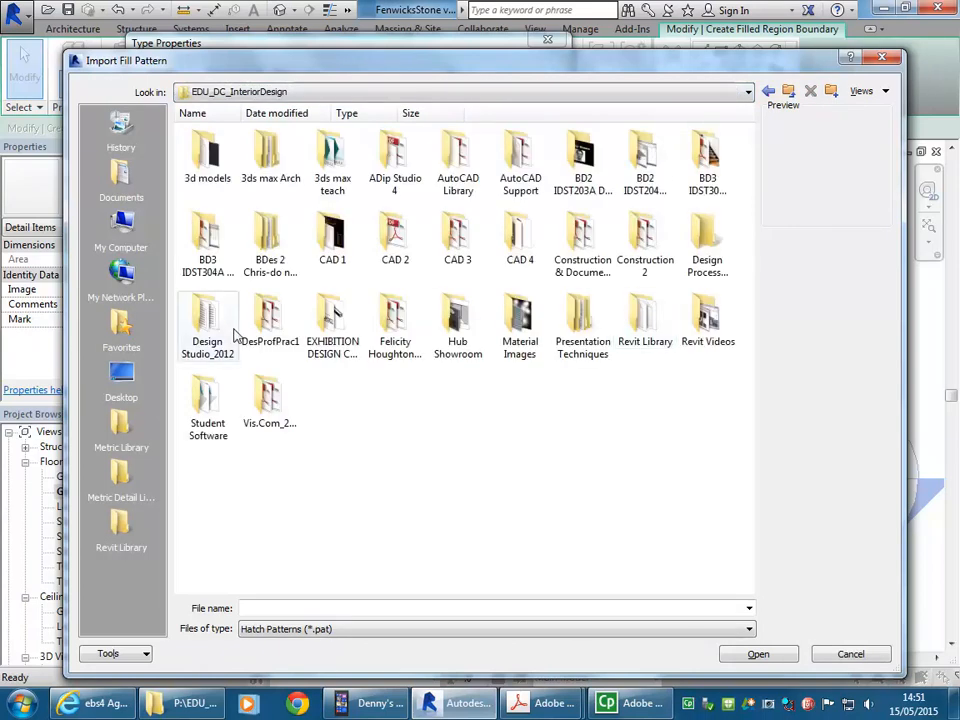
double_click(648, 322)
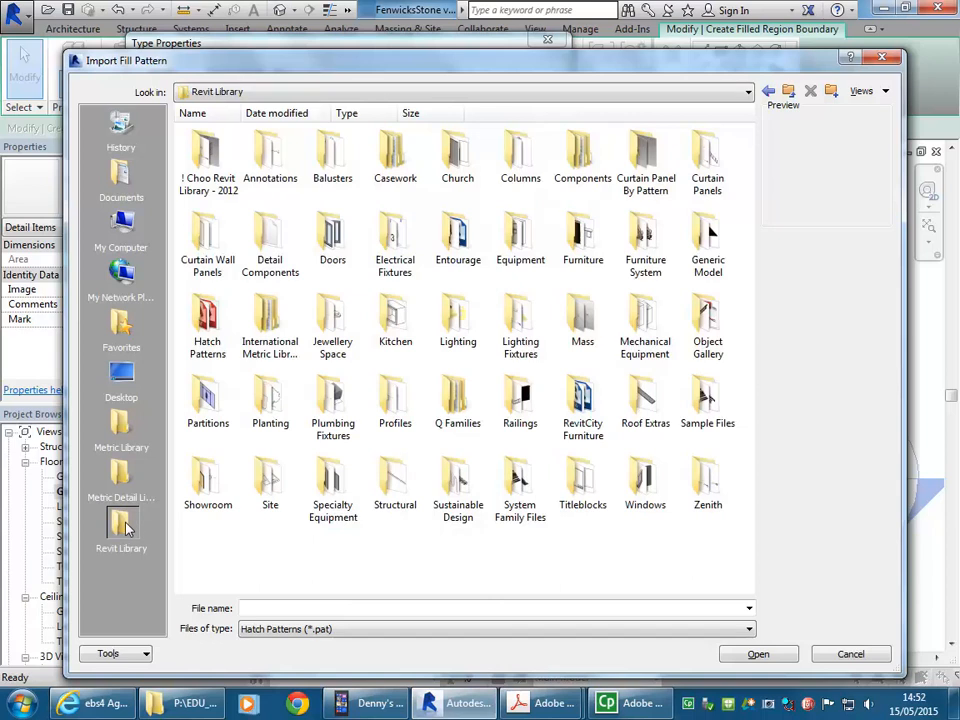
double_click(199, 152)
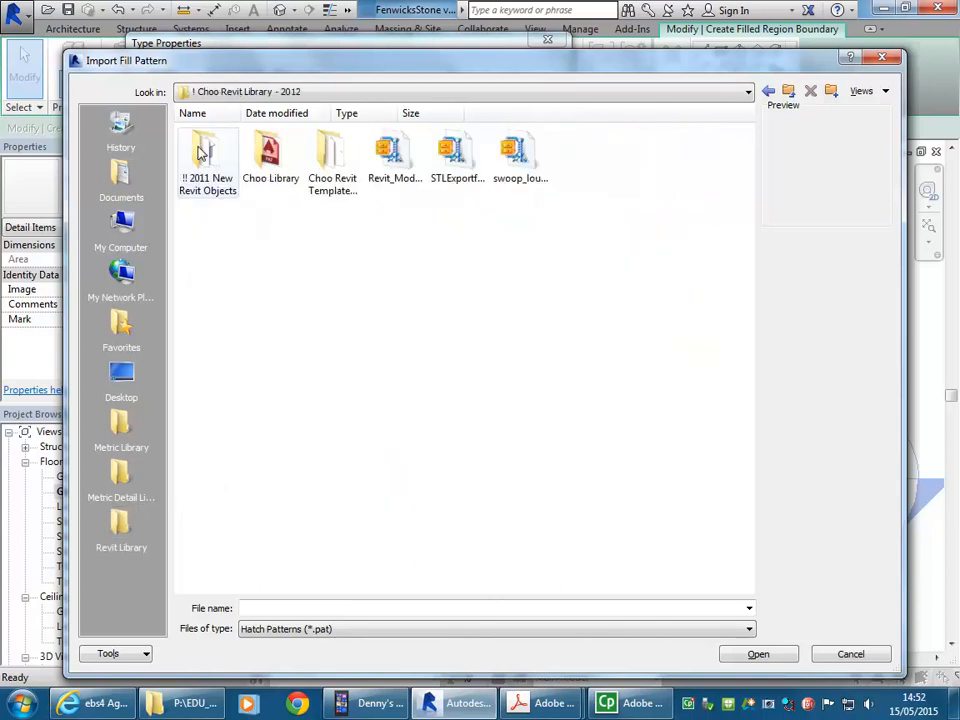
double_click(270, 153)
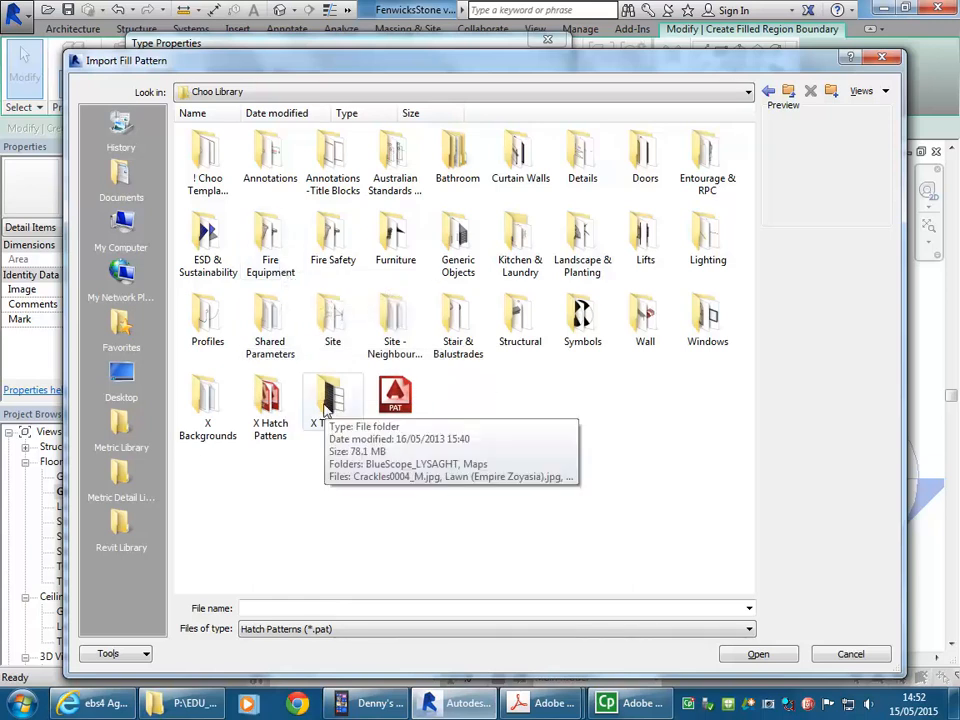
double_click(270, 400)
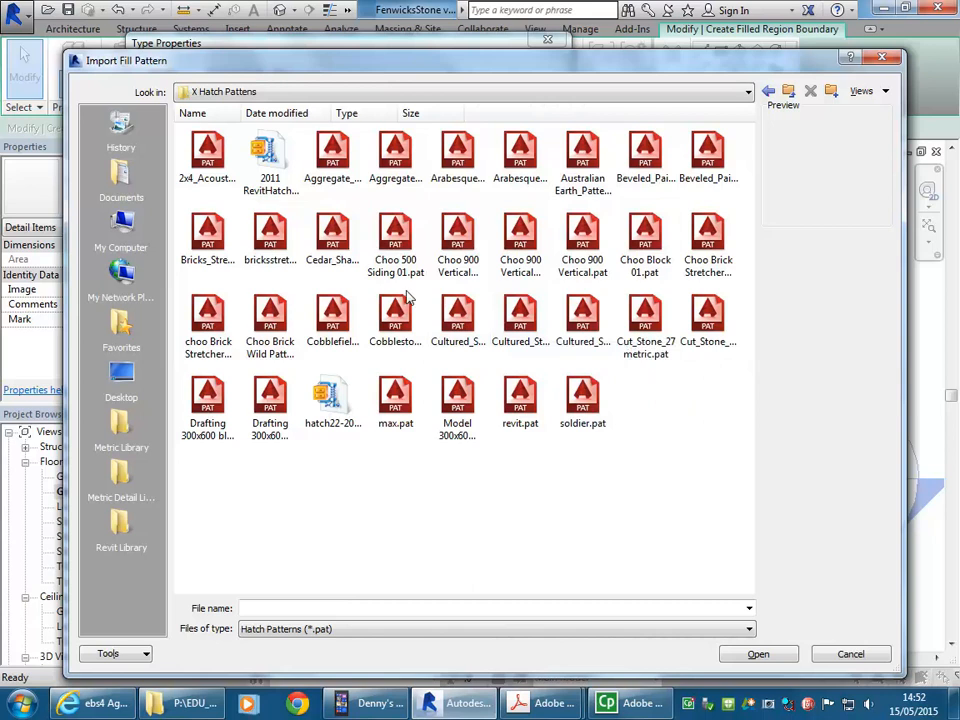
left_click(521, 402)
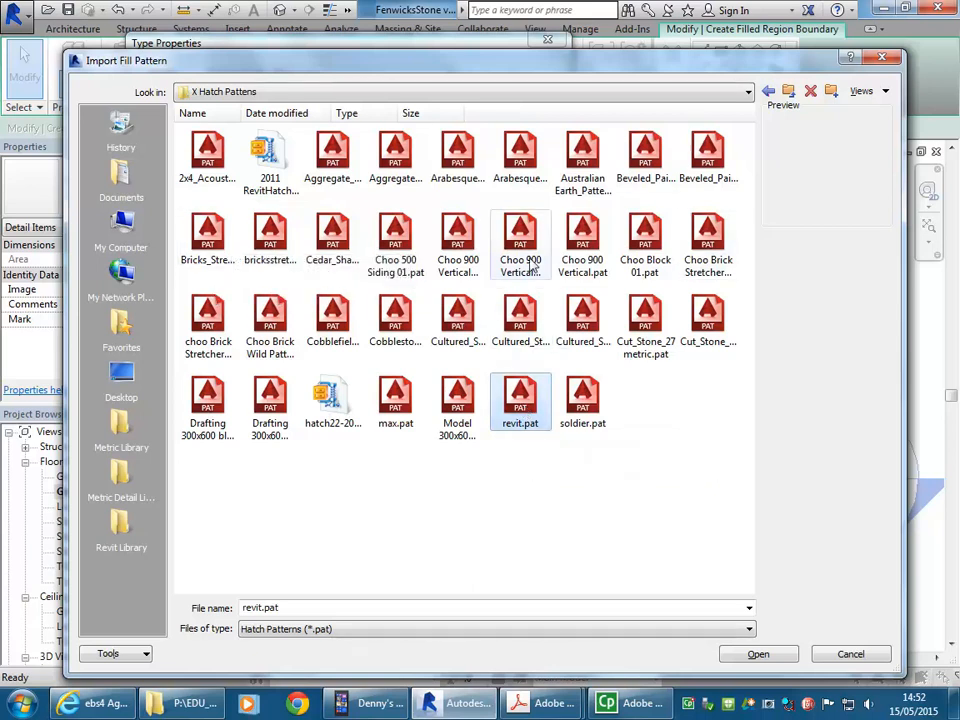
double_click(520, 395)
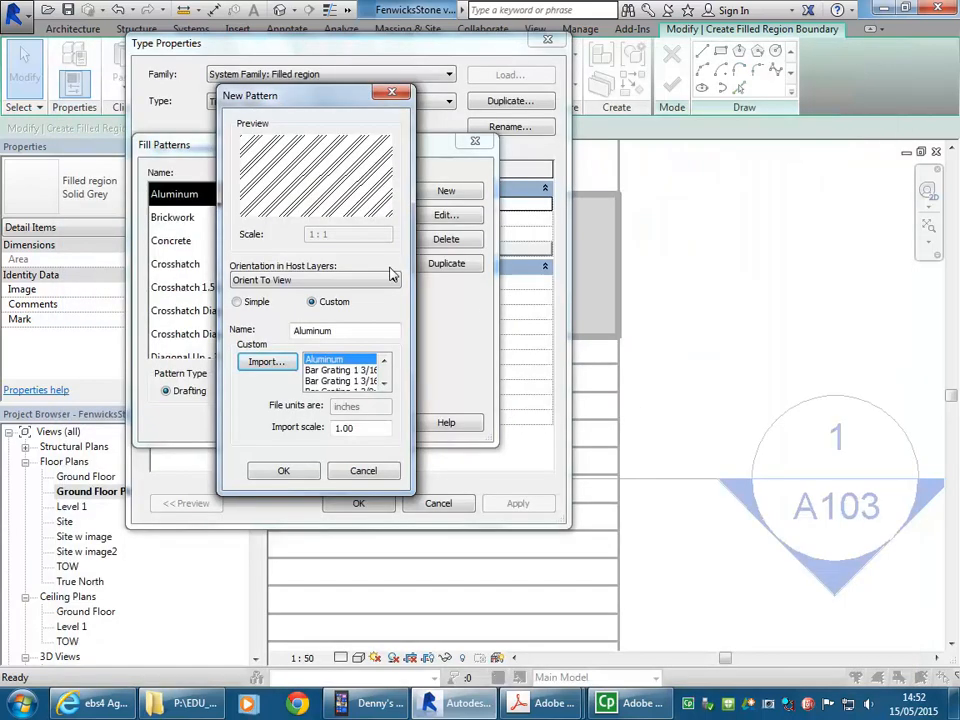
- Find the wood patterns in the imported pattern file and compare the previews of Wood_1 to Wood_4
left_click(384, 383)
left_click(384, 383)
left_click(384, 383)
left_click(384, 383)
left_click(384, 383)
left_click(384, 383)
left_click(384, 383)
left_click(384, 384)
left_click(384, 384)
left_click(384, 384)
left_click(384, 384)
left_click(384, 384)
left_click(384, 384)
left_click(384, 384)
left_click(384, 384)
left_click(384, 384)
left_click(384, 384)
left_click(332, 371)
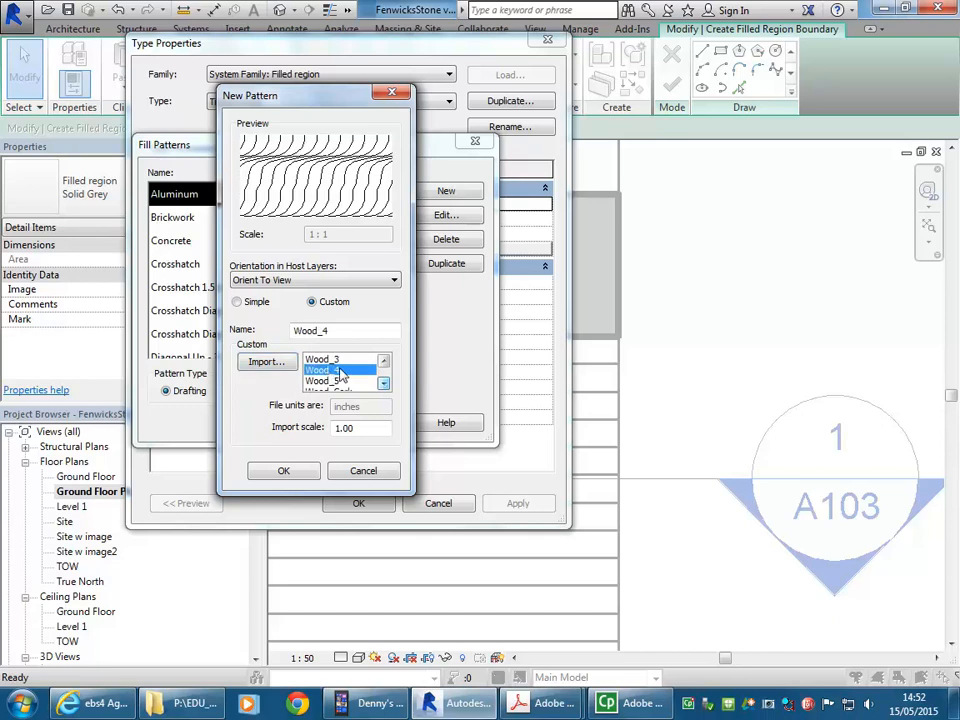
left_click(383, 362)
left_click(383, 362)
left_click(383, 362)
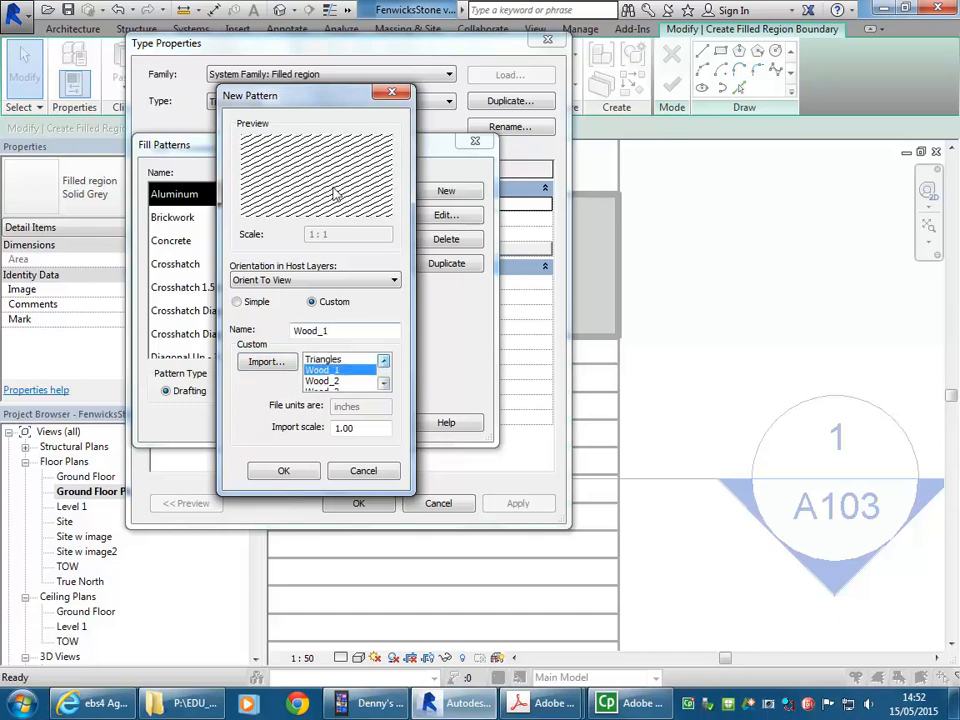
left_click(323, 384)
left_click(320, 391)
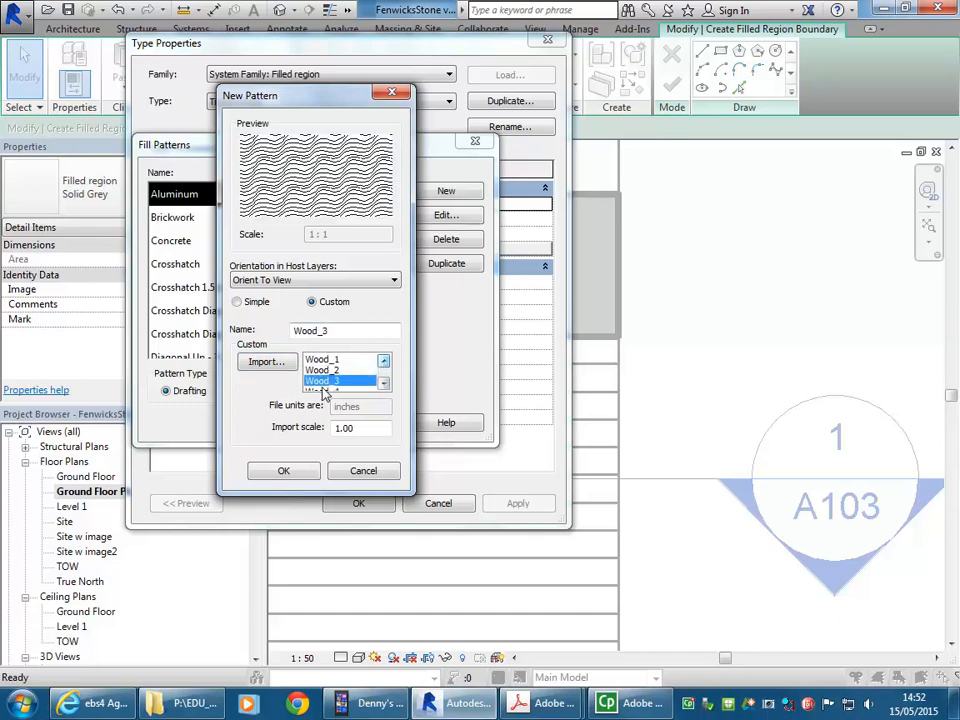
left_click(321, 391)
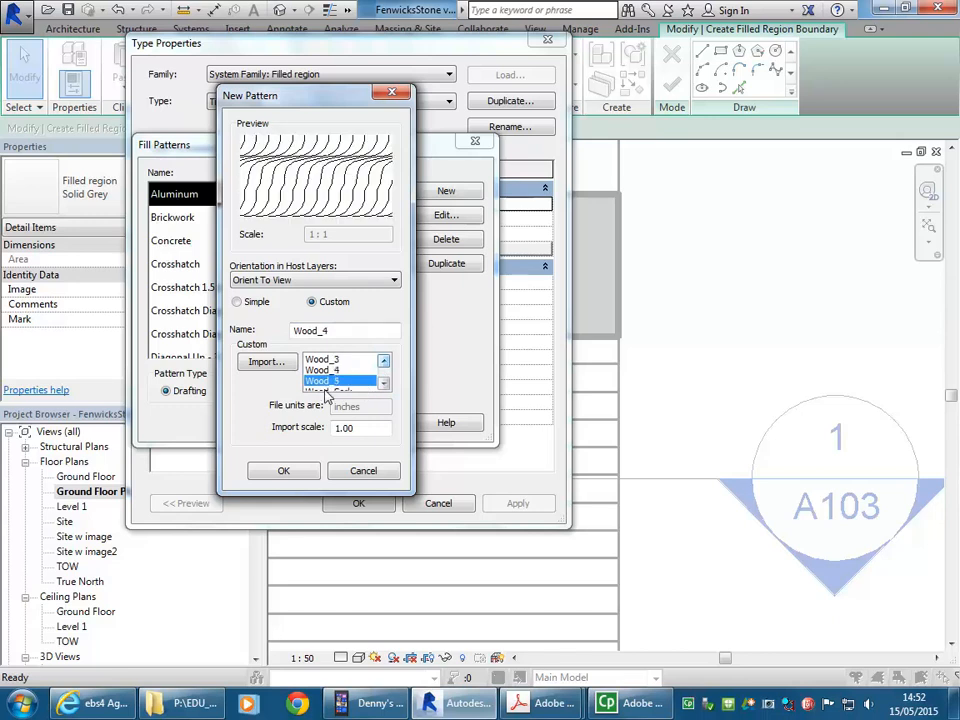
- Create the new drafting pattern from Wood_5 at import scale 1.00 and assign it to the Timber Hatch type
left_click(325, 391)
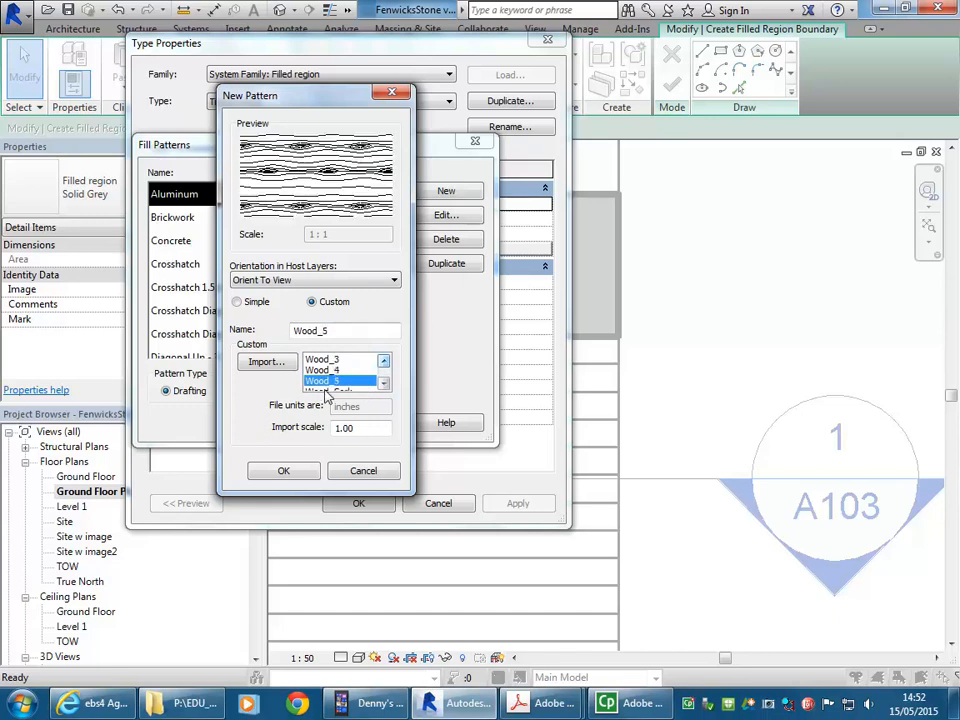
left_click(384, 384)
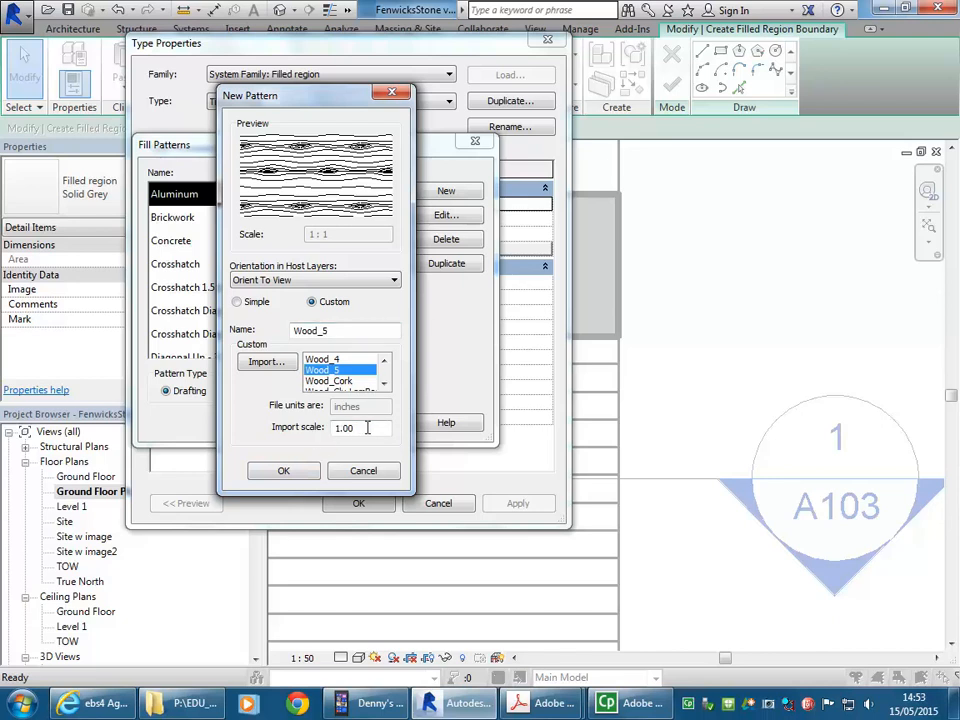
left_click(284, 473)
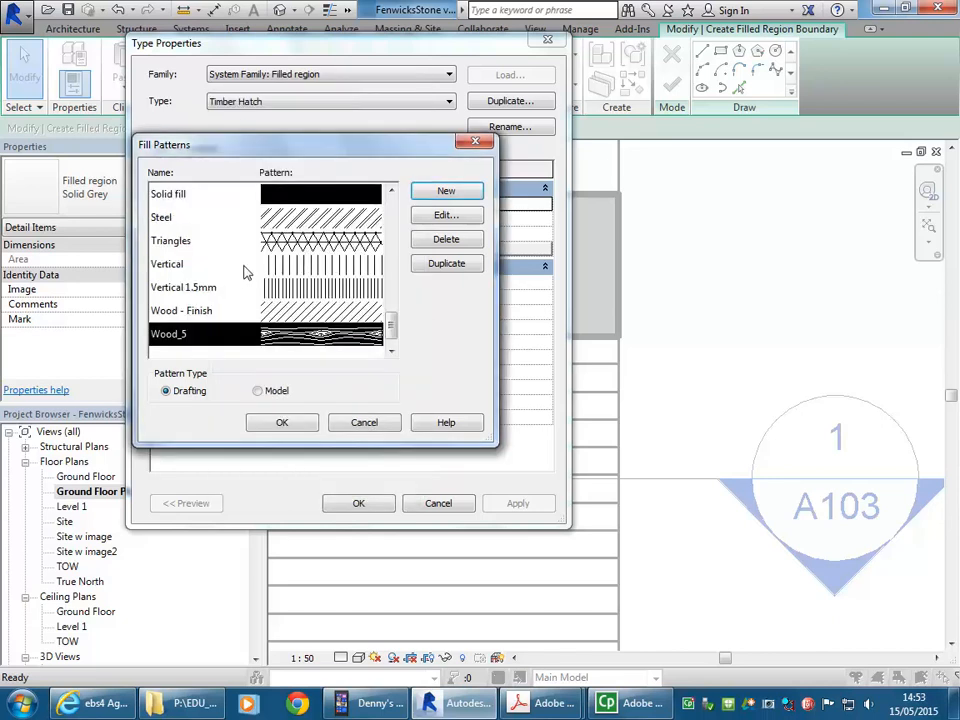
left_click(280, 422)
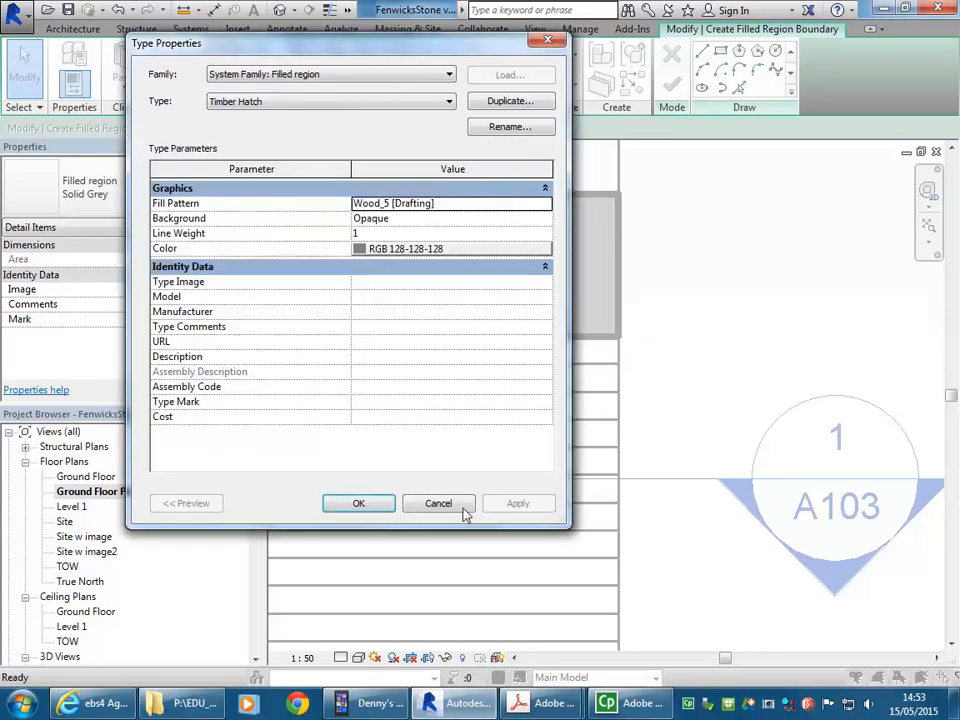
left_click(358, 504)
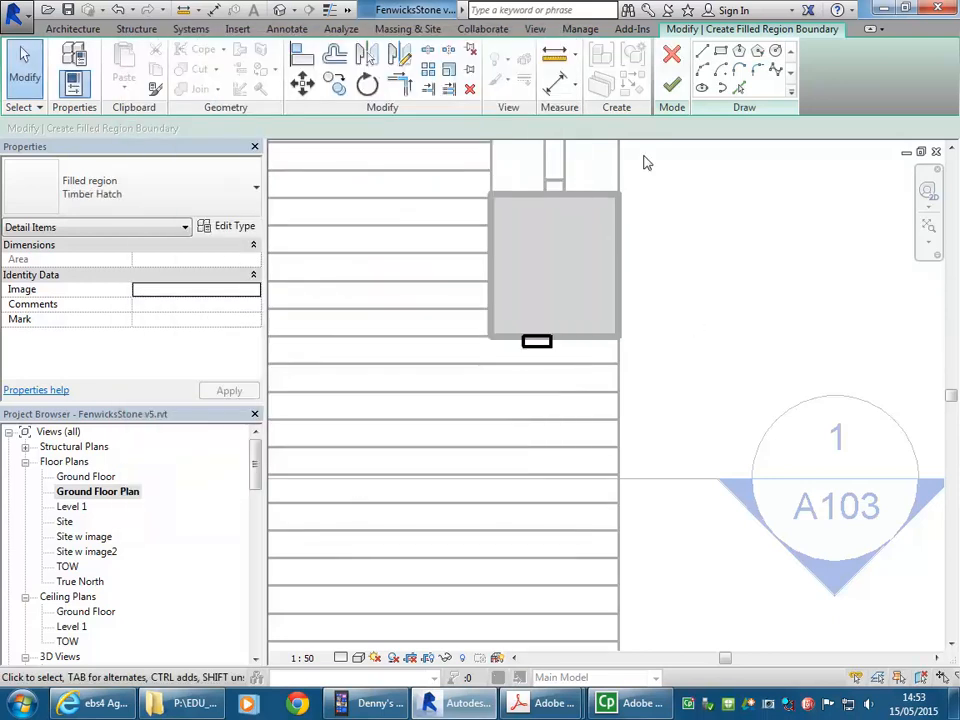
- Finish the Timber Hatch filled region at the wall pier and inspect its hatch up close
left_click(672, 84)
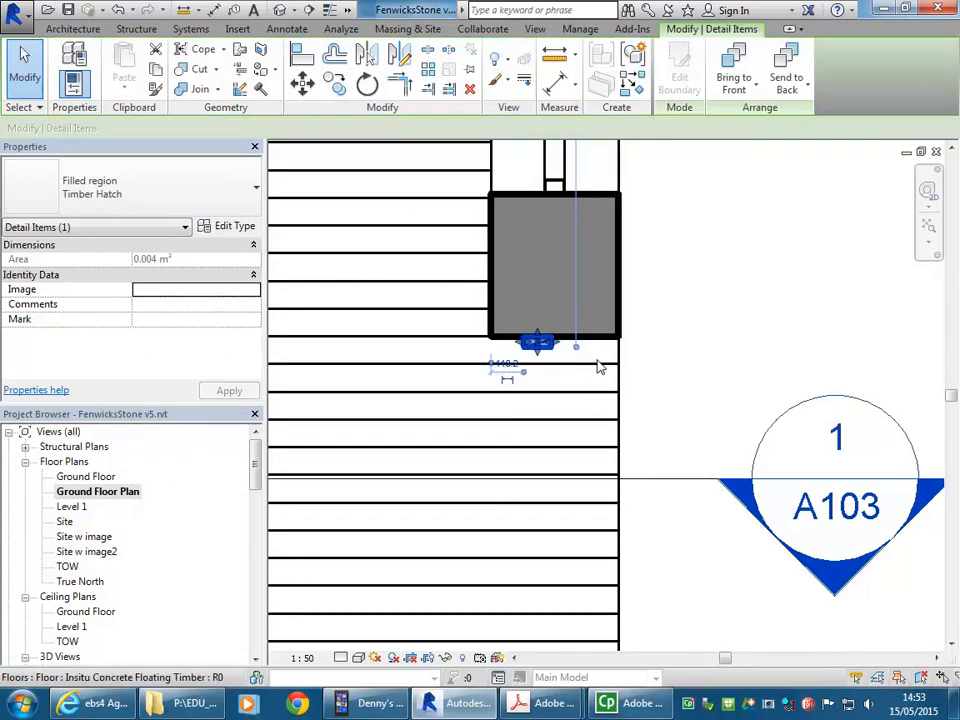
scroll(598, 368, "up", 5)
key("Escape")
scroll(444, 332, "up", 3)
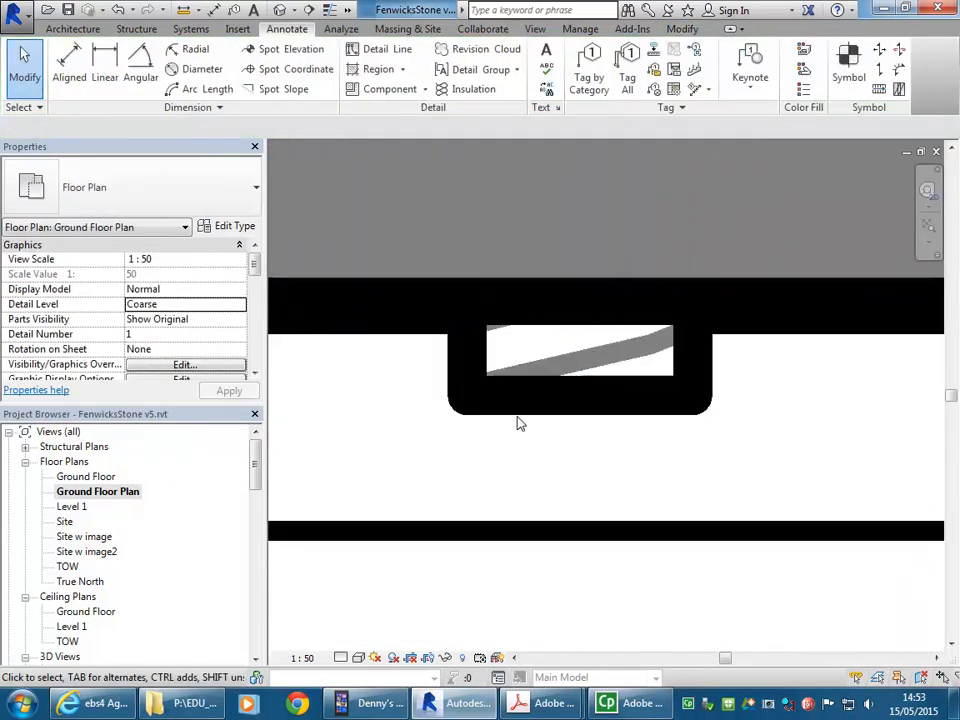
- Compare the timber hatch at view scales 1:20, 1:100 and 1:5, and return the plan to 1:50
left_click(300, 659)
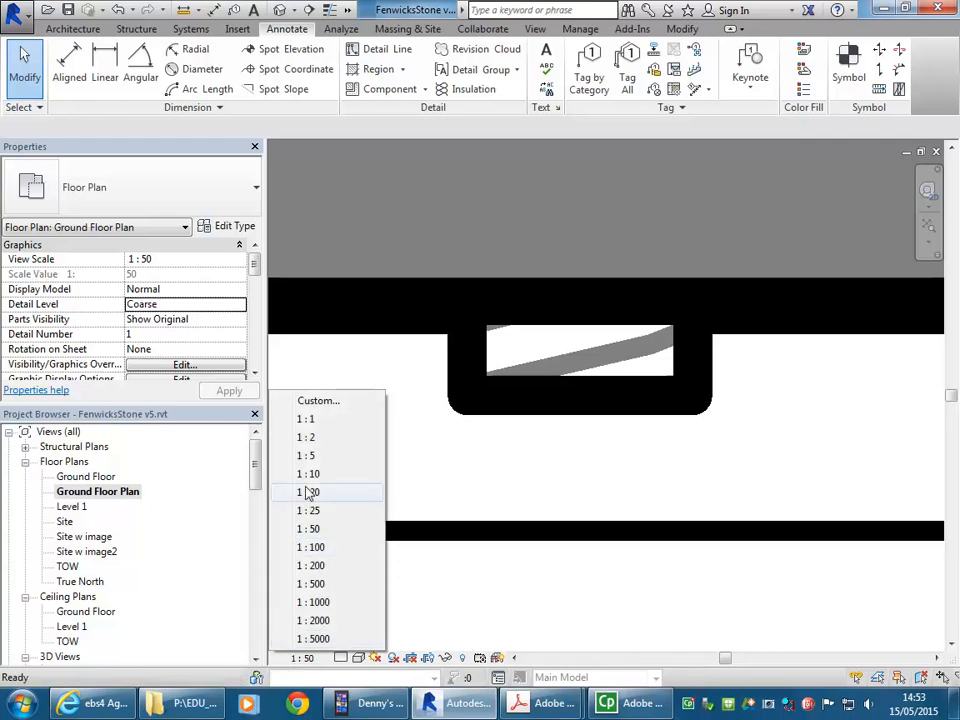
left_click(309, 492)
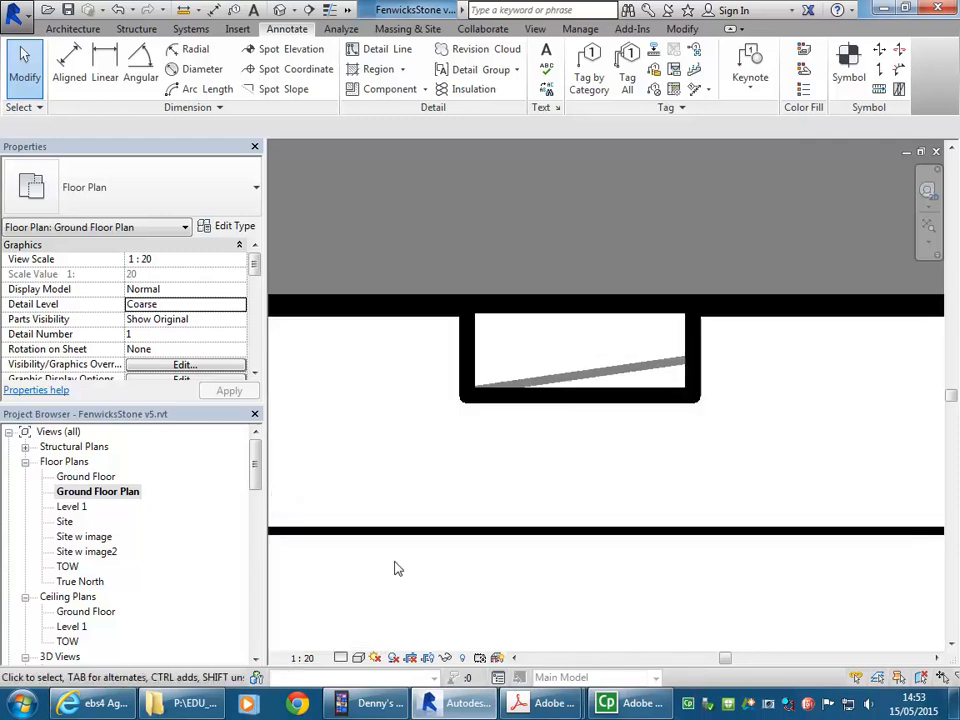
left_click(299, 659)
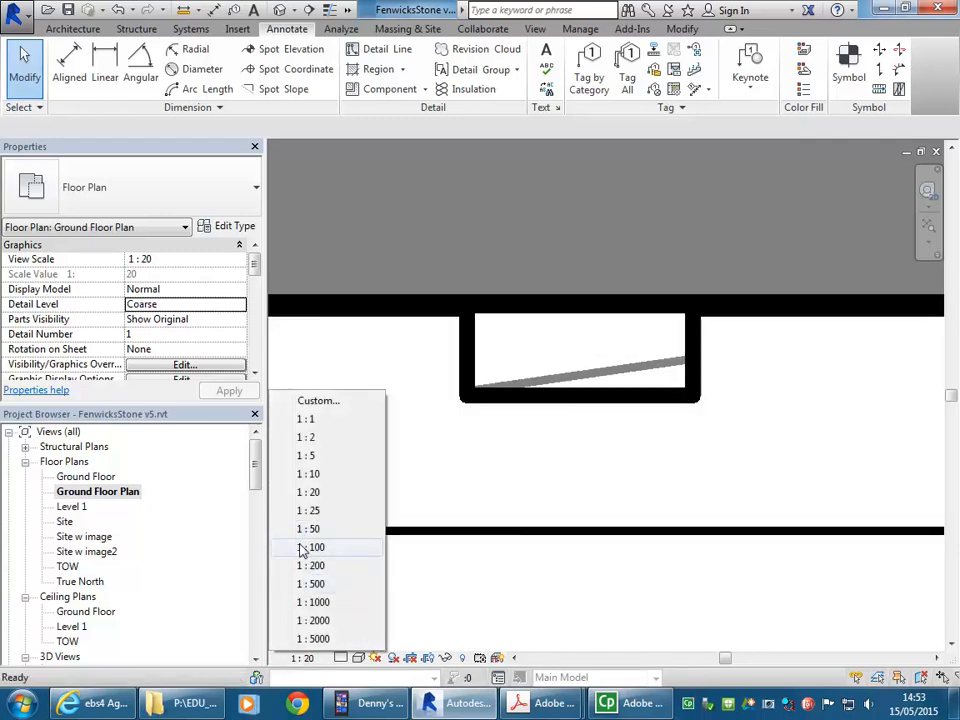
left_click(308, 546)
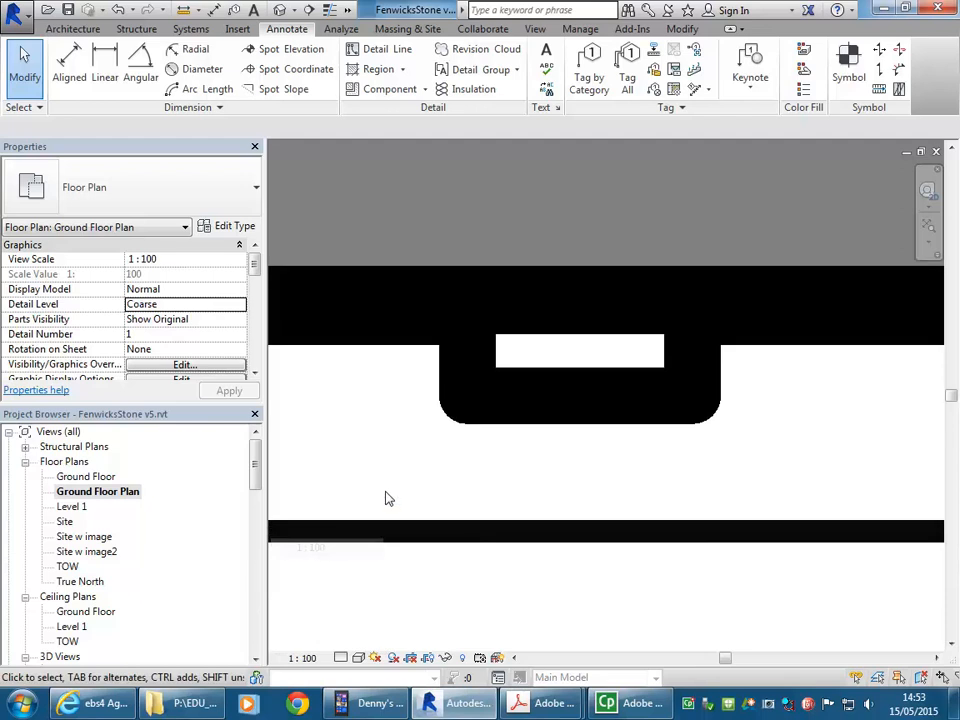
left_click(302, 659)
left_click(310, 455)
middle_click_drag(478, 452, 355, 468)
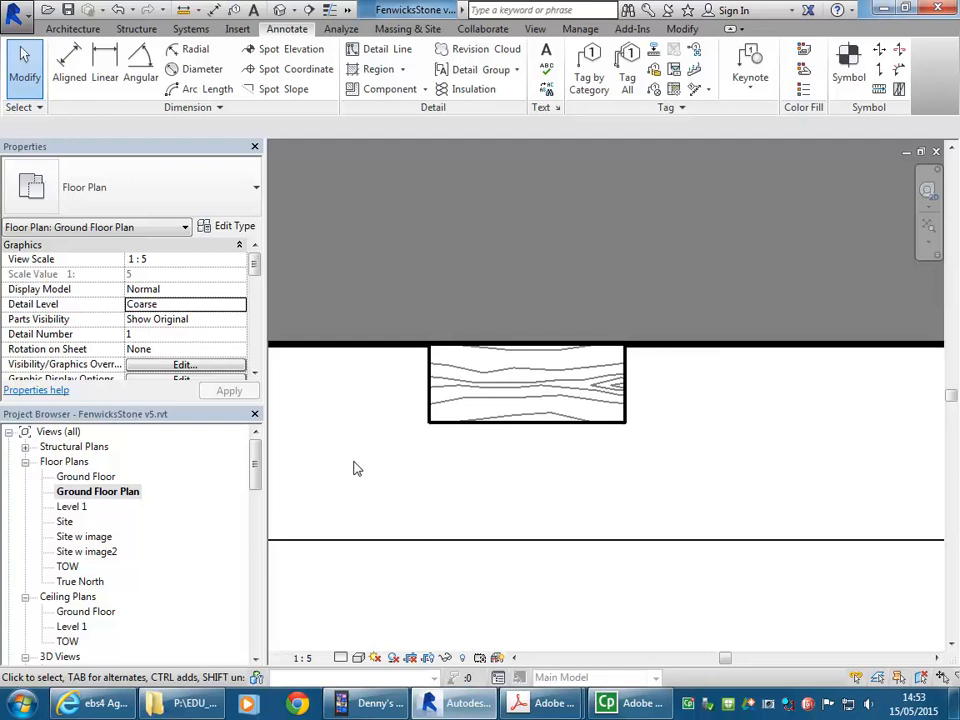
left_click(286, 657)
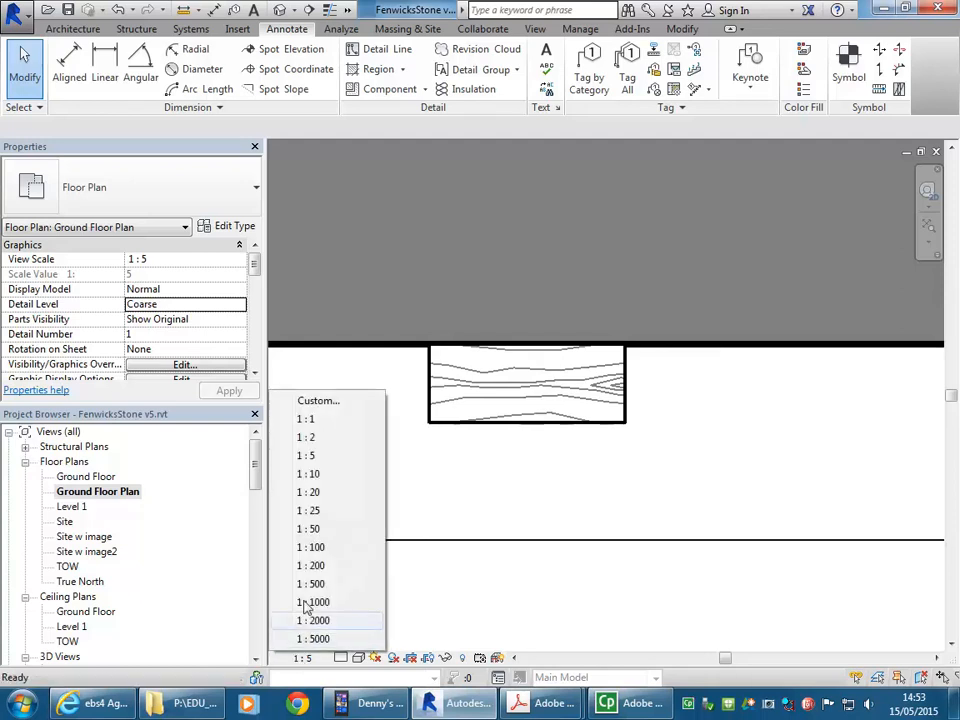
left_click(310, 529)
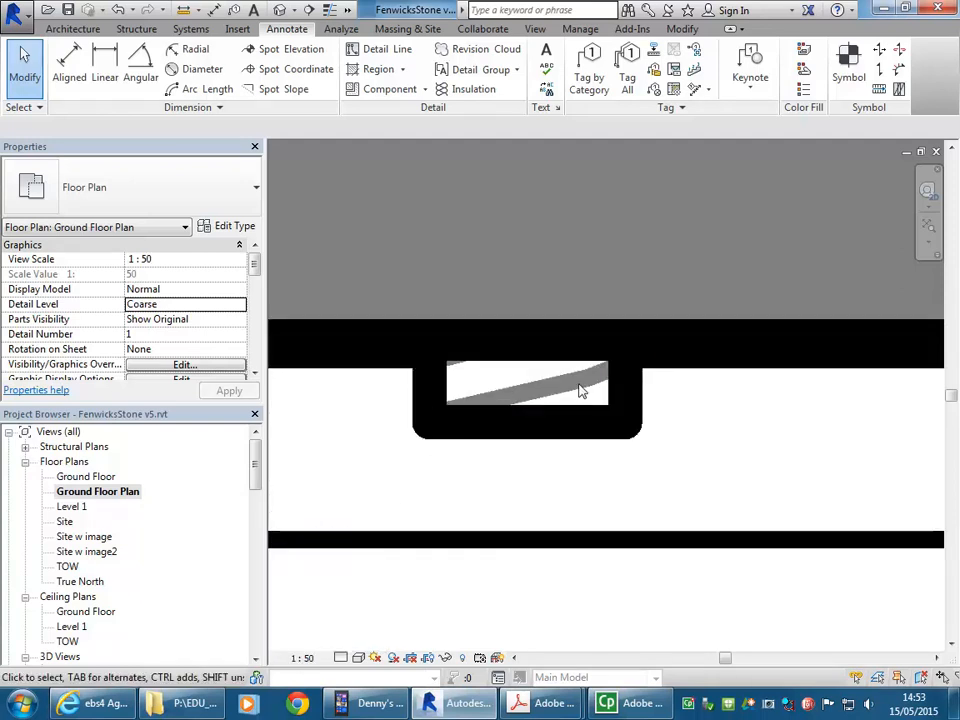
scroll(538, 426, "down", 5)
scroll(535, 500, "up", 5)
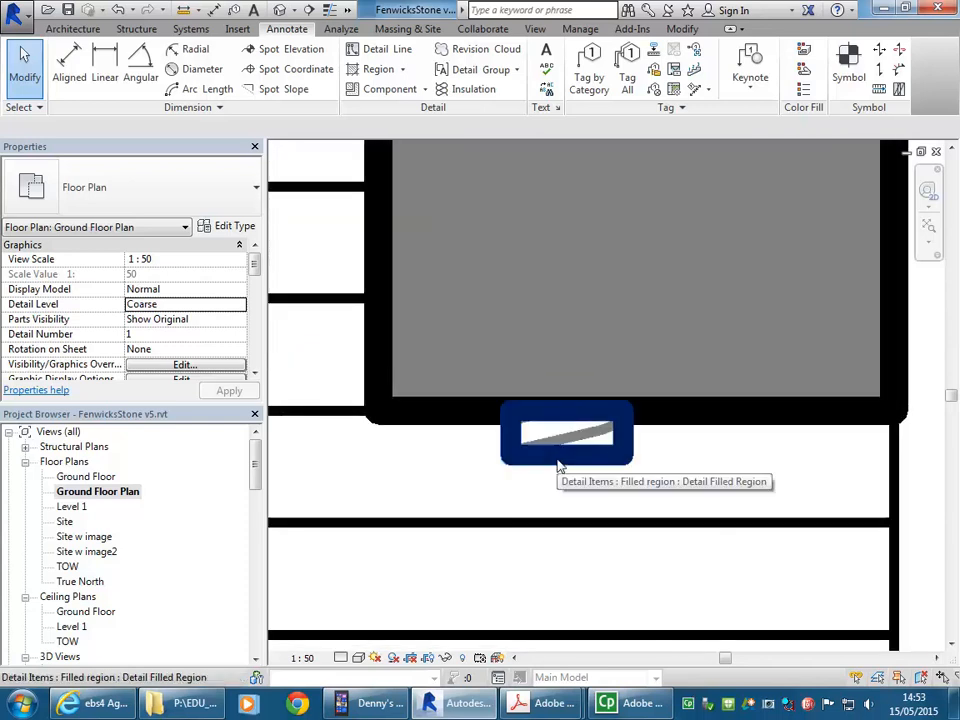
scroll(560, 464, "down", 3)
scroll(560, 303, "up", 1)
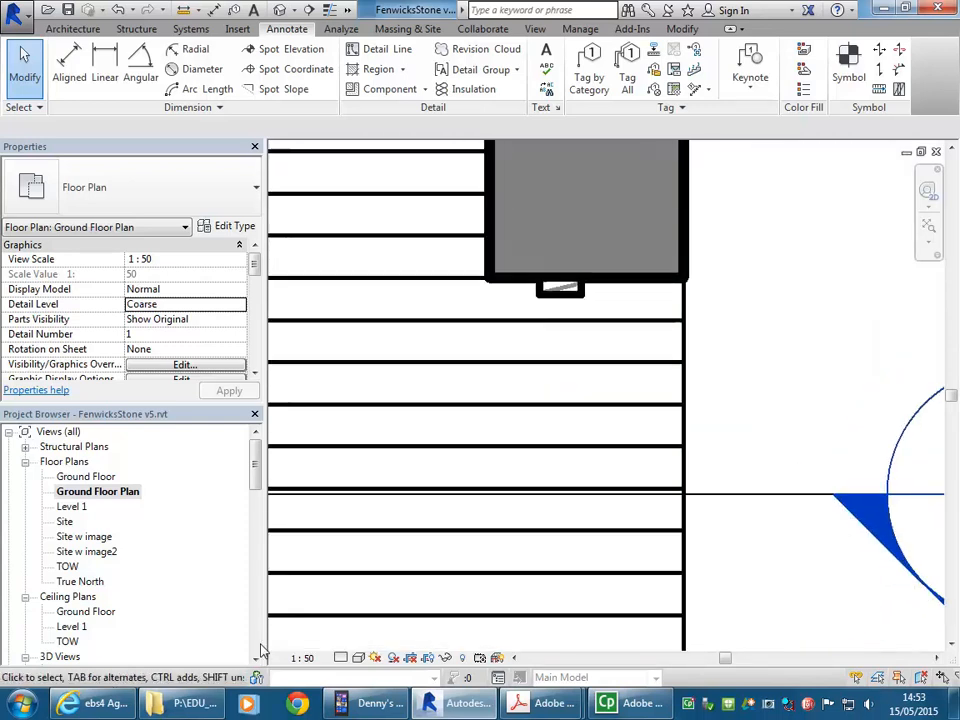
- Compare the timber hatch at view scales 1:20 and 1:10, and return the plan to 1:50
left_click(300, 658)
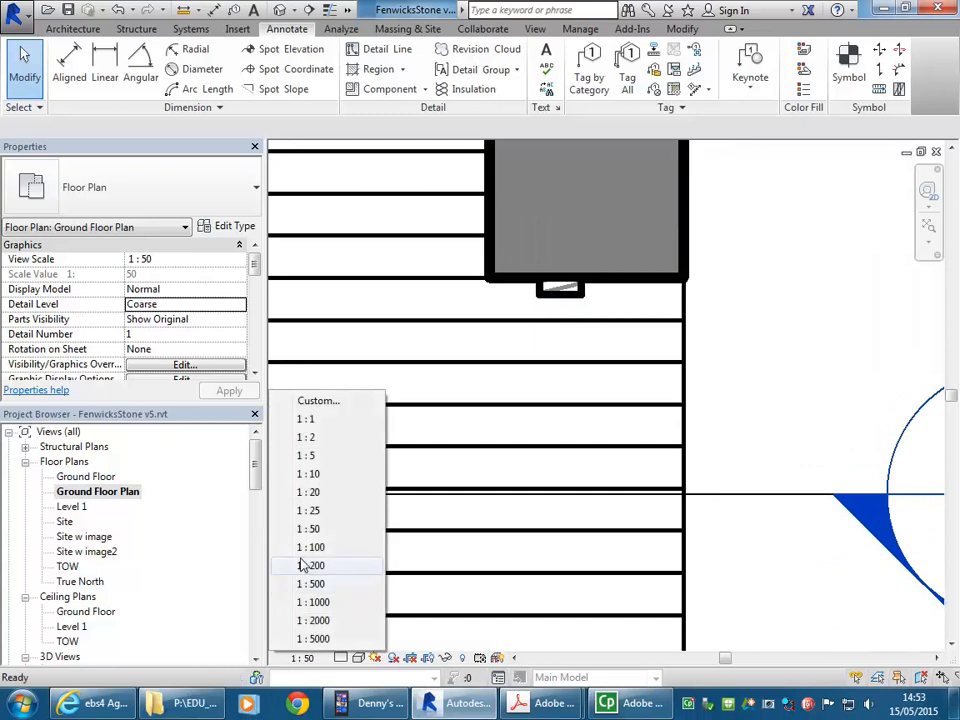
left_click(308, 493)
left_click(300, 659)
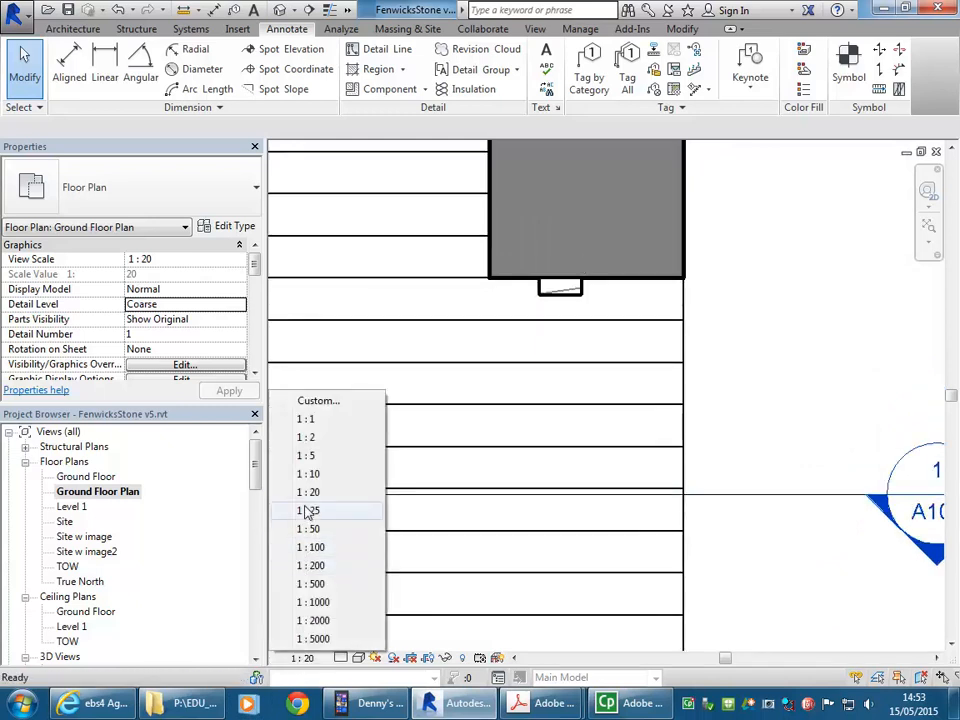
left_click(308, 475)
scroll(520, 316, "up", 4)
scroll(500, 365, "down", 1)
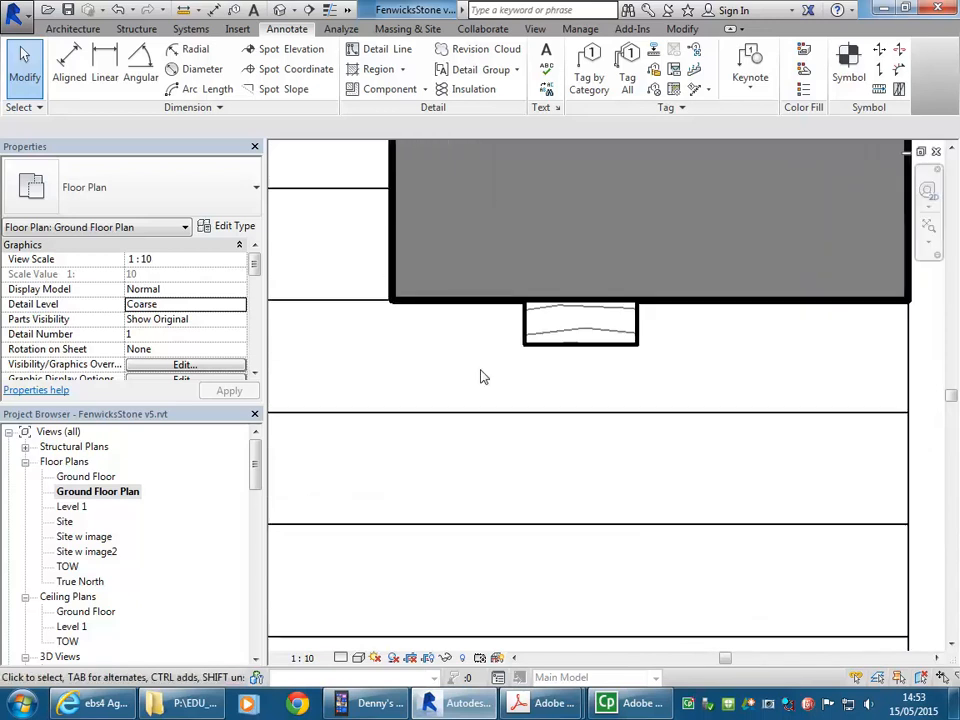
left_click(300, 659)
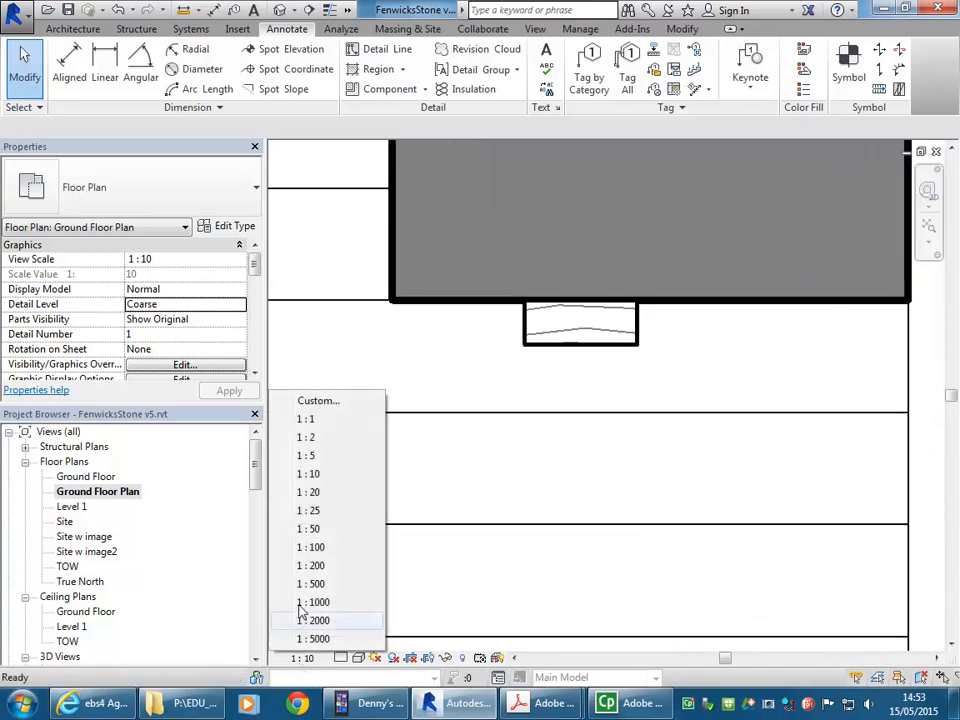
left_click(310, 529)
scroll(566, 425, "down", 4)
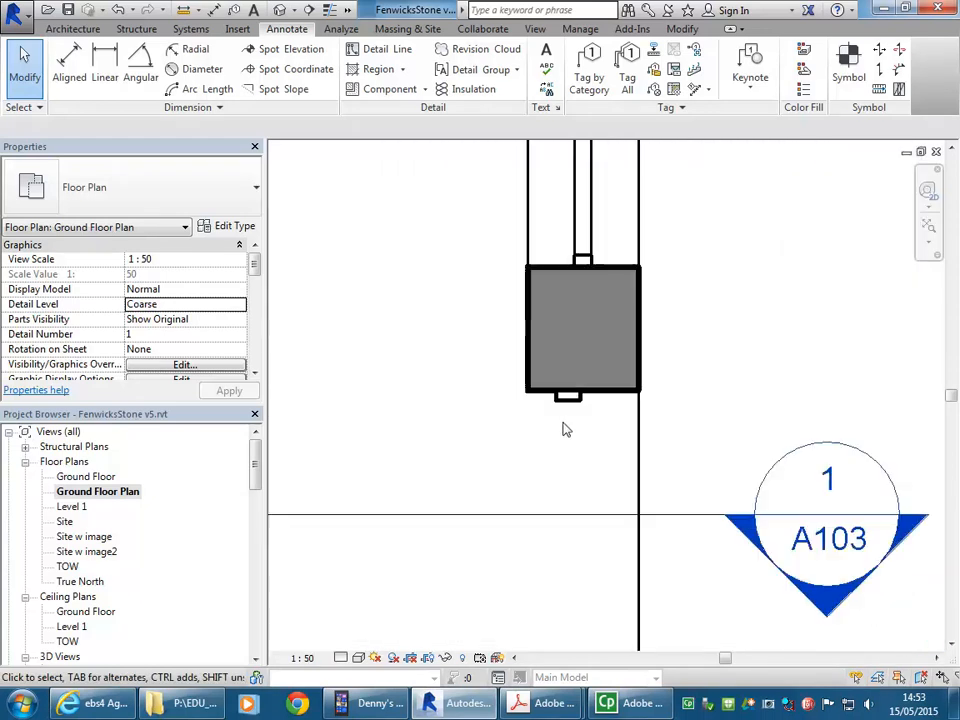
- Copy the Timber Hatch filled region from the pier to the facing edge of the wall pier across the entrance opening
scroll(565, 420, "up", 4)
left_click(567, 397)
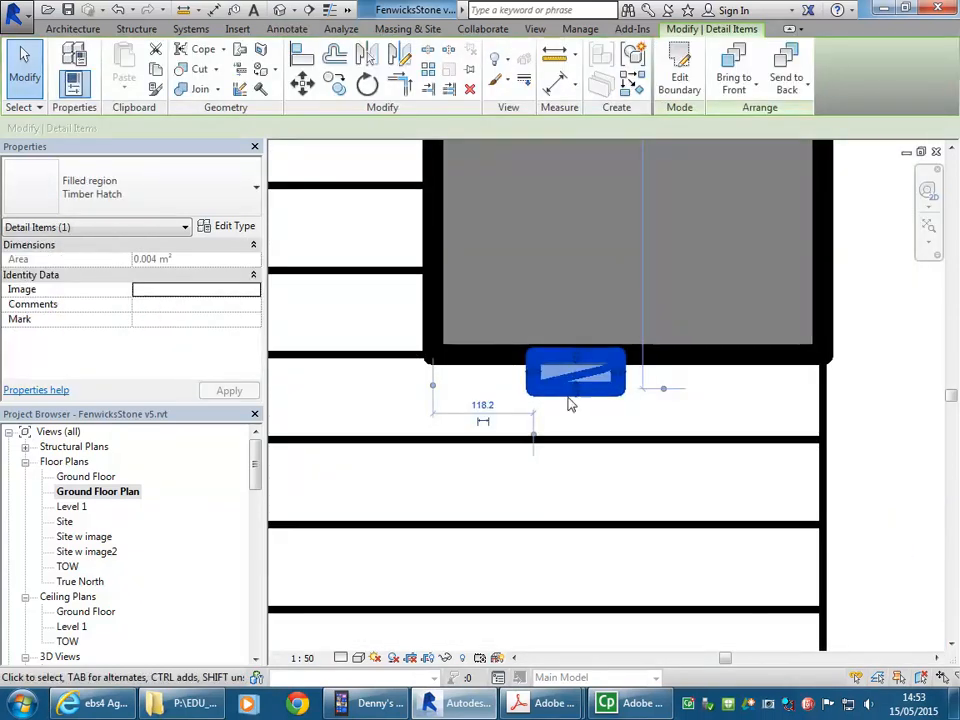
left_click(337, 86)
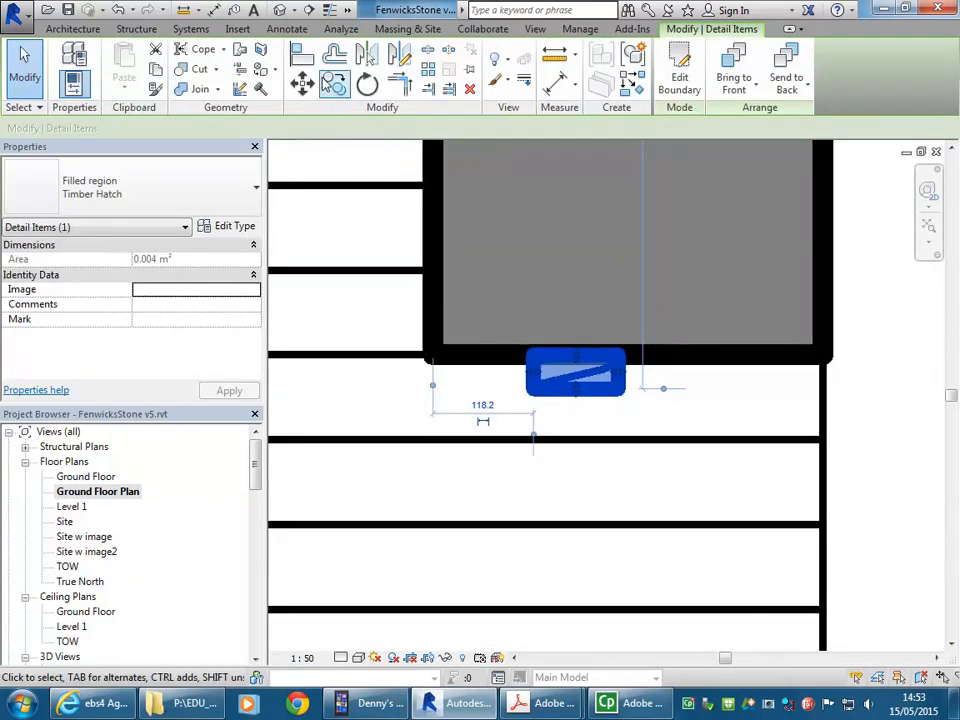
left_click(531, 388)
scroll(527, 434, "down", 3)
middle_click_drag(515, 566, 553, 251)
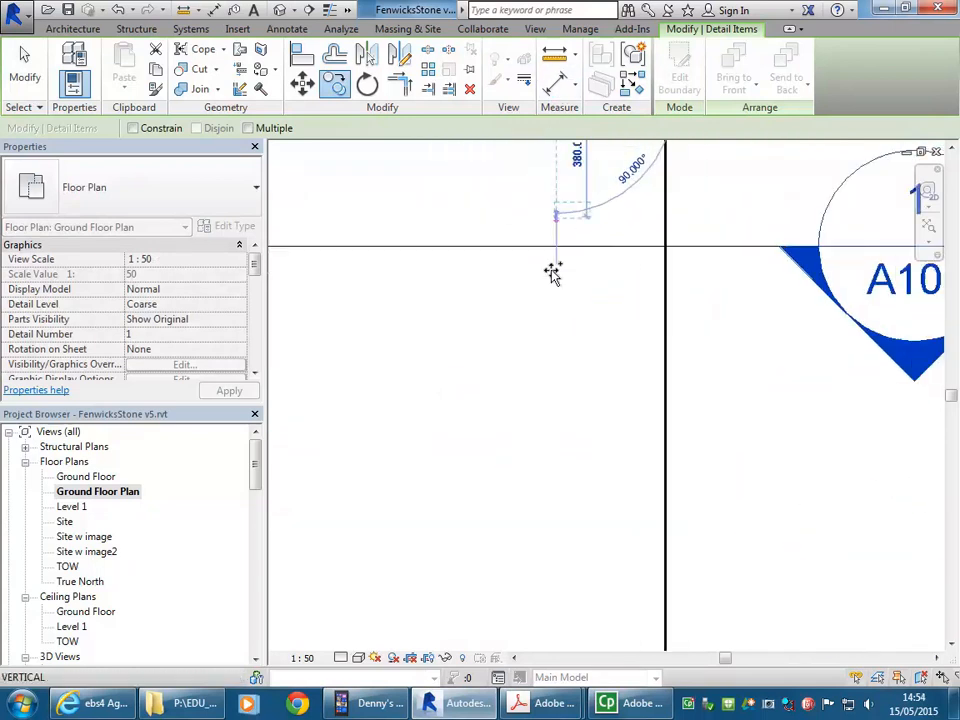
scroll(555, 251, "down", 2)
middle_click_drag(556, 320, 557, 213)
scroll(575, 600, "up", 5)
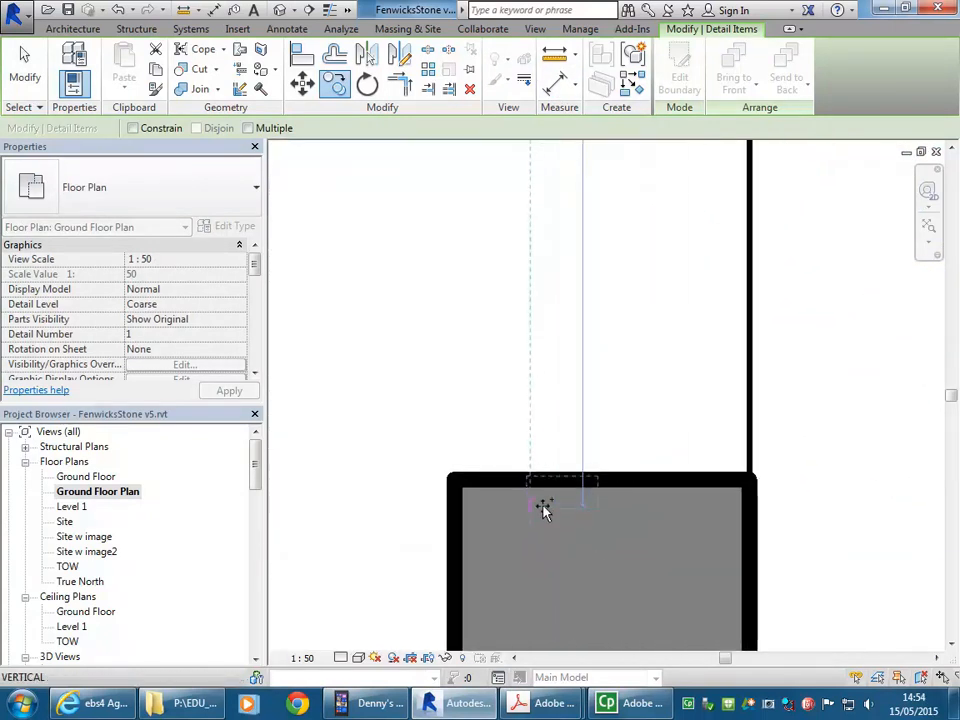
left_click(524, 483)
scroll(508, 520, "down", 3)
left_click(745, 413)
- Start a new custom drafting pattern for the copied region's Timber Hatch type and import the pattern file
scroll(547, 476, "up", 1)
scroll(547, 483, "up", 5)
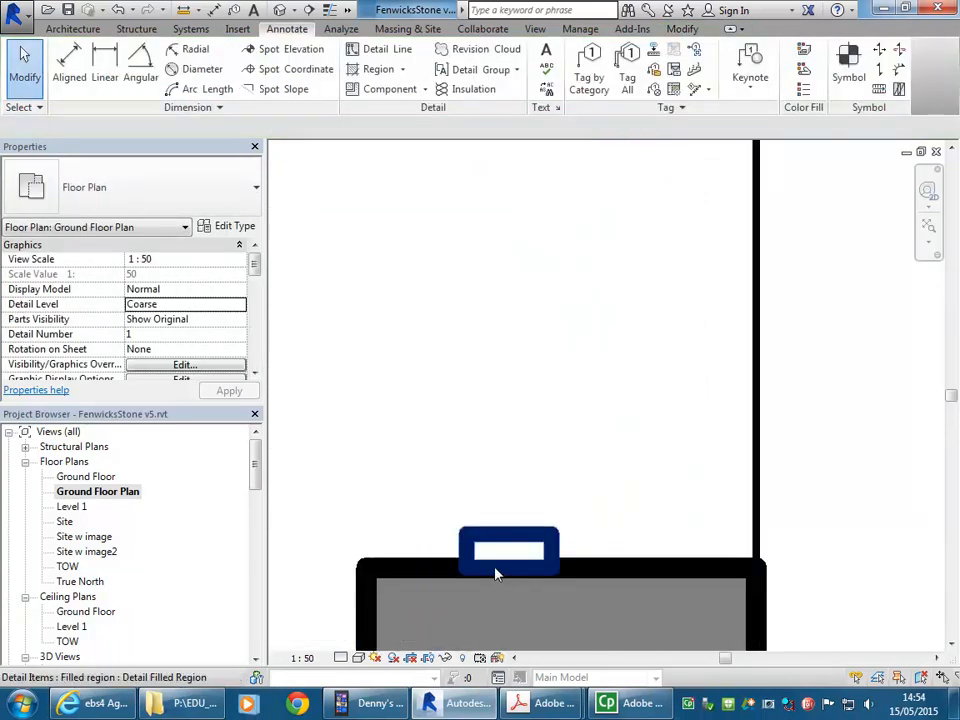
left_click(507, 407)
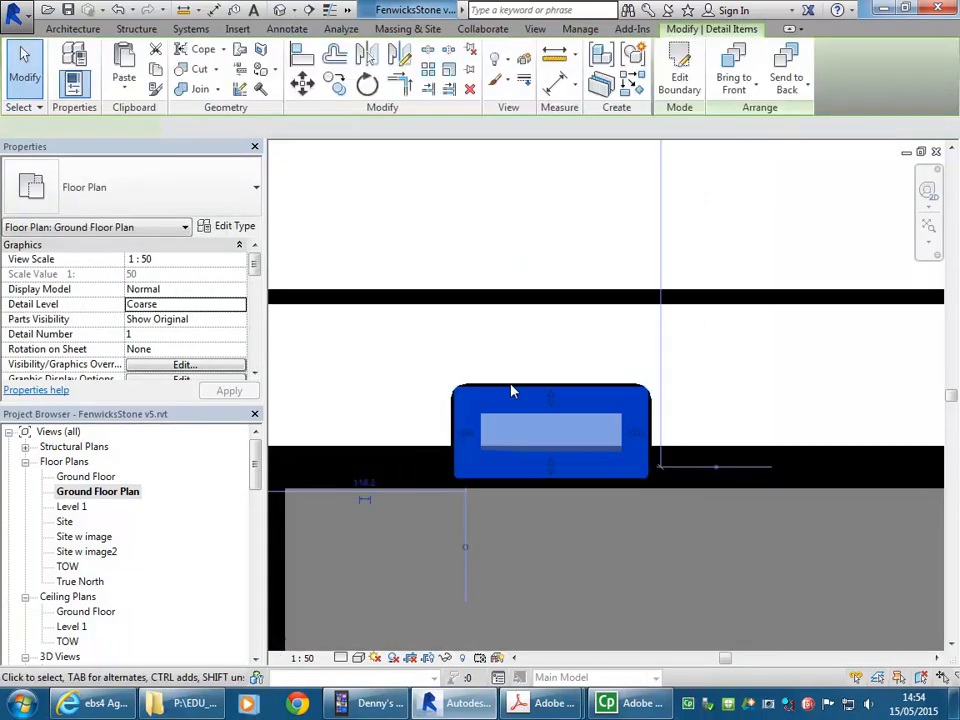
scroll(507, 405, "down", 2)
scroll(500, 405, "up", 2)
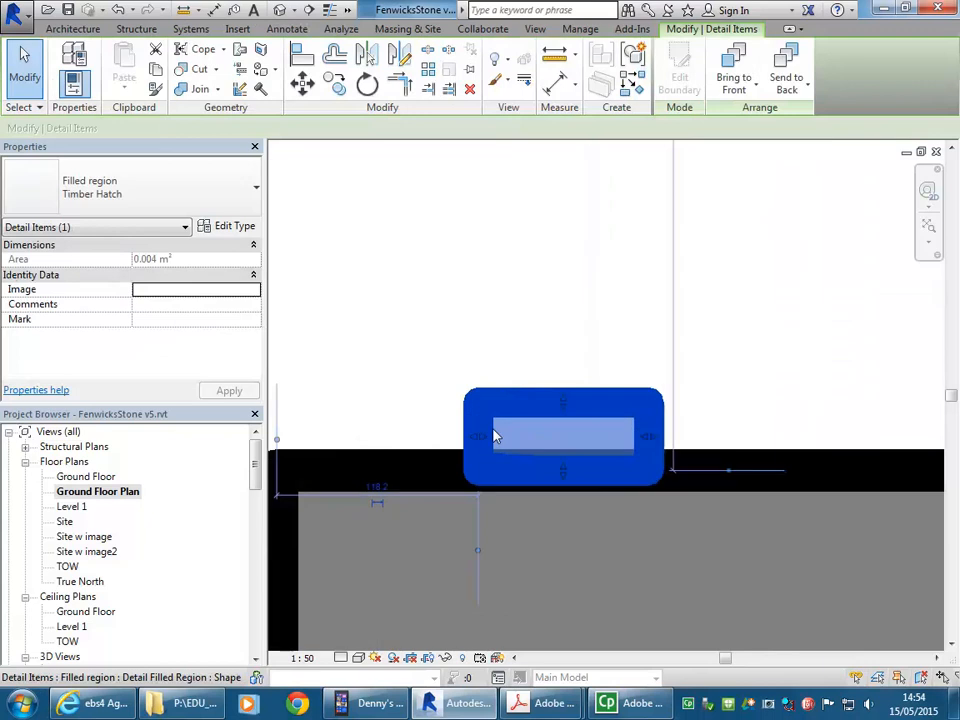
left_click(237, 226)
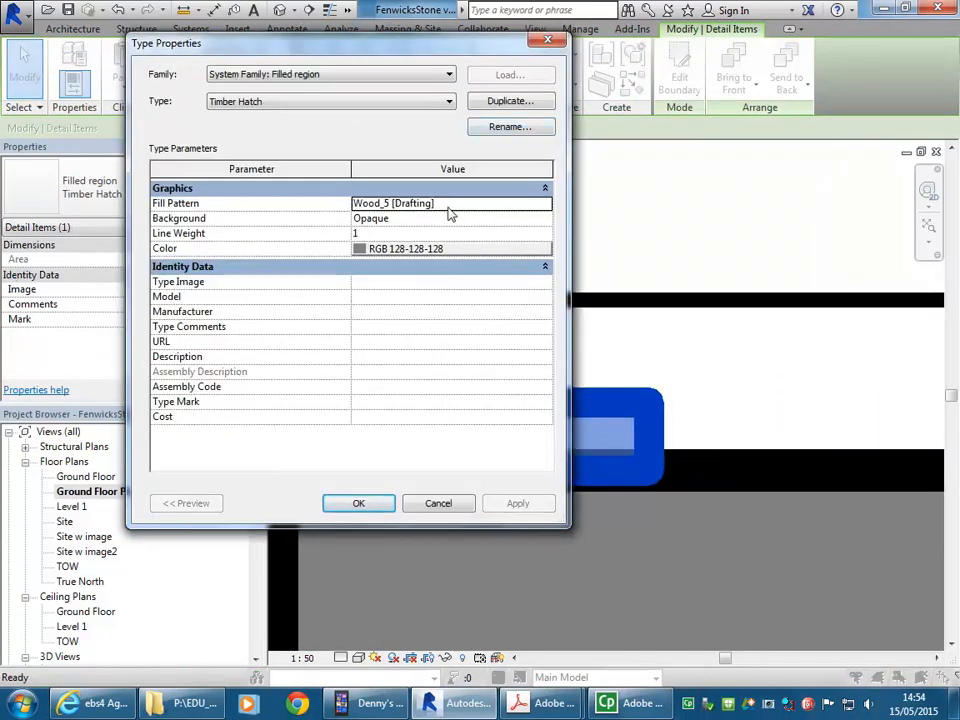
left_click(516, 203)
left_click(546, 204)
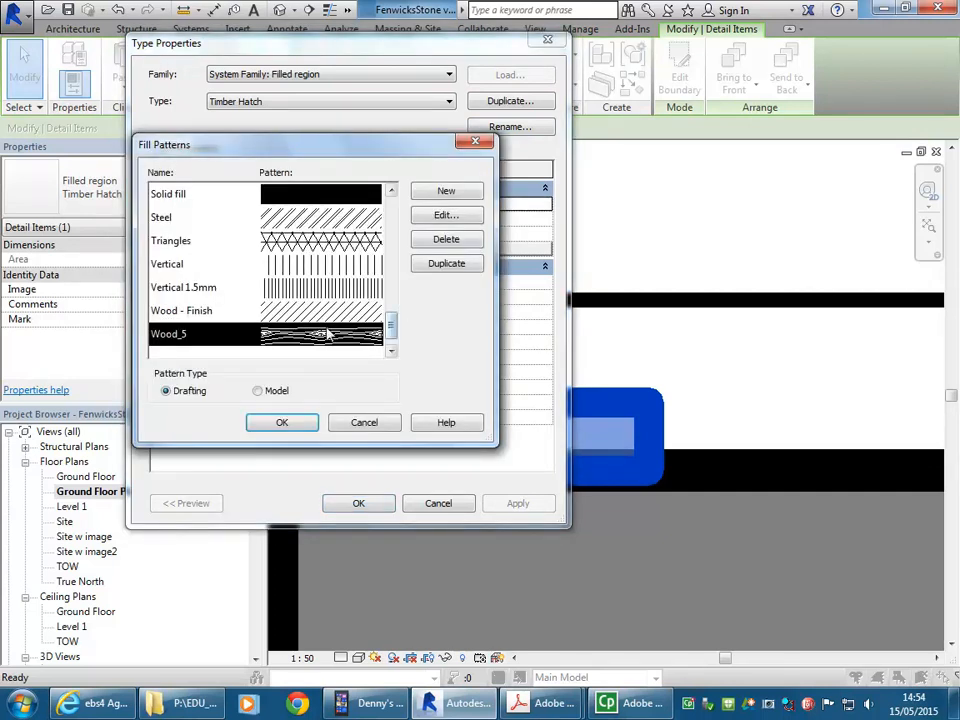
left_click(446, 192)
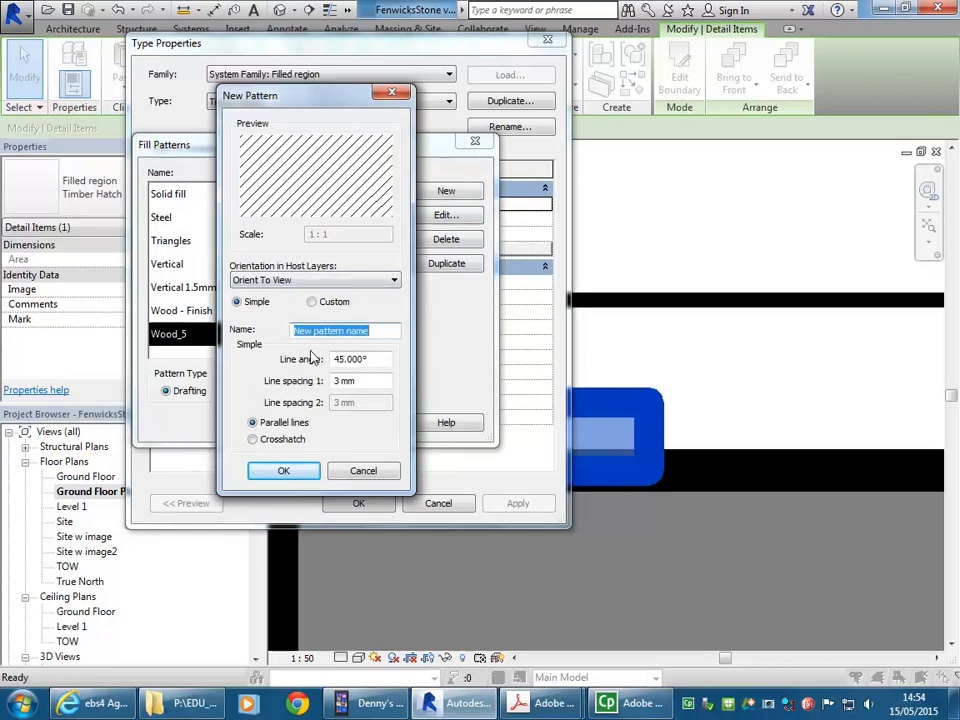
left_click(311, 302)
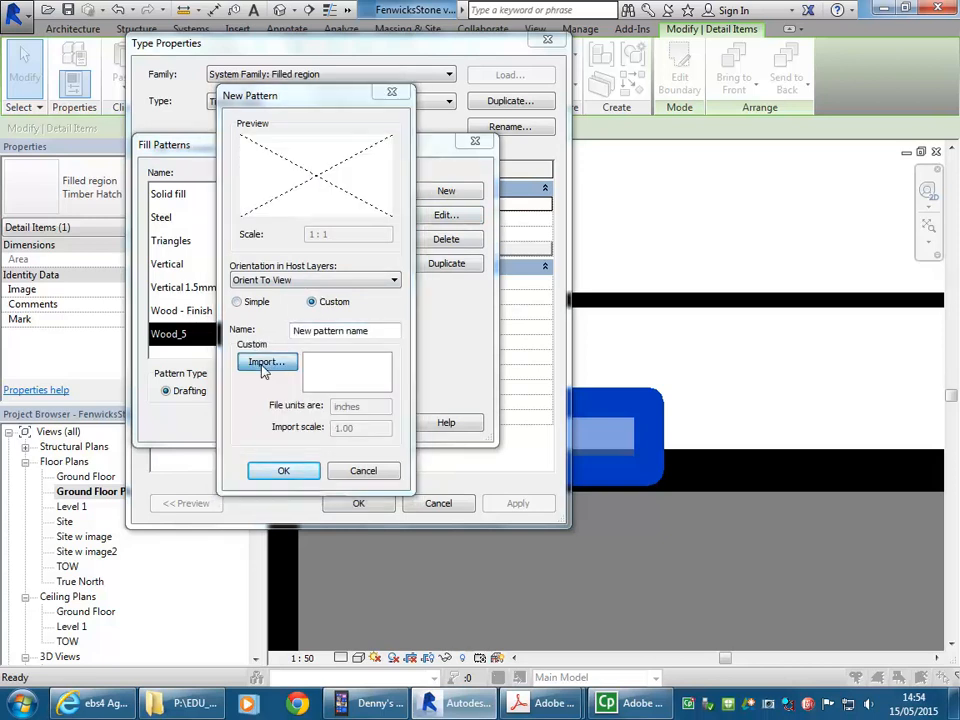
left_click(263, 366)
double_click(518, 396)
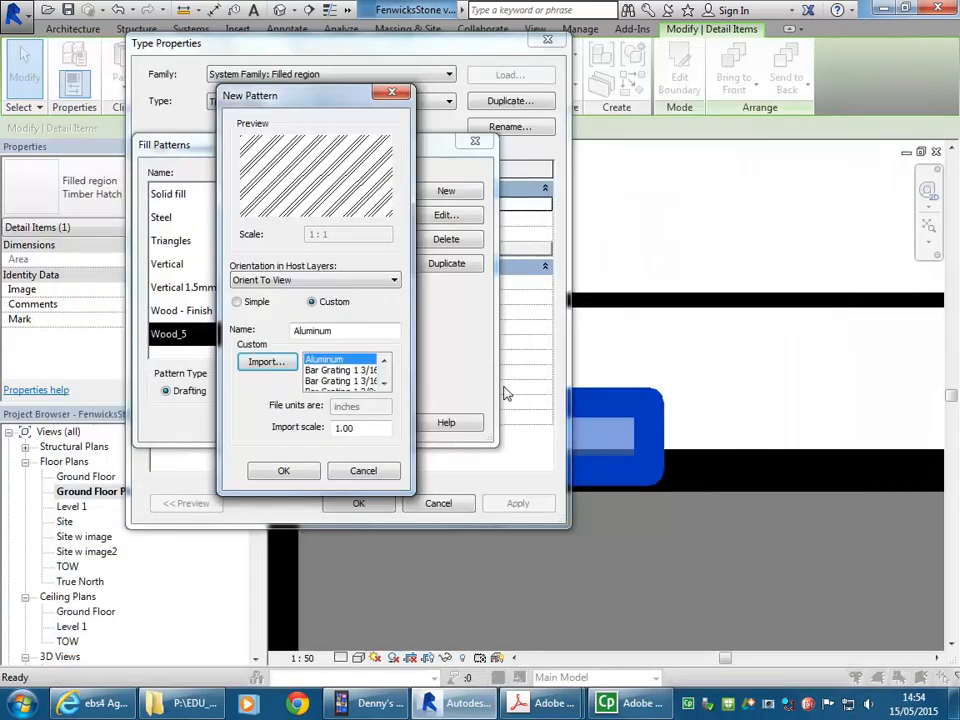
- Create pattern Wood_5a from Wood_5 at import scale 0.2 and assign it to the Timber Hatch type
left_click(384, 386)
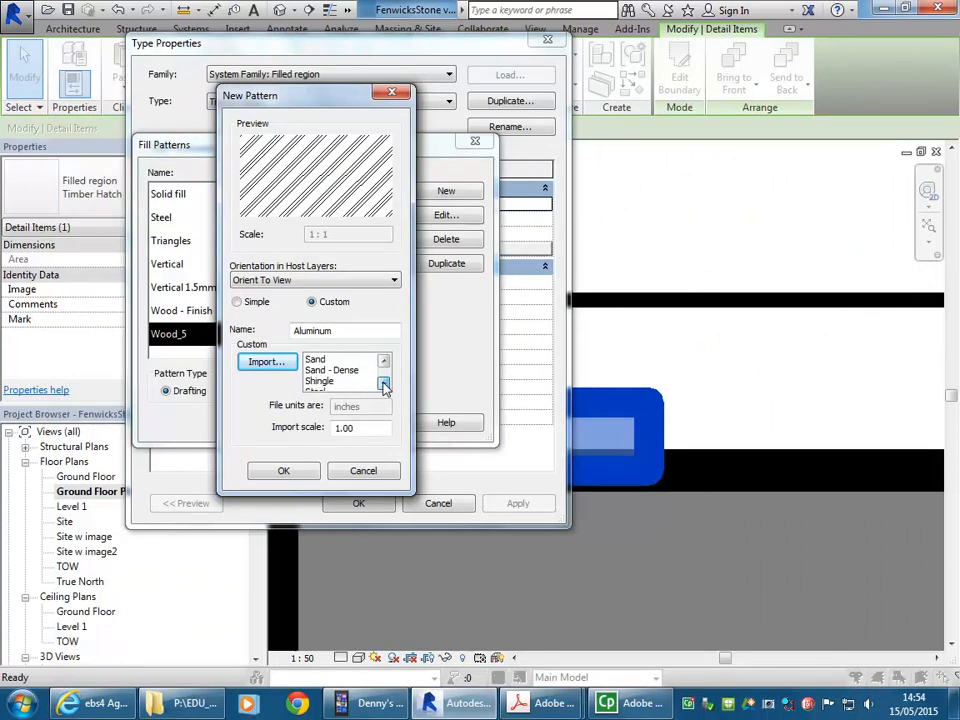
left_click(322, 370)
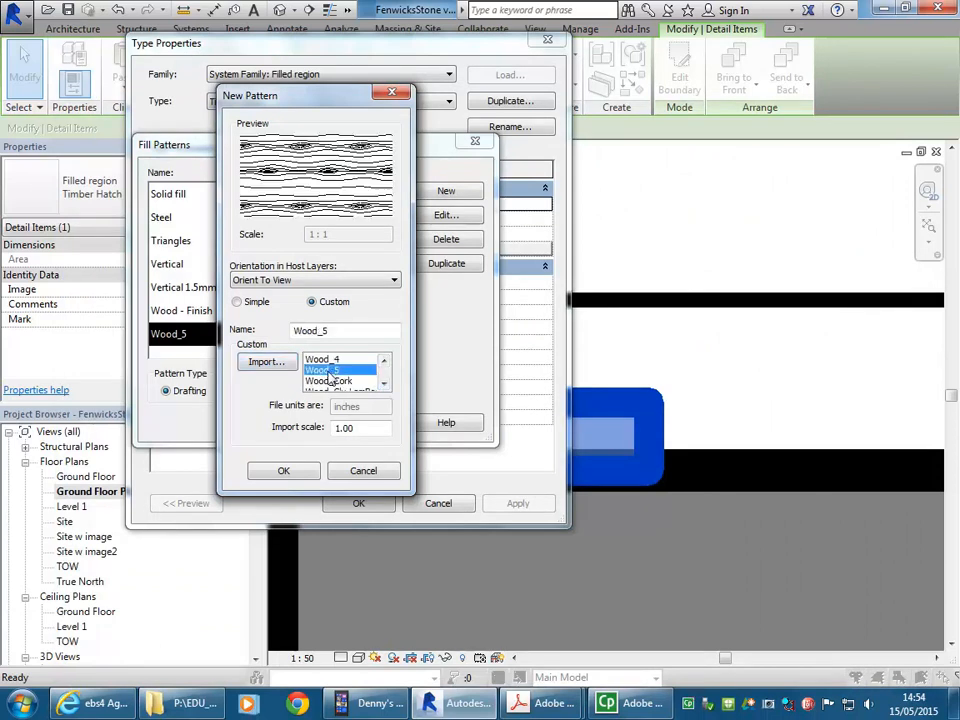
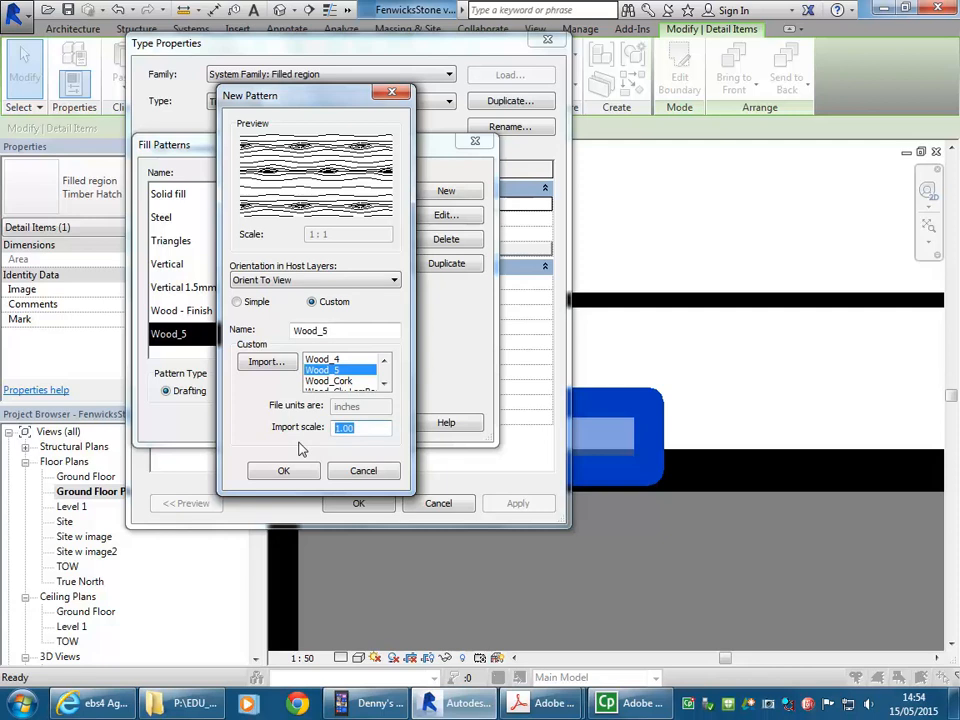
type("0.2")
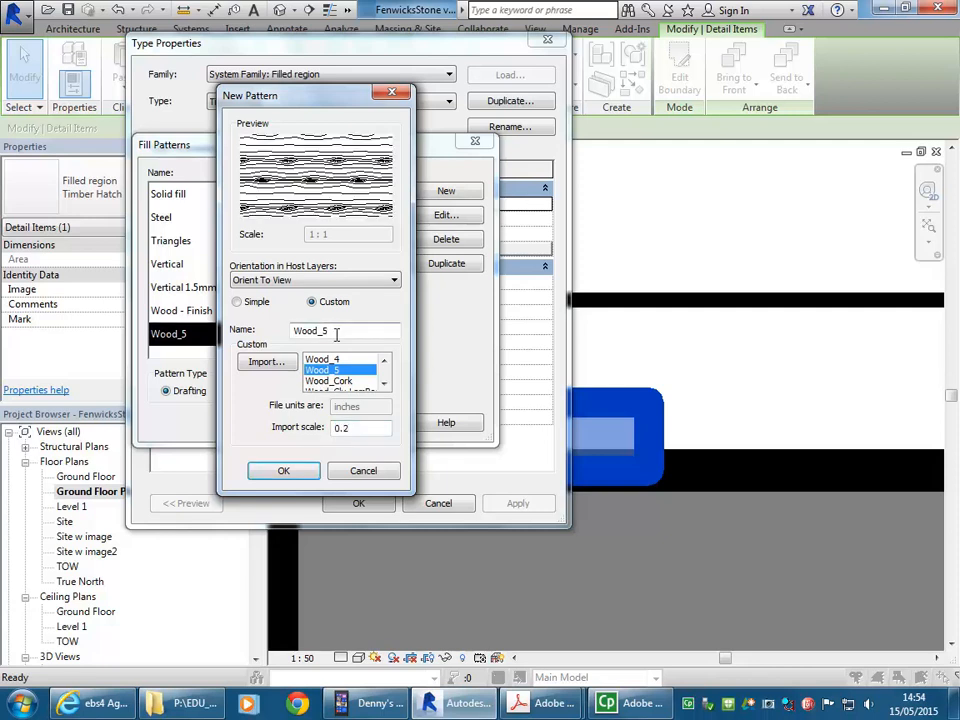
left_click(281, 471)
left_click(582, 353)
left_click(284, 472)
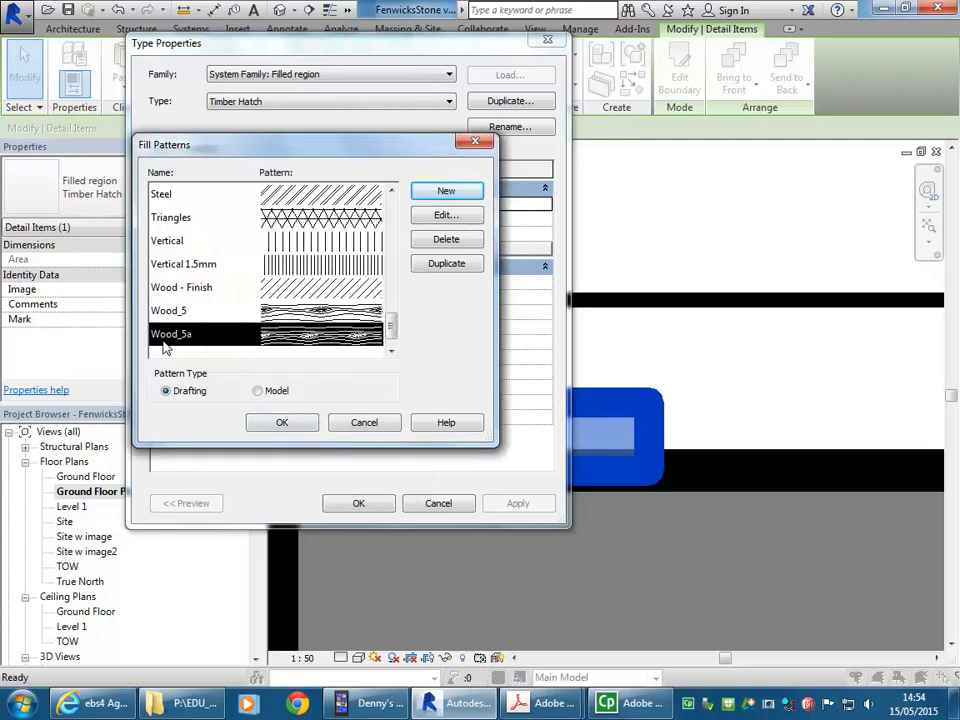
left_click(284, 424)
left_click(356, 502)
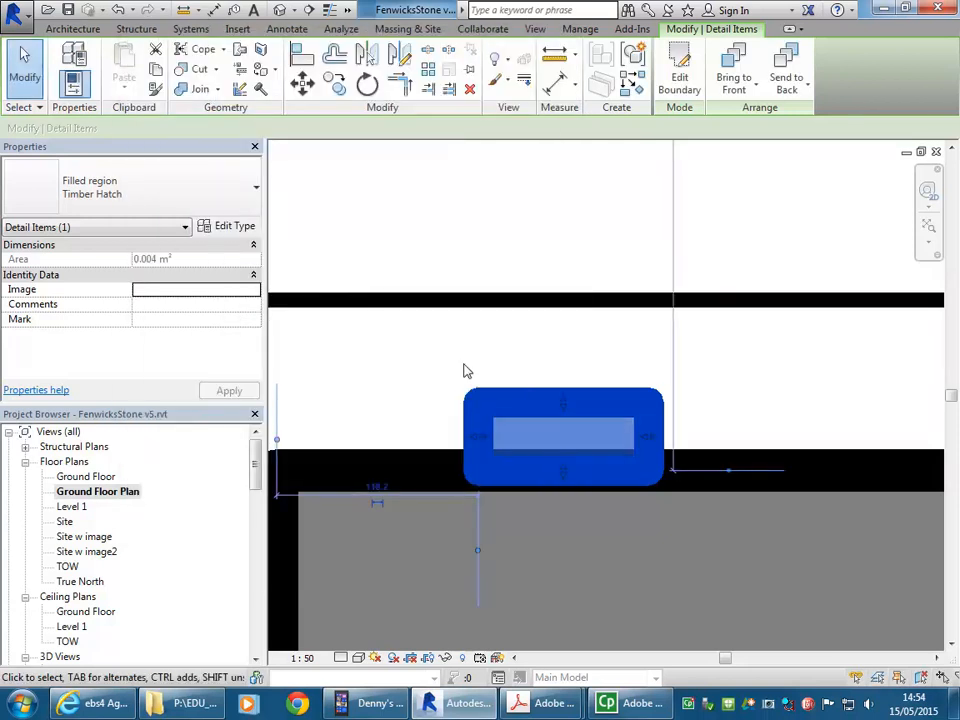
- Inspect the Timber Hatch fill up close in the filled regions at both wall piers
left_click(440, 379)
scroll(440, 379, "up", 3)
scroll(499, 388, "up", 3)
scroll(527, 398, "down", 4)
left_click(529, 388)
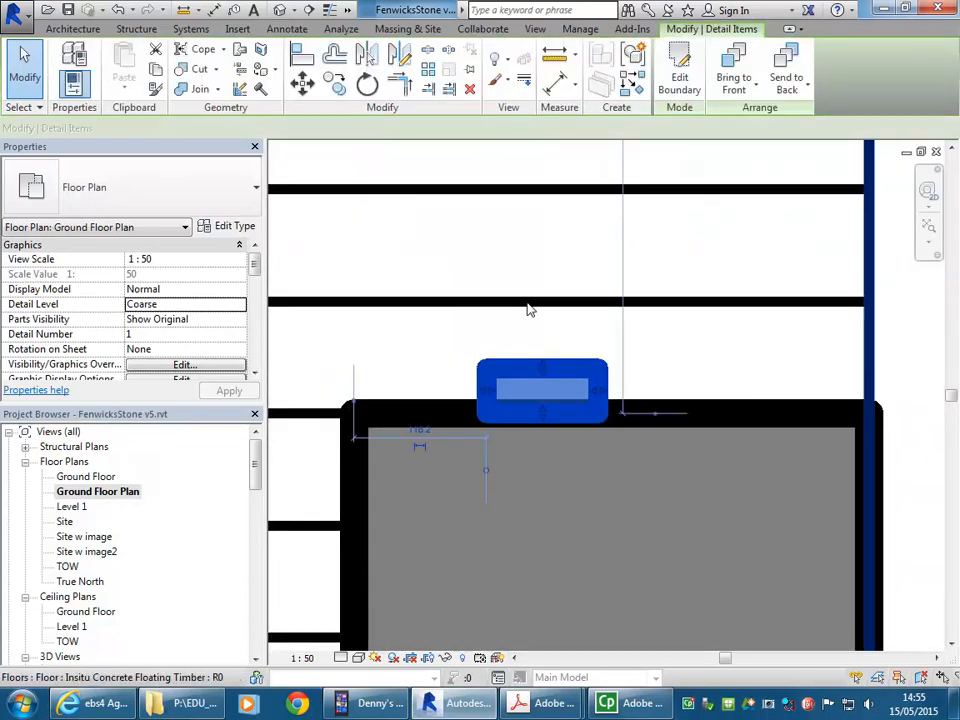
scroll(500, 310, "down", 2)
scroll(465, 414, "down", 6)
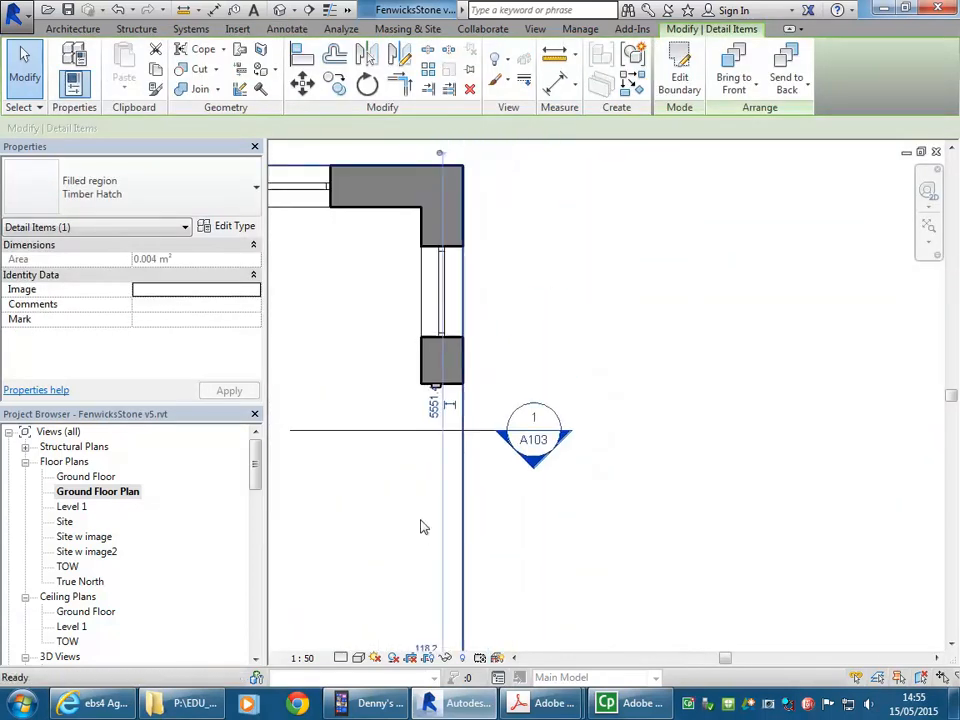
scroll(433, 420, "up", 4)
scroll(437, 360, "up", 5)
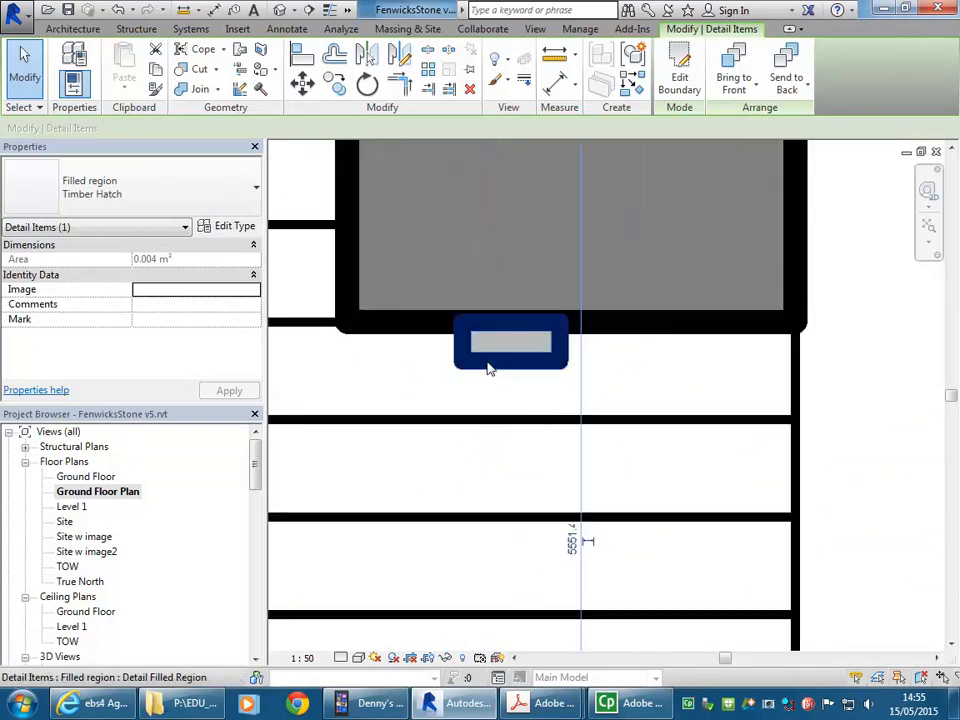
- Delete the drafting fill patterns Wood_5 and Wood_5a through the Timber Hatch type's fill pattern list
left_click(232, 226)
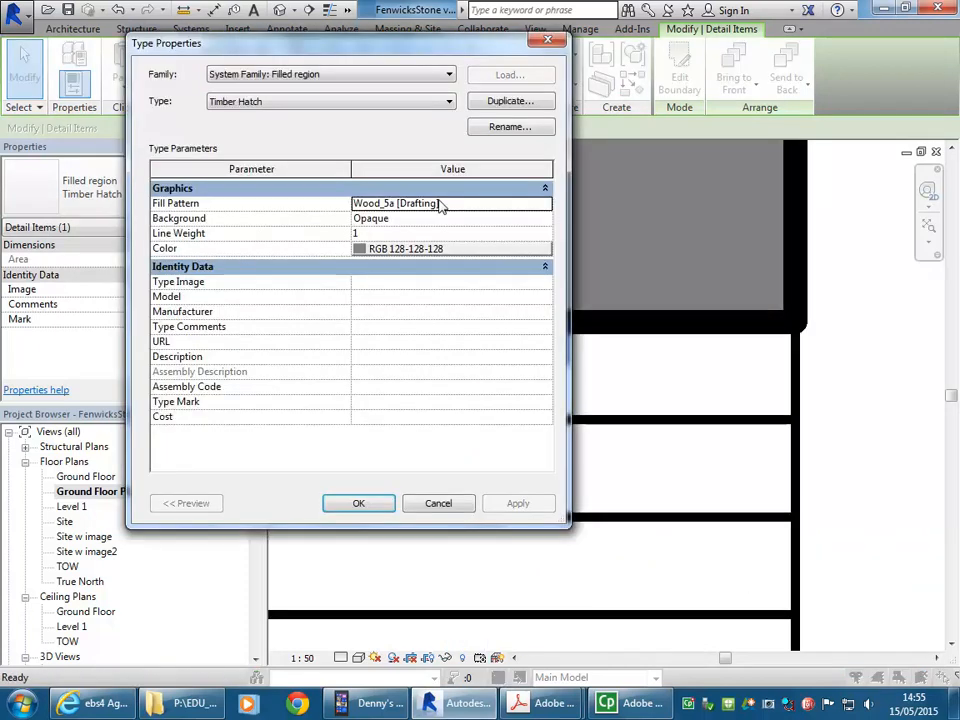
left_click(546, 203)
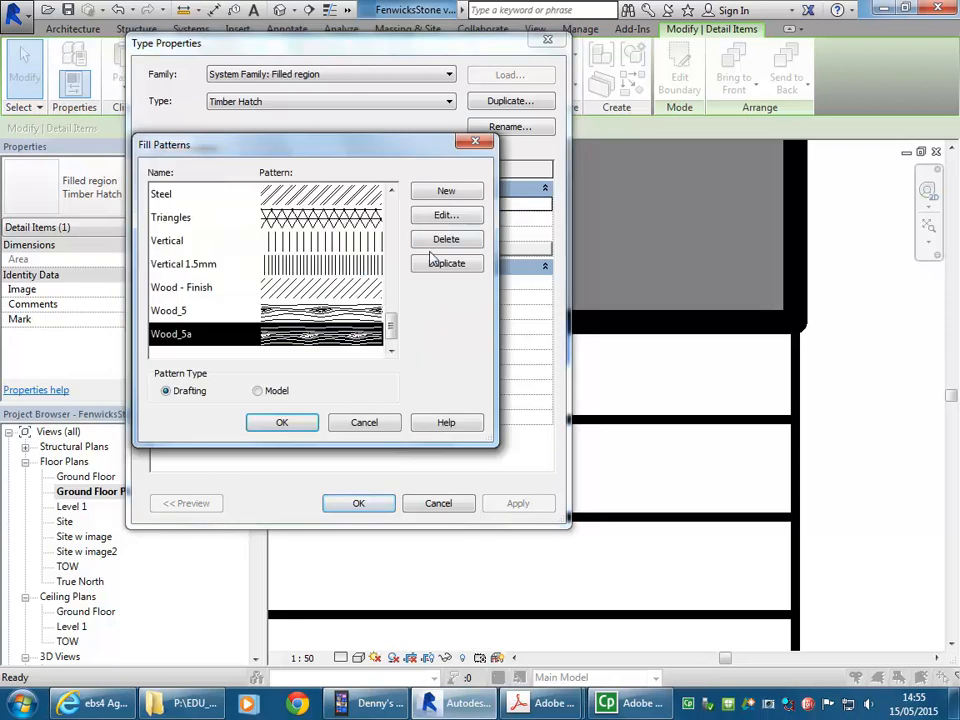
left_click(202, 312)
left_click(446, 240)
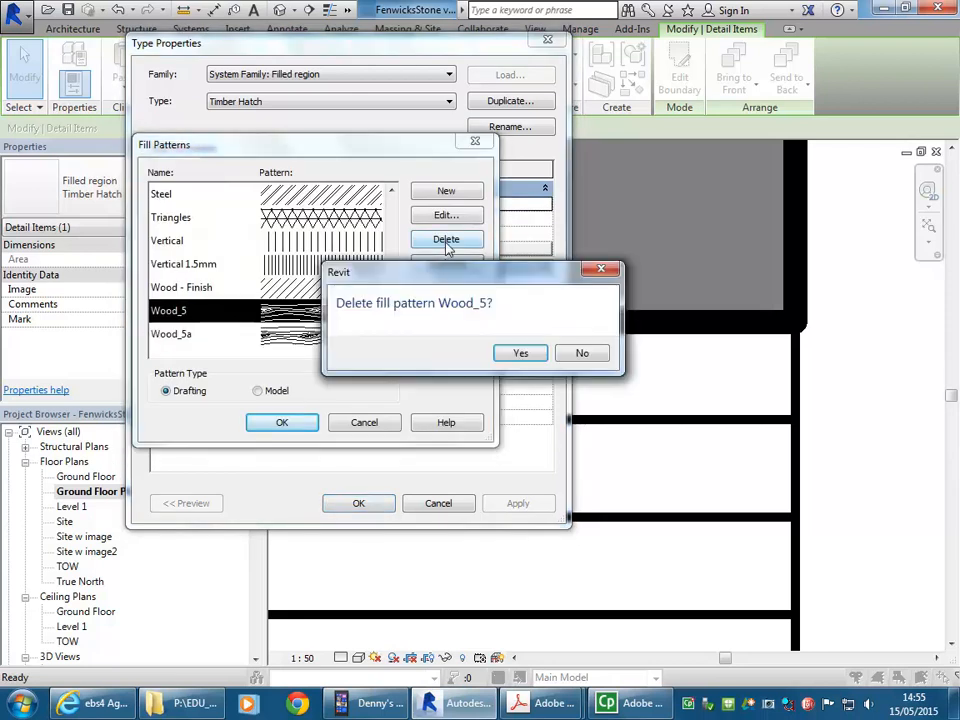
left_click(516, 354)
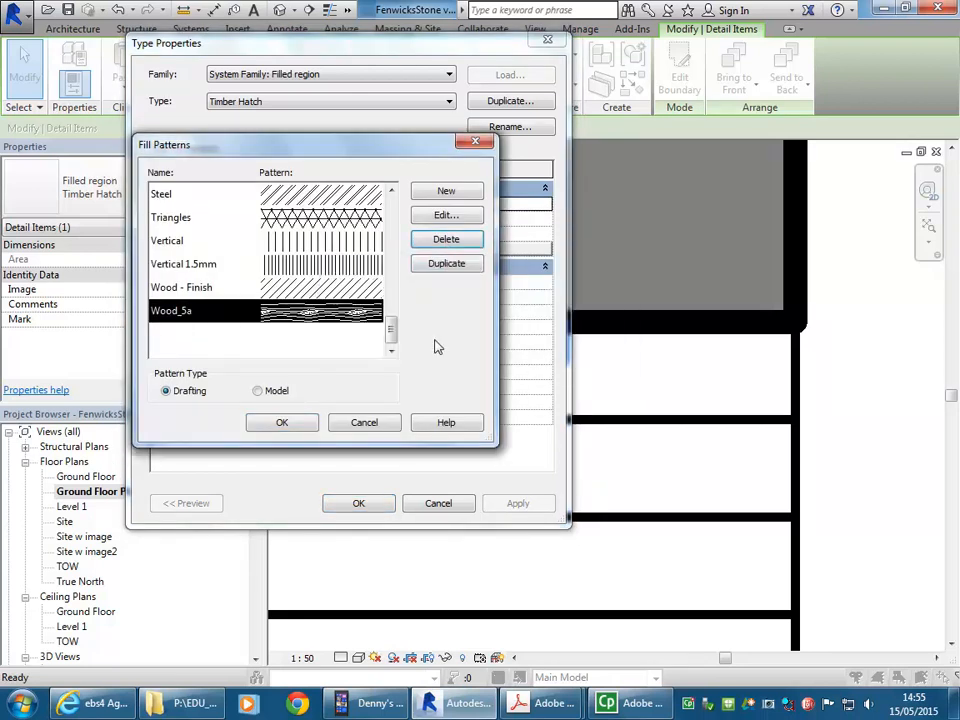
left_click(440, 240)
left_click(519, 354)
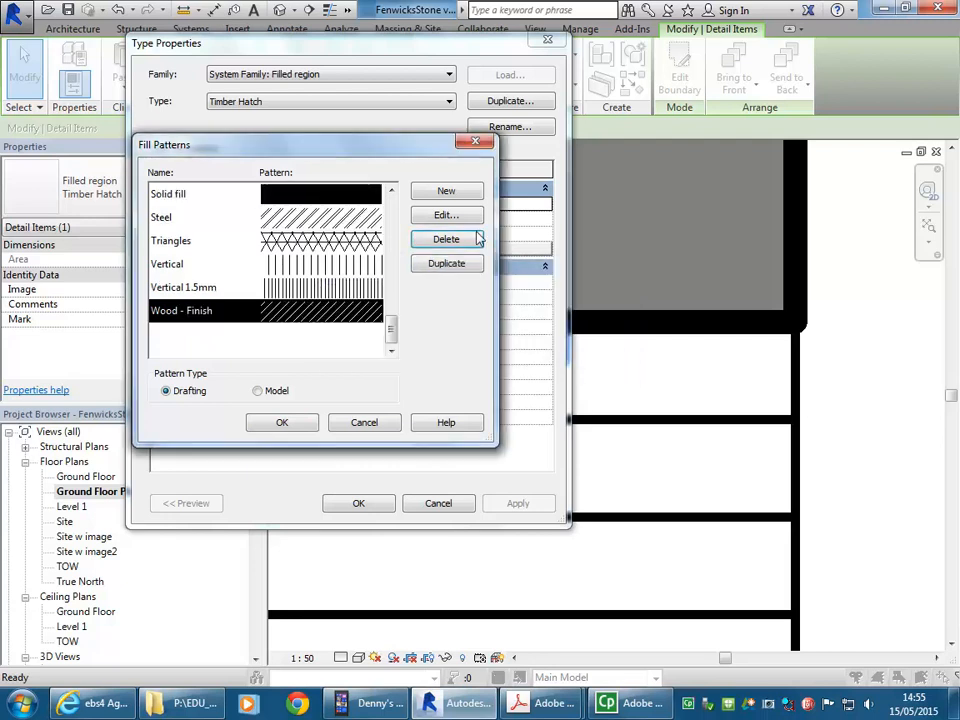
- Start another new custom drafting pattern in the Fill Patterns list and import the pattern file
left_click(452, 193)
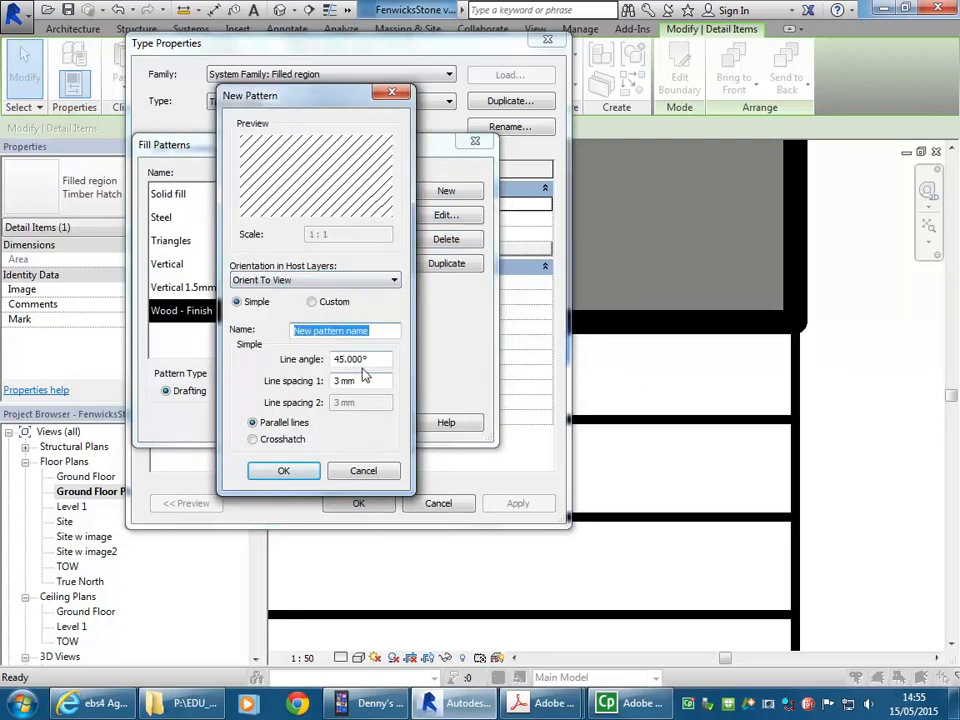
left_click(312, 302)
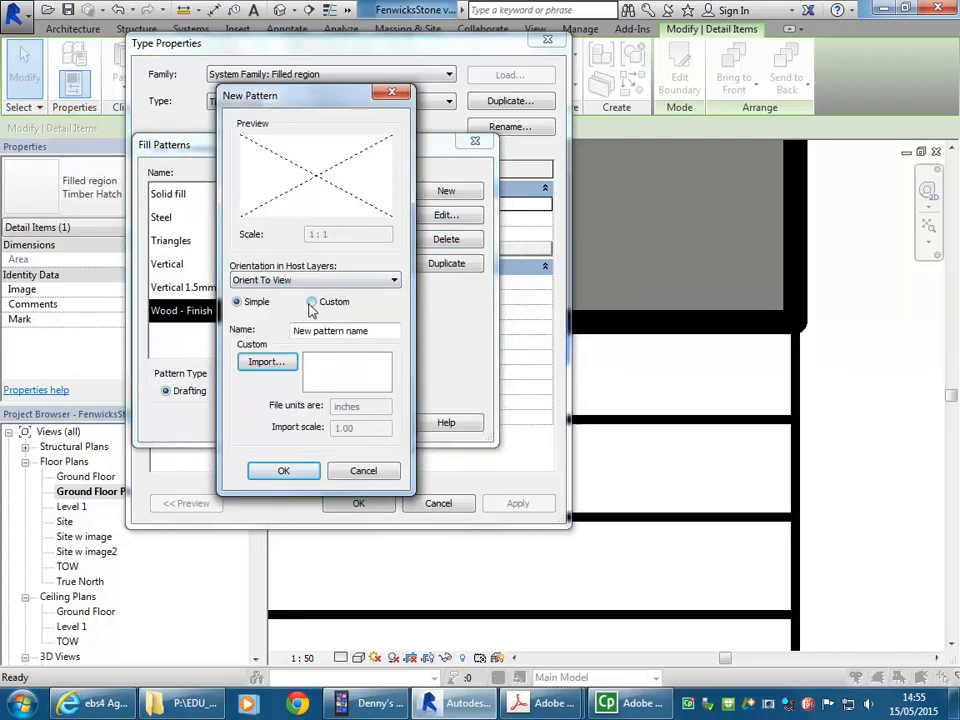
left_click(266, 362)
double_click(507, 405)
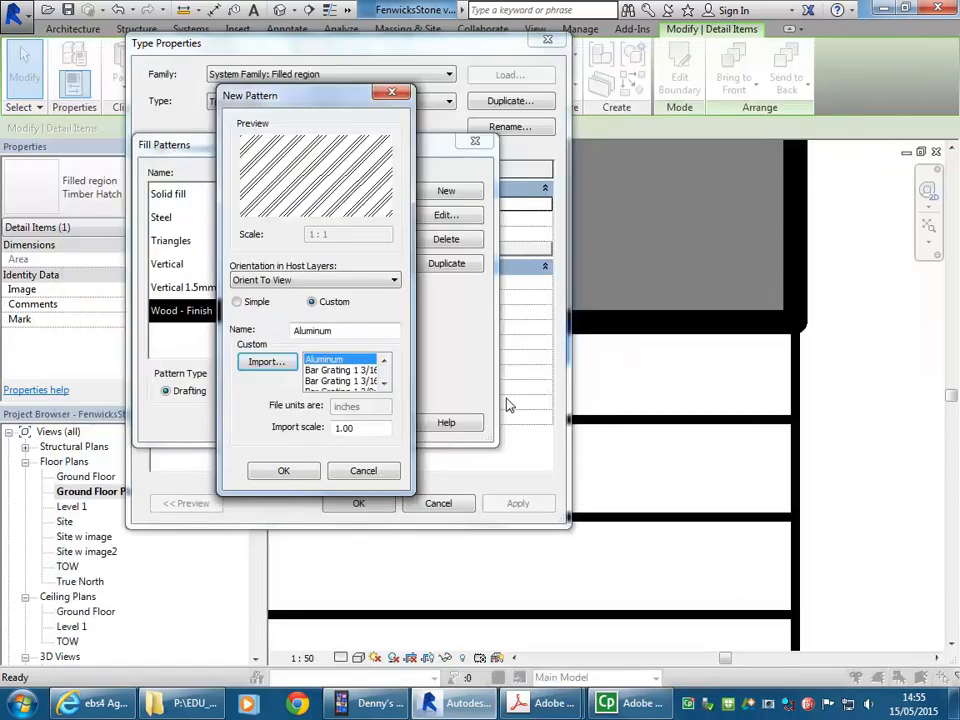
- Create pattern Wood_5 at import scale 0.5 and assign it to the Timber Hatch filled region type
left_click(384, 388)
left_click(384, 388)
left_click(384, 388)
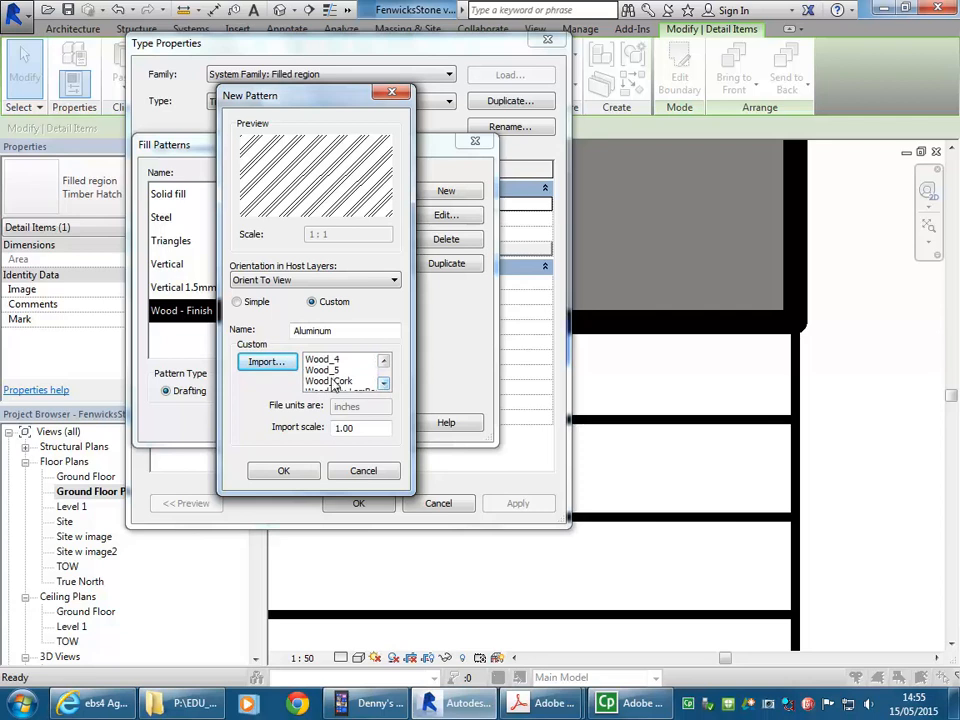
left_click(320, 371)
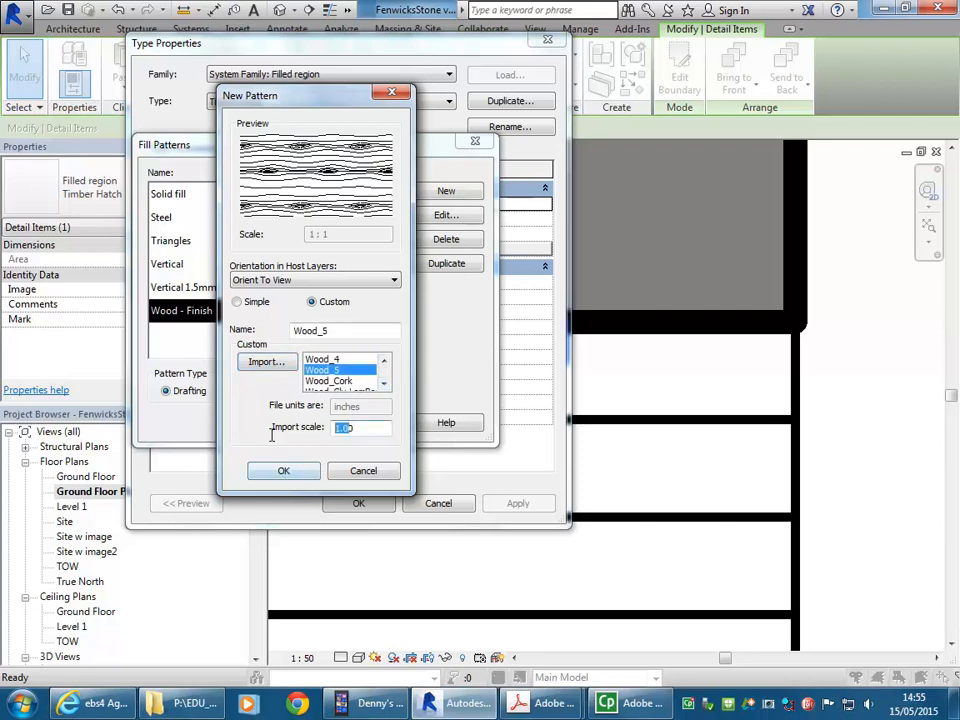
type("0.5")
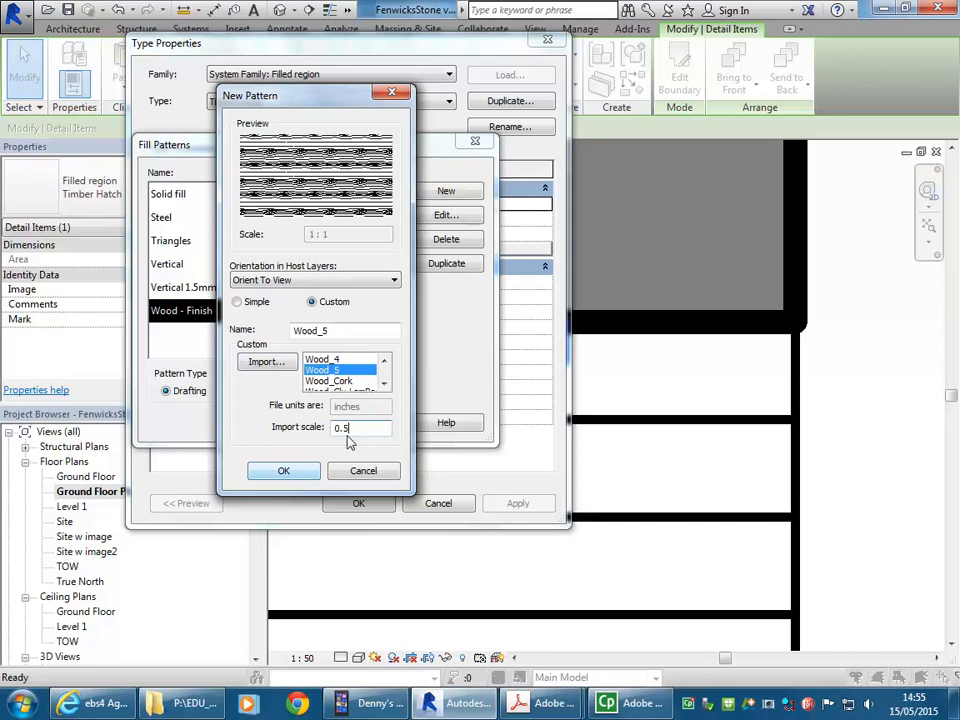
left_click(286, 471)
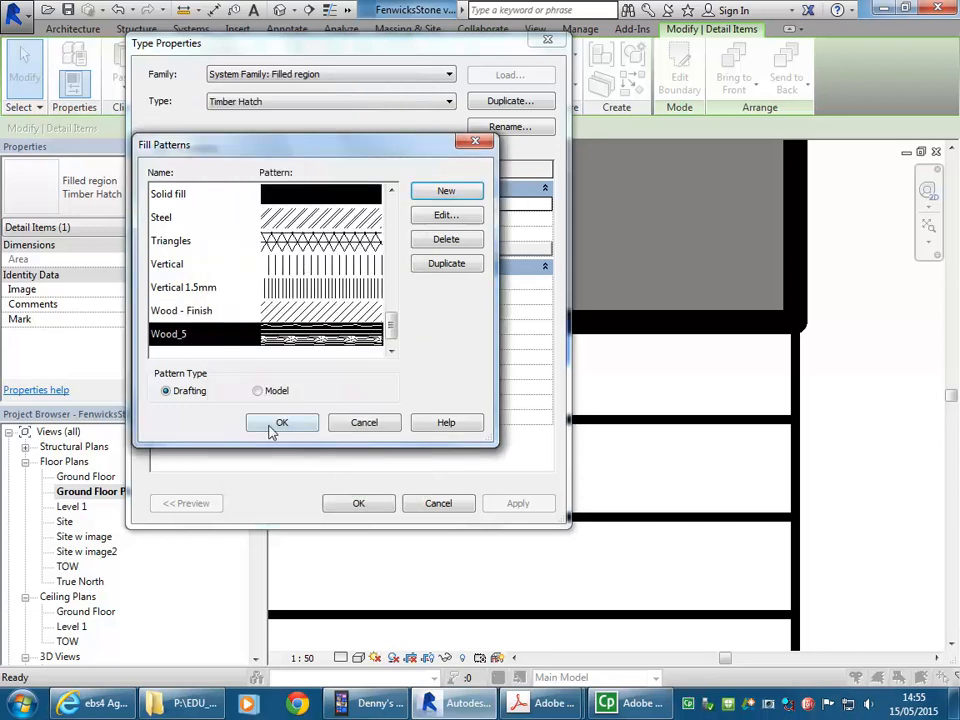
left_click(278, 424)
left_click(357, 503)
- Inspect how the rescaled Wood_5 fill displays in the small filled regions at the upper and lower wall piers
left_click(512, 466)
scroll(512, 466, "down", 5)
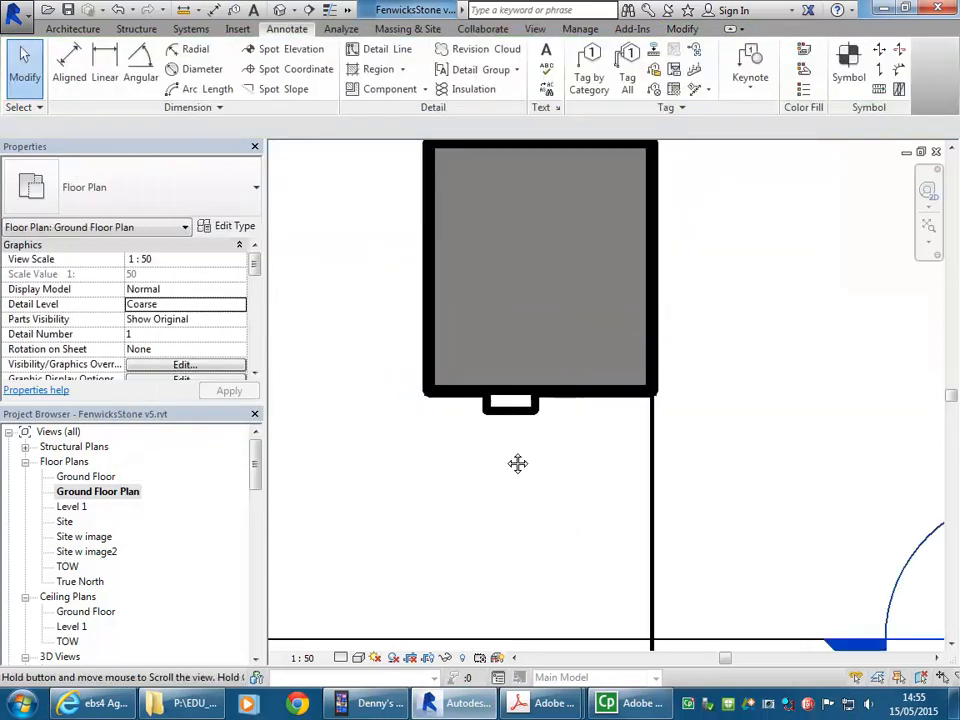
middle_click_drag(512, 466, 454, 302)
scroll(453, 465, "down", 2)
middle_click_drag(455, 475, 439, 319)
scroll(443, 550, "down", 3)
middle_click_drag(443, 550, 422, 298)
scroll(428, 431, "up", 8)
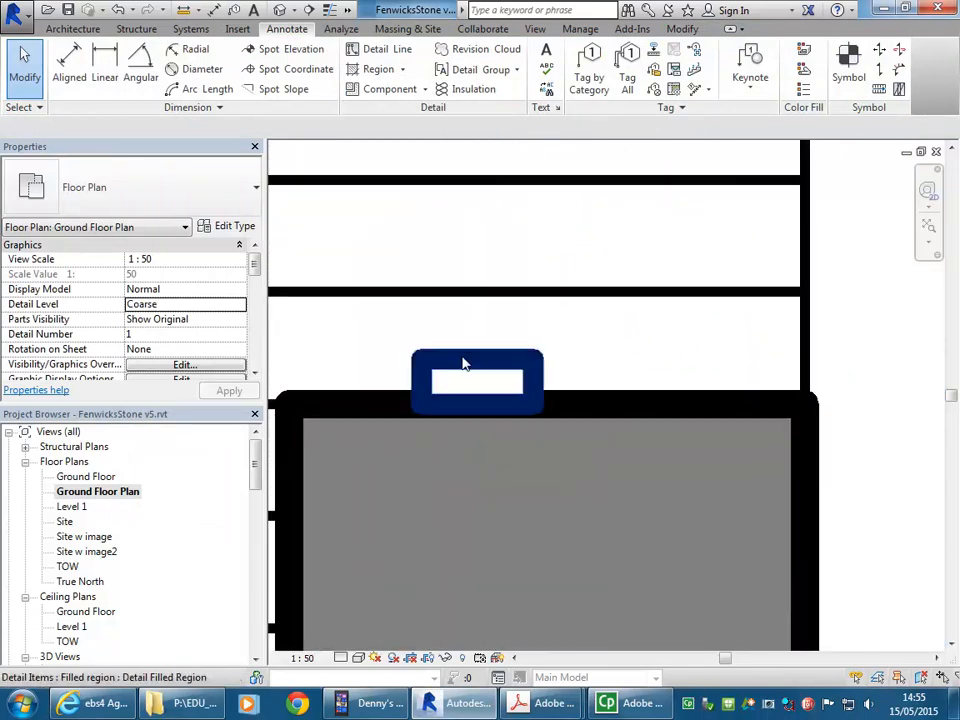
left_click(463, 364)
scroll(465, 362, "down", 2)
middle_click_drag(467, 362, 396, 437)
key("Escape")
scroll(366, 394, "down", 4)
middle_click_drag(366, 394, 450, 374)
scroll(450, 374, "up", 3)
scroll(471, 435, "up", 2)
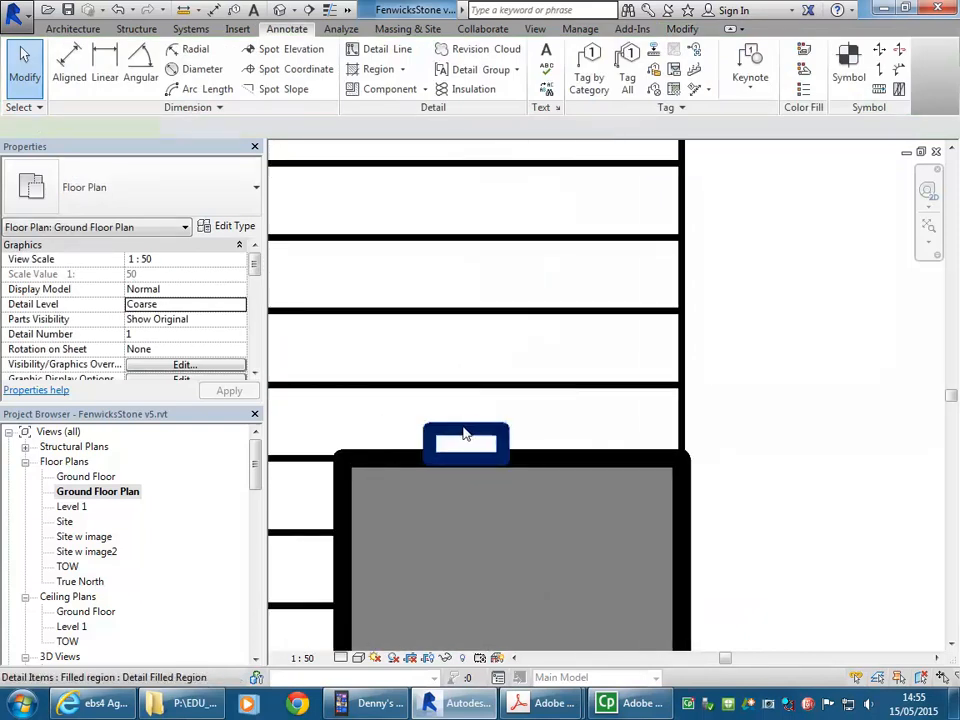
- Change the Ground Floor Plan's view scale to 1:20 and check the timber fill in the pier regions
left_click(466, 436)
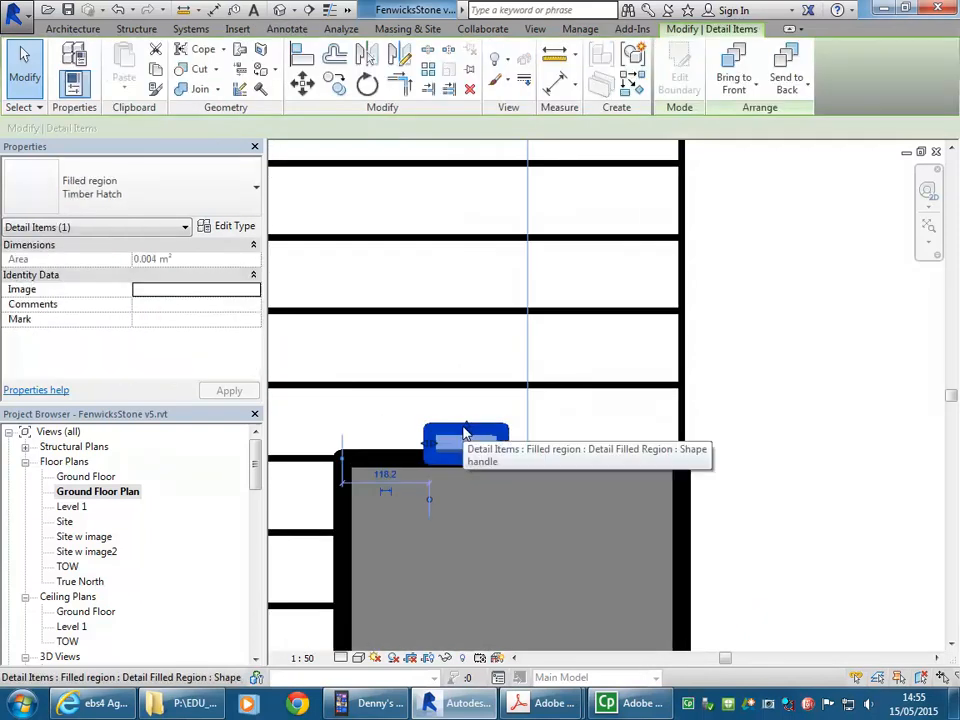
left_click(302, 658)
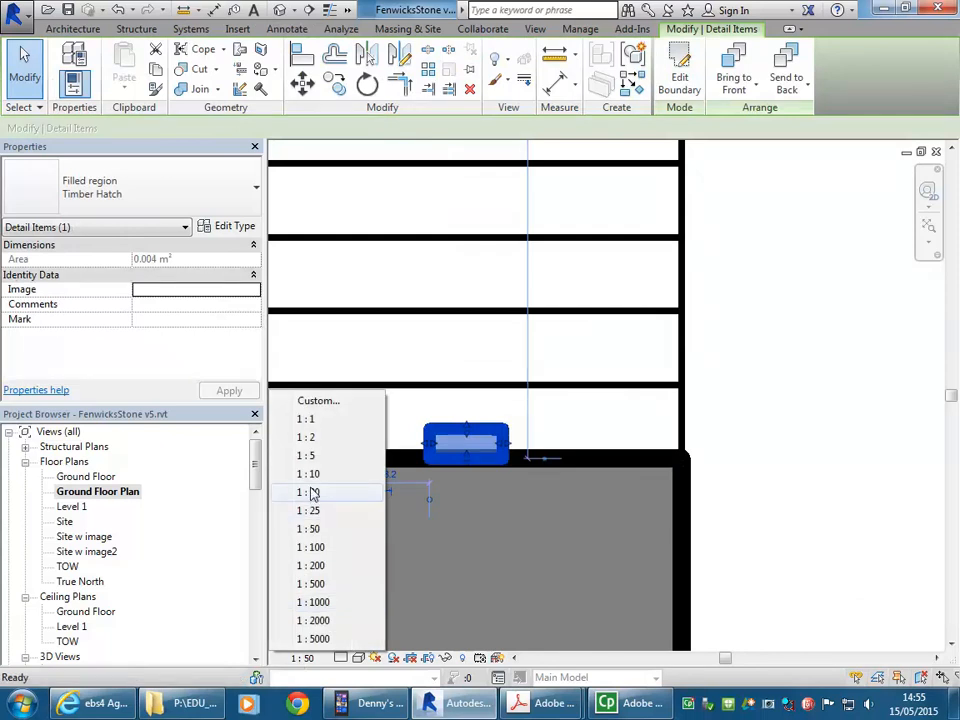
left_click(313, 493)
scroll(568, 424, "down", 3)
scroll(551, 407, "down", 3)
scroll(463, 259, "up", 5)
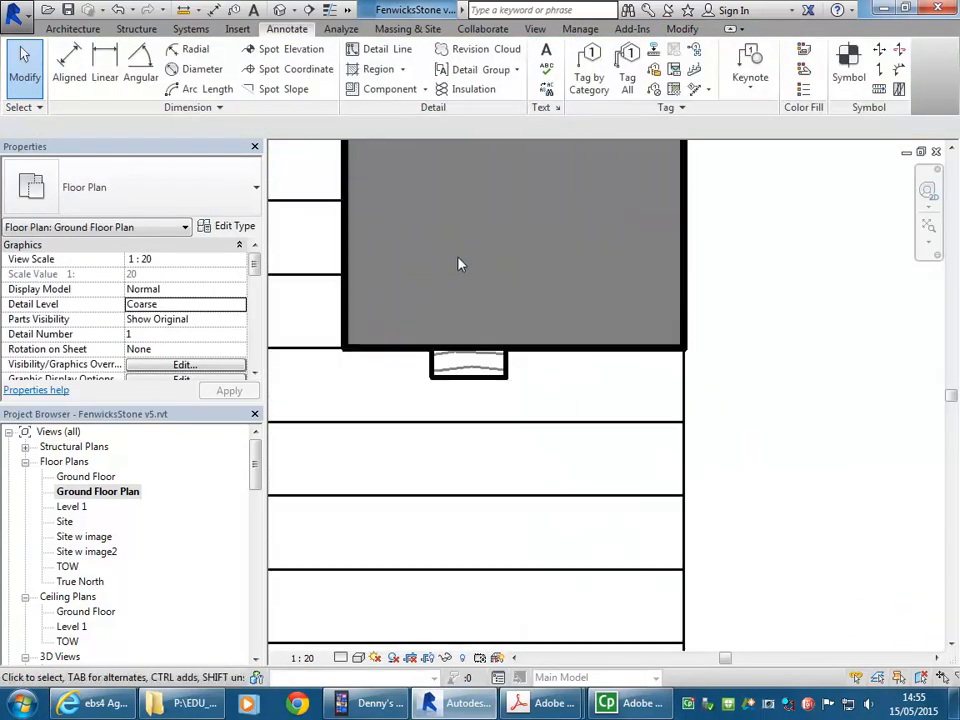
scroll(458, 264, "down", 6)
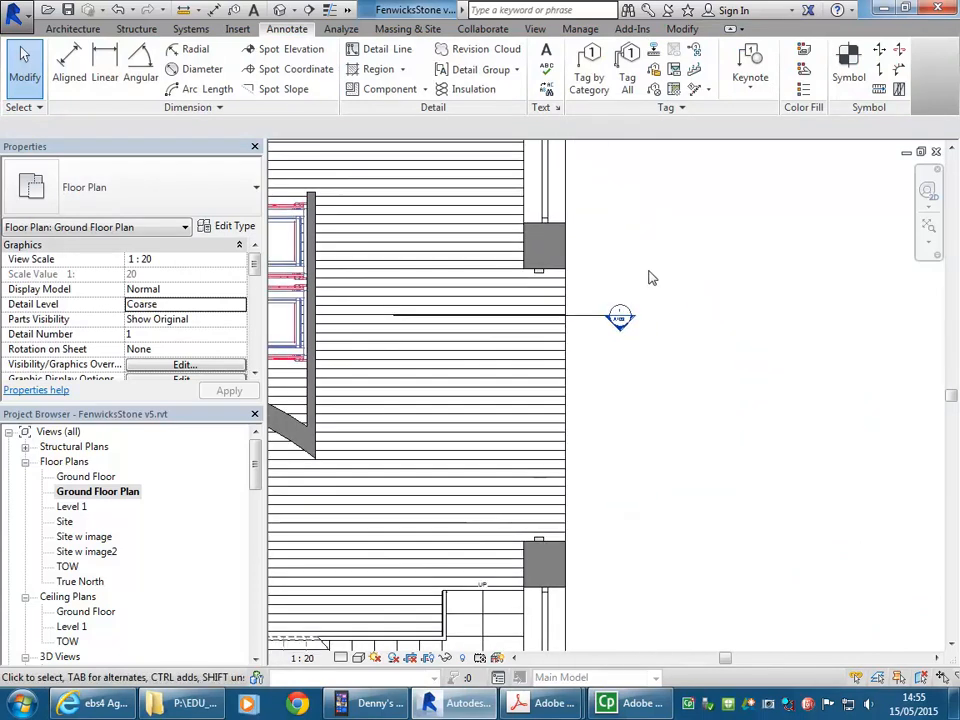
- Draw a vertical 0.25 pen detail line across the entrance opening, joining the corners of the upper and lower filled regions
middle_click_drag(651, 337, 686, 332)
scroll(686, 332, "up", 1)
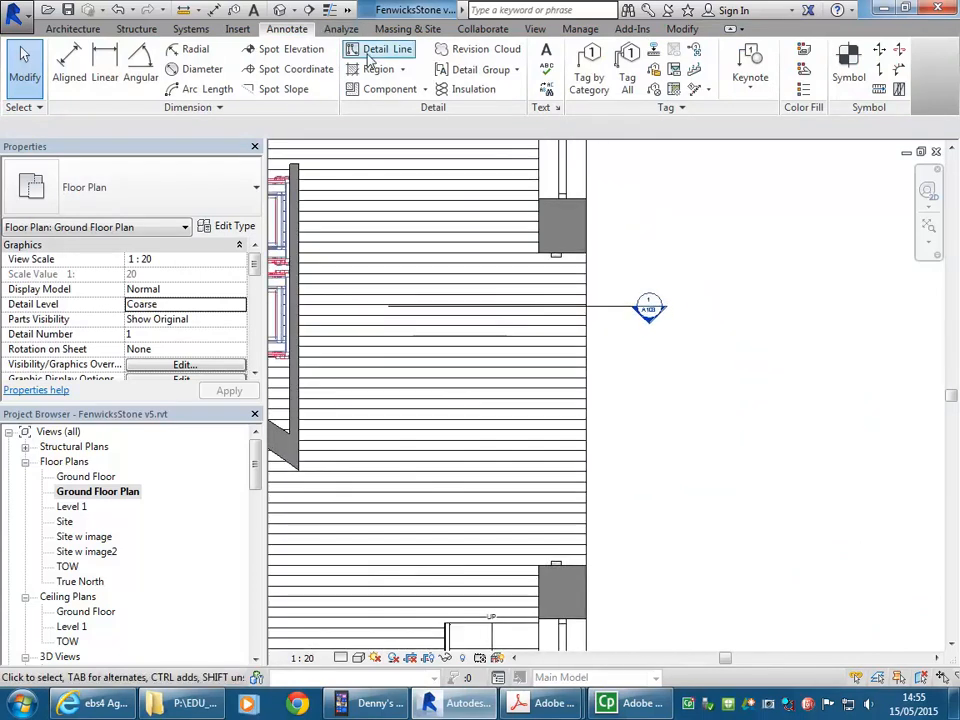
left_click(368, 49)
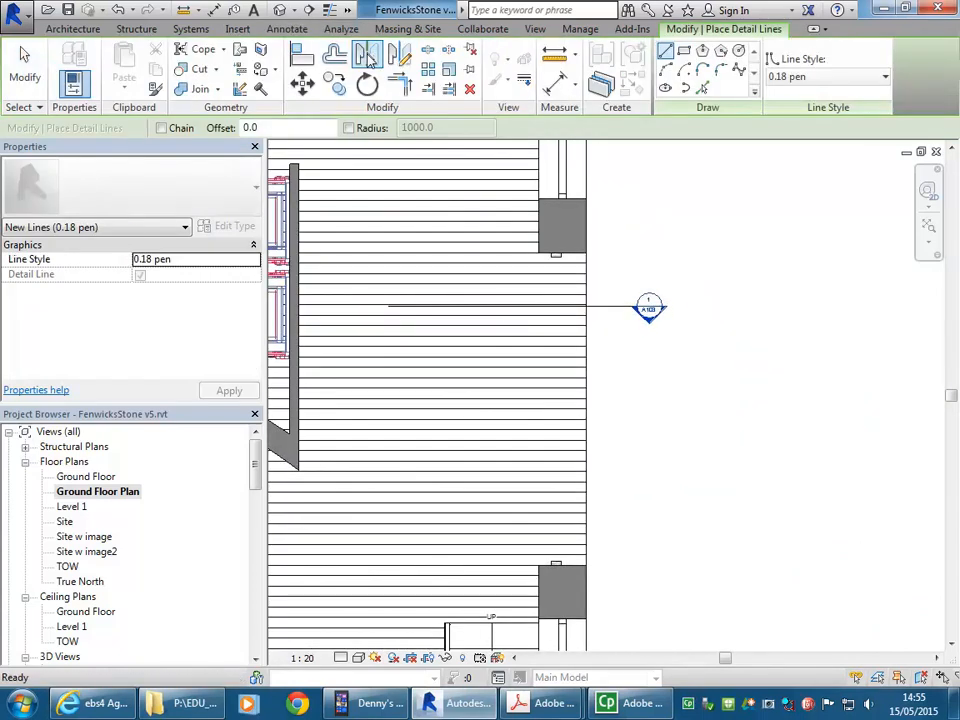
left_click(818, 79)
scroll(800, 214, "up", 1)
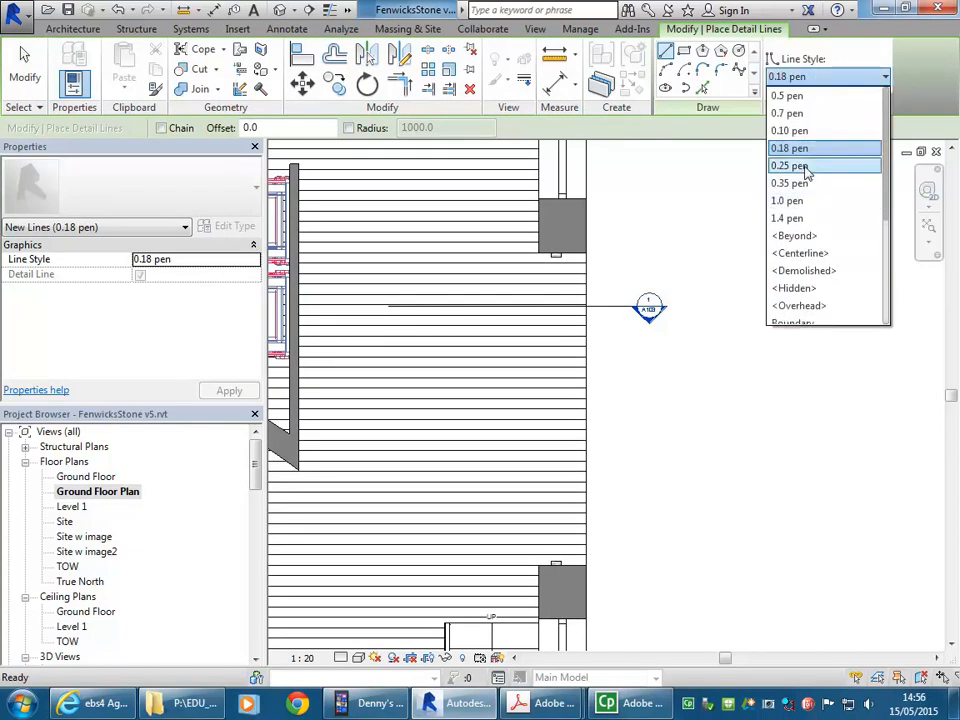
left_click(806, 166)
scroll(514, 250, "up", 6)
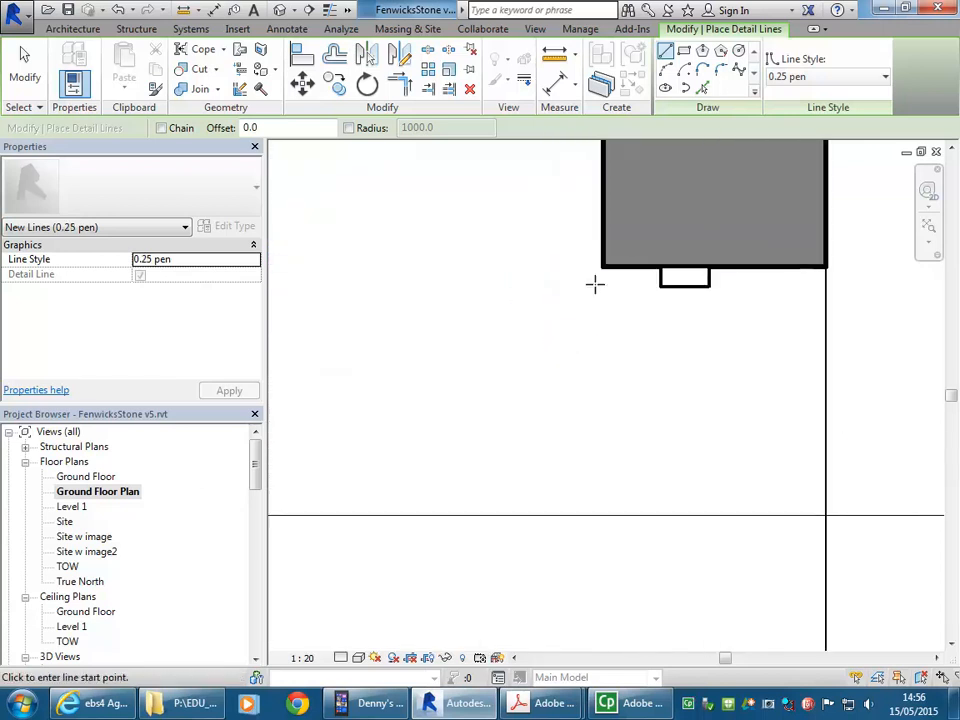
left_click(664, 289)
scroll(660, 288, "down", 8)
middle_click_drag(645, 355, 636, 207)
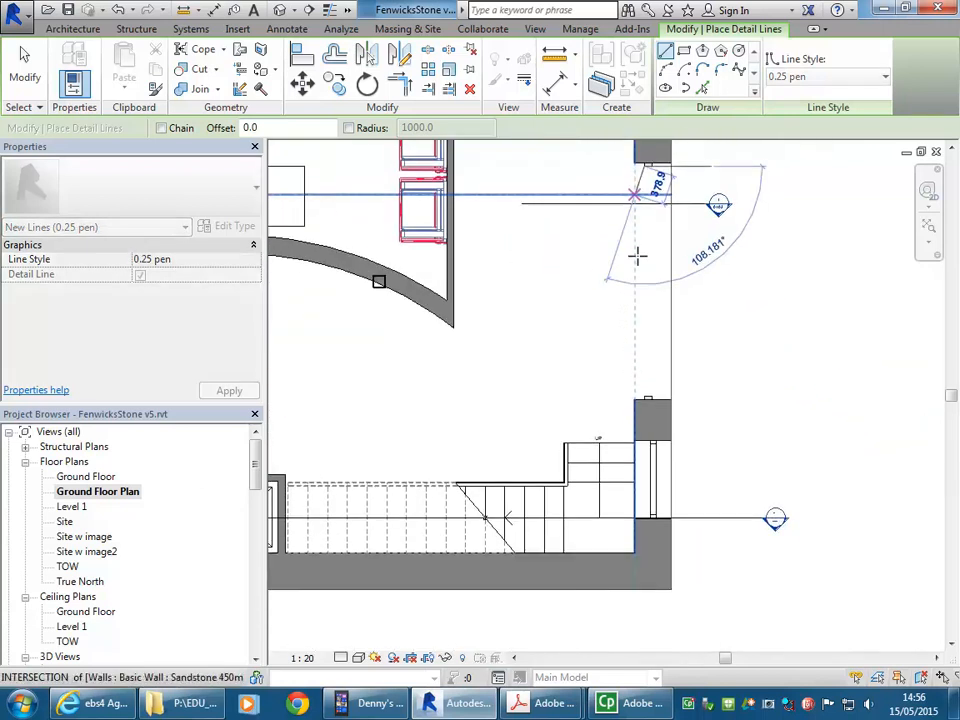
scroll(639, 368, "up", 2)
scroll(655, 410, "up", 3)
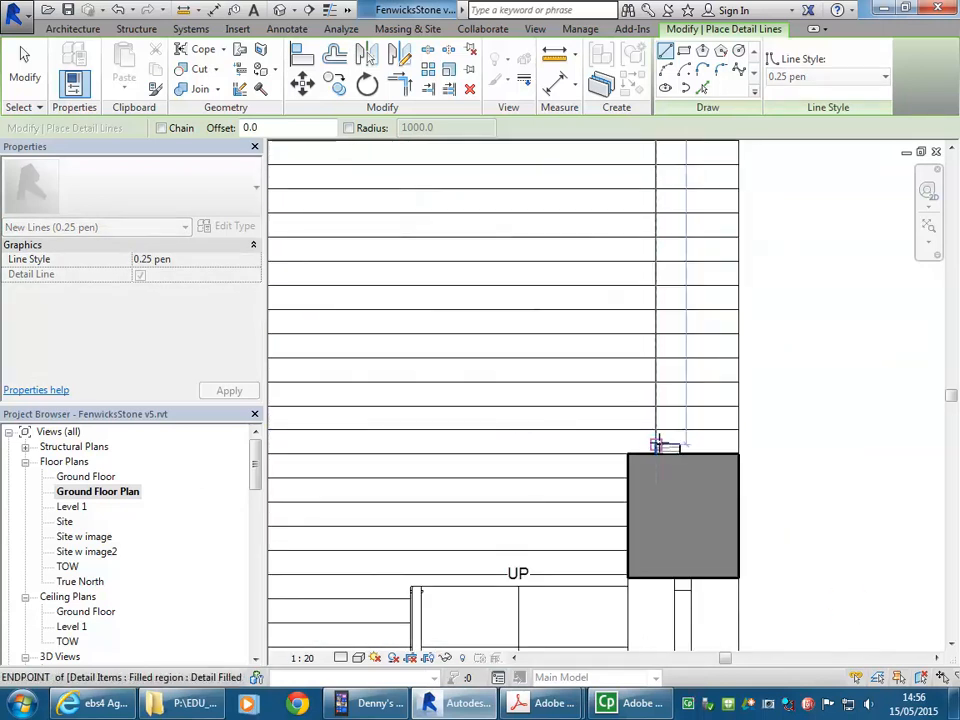
left_click(656, 445)
- Draw a detail line from the upper filled region's corner down to the midpoint of the full-width line, about 1460 mm long
scroll(549, 280, "down", 4)
middle_click_drag(550, 272, 522, 460)
middle_click_drag(600, 255, 558, 410)
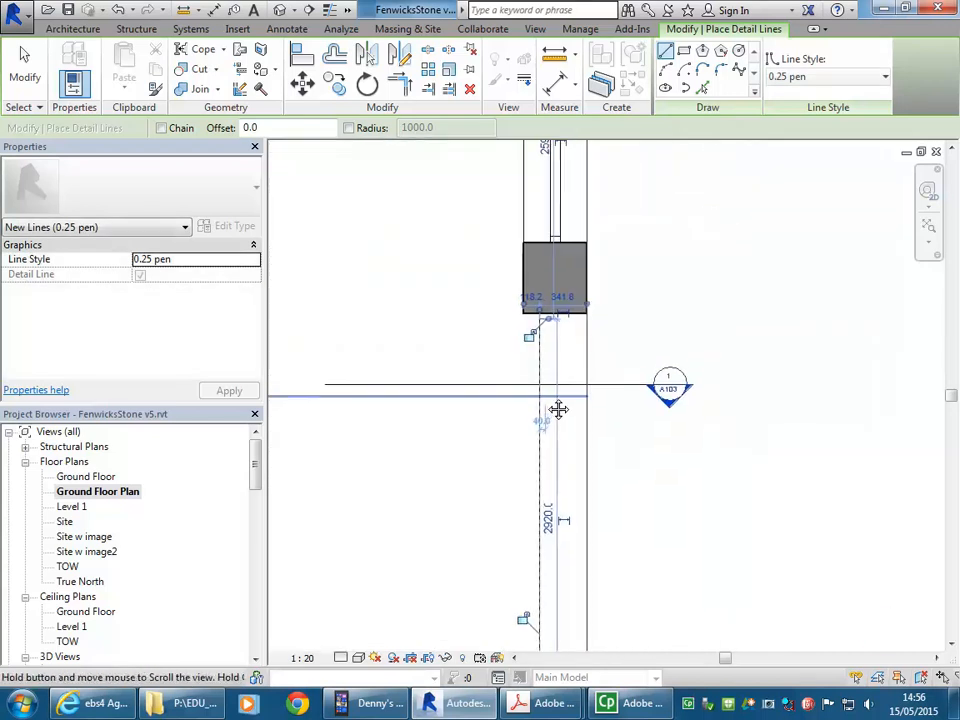
scroll(538, 300, "up", 5)
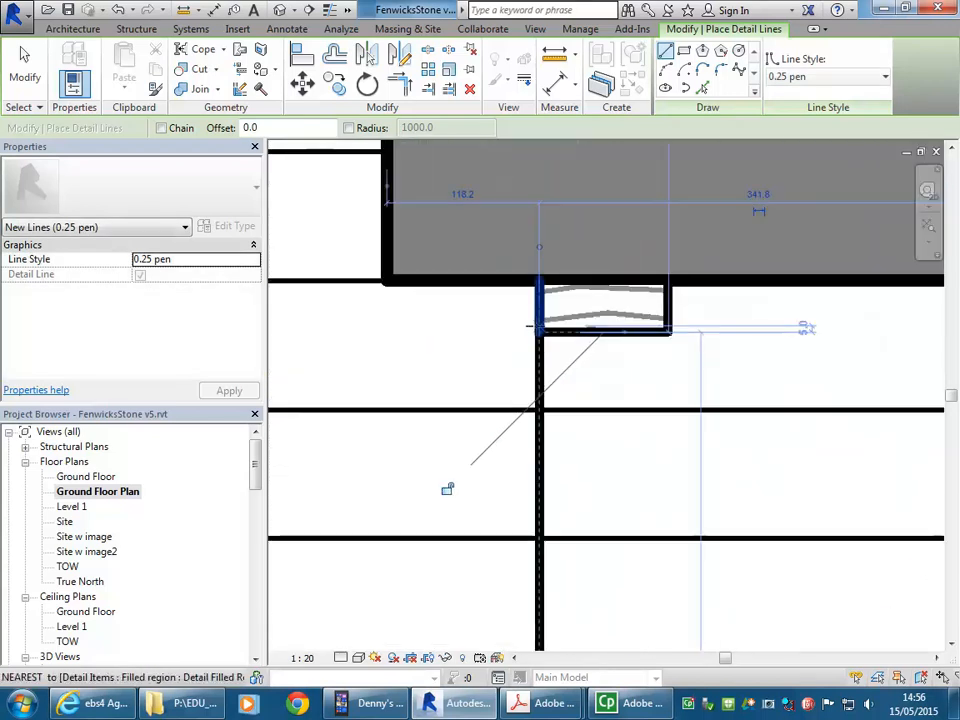
left_click(539, 333)
scroll(540, 380, "down", 6)
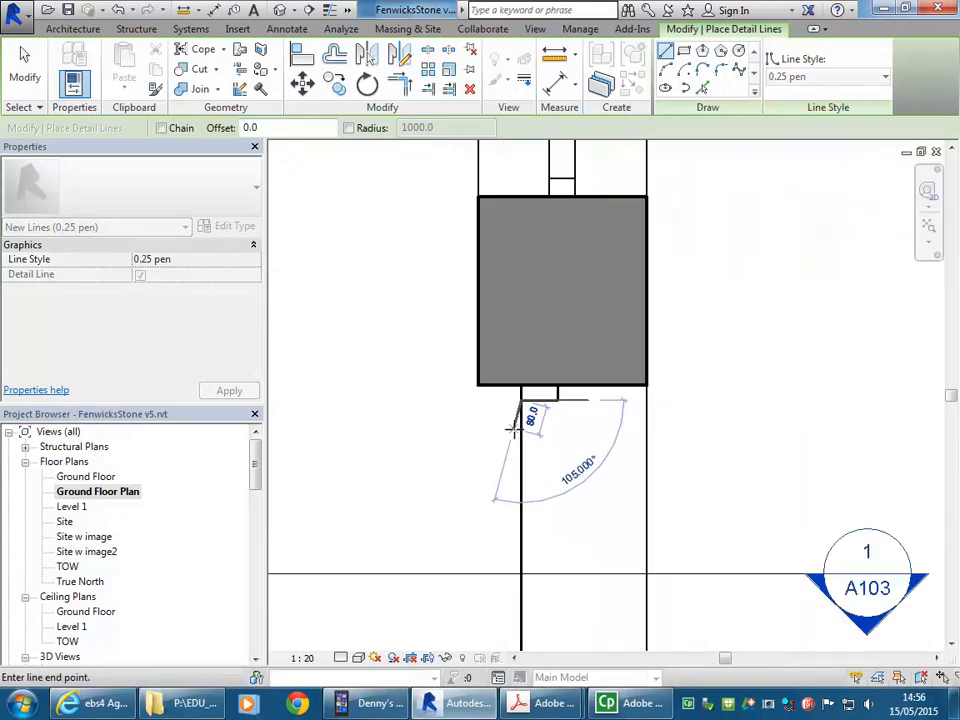
scroll(547, 390, "up", 2)
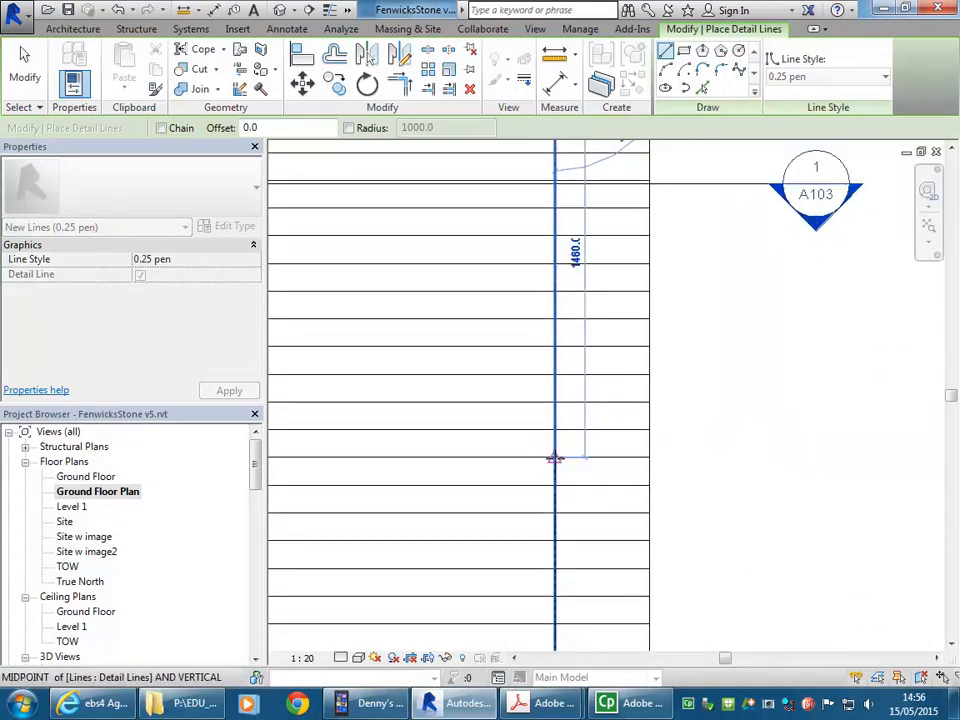
left_click(555, 458)
right_click(424, 358)
left_click(467, 368)
right_click(450, 363)
left_click(491, 373)
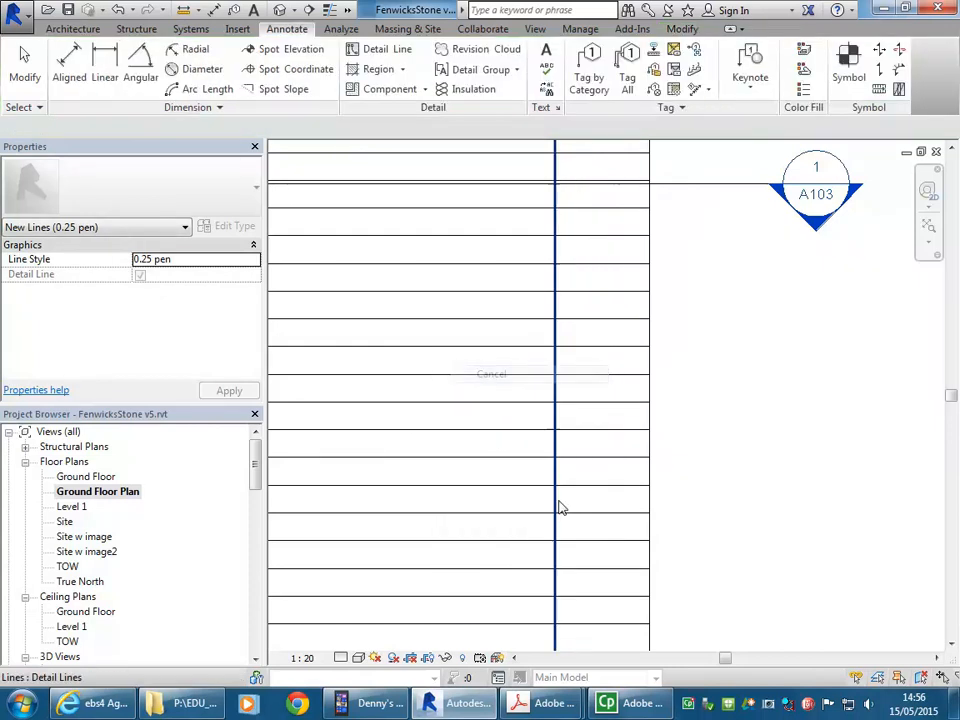
- Delete the full-width detail line and rotate the half-width line 90° clockwise about its upper end, into the room
left_click(557, 503)
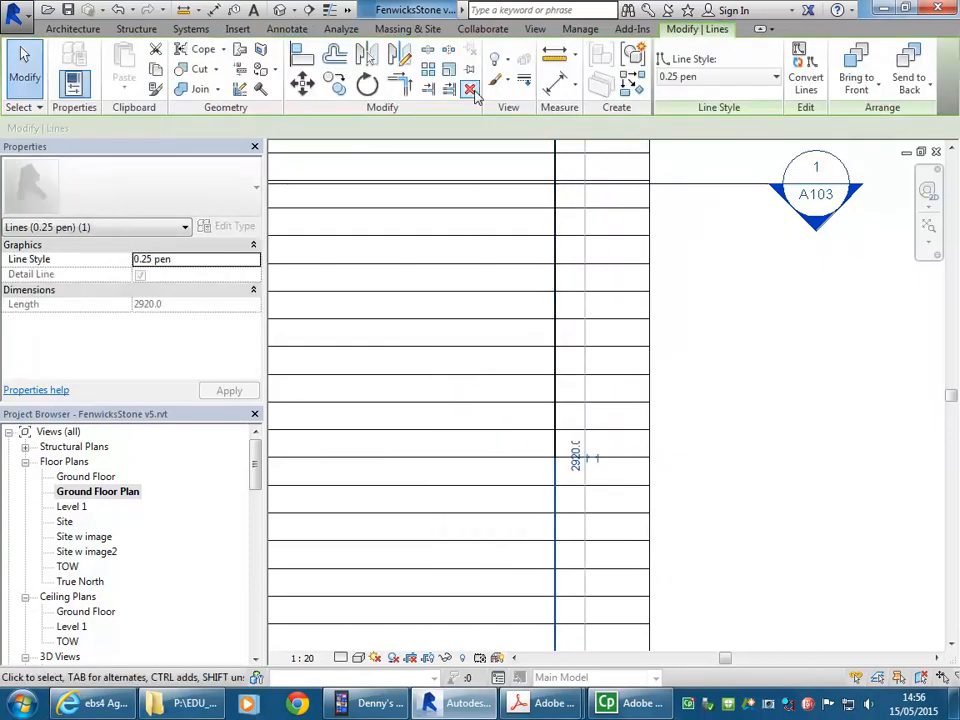
left_click(469, 89)
left_click(553, 392)
scroll(476, 380, "down", 2)
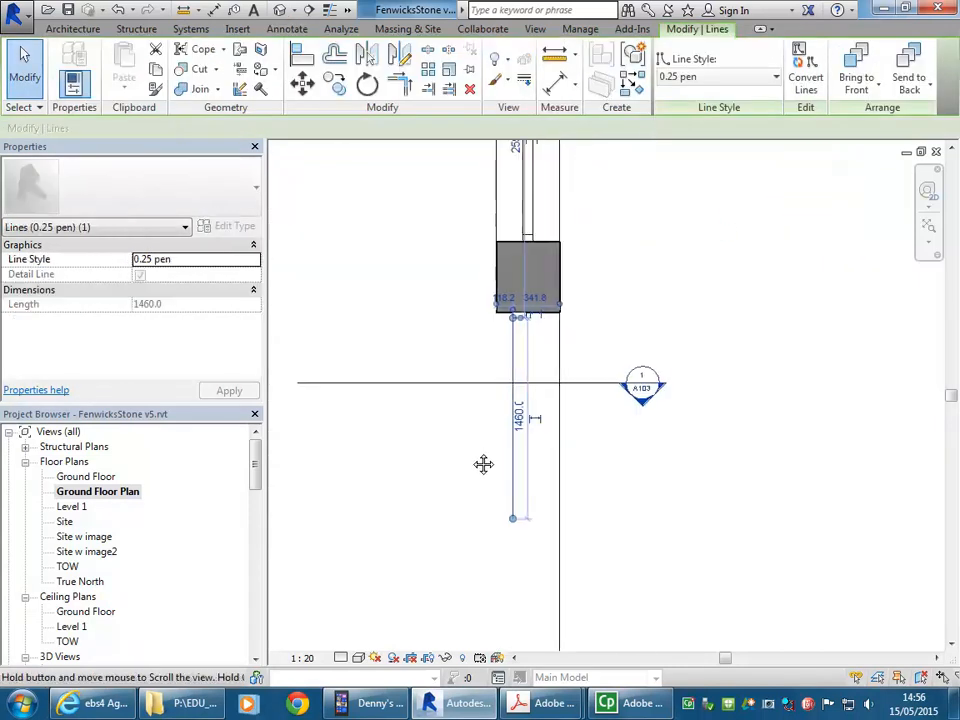
left_click(367, 86)
left_click_drag(519, 425, 520, 312)
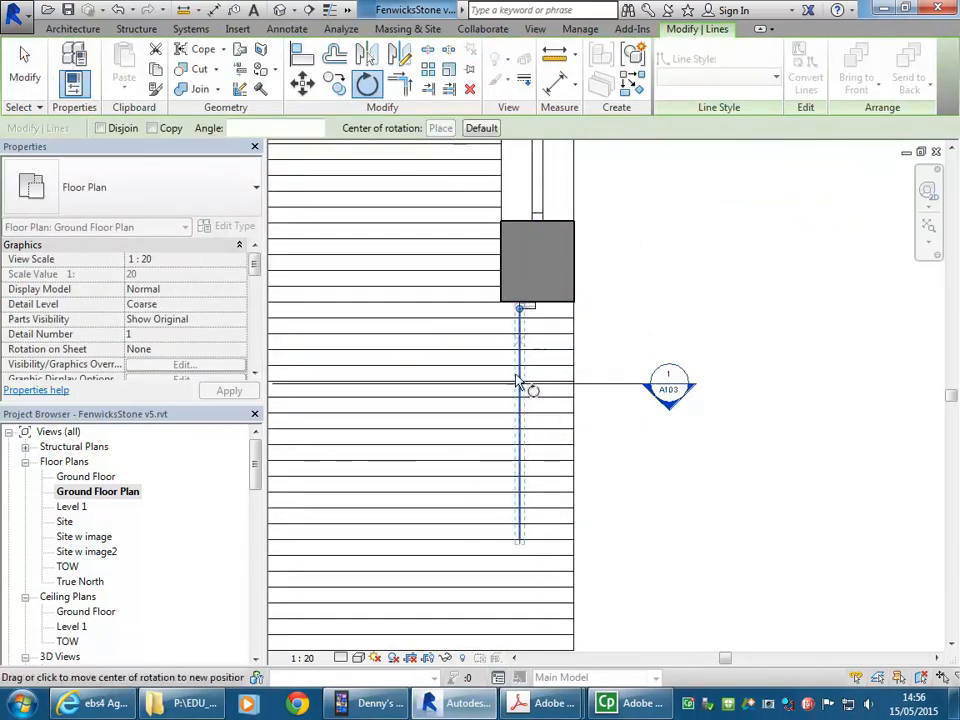
left_click(521, 512)
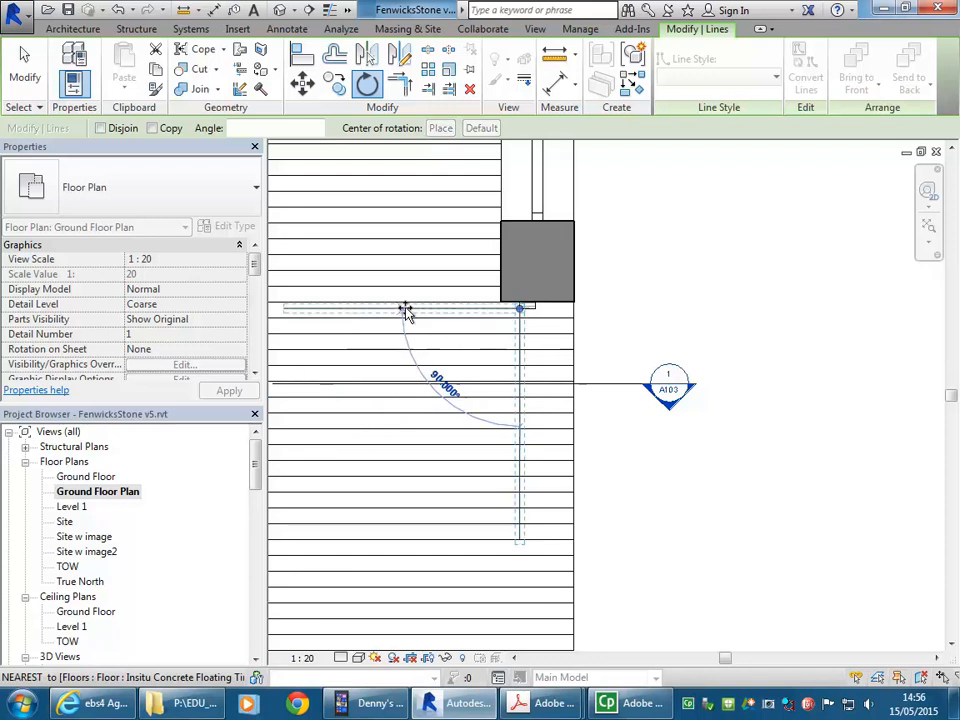
scroll(403, 315, "up", 2)
left_click(427, 315)
- Set the rotated door leaf line's style to 0.35 pen
scroll(532, 380, "down", 1)
scroll(532, 380, "down", 2)
left_click(718, 82)
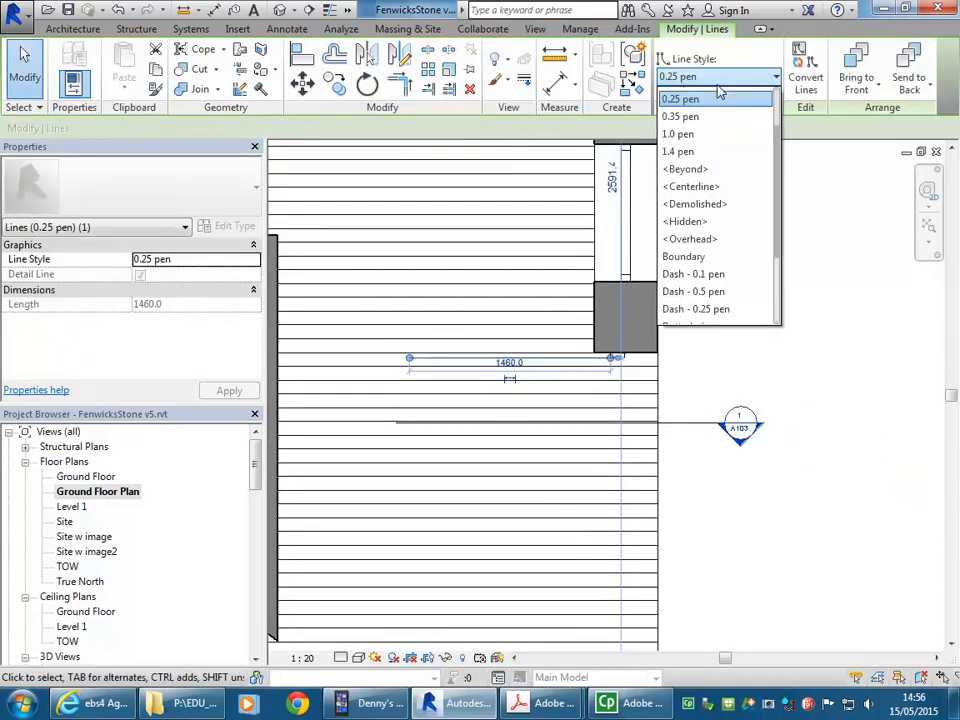
left_click(700, 115)
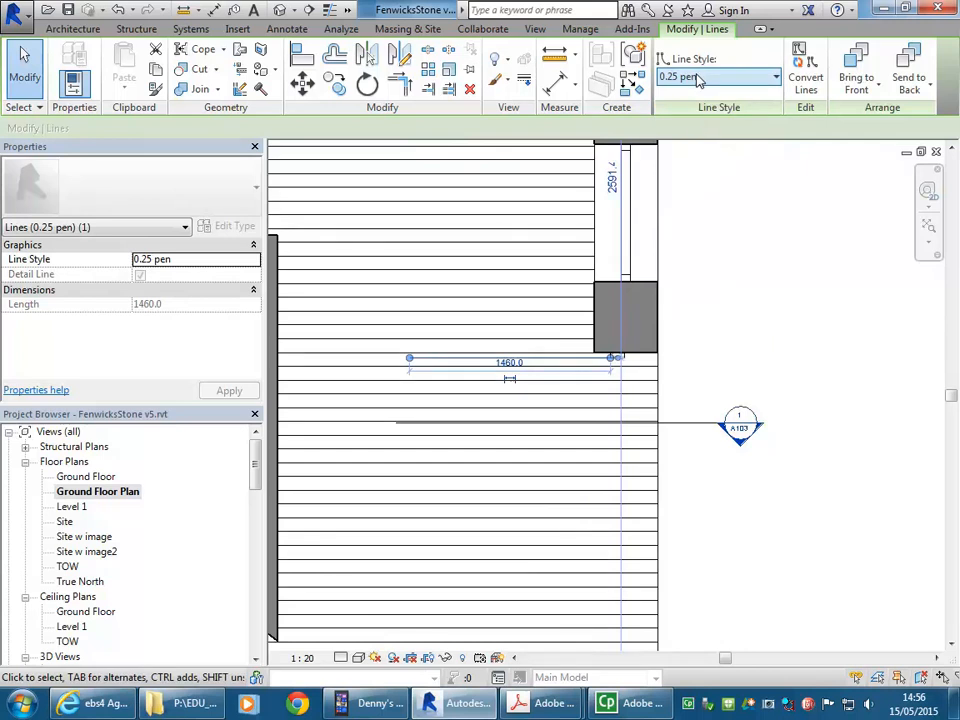
left_click(697, 78)
left_click(692, 118)
scroll(441, 339, "up", 4)
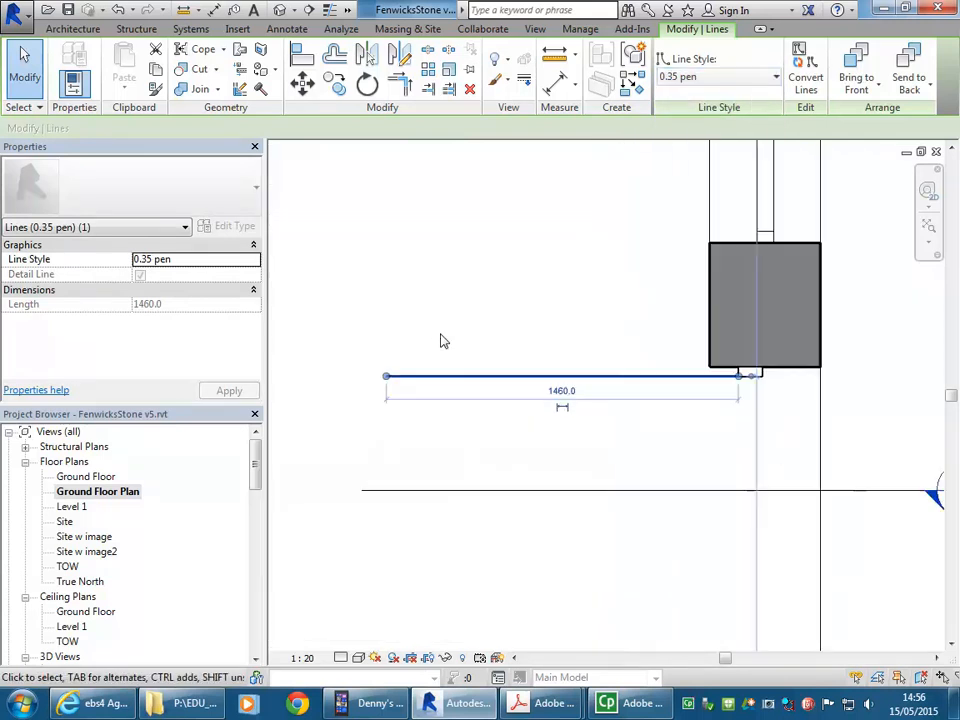
scroll(491, 329, "down", 3)
key("Escape")
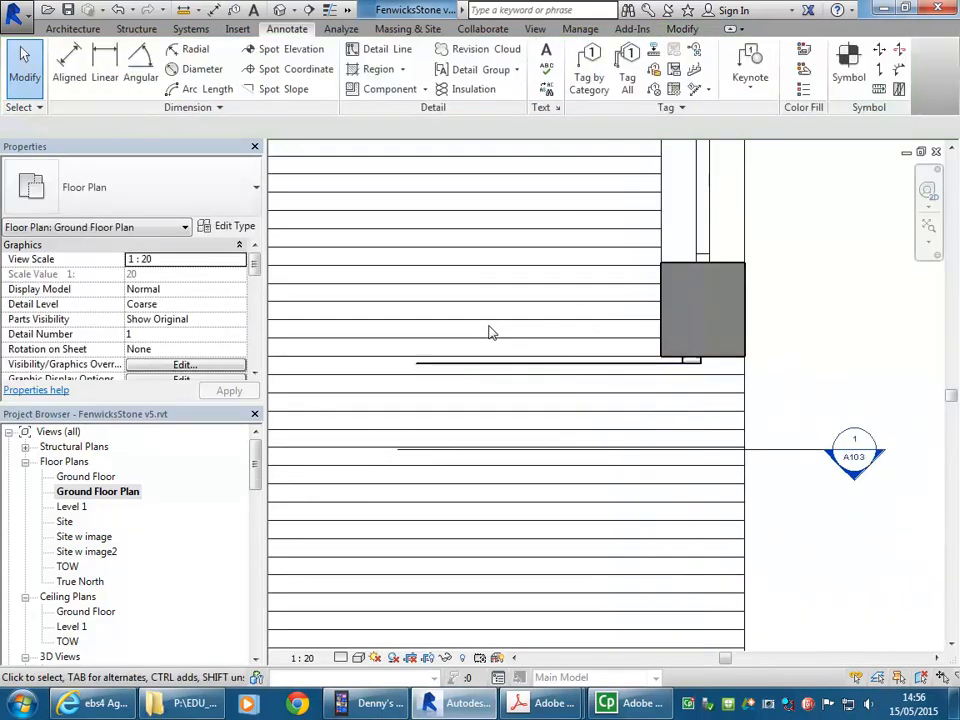
- Start a centre-and-ends arc detail line with the line style set to 0.10 pen
left_click(380, 48)
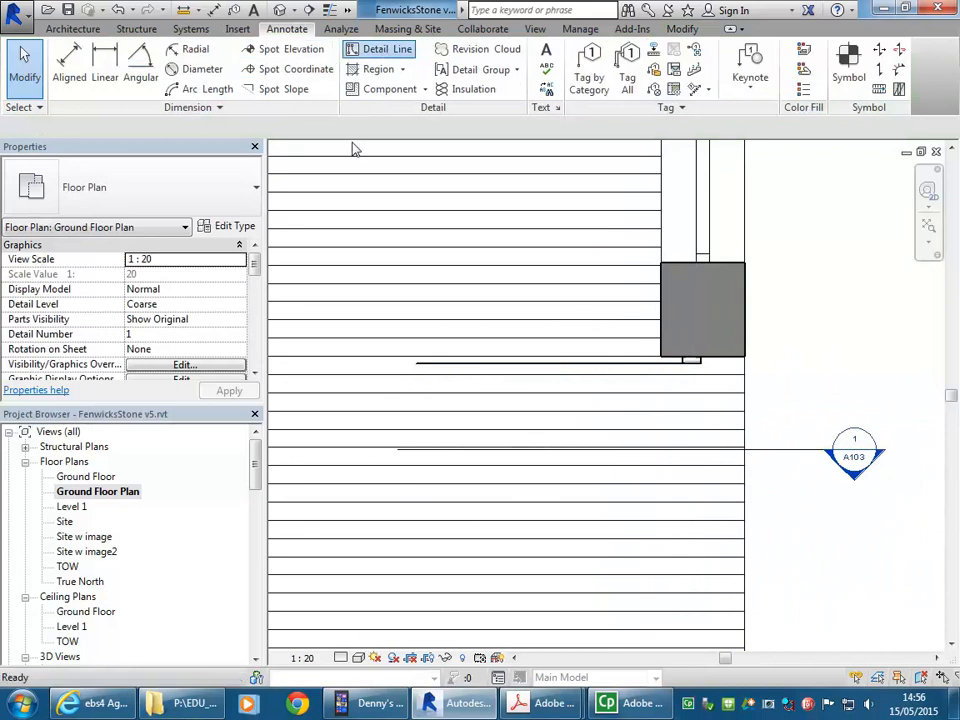
left_click(365, 180)
left_click(827, 78)
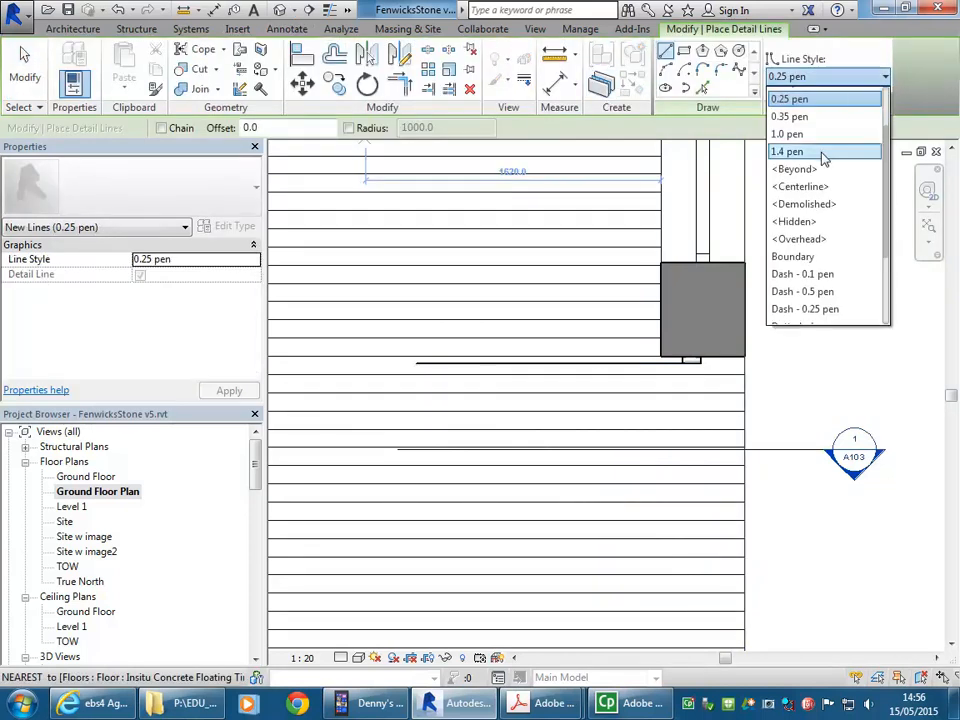
scroll(799, 199, "up", 2)
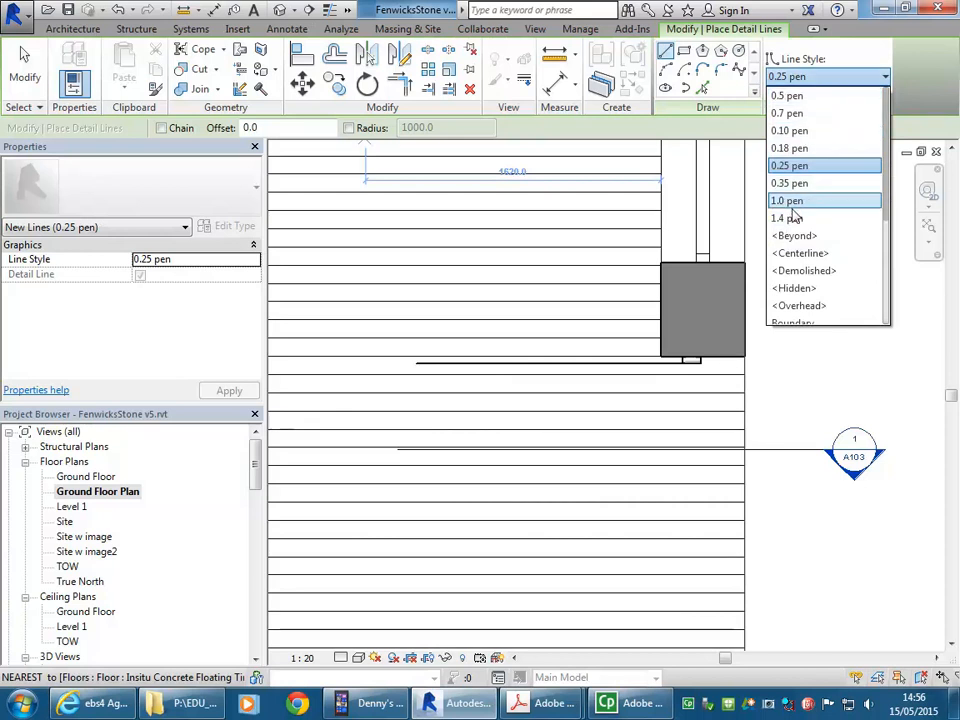
left_click(806, 131)
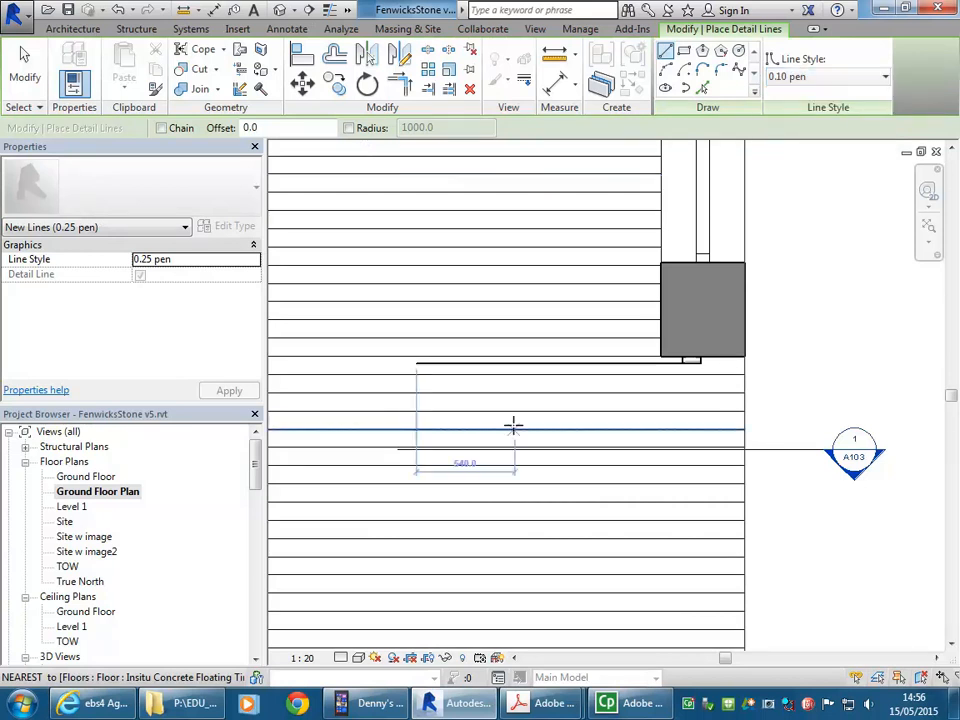
left_click(685, 71)
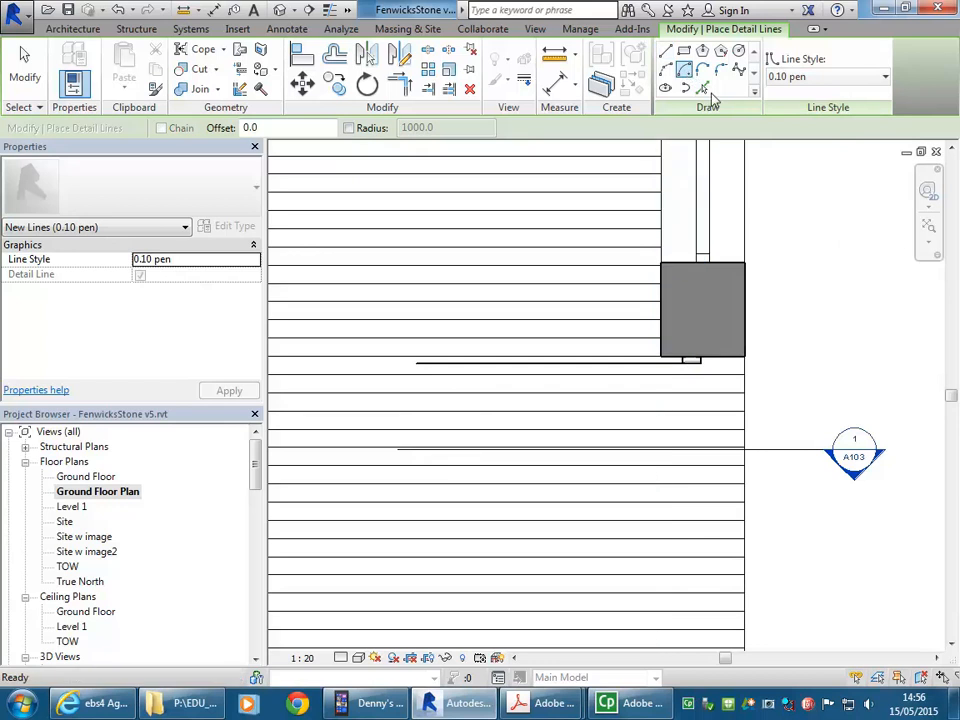
left_click(416, 362)
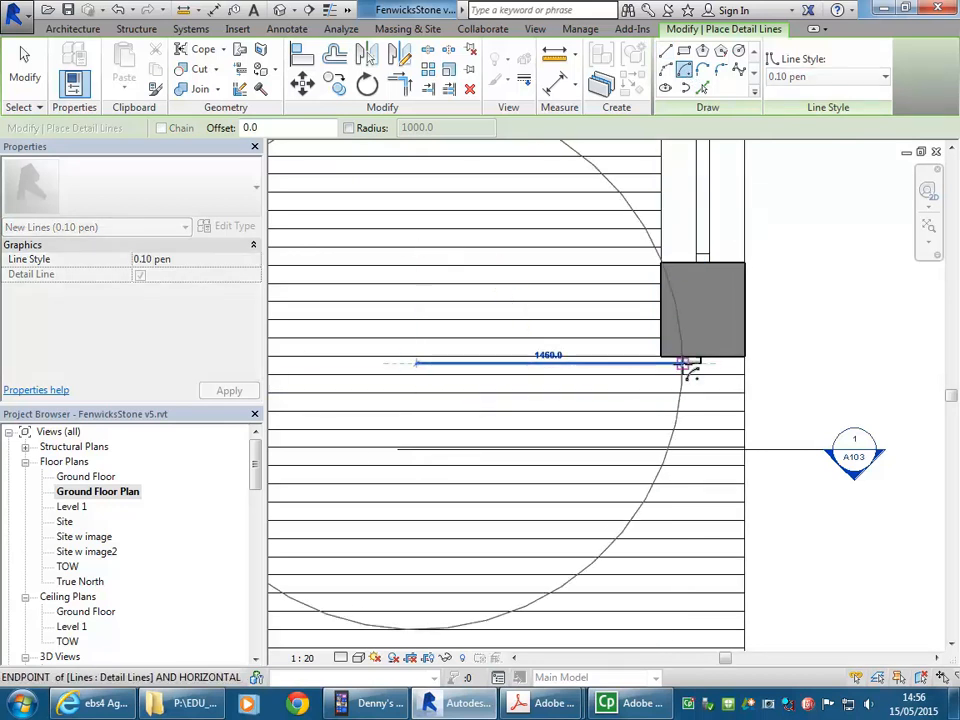
right_click(557, 329)
left_click(590, 337)
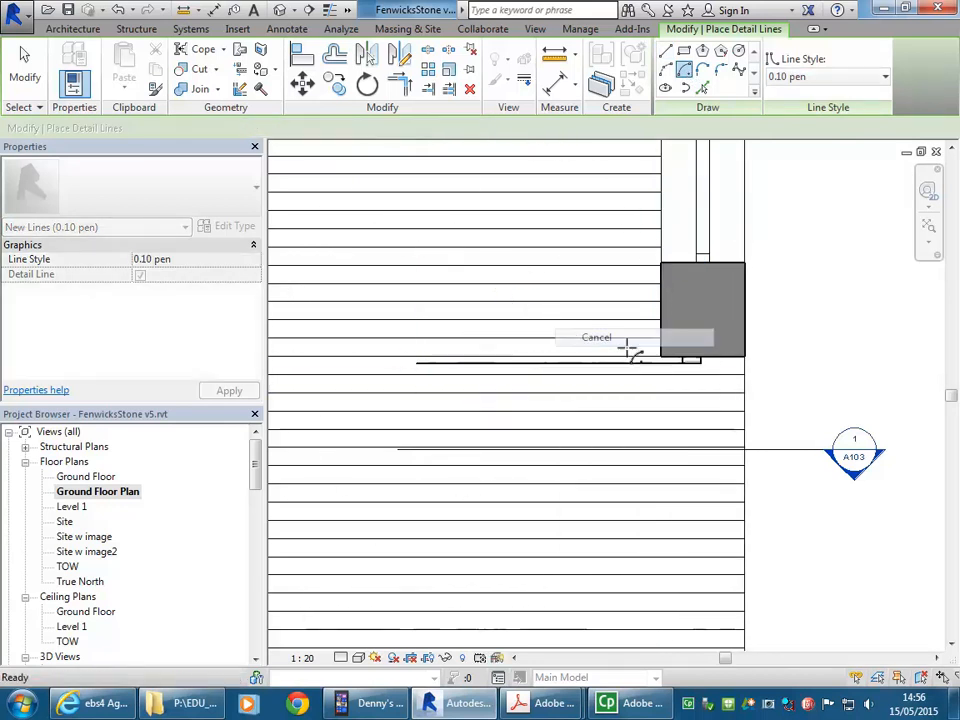
- Draw the 90° door swing arc centred on the leaf's hinge end, radius 1460, from the leaf's free end to the middle of the opening
left_click(686, 363)
left_click(419, 365)
mouse_move(663, 593)
middle_mouse_down()
mouse_move(671, 396)
mouse_move(680, 432)
middle_mouse_up()
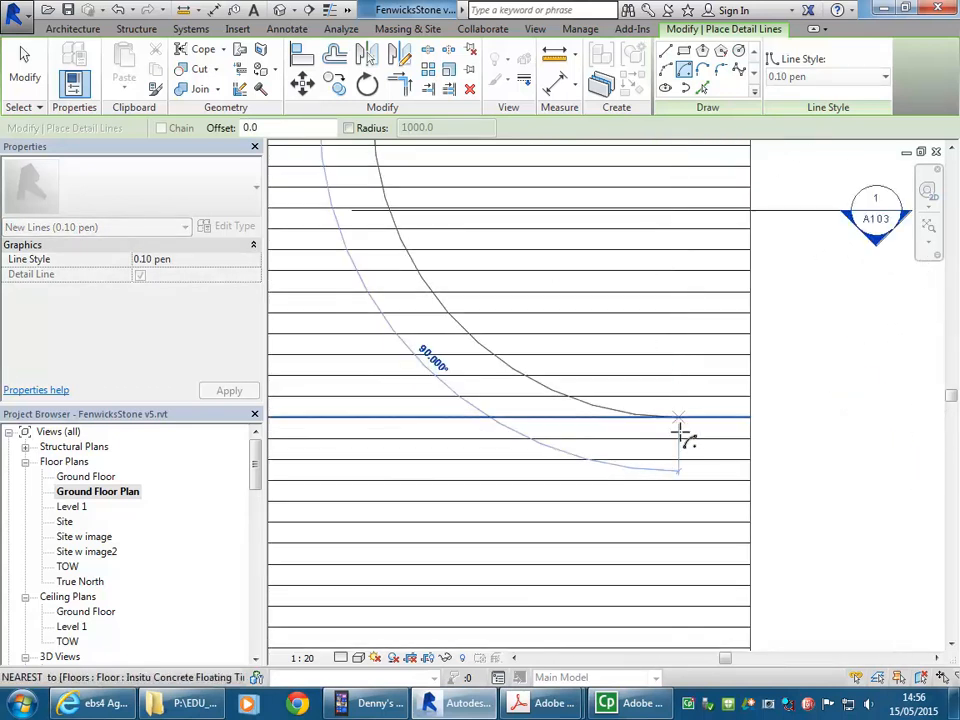
scroll(680, 412, "down", 2)
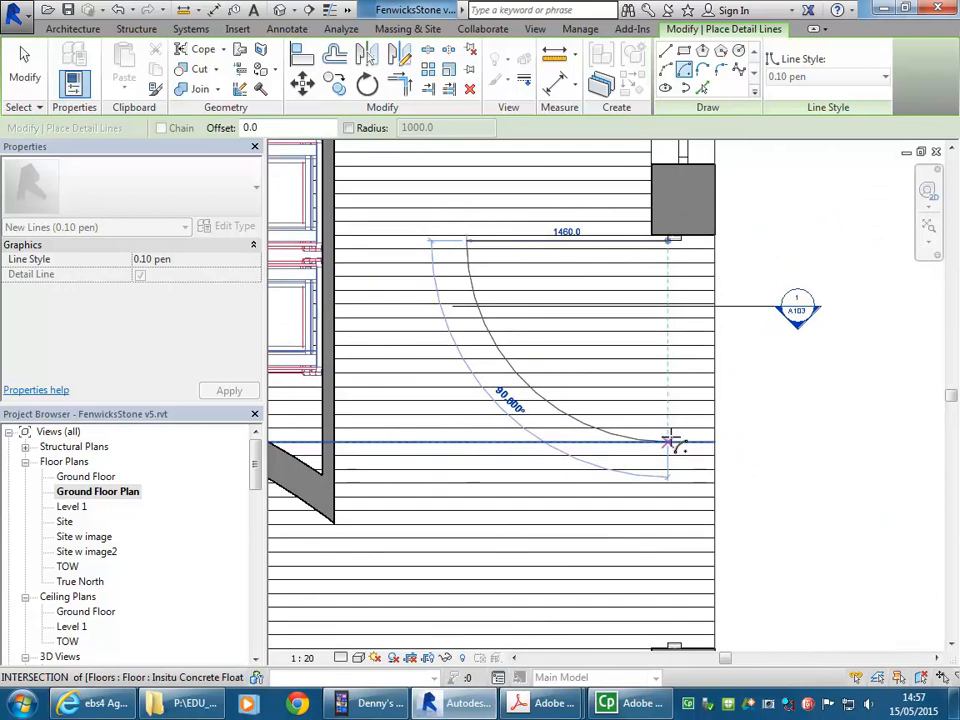
left_click(670, 441)
right_click(795, 377)
left_click(808, 383)
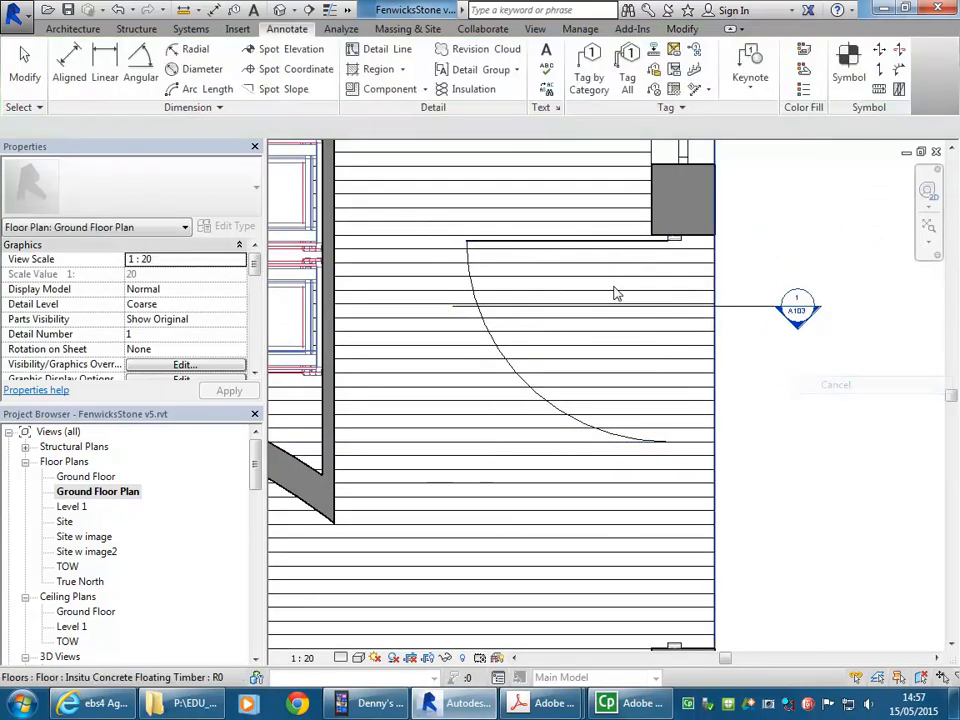
- Mirror a copy of the door leaf line and swing arc about a drawn horizontal axis through the arc's end at mid-opening
left_click(590, 241)
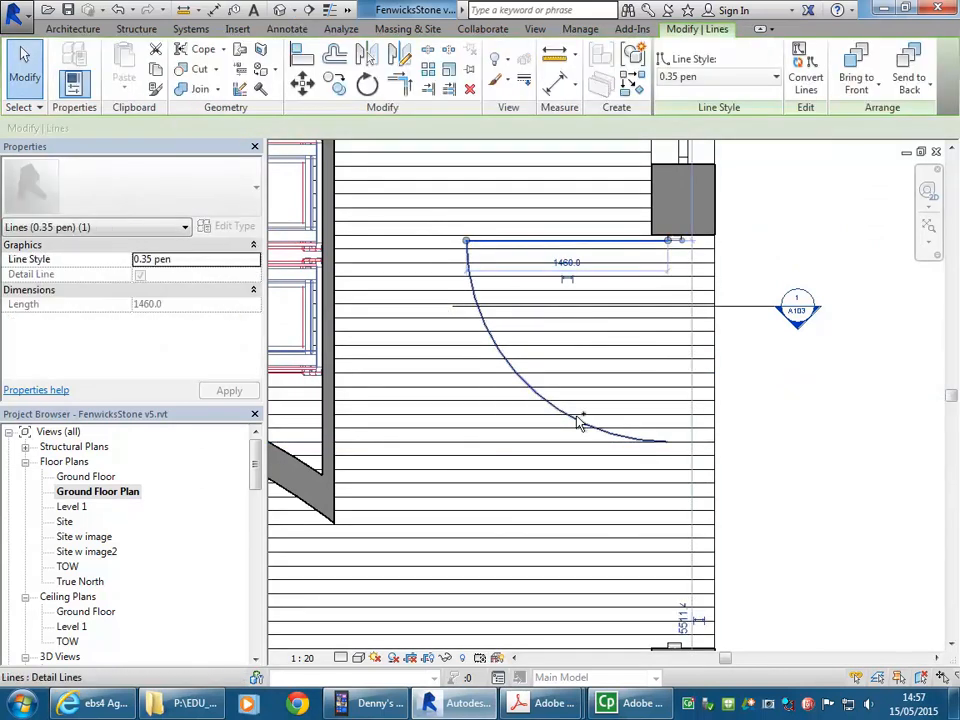
left_click(587, 436, "ctrl")
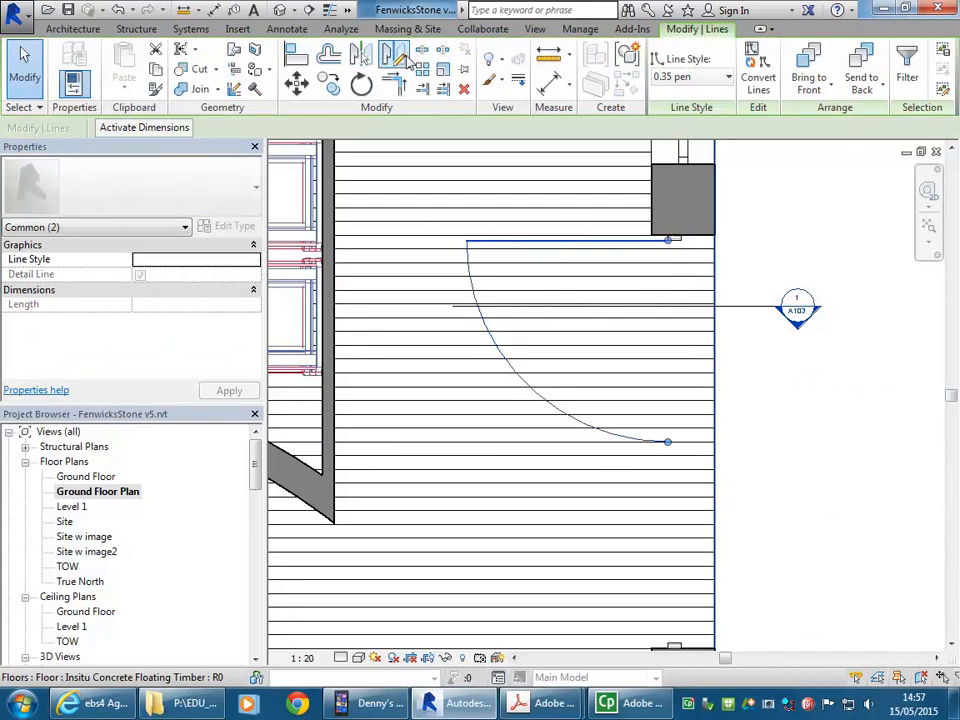
left_click(393, 54)
scroll(655, 443, "up", 5)
scroll(700, 445, "down", 5)
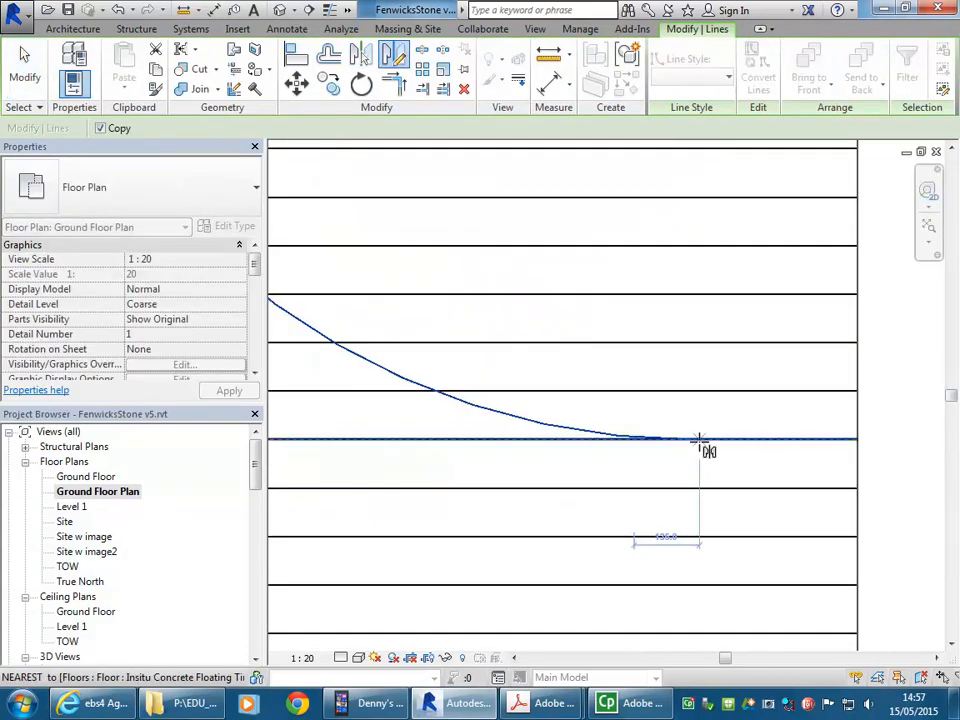
middle_click_drag(591, 435, 514, 420)
scroll(514, 420, "up", 2)
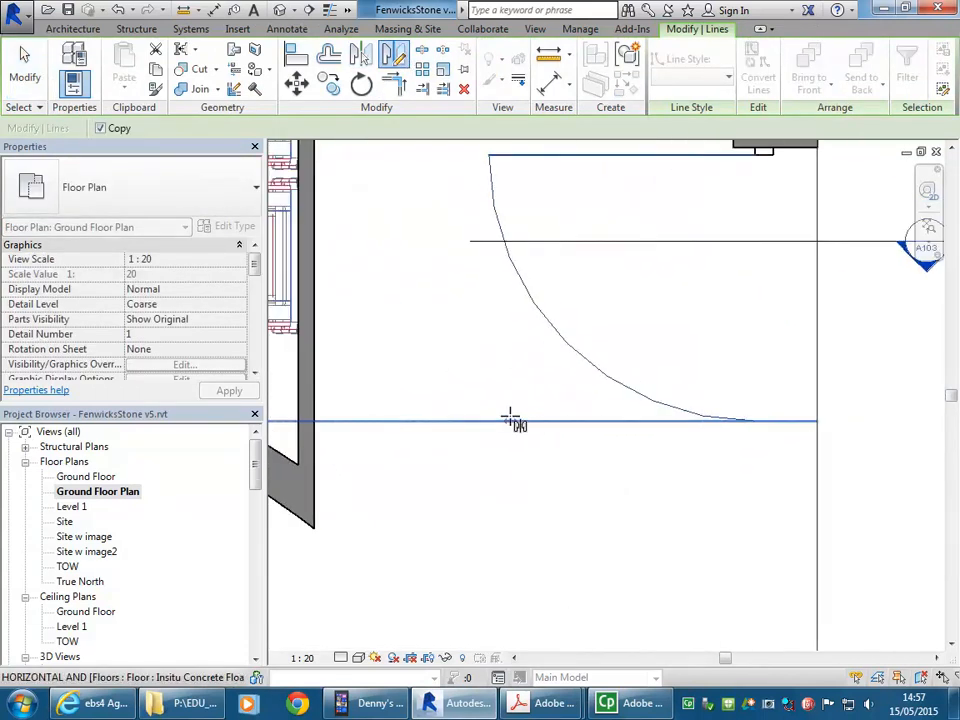
left_click(484, 418)
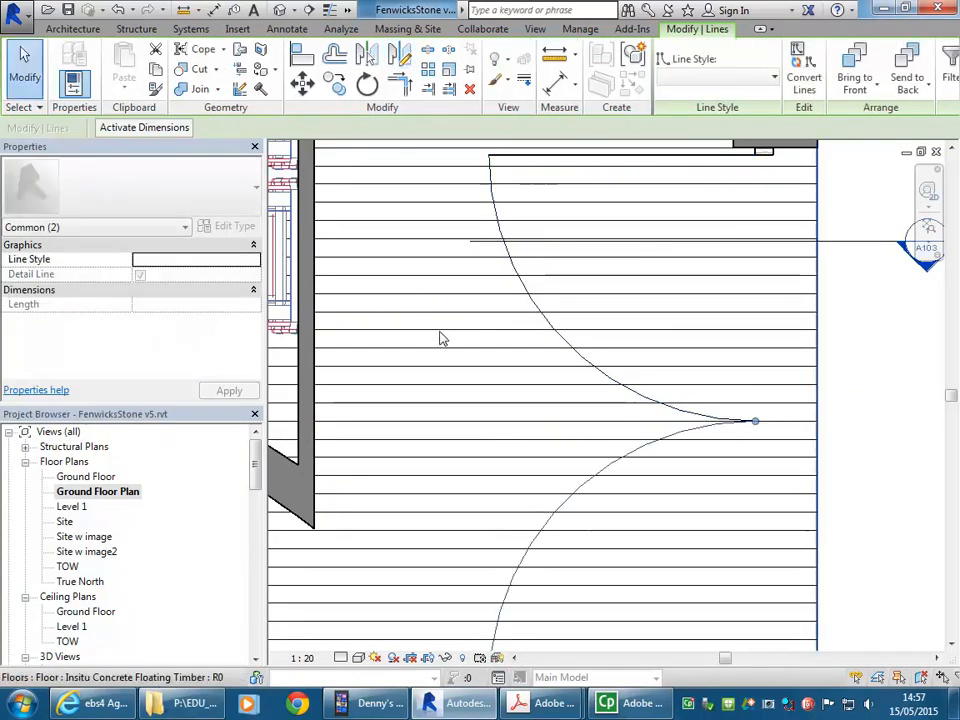
left_click(909, 471)
- Hide the section mark running through the kitchen, toilet and stairs in this view, as an individual element
scroll(834, 442, "down", 2)
middle_click_drag(834, 442, 770, 418)
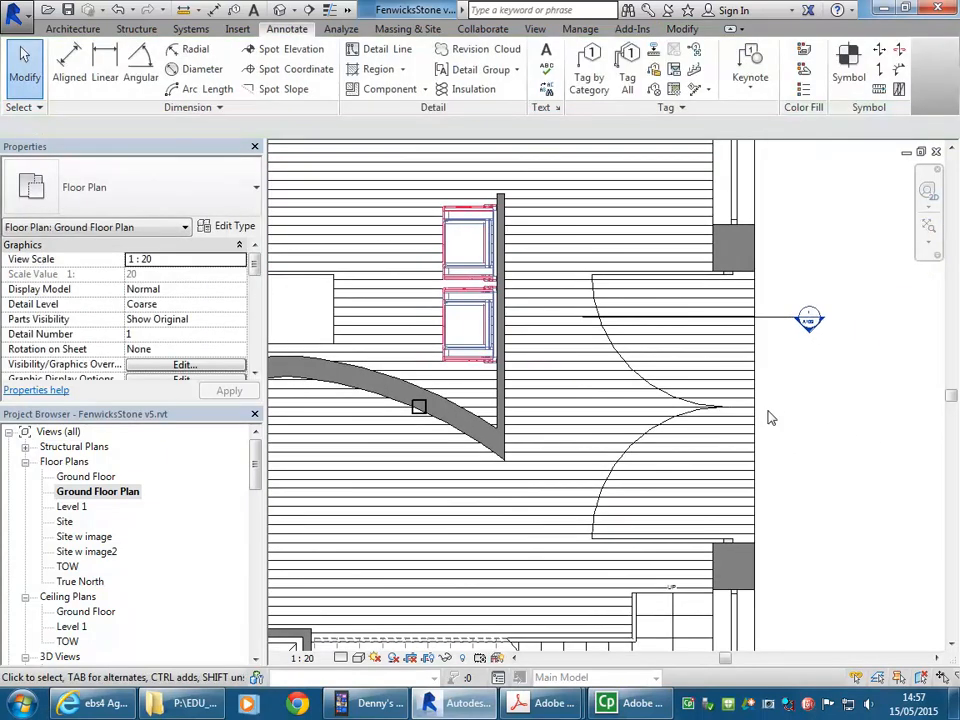
scroll(770, 418, "down", 4)
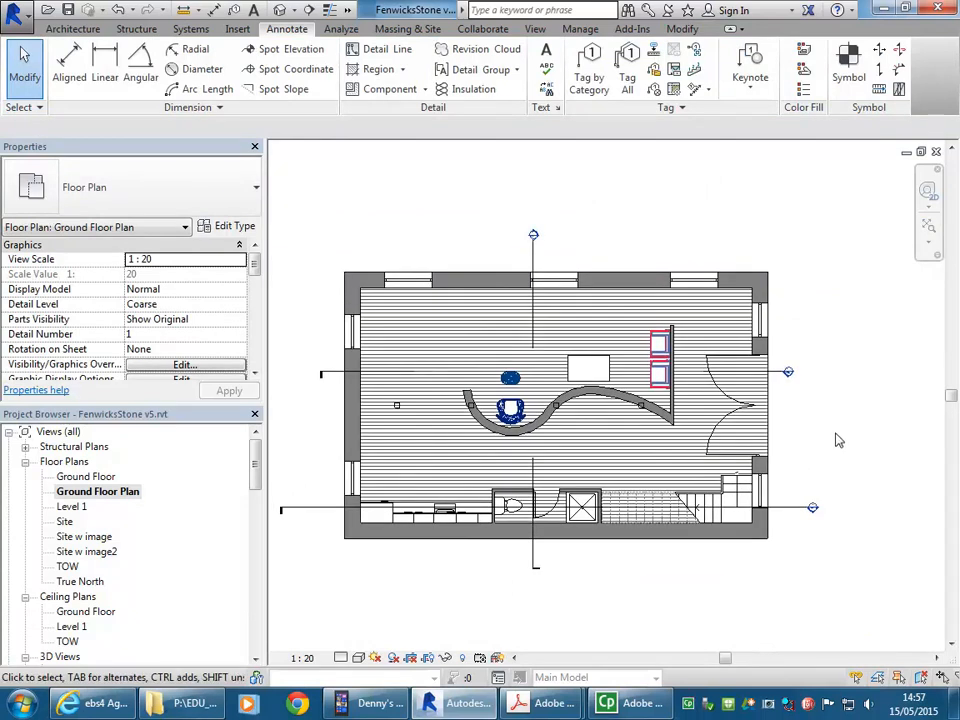
left_click(805, 507)
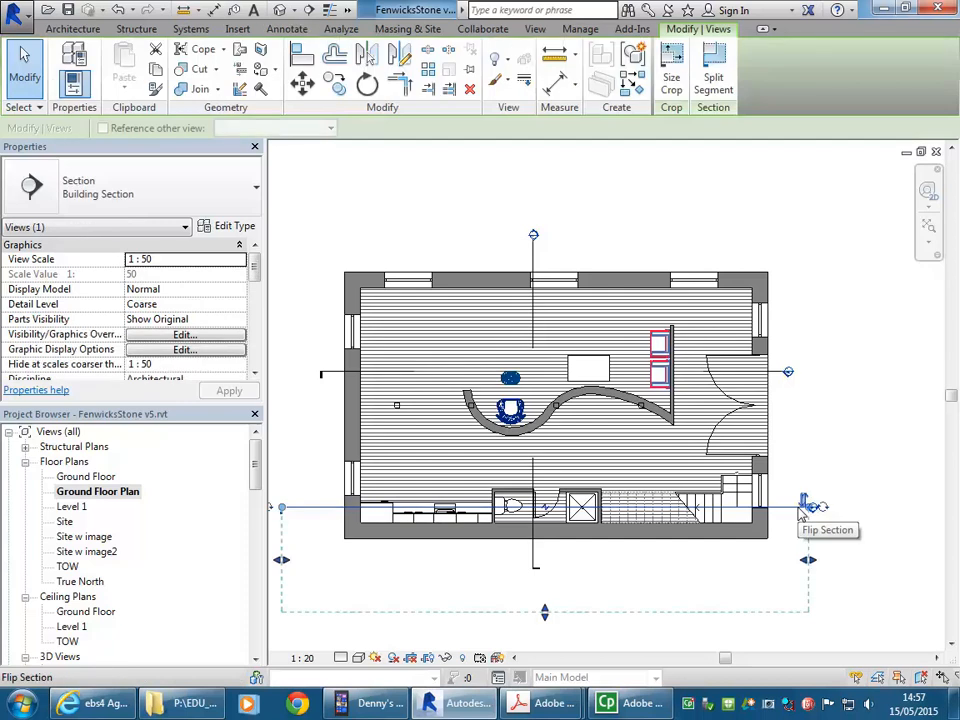
right_click(801, 513)
mouse_move(814, 213)
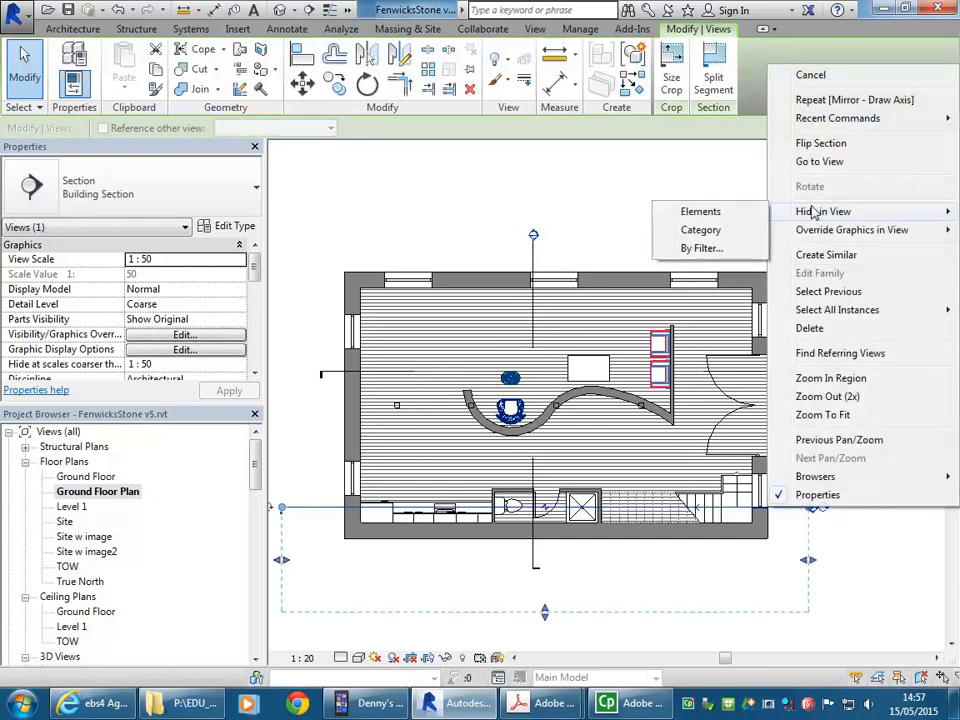
left_click(714, 214)
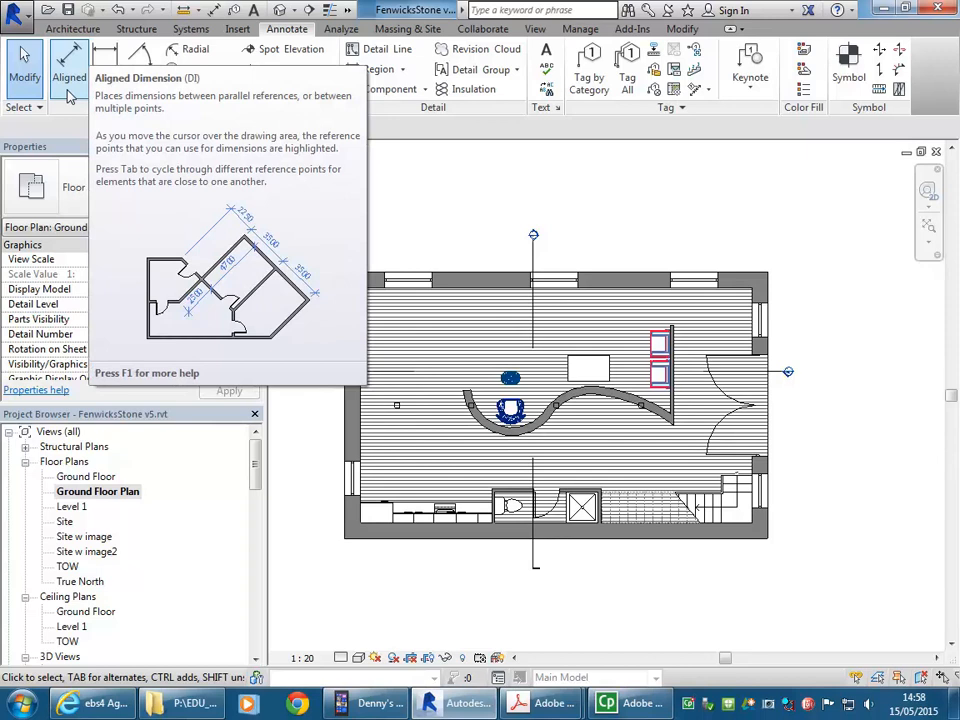
- Start an aligned dimension string by wall faces, picking both faces of the lower exterior wall and of the toilet's upper stud wall
left_click(70, 88)
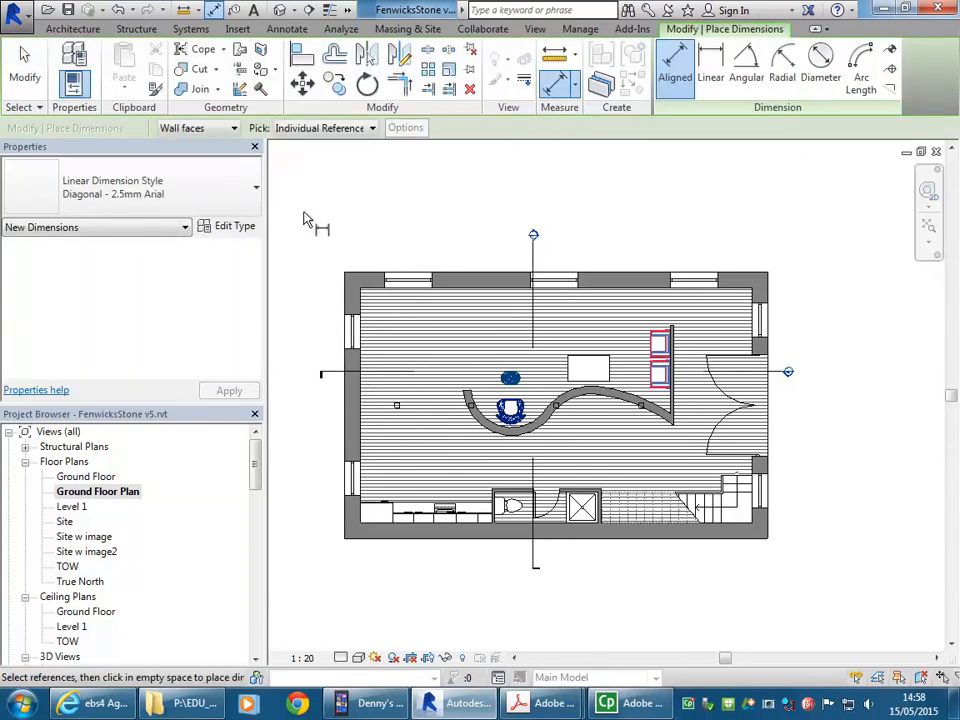
left_click(199, 129)
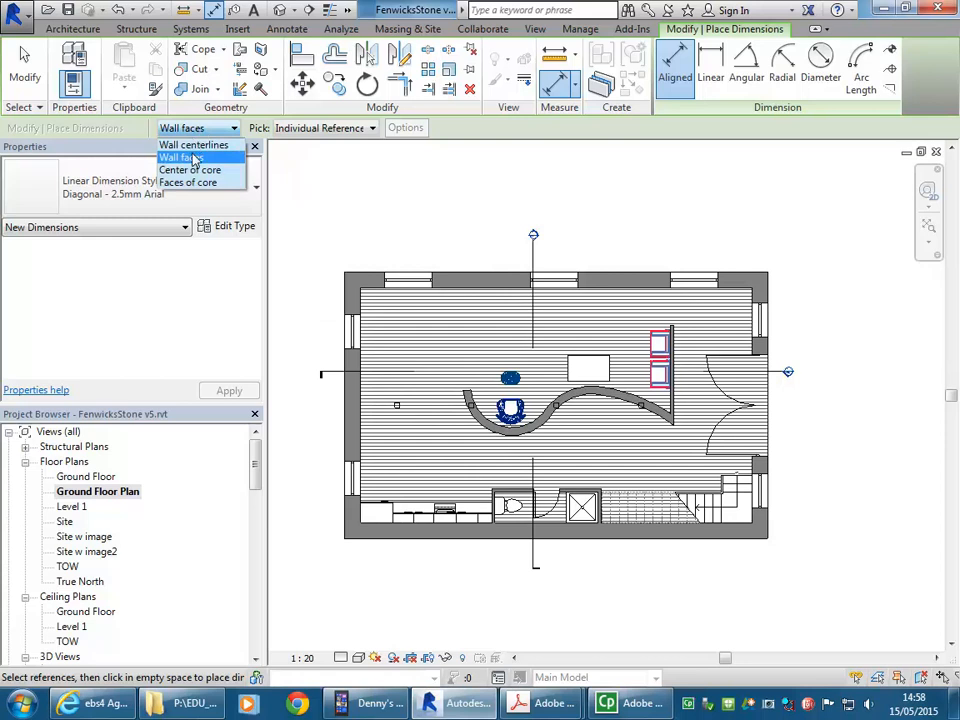
left_click(193, 158)
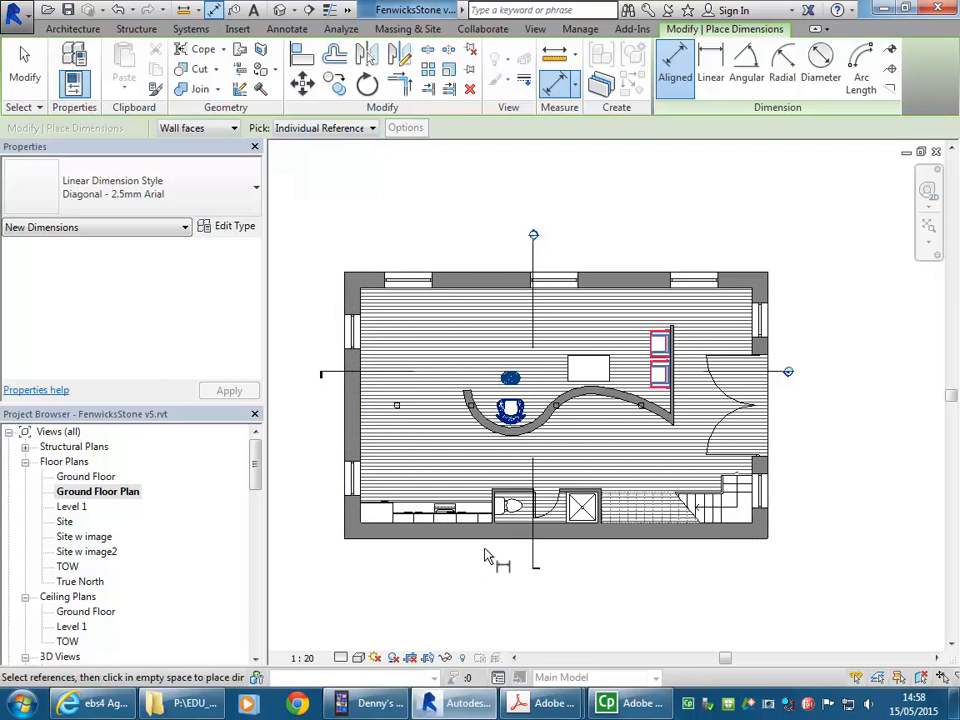
scroll(489, 560, "up", 4)
scroll(551, 491, "up", 3)
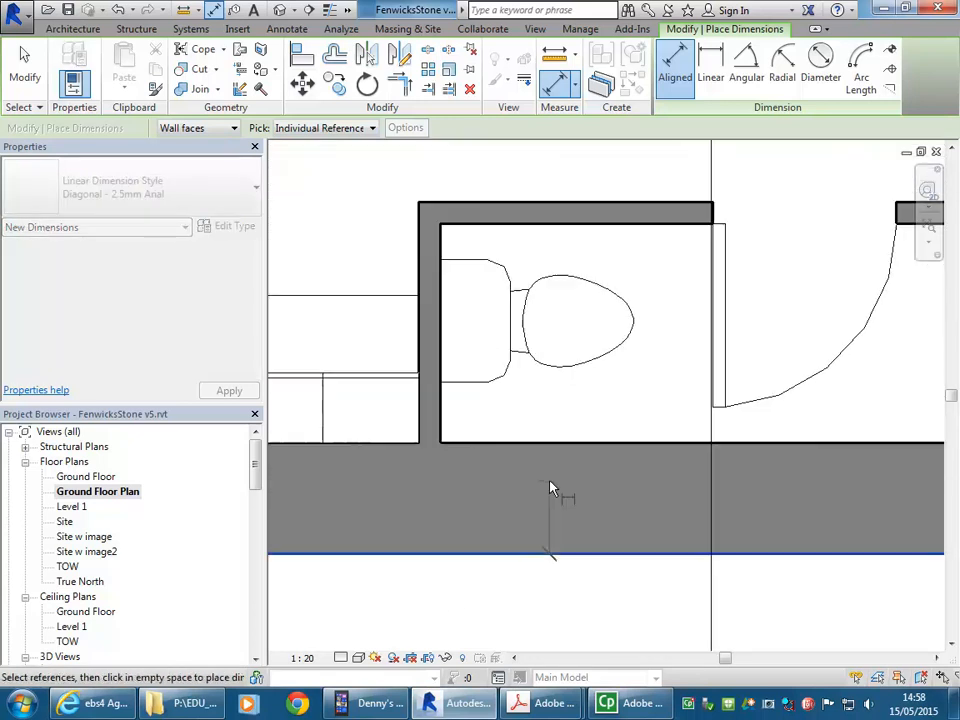
left_click(557, 443)
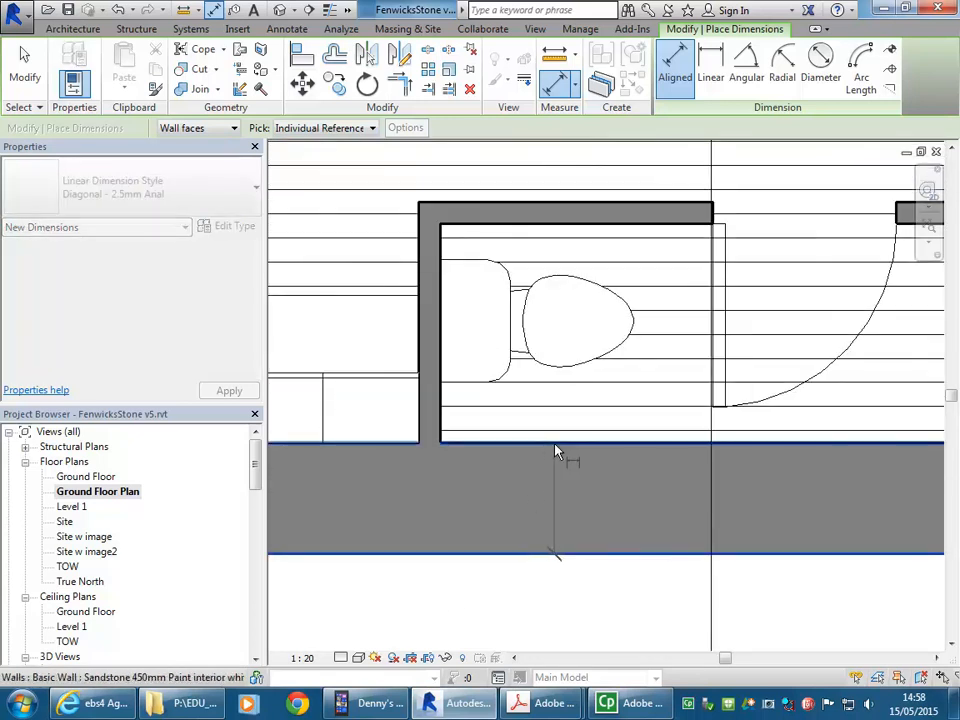
left_click(563, 210)
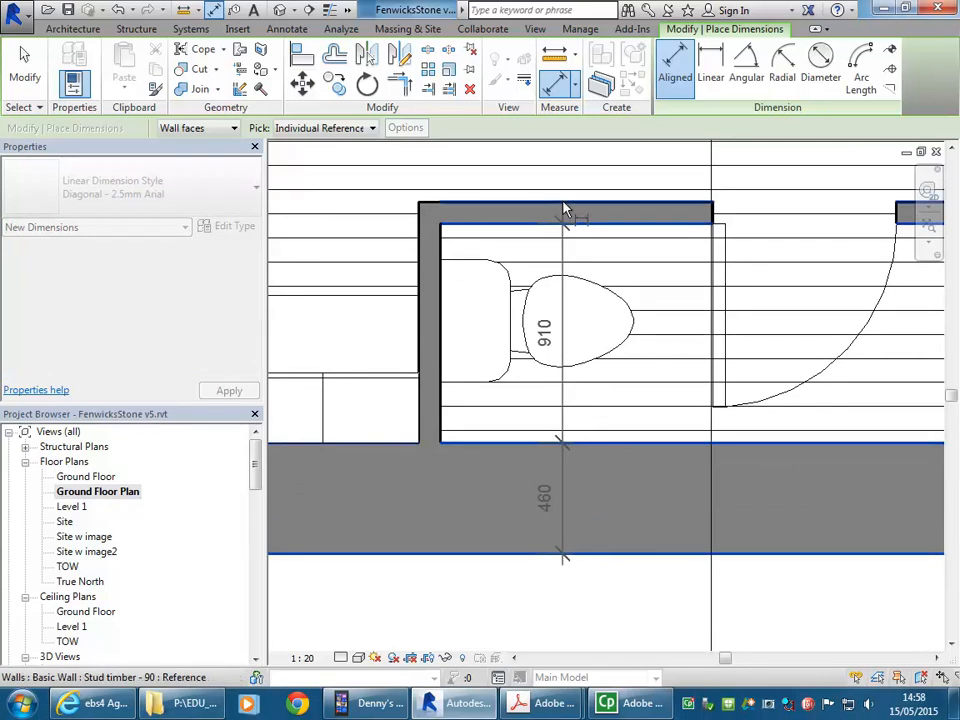
- Add the outer and inner faces of the curved wall below the chair to the dimension string
scroll(565, 208, "down", 3)
scroll(557, 395, "down", 4)
scroll(553, 350, "up", 4)
scroll(560, 380, "up", 3)
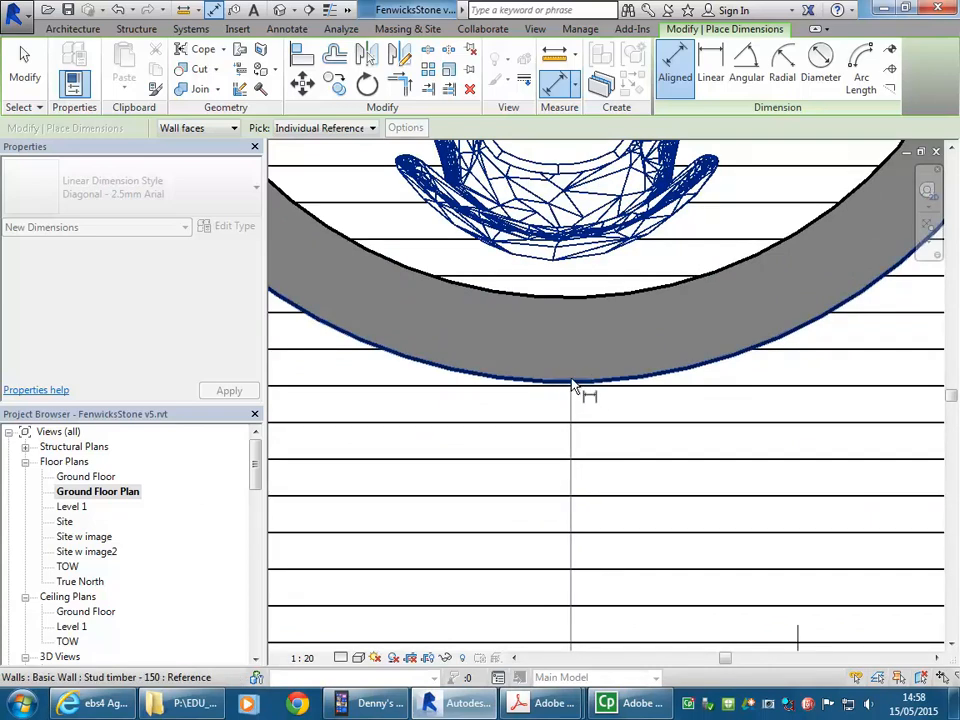
left_click(571, 384)
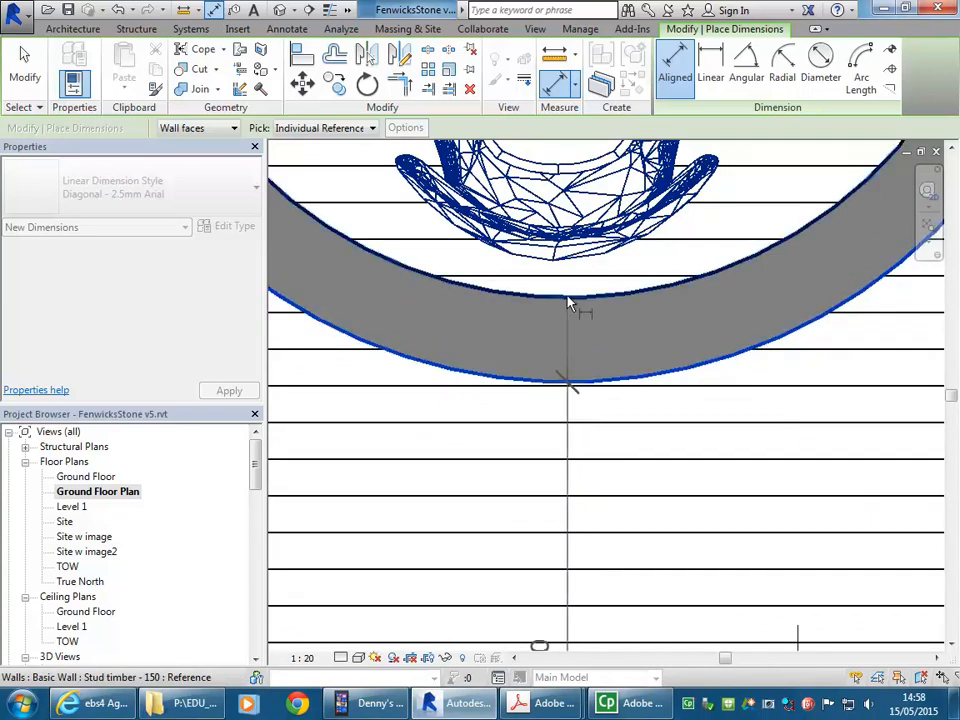
left_click(574, 300)
- Add both faces of the upper exterior wall to the dimension string and place it outside the left end of the building
scroll(566, 266, "down", 6)
middle_click_drag(568, 290, 558, 500)
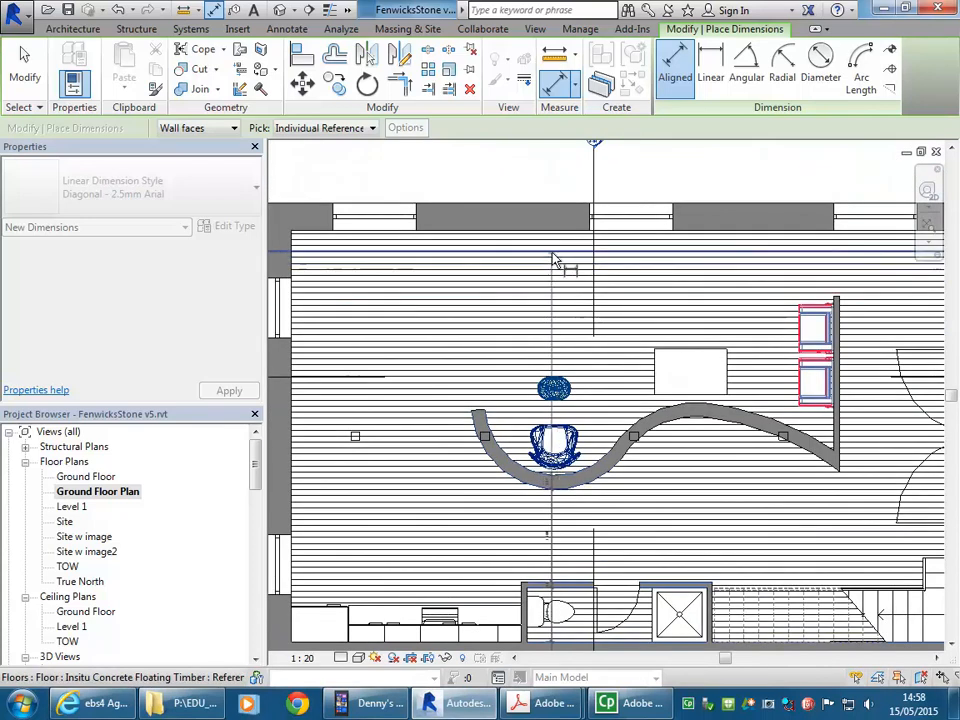
scroll(553, 236, "up", 5)
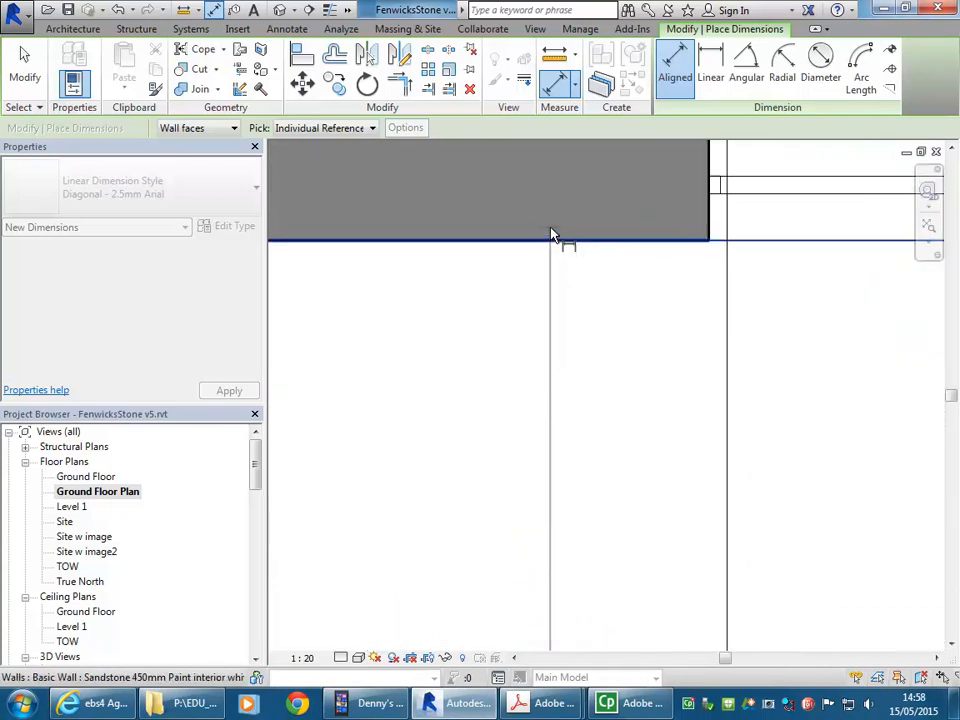
left_click(549, 240)
scroll(549, 240, "down", 2)
middle_click_drag(549, 241, 537, 391)
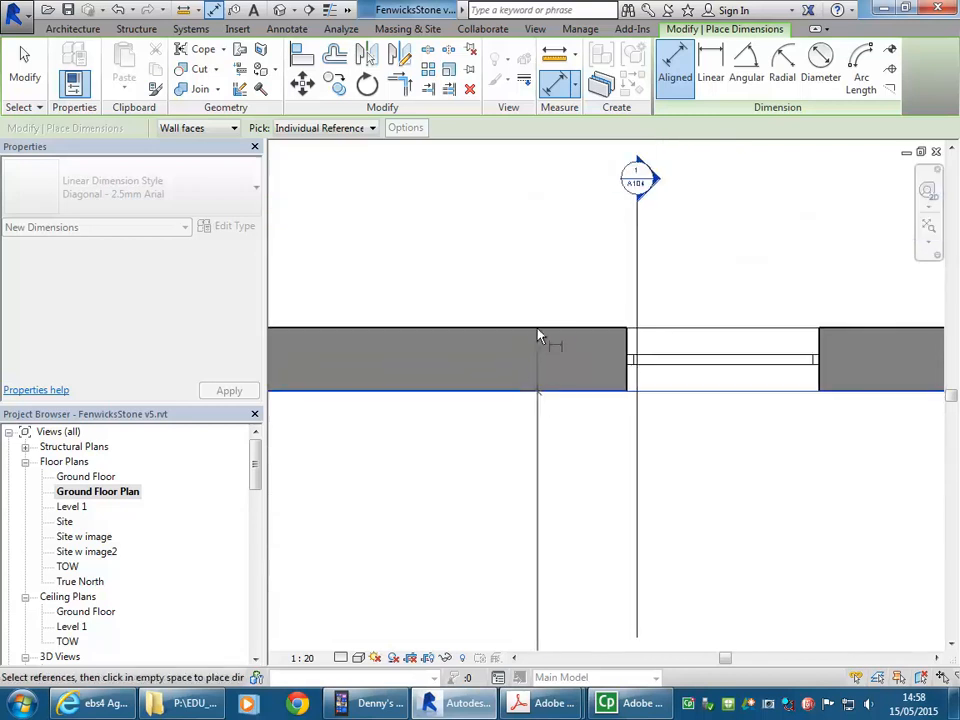
left_click(537, 334)
scroll(537, 334, "down", 5)
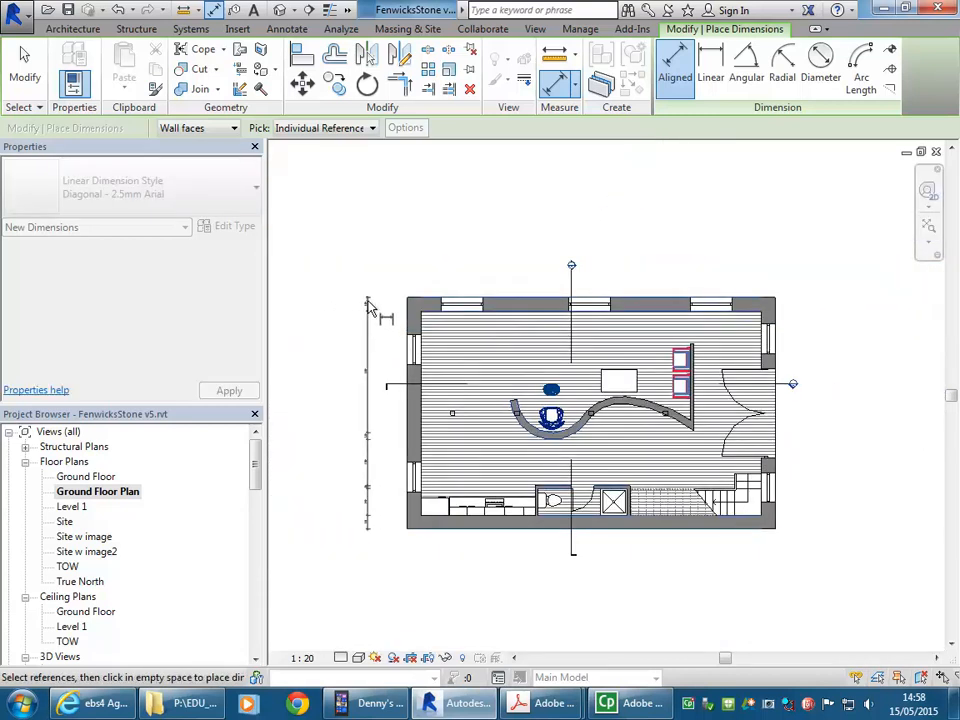
left_click(369, 300)
right_click(358, 238)
left_click(385, 243)
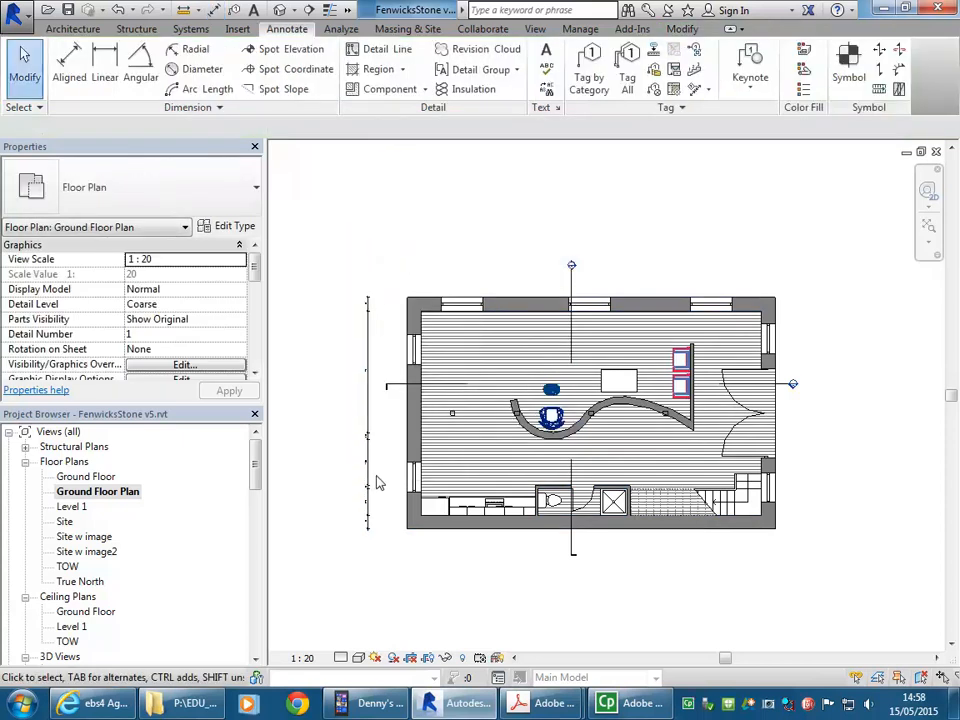
- Set the Ground Floor Plan's view scale to 1:50
scroll(380, 490, "up", 3)
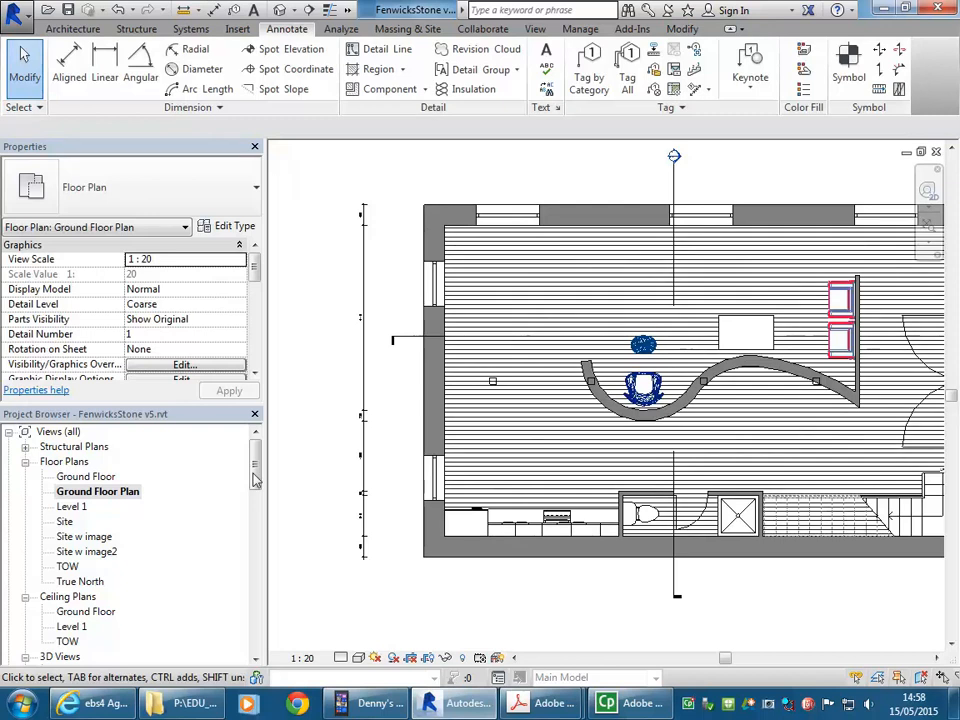
left_click(301, 658)
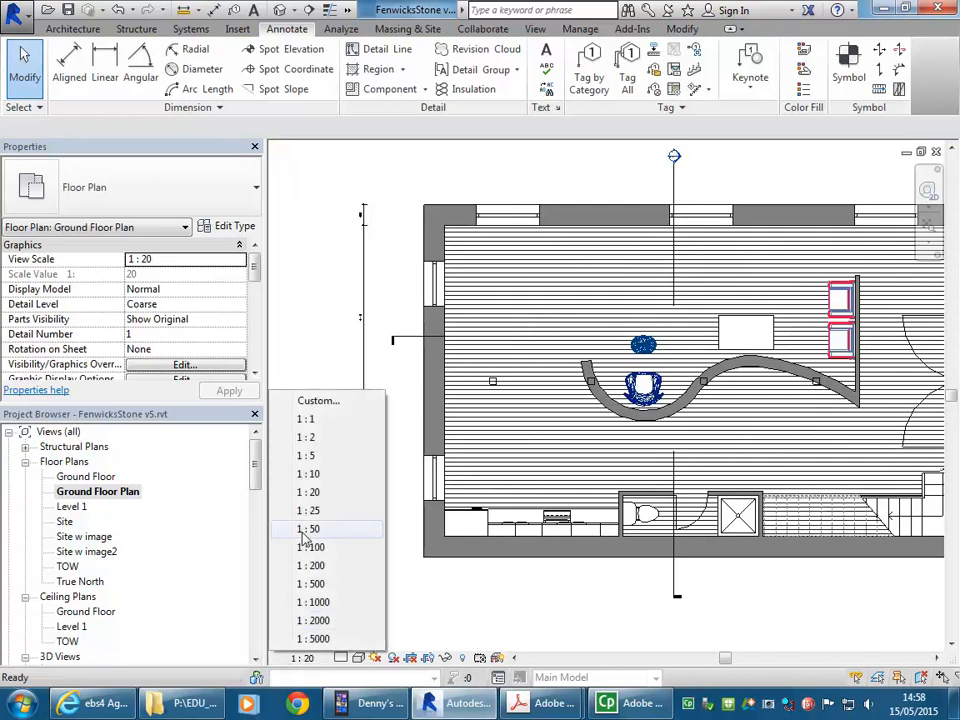
left_click(305, 533)
scroll(320, 298, "down", 2)
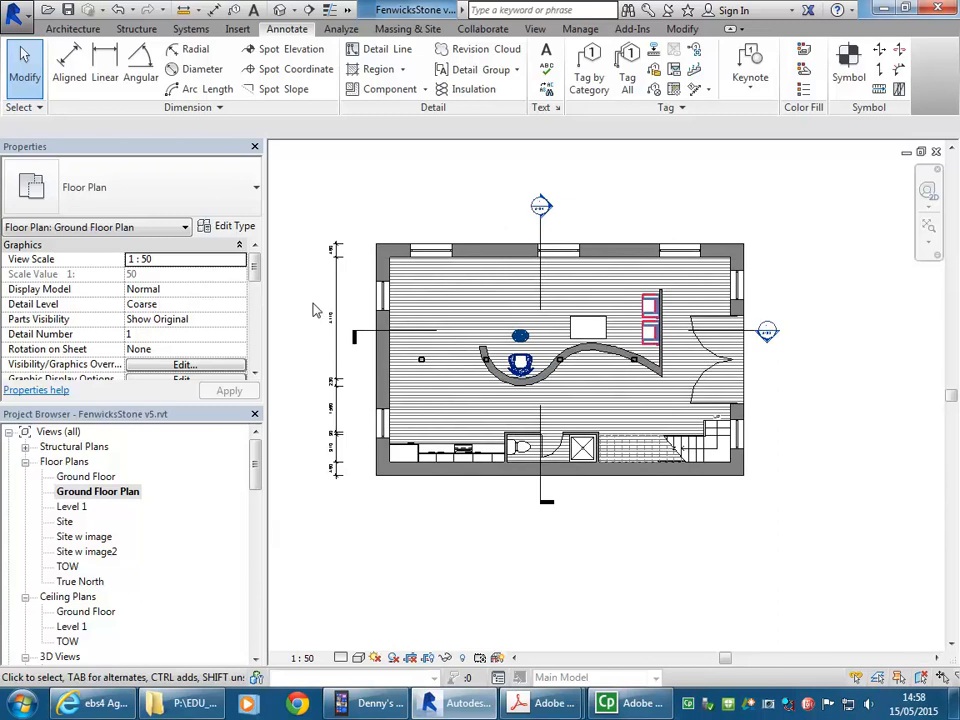
- Using Aligned dimensions that pick entire walls, place overall dimensions above the upper exterior wall and outside the left exterior wall
left_click(70, 70)
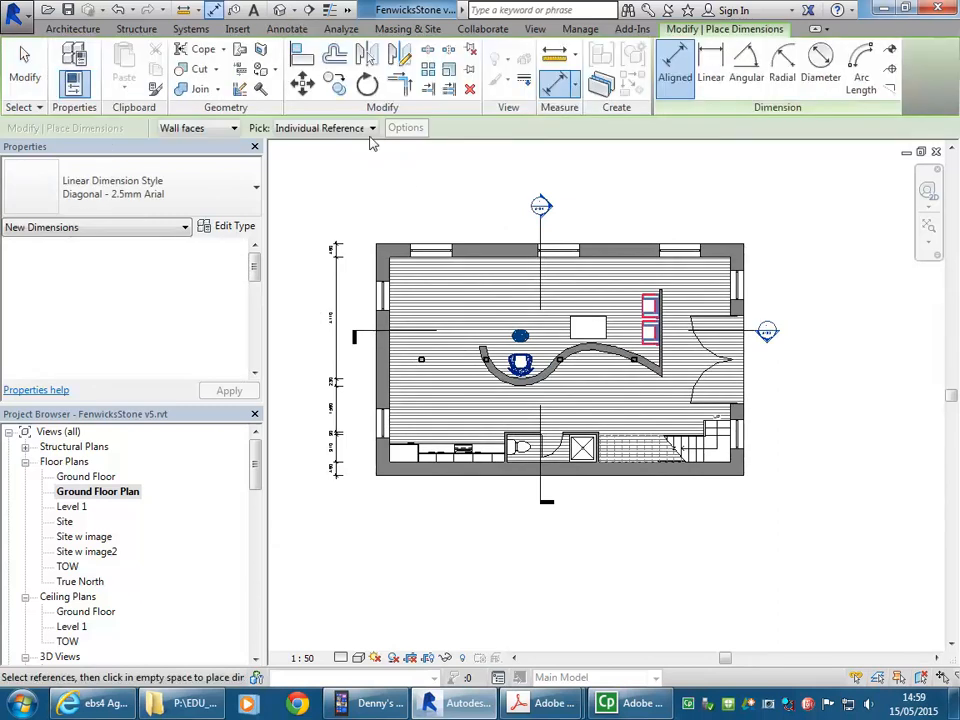
left_click(318, 128)
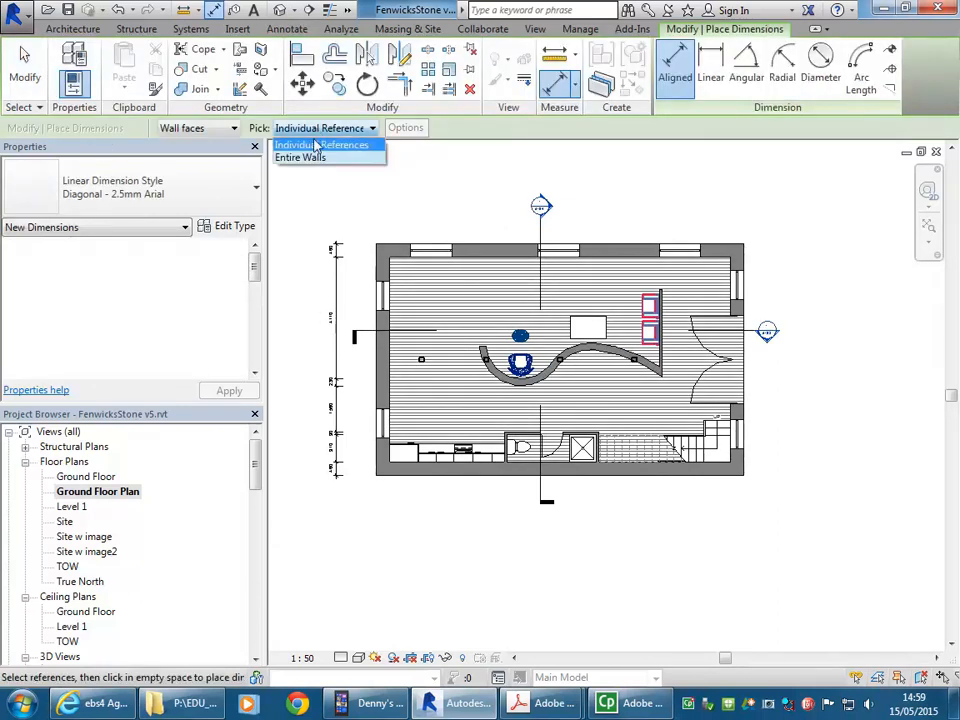
left_click(312, 158)
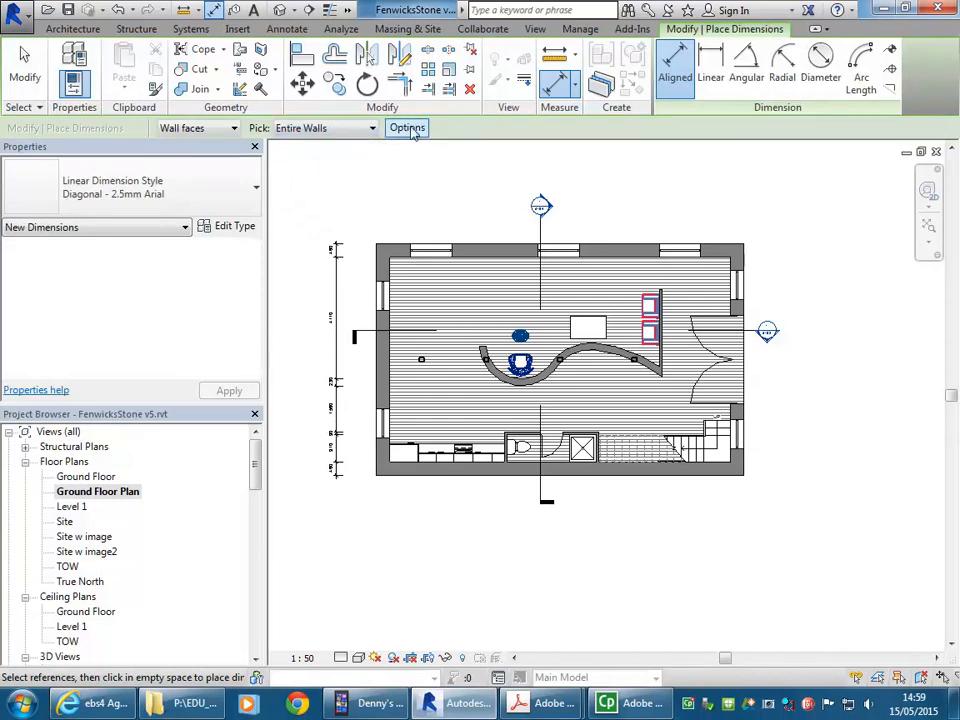
left_click(496, 255)
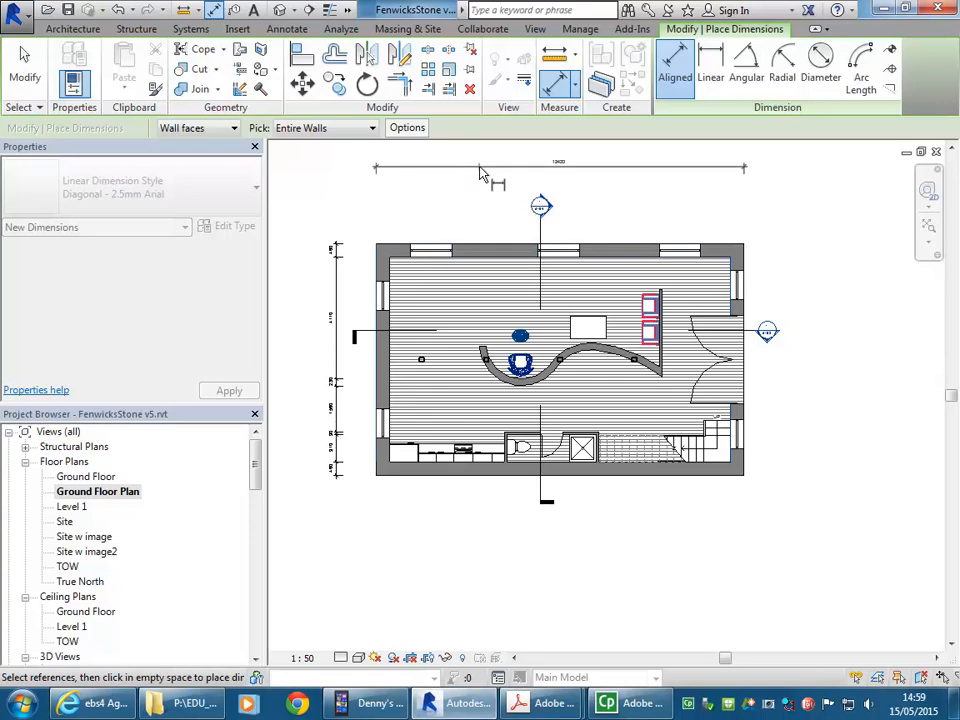
left_click(484, 170)
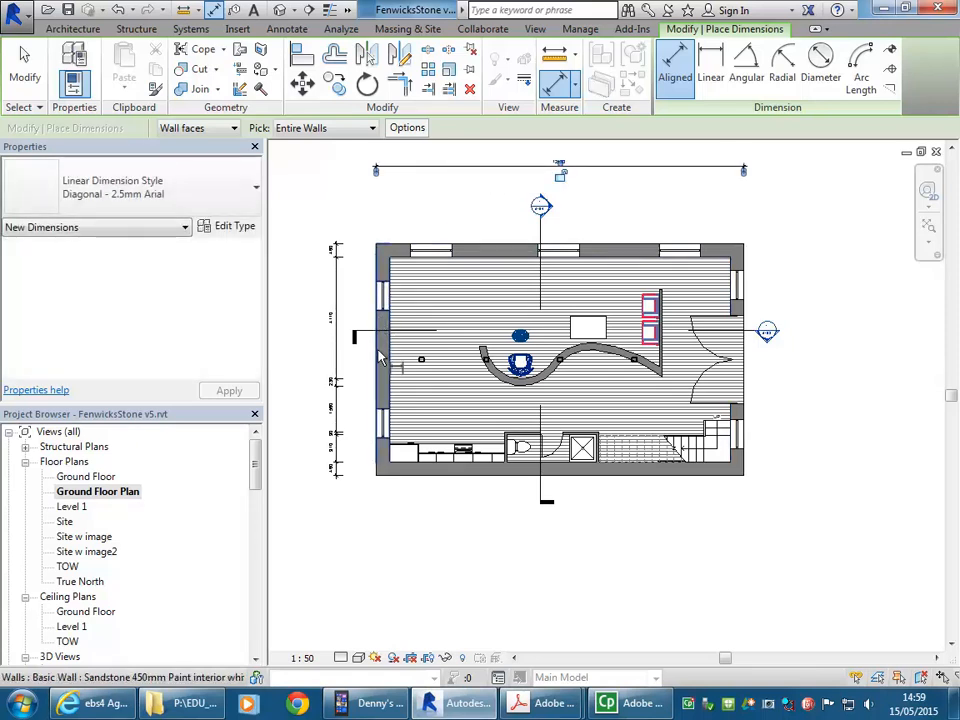
left_click(381, 290)
left_click(307, 338)
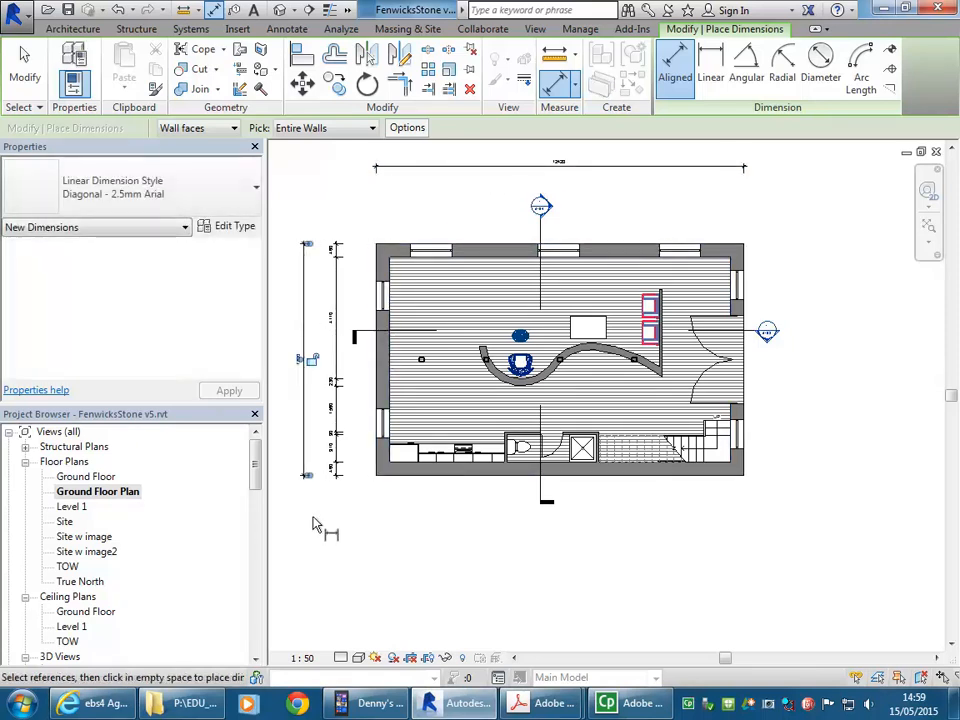
- Include opening widths in the automatic dimensions and place opening strings for the upper and left exterior walls, nearer the building
left_click(407, 128)
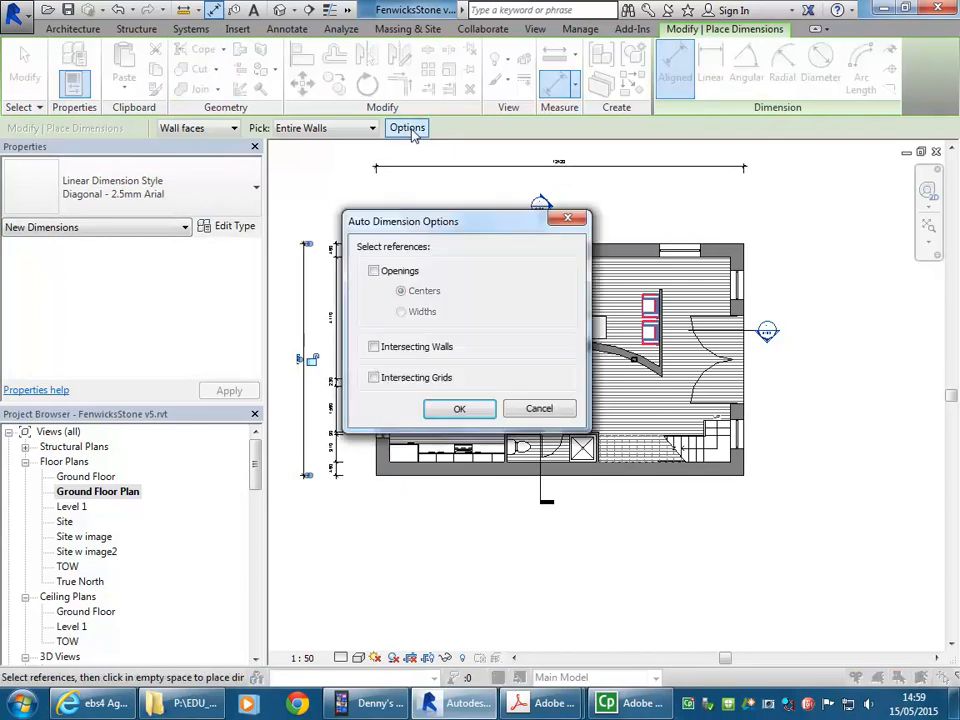
left_click(374, 271)
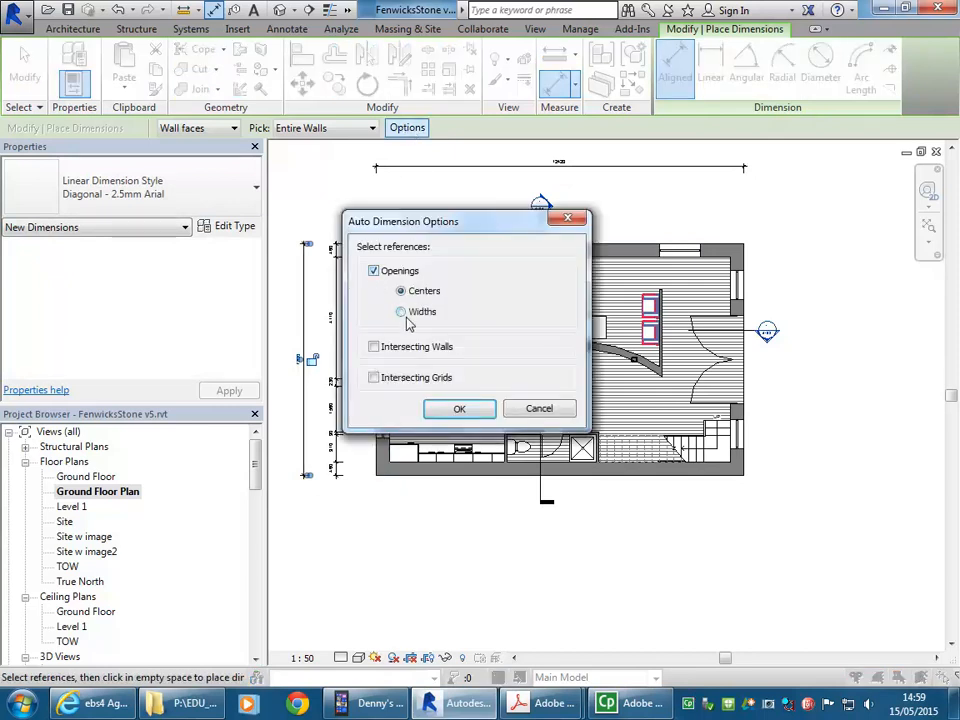
left_click(452, 410)
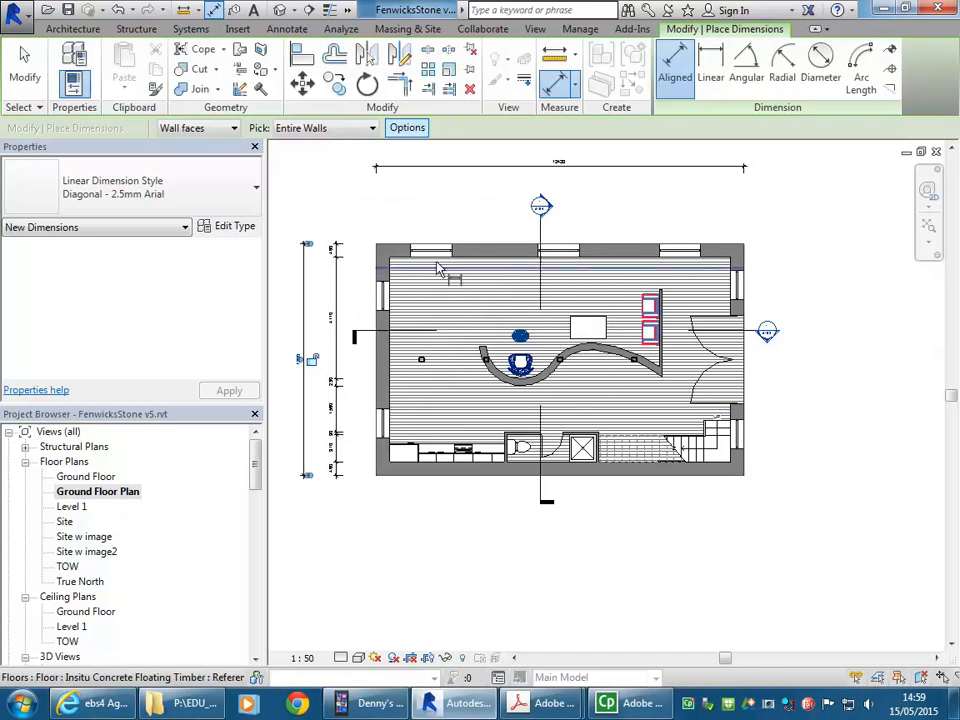
left_click(486, 252)
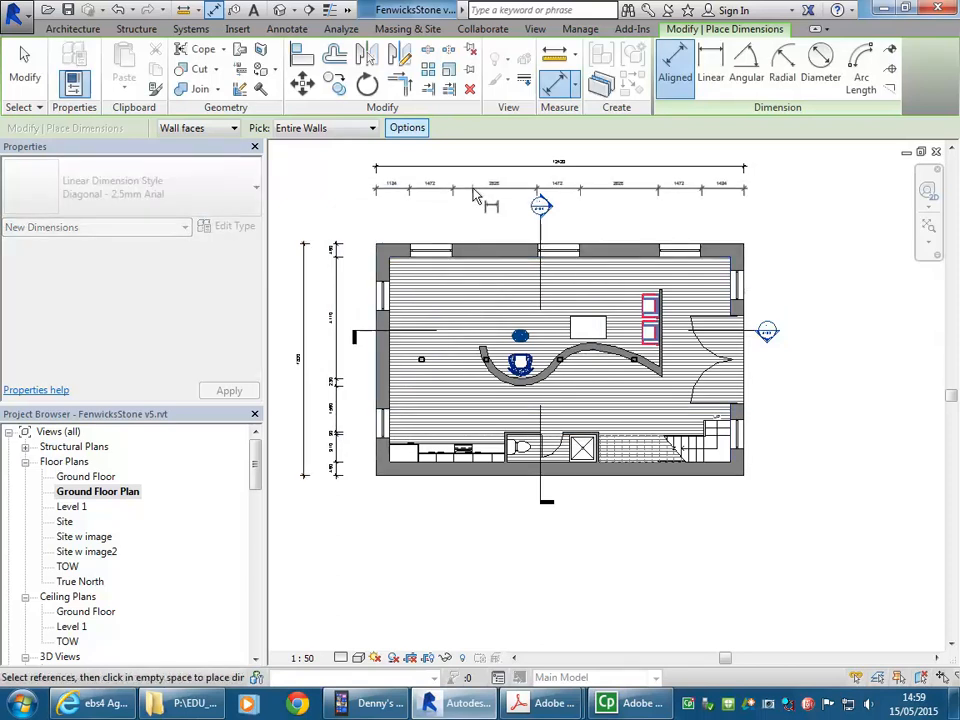
left_click(476, 195)
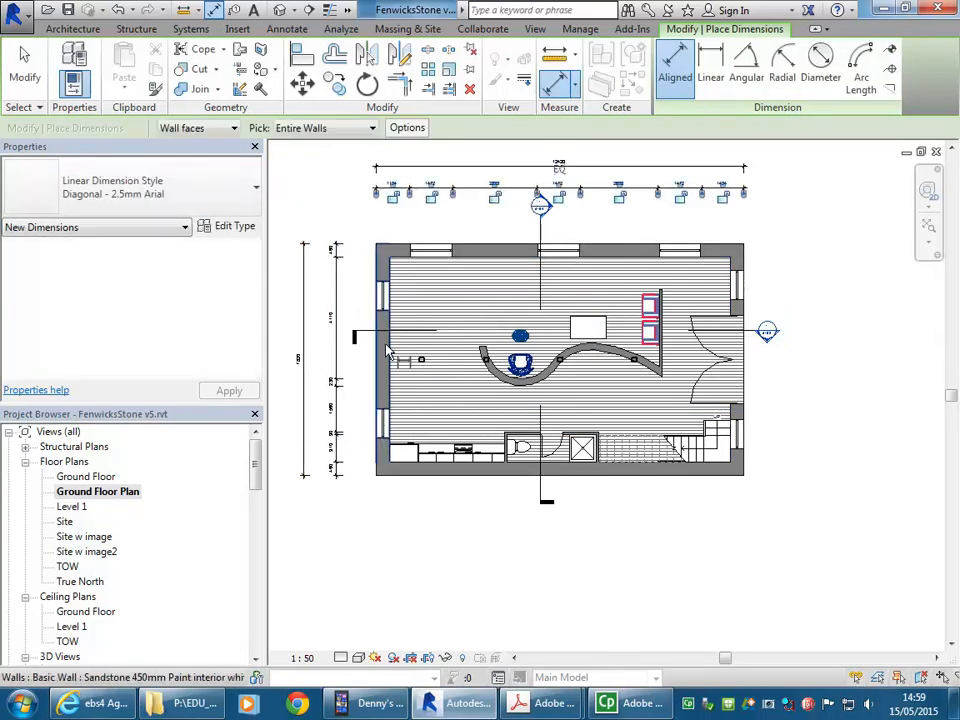
left_click(381, 352)
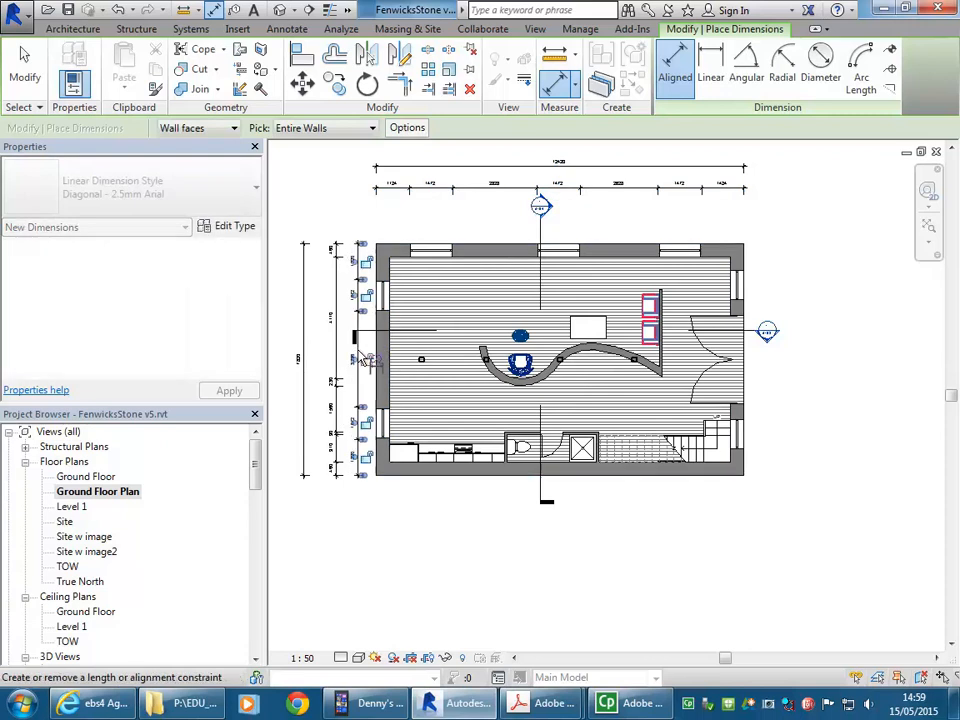
- Switch the automatic dimension references from openings to intersecting walls and place a string below the lower exterior wall
left_click(406, 130)
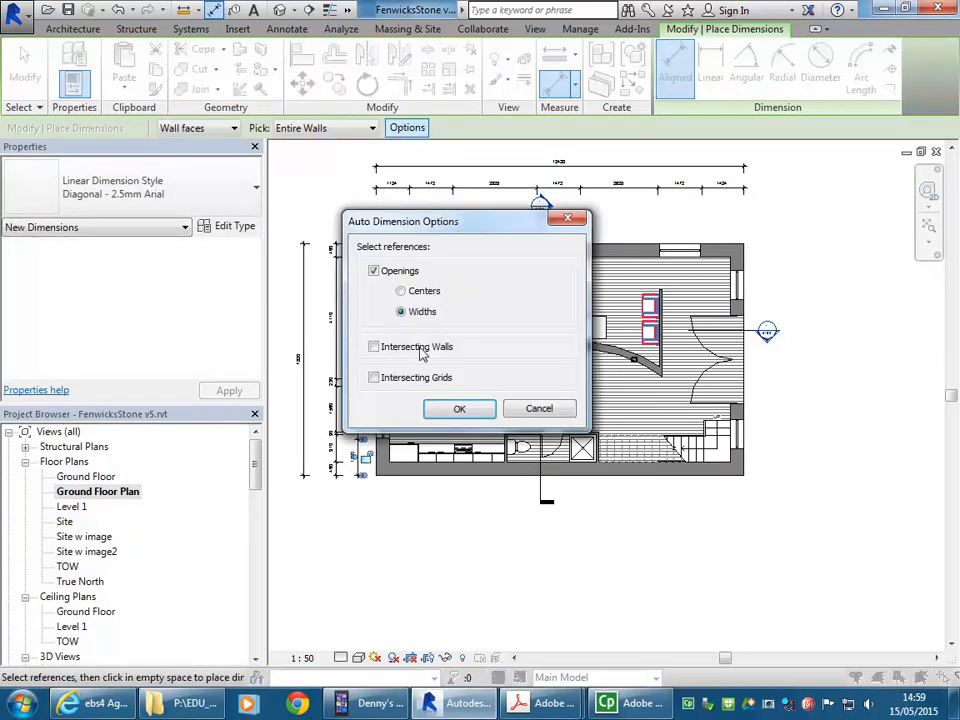
left_click(374, 347)
left_click(374, 271)
left_click(441, 408)
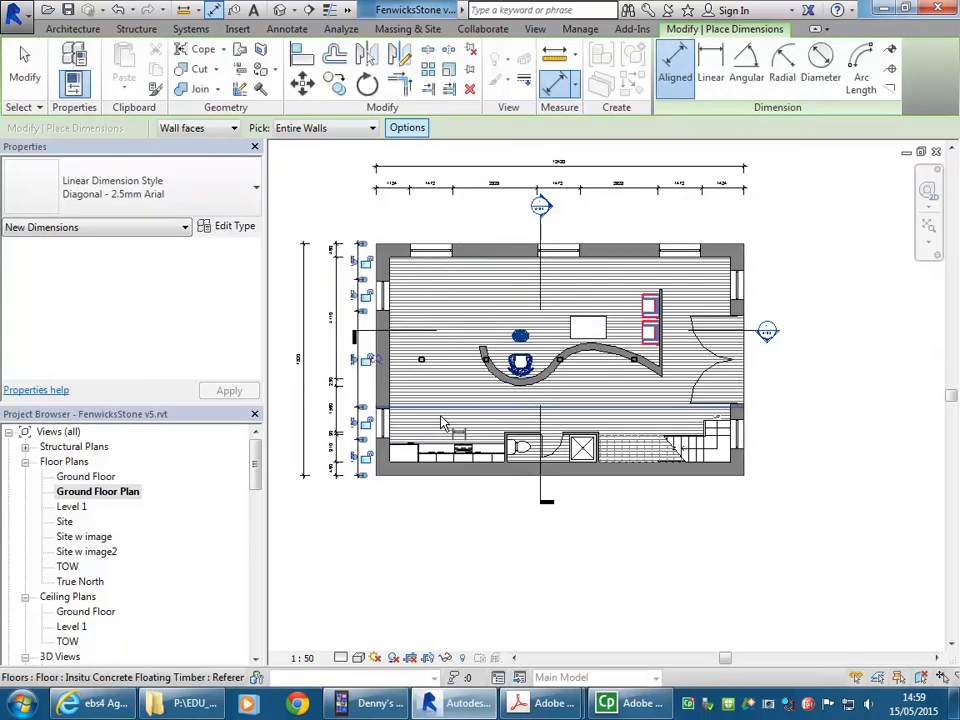
left_click(486, 479)
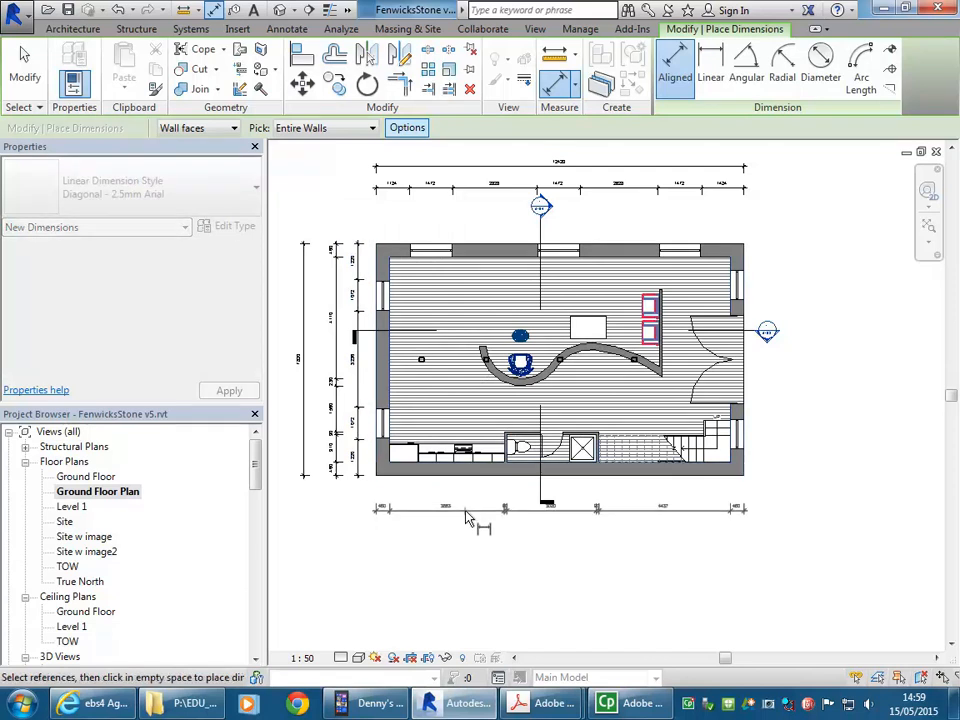
left_click(466, 522)
right_click(327, 166)
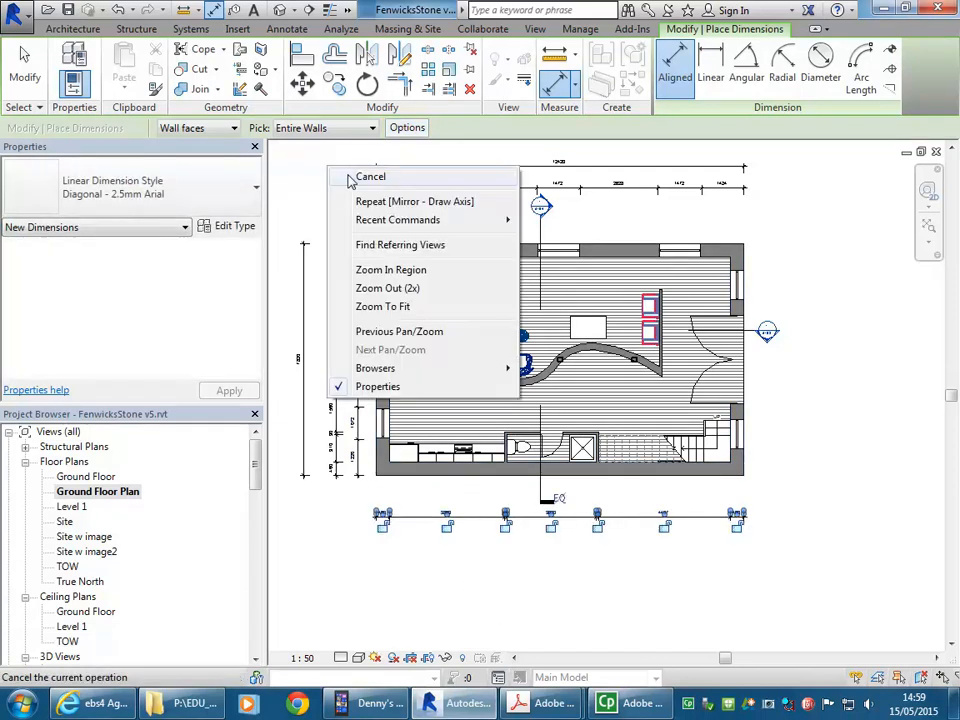
left_click(346, 175)
right_click(346, 174)
left_click(358, 183)
scroll(347, 195, "down", 2)
scroll(347, 203, "up", 1)
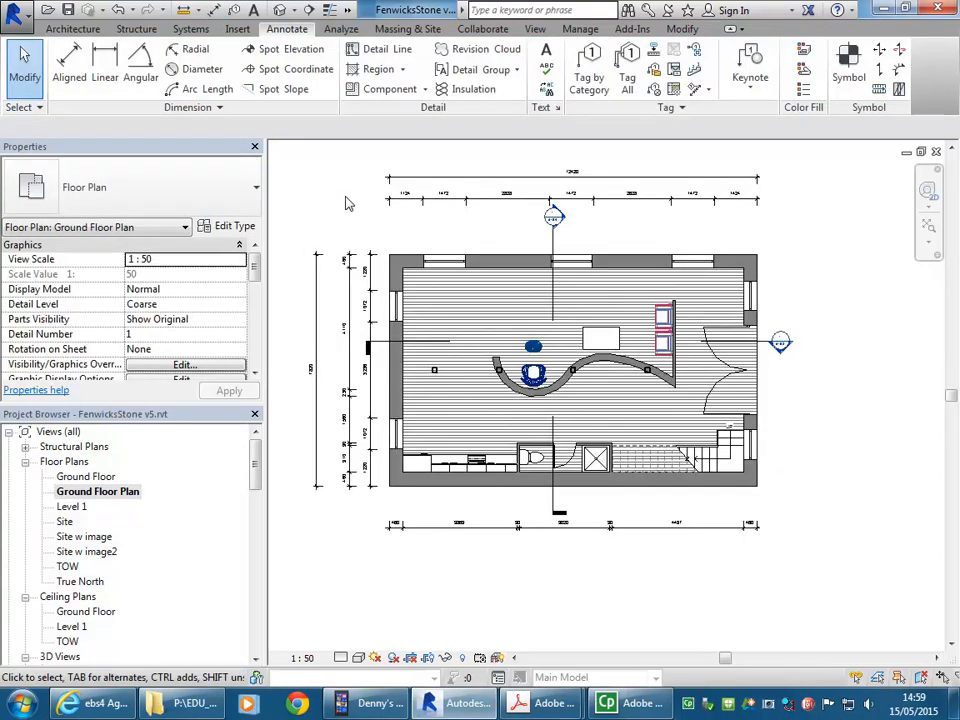
- Set the Aligned dimension's pick mode back to Individual References and leave the command
left_click(77, 80)
left_click(306, 130)
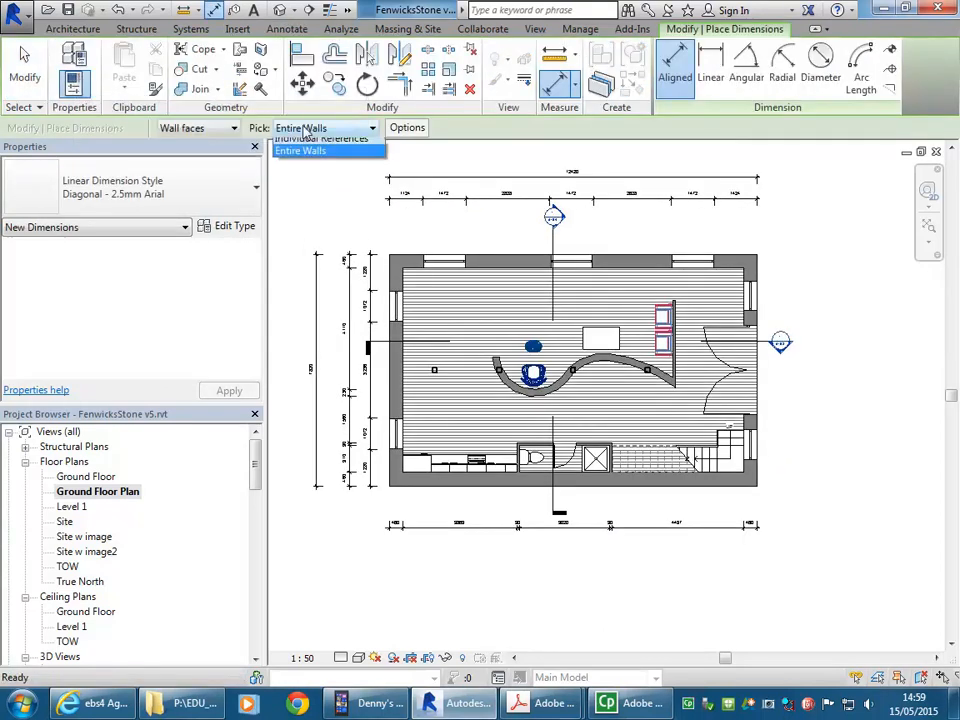
left_click(306, 140)
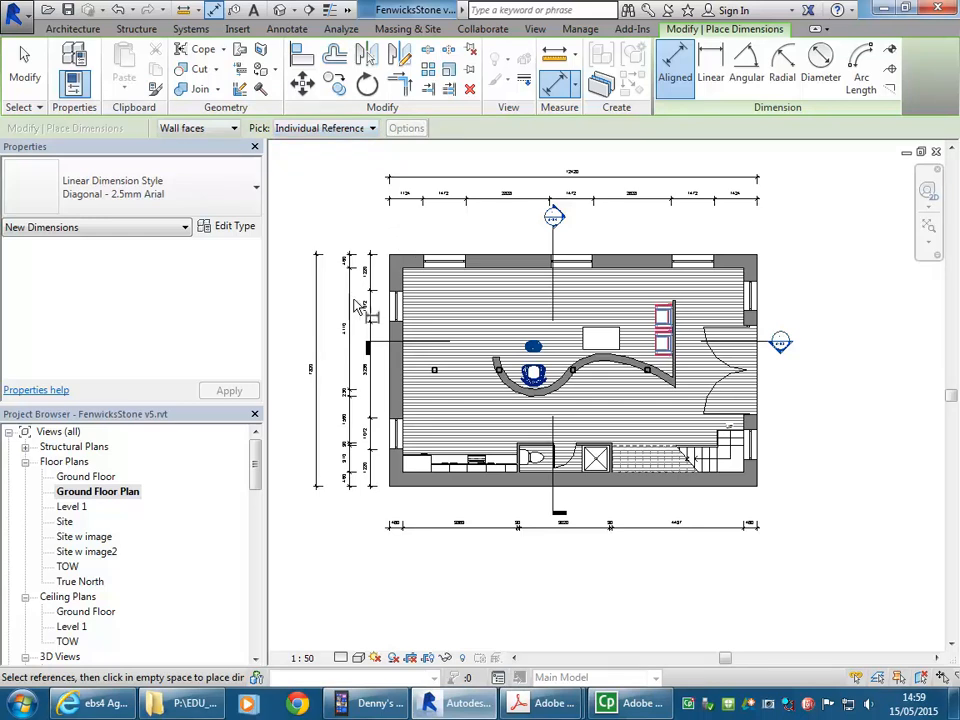
right_click(327, 184)
left_click(360, 195)
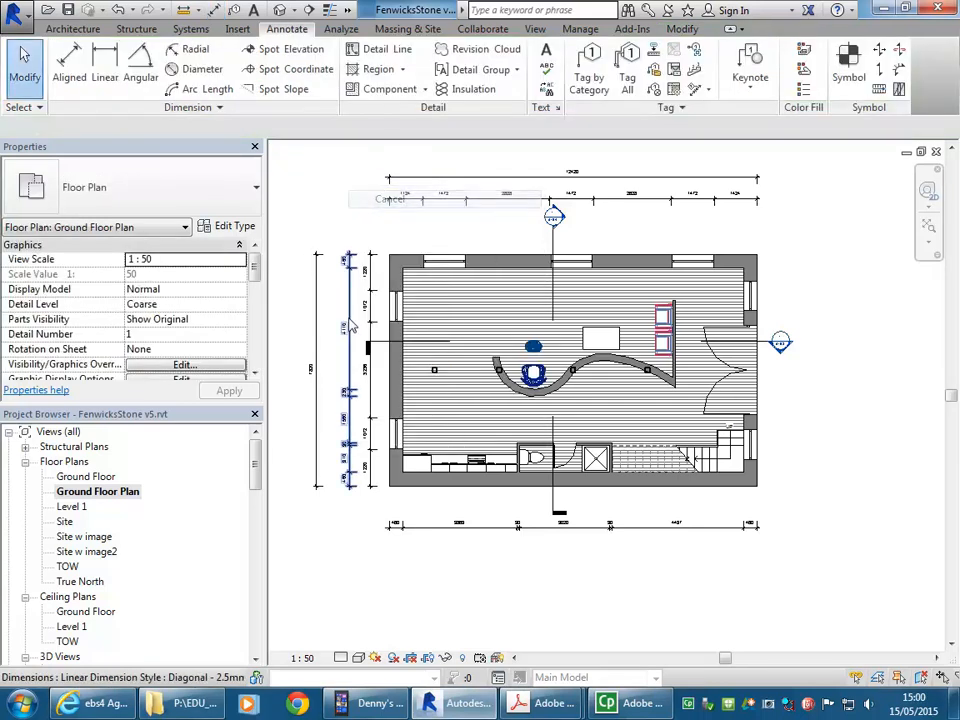
- Respace the three dimension strings left of the building, keeping the wall string near the overall one and the opening string closest to the wall
left_click(369, 313)
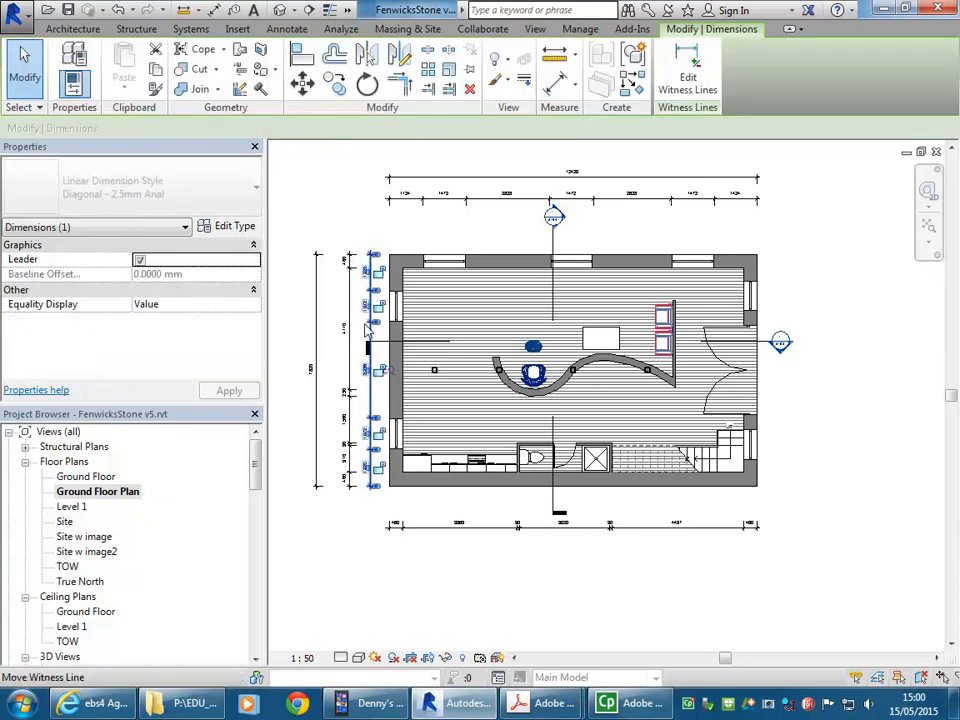
left_click_drag(363, 323, 333, 328)
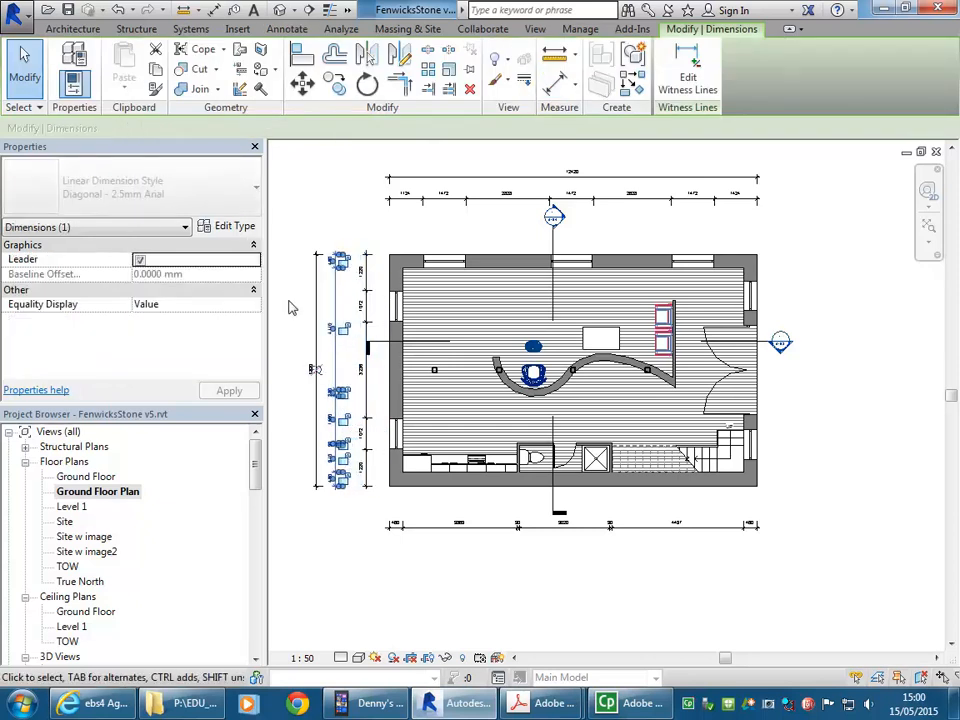
left_click(290, 307)
left_click(318, 321)
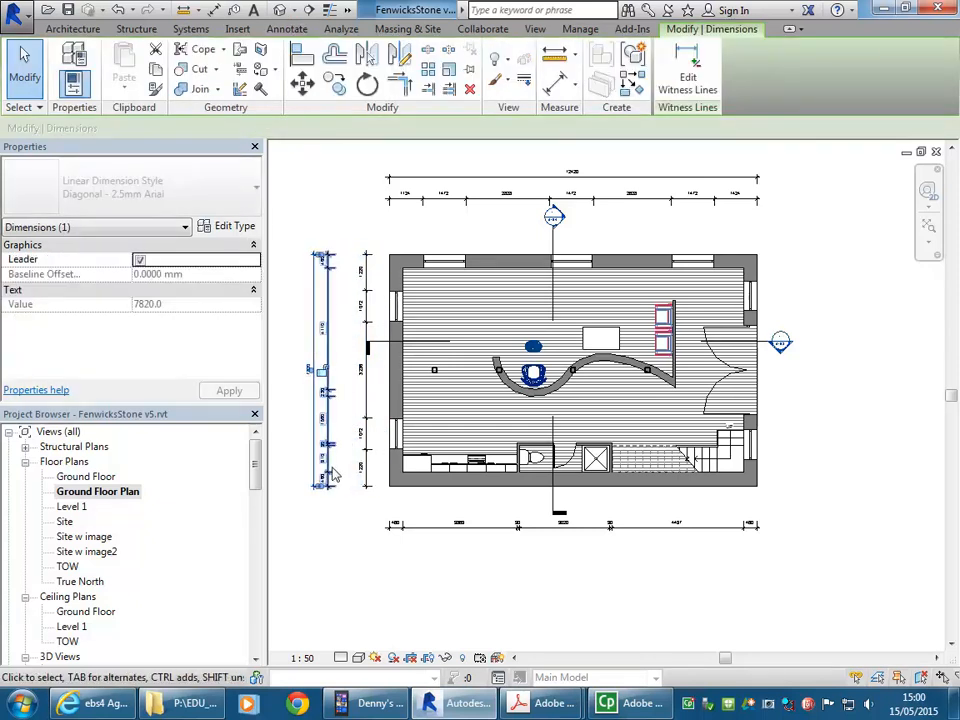
left_click(360, 275)
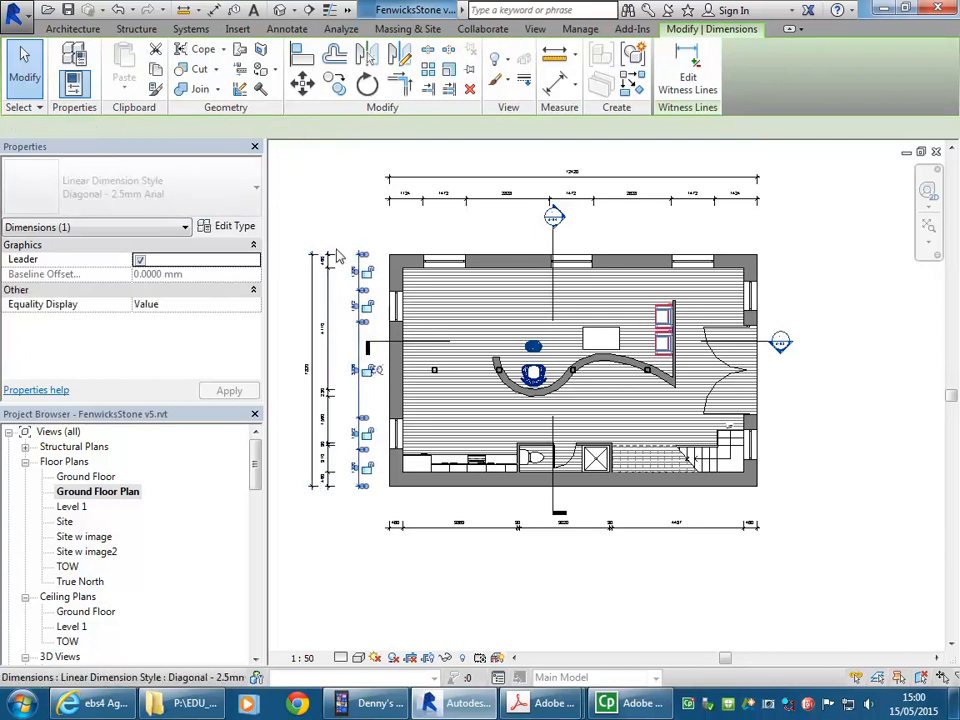
left_click(352, 210)
mouse_move(356, 214)
middle_mouse_down()
mouse_move(340, 220)
mouse_move(381, 223)
mouse_move(370, 240)
middle_mouse_up()
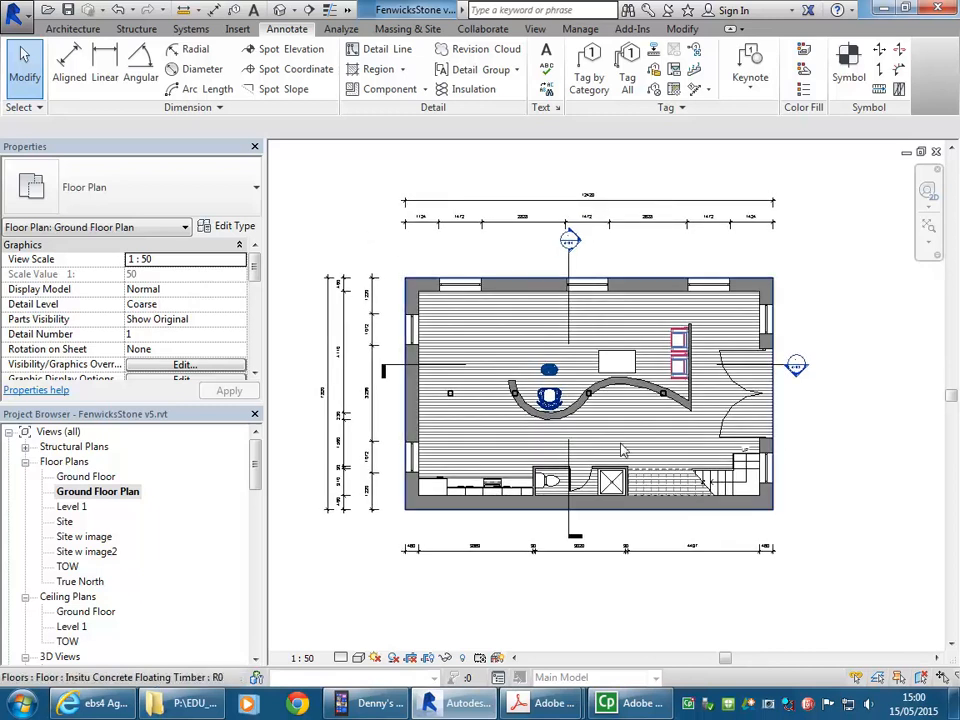
- Shorten the vertical section mark's tail below the building so it sits between the lower wall and its dimension string
left_click(571, 538)
scroll(575, 511, "up", 3)
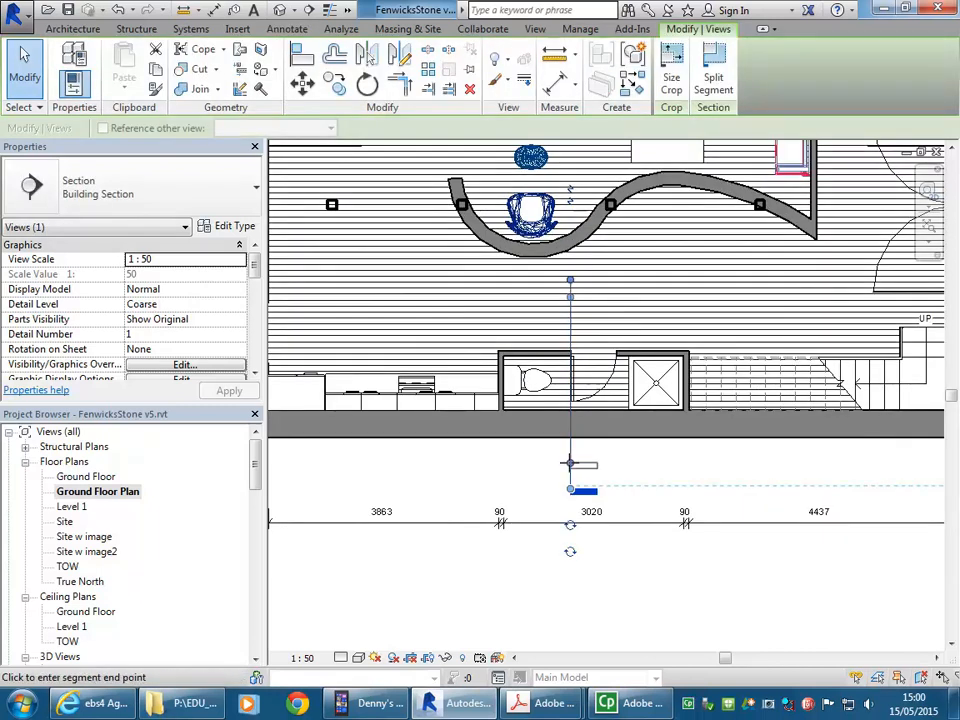
left_click(534, 469)
scroll(540, 417, "down", 5)
- Move the vertical section mark's head down closer to the upper exterior wall, clear of the opening dimension string
middle_click_drag(540, 417, 520, 500)
scroll(537, 312, "up", 4)
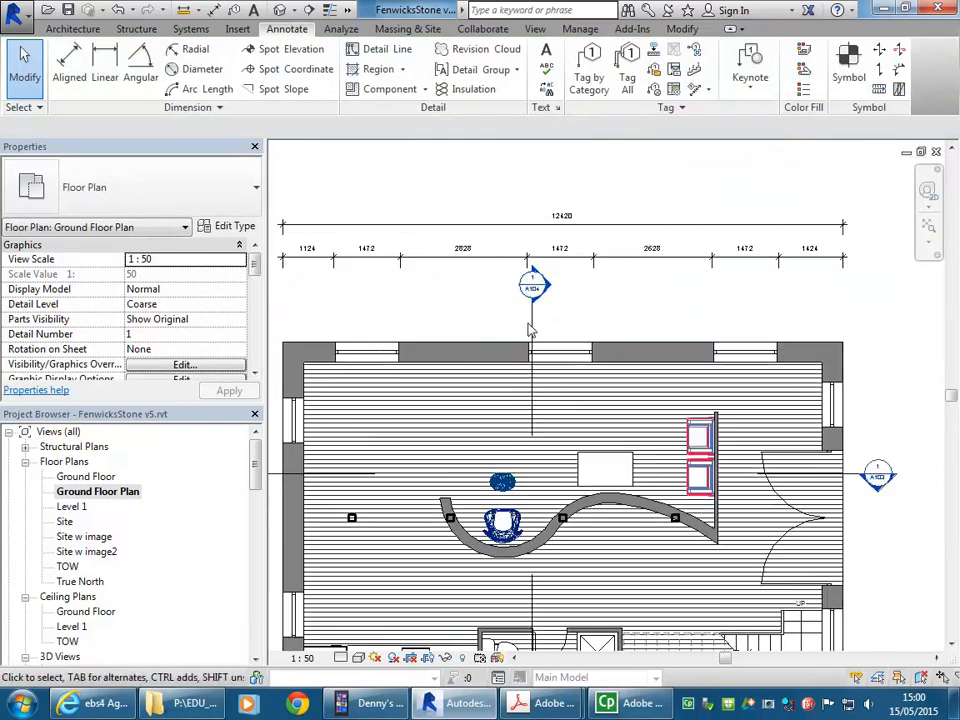
left_click(533, 312)
scroll(533, 318, "up", 3)
left_click_drag(531, 343, 532, 343)
left_click(418, 304)
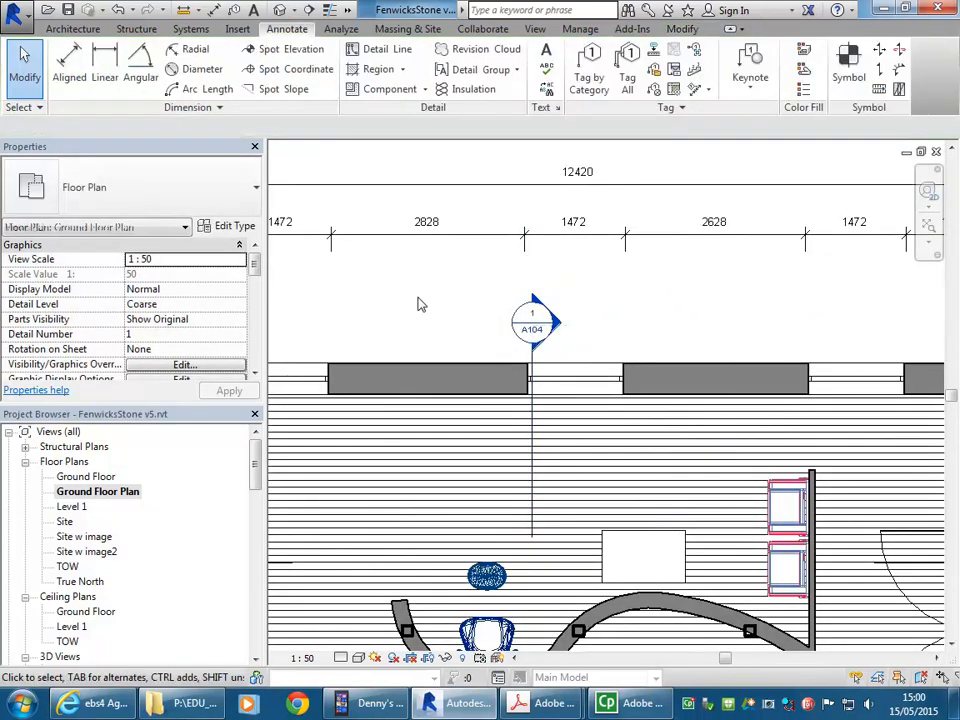
scroll(440, 304, "down", 6)
scroll(450, 304, "up", 1)
middle_click_drag(450, 304, 499, 289)
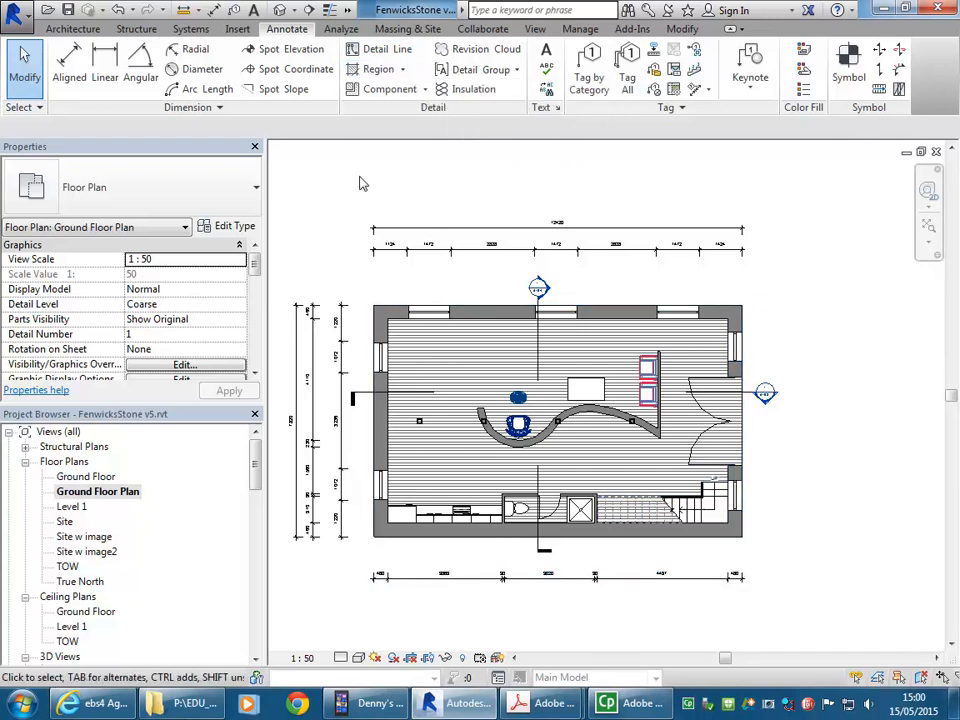
- Hide the glass table beside the armchairs in this view, as an individual element
right_click(575, 398)
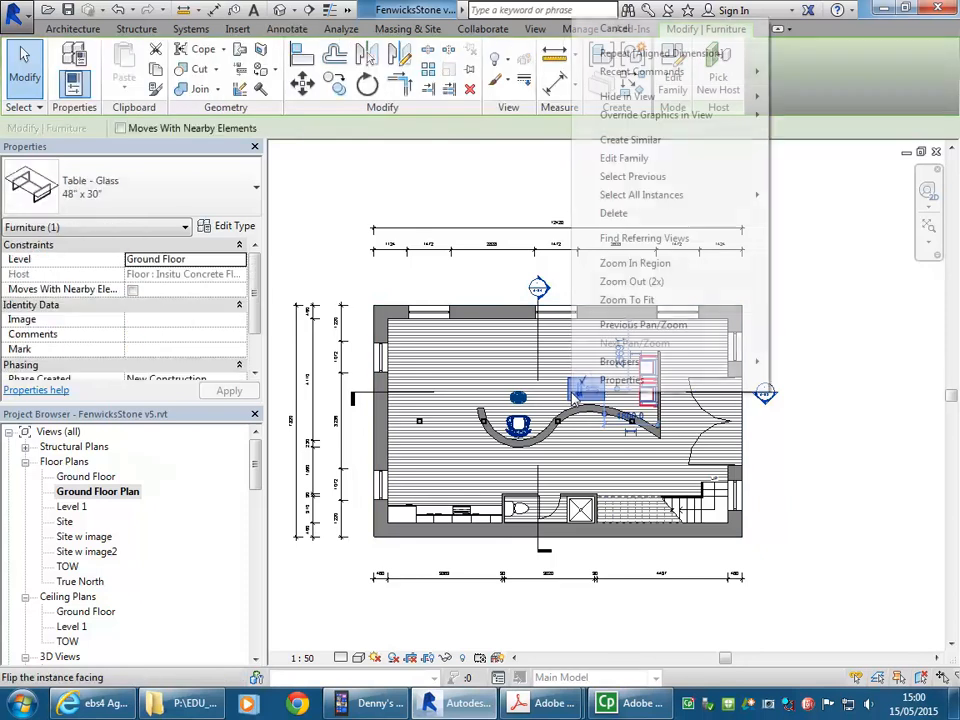
mouse_move(621, 98)
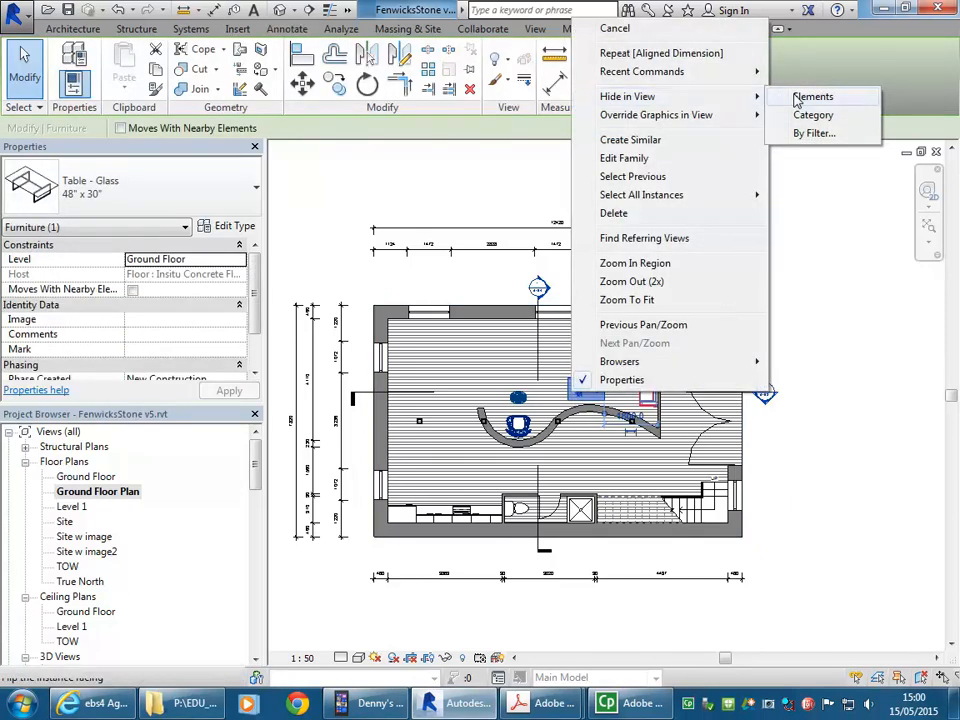
left_click(812, 96)
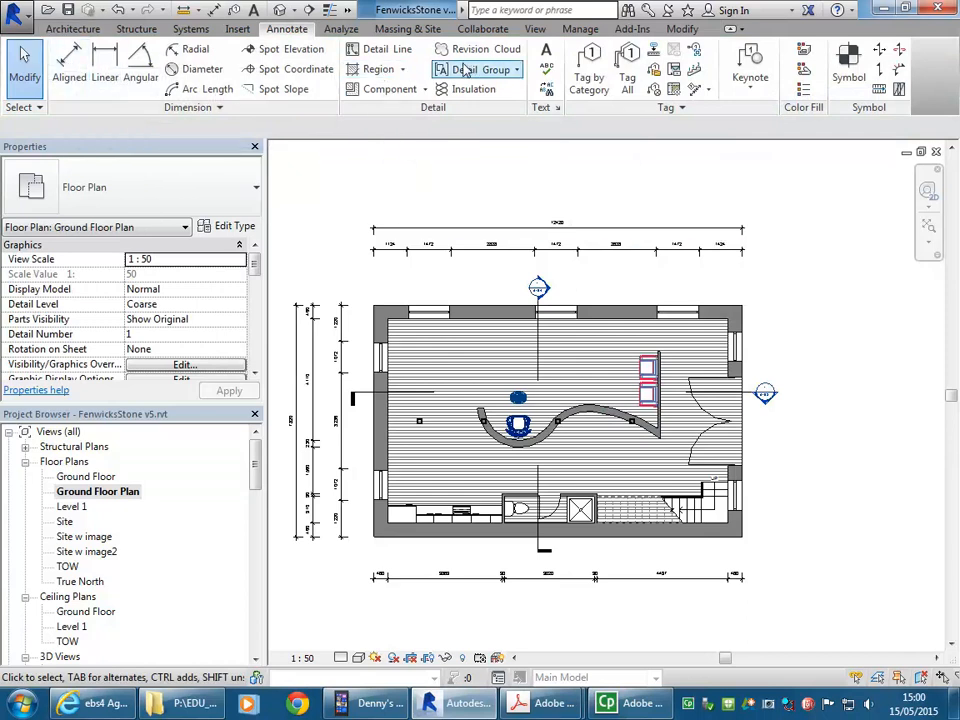
left_click(548, 54)
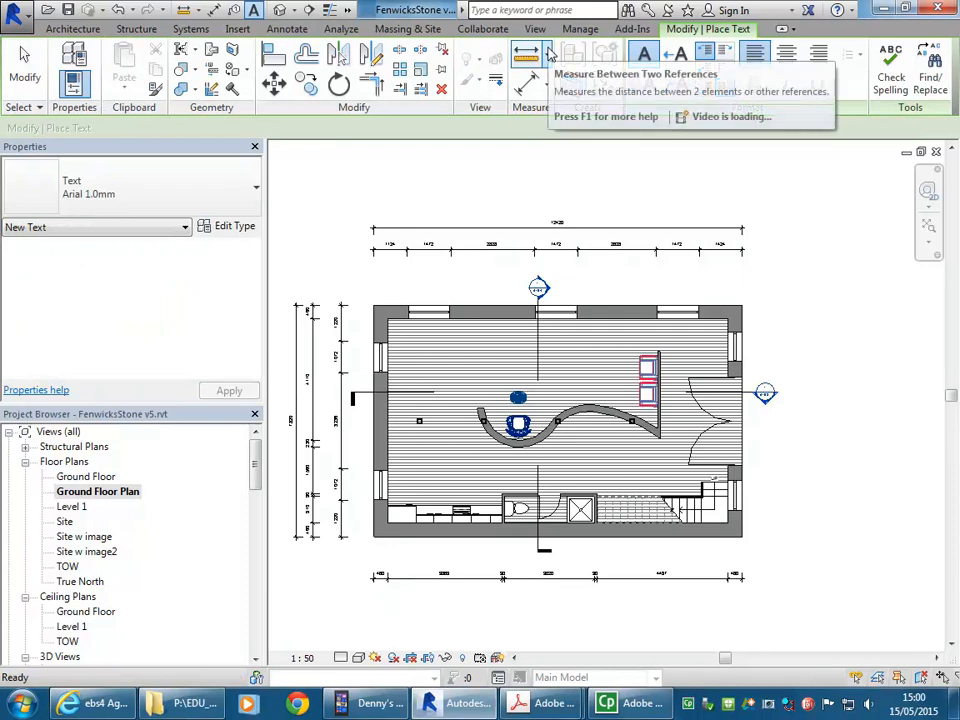
right_click(418, 188)
left_click(432, 191)
right_click(447, 191)
left_click(490, 200)
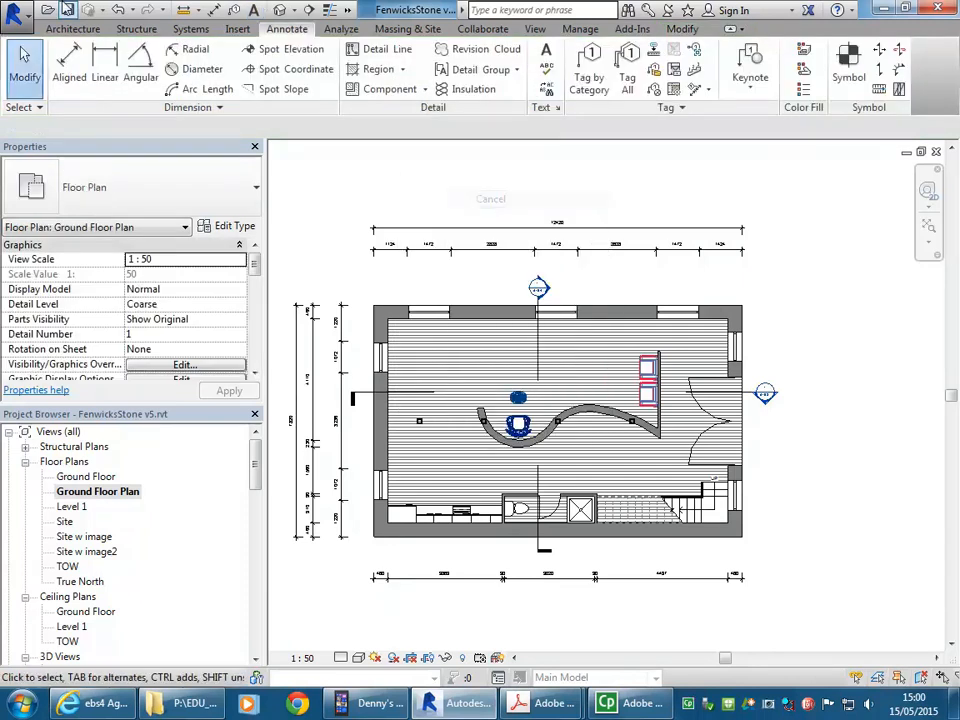
left_click(70, 30)
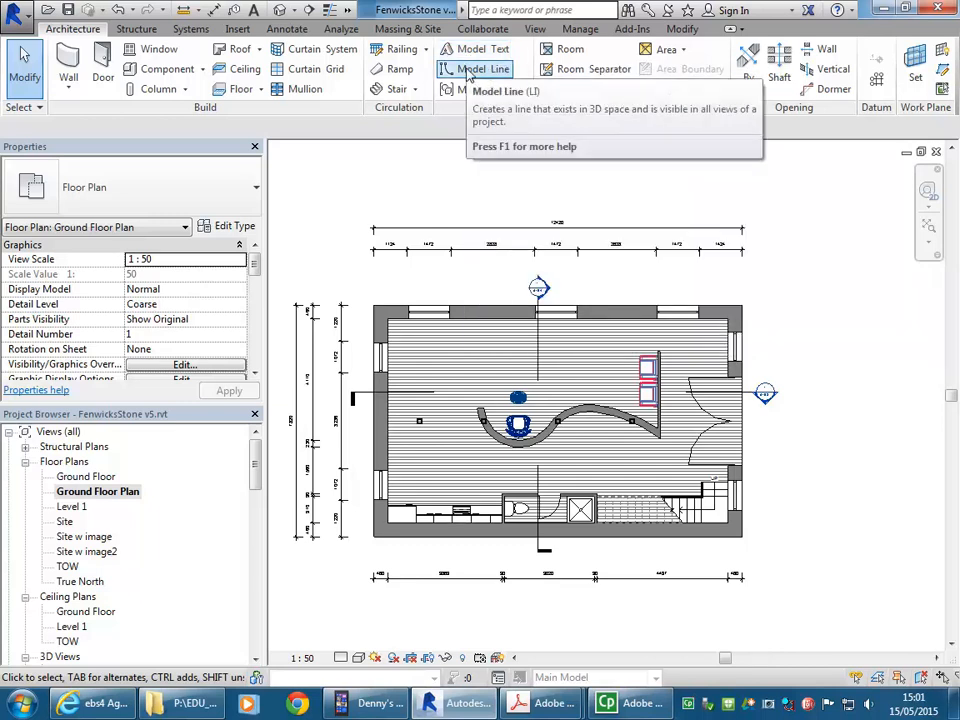
left_click(292, 30)
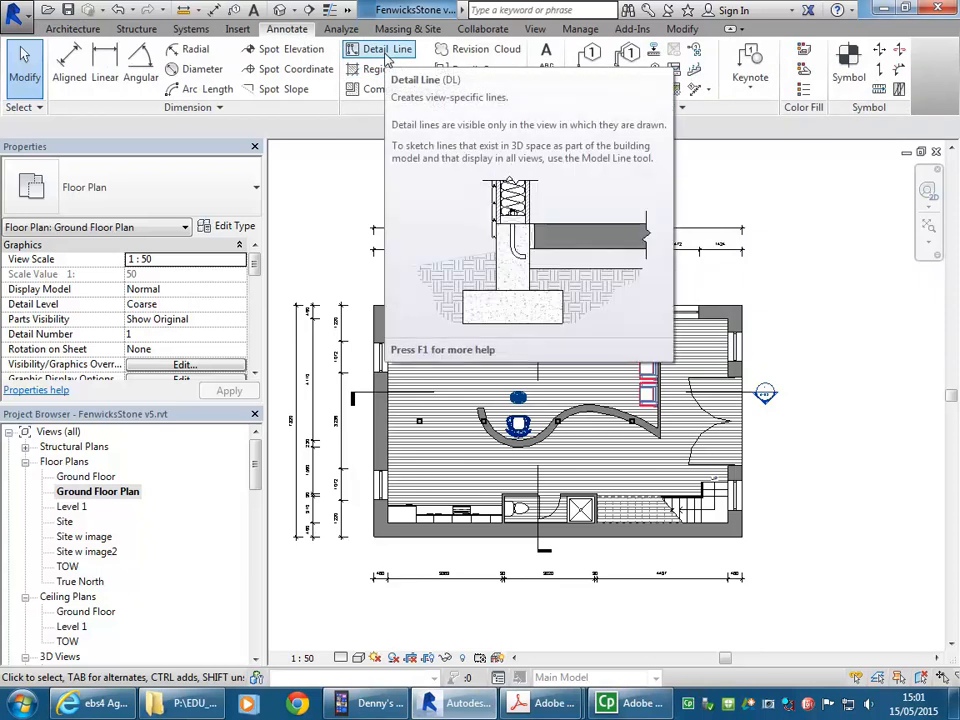
- Start a text note with the Arial 3.5mm type and duplicate that type under the name Tahoma 3.5mm
left_click(546, 54)
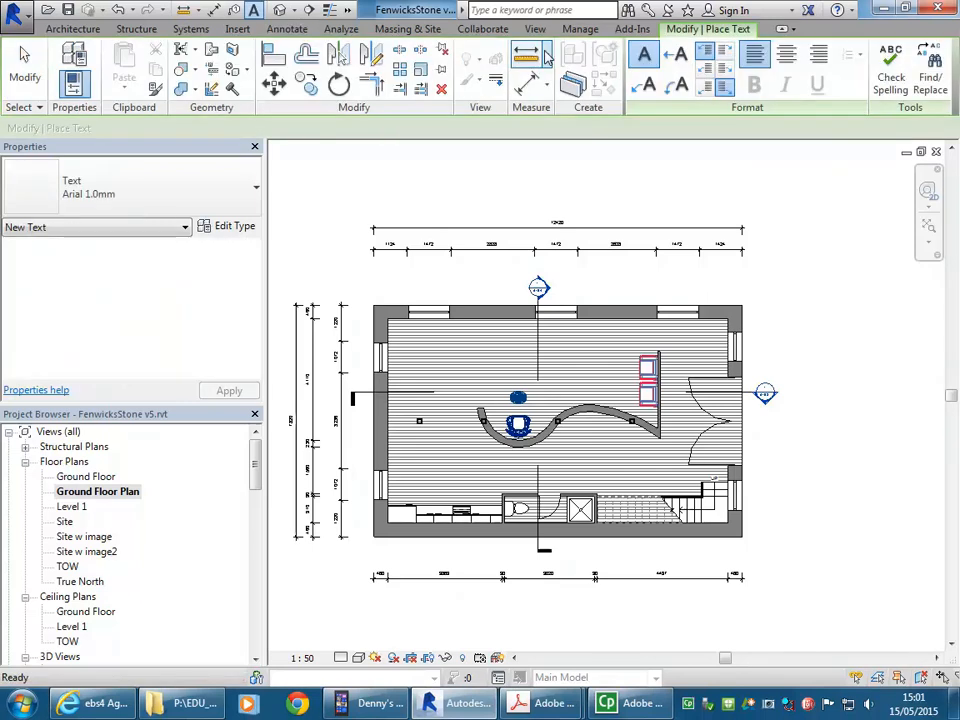
left_click(203, 180)
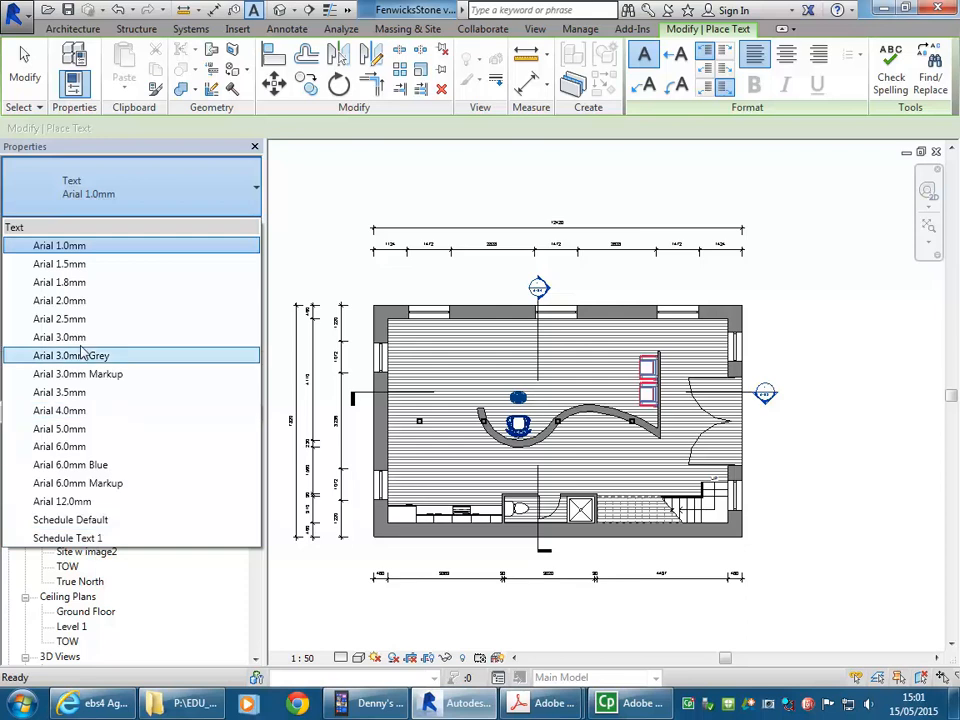
left_click(60, 392)
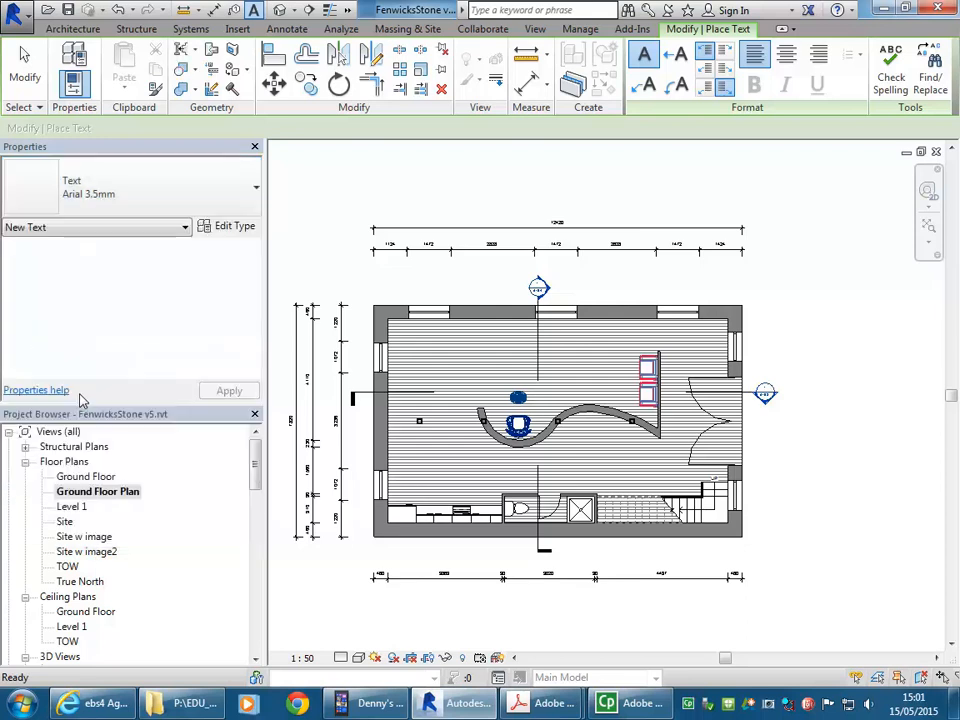
left_click(222, 226)
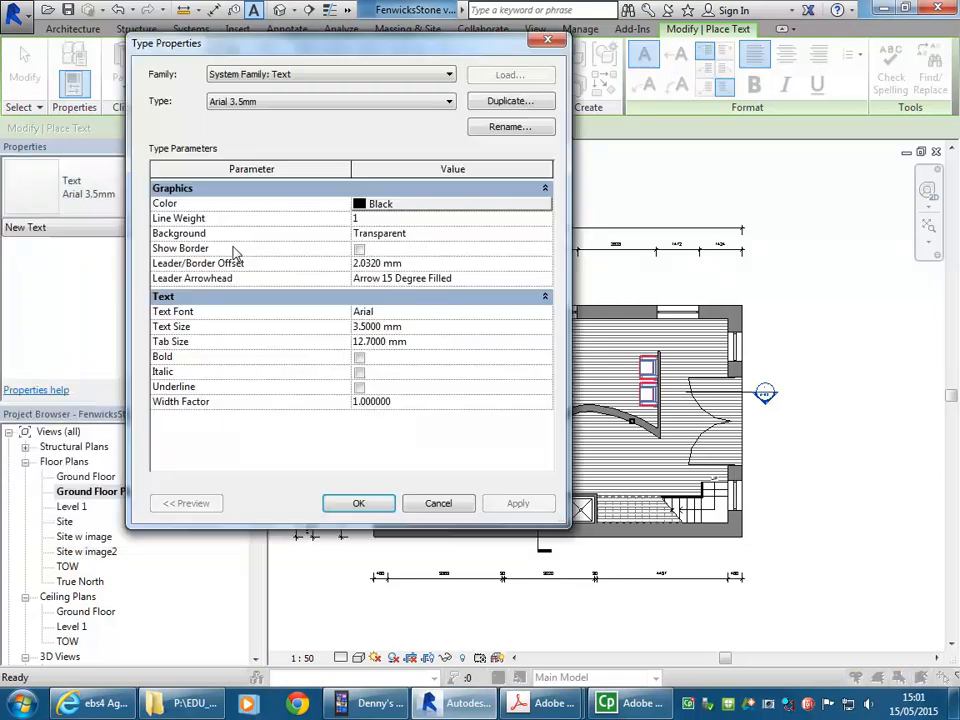
left_click(515, 103)
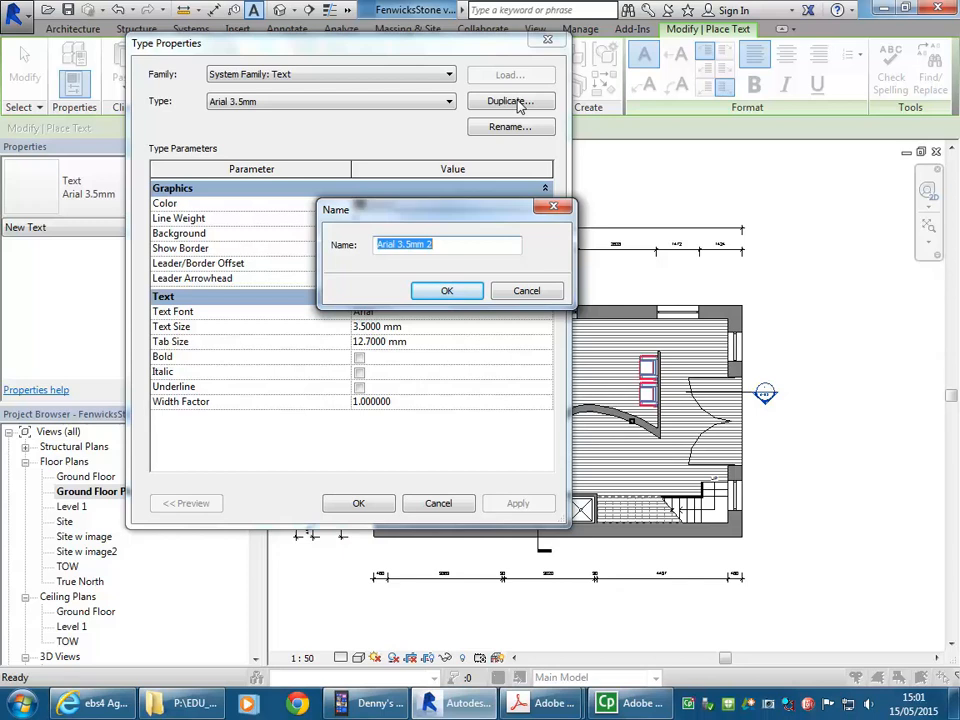
type("Tahoma")
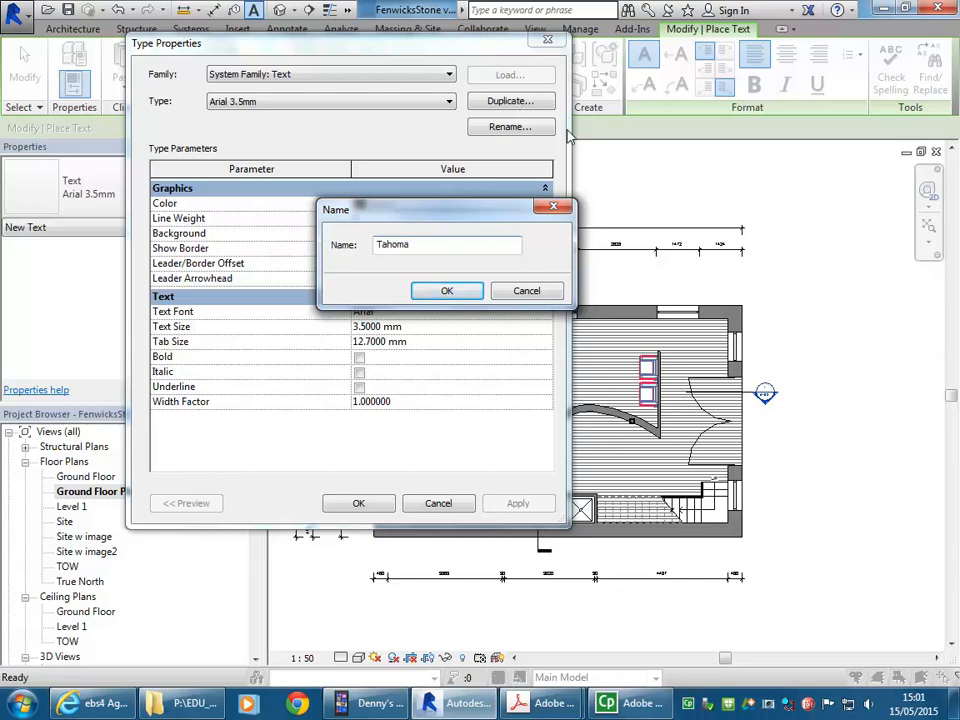
left_click(458, 293)
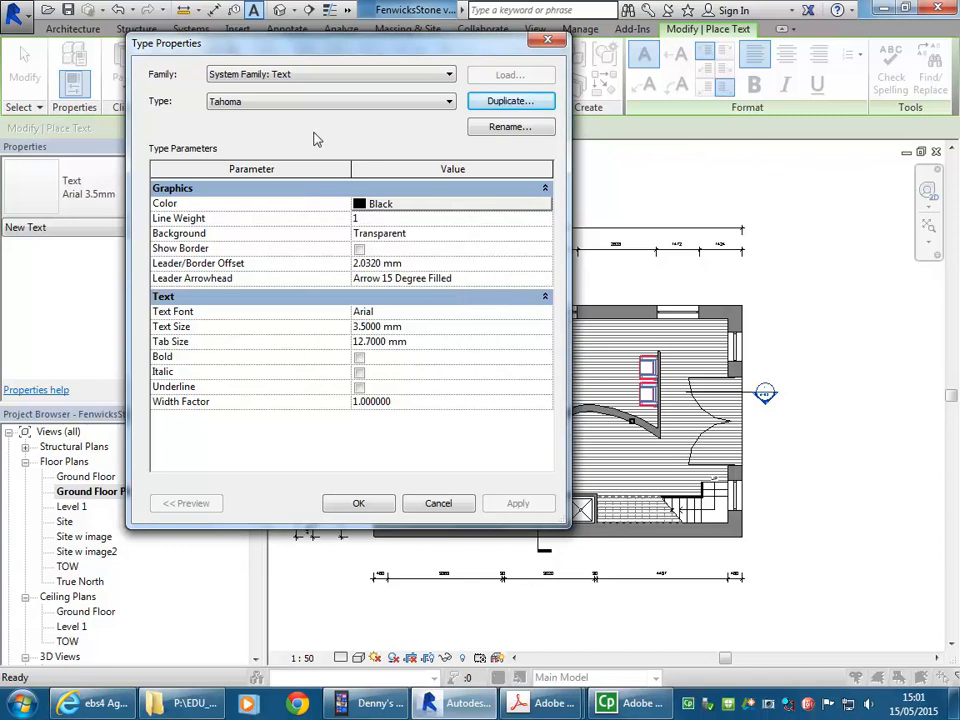
left_click(510, 127)
left_click(364, 285)
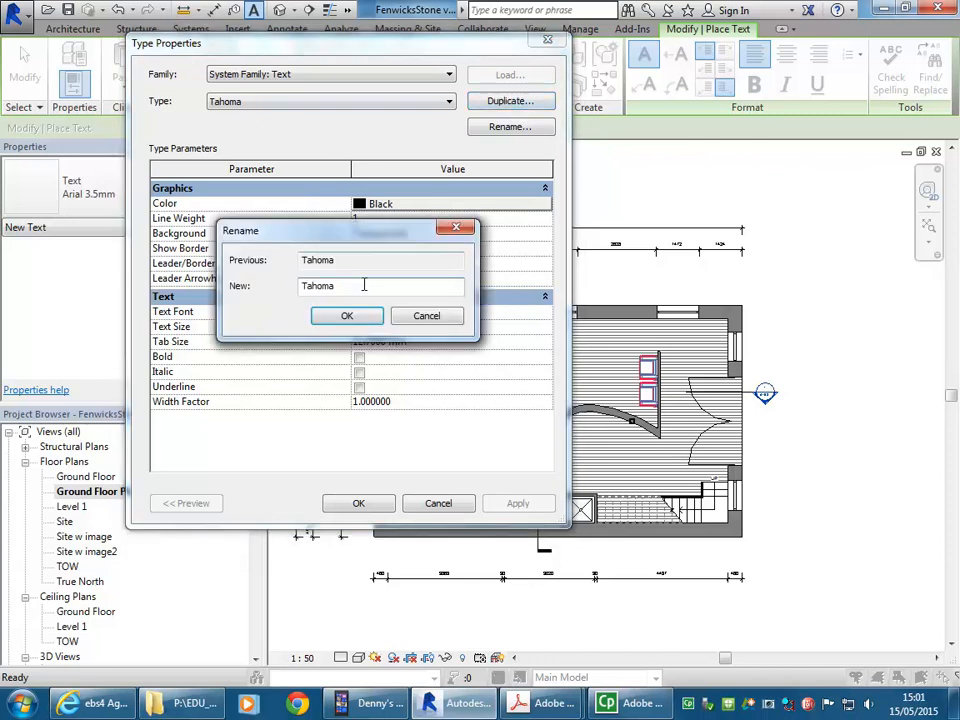
type("3.5mm")
left_click(348, 316)
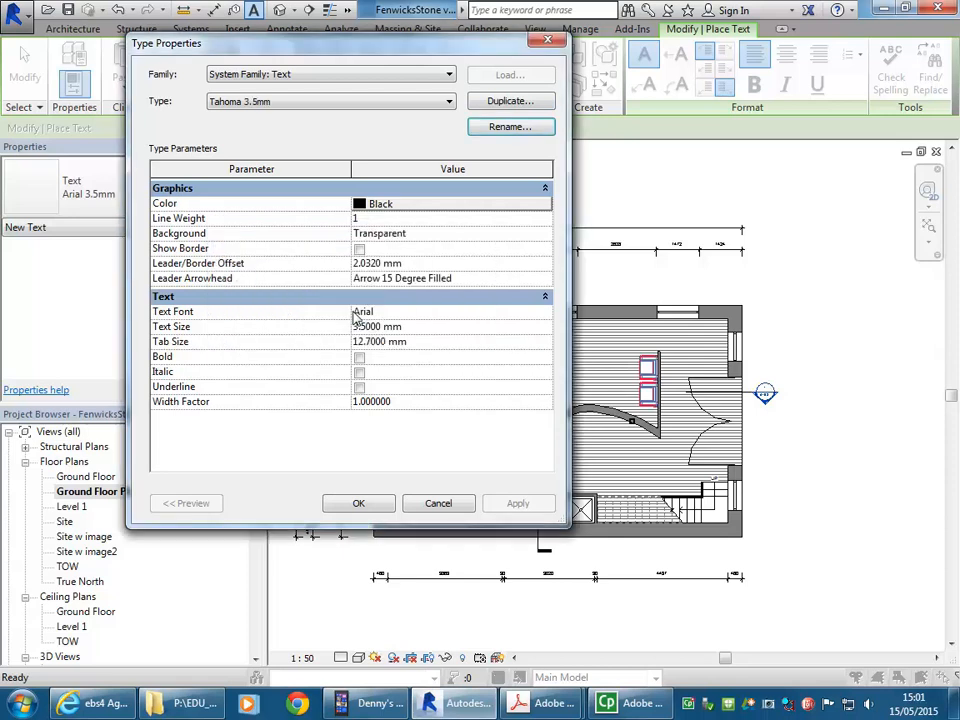
- Set the text font of the Tahoma 3.5mm type to Tahoma and apply the type settings
left_click(414, 316)
left_click(543, 313)
left_click_drag(542, 336, 542, 384)
scroll(383, 358, "up", 3)
scroll(383, 358, "up", 3)
scroll(386, 368, "down", 3)
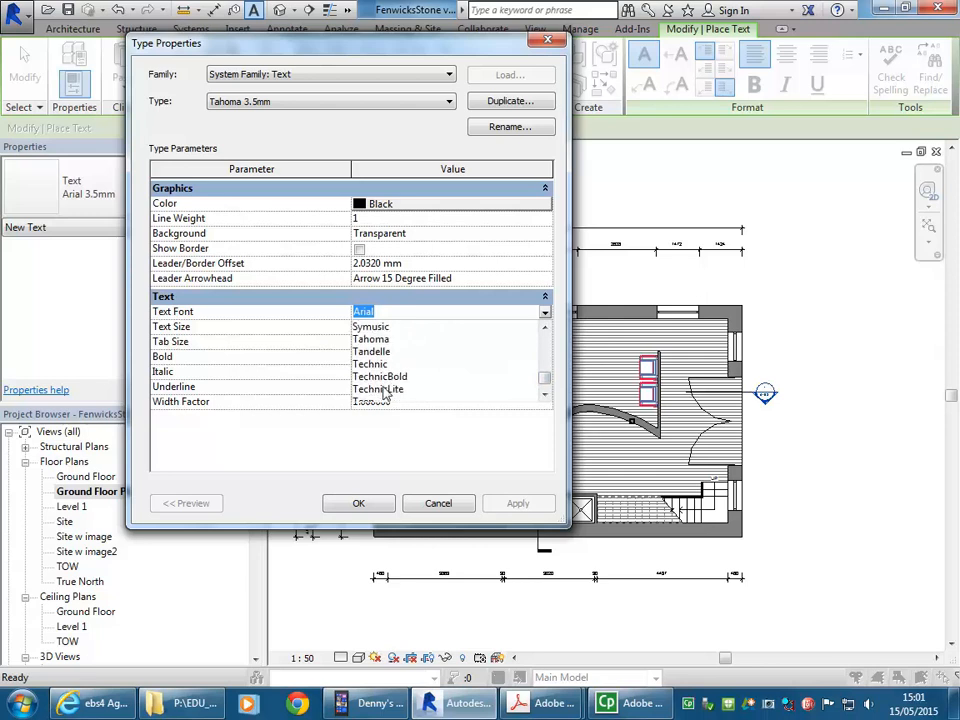
scroll(377, 373, "up", 3)
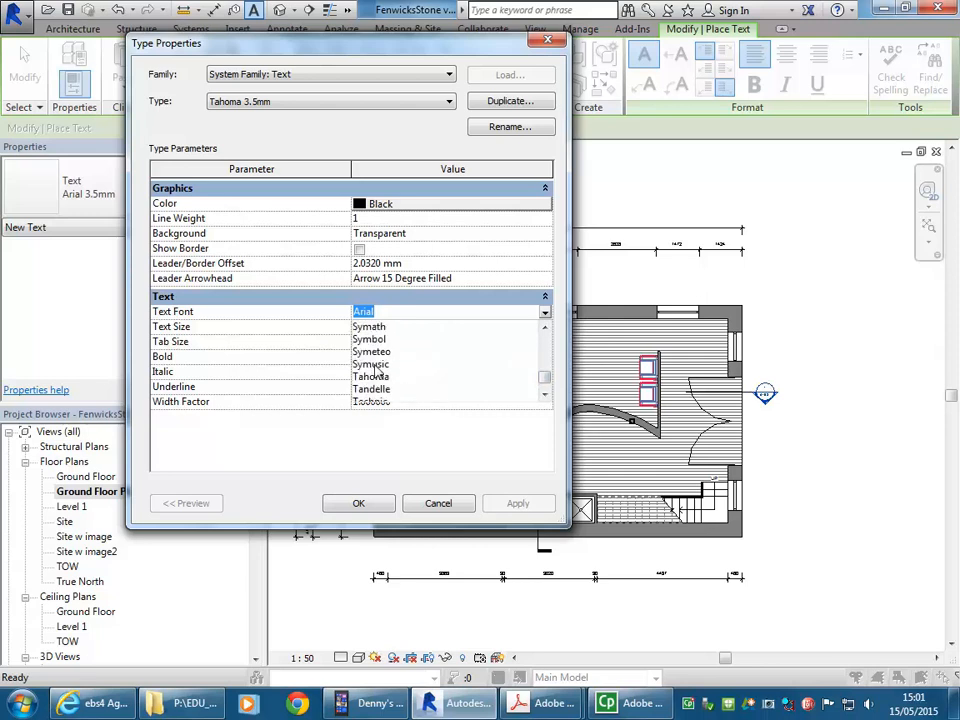
left_click(372, 376)
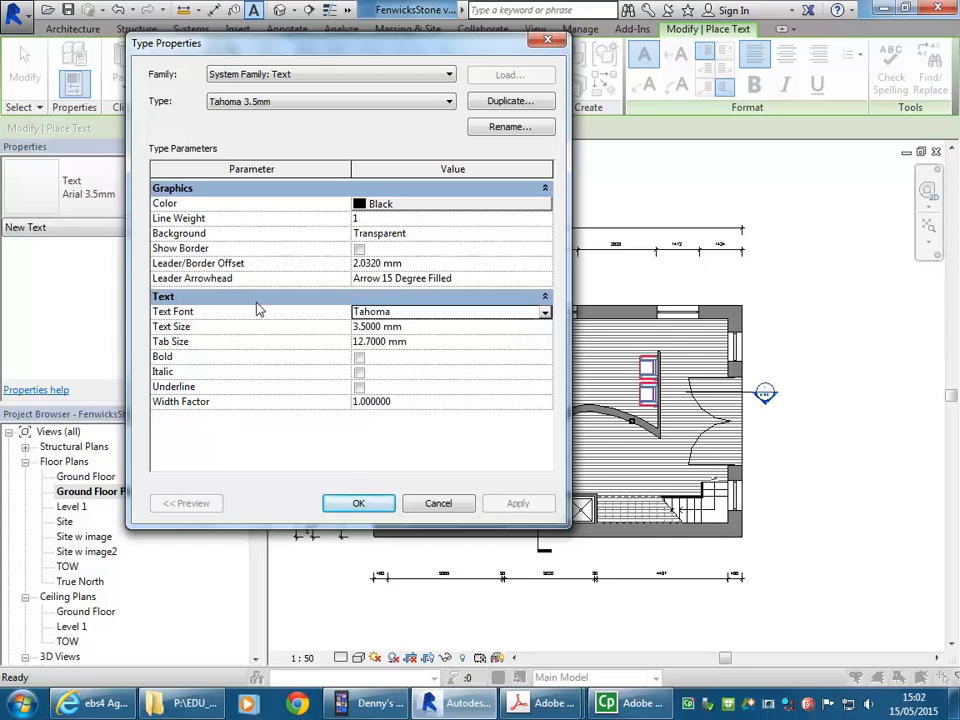
left_click(358, 503)
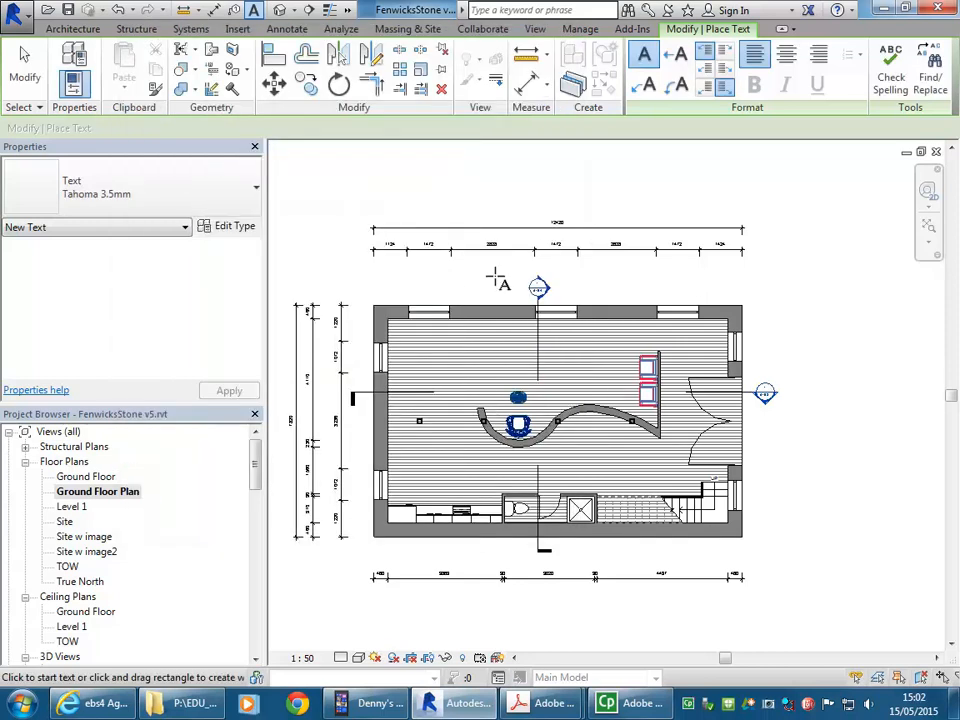
- Place a text note reading "Living" in the open room area above the armchair and curved wall
middle_click_drag(500, 361, 490, 328)
scroll(489, 328, "up", 1)
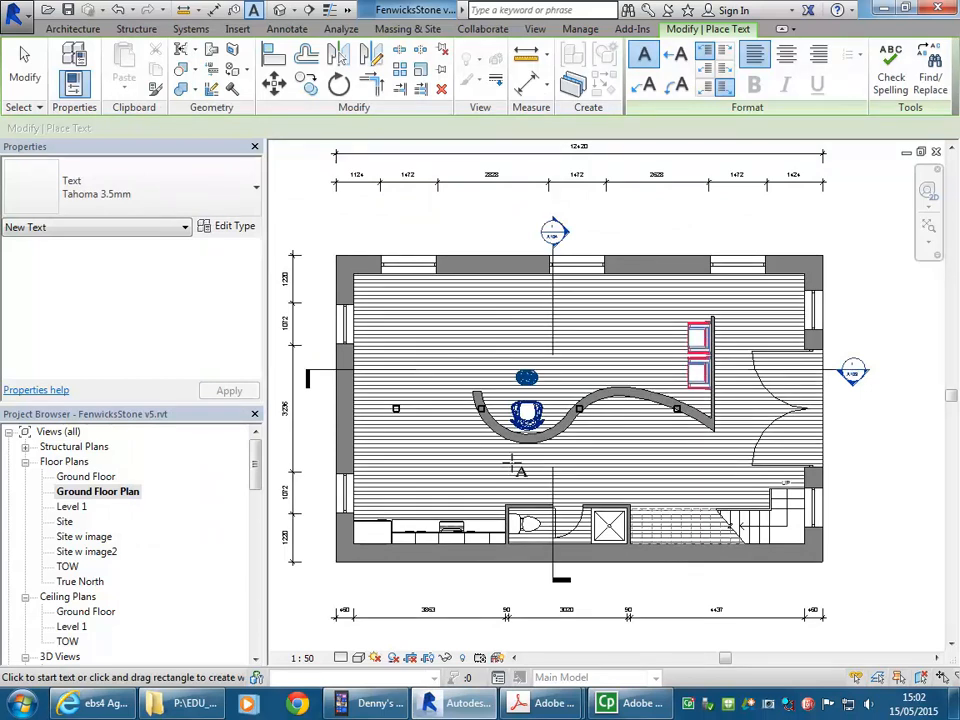
left_click_drag(505, 303, 628, 336)
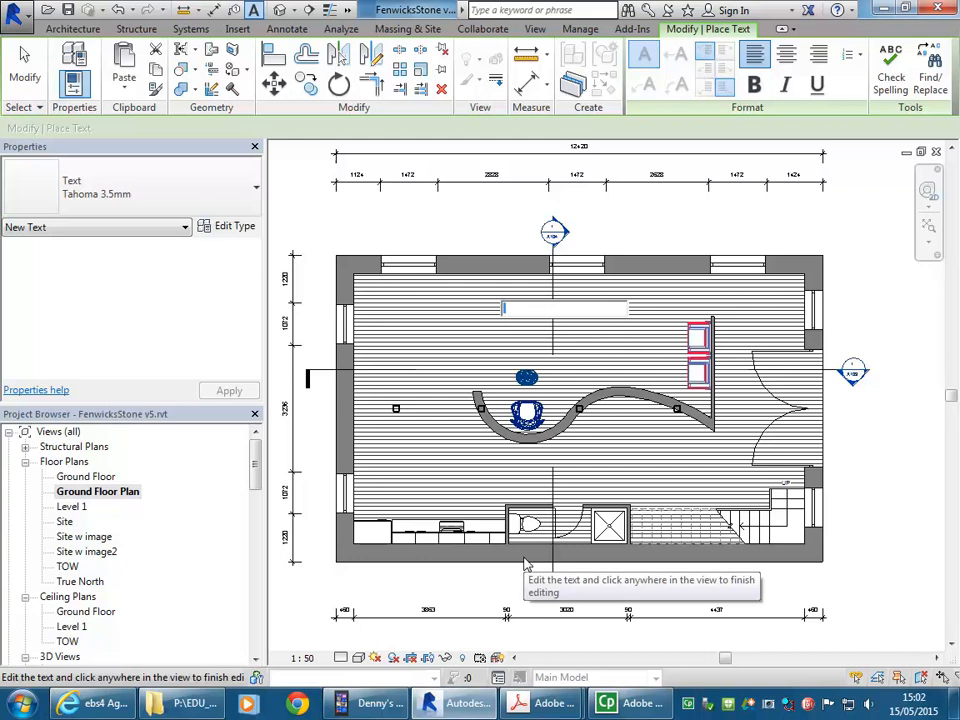
type("L")
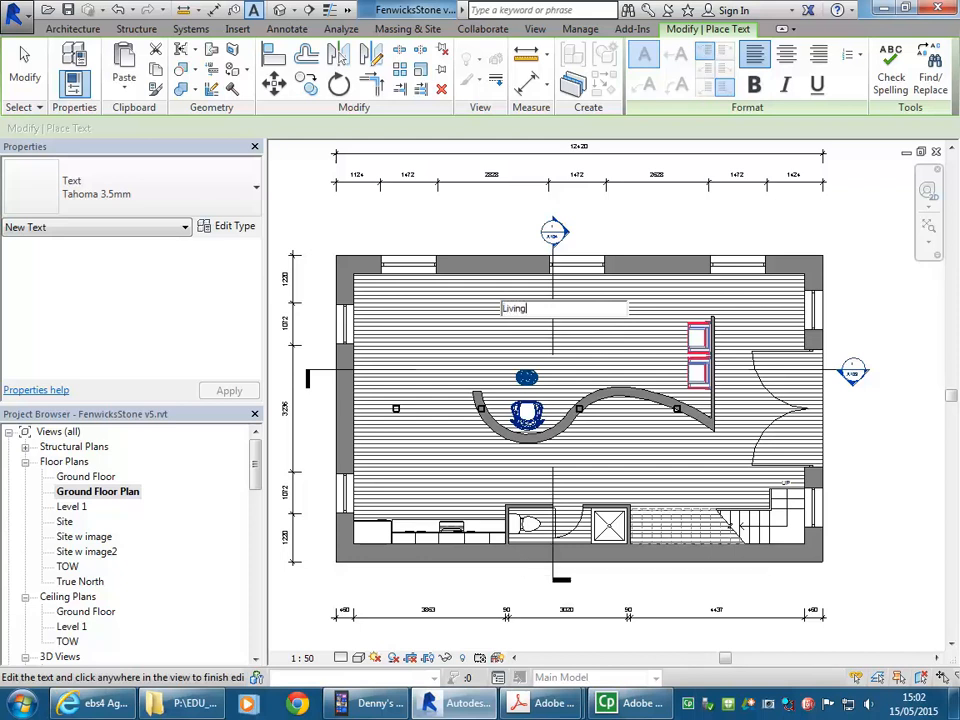
type("iving")
right_click(333, 208)
left_click(403, 232)
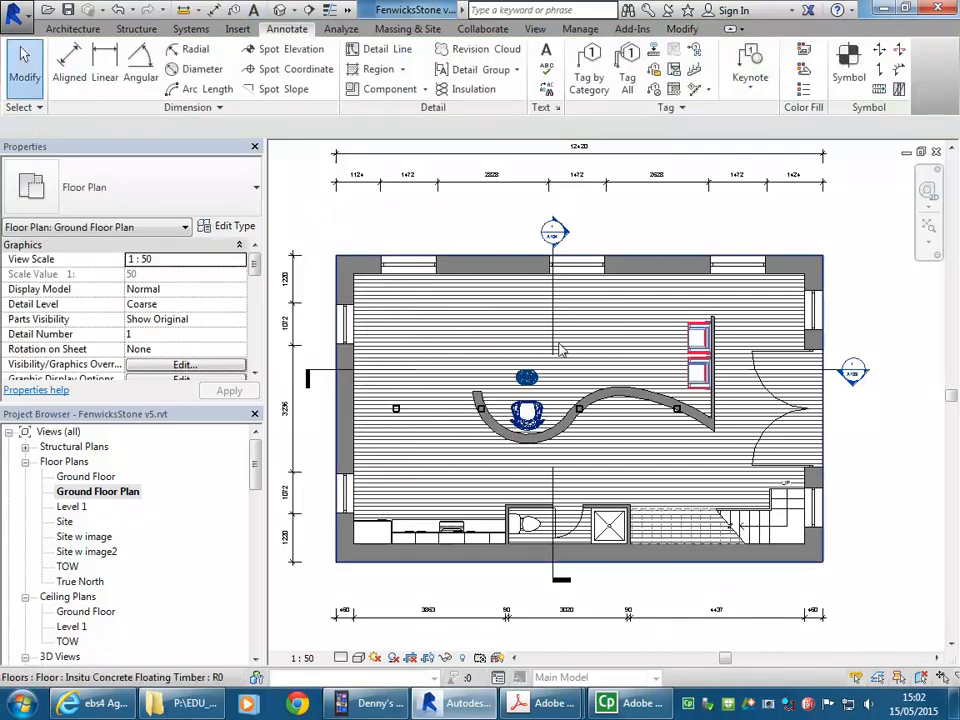
- Place another text note reading "Tahoma" in the room area above the armchair
left_click(546, 58)
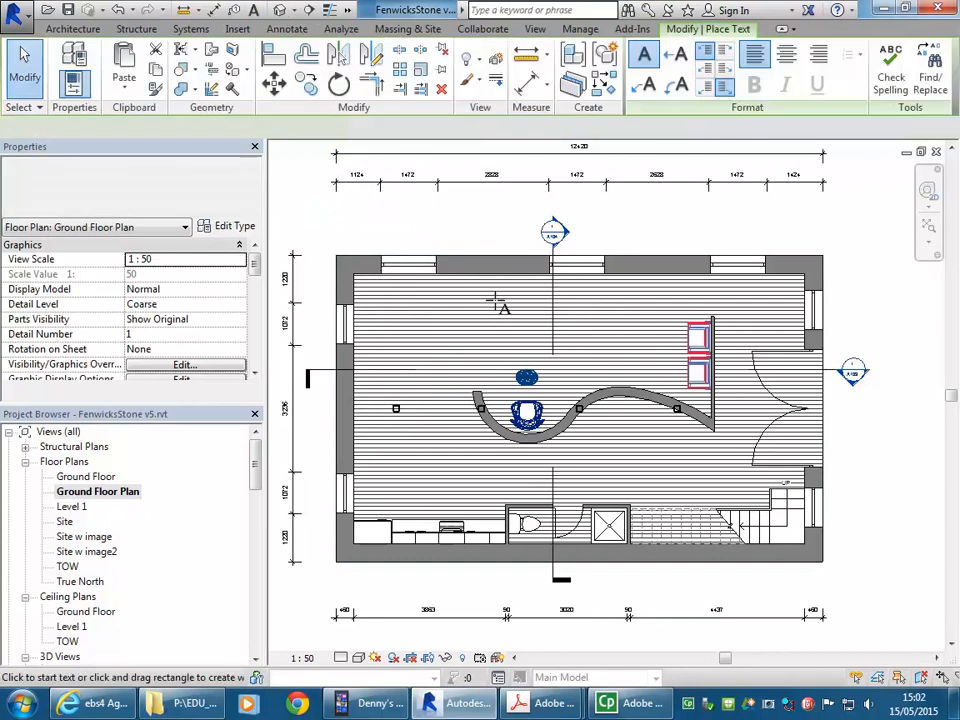
left_click_drag(484, 306, 576, 348)
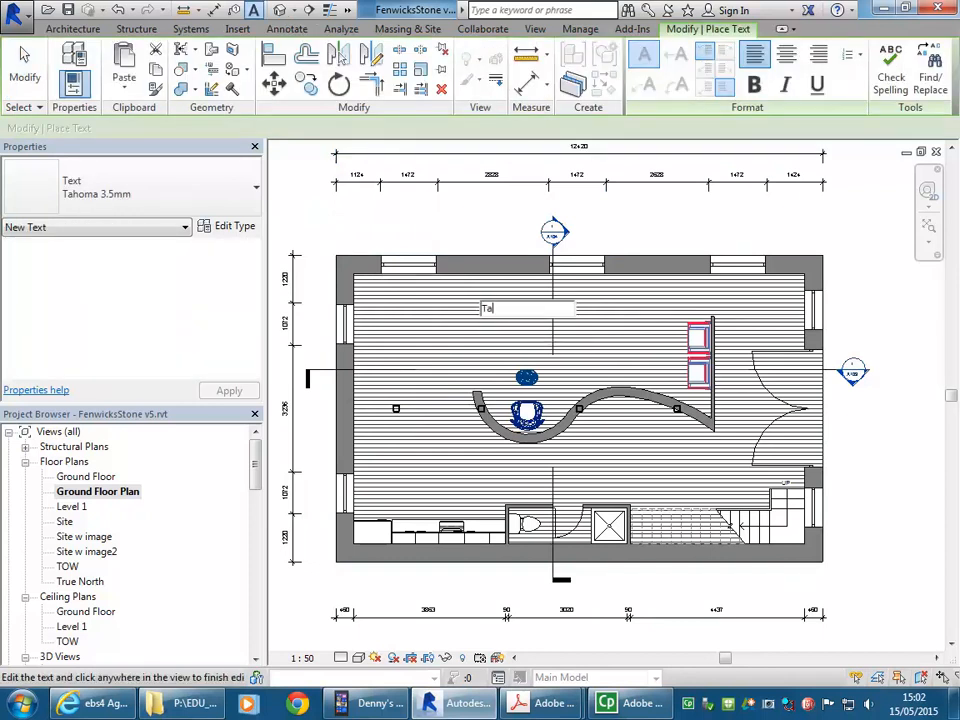
left_click(586, 377)
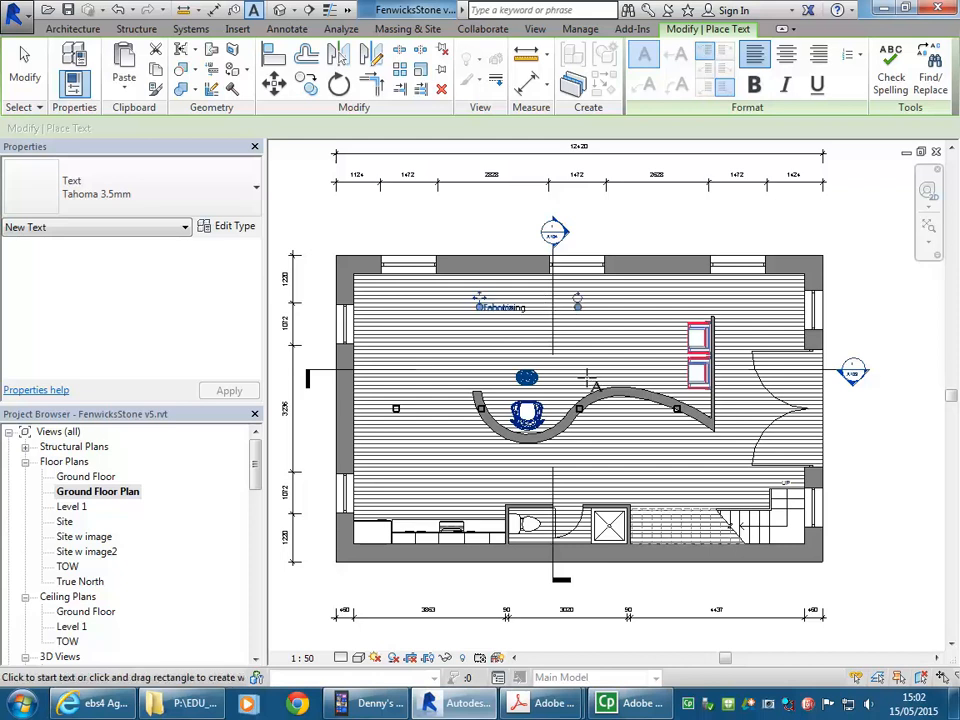
- Delete the "Tahoma" text note that overlaps the Living label
scroll(504, 321, "up", 3)
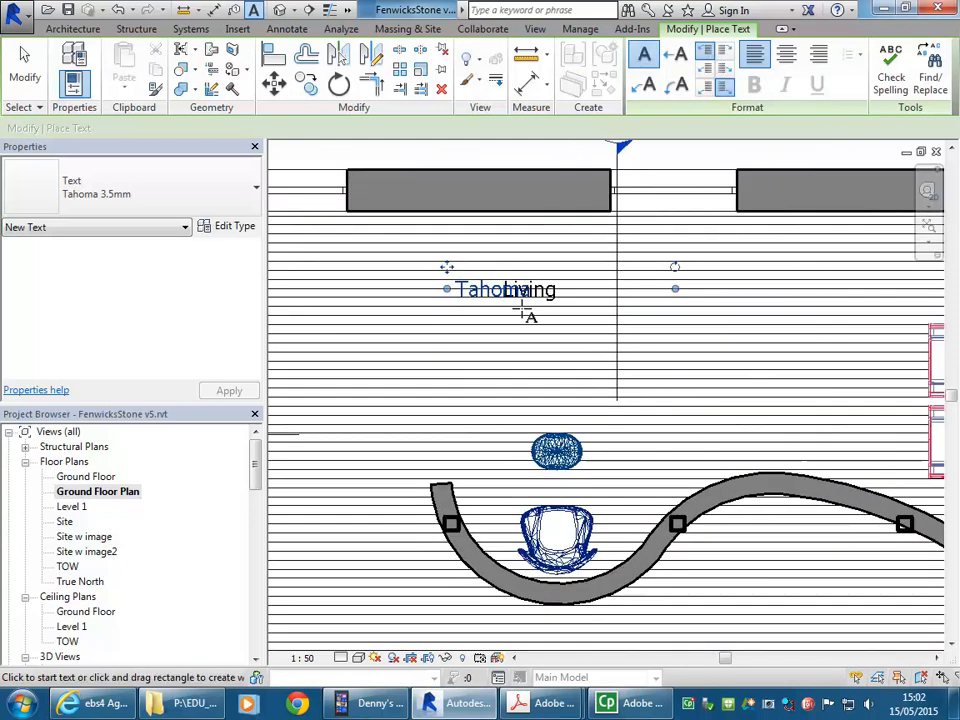
key("Escape")
left_click(461, 291)
key("Escape")
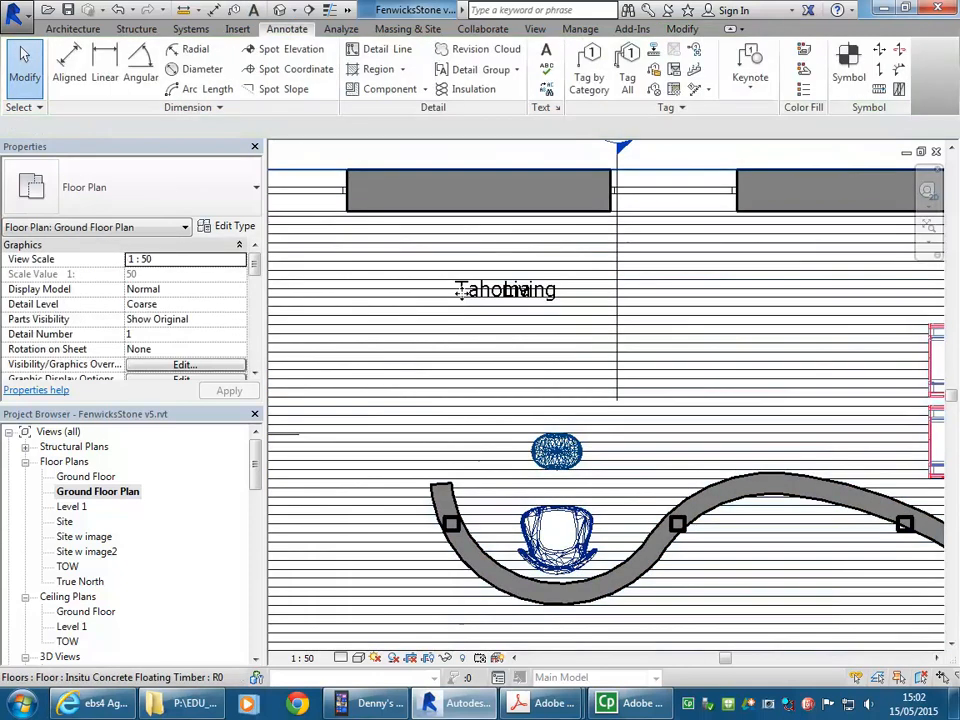
left_click(461, 291)
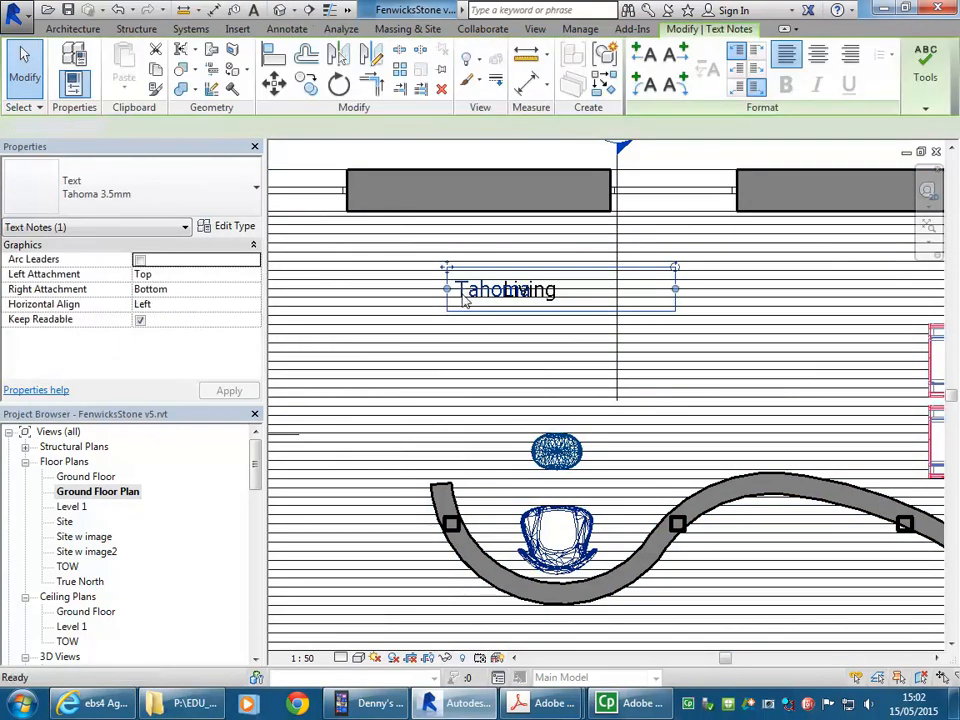
key("Delete")
- Compare the annotation sizes at a view scale of 1:100 and set the scale back to 1:50
scroll(486, 300, "down", 3)
left_click(489, 300)
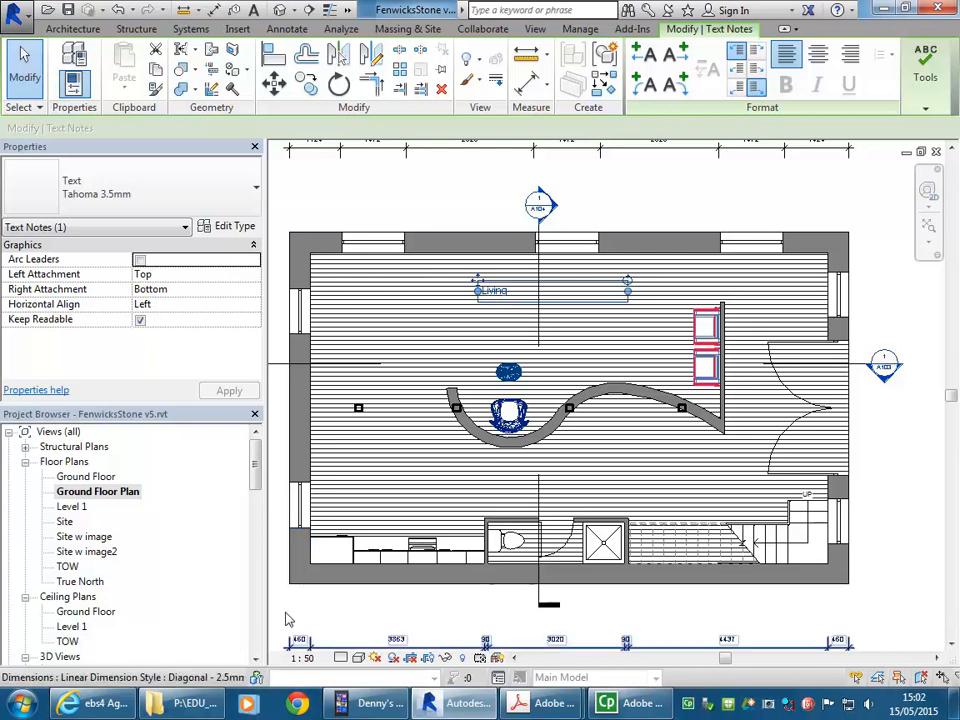
left_click(305, 658)
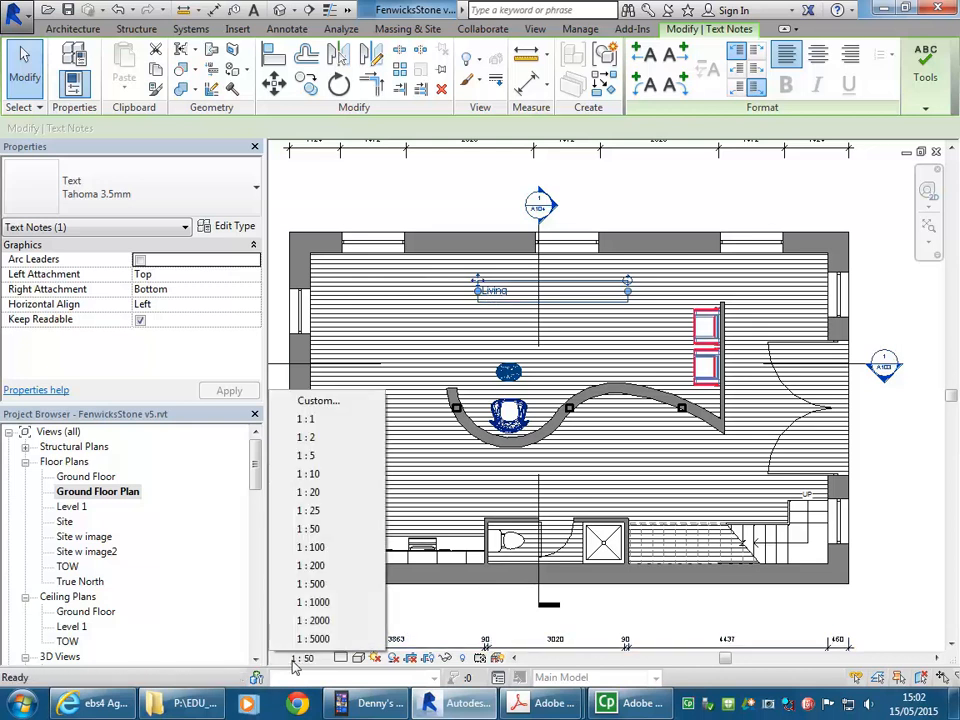
left_click(318, 549)
left_click(472, 201)
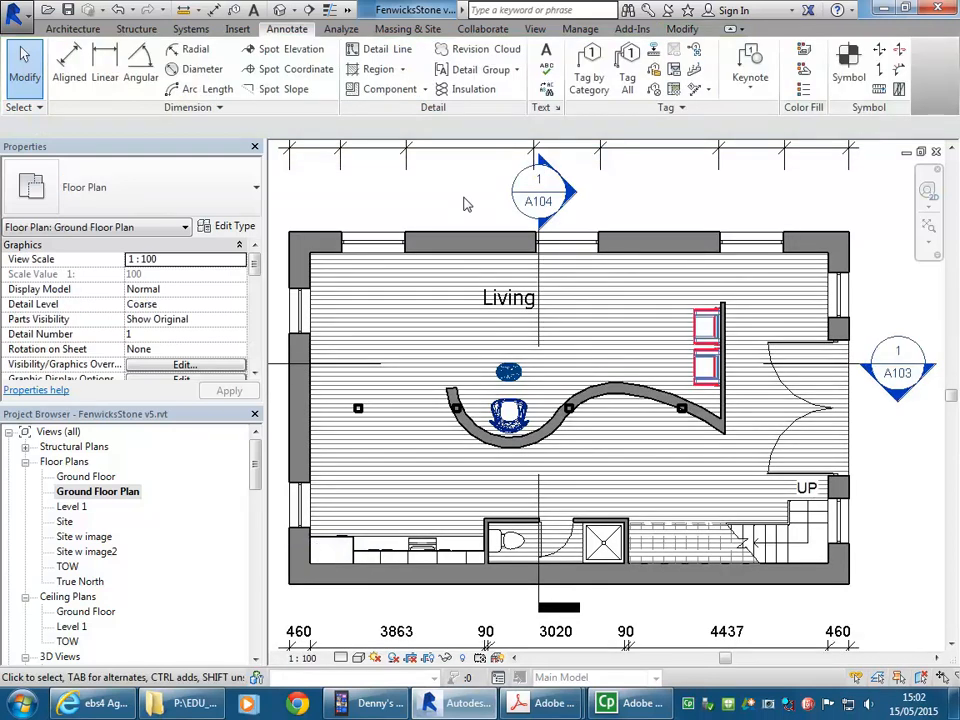
scroll(463, 204, "down", 3)
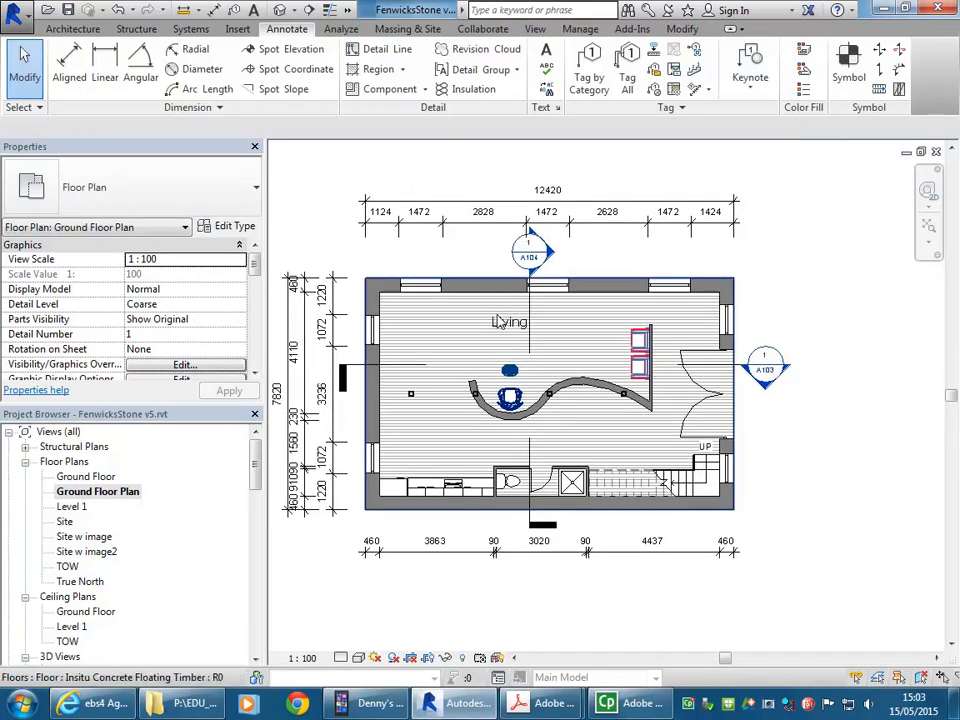
left_click(302, 658)
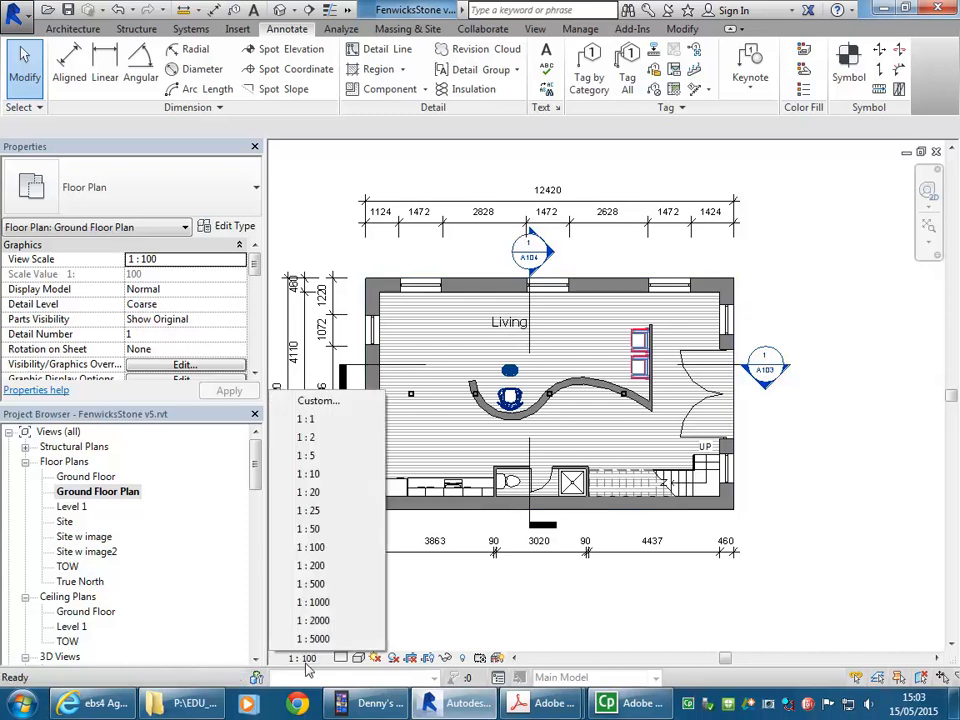
left_click(309, 528)
- Duplicate the Living label's text type under the name "Tahoma 5mm"
scroll(505, 371, "up", 3)
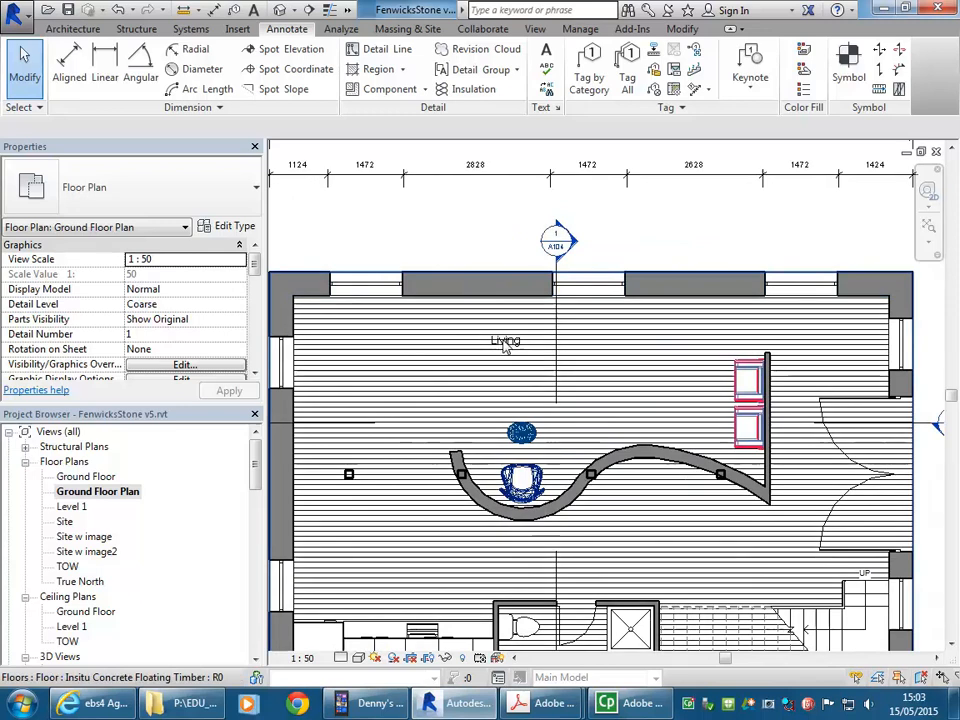
left_click(503, 343)
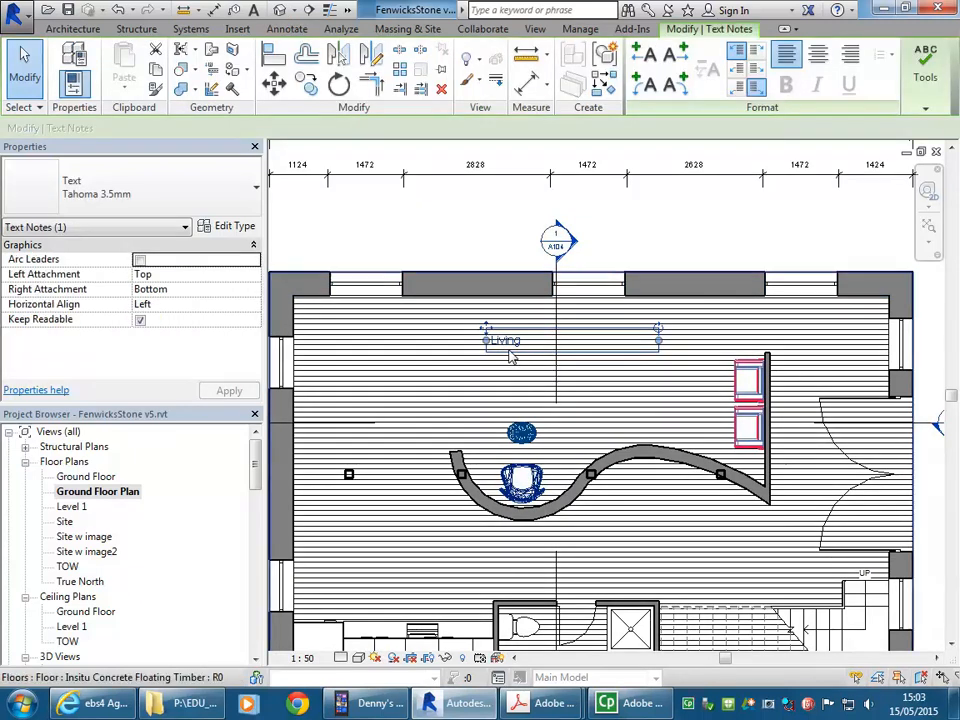
left_click(228, 226)
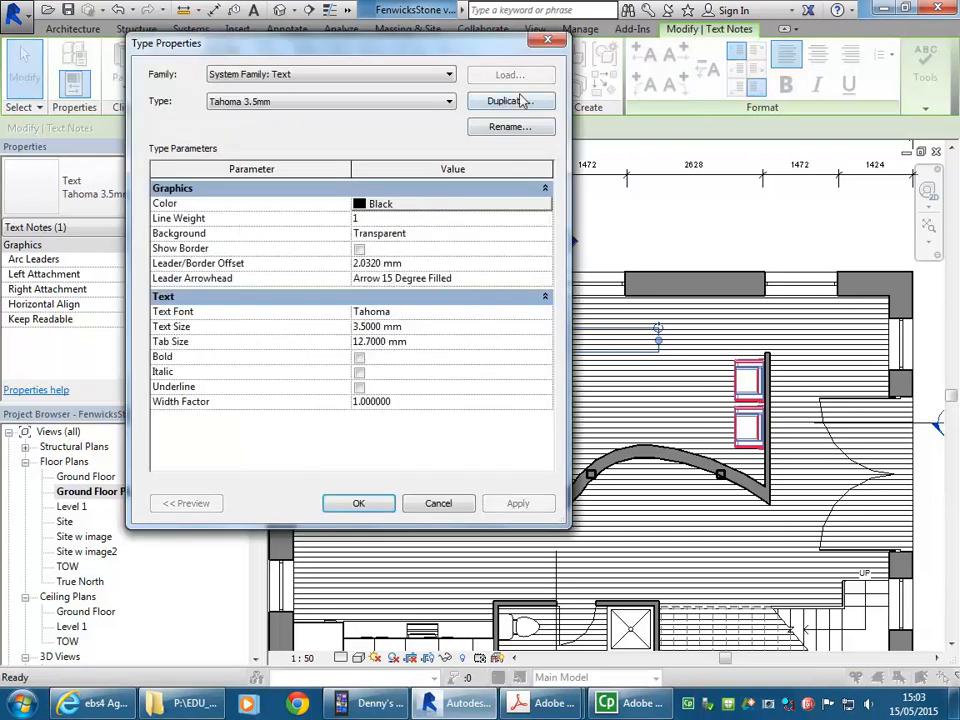
left_click(530, 101)
left_click_drag(409, 245, 554, 235)
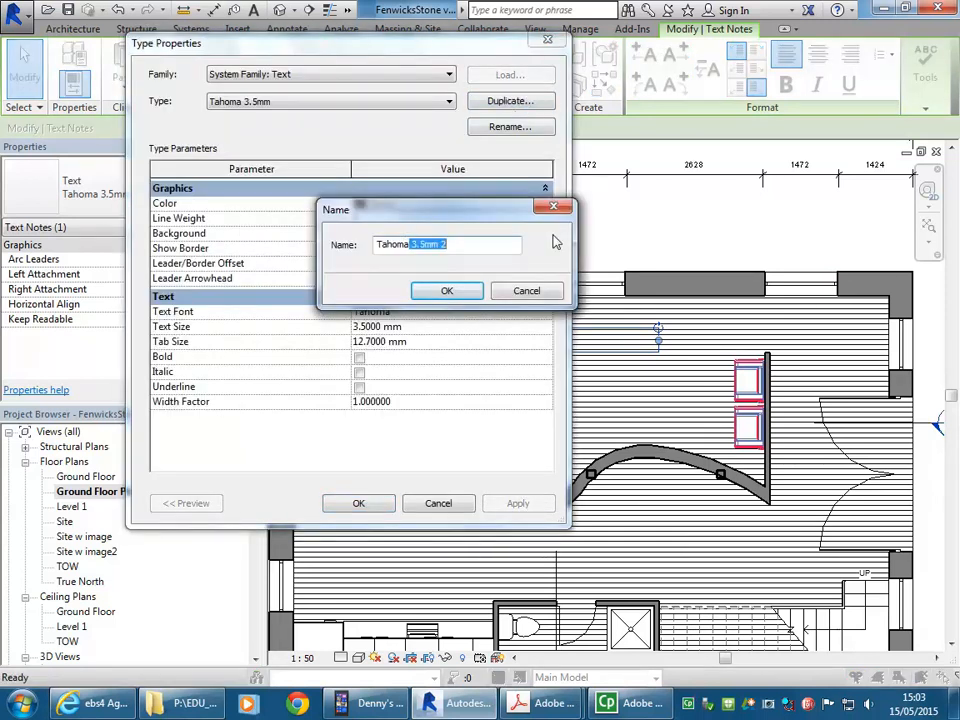
type("5mm")
left_click(472, 291)
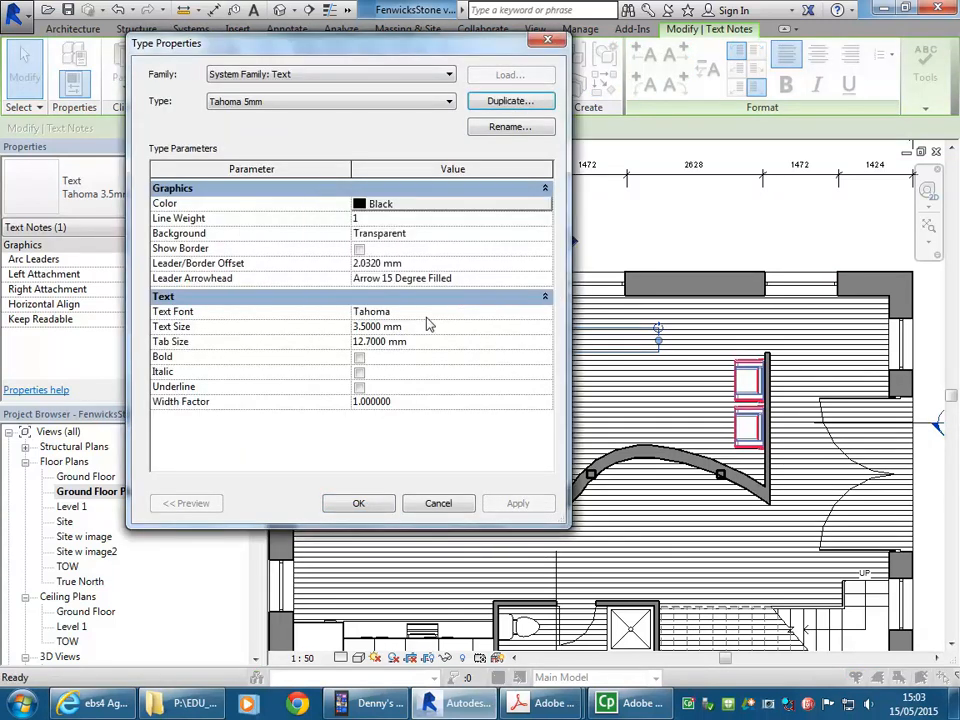
- Set the text size of the Tahoma 5mm type to 5 mm and apply it to the Living label
left_click(356, 326)
type("5 mm")
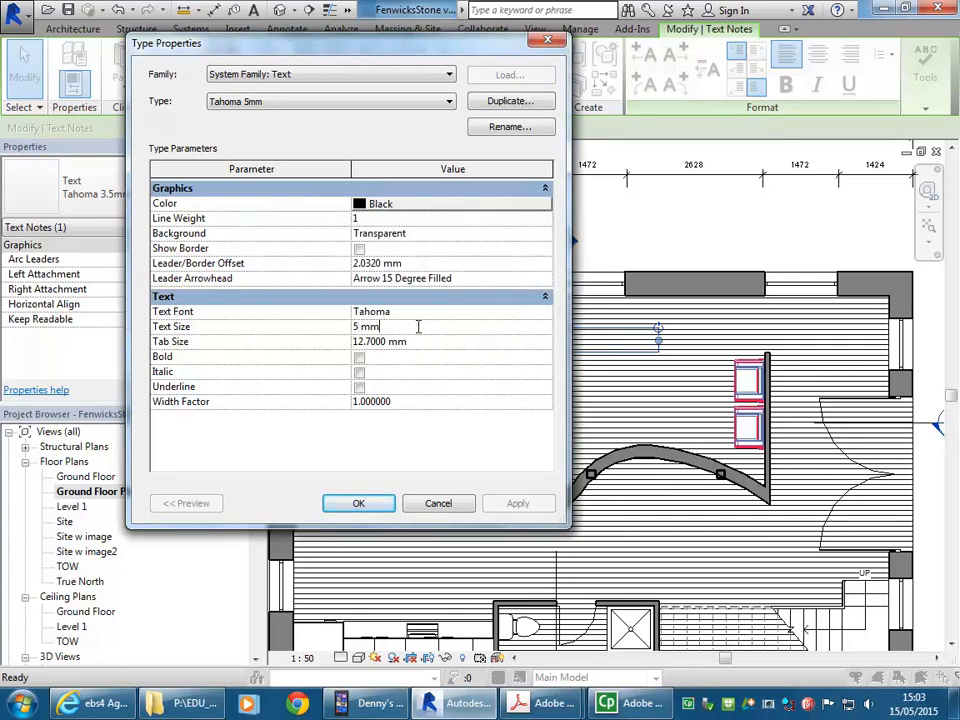
left_click(362, 502)
left_click(455, 233)
scroll(428, 236, "down", 2)
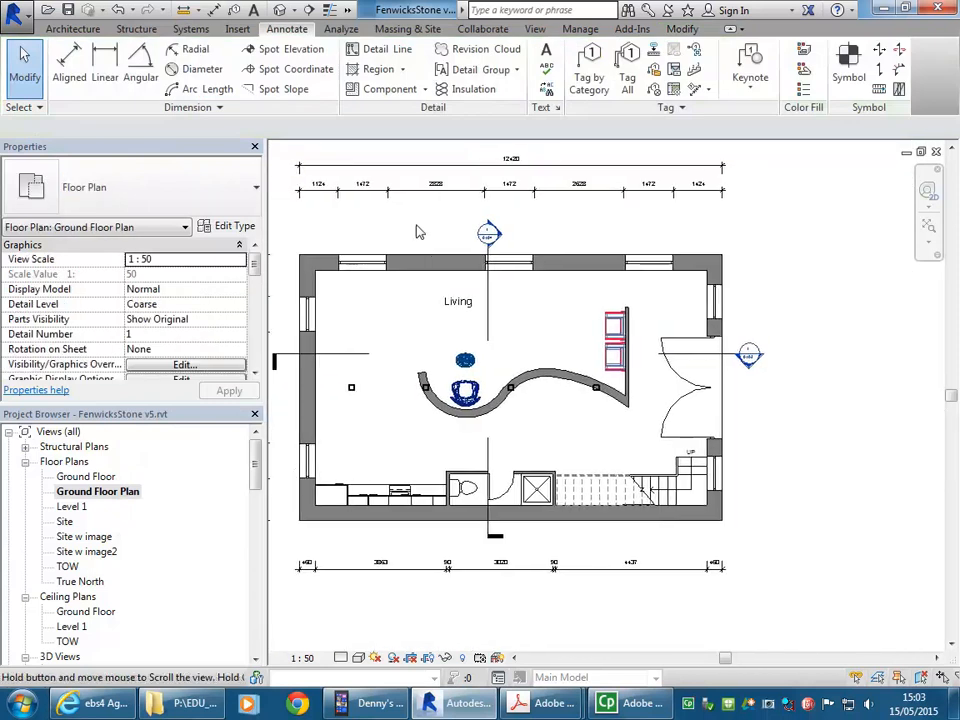
scroll(443, 306, "up", 2)
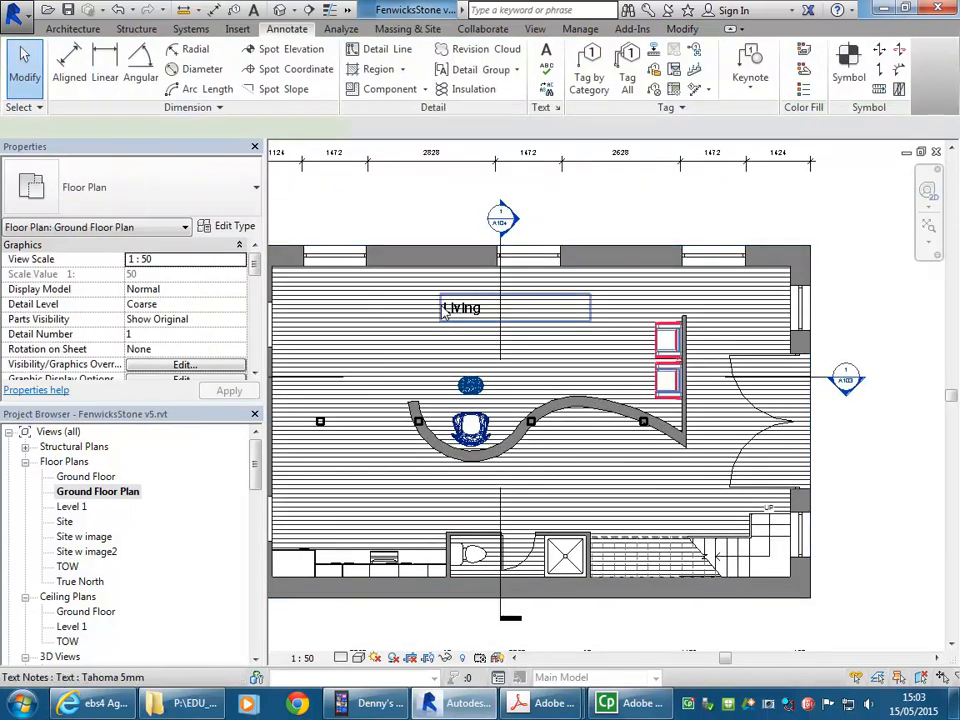
- Change the background of the Tahoma 5mm text type to Opaque so it masks the floor hatch
left_click(450, 309)
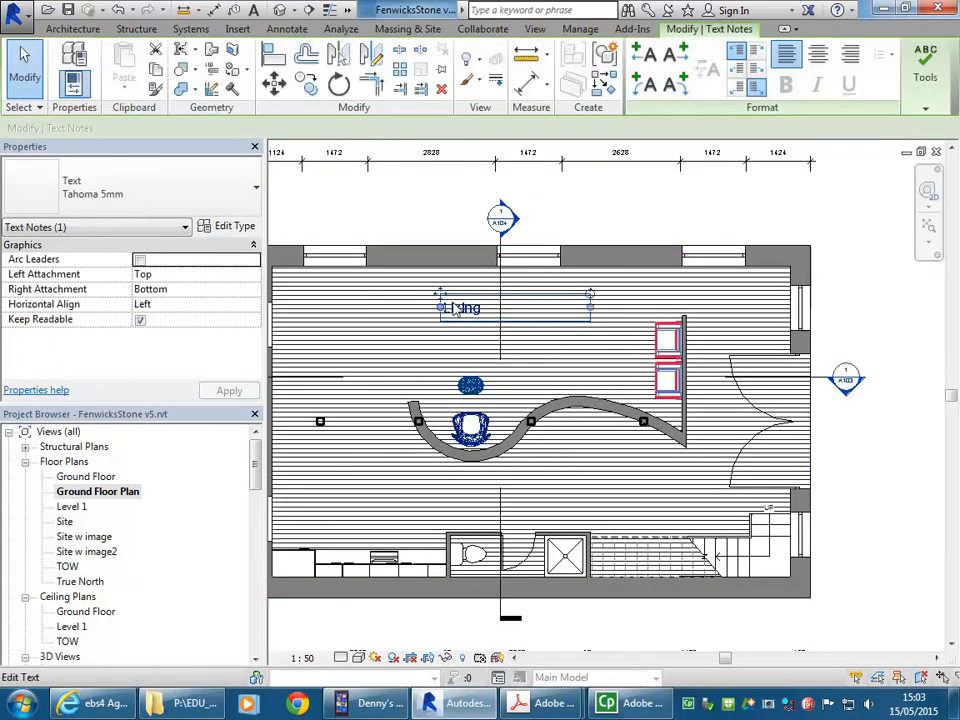
left_click(225, 229)
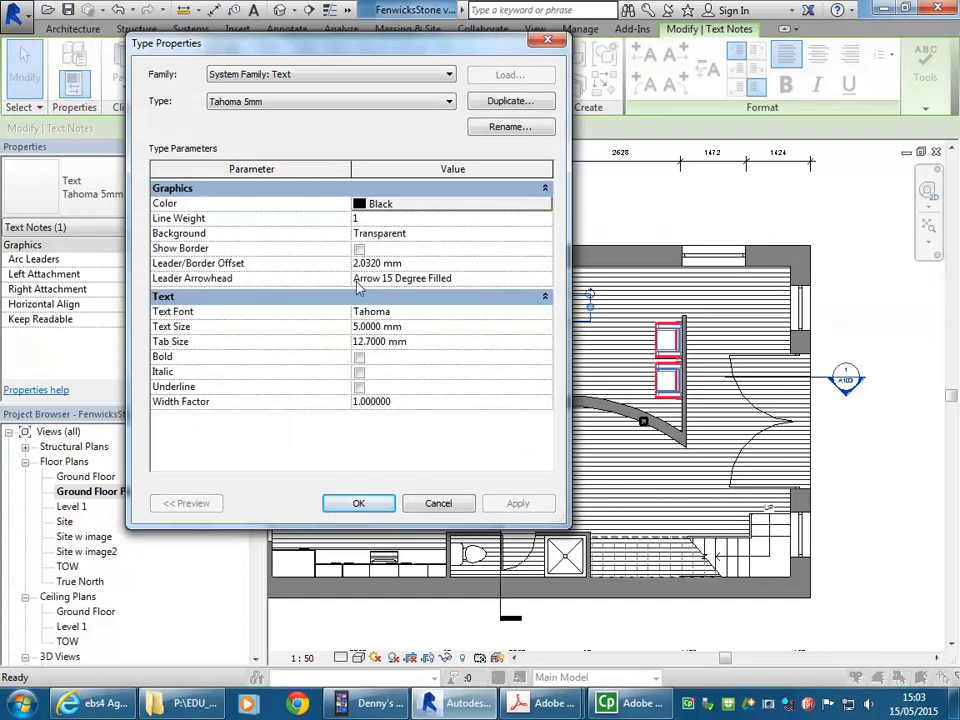
left_click(430, 234)
left_click(545, 234)
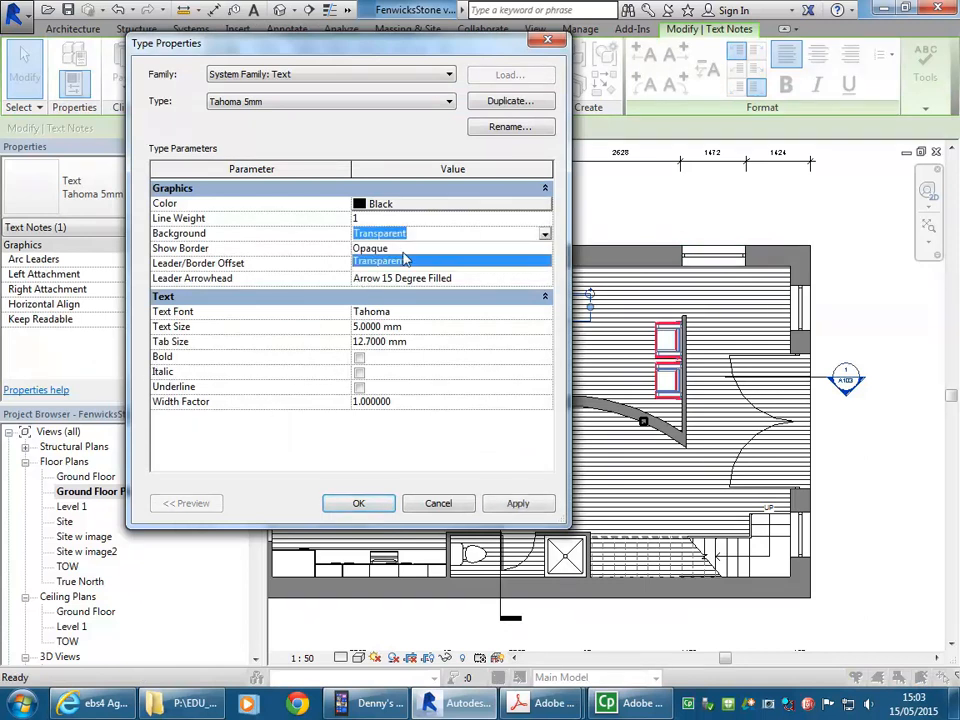
left_click(390, 249)
left_click(358, 504)
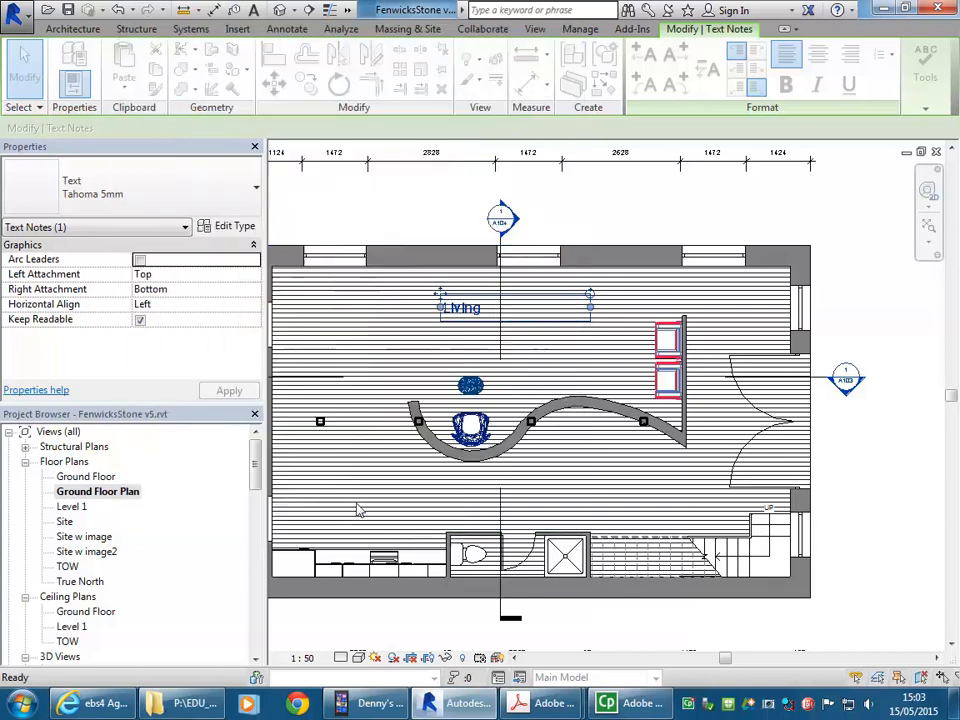
left_click(576, 219)
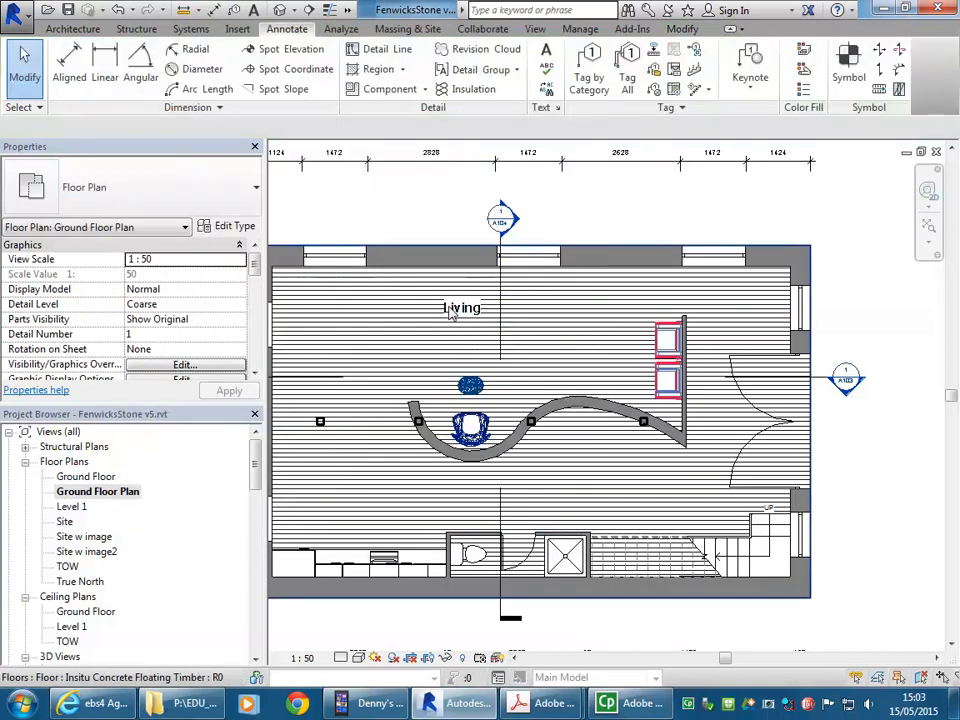
- Move the Living label slightly down towards the armchair
left_click(452, 312)
left_click_drag(450, 312, 451, 335)
left_click(406, 207)
scroll(406, 207, "down", 3)
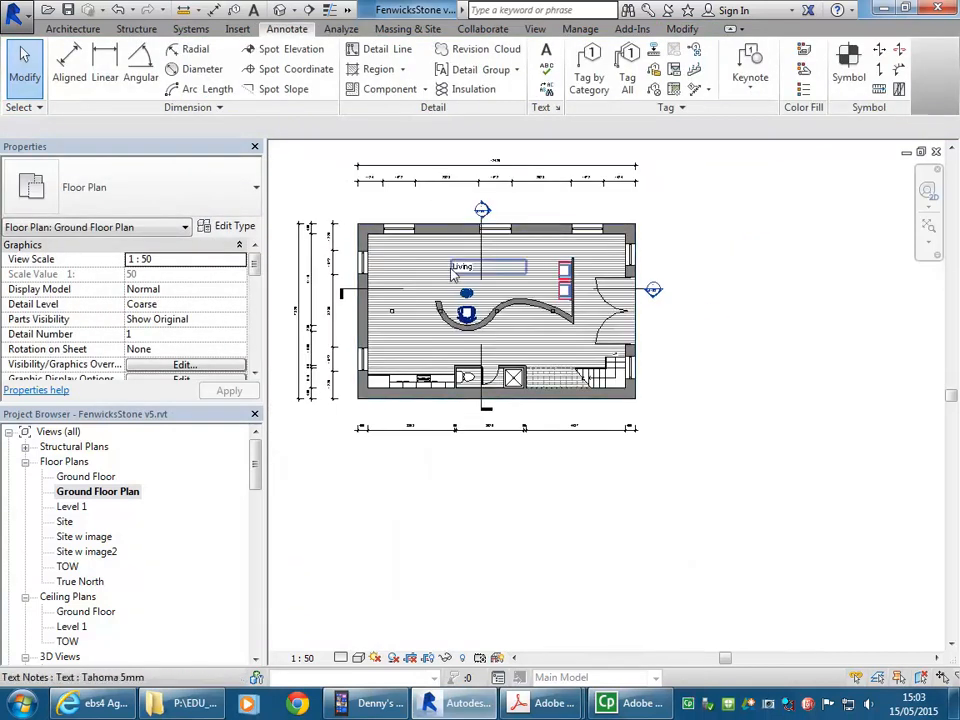
- Copy the Living label to the area just above the kitchen counter
left_click(462, 267)
scroll(462, 267, "up", 2)
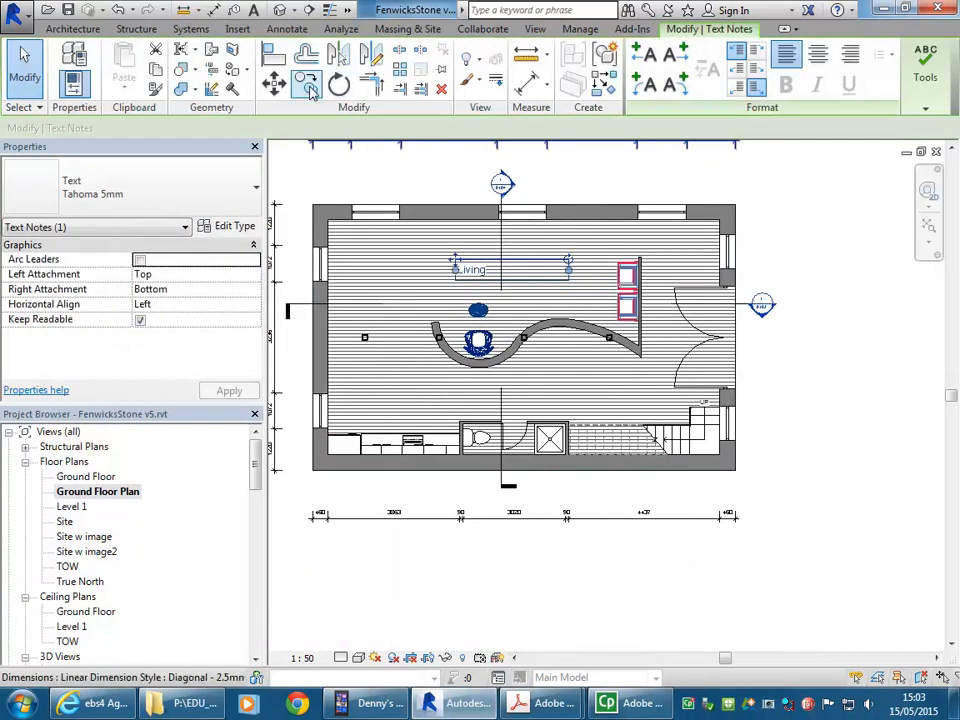
left_click(307, 85)
left_click(375, 410)
scroll(375, 412, "up", 2)
- Replace the copied label's text with "Kitchen"
double_click(456, 452)
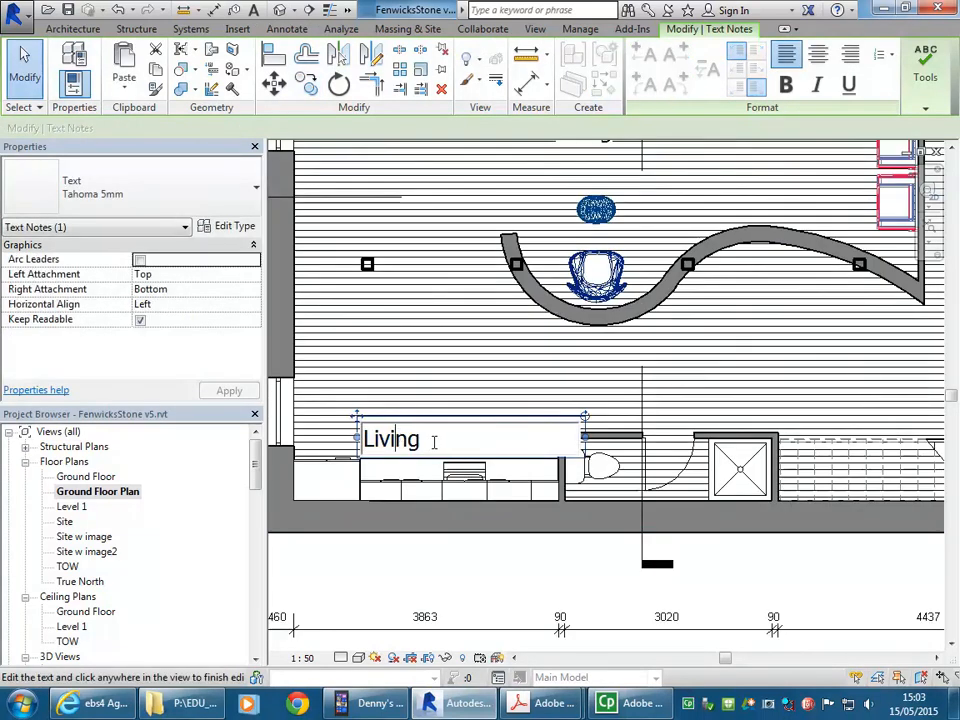
key("BackSpace")
key("BackSpace")
key("BackSpace")
key("BackSpace")
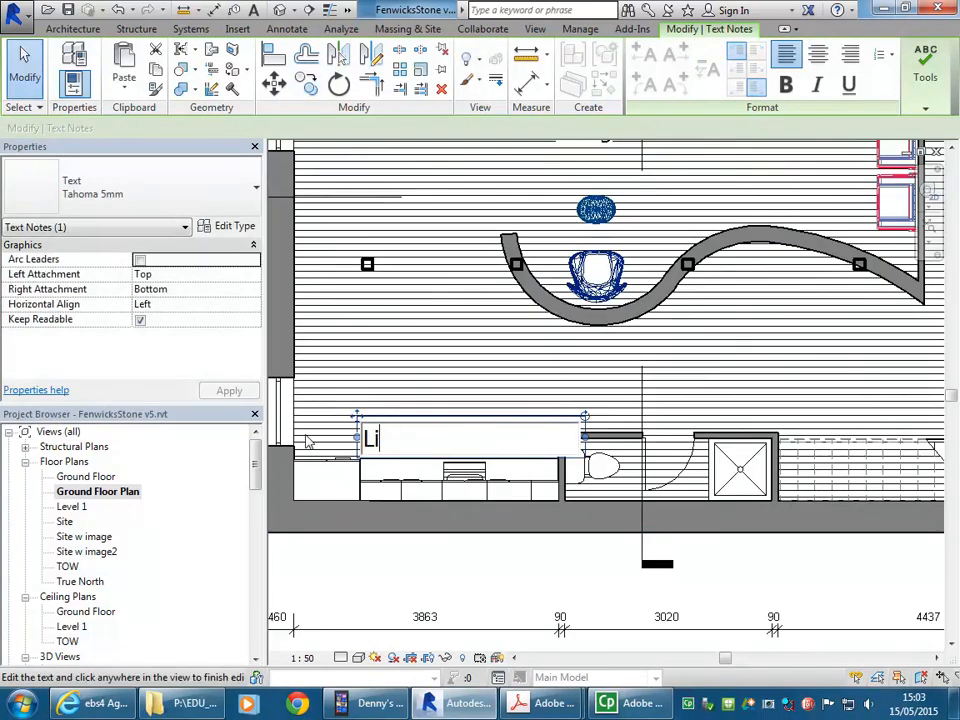
type("Kitchen")
left_click(448, 585)
scroll(395, 517, "down", 3)
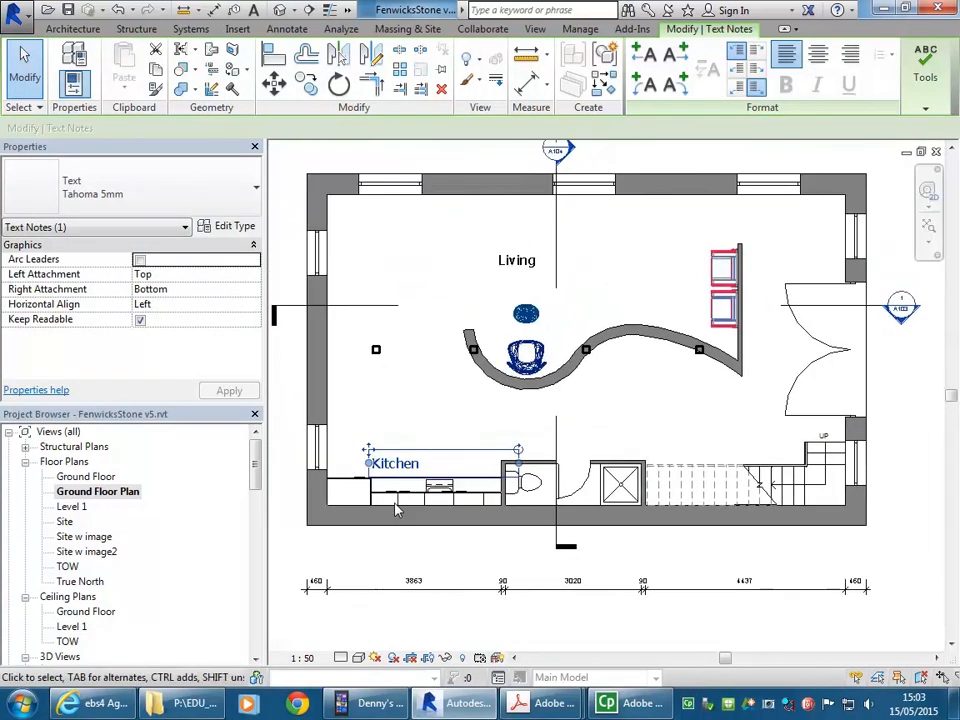
- Nudge the Kitchen label clear of the counter and narrow its text box towards the word
scroll(395, 517, "up", 3)
mouse_move(360, 432)
left_mouse_down()
mouse_move(390, 414)
mouse_move(370, 425)
left_mouse_up()
left_click(444, 551)
scroll(444, 552, "down", 3)
left_click(422, 502)
left_click(431, 564)
scroll(400, 485, "up", 3)
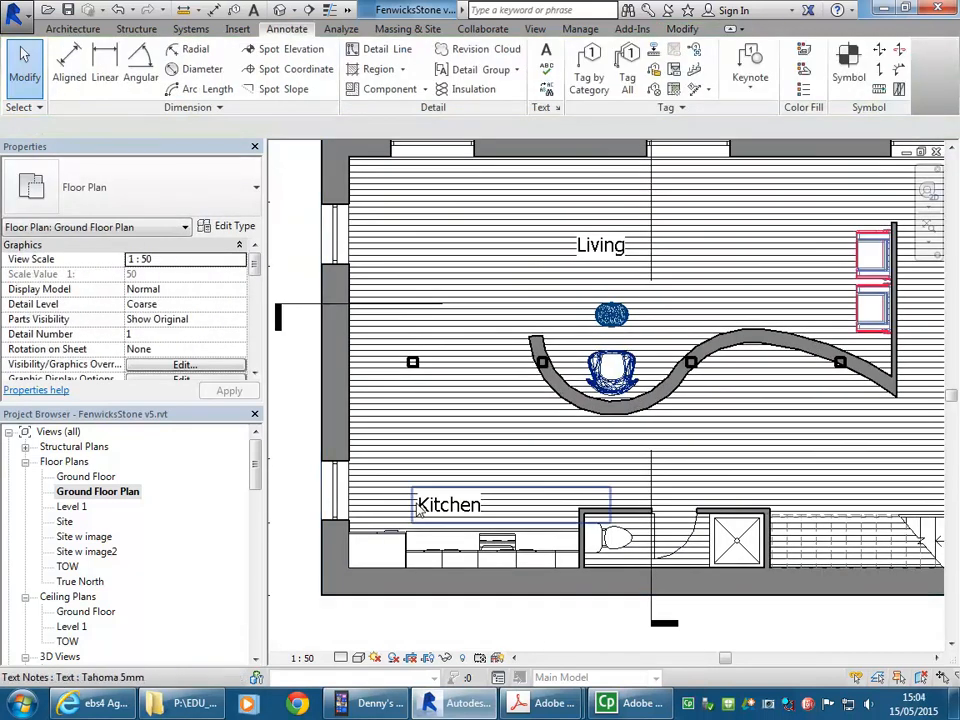
left_click(420, 508)
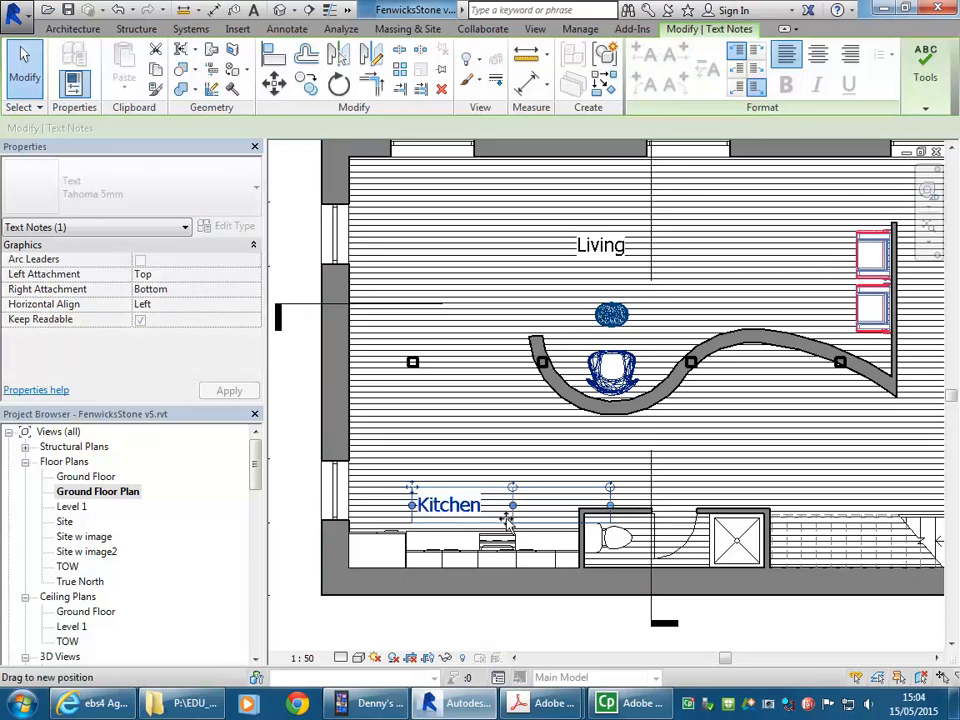
left_click(555, 612)
- Open sheet A102
middle_click_drag(444, 560, 488, 554)
middle_click_drag(777, 484, 789, 497)
scroll(780, 493, "up", 1)
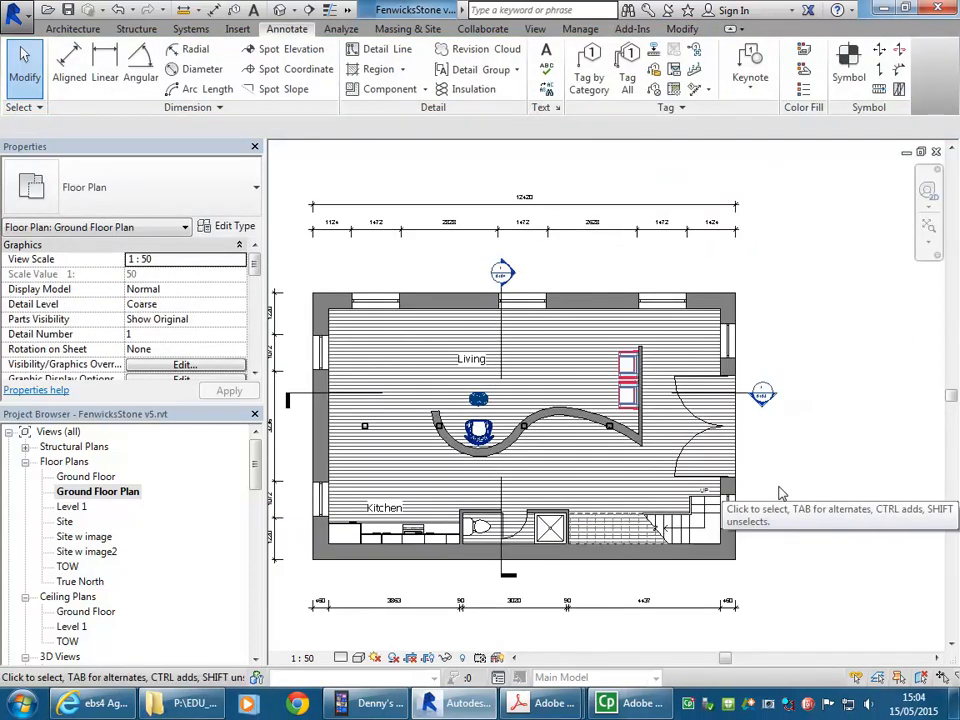
scroll(779, 493, "down", 1)
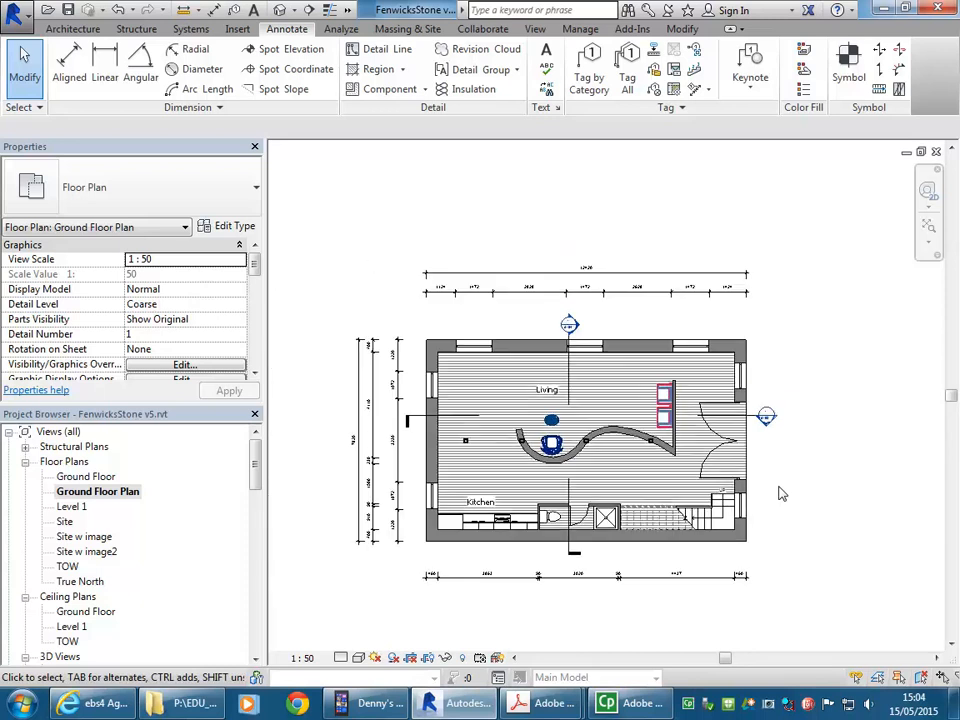
left_click_drag(257, 465, 257, 625)
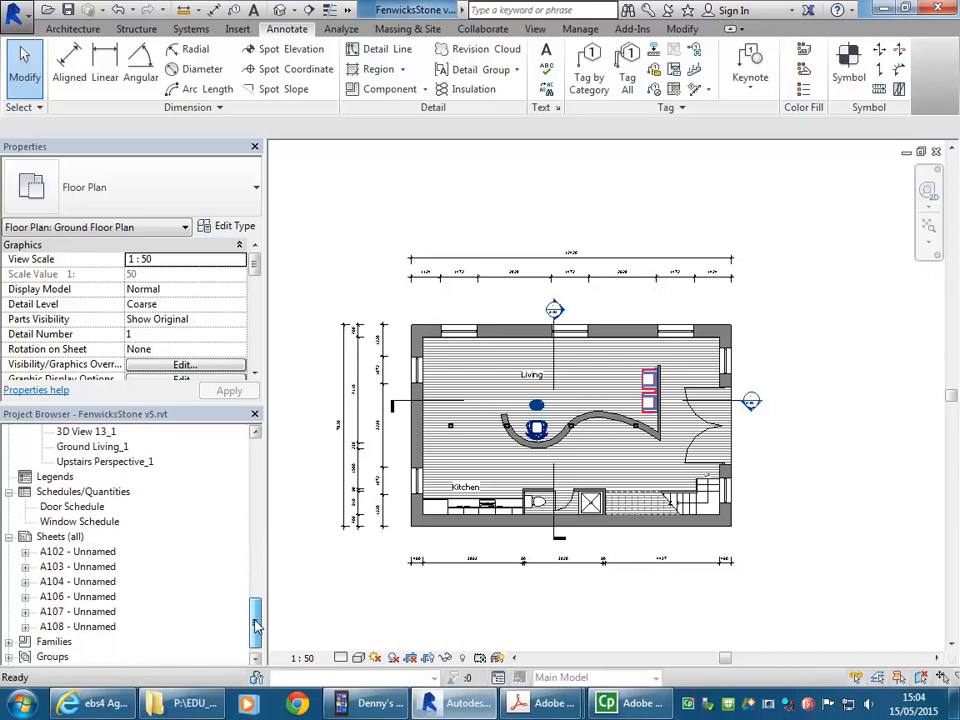
double_click(78, 551)
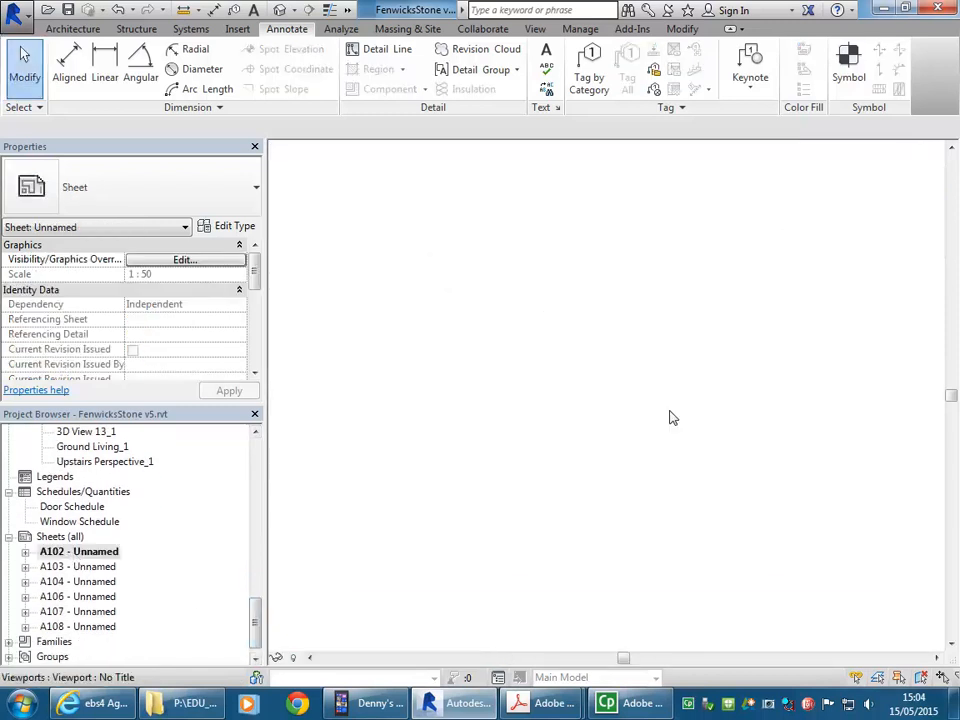
- Shift the floor plan viewport down so the upper dimensions sit inside the sheet border
left_click(629, 389)
key("Down")
key("Down")
key("Down")
key("Down")
key("Down")
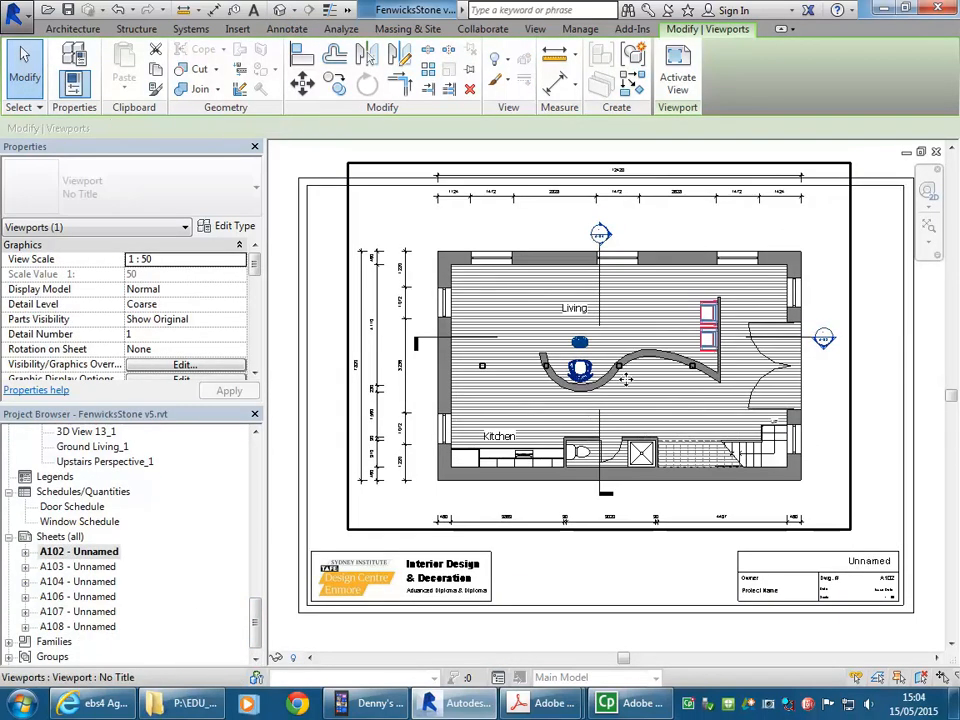
key("Down")
key("Down")
key("Down")
key("Down")
key("Down")
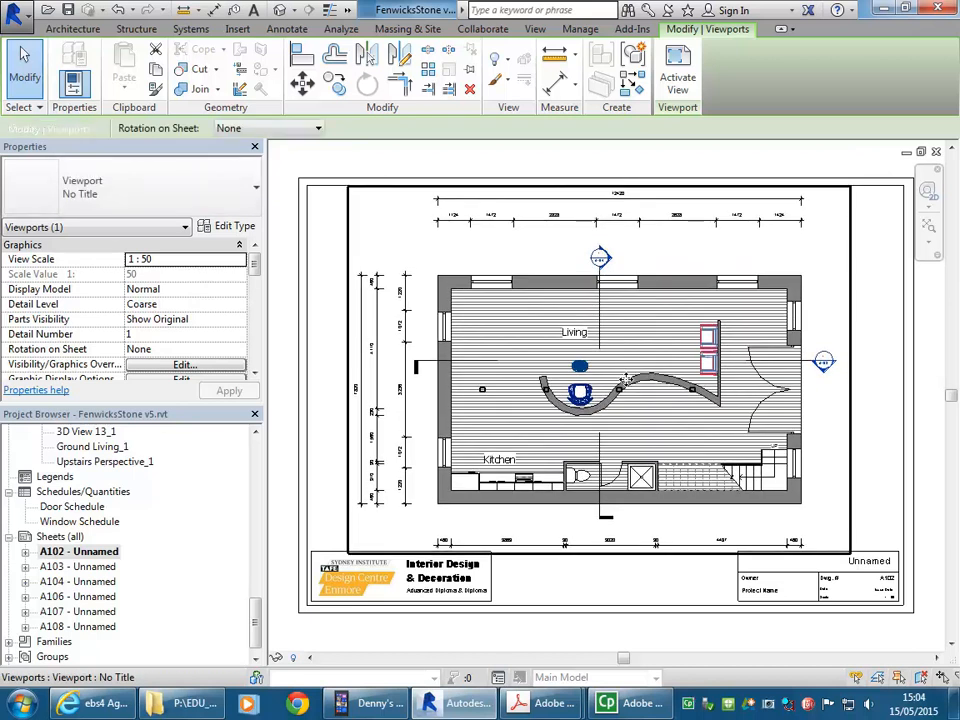
left_click(868, 482)
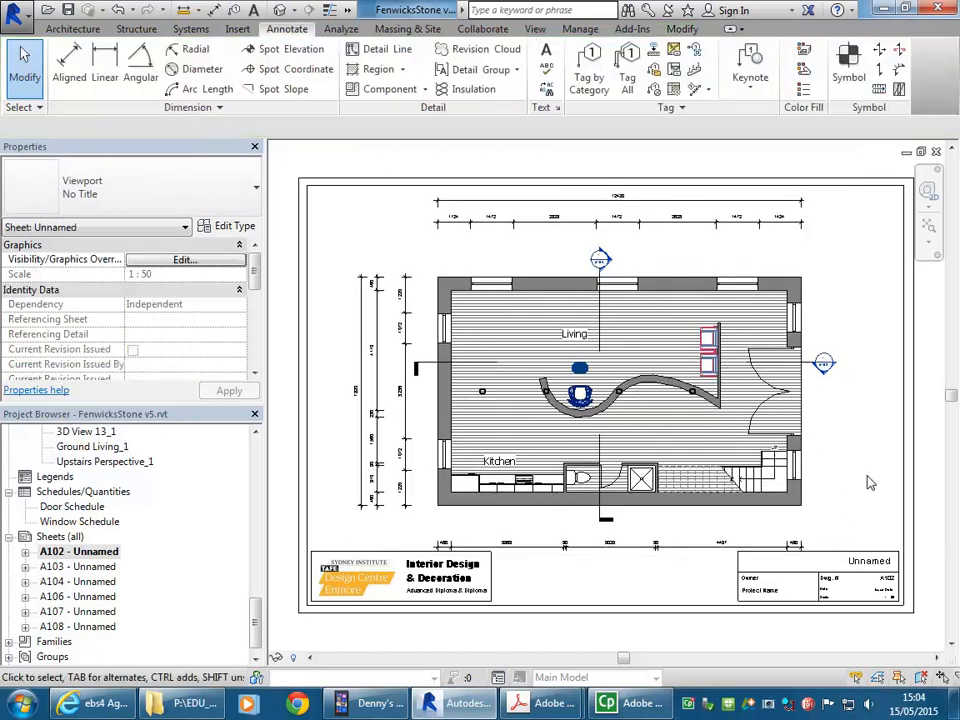
- Activate the floor plan viewport on sheet A102 for editing
middle_click_drag(857, 493, 812, 499)
scroll(818, 494, "down", 1)
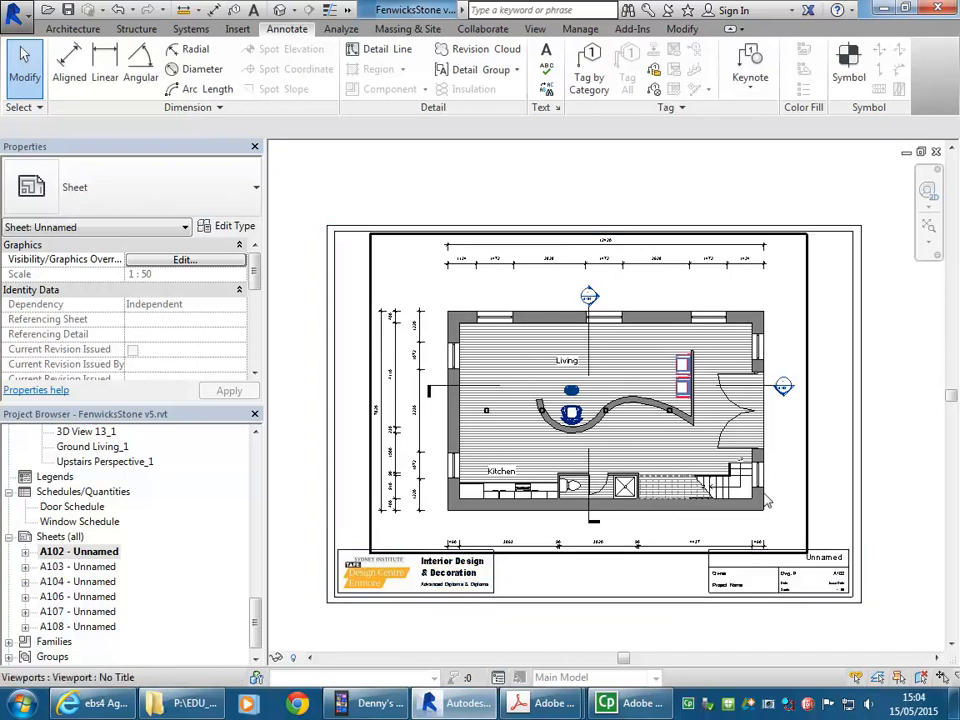
middle_click_drag(819, 484, 763, 459)
scroll(764, 459, "up", 1)
left_click(502, 461)
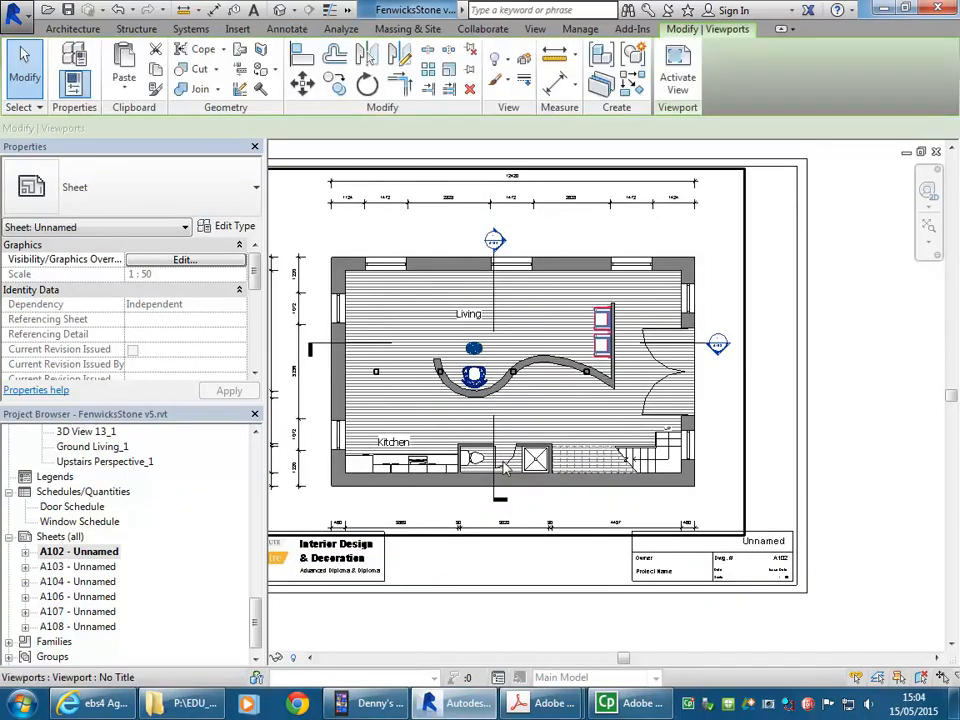
middle_click_drag(555, 493, 649, 519)
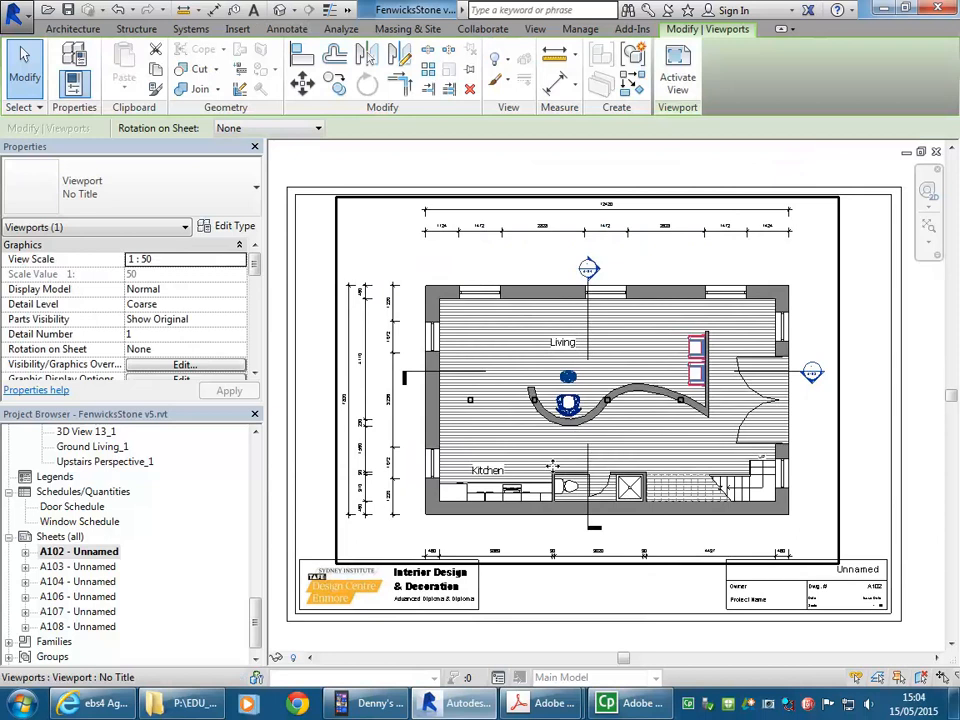
right_click(577, 303)
left_click(630, 342)
- Move the dimension strings above and below the plan closer to the building, then deactivate the view
left_click(562, 563)
key("Up")
key("Up")
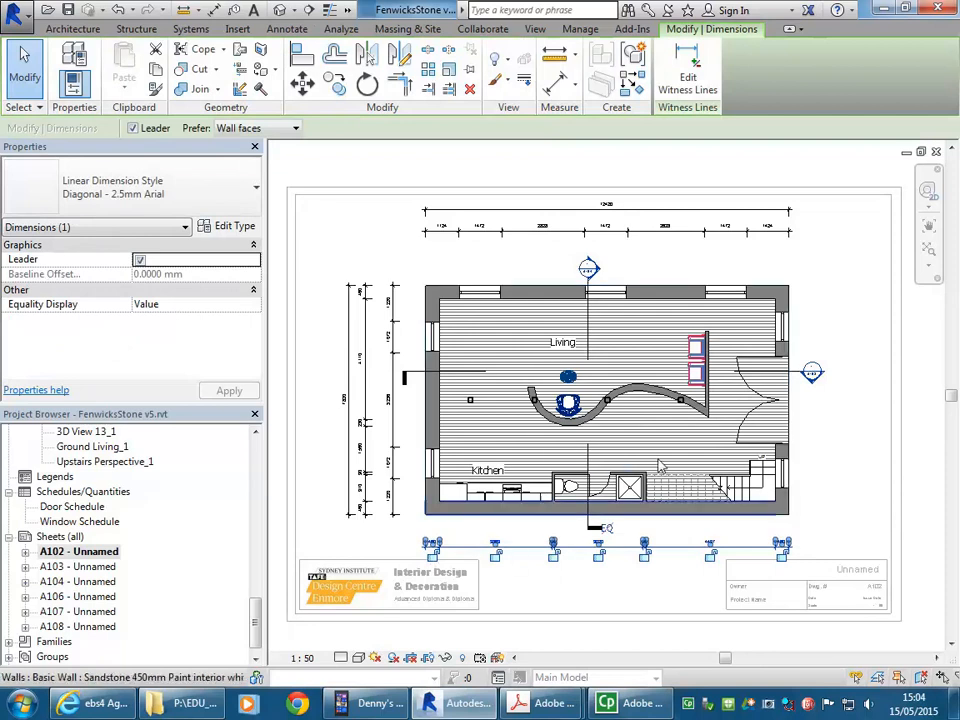
left_click(561, 214)
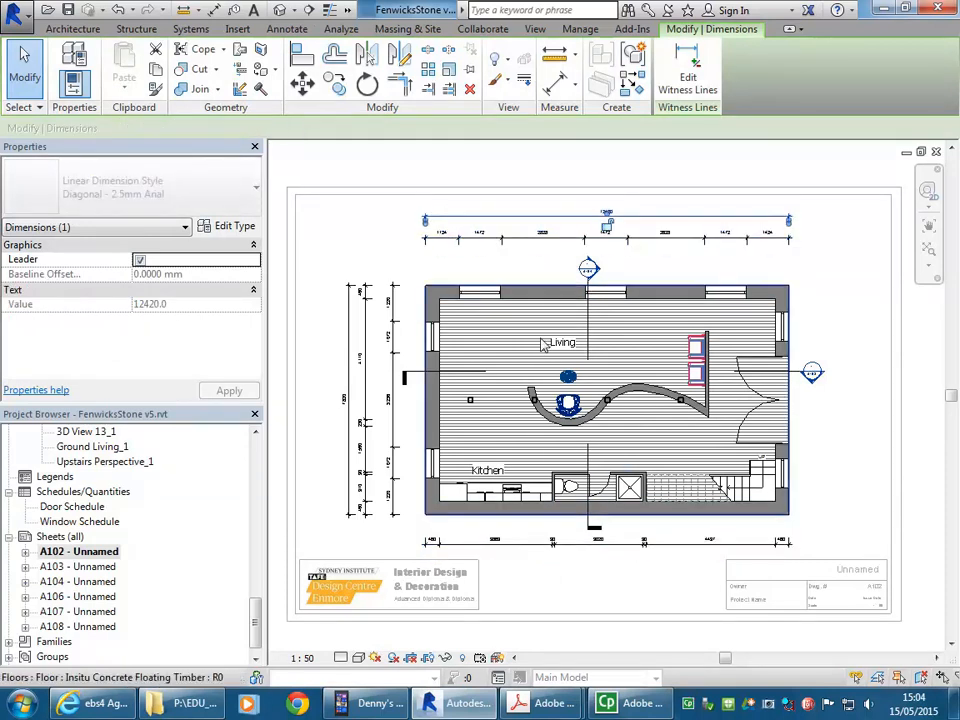
right_click(545, 344)
left_click(582, 344)
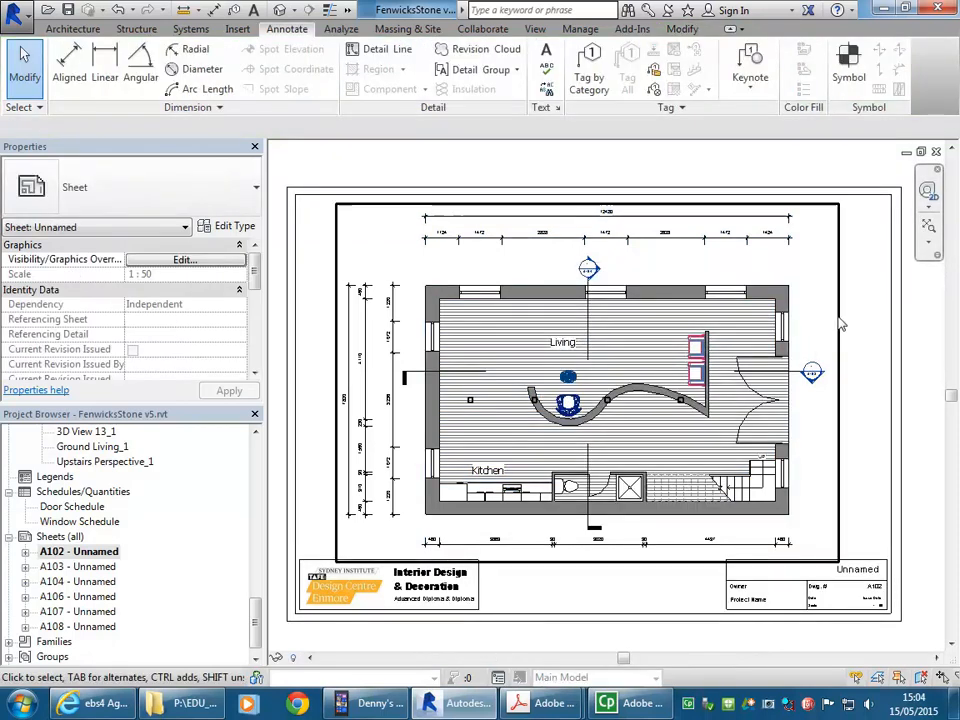
- Switch to the CAD 2 brief PDF in Adobe Acrobat to check the submission requirements
mouse_move(545, 703)
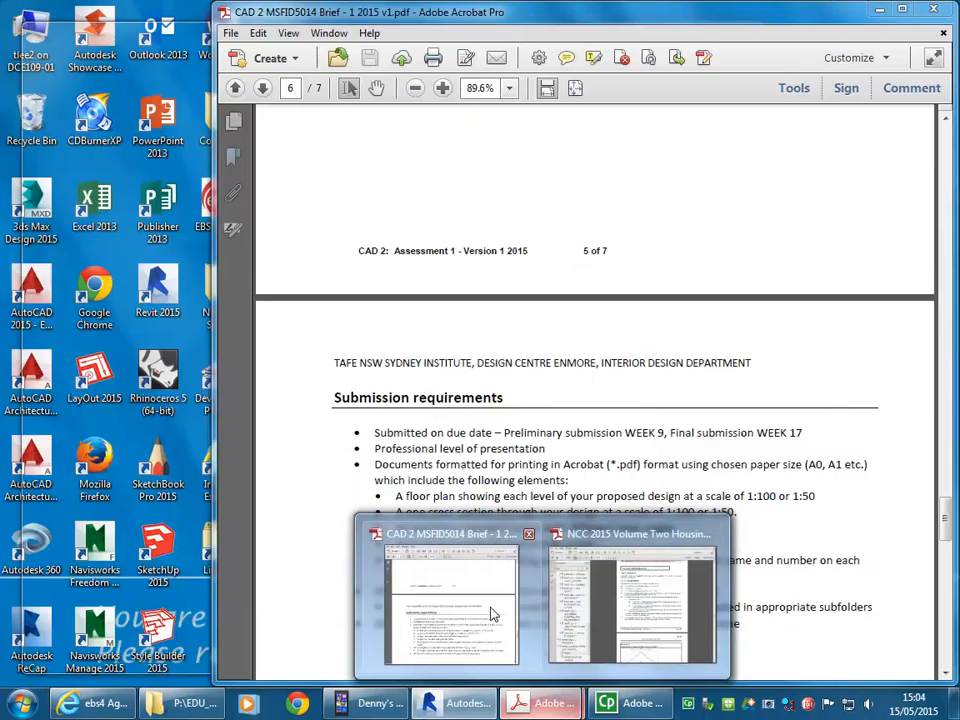
left_click(492, 614)
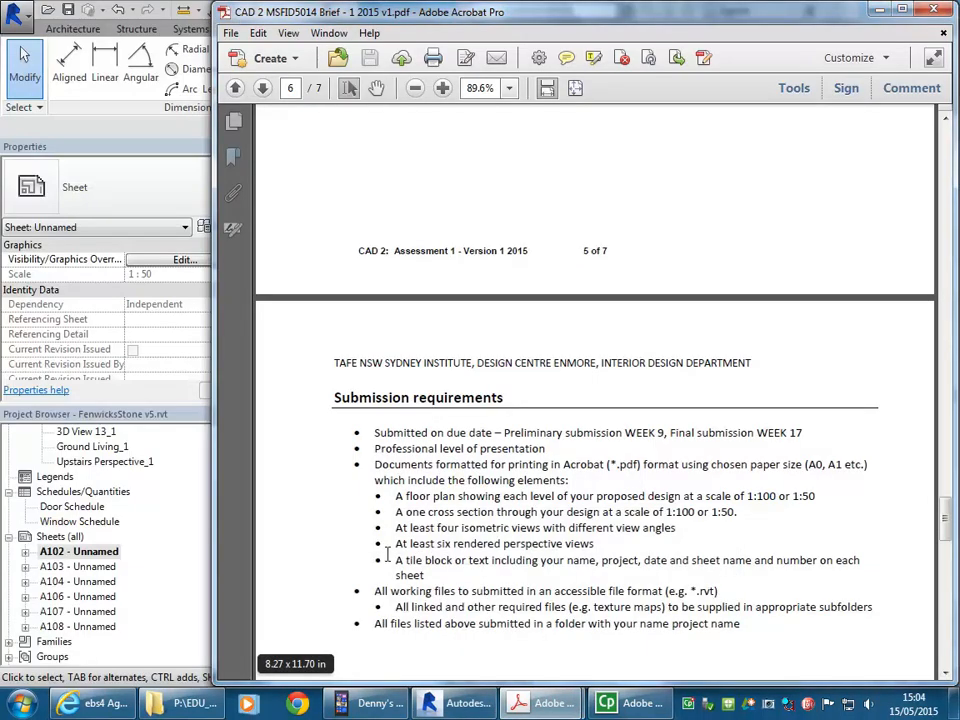
- Review the brief's page 5 drawing requirements, marking the line about north being indicated on plan sheets, then return to Revit
scroll(404, 495, "up", 10)
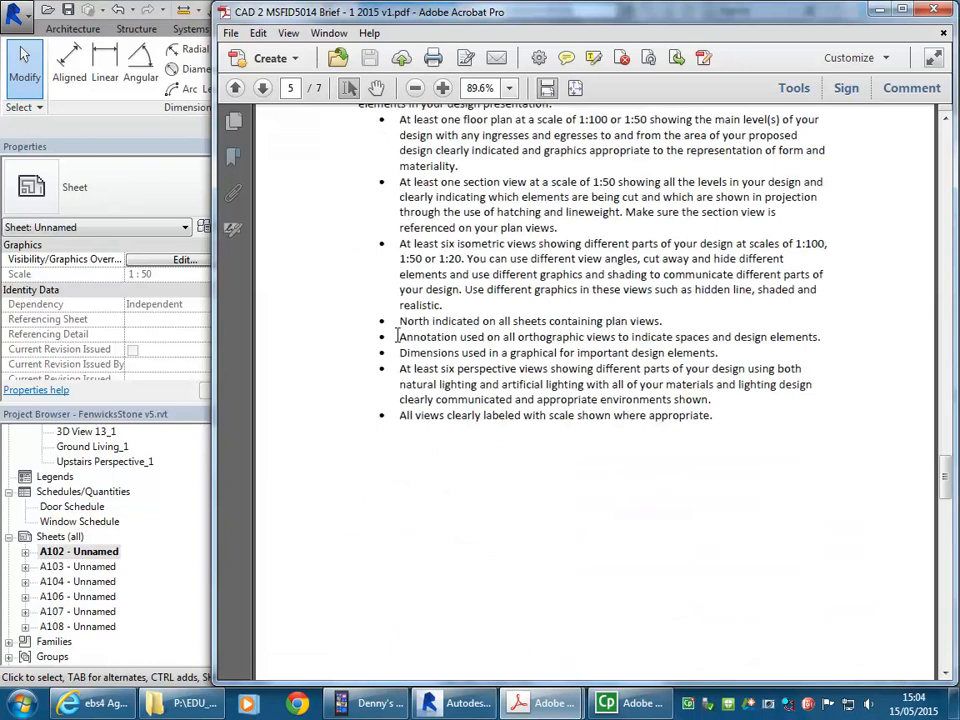
left_click_drag(519, 318, 657, 326)
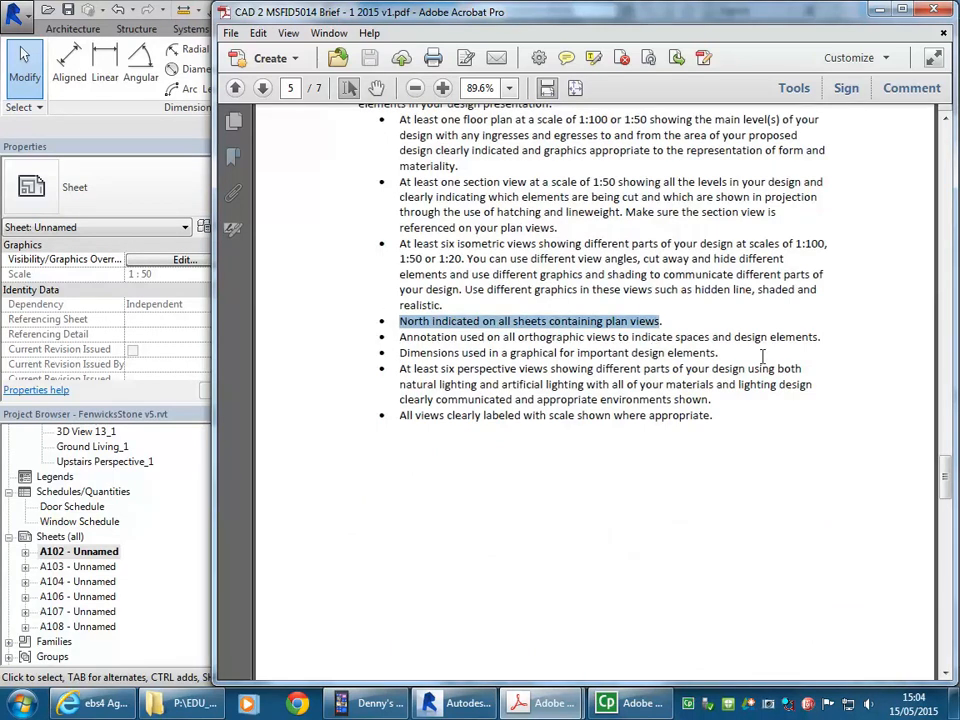
left_click(880, 12)
- Start placing an annotation symbol and browse the family library to Annotations, Symbols, General
middle_click_drag(853, 446, 796, 446)
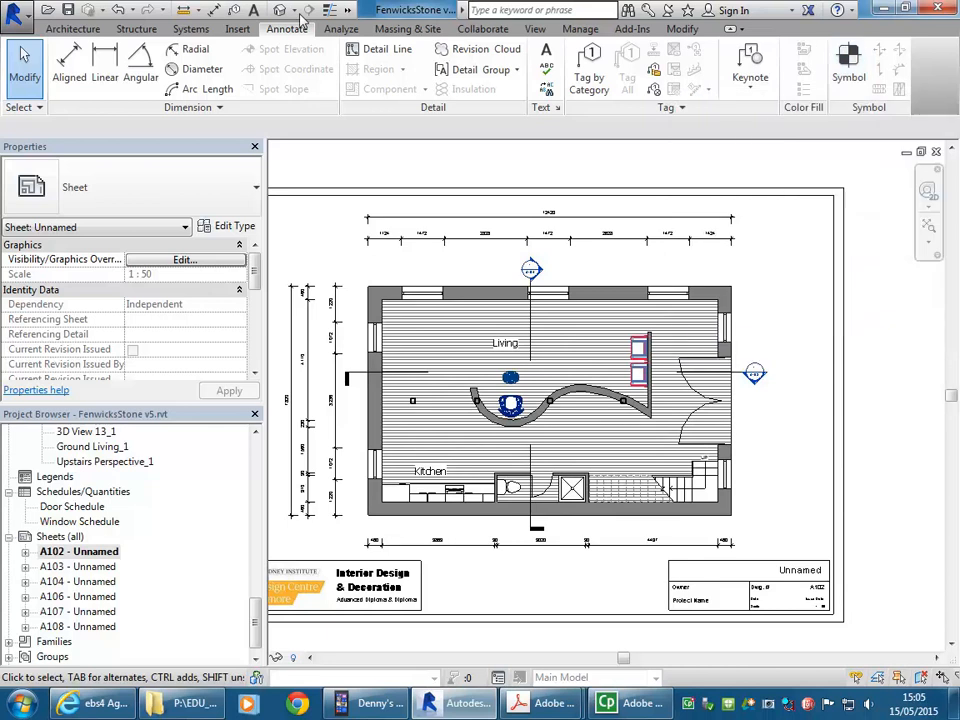
left_click(850, 70)
left_click(672, 80)
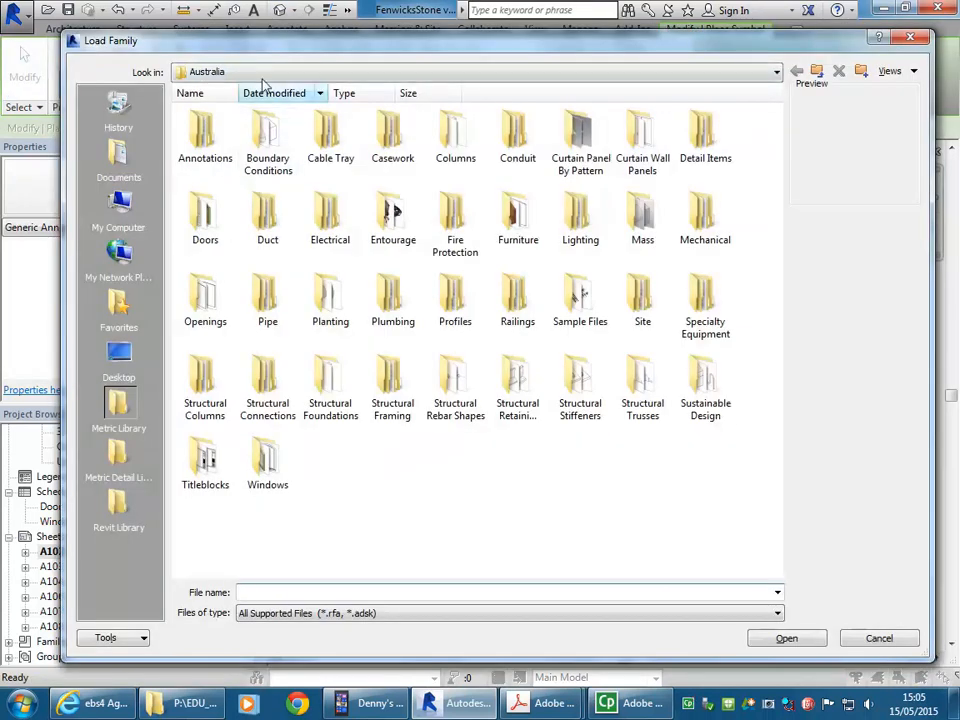
double_click(204, 139)
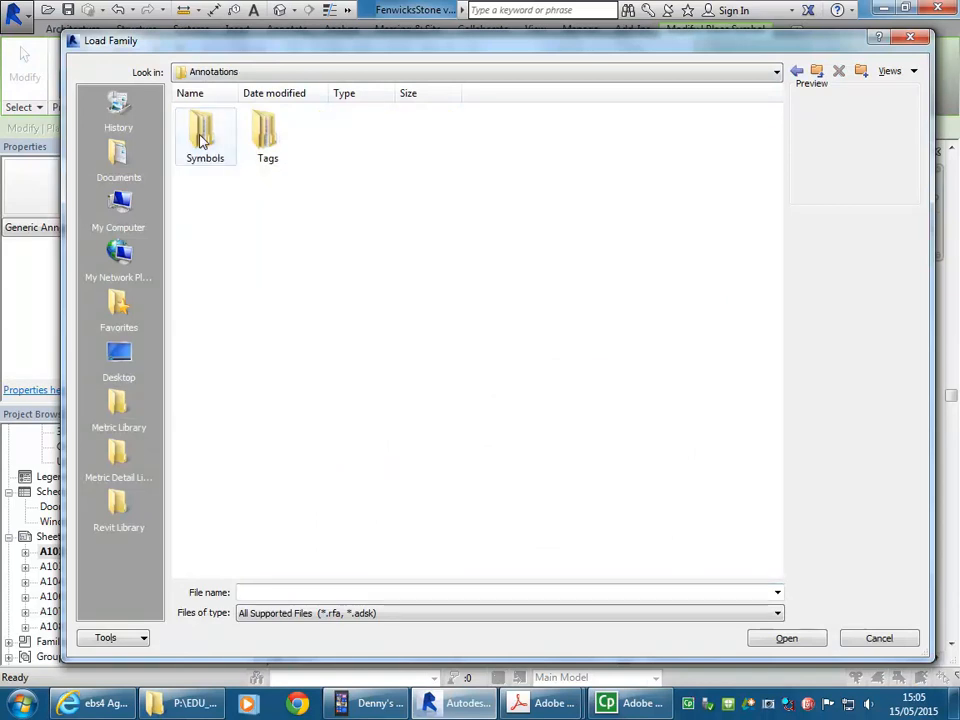
double_click(202, 141)
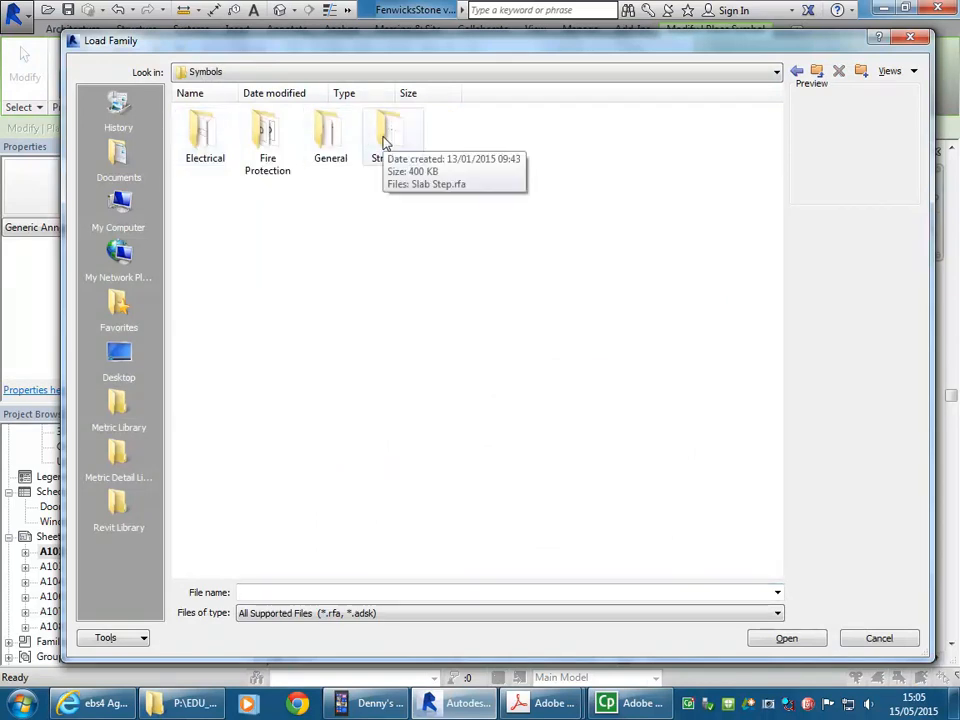
double_click(333, 138)
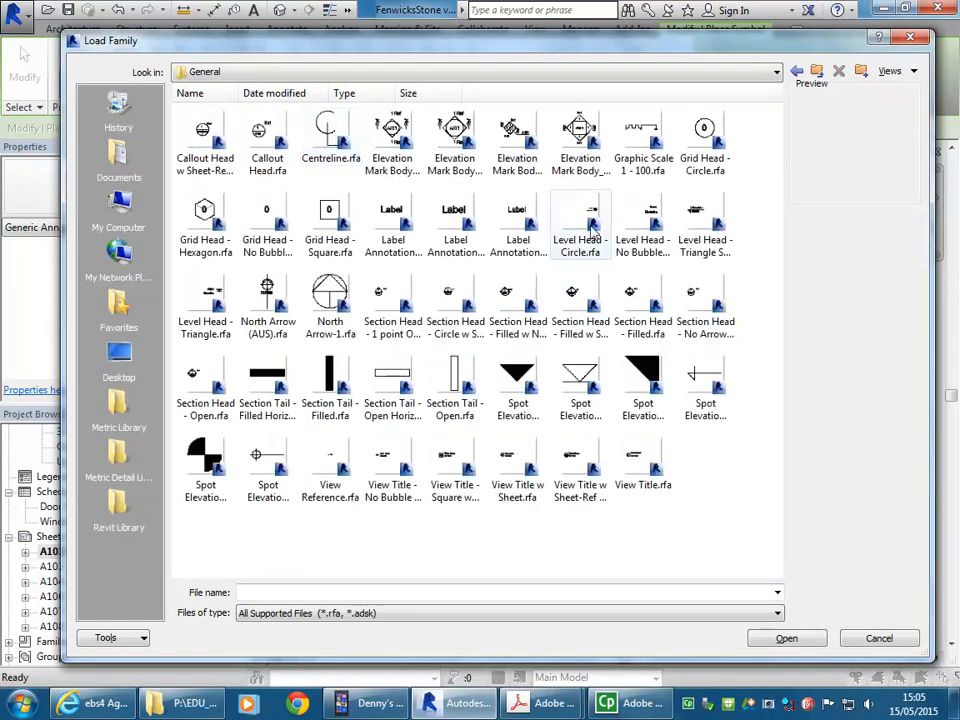
- Compare the north arrow families and load North Arrow-1.rfa into the project
left_click(330, 305)
left_click(270, 307)
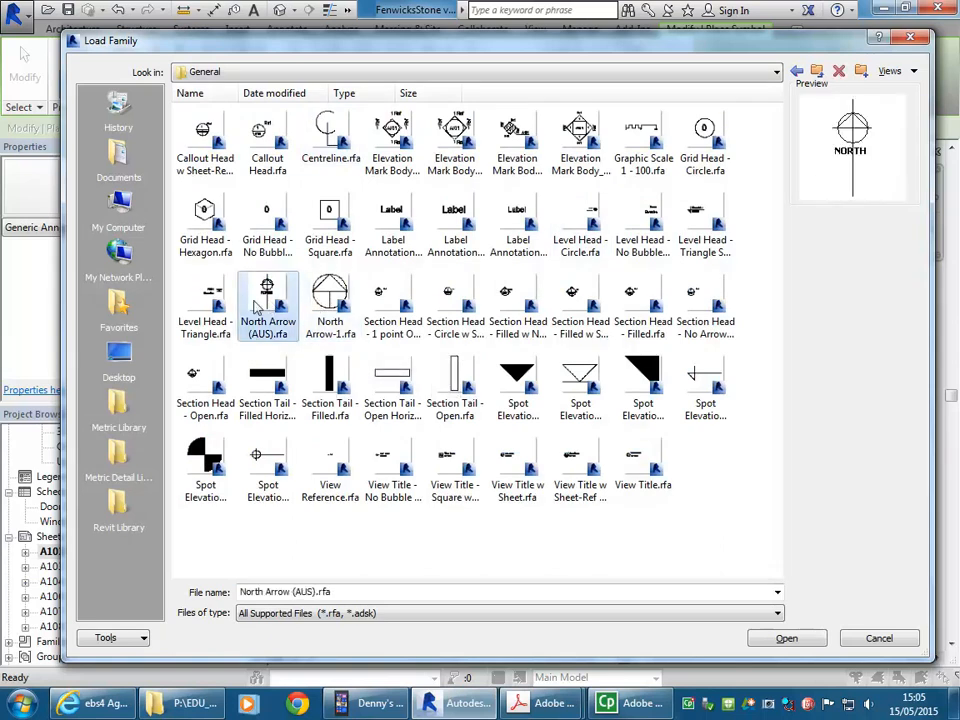
left_click(197, 305)
left_click(265, 303)
left_click(318, 305)
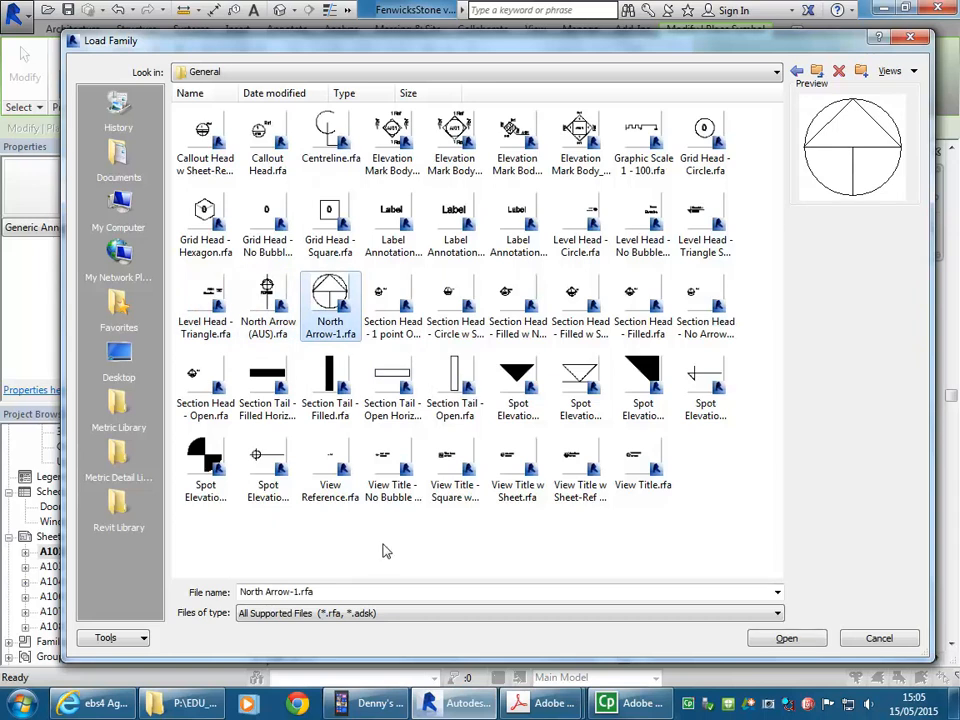
double_click(333, 300)
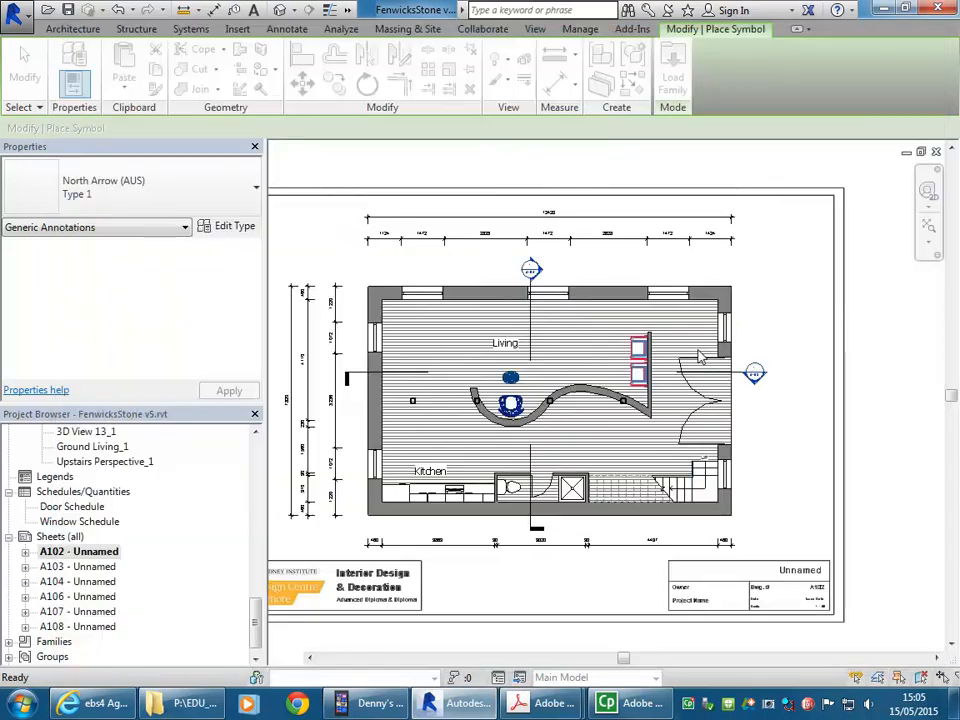
- Place the North Arrow-1 symbol on sheet A102 just above the title block, beside the plan
scroll(799, 476, "up", 3)
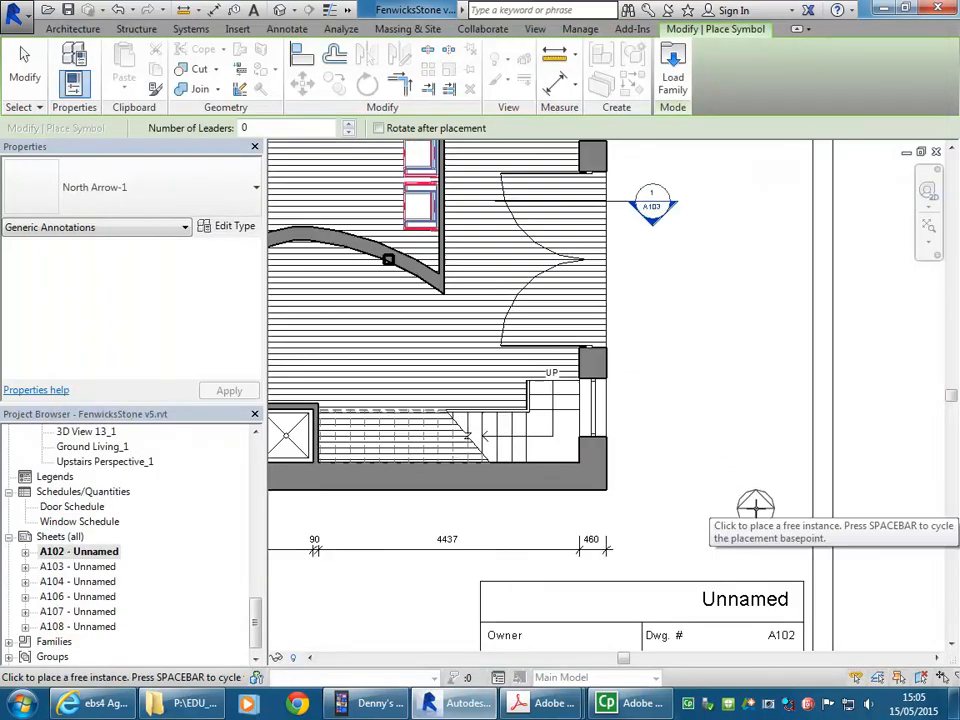
right_click(752, 372)
left_click(760, 378)
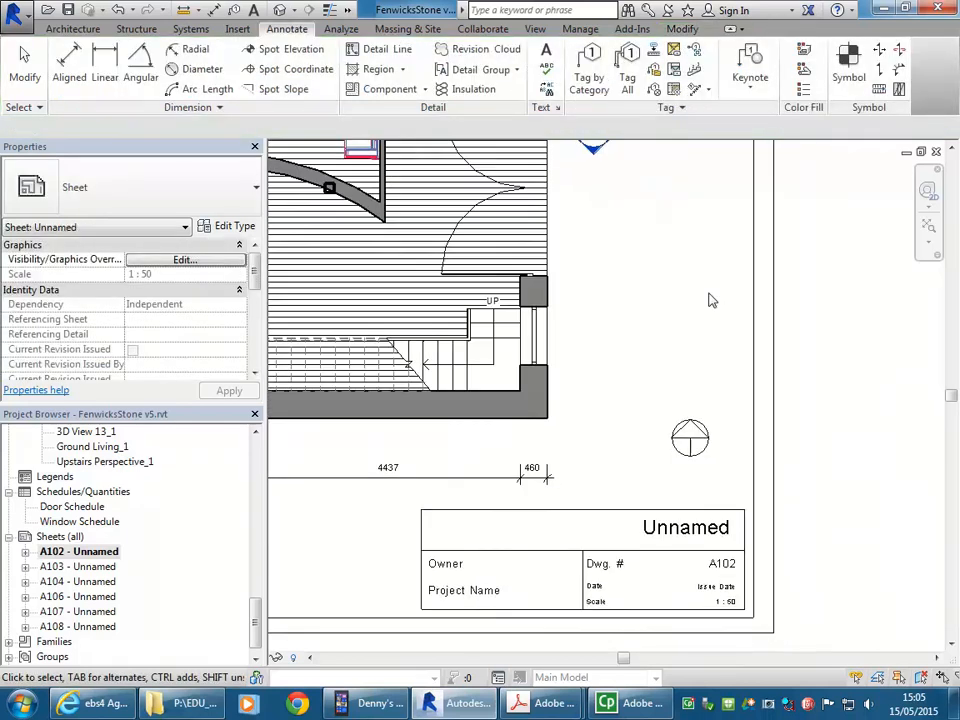
- Open the placed north arrow's family for editing
scroll(696, 403, "up", 3)
left_click(680, 523)
scroll(653, 482, "down", 4)
mouse_move(654, 484)
middle_mouse_down()
mouse_move(726, 466)
mouse_move(694, 422)
middle_mouse_up()
scroll(726, 490, "up", 2)
scroll(726, 490, "up", 1)
scroll(735, 459, "up", 2)
left_click(675, 78)
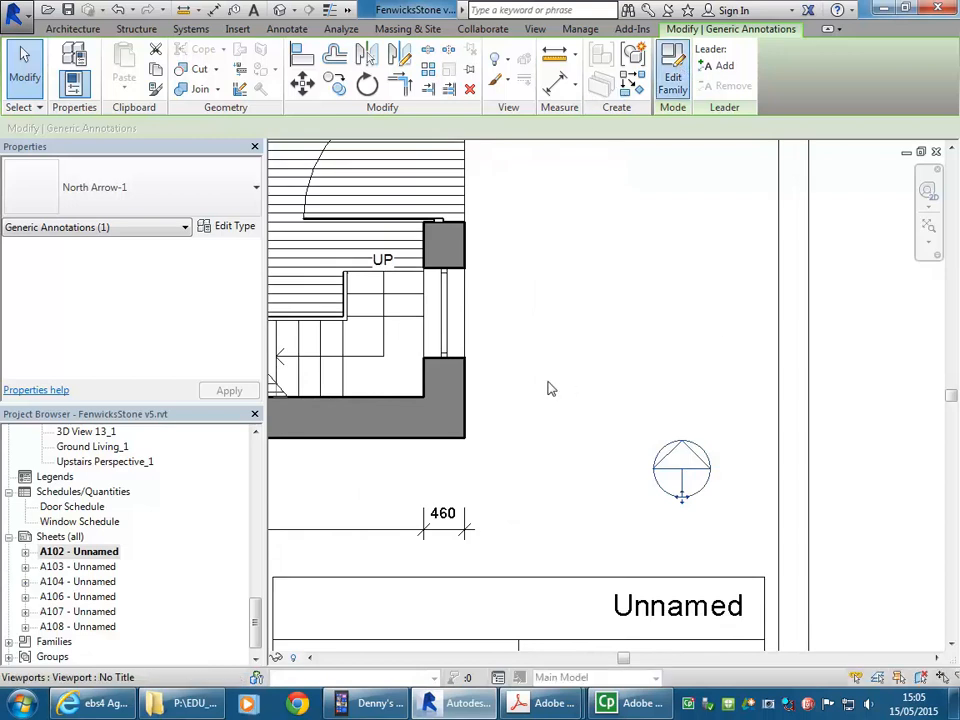
- Extend the vertical centre line of the north arrow up to the top of the circle
scroll(548, 388, "down", 4)
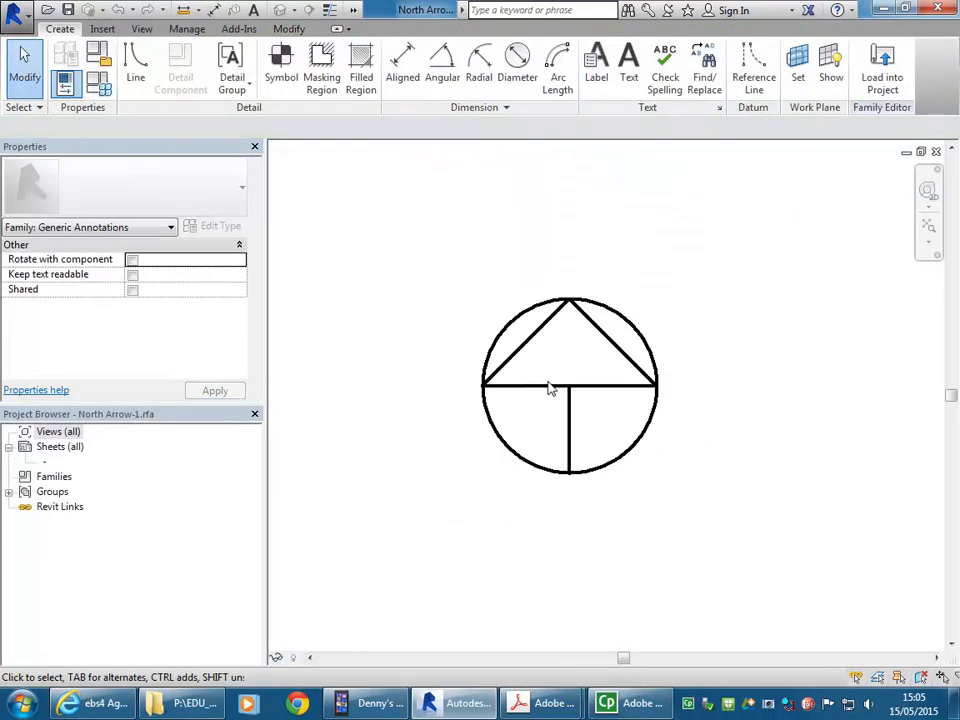
scroll(548, 388, "up", 3)
left_click(593, 472)
middle_click_drag(518, 376, 514, 422)
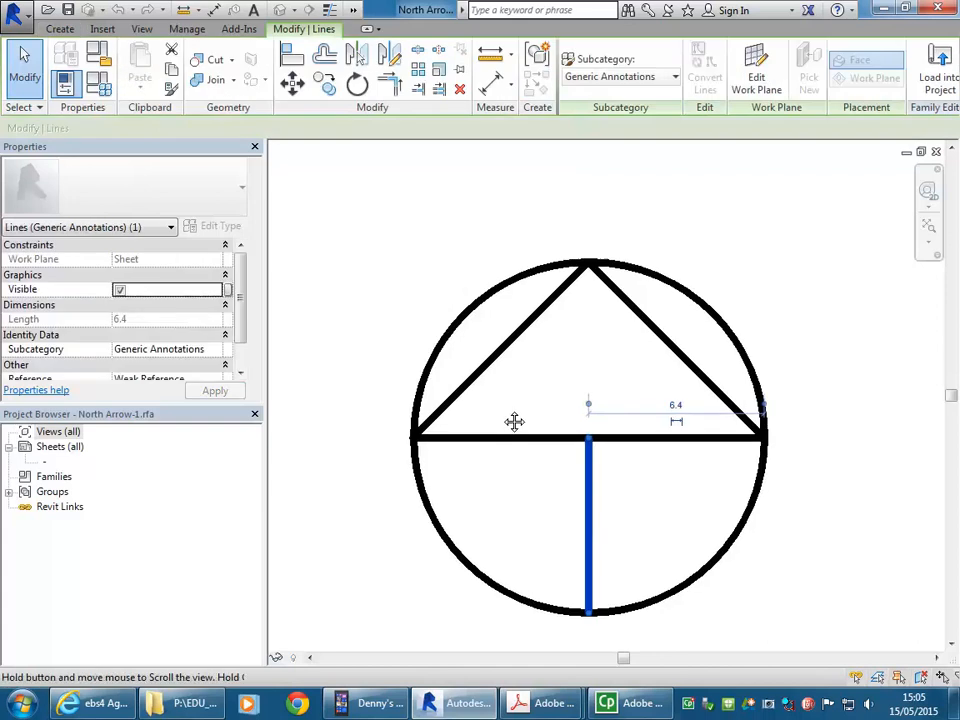
left_click_drag(588, 438, 589, 261)
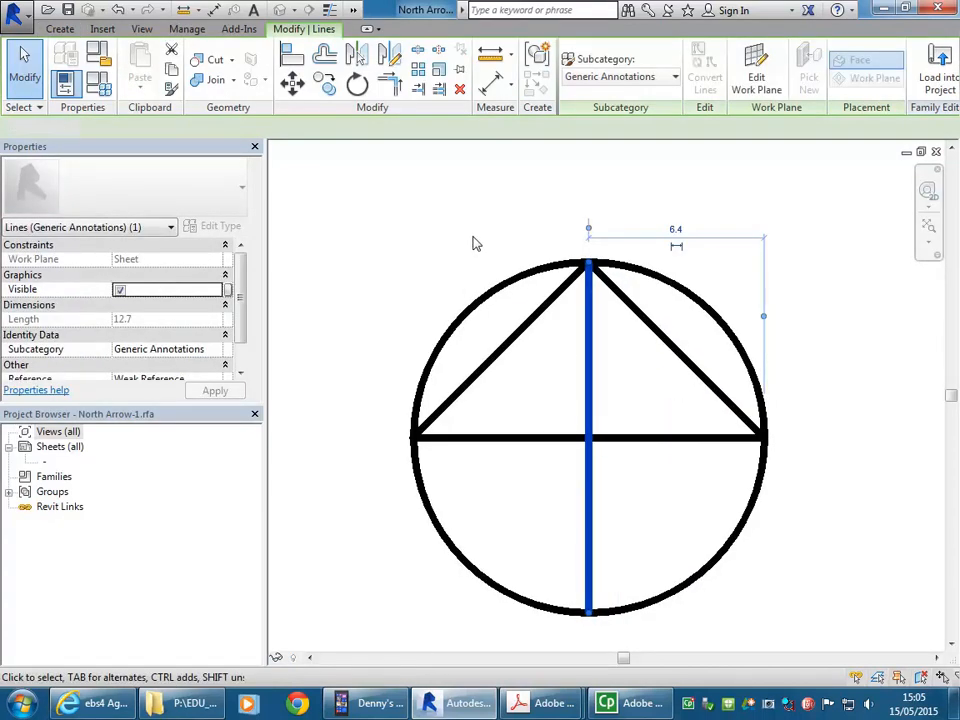
left_click(474, 242)
- Try to copy the vertical centre line a short distance to its left
left_click(593, 408)
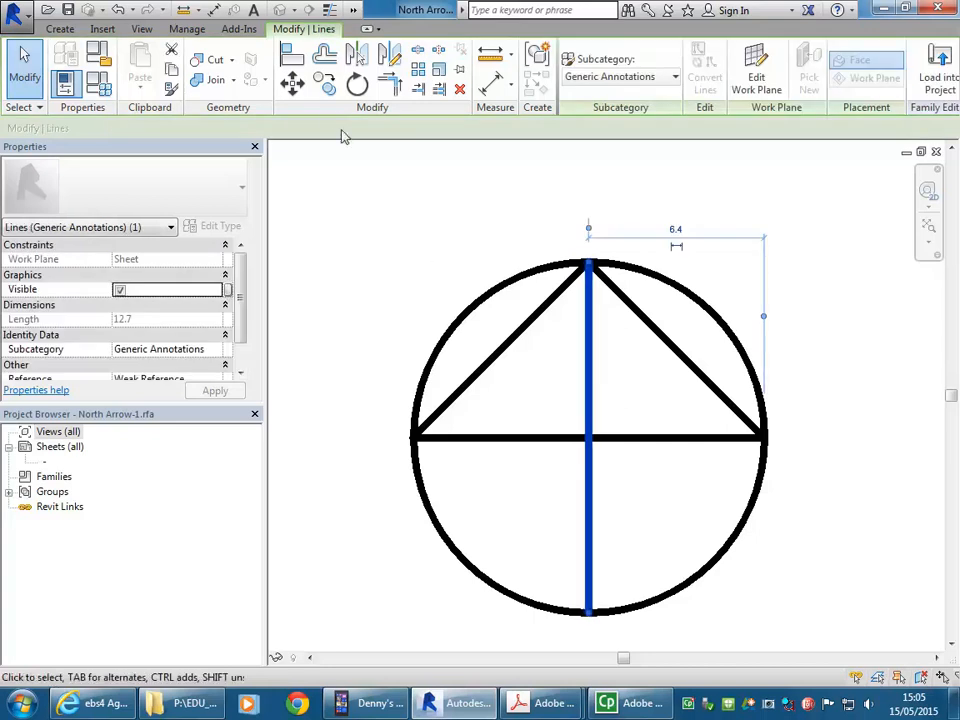
left_click(328, 88)
left_click(590, 440)
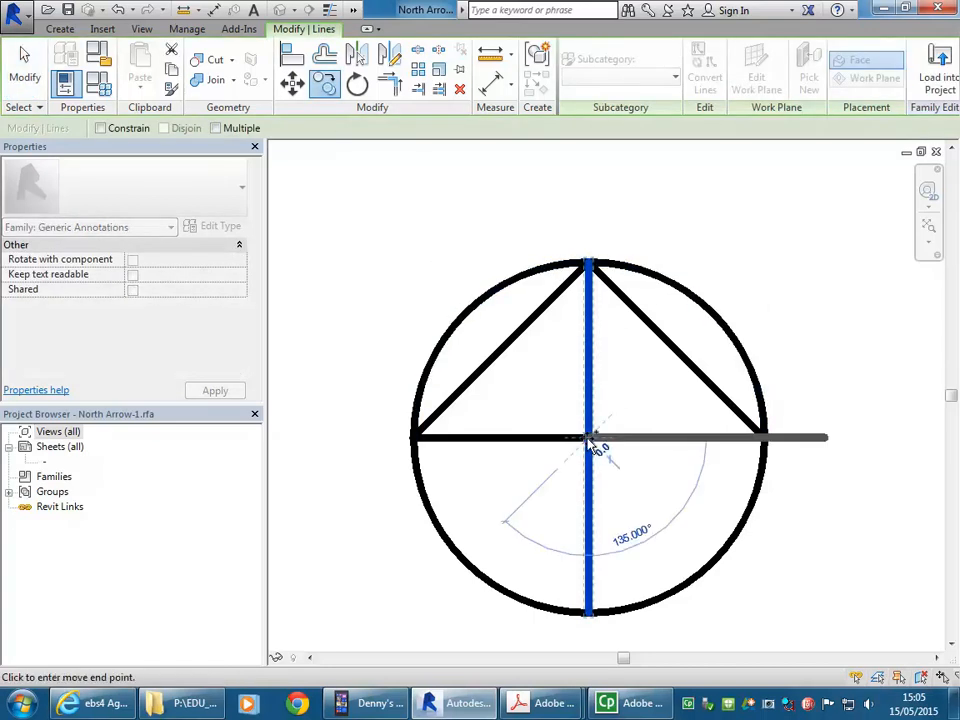
left_click(567, 438)
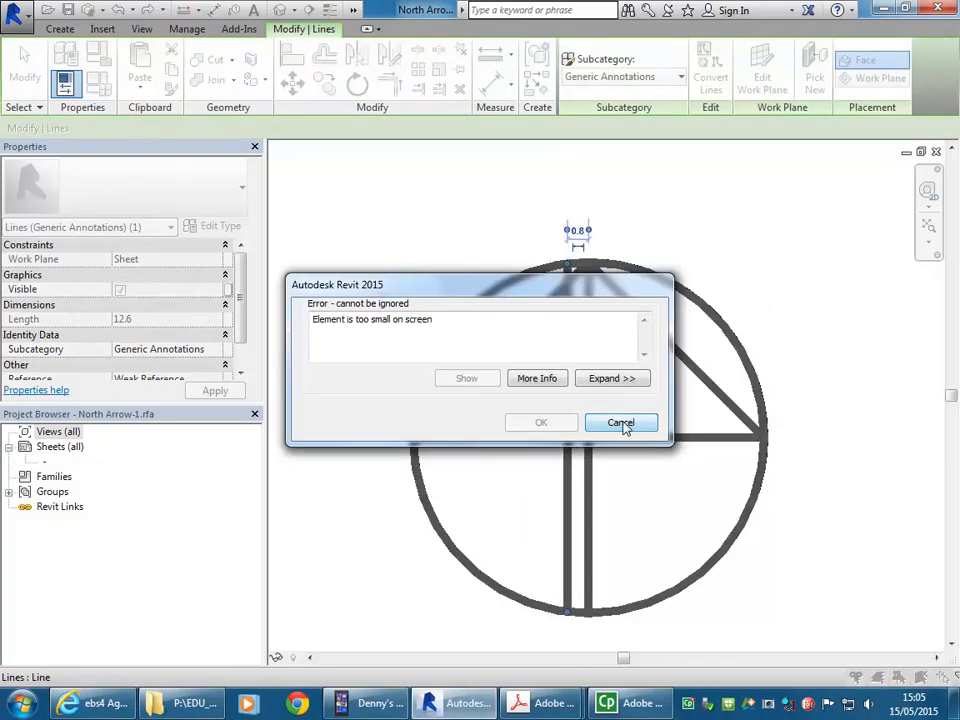
left_click(620, 423)
- Offset the vertical centre line 1 mm to its left
left_click(590, 395)
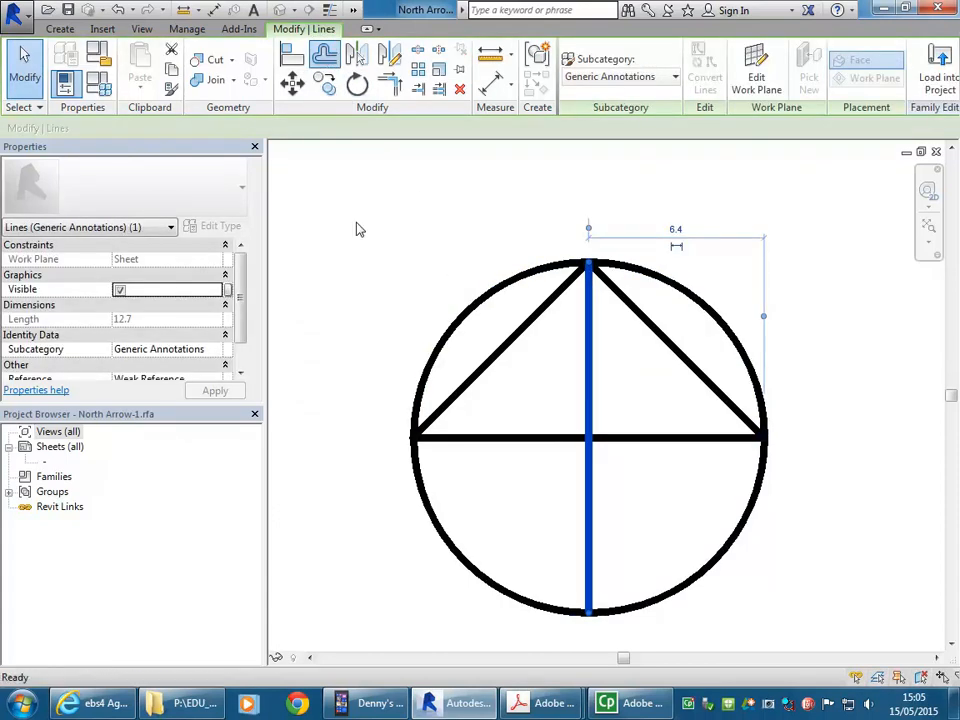
type("1")
left_click(589, 401)
right_click(422, 197)
left_click(452, 206)
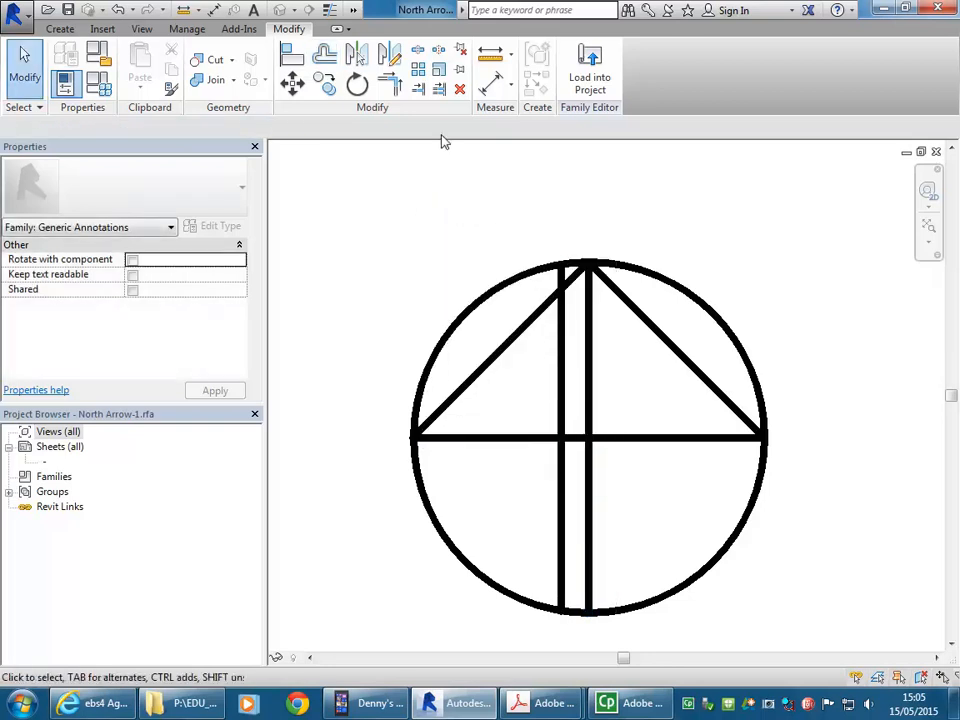
- Trim the offset line and the horizontal line to a corner, keeping the offset line's upper half
left_click(392, 87)
left_click(561, 410)
left_click(576, 443)
right_click(461, 222)
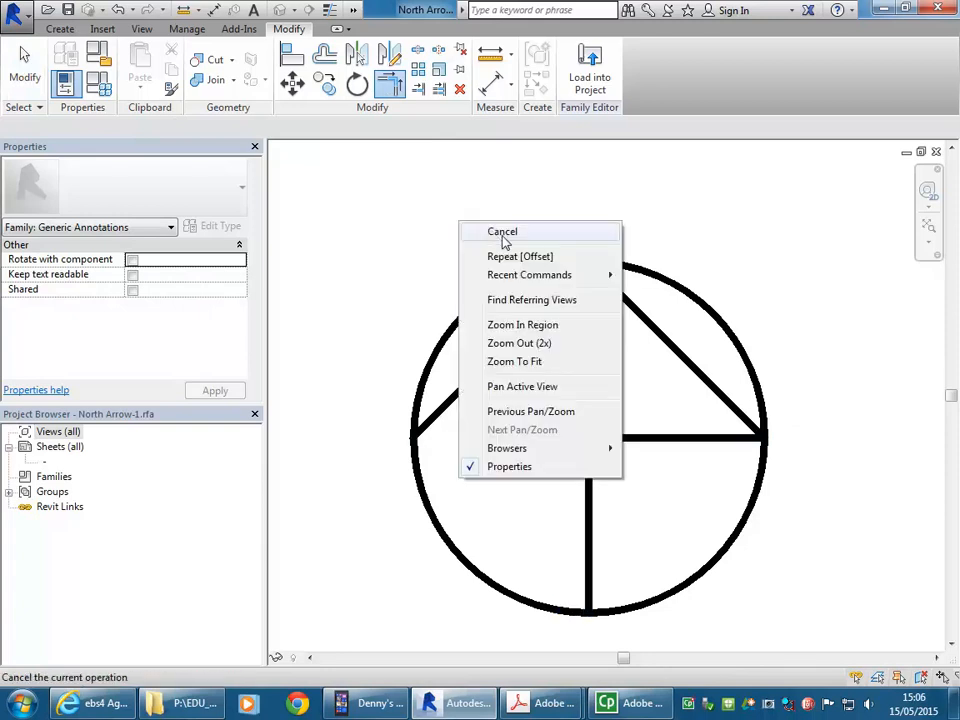
left_click(505, 234)
right_click(505, 240)
left_click(542, 255)
- Delete the two diagonal lines of the arrowhead
left_click(512, 340)
key("Delete")
left_click(676, 356)
key("Delete")
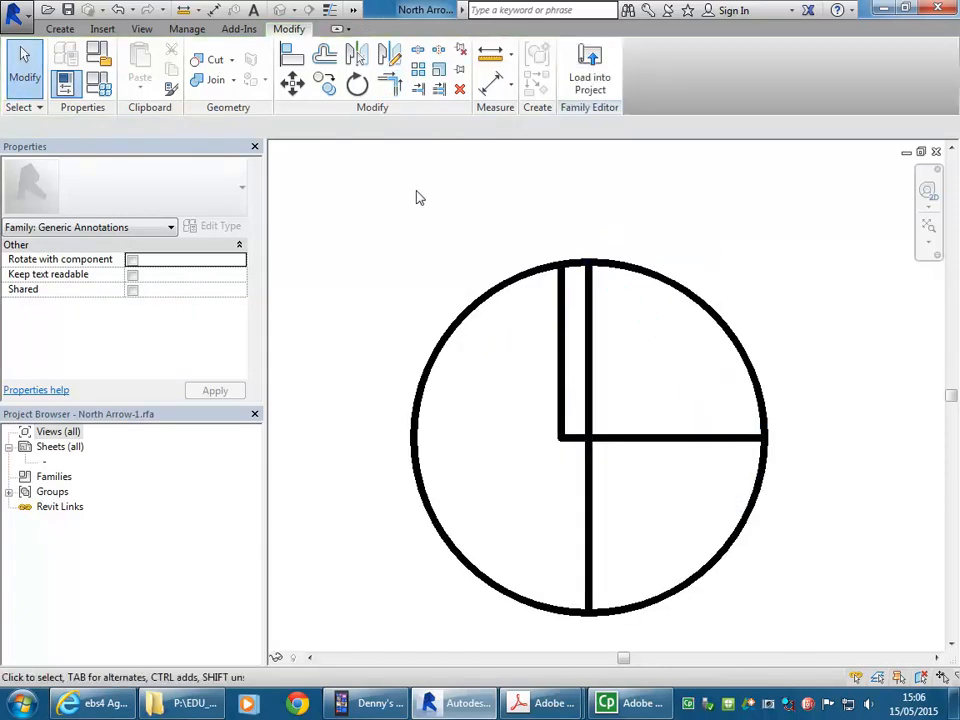
- Shorten the horizontal line so it ends at the vertical centre line's midpoint
left_click(765, 438)
left_click_drag(765, 438, 589, 438)
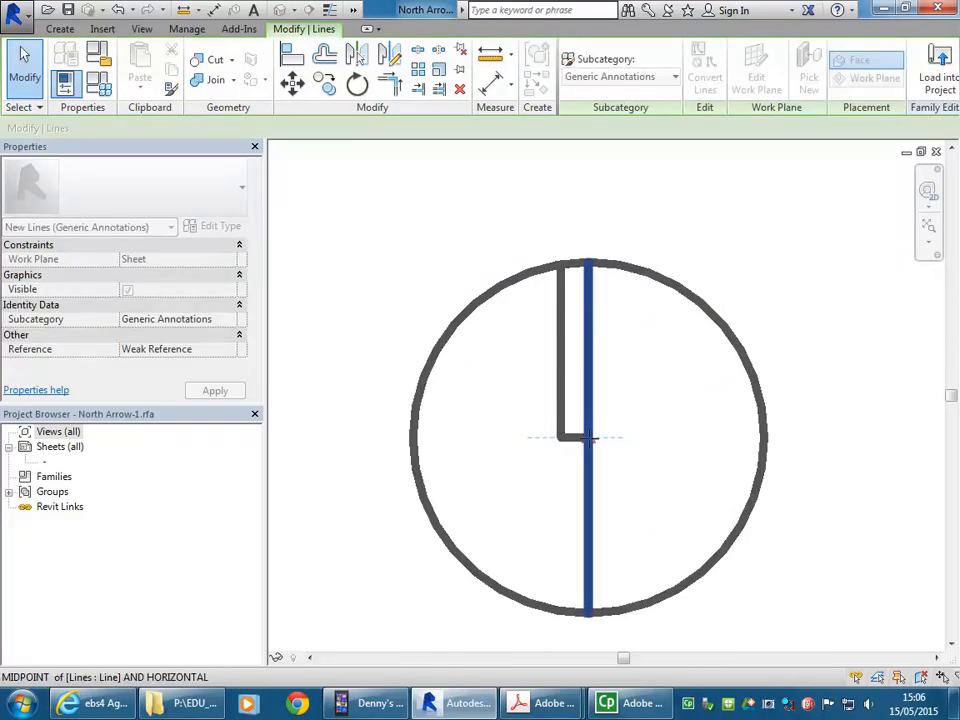
left_click(411, 272)
scroll(415, 272, "down", 2)
middle_click_drag(415, 272, 479, 322)
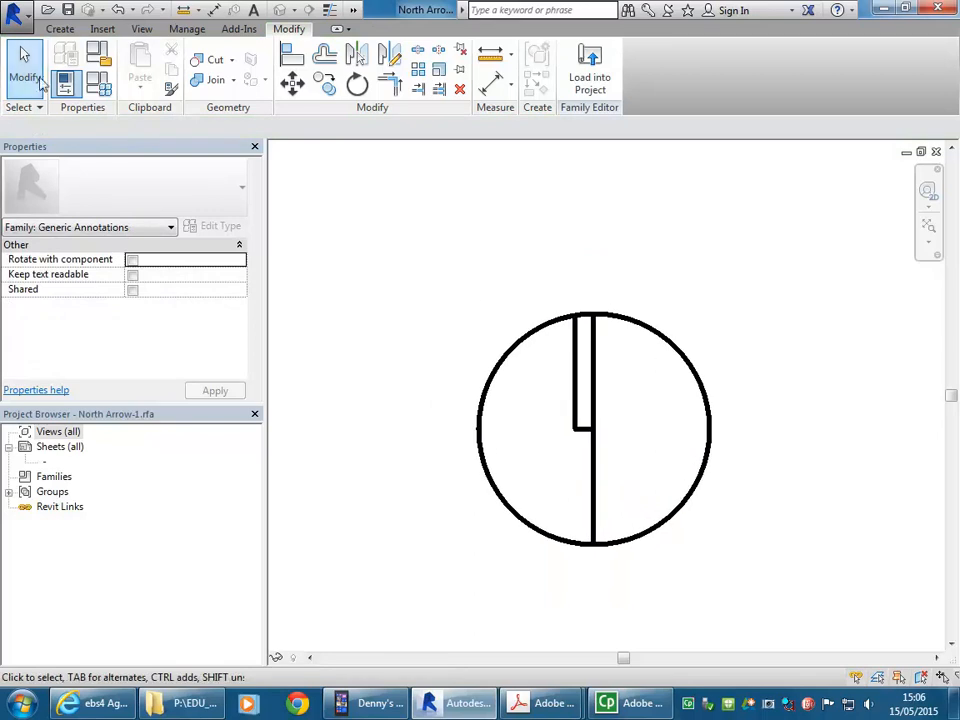
- Start saving the family as a new file in P: EDU_DC_InteriorDesign, Revit Library, Annotations, Architectural
left_click(14, 12)
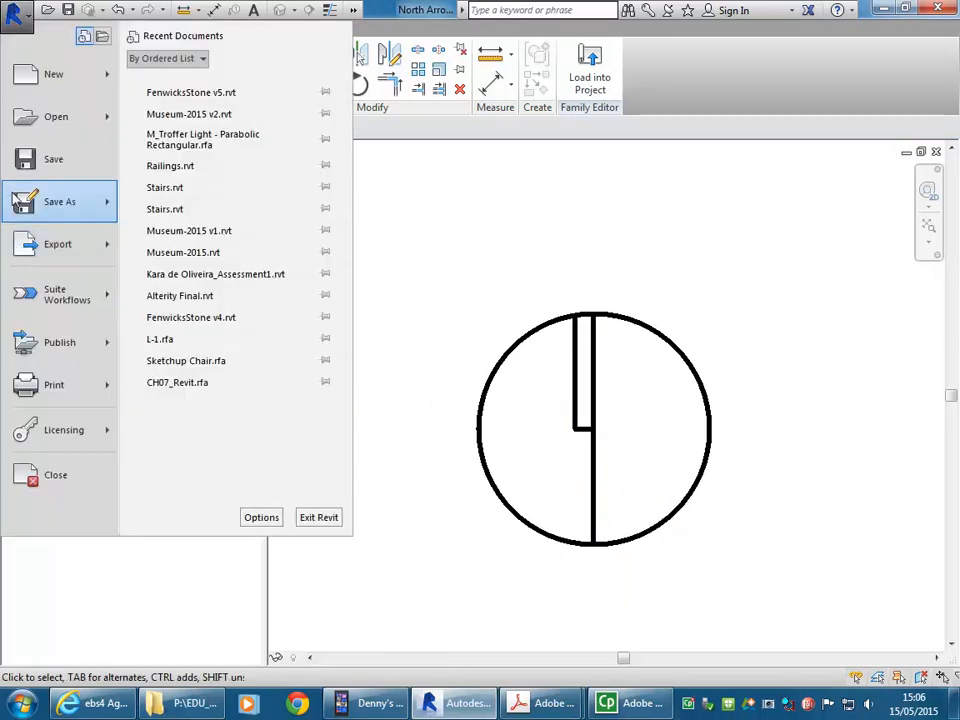
mouse_move(45, 201)
left_click(146, 143)
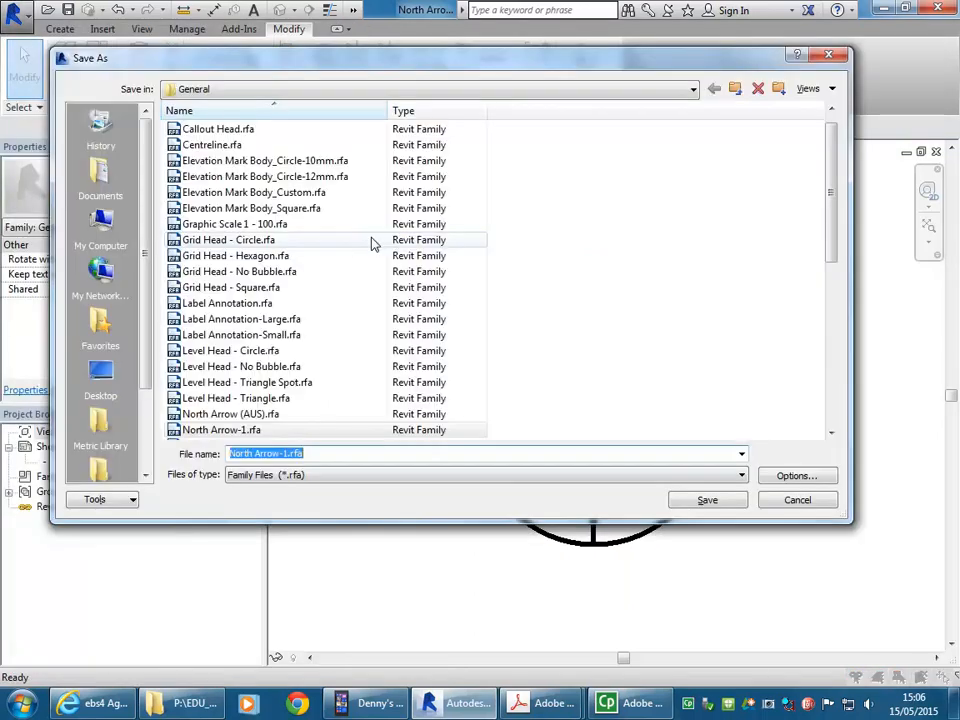
left_click(214, 90)
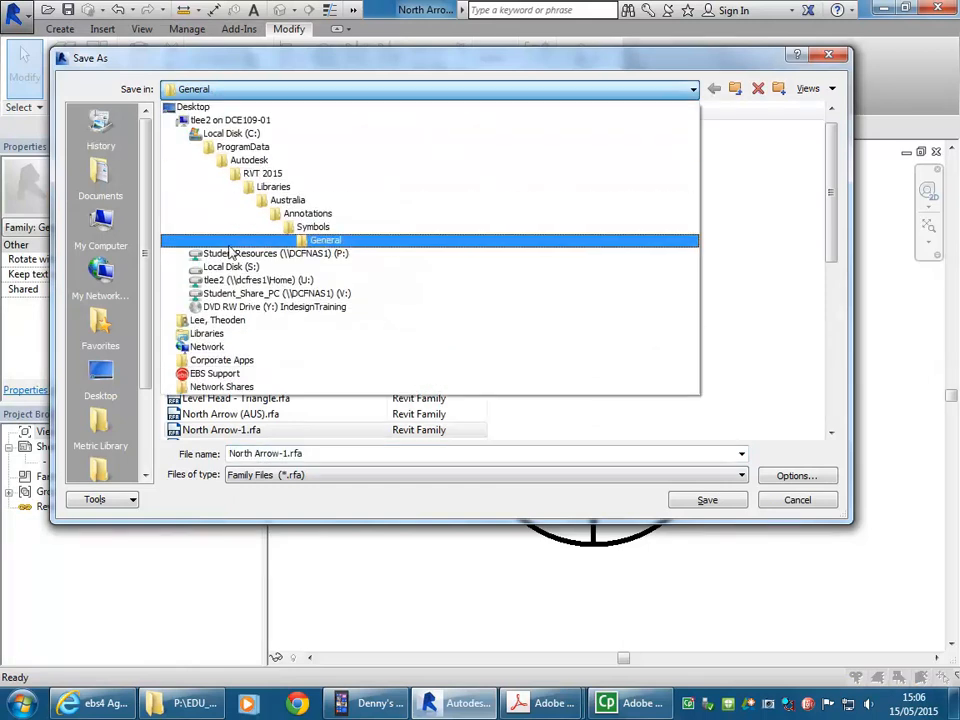
left_click(248, 256)
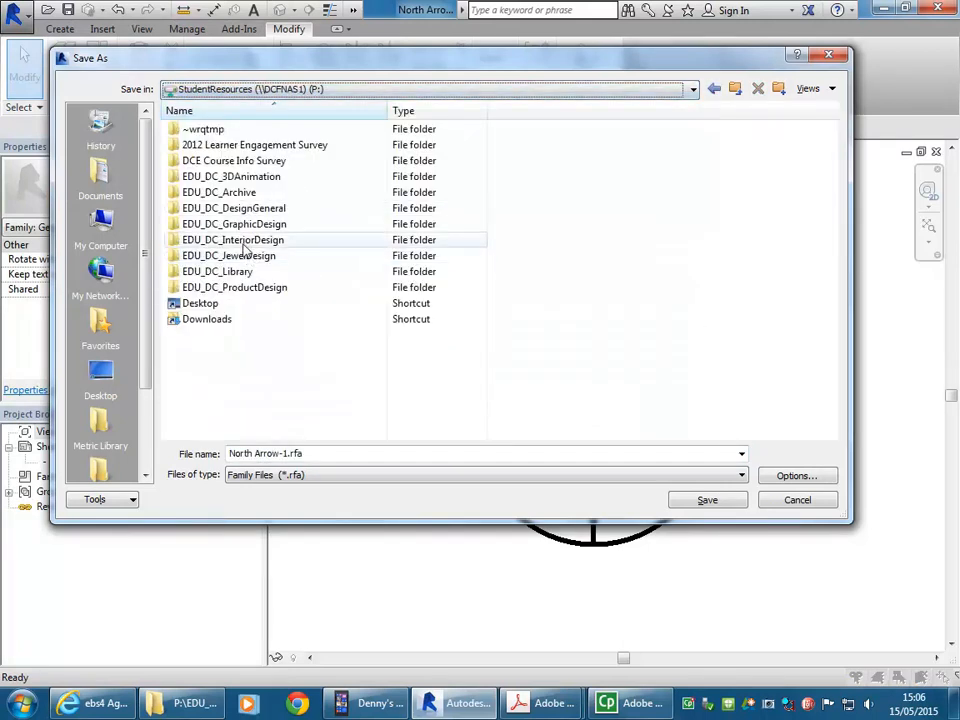
double_click(246, 240)
left_click(213, 336)
scroll(206, 310, "down", 3)
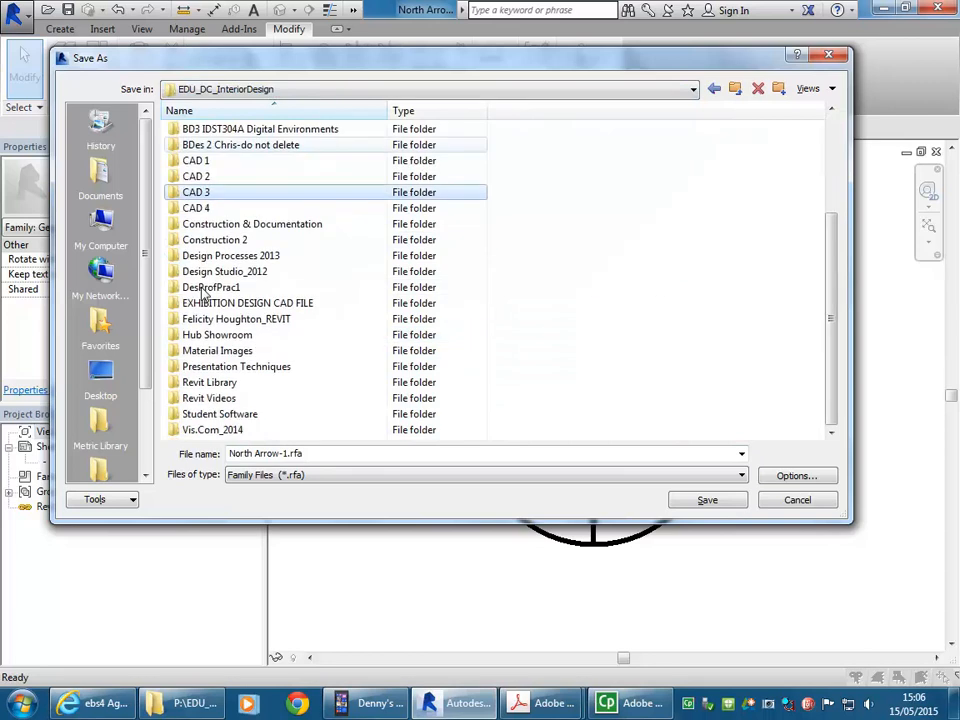
double_click(206, 384)
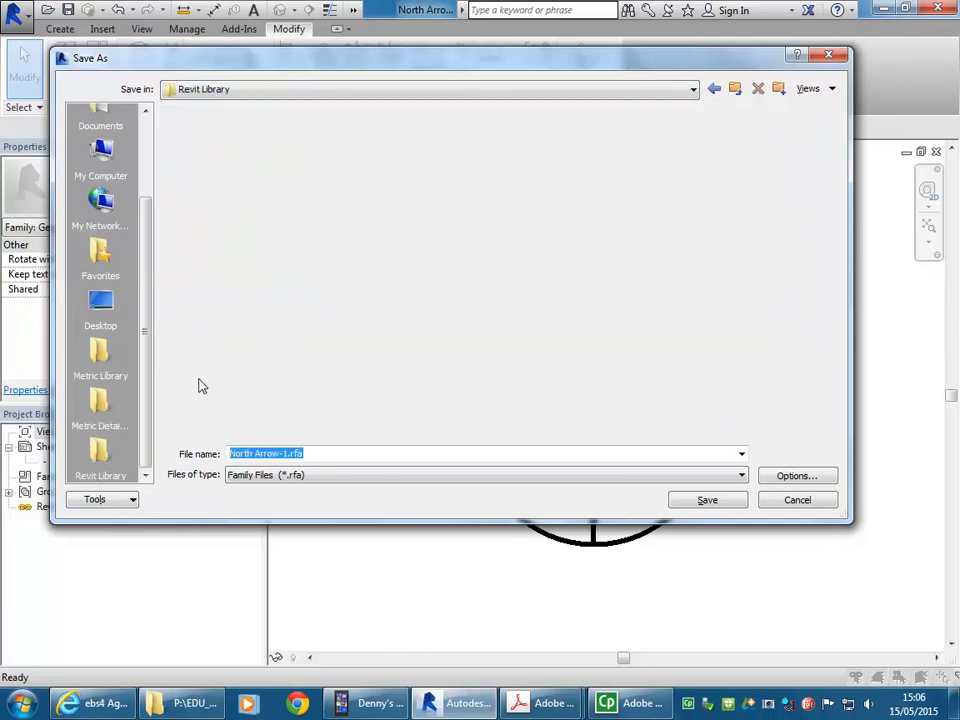
double_click(207, 146)
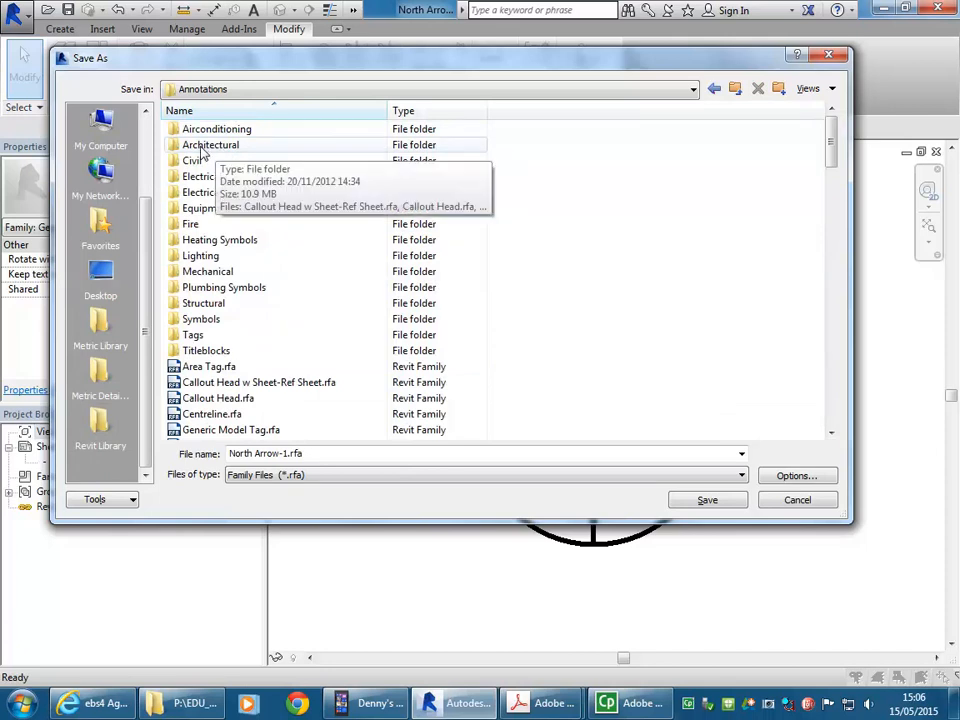
double_click(205, 151)
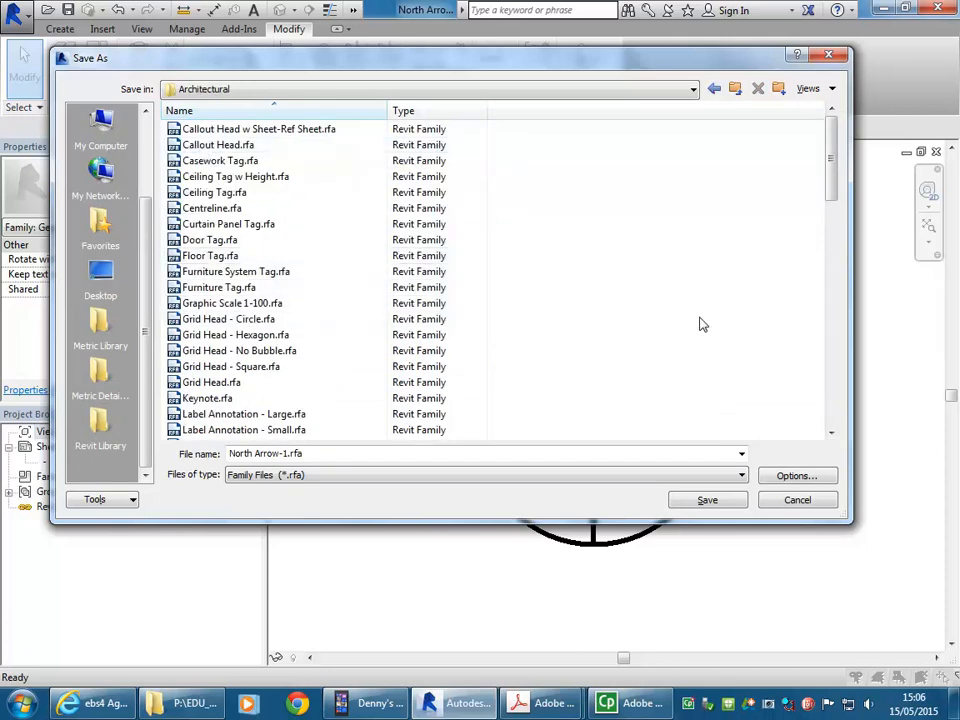
- Save the family as North Arrow (5).rfa and load it into the project
left_click_drag(831, 171, 831, 284)
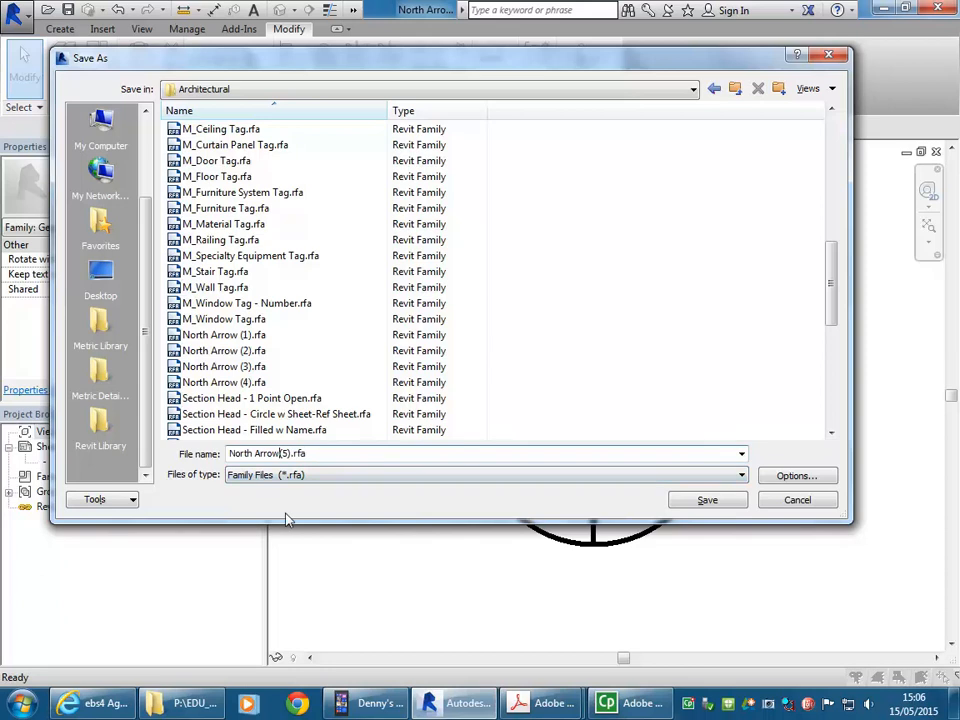
left_click(713, 500)
left_click(587, 80)
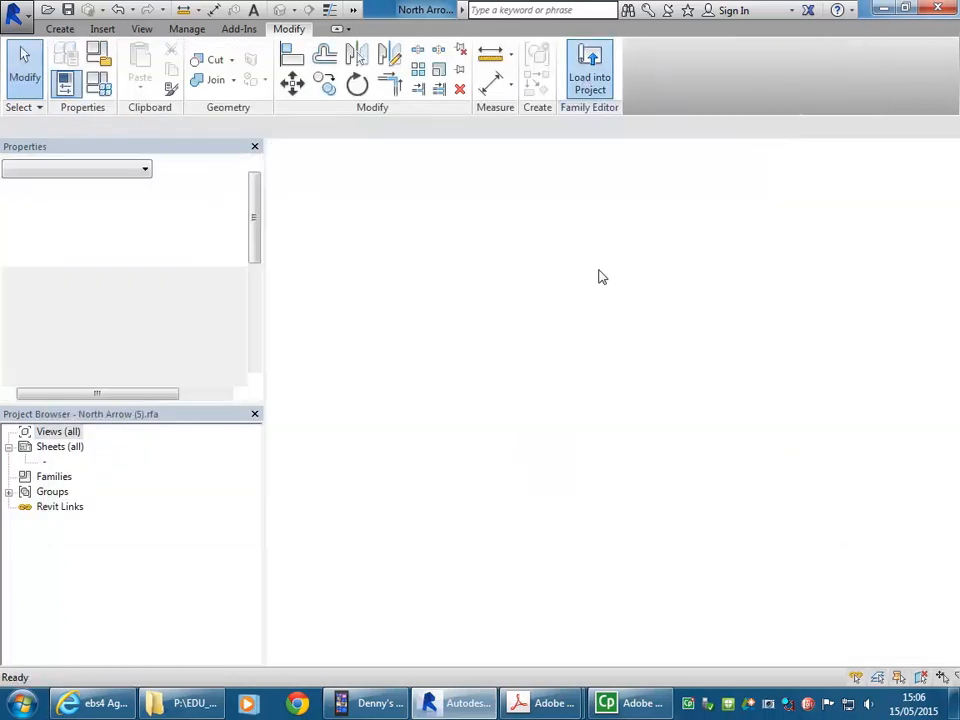
- Leave the symbol placement in the Ground Floor view without placing a north arrow, and open sheet A102
scroll(608, 327, "down", 5)
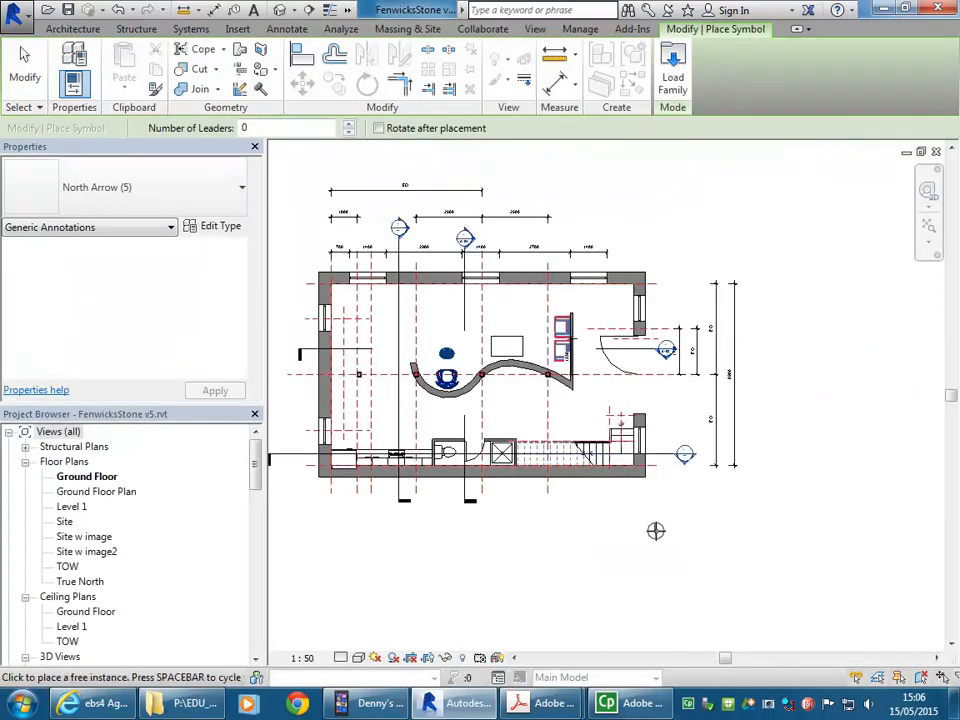
middle_click_drag(670, 510, 729, 551)
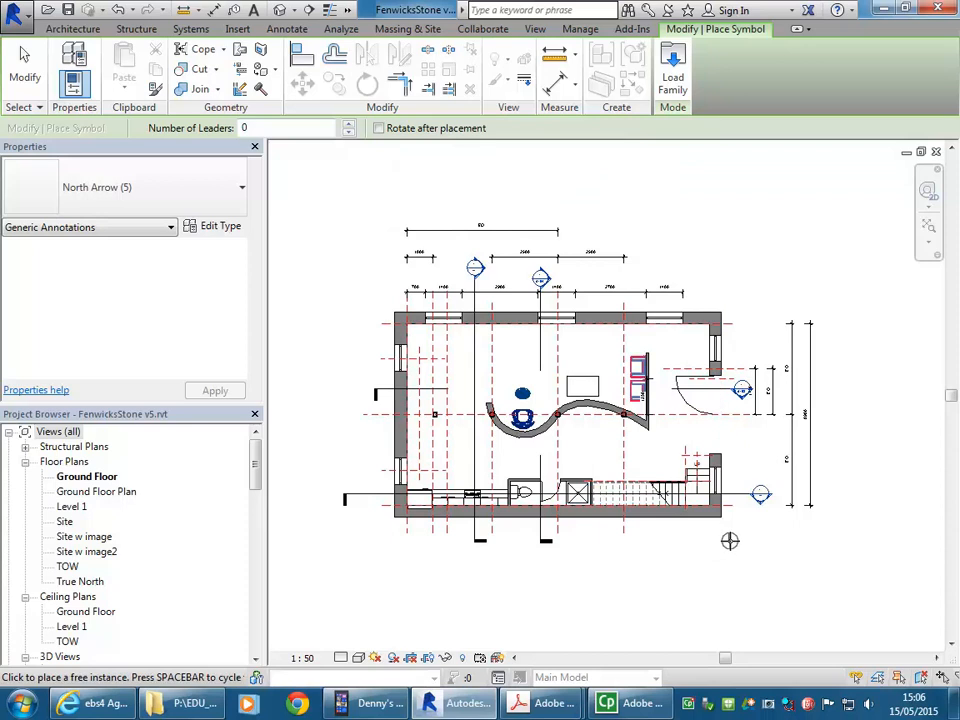
right_click(684, 188)
left_click(724, 199)
right_click(701, 197)
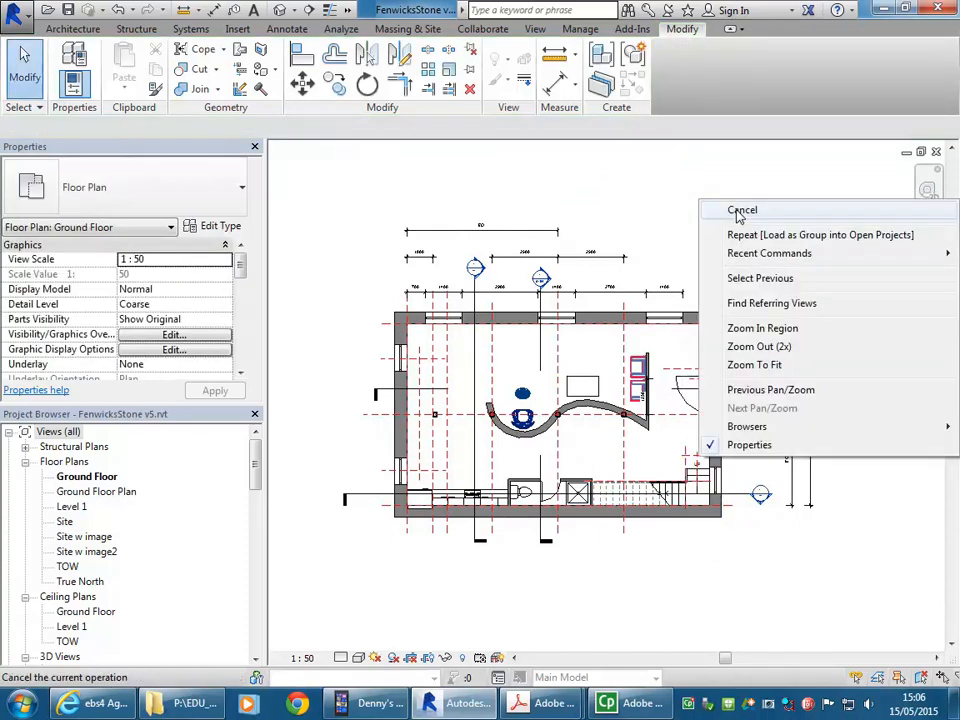
left_click(737, 213)
left_click_drag(258, 475, 160, 612)
double_click(68, 612)
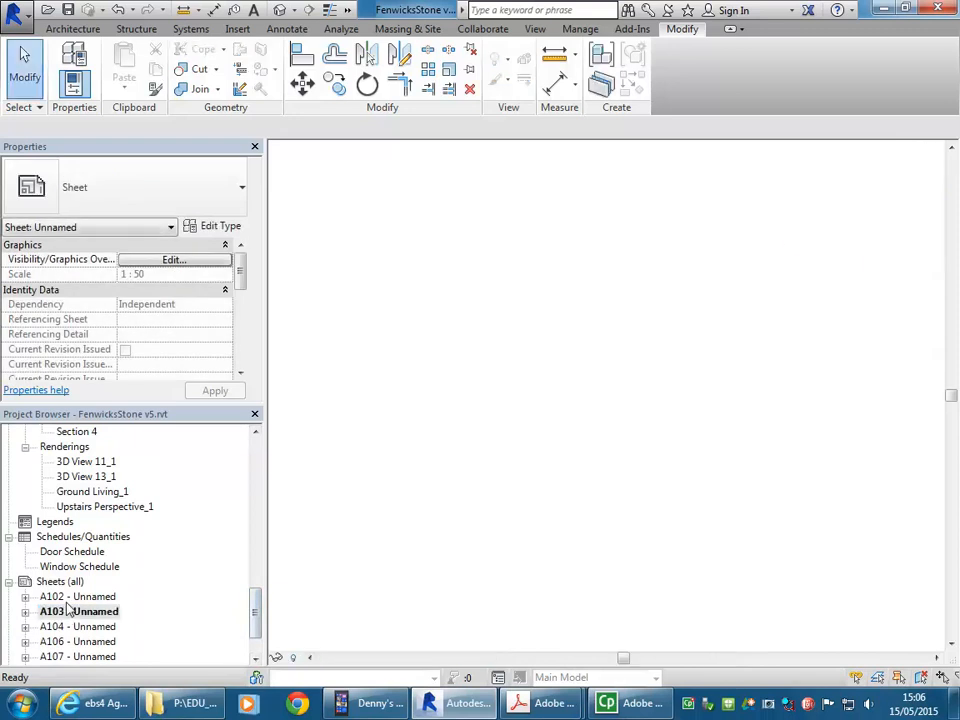
double_click(70, 597)
- Change the type of the north arrow on the sheet from North Arrow-1 to North Arrow (5)
left_click(645, 452)
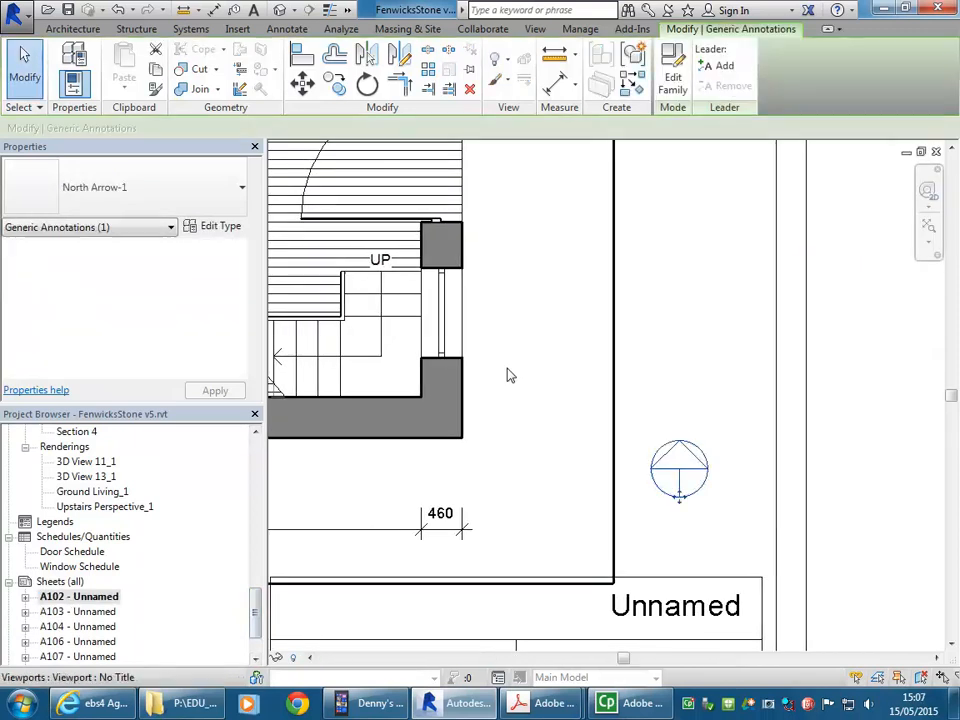
left_click(172, 190)
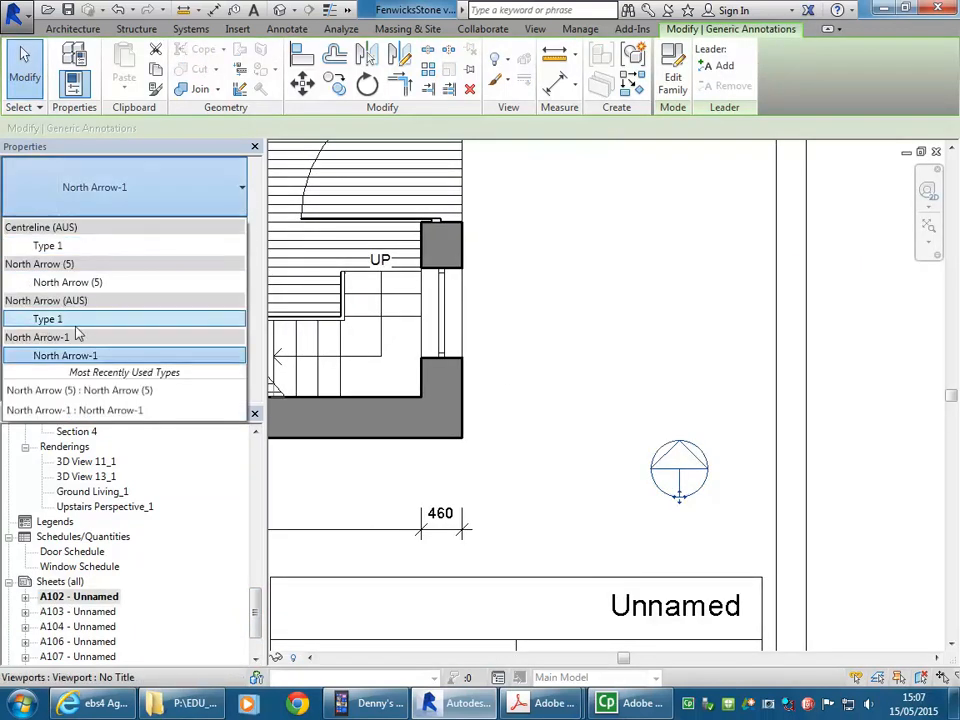
left_click(60, 283)
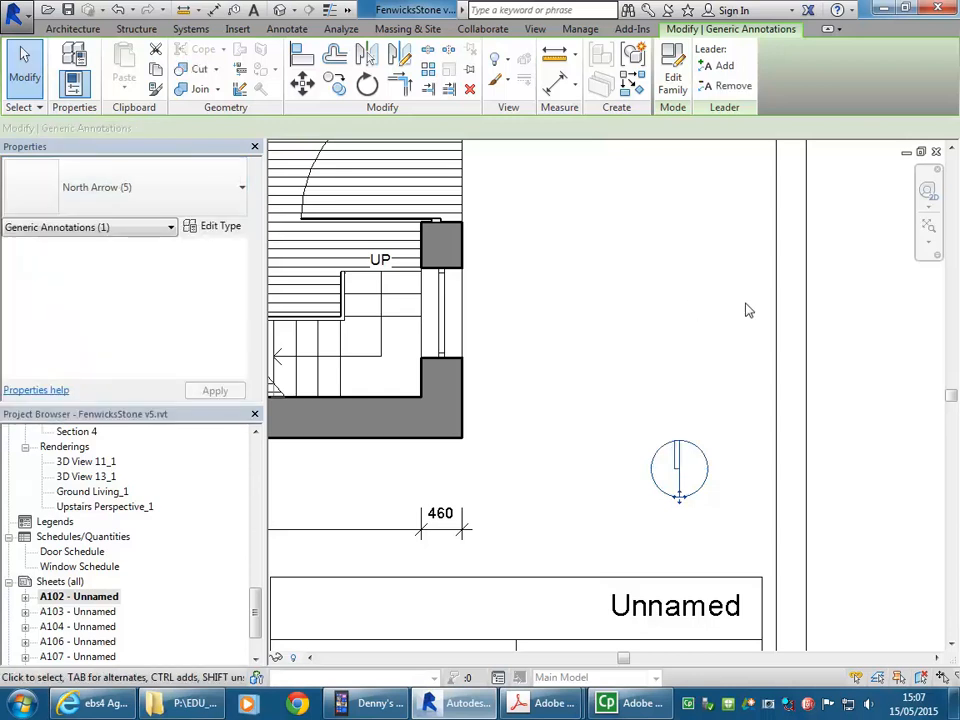
left_click(609, 343)
scroll(744, 394, "down", 5)
scroll(655, 404, "down", 2)
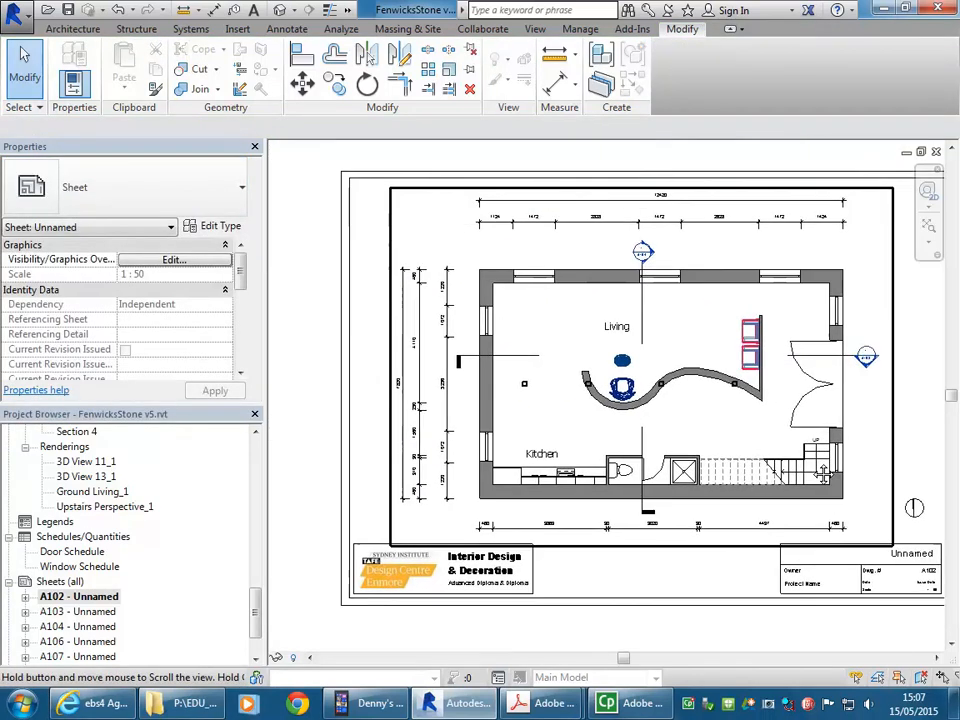
- Rotate the north arrow on sheet A102 about 35 degrees anticlockwise around its centre
scroll(860, 482, "up", 4)
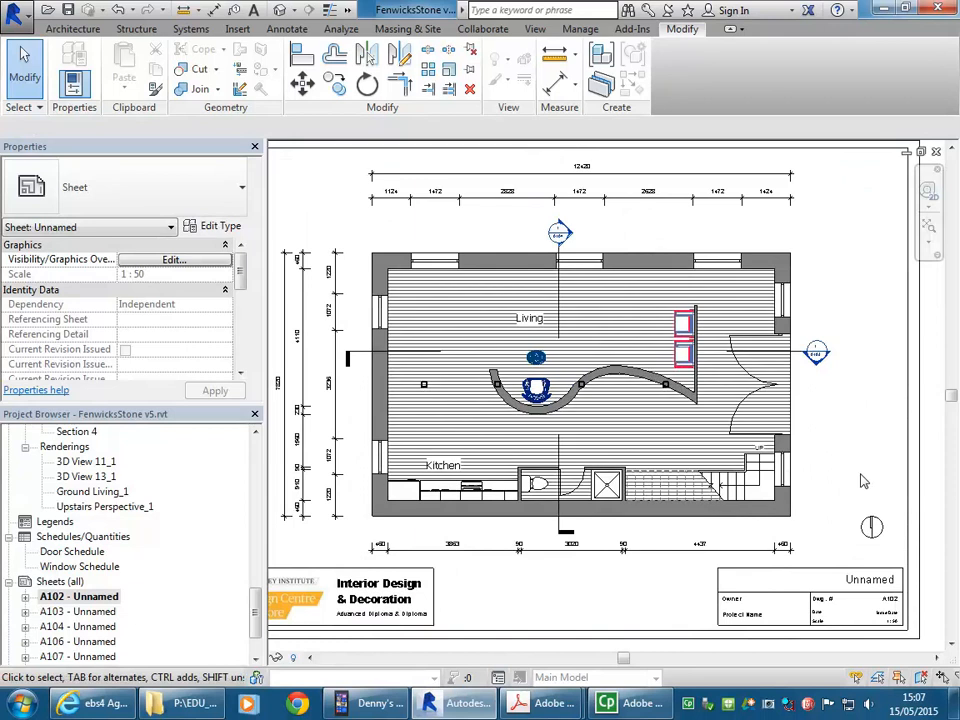
left_click(872, 526)
scroll(872, 528, "up", 4)
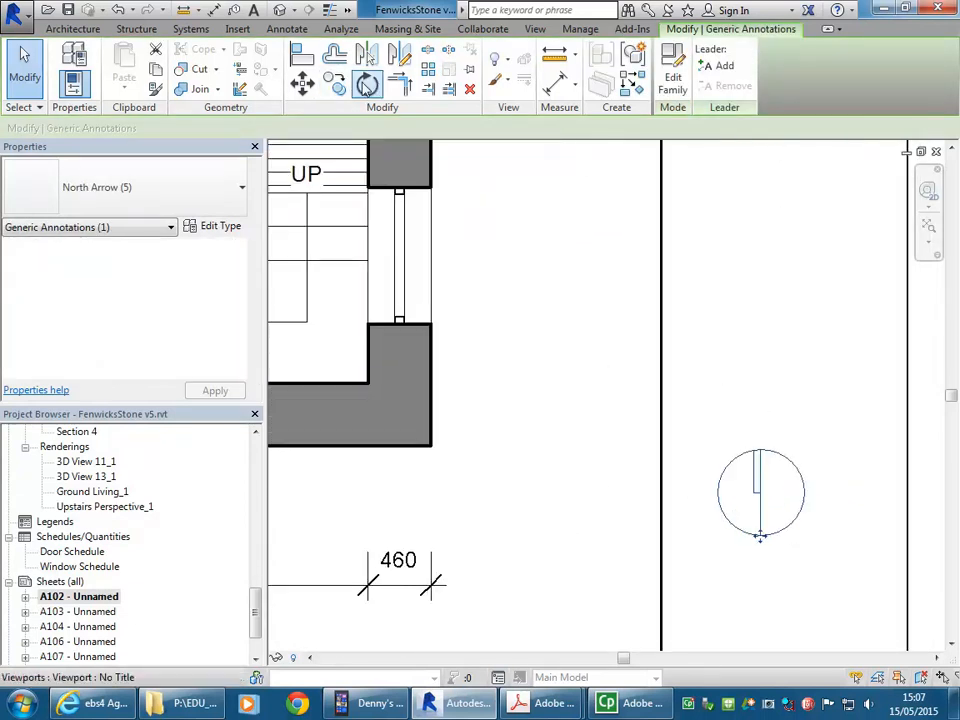
left_click(367, 85)
scroll(700, 500, "up", 2)
left_click(786, 360)
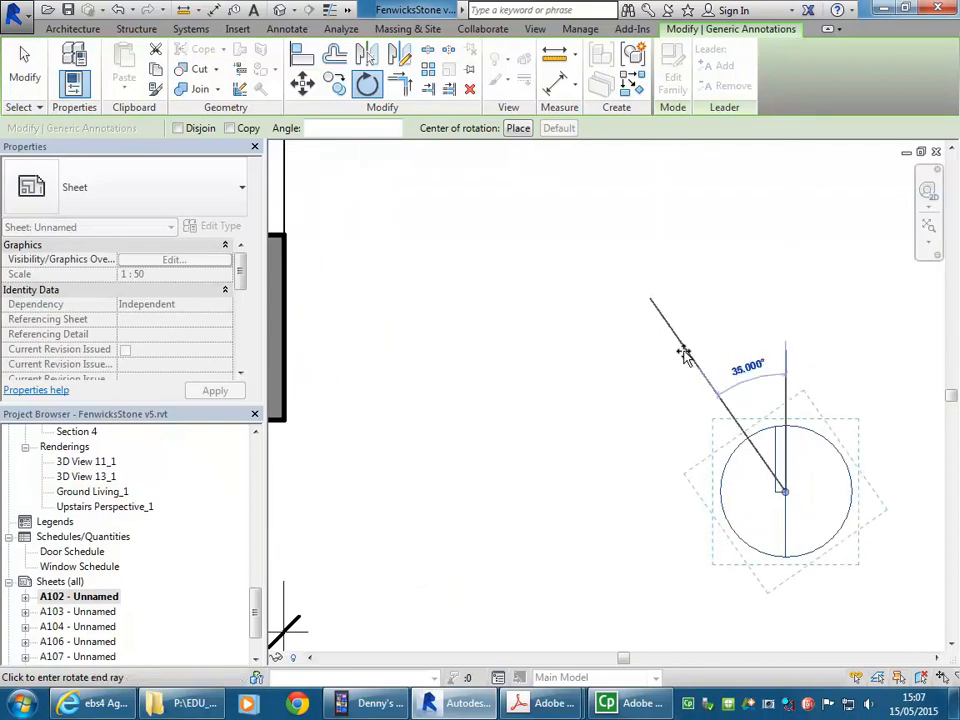
left_click(692, 355)
left_click(716, 335)
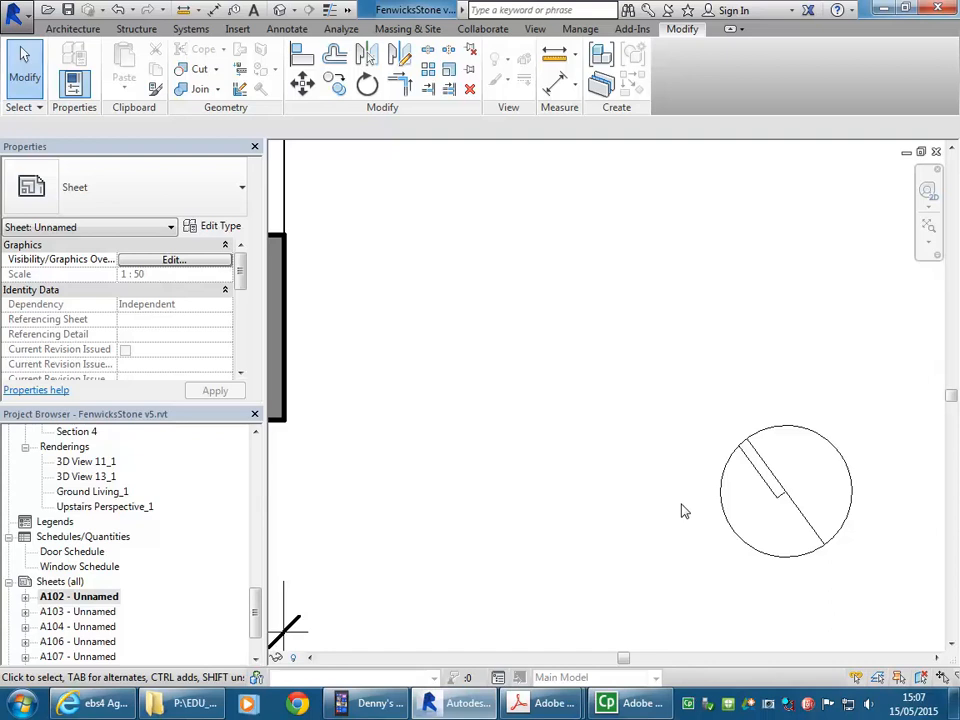
scroll(684, 512, "down", 5)
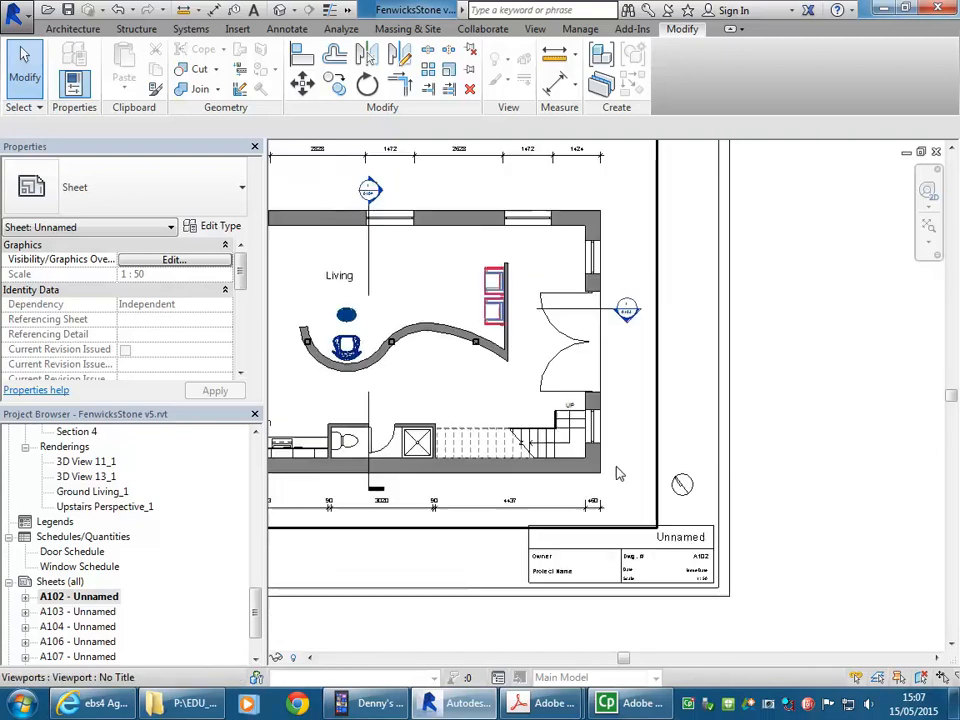
scroll(543, 472, "up", 1)
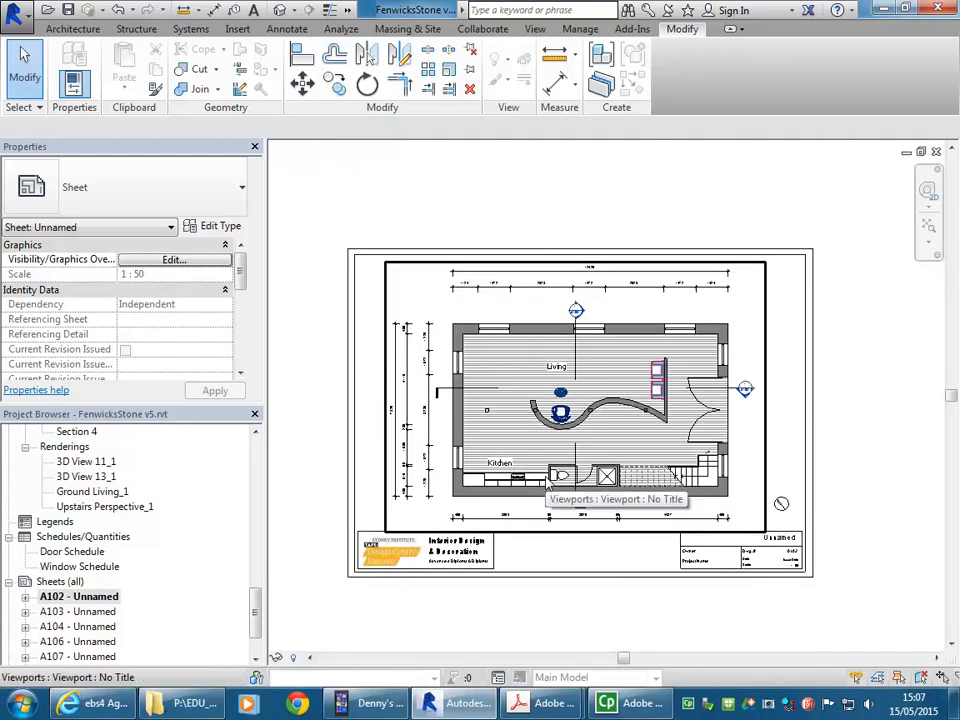
- Check the brief PDF for the requirements on north indication, annotation, dimensions and view labels, and return to the sheet
mouse_move(563, 707)
mouse_move(506, 611)
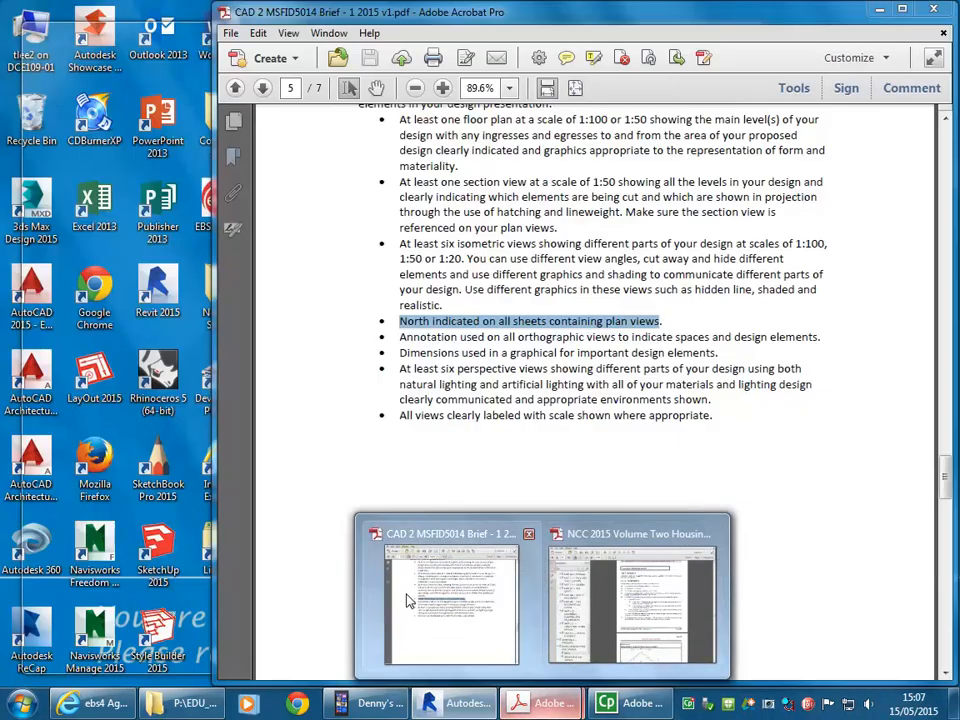
left_click(406, 600)
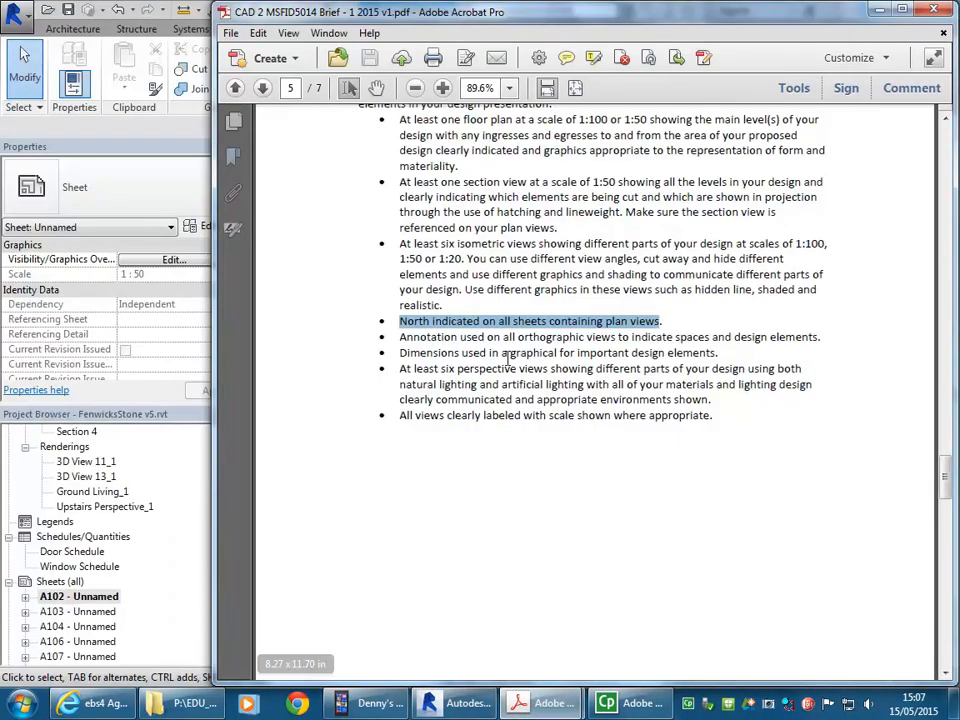
left_click(507, 358)
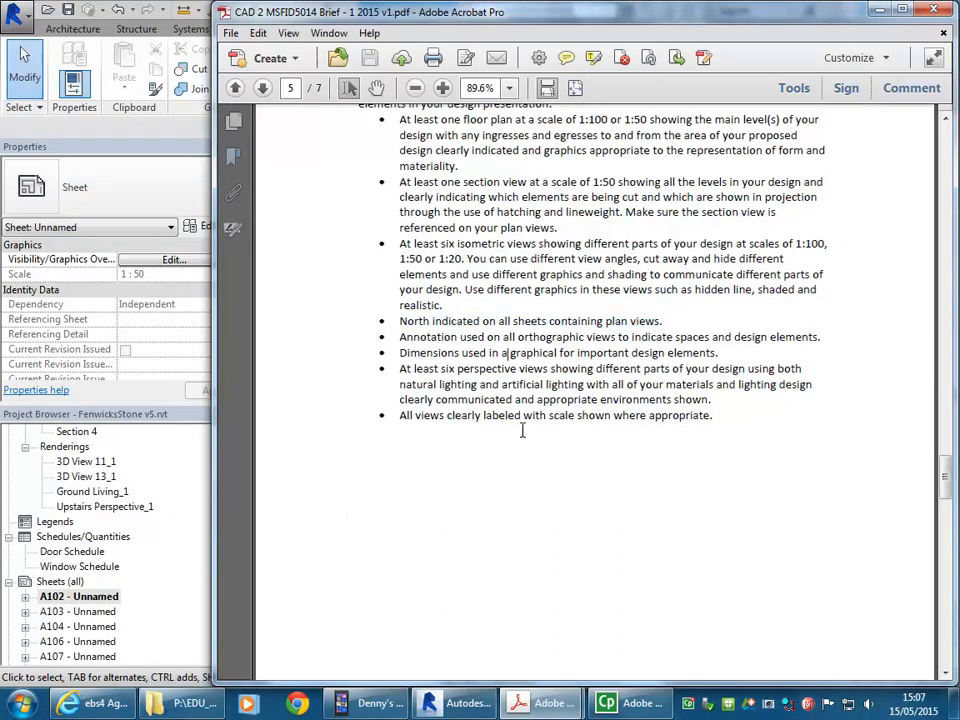
left_click(879, 10)
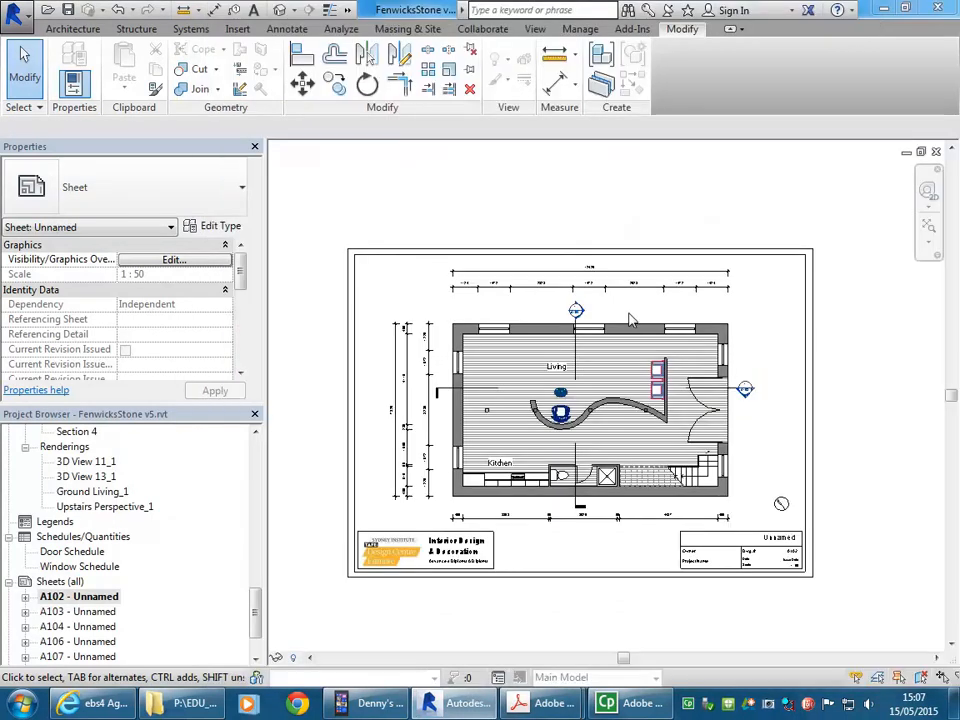
- Open sheet A106 and look over its isometric view for labelling
left_click(572, 399)
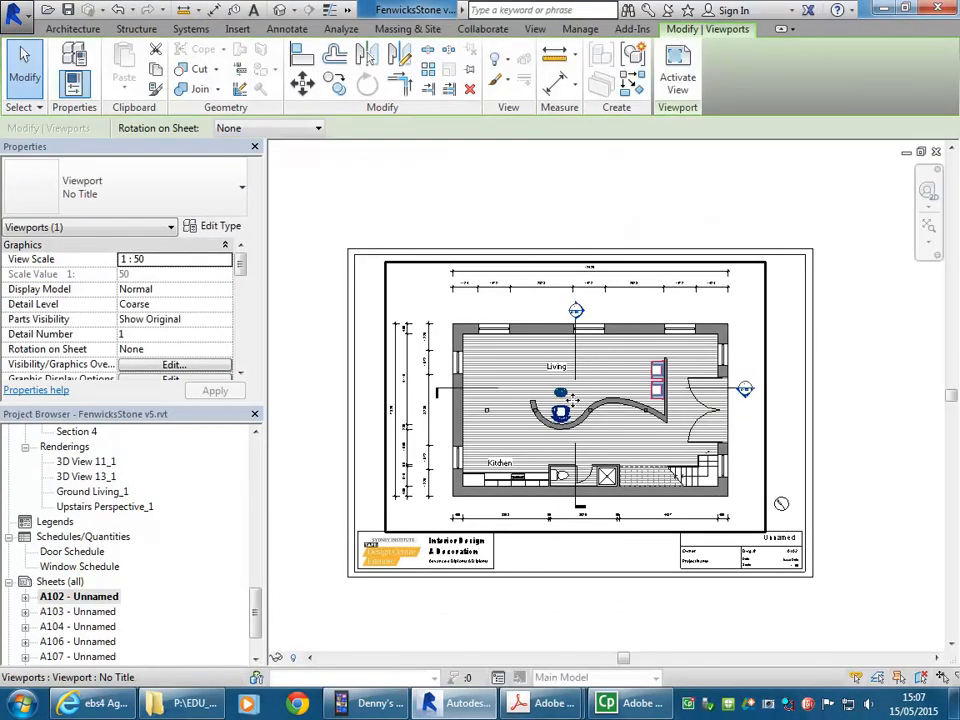
left_click(491, 611)
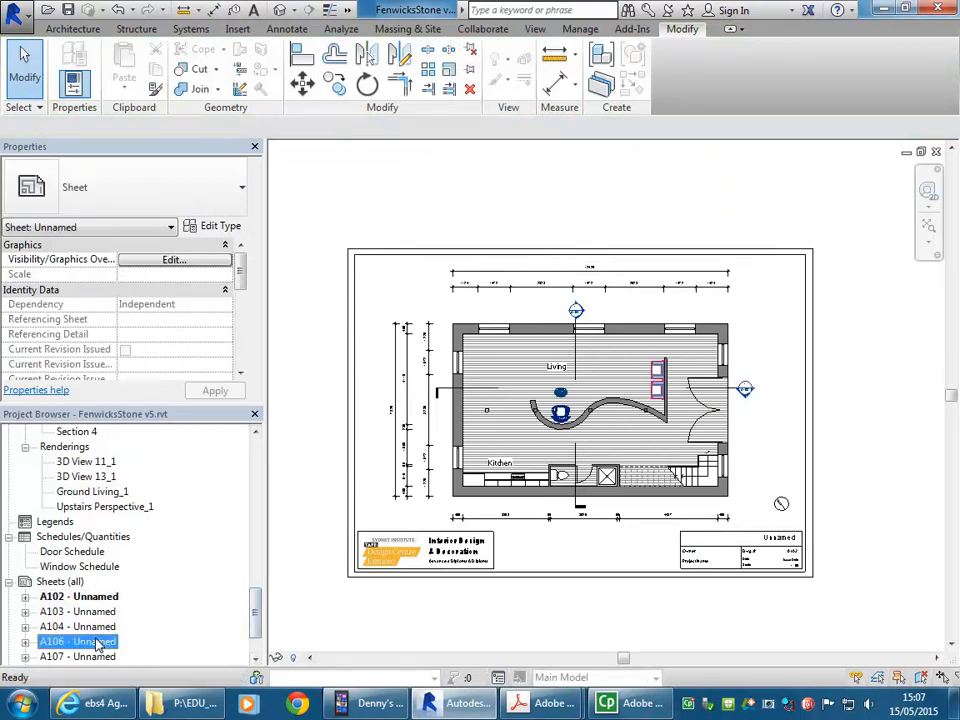
double_click(90, 641)
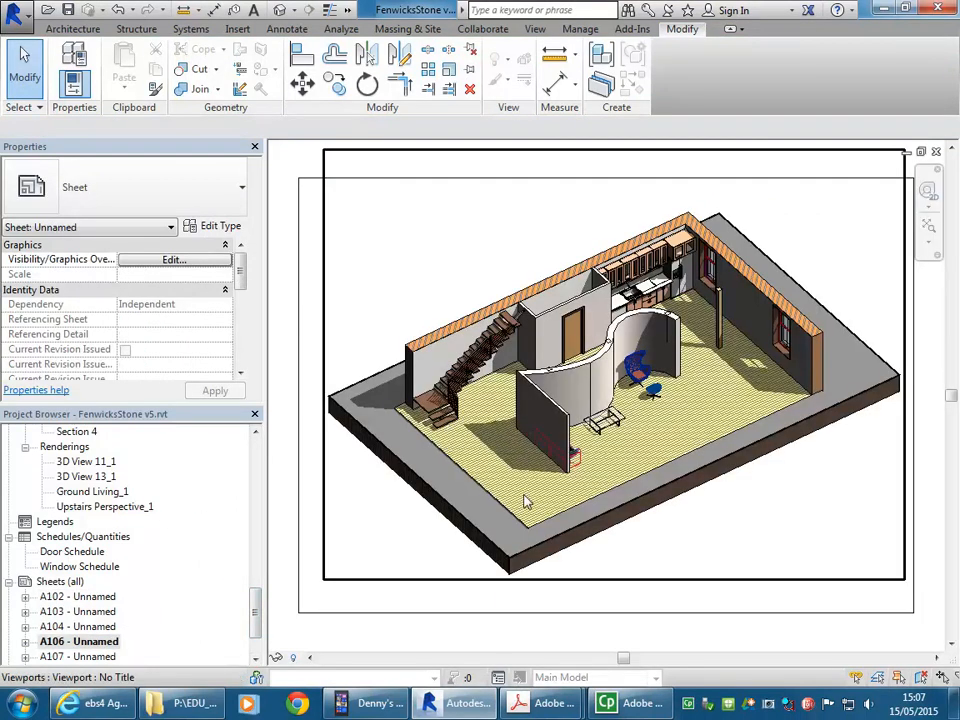
scroll(525, 495, "down", 2)
scroll(257, 607, "down", 2)
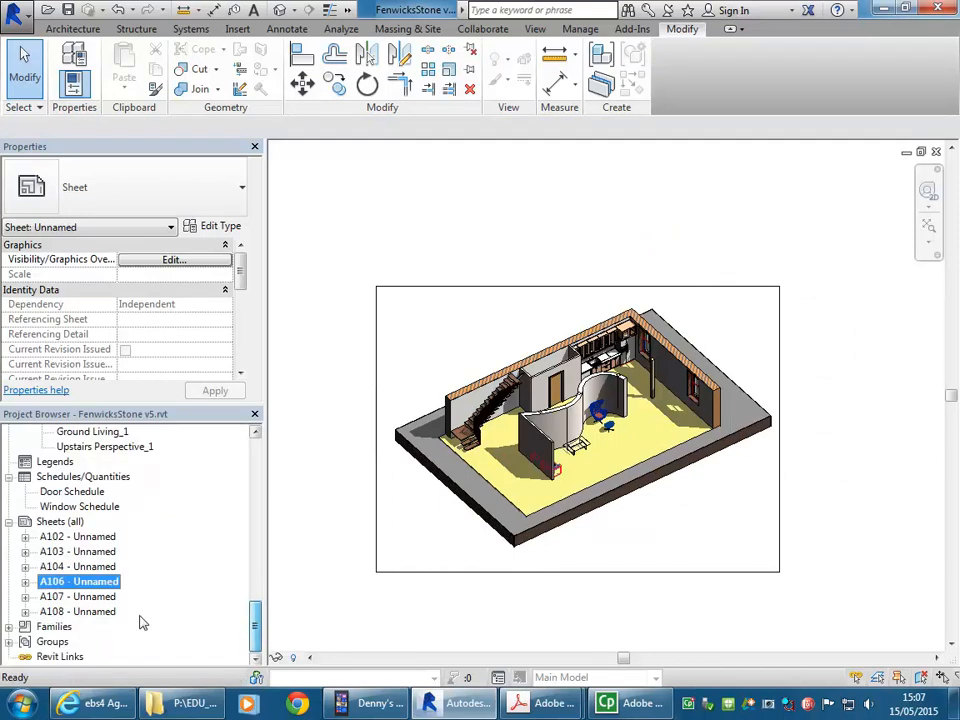
- Open sheet A108 and check the viewport type of the lower exploded view
double_click(92, 613)
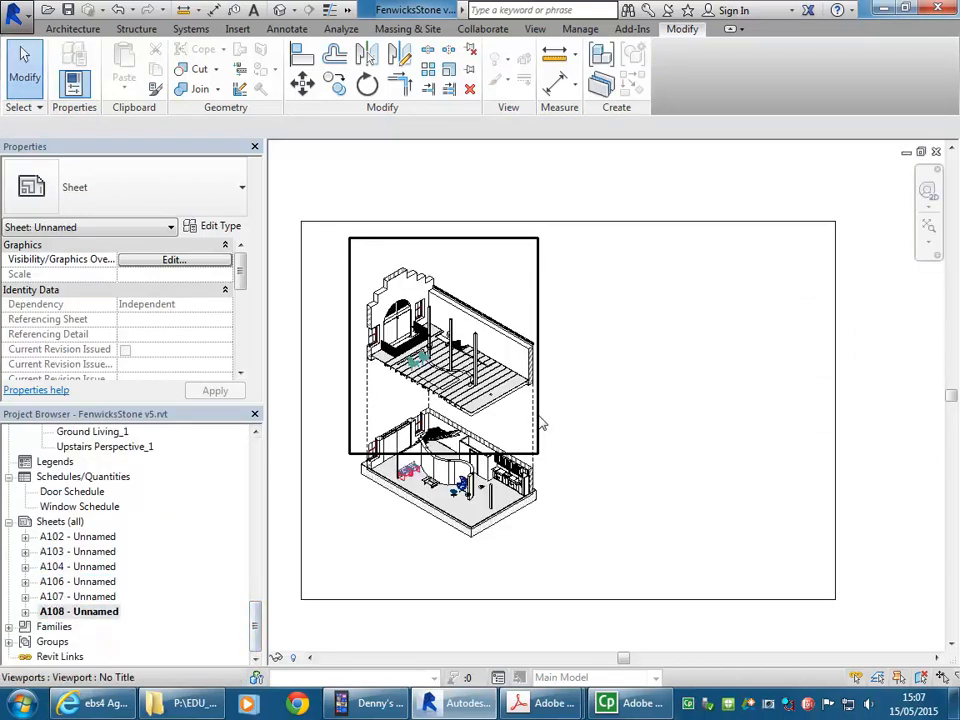
scroll(435, 575, "up", 2)
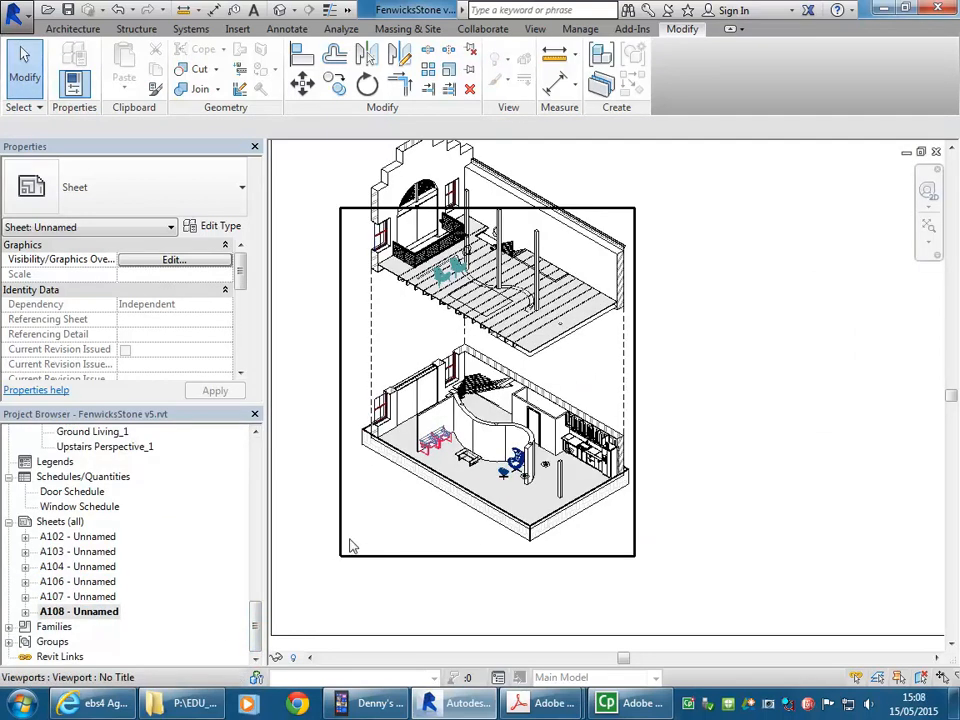
left_click(379, 525)
left_click(160, 180)
right_click(765, 266)
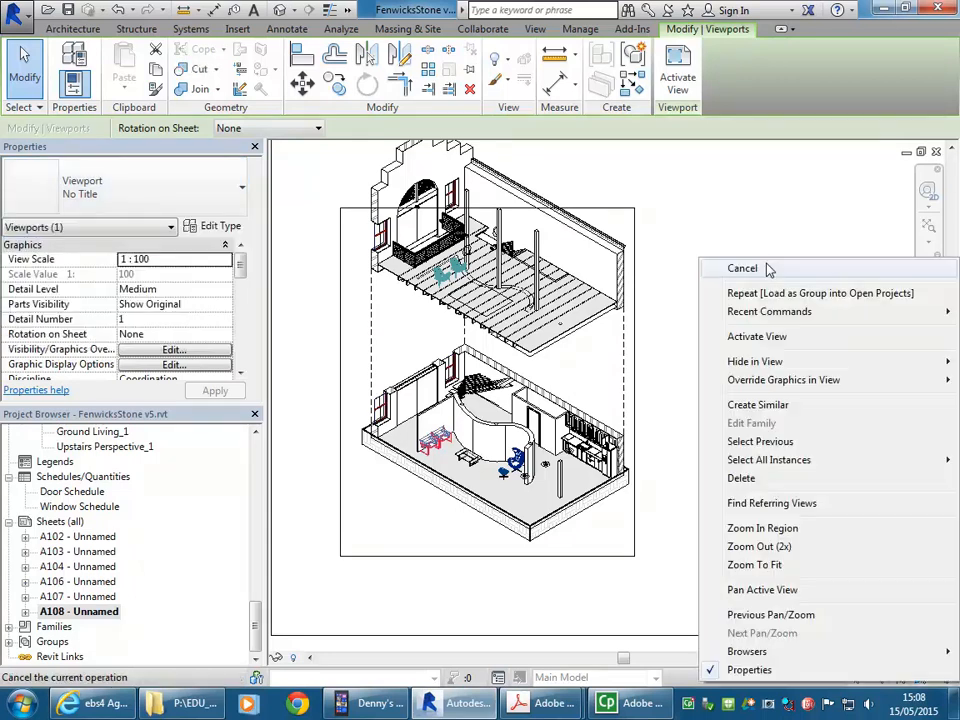
left_click(767, 268)
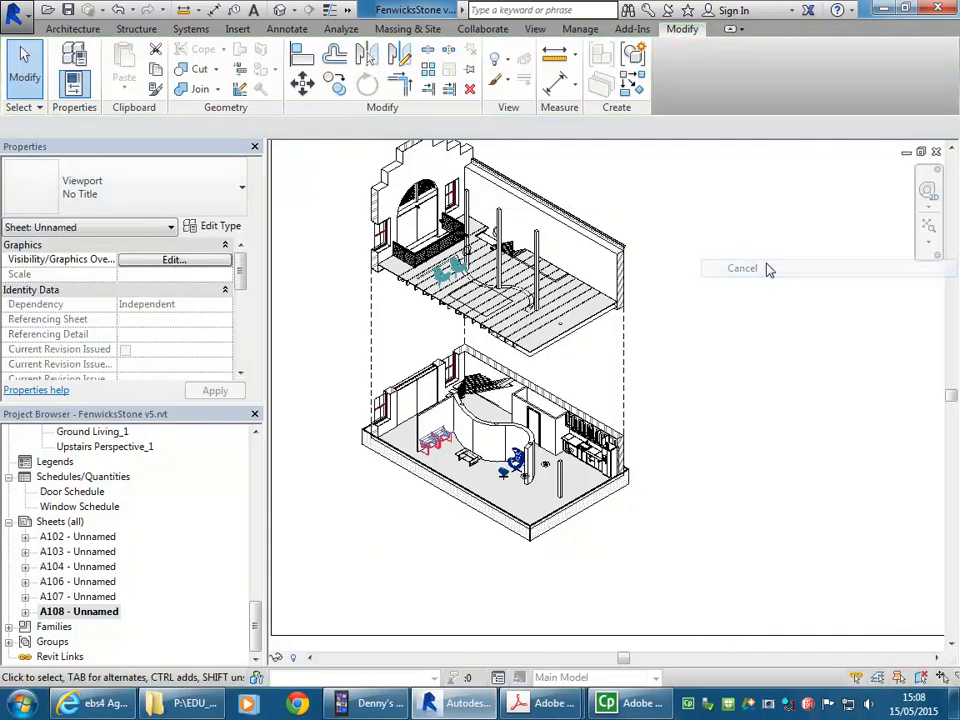
- Save the project and set up a new text note with the Tahoma 5mm type
left_click(287, 28)
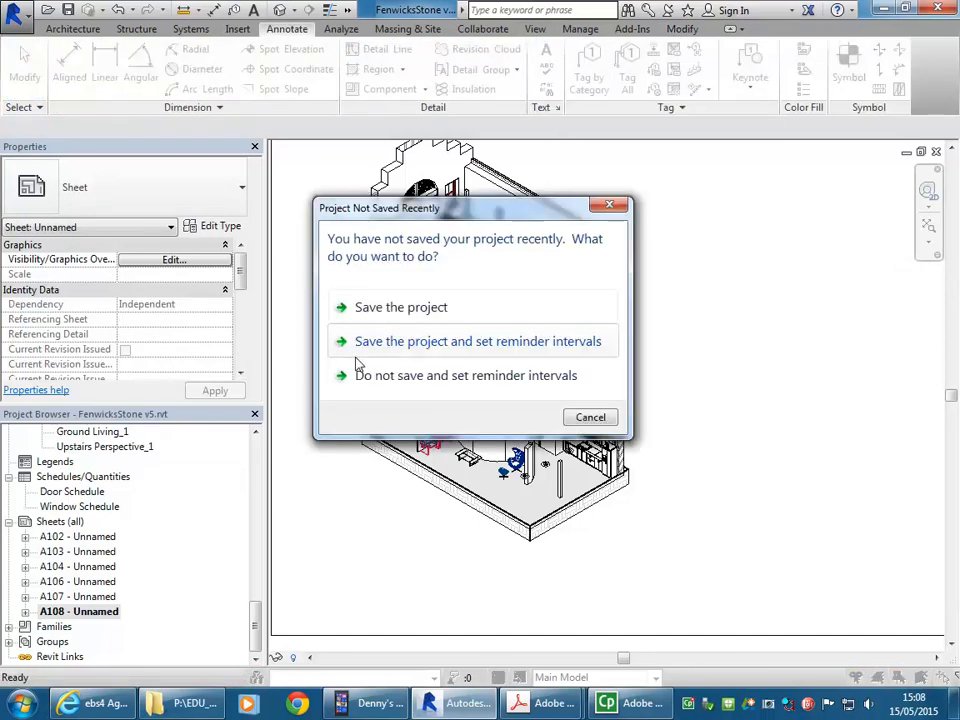
left_click(458, 316)
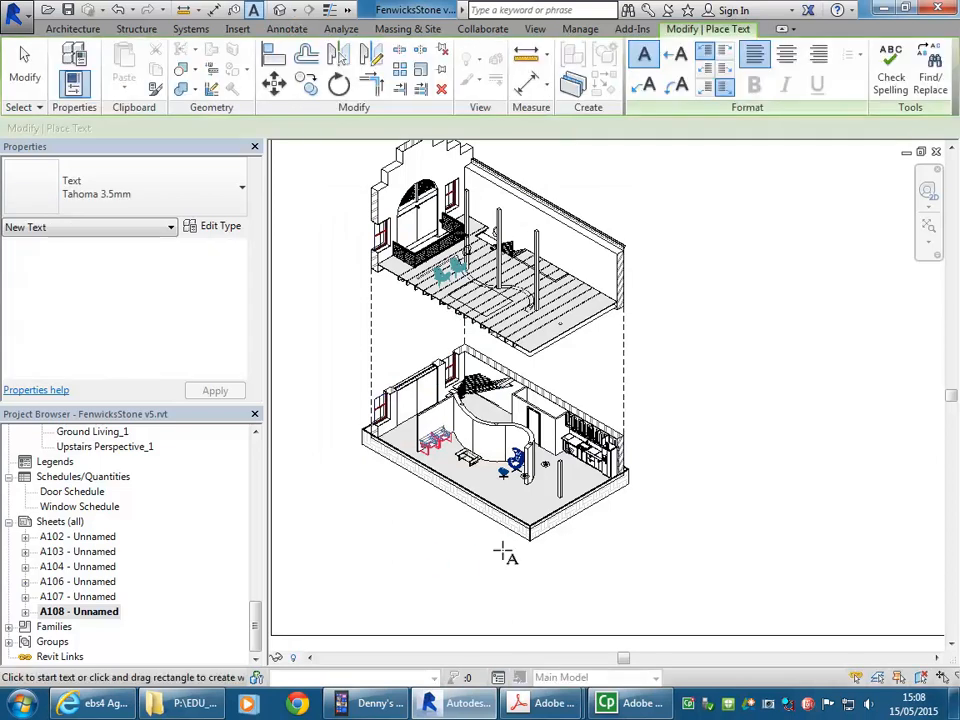
left_click(140, 189)
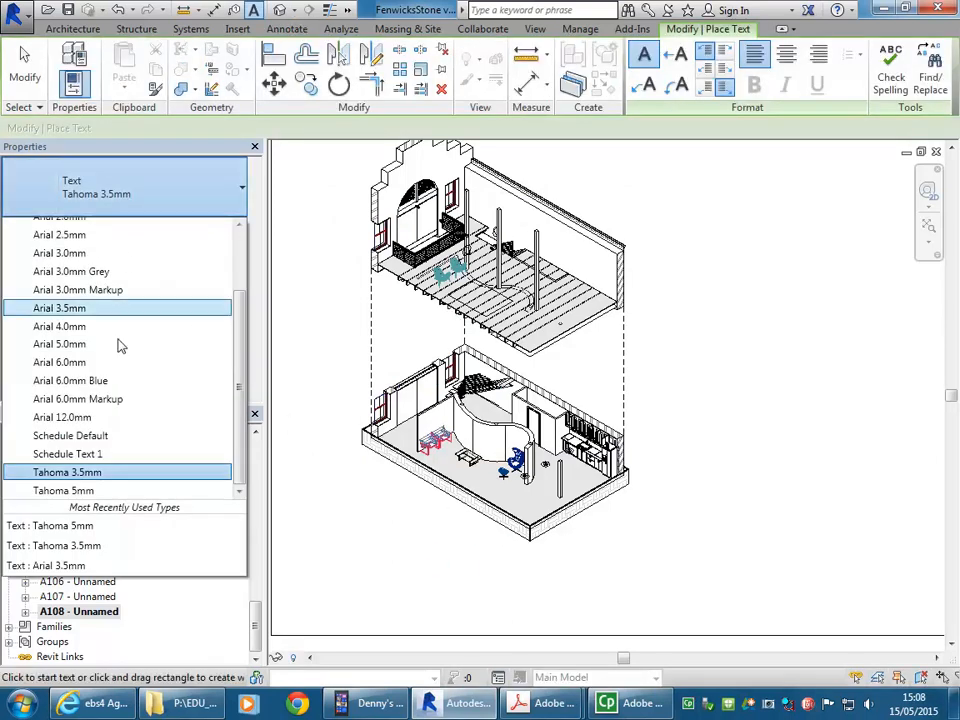
left_click(98, 490)
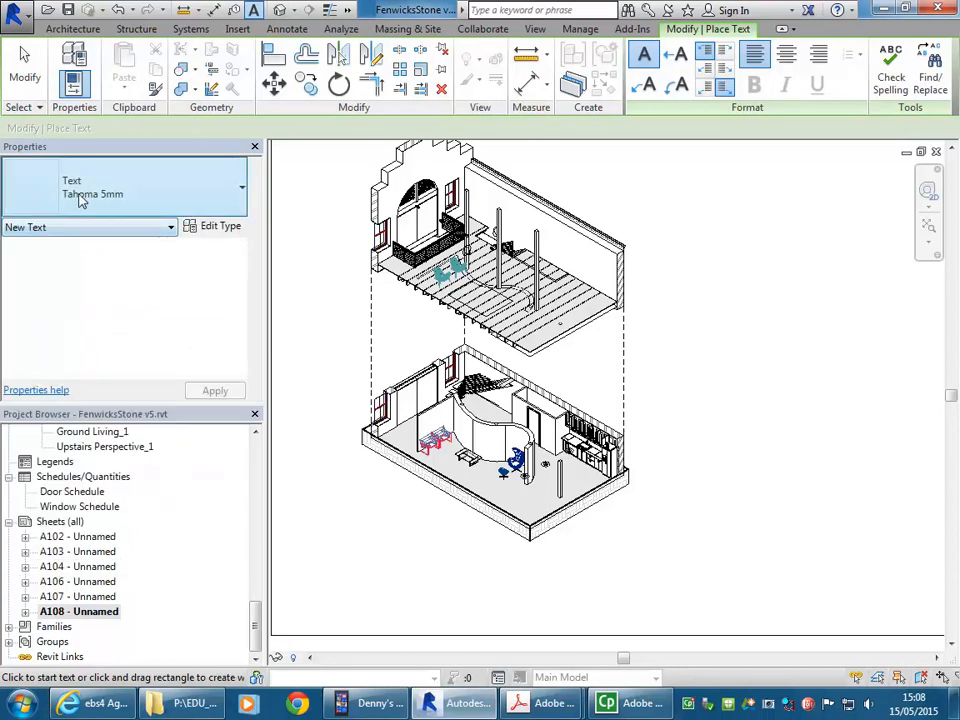
- Add the text note "Exploded Axonometric View" below the exploded drawing on sheet A108
left_click_drag(348, 561, 566, 608)
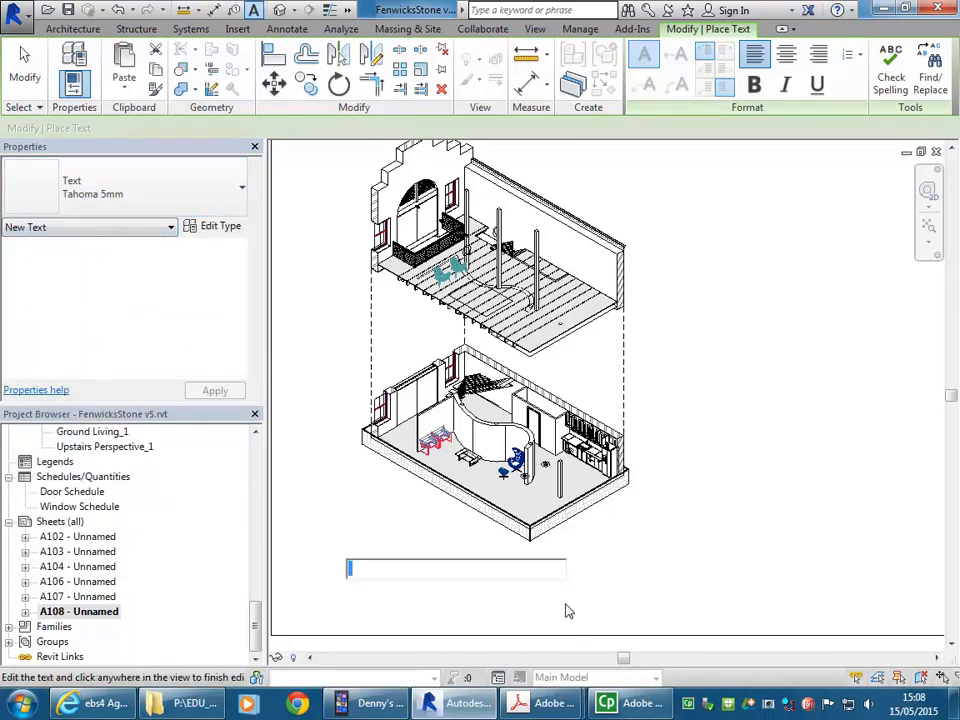
type("Explooded Axonometric View")
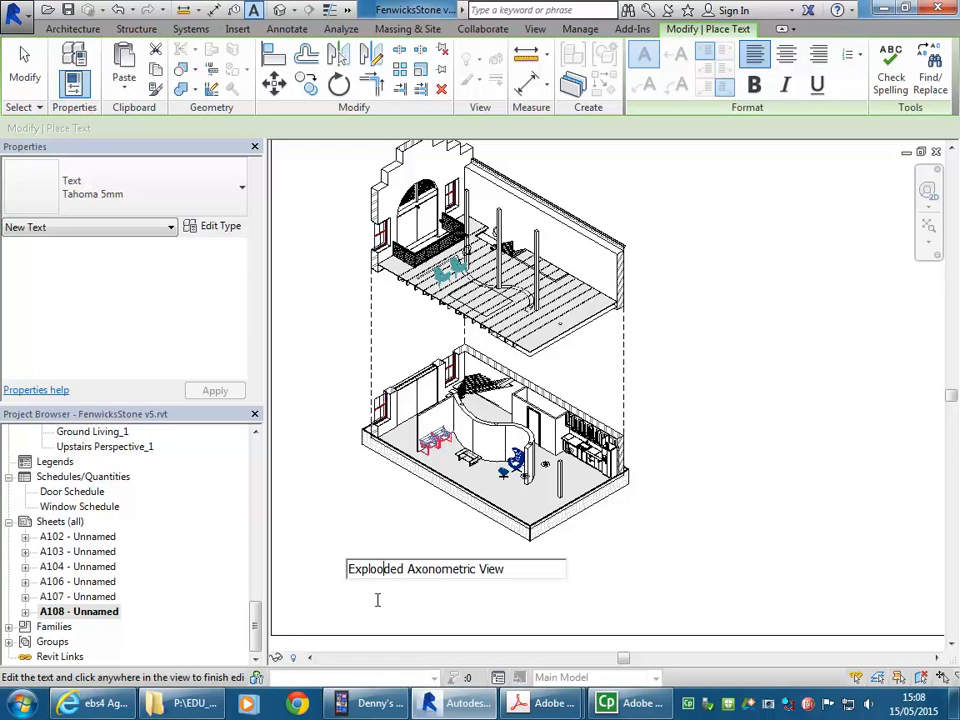
key("BackSpace")
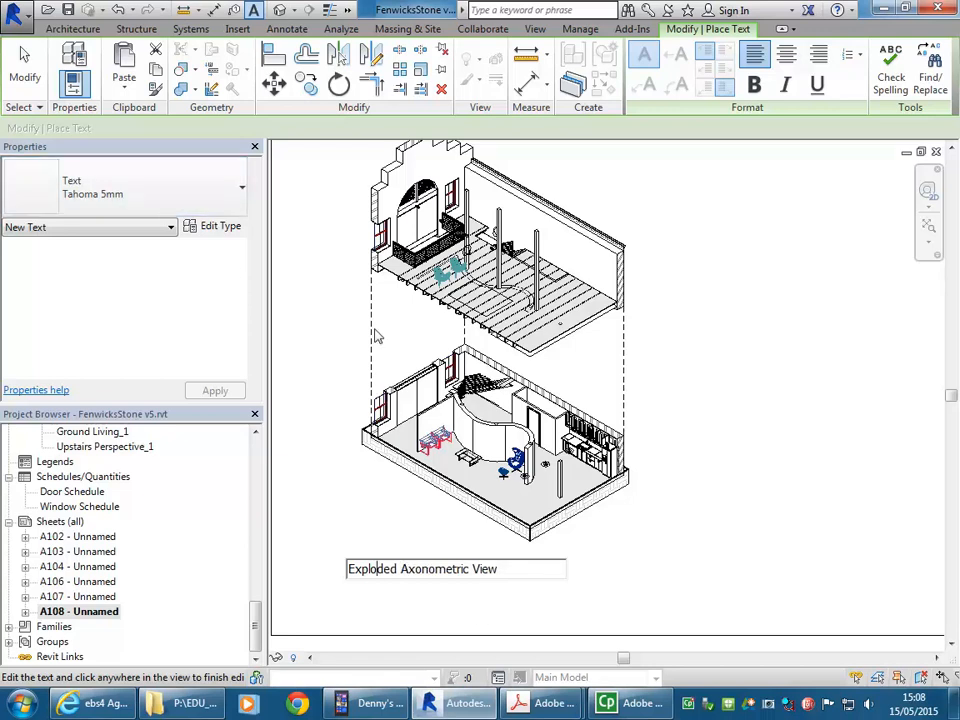
left_click(487, 585)
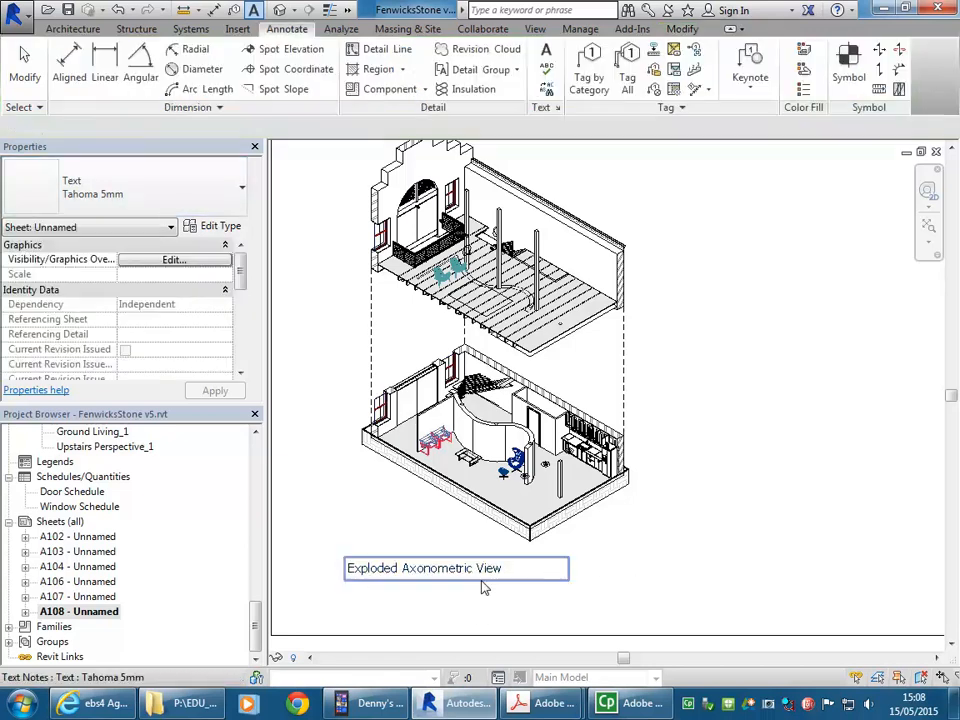
left_click(643, 568)
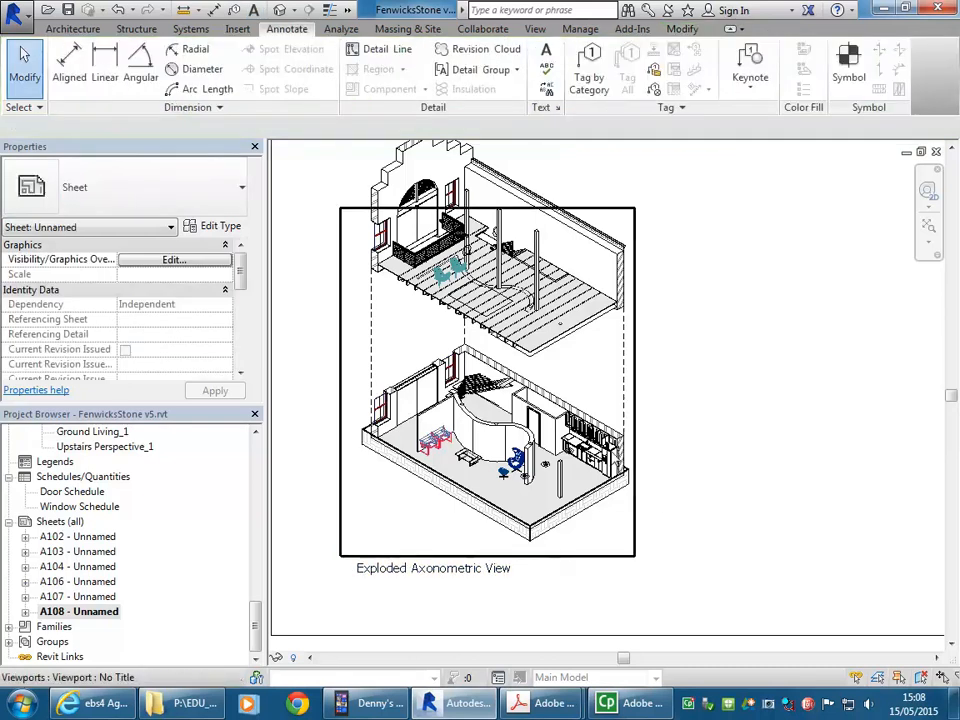
- Import the image Ground Living.jpg from the 2015 Fenwicks Stone folder and place it beside the exploded view on sheet A108
scroll(548, 521, "down", 3)
middle_click_drag(641, 487, 658, 450)
scroll(632, 433, "up", 1)
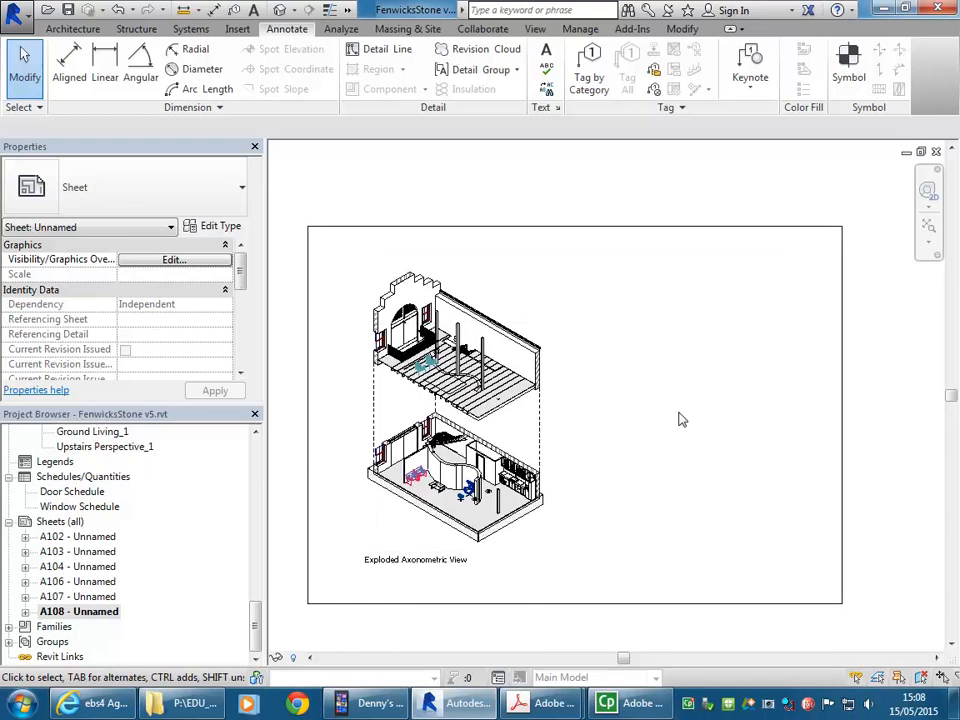
left_click(245, 29)
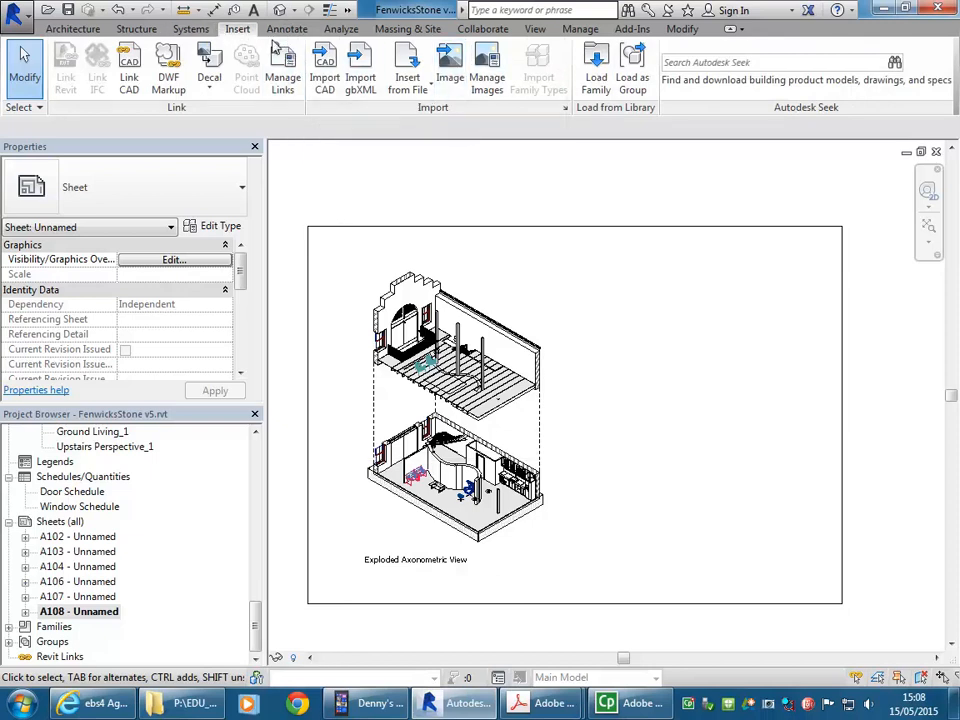
left_click(452, 68)
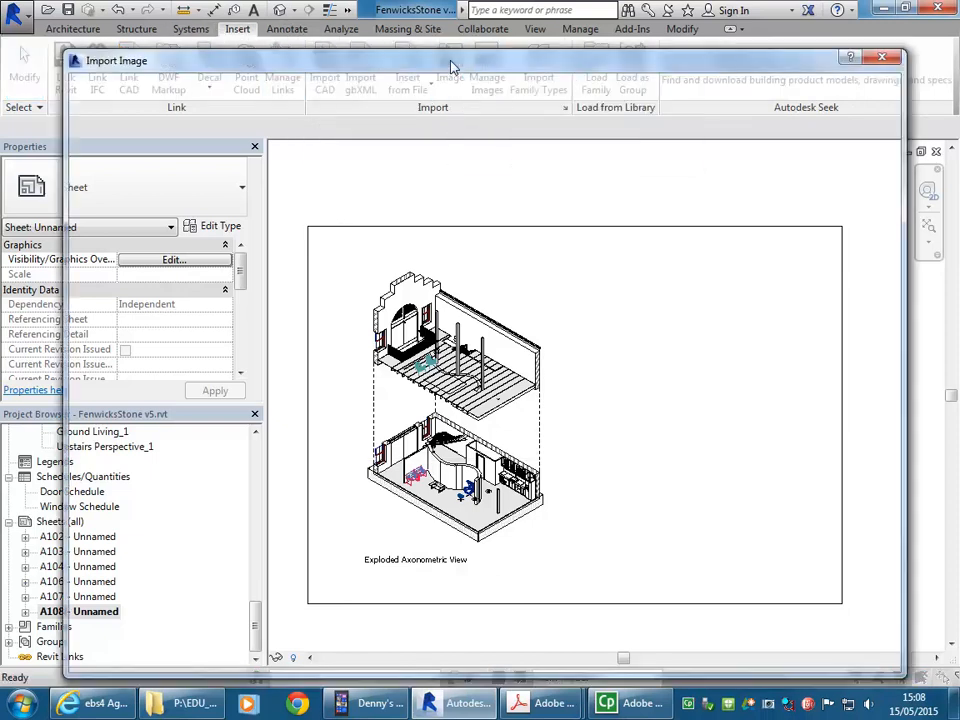
left_click(420, 92)
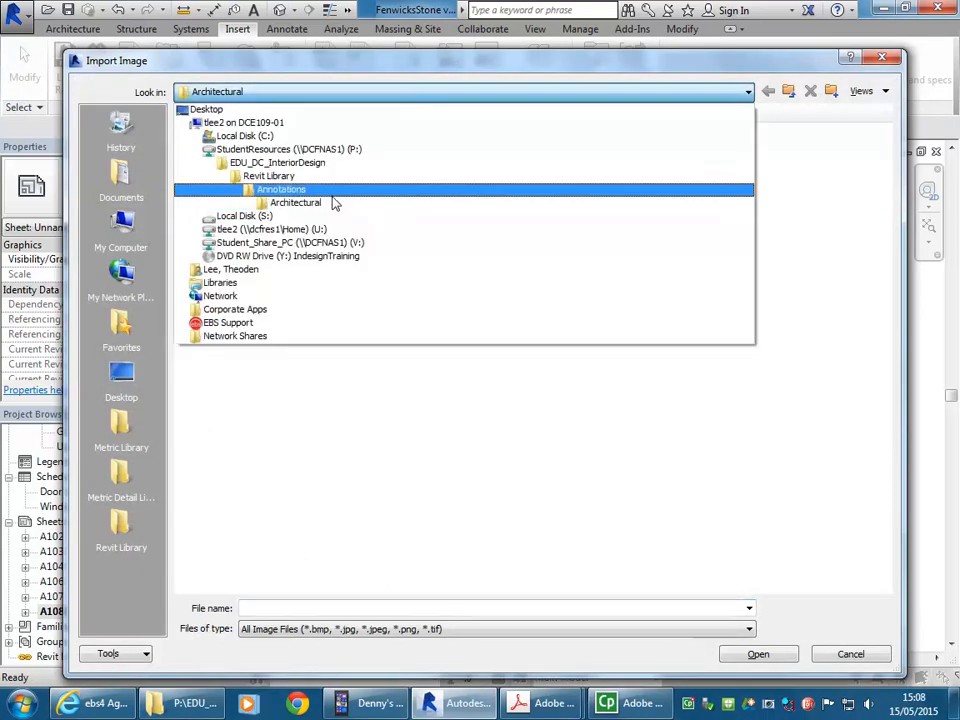
left_click(318, 229)
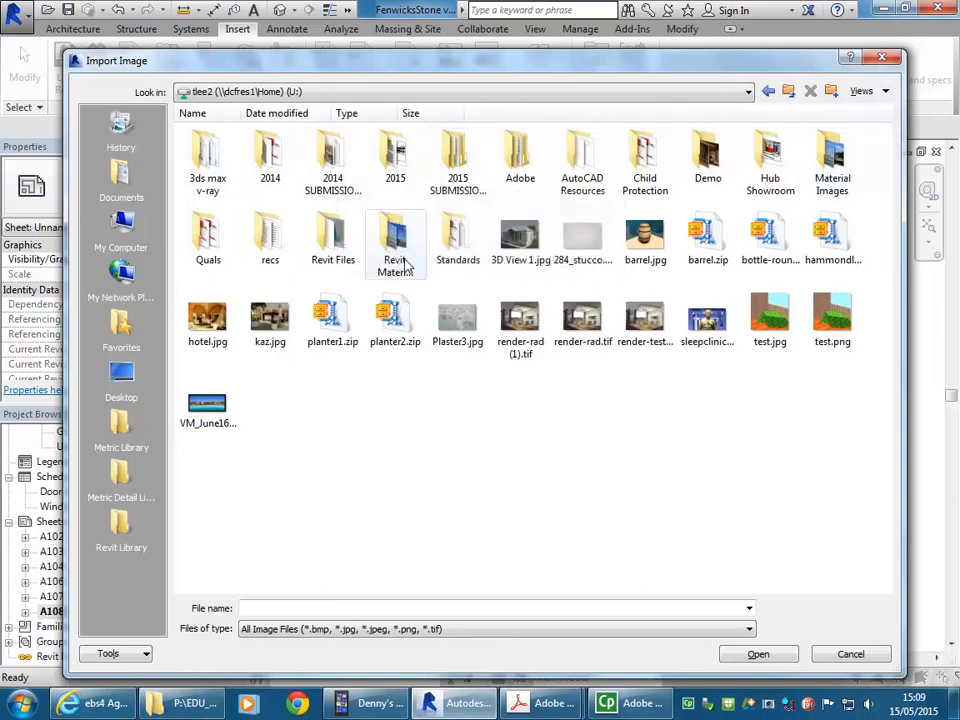
double_click(395, 155)
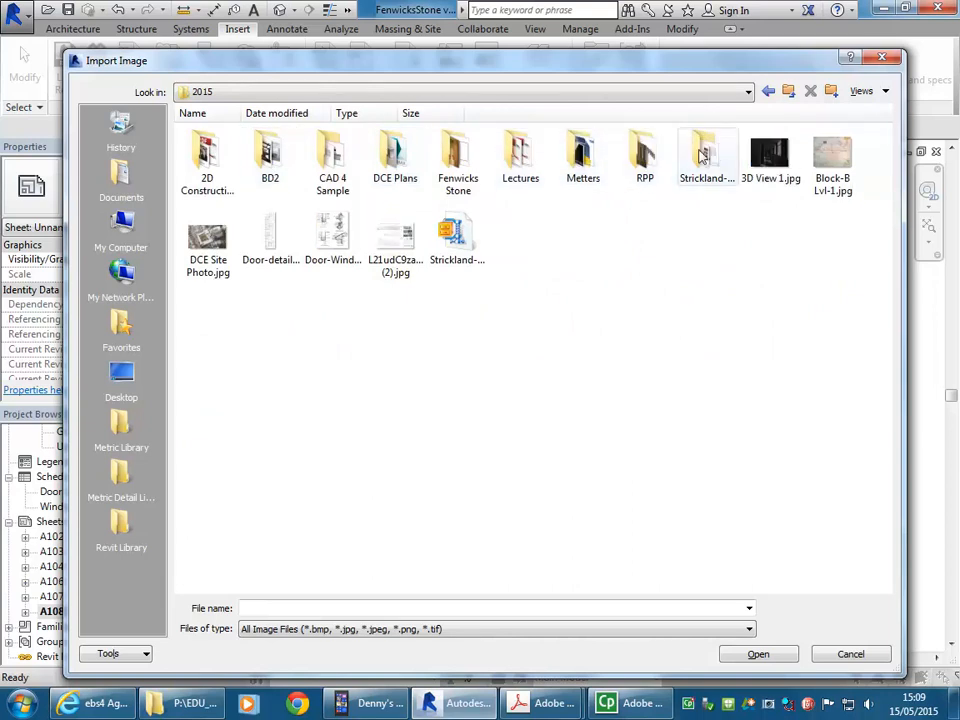
double_click(456, 158)
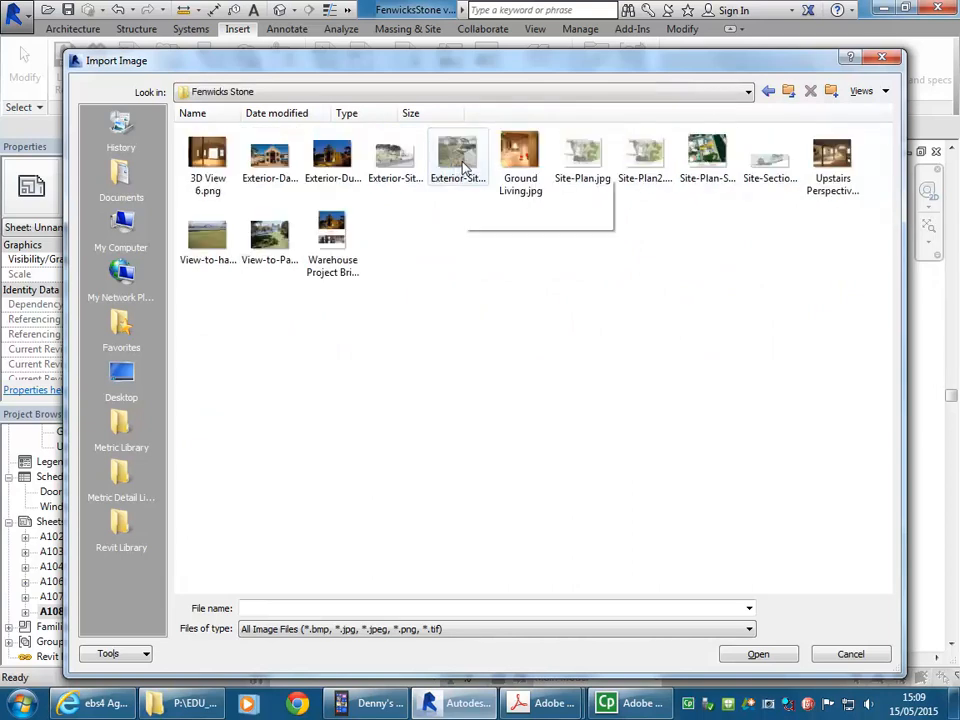
left_click(521, 156)
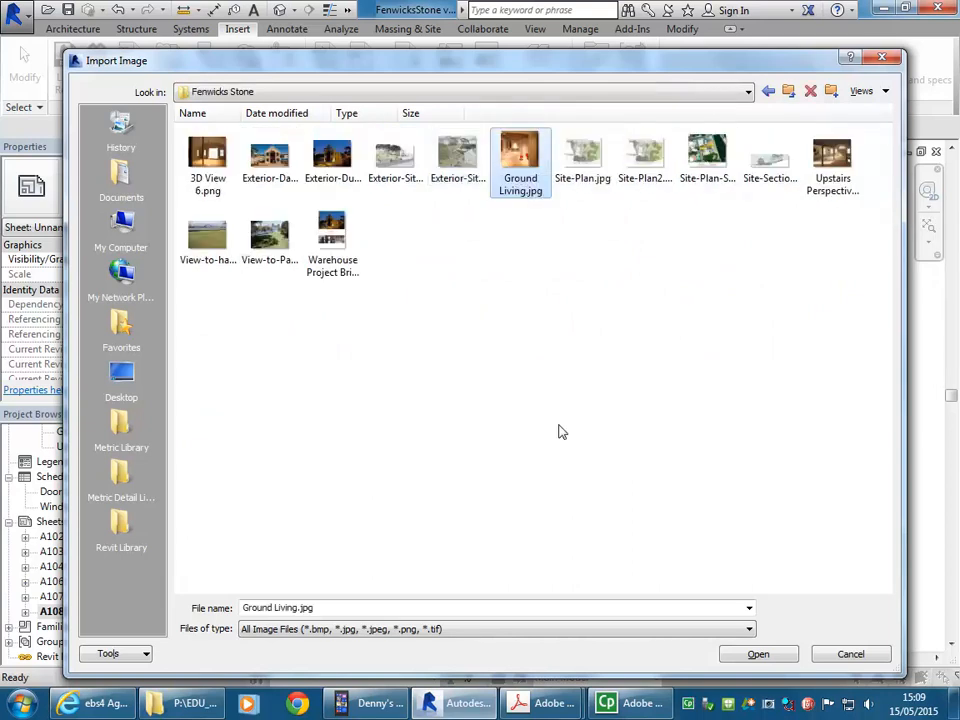
double_click(516, 157)
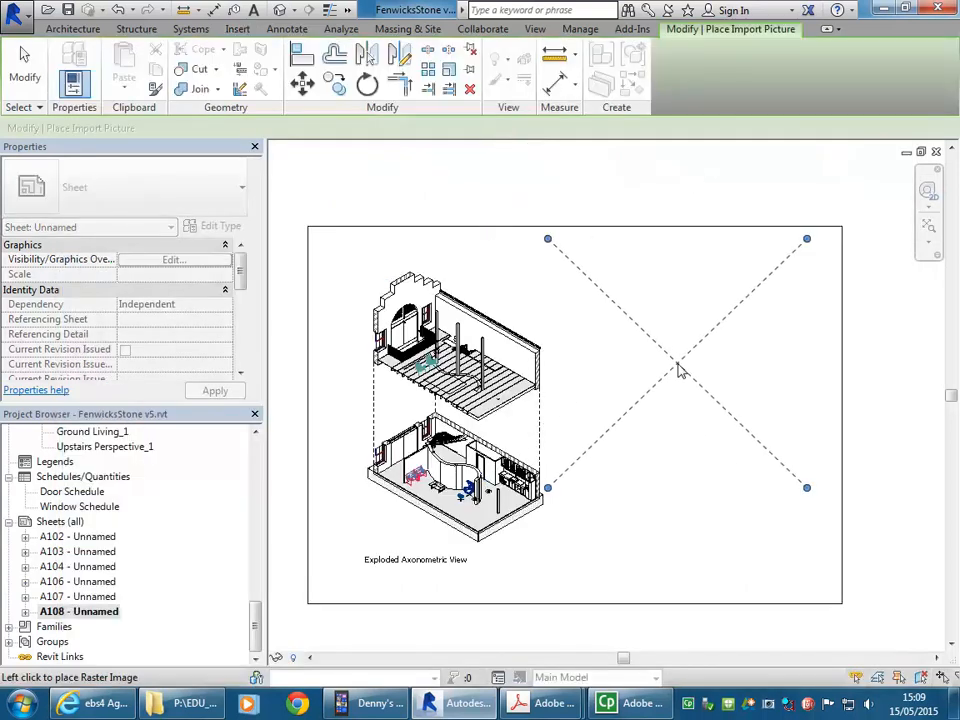
left_click(688, 376)
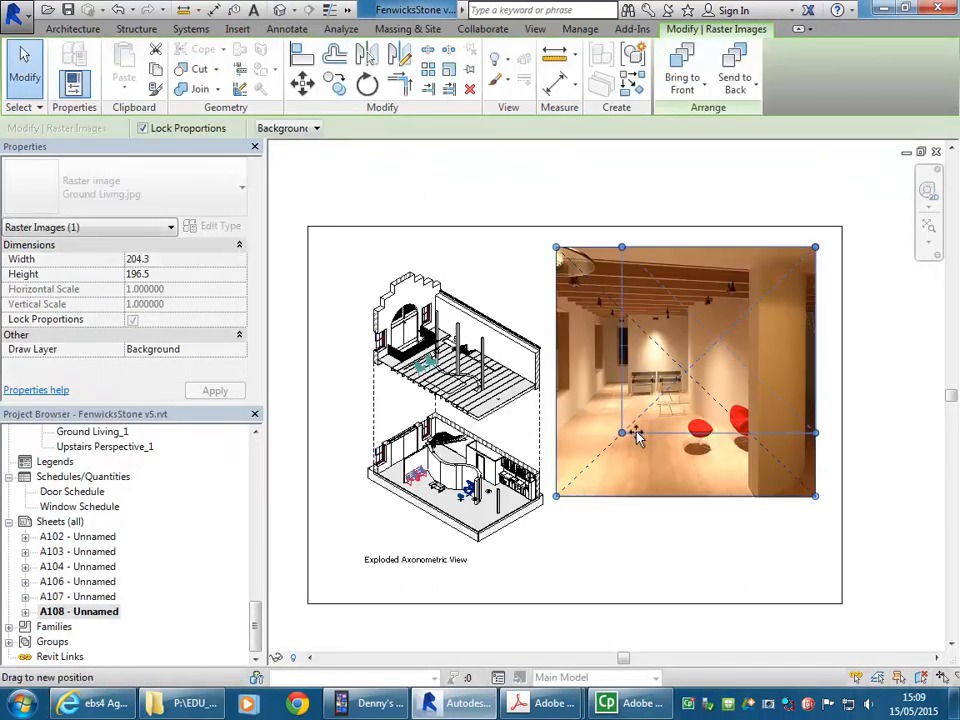
- Scale the Ground Living image down proportionally from its corners, keeping it in the sheet's upper right area
left_click_drag(583, 481, 630, 427)
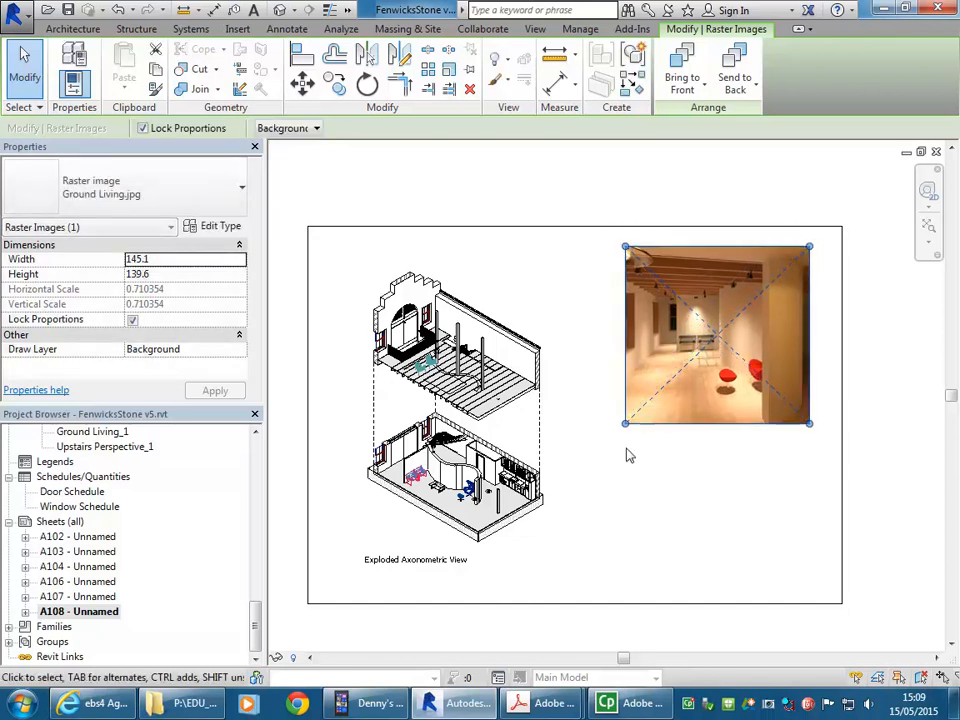
left_click_drag(808, 424, 786, 401)
left_click(615, 490)
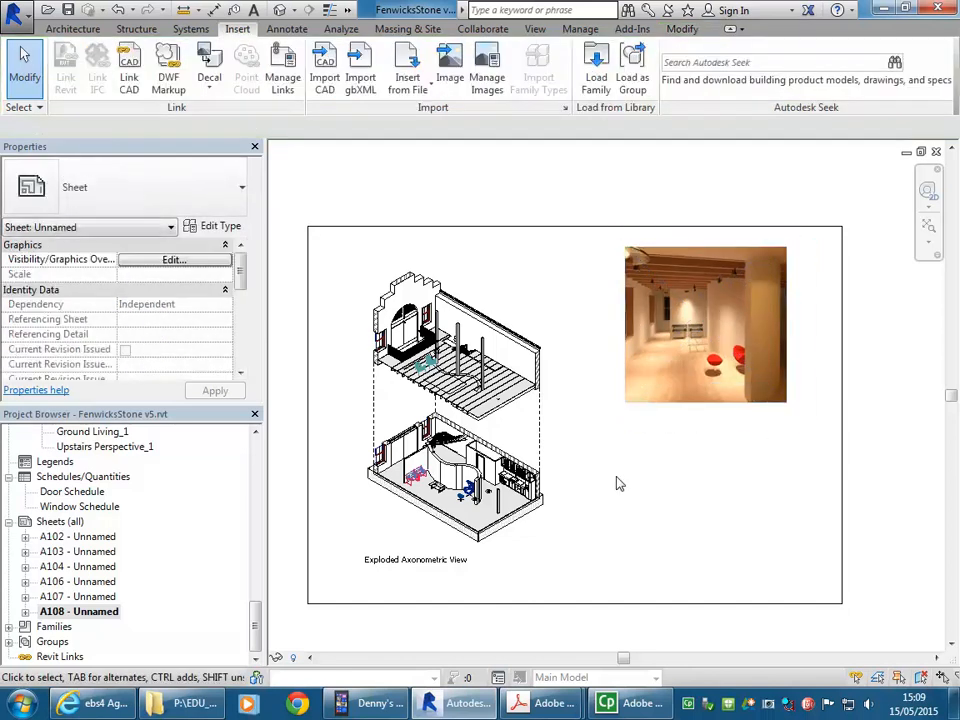
- Import Upstairs Perspective.jpg below the Ground Living image and scale it down to about 125 by 92 mm
left_click(449, 72)
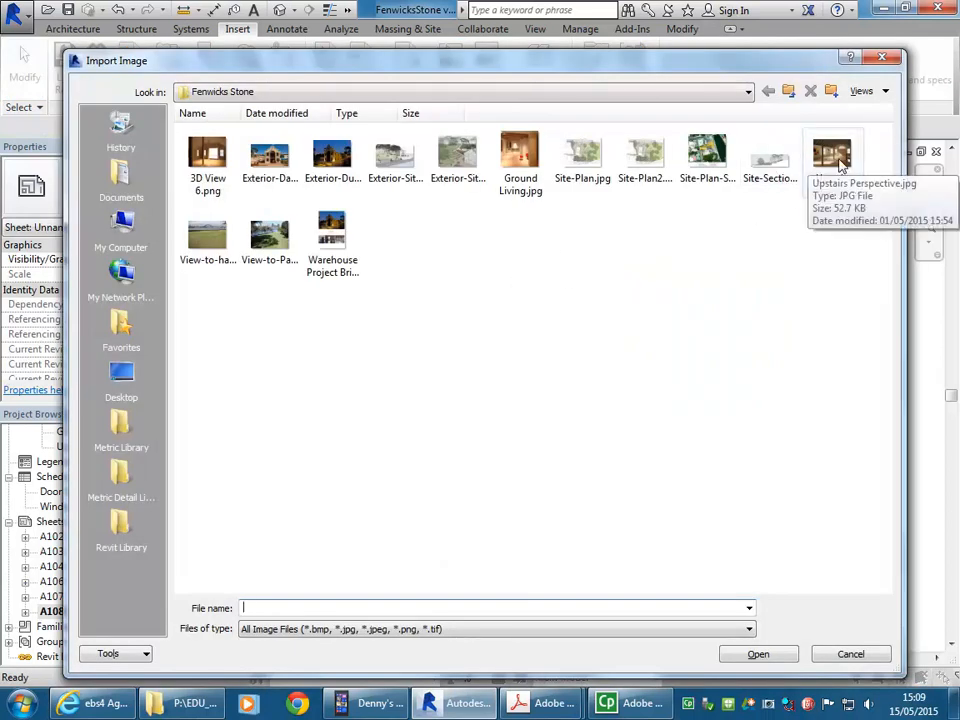
left_click(832, 158)
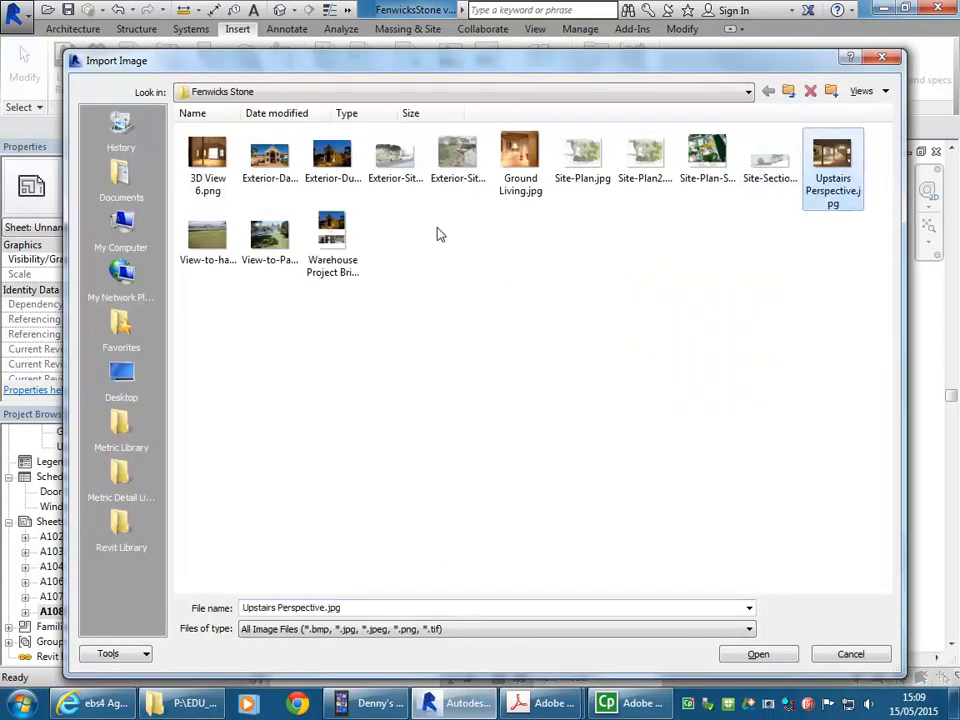
double_click(832, 158)
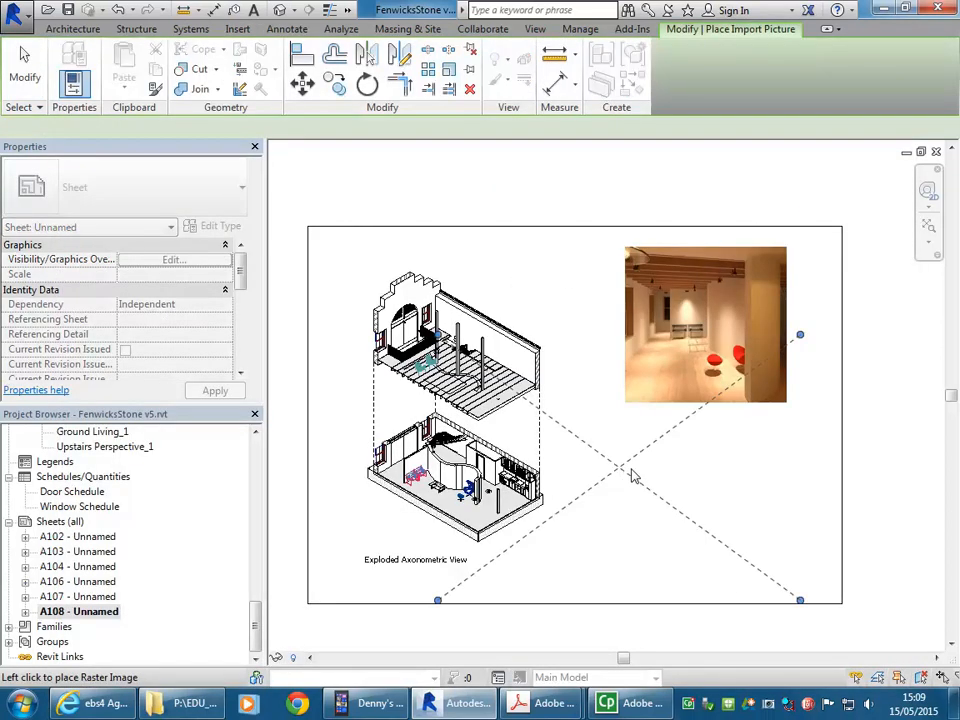
left_click(605, 540)
scroll(634, 508, "down", 1)
middle_click_drag(636, 505, 642, 361)
left_click_drag(453, 510, 632, 384)
scroll(685, 378, "up", 2)
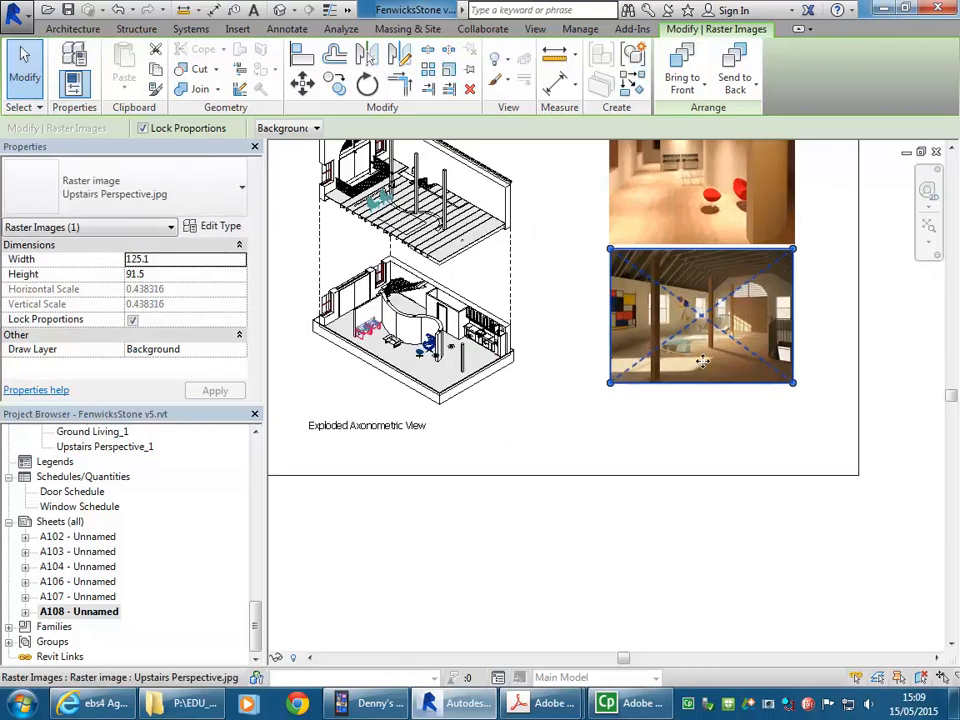
- Move the Upstairs Perspective image slightly down to leave a clear gap beneath the Ground Living image
left_click_drag(702, 361, 702, 373)
left_click(572, 282)
scroll(580, 292, "down", 1)
middle_click_drag(582, 296, 615, 381)
scroll(618, 383, "up", 4)
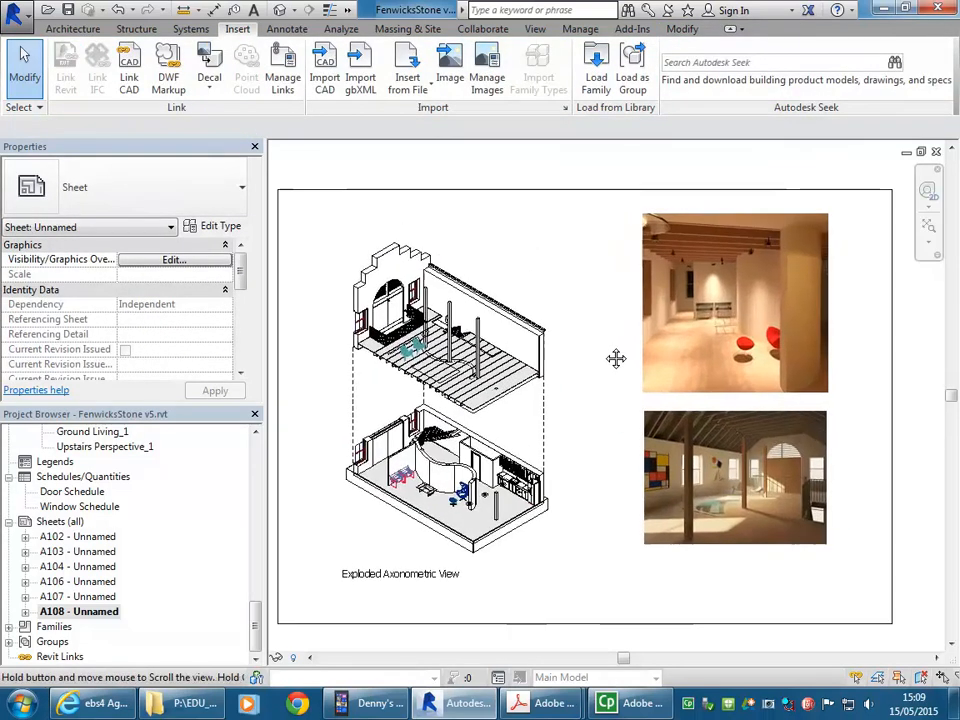
left_click(757, 517)
left_click_drag(757, 517, 757, 529)
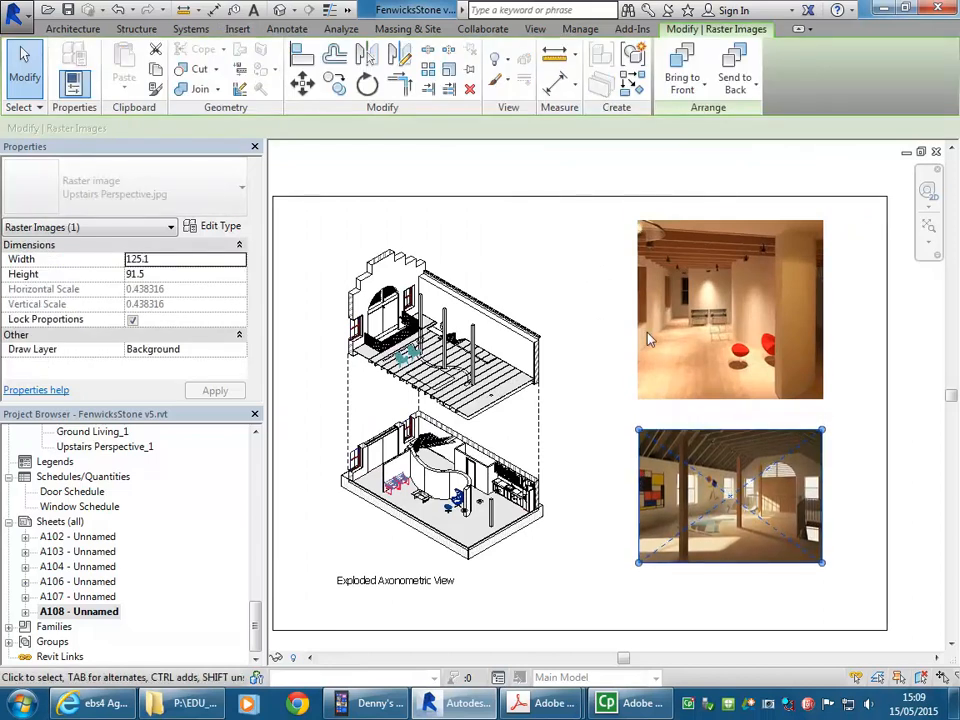
left_click(697, 337)
left_click(589, 315)
scroll(595, 320, "down", 1)
scroll(601, 323, "up", 1)
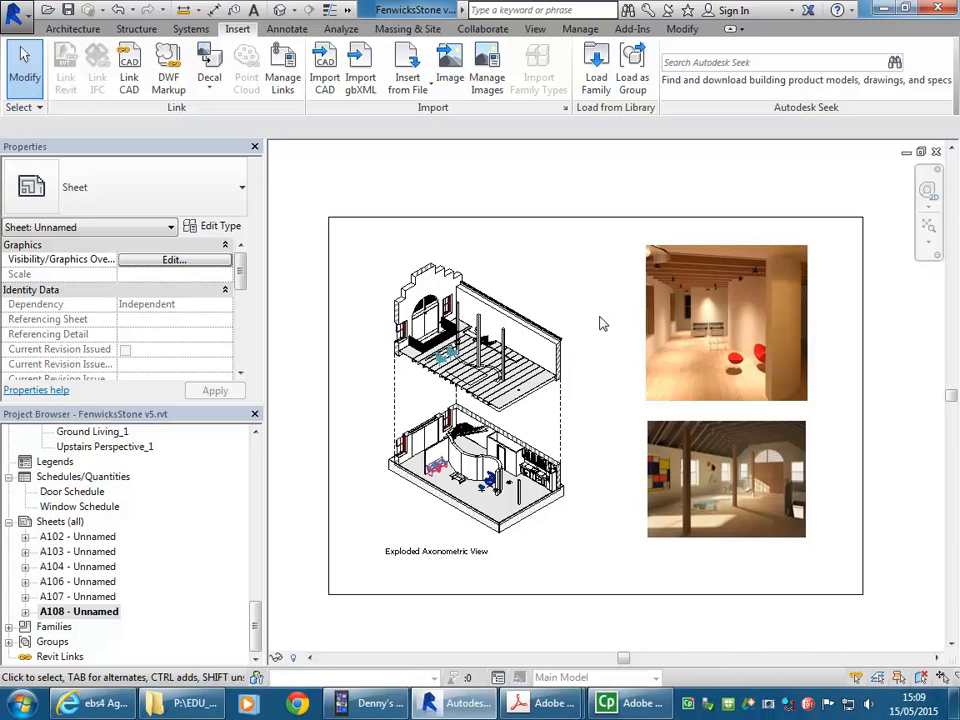
- Set up printing of sheet A108 with the Adobe PDF printer and preview the page
left_click(13, 13)
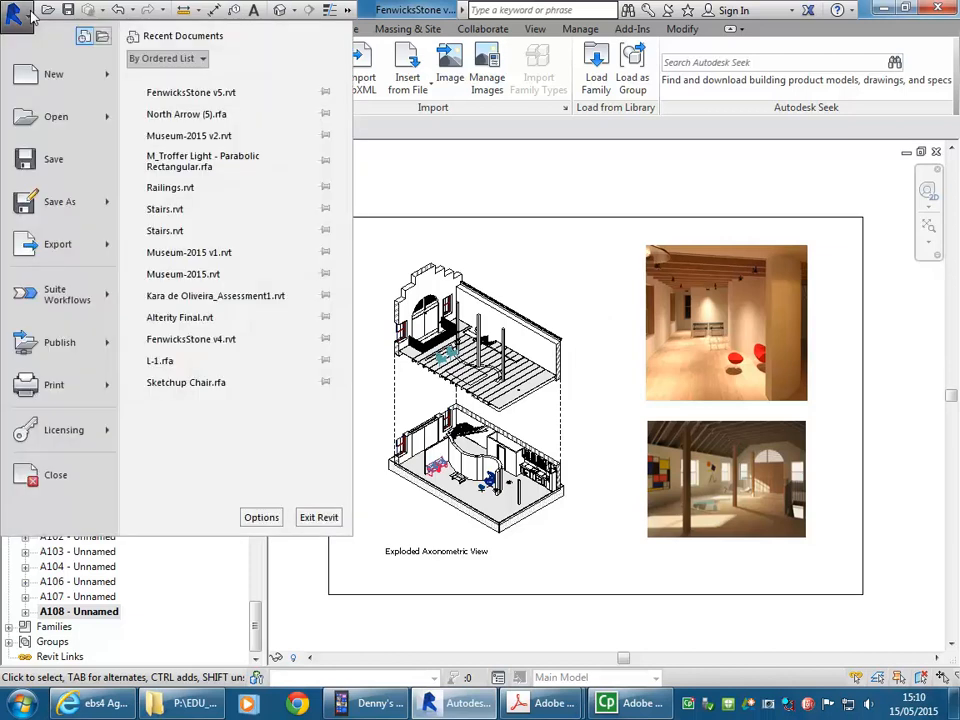
left_click(40, 388)
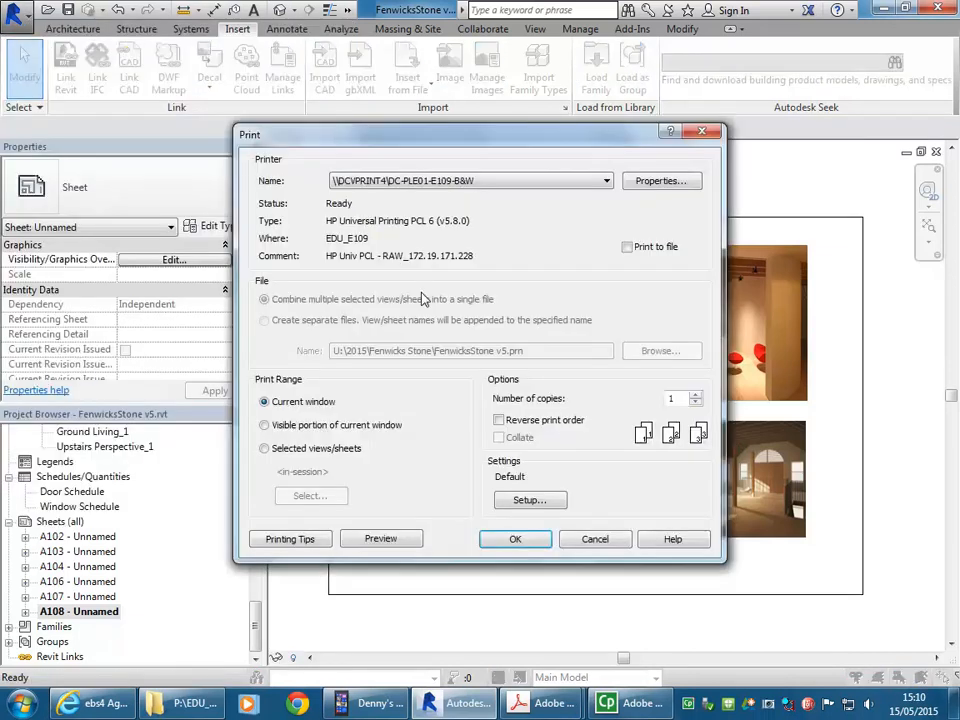
left_click(472, 183)
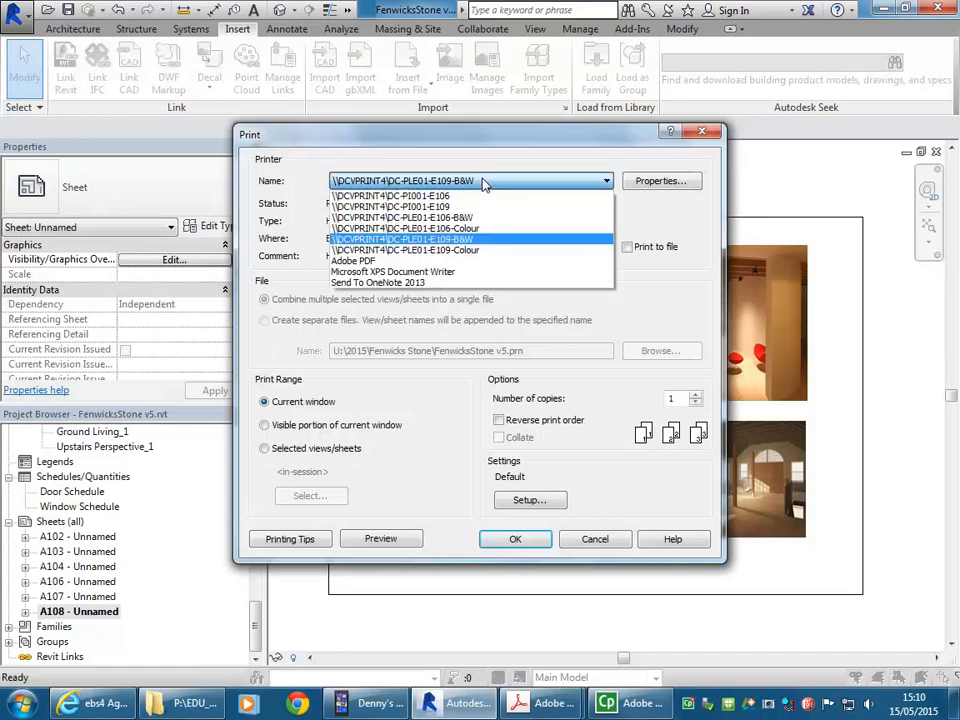
left_click(404, 263)
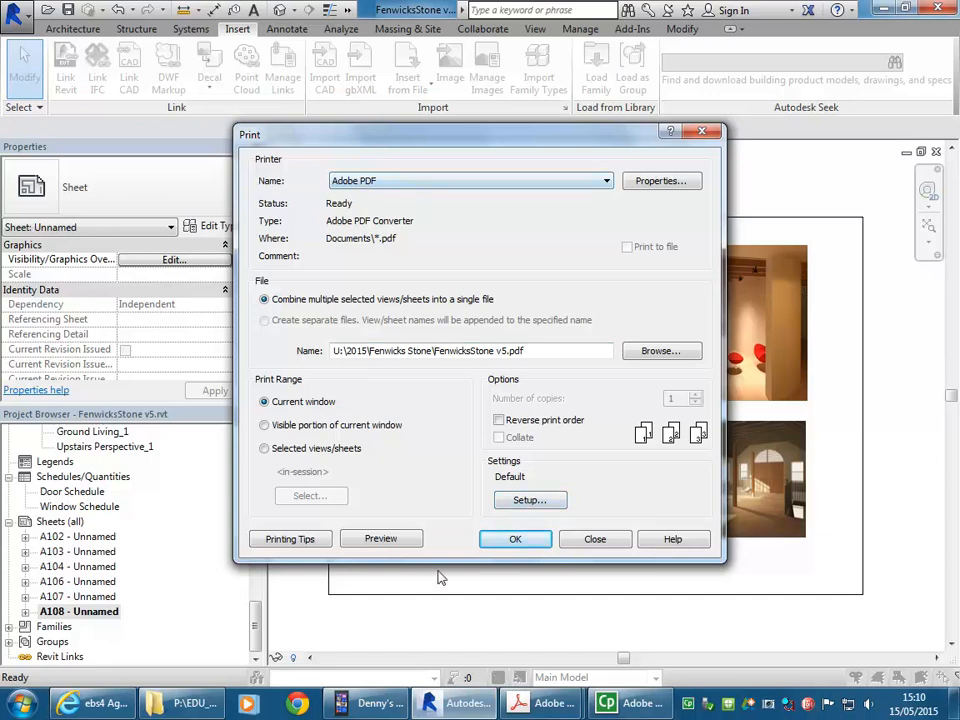
left_click(405, 544)
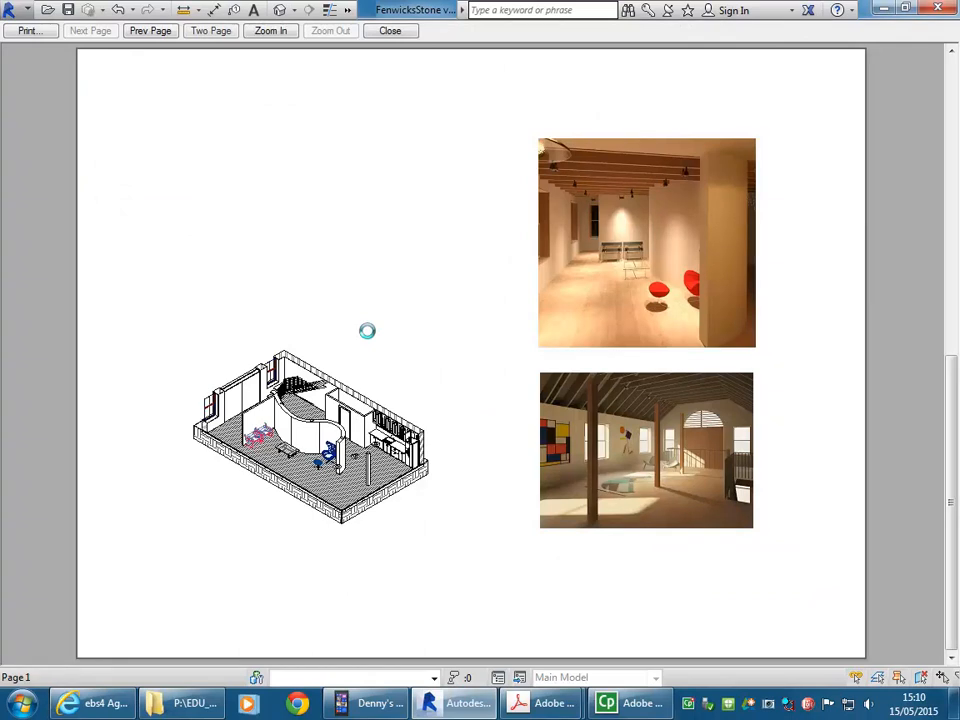
- Change the print setup to A3 paper at 100% zoom and preview the sheet again
left_click(27, 30)
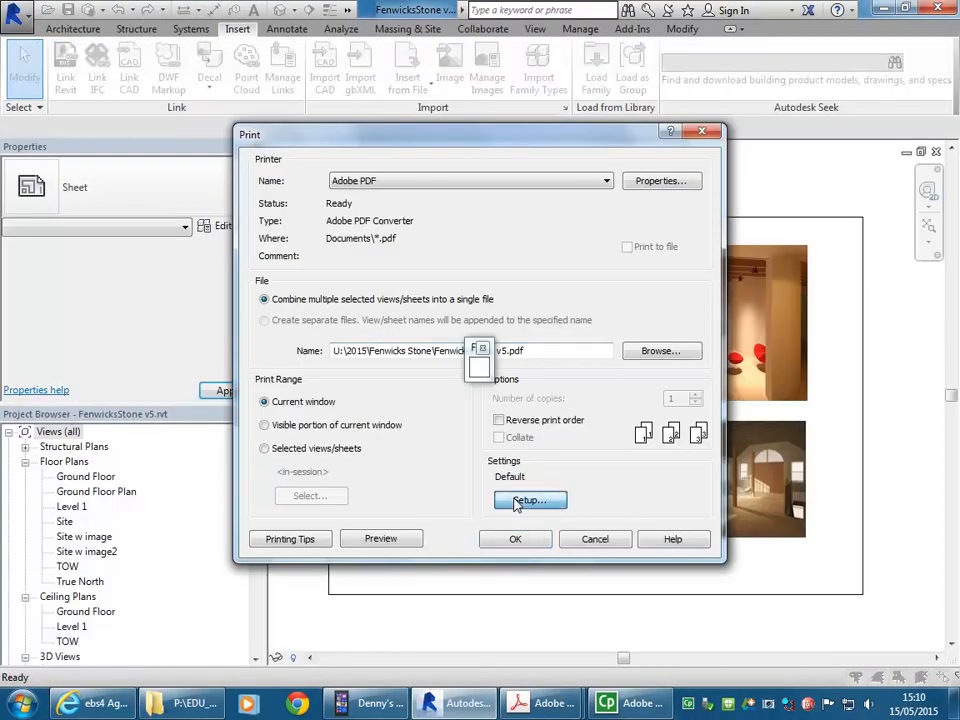
left_click(517, 503)
left_click(240, 386)
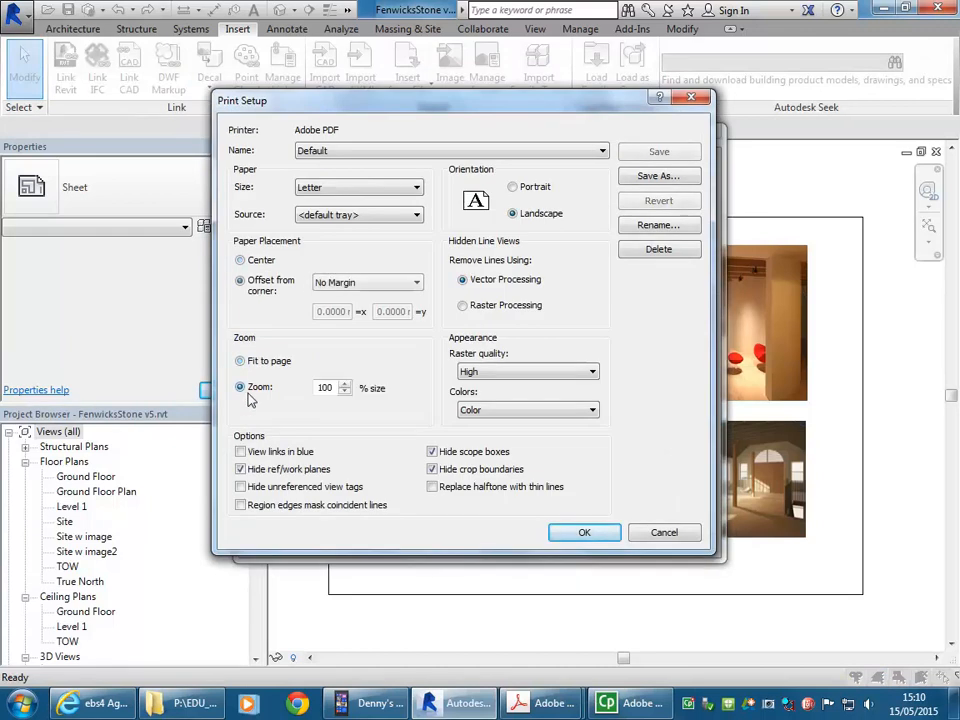
left_click(358, 188)
left_click(334, 257)
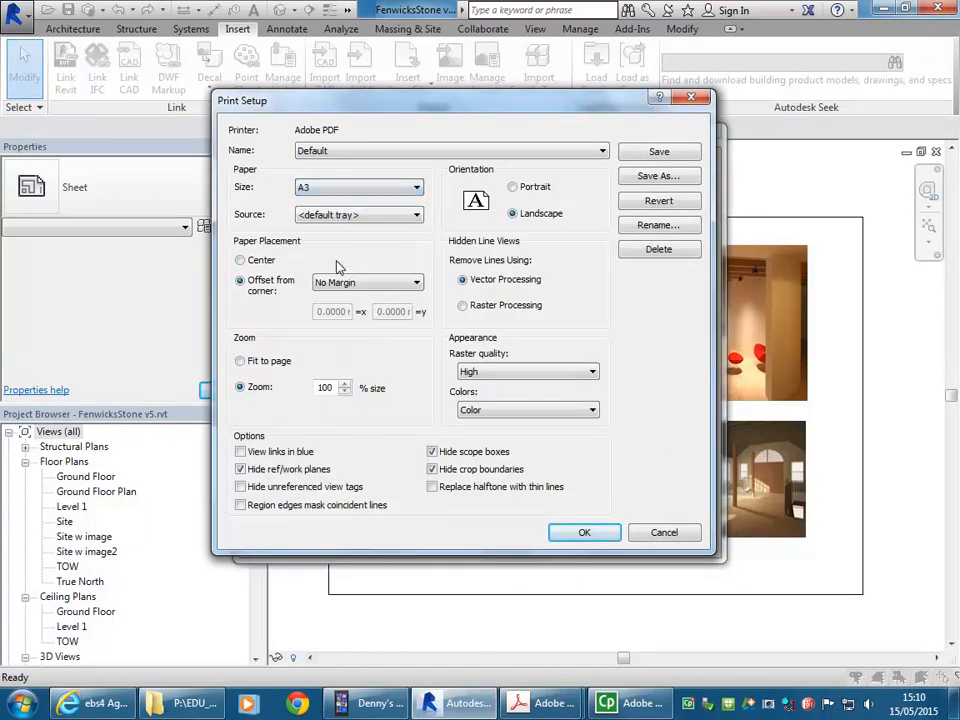
left_click(579, 535)
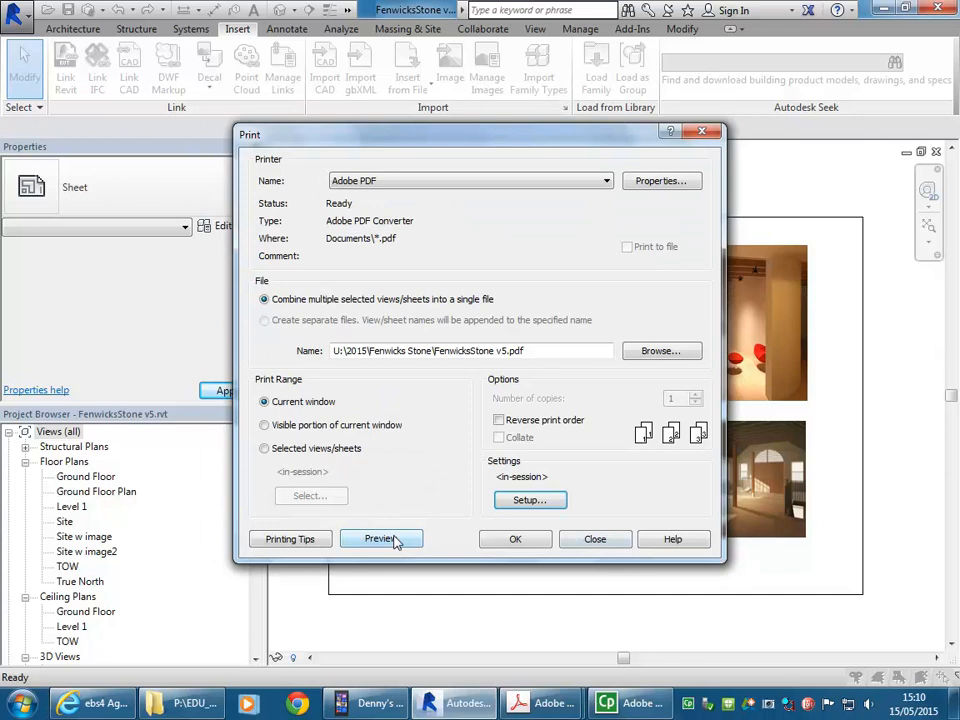
left_click(380, 539)
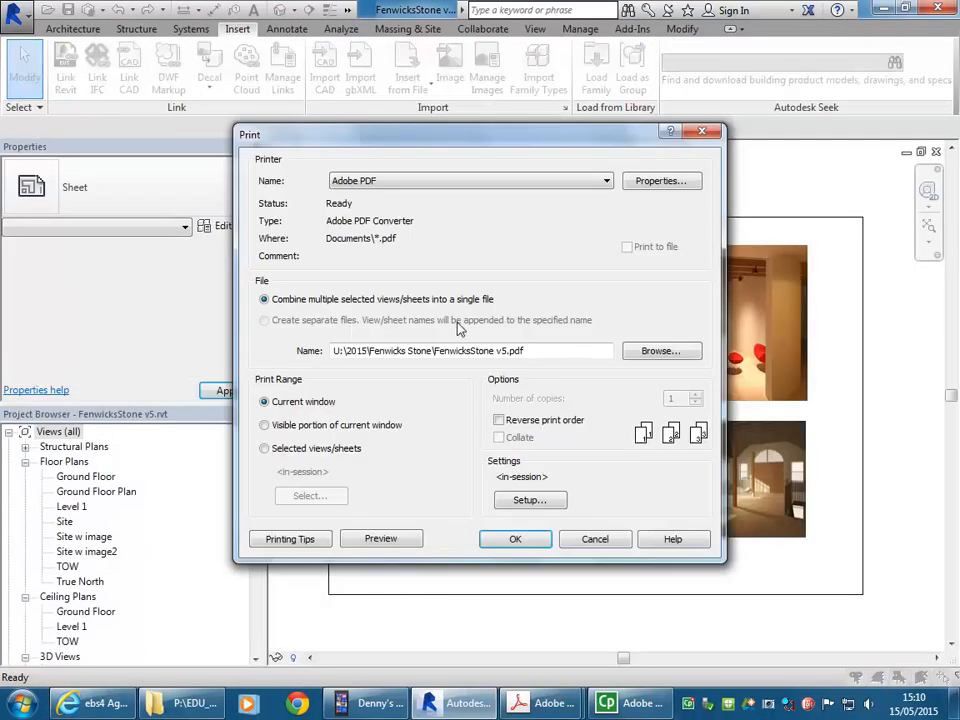
- Print the sheet to a PDF named "Sheet 005" in the 2015 Fenwicks Stone folder
left_click(515, 539)
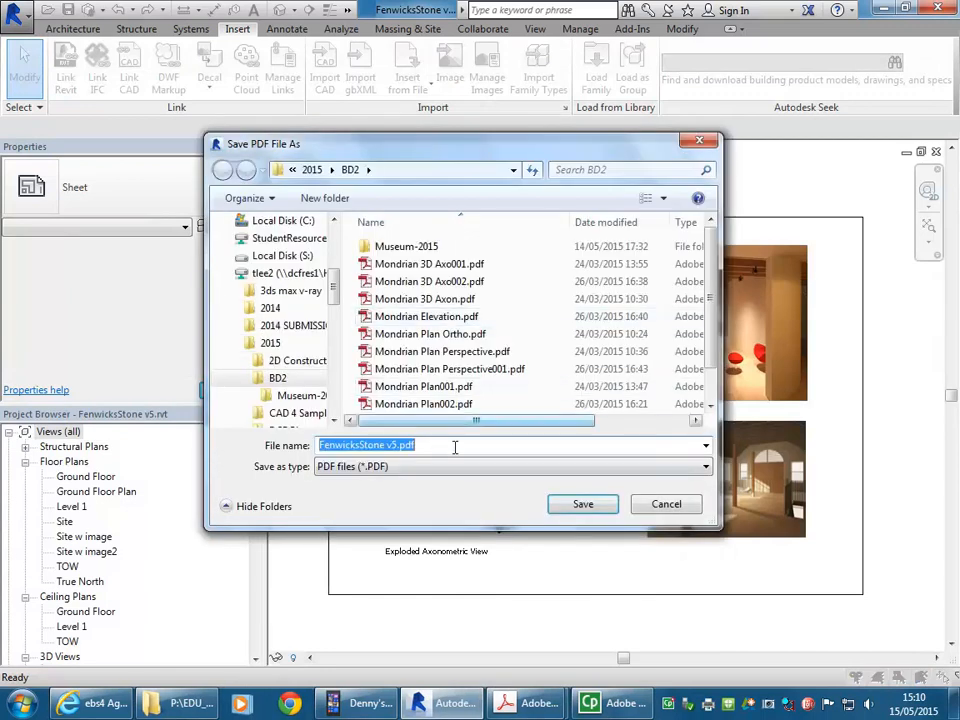
left_click(312, 169)
double_click(398, 316)
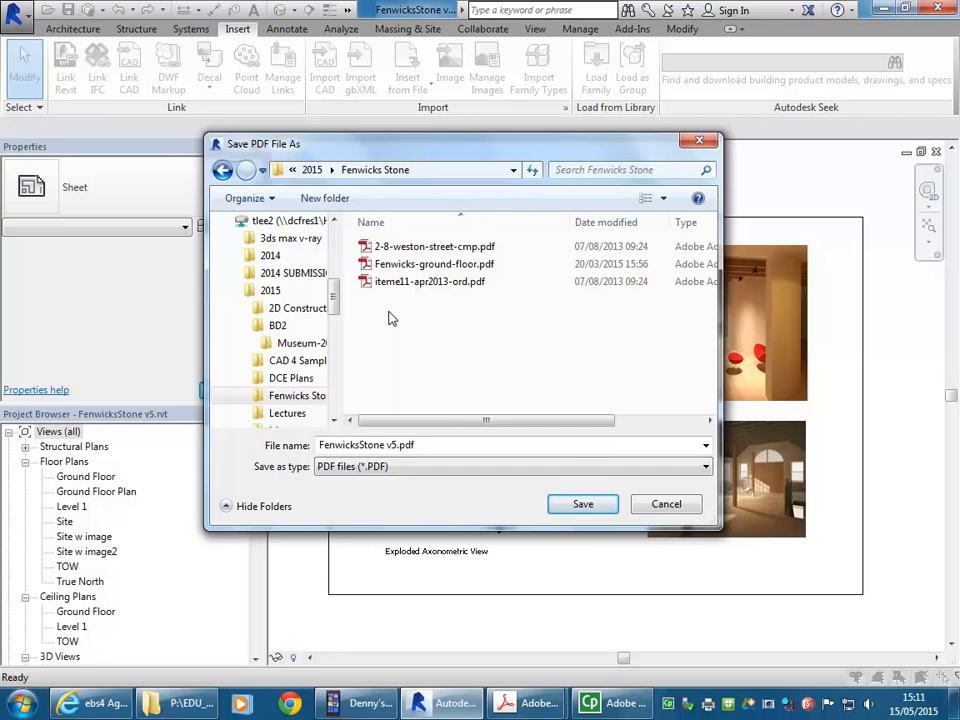
left_click(448, 441)
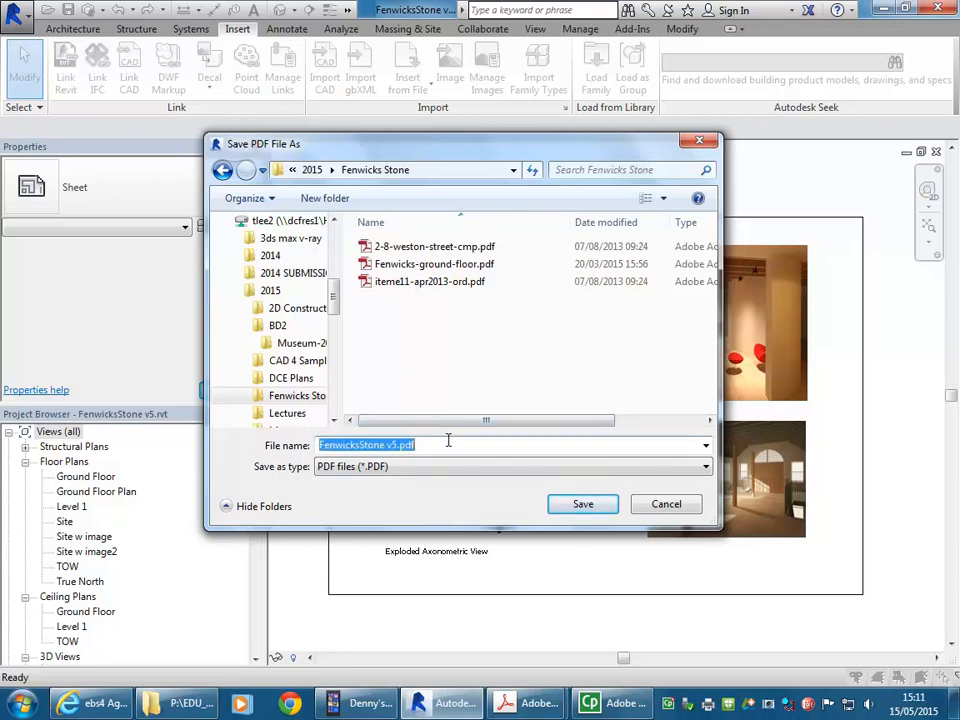
type("Sheet 005")
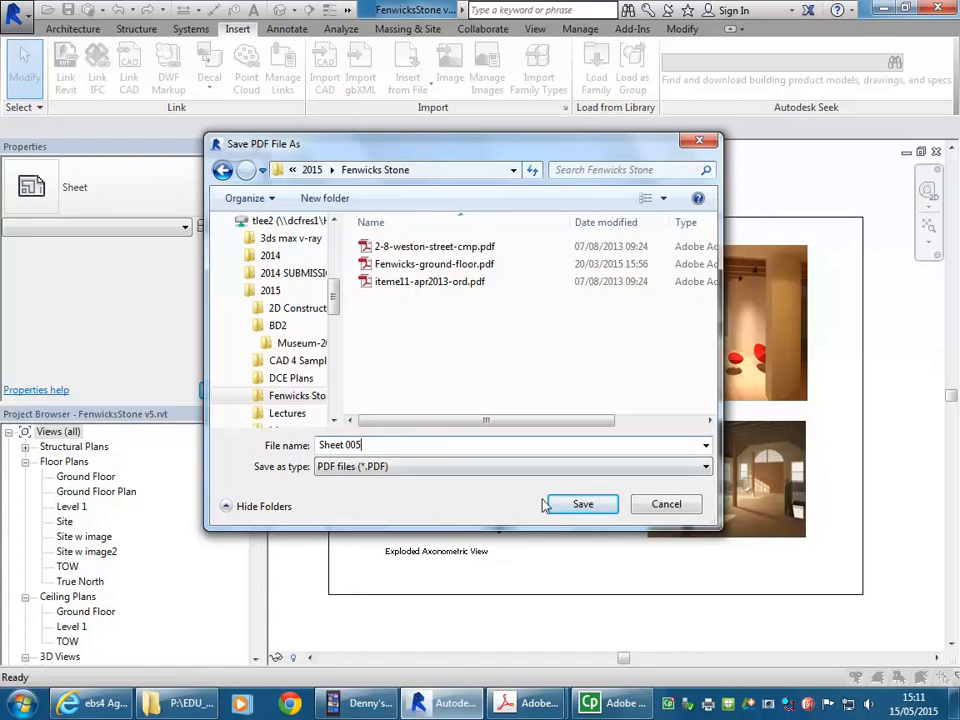
left_click(583, 505)
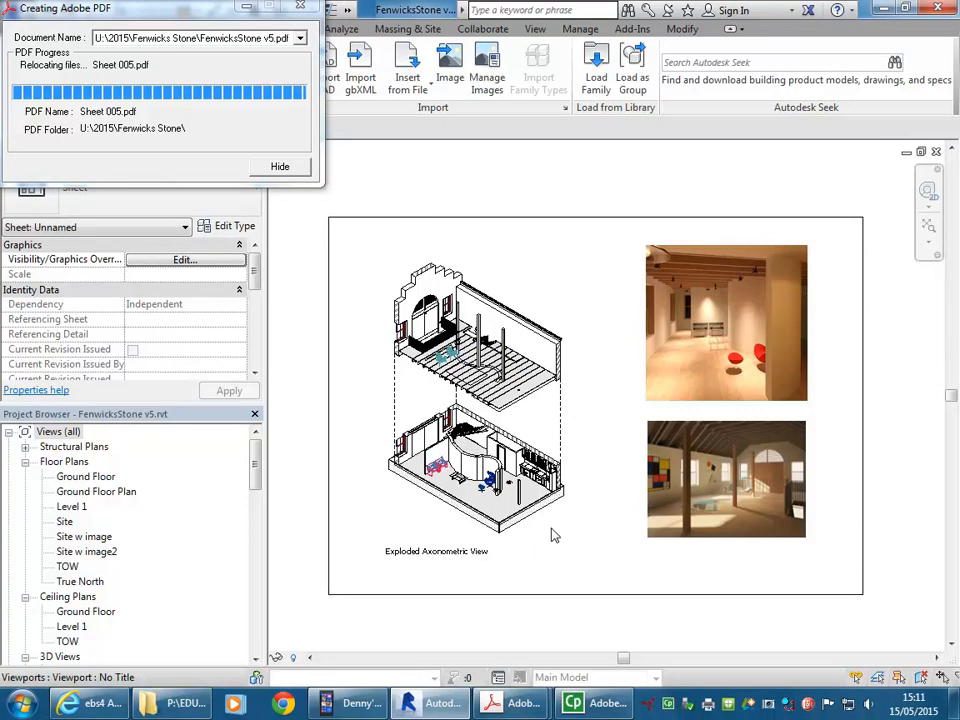
mouse_move(513, 703)
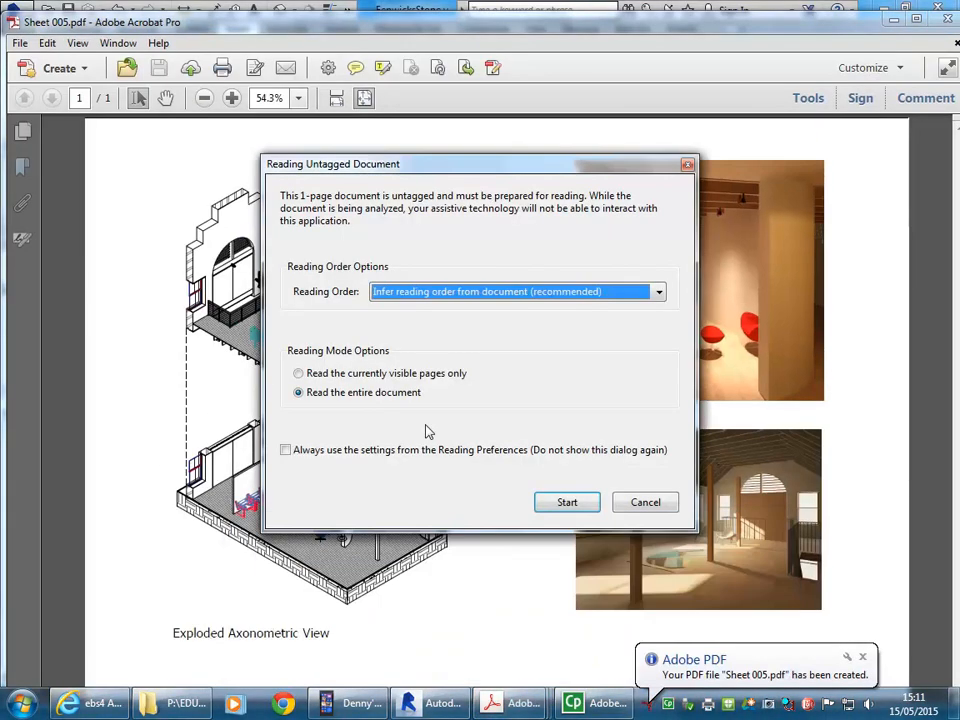
- Dismiss the reading-order prompt on the sheet PDF and check the isometric view requirement on page 5 of the CAD 2 brief
left_click(640, 500)
mouse_move(513, 703)
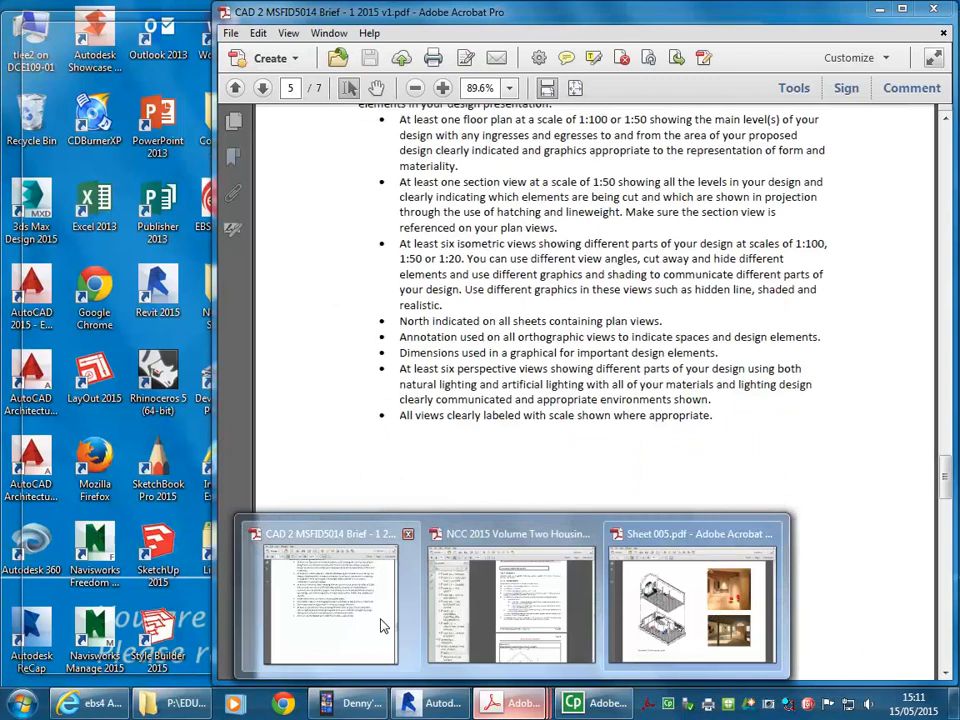
left_click(381, 624)
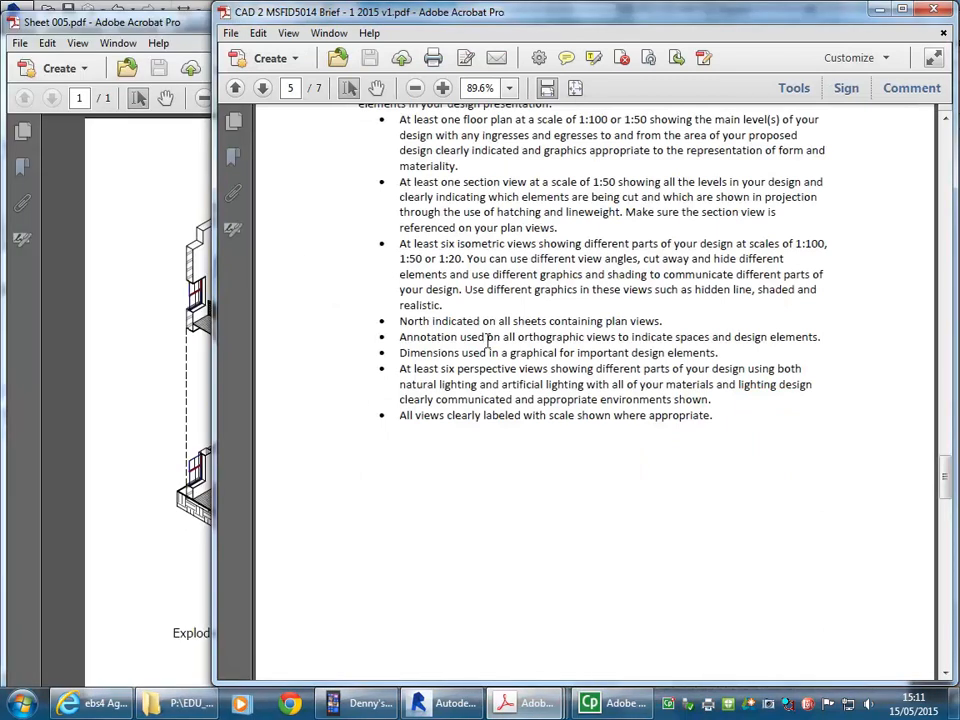
scroll(487, 343, "up", 5)
scroll(487, 343, "down", 2)
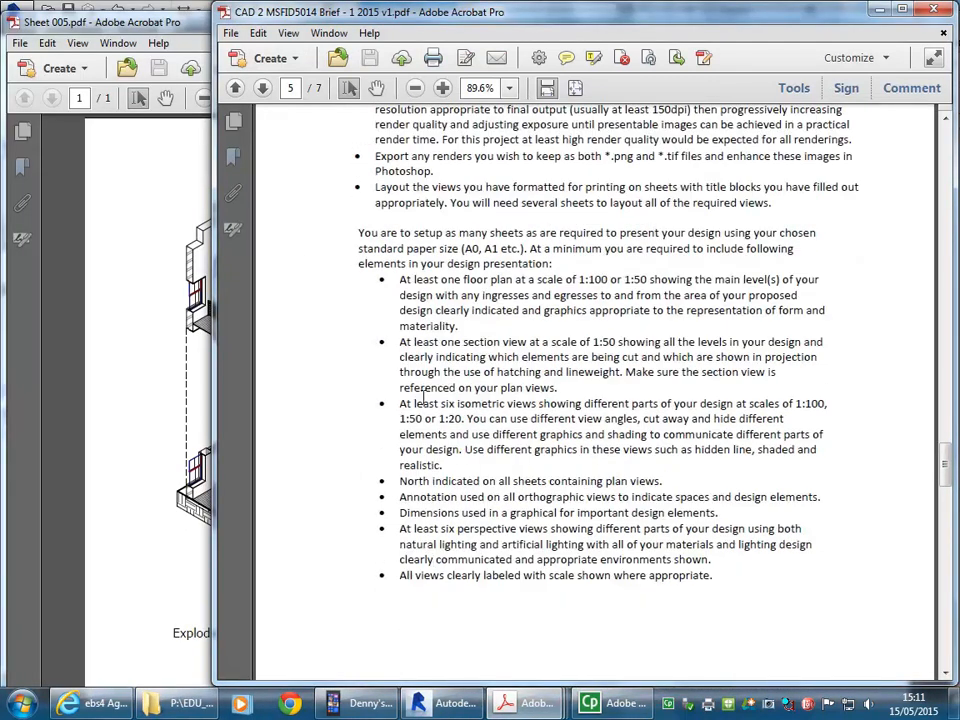
left_click_drag(394, 404, 537, 404)
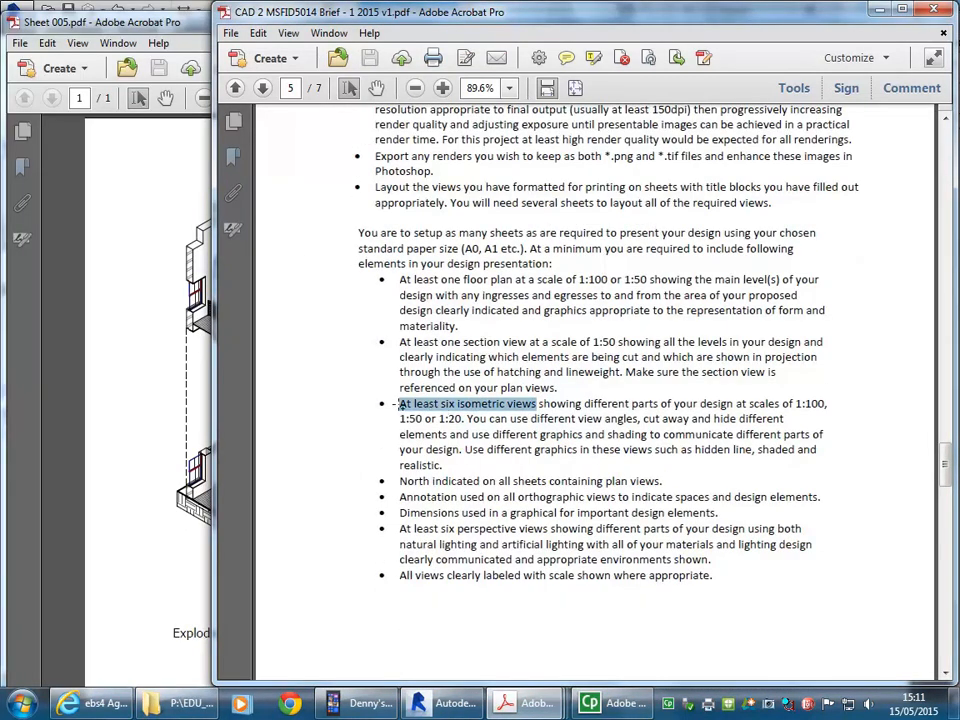
- Check the isometric and rendered perspective items under the brief's Submission requirements, and return to the Sheet 005 PDF
scroll(500, 411, "down", 10)
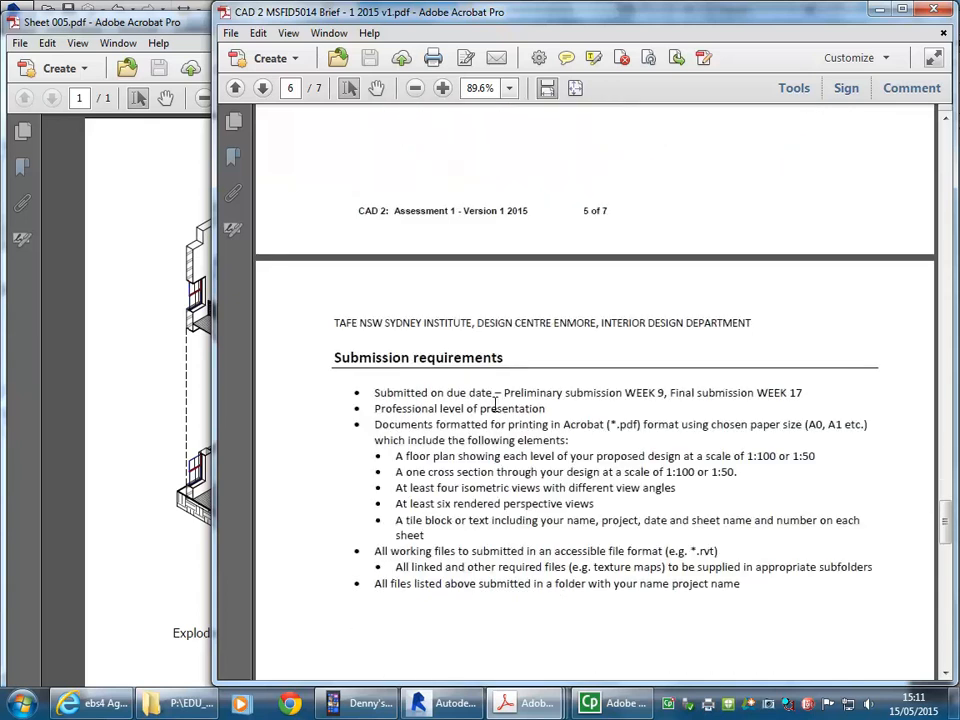
left_click_drag(396, 487, 541, 488)
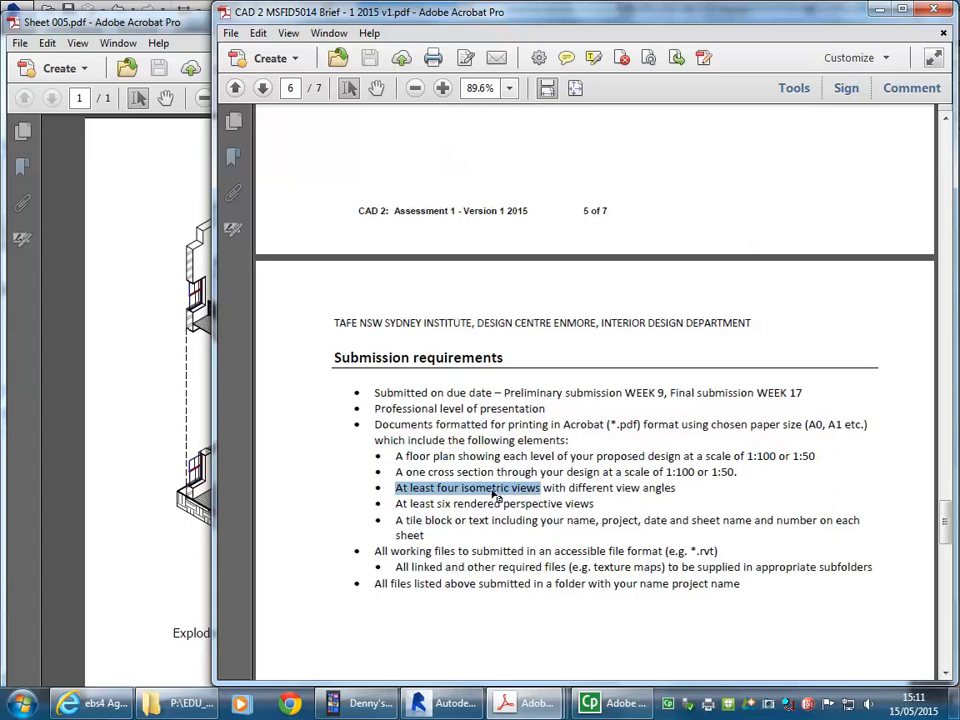
left_click(393, 504)
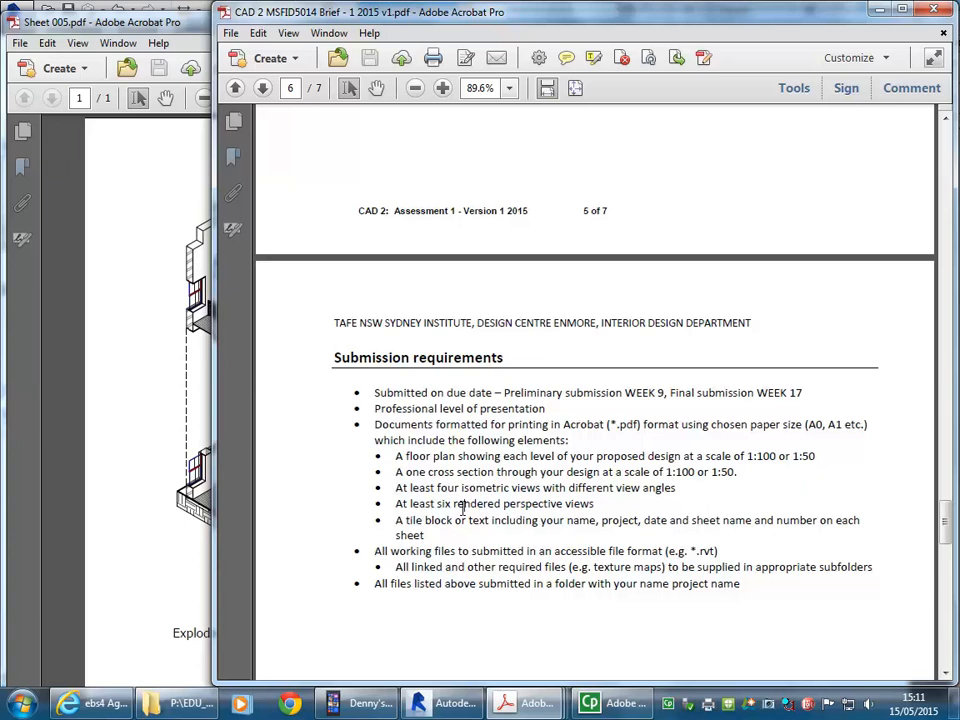
left_click_drag(396, 504, 600, 506)
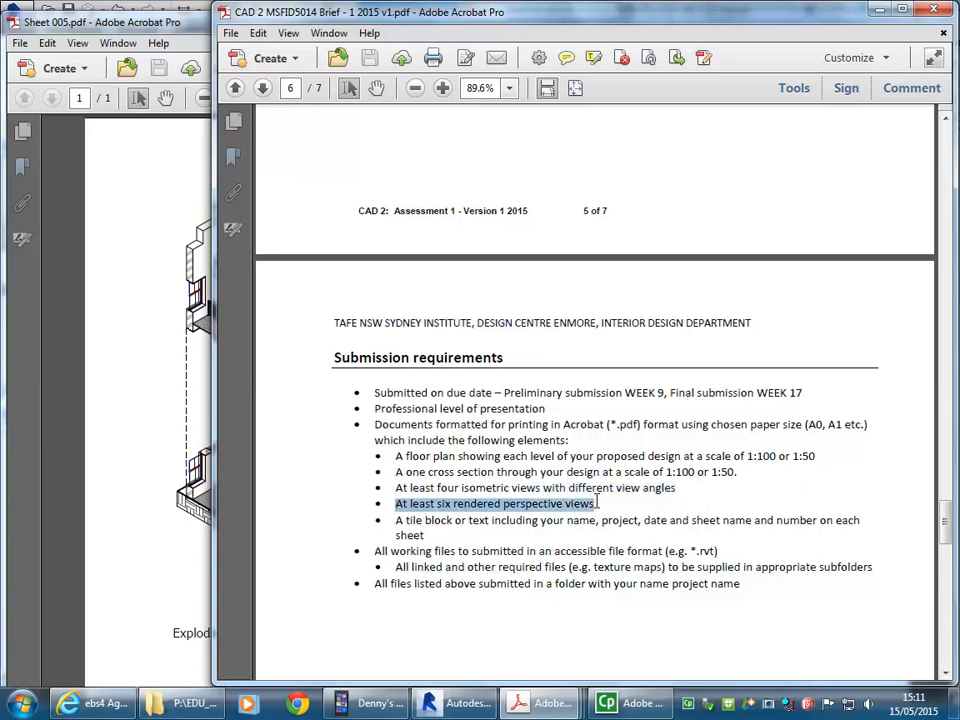
left_click(606, 519)
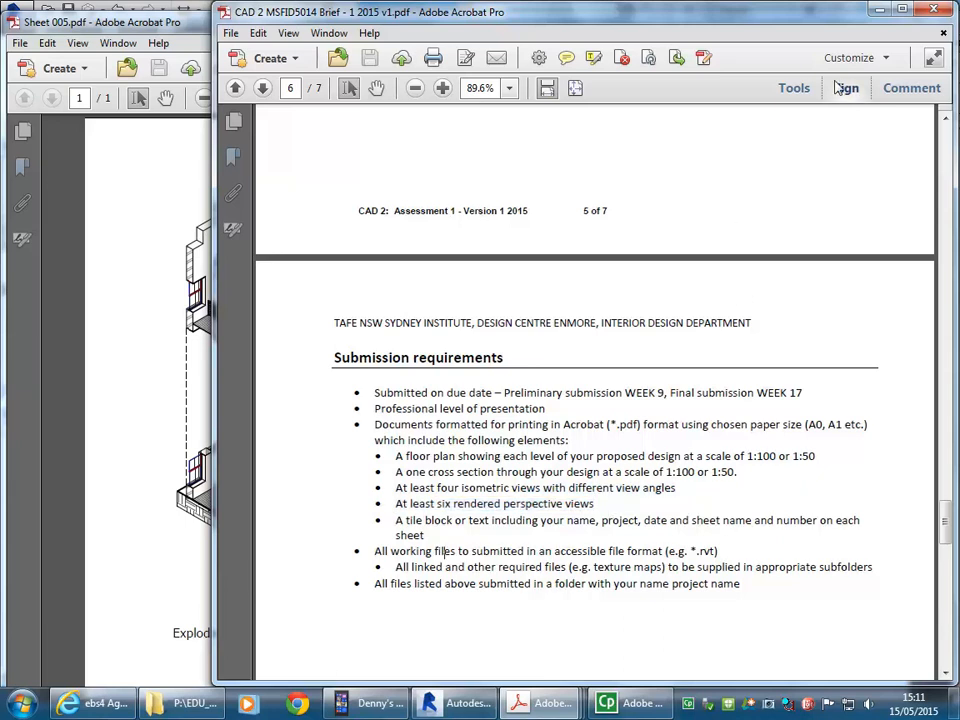
left_click(879, 10)
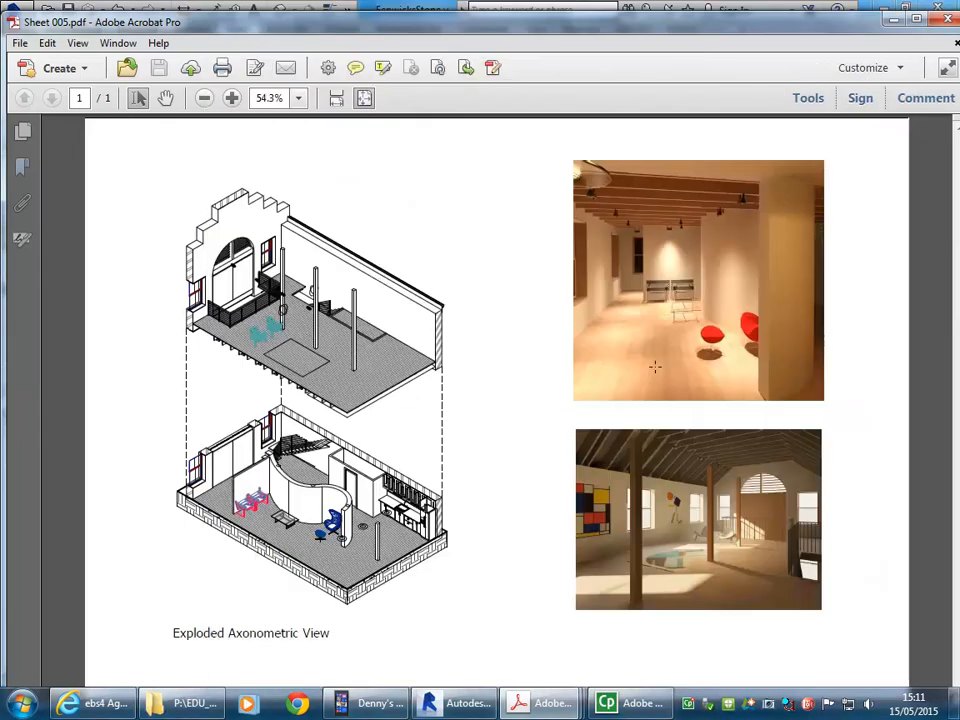